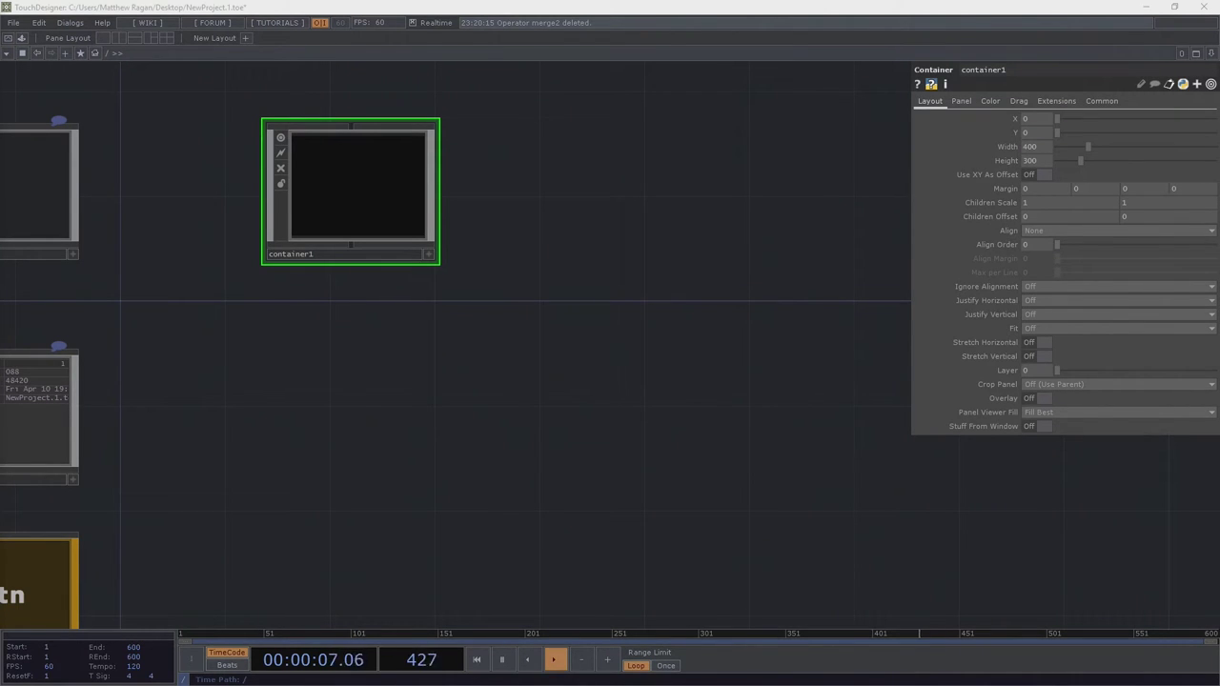
Add a new Container component beside container1 and go inside its empty network
key(Tab)
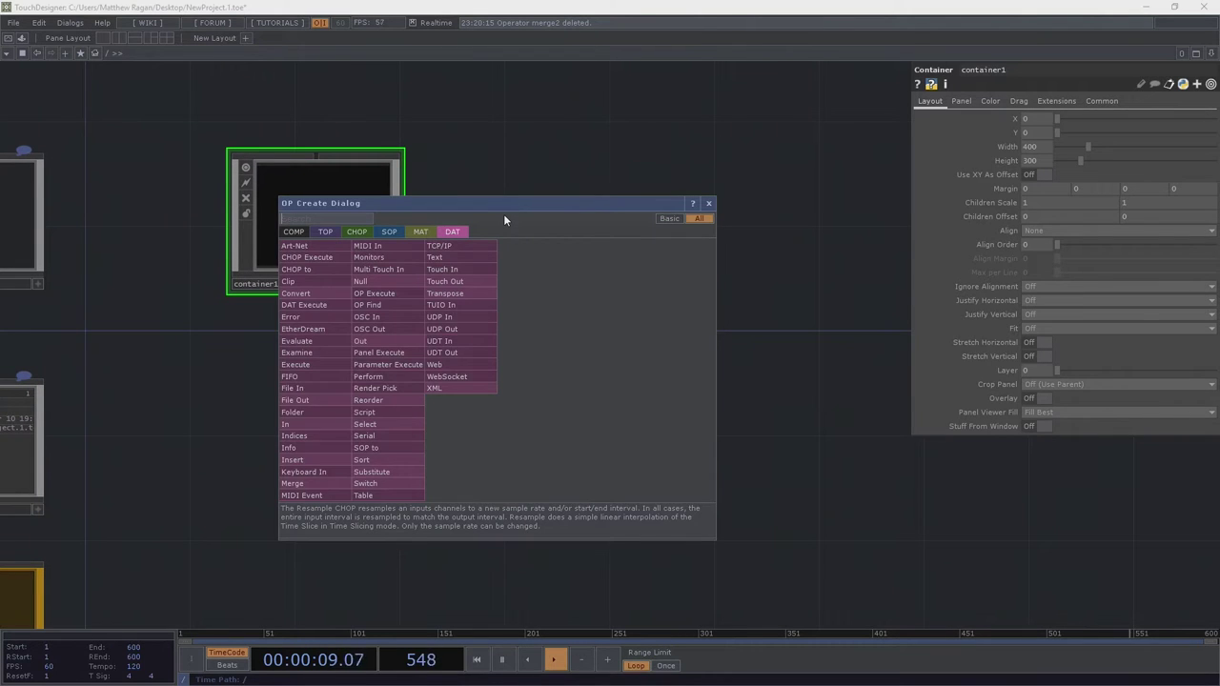
text(com)
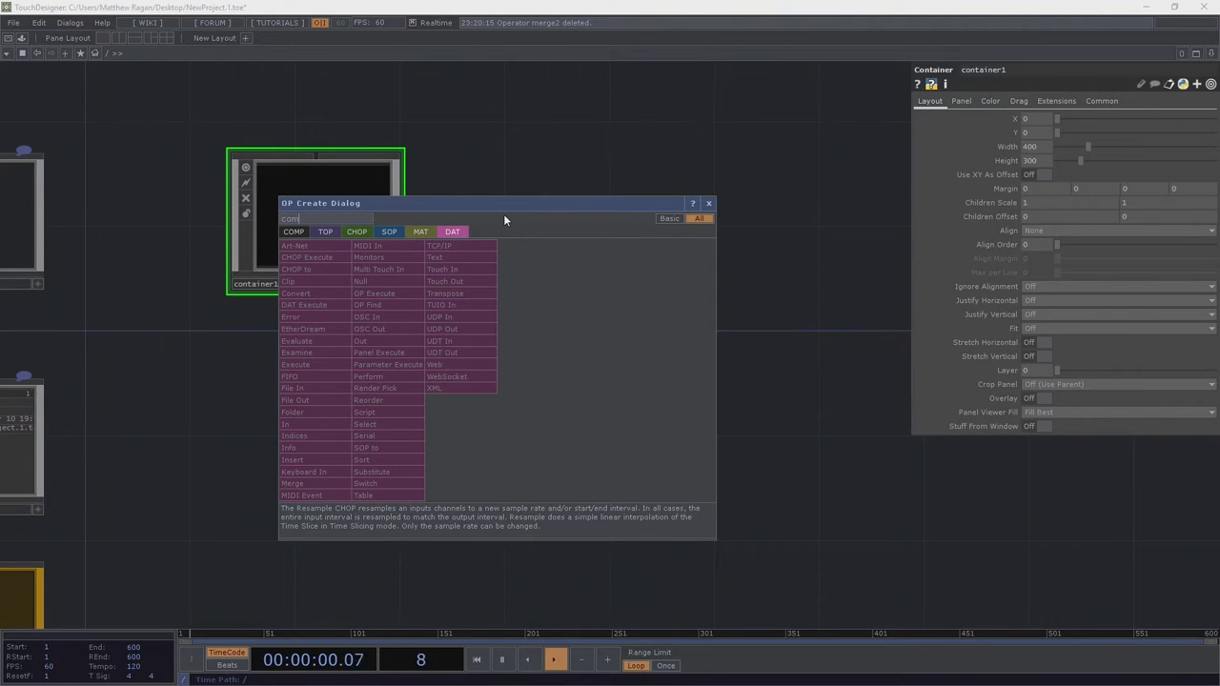
click(296, 231)
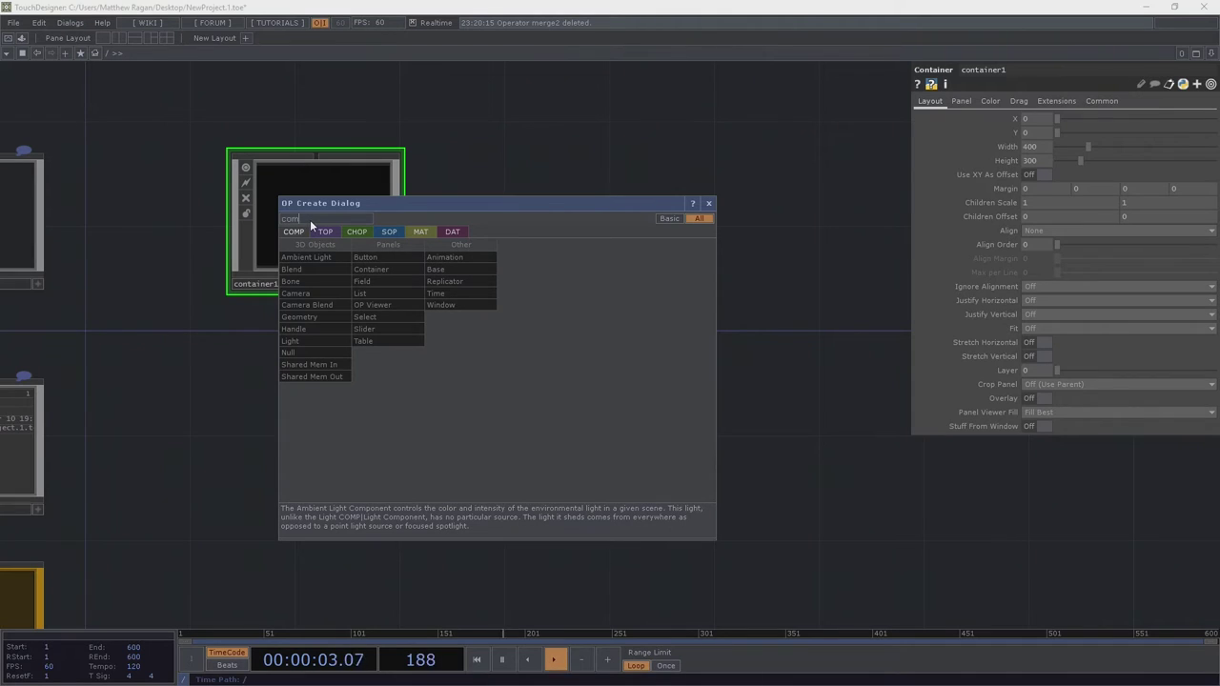
key(BackSpace)
text(n)
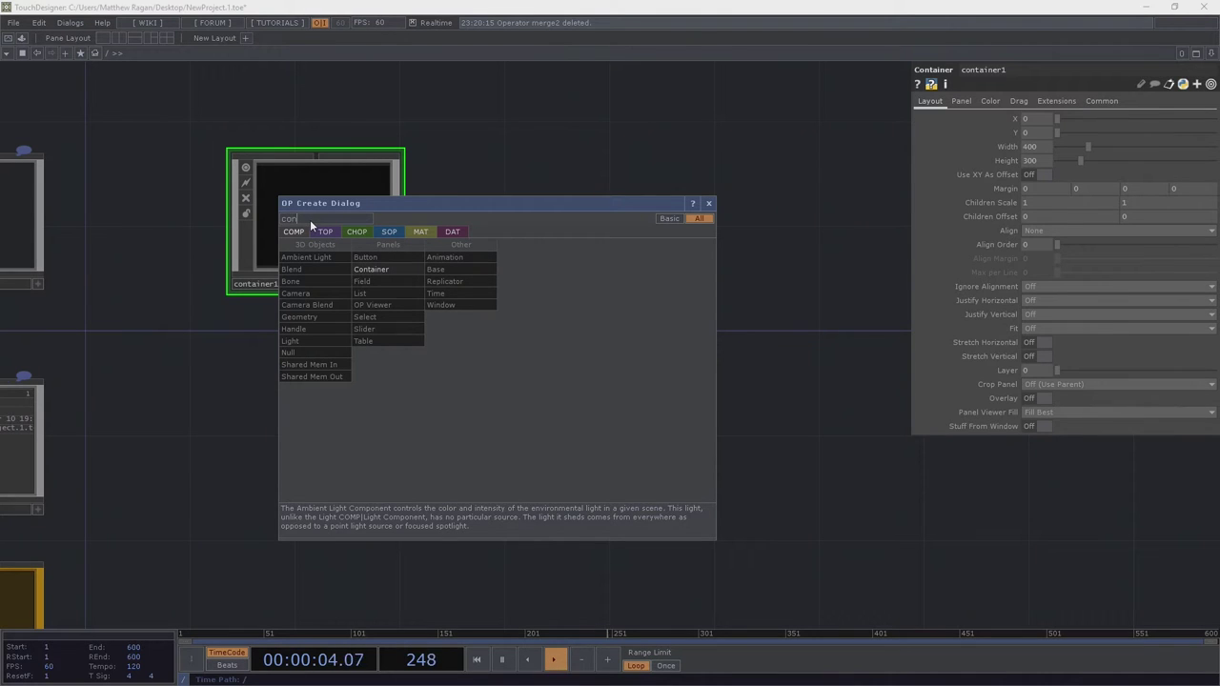
click(371, 269)
click(606, 215)
drag(605, 216, 485, 275)
scroll(485, 276, up, 5)
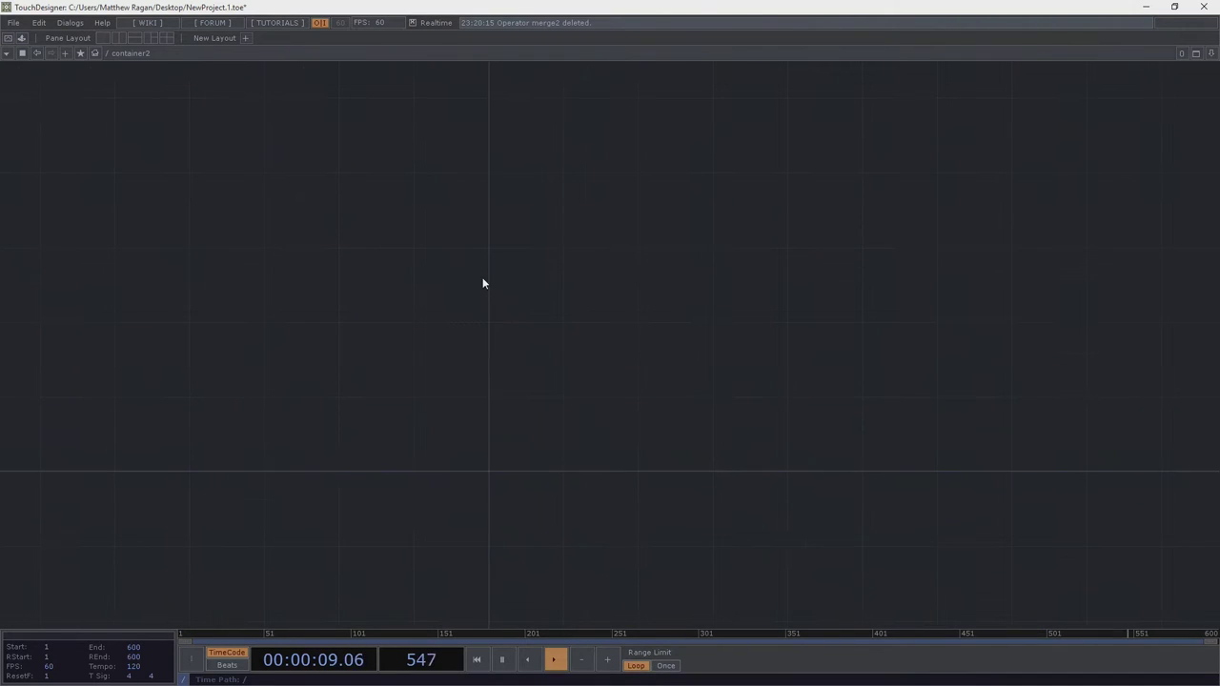
key(h)
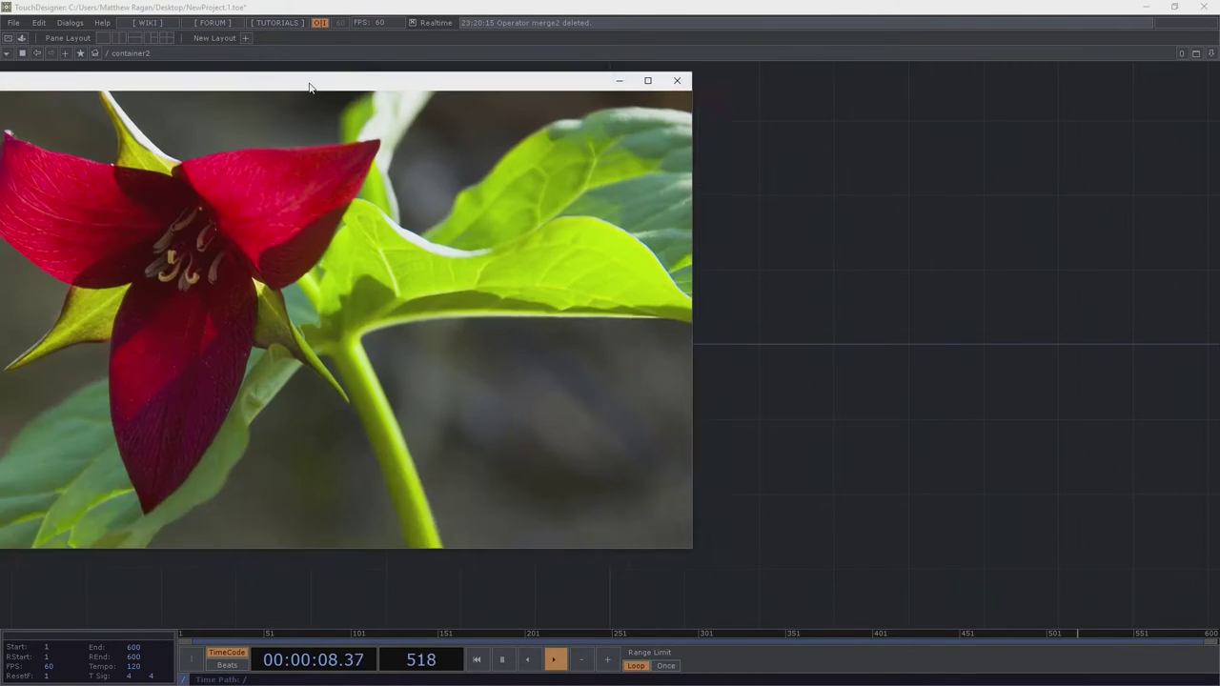
Reposition the /puzzleVar1/bg preview window to view the finished puzzle effect, and close it
drag(281, 82, 542, 89)
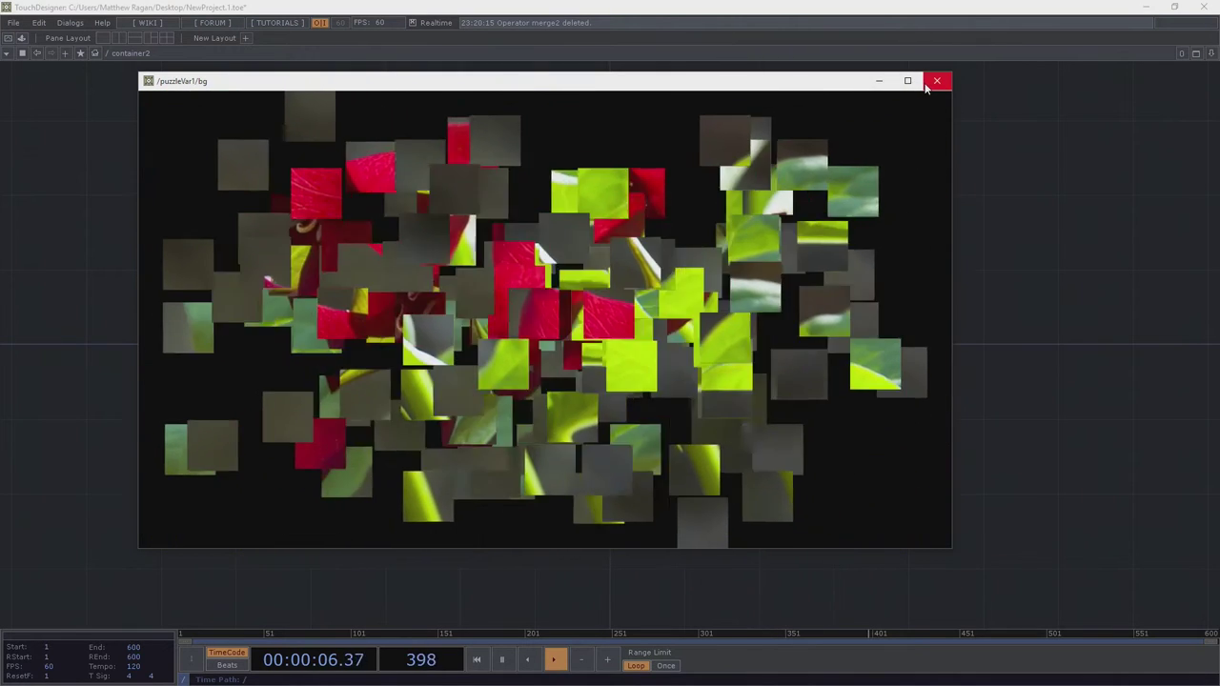
click(936, 81)
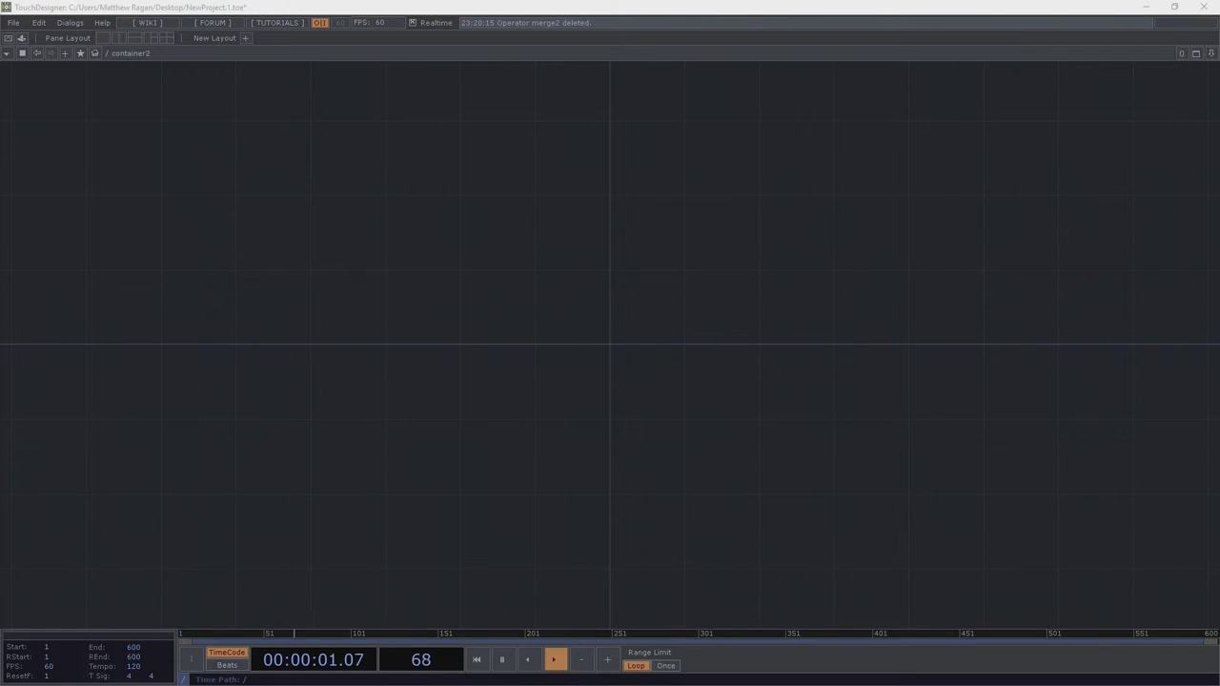
Add a Geometry component inside container2, just above the network's horizontal origin line
drag(583, 353, 547, 349)
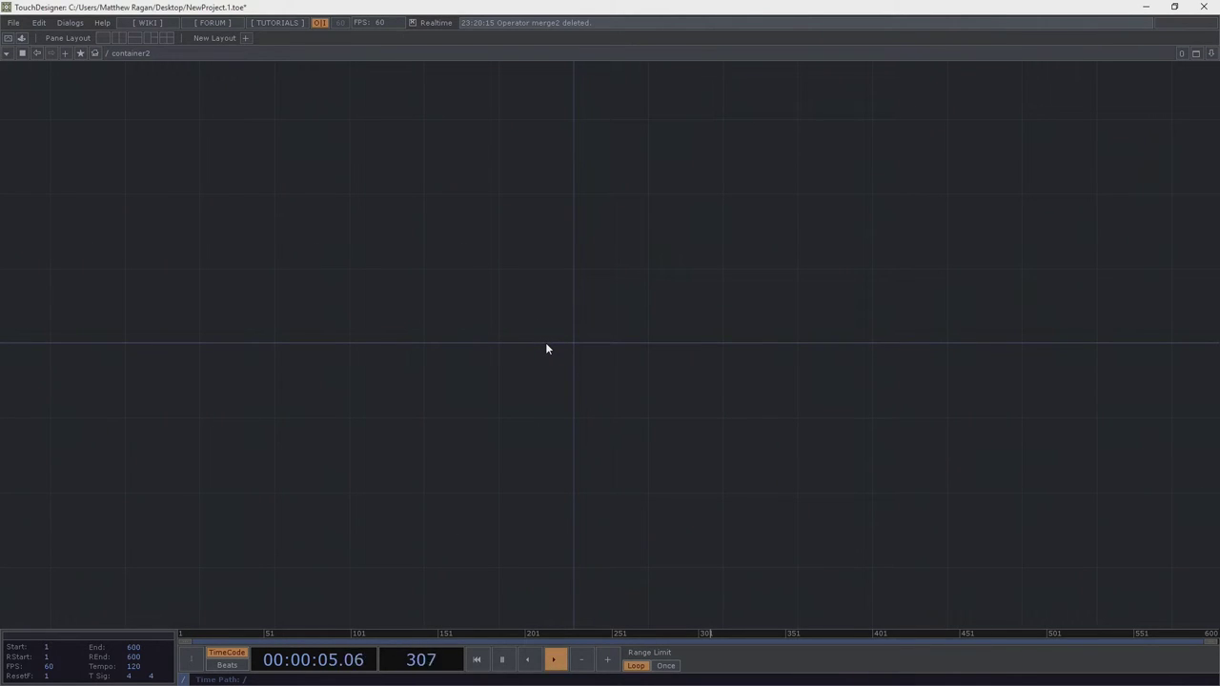
key(Tab)
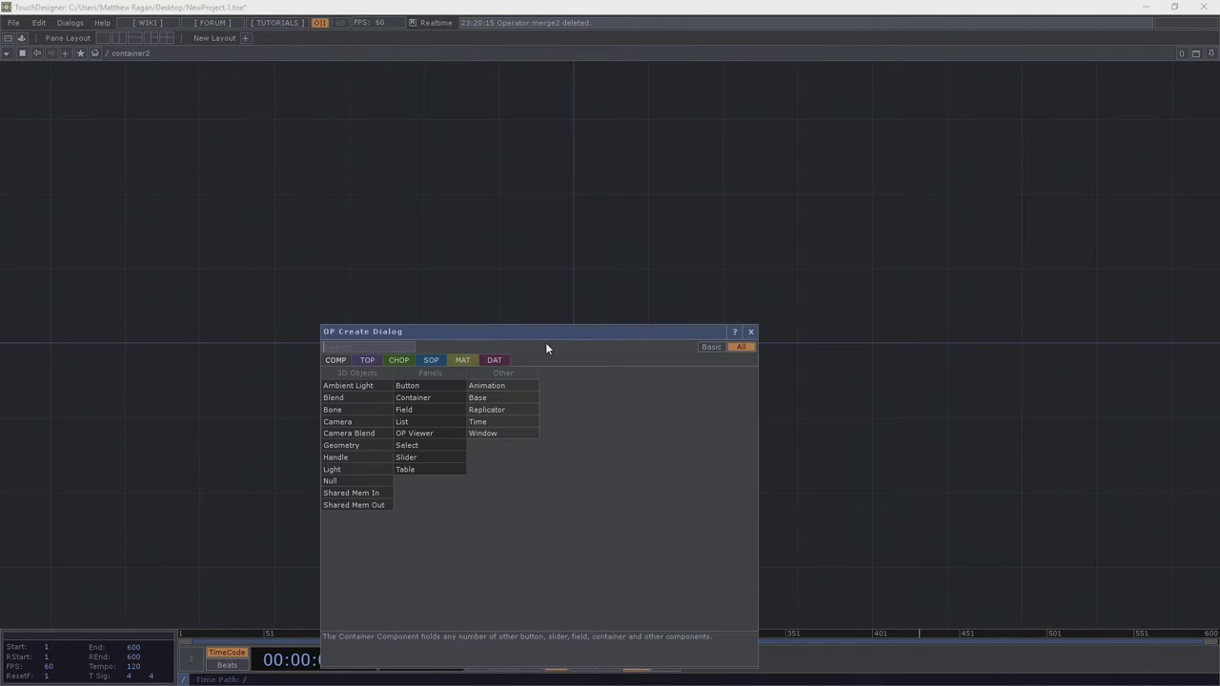
text(ge)
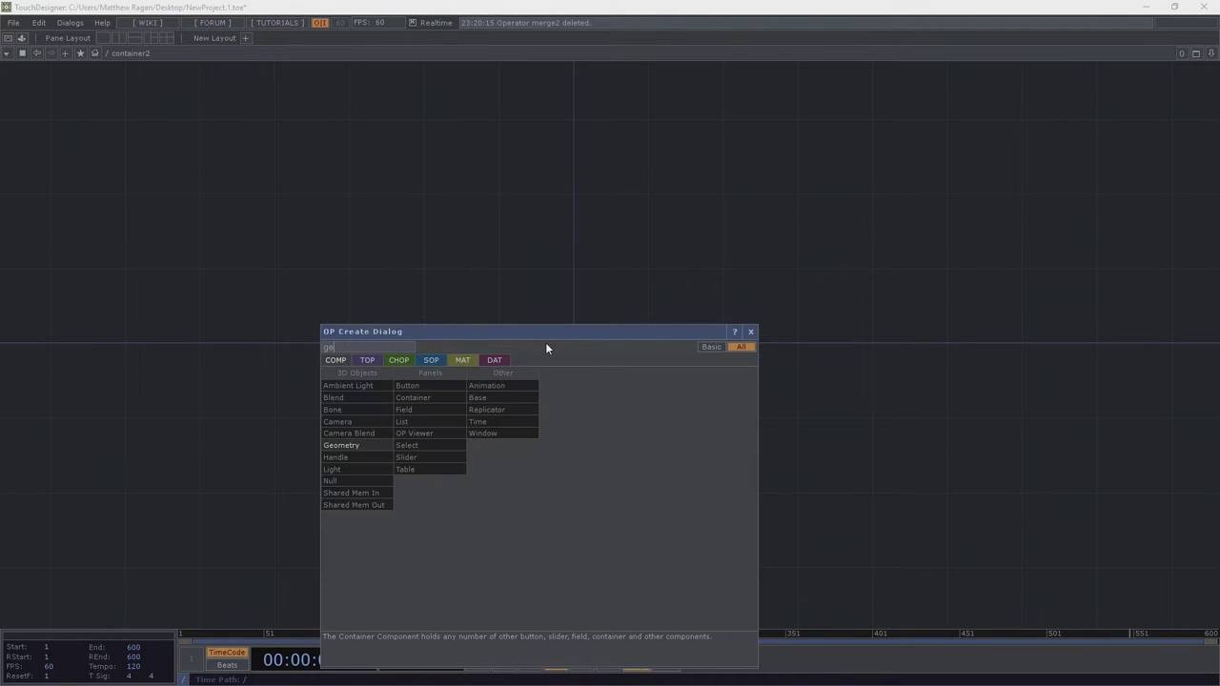
click(373, 445)
click(662, 268)
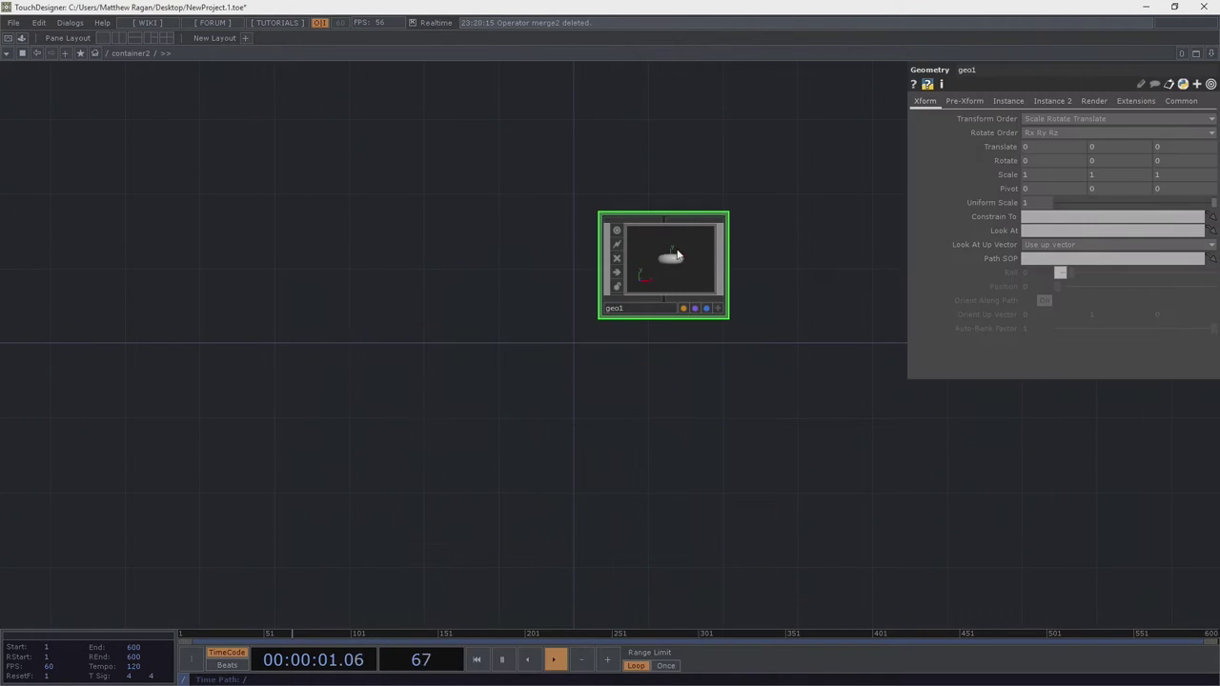
drag(661, 268, 640, 291)
Add a Camera component directly below geo1
key(Tab)
text(ca)
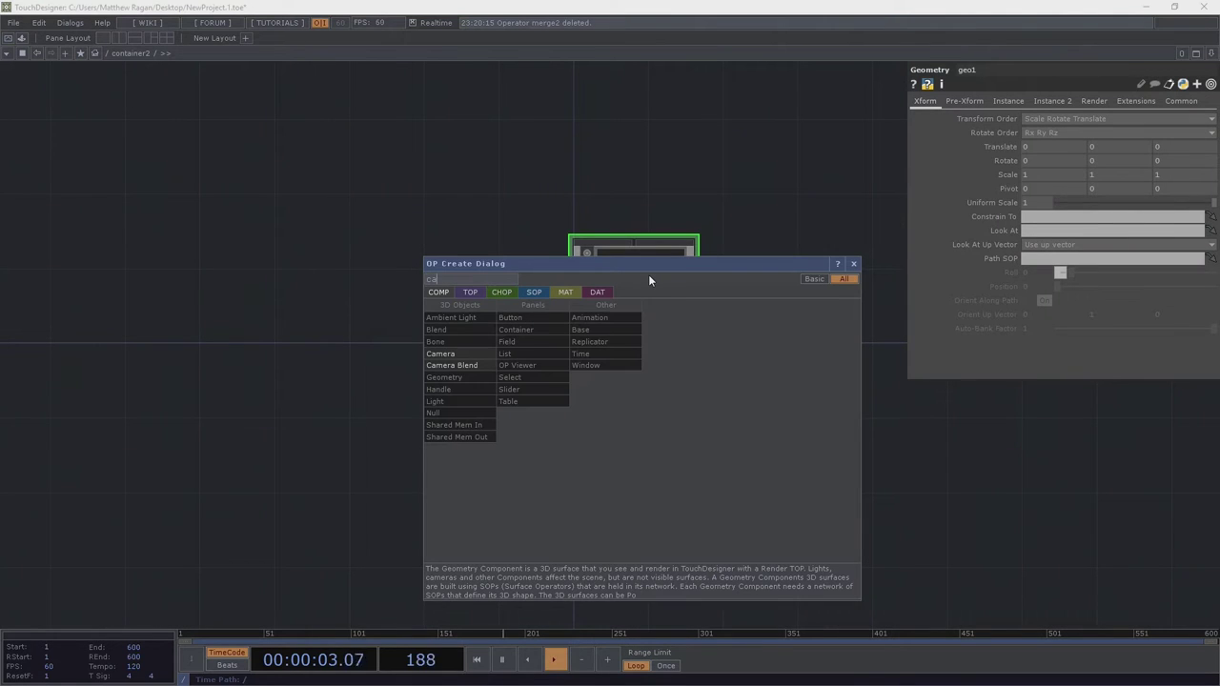
click(448, 354)
click(641, 411)
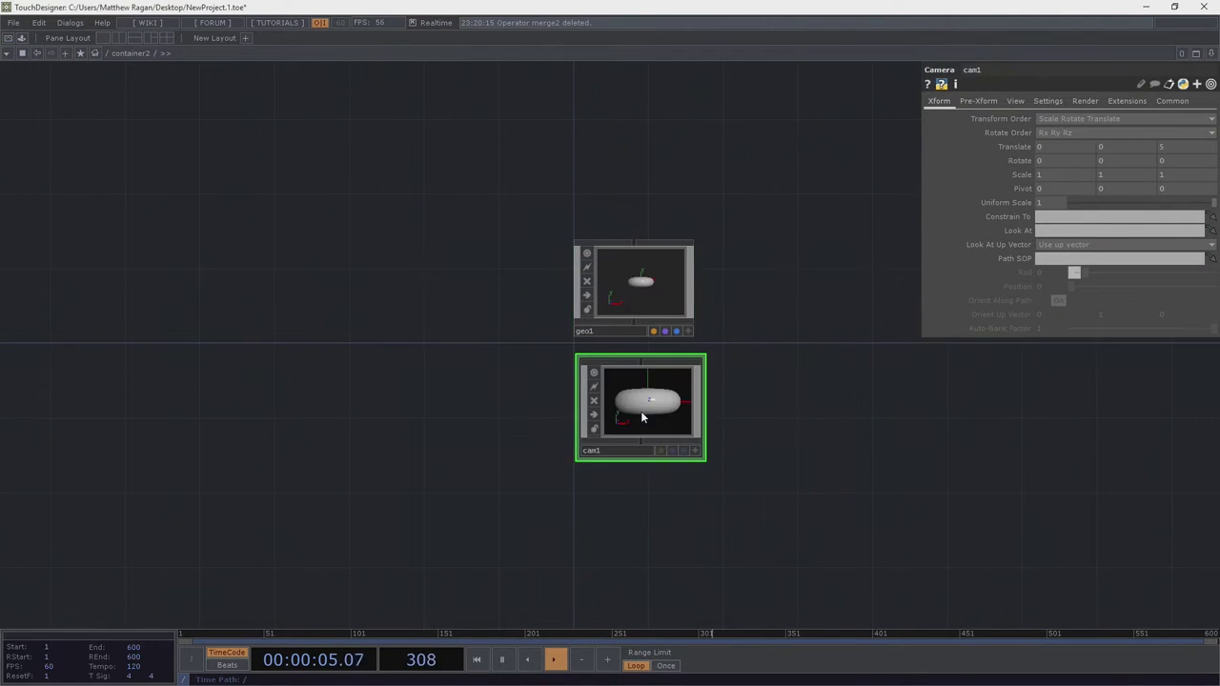
scroll(649, 412, up, 3)
drag(650, 411, 635, 412)
Add a Render TOP and place it to the right of the geometry and camera components
drag(848, 408, 714, 420)
key(Tab)
text(re)
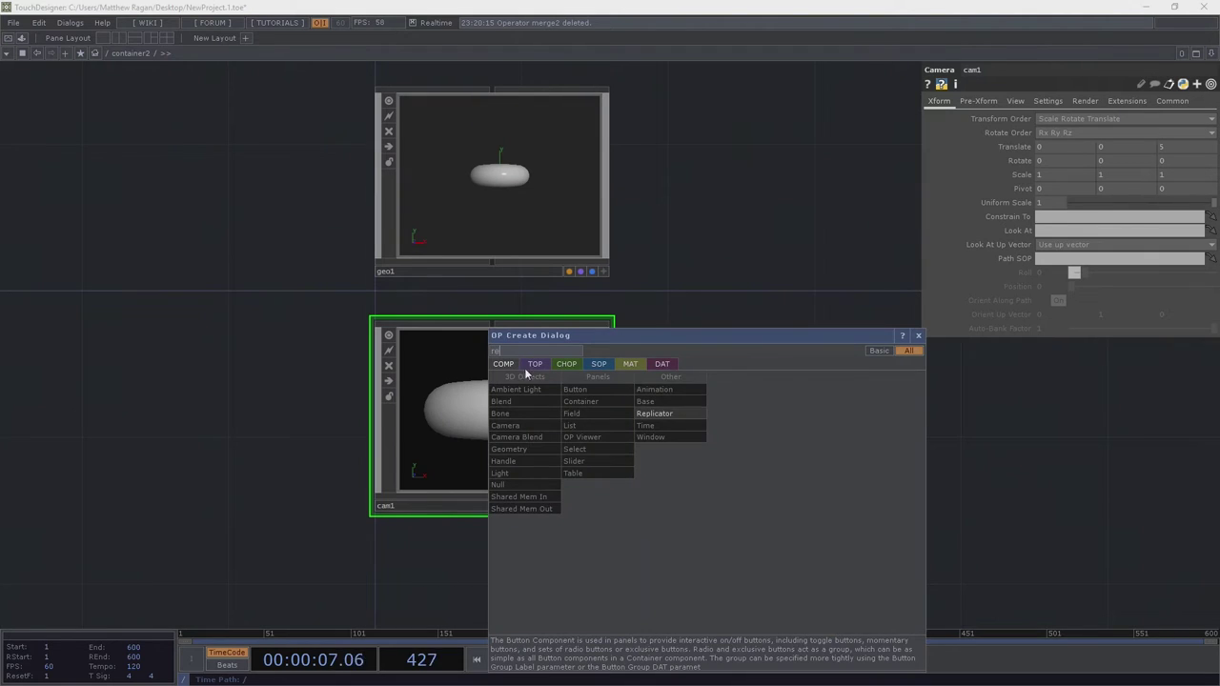
click(535, 364)
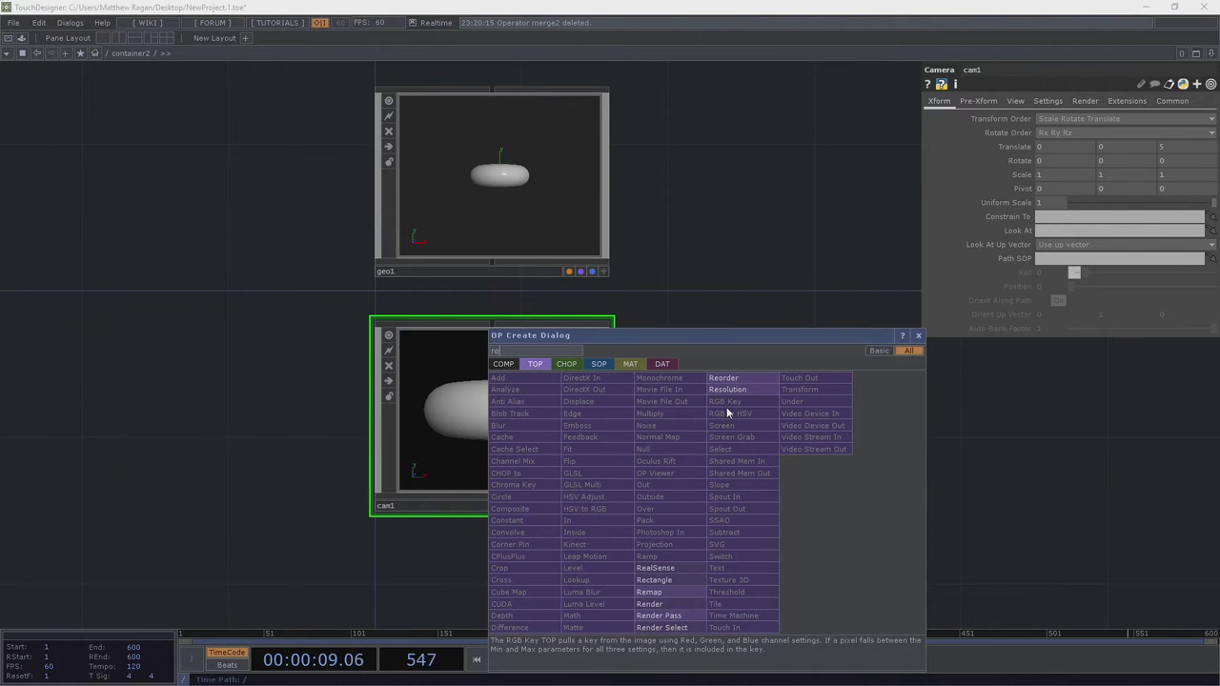
text(nd)
click(670, 605)
click(807, 312)
drag(839, 423, 755, 411)
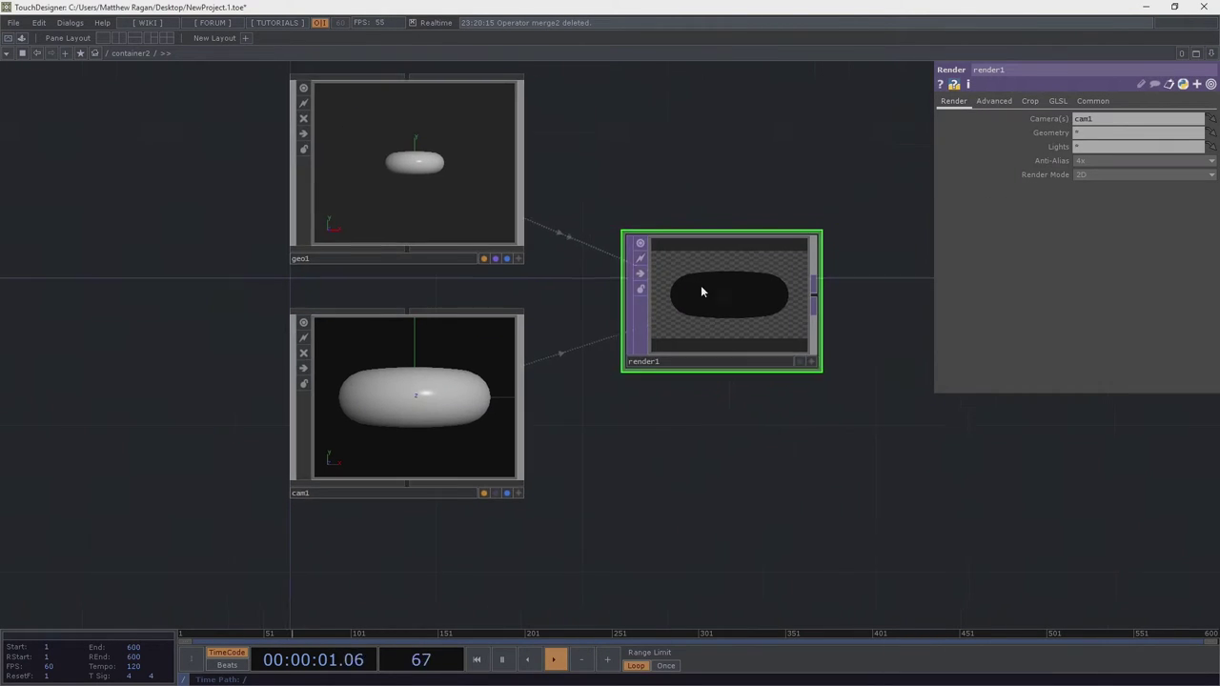
middle_drag(700, 291, 674, 285)
drag(660, 327, 771, 246)
drag(787, 389, 749, 382)
drag(768, 248, 752, 247)
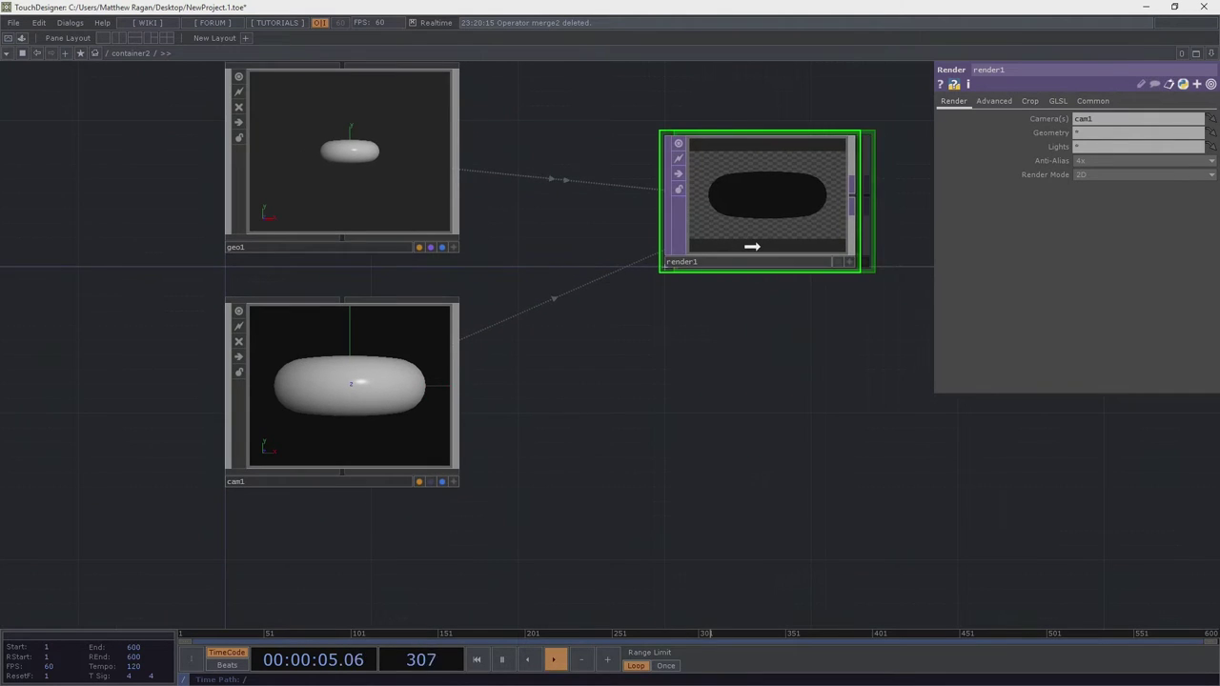
Go inside geo1 and add a Constant material to the left of the torus
drag(808, 347, 1099, 602)
scroll(623, 452, up, 5)
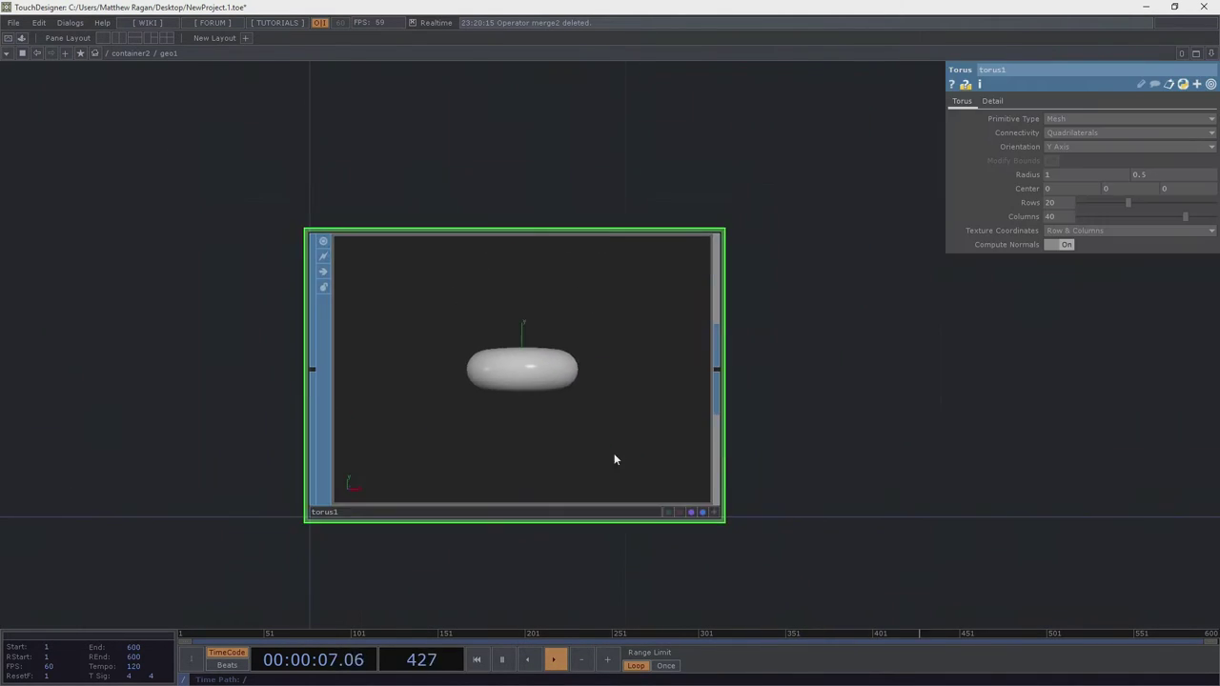
key(Tab)
click(434, 223)
text(con)
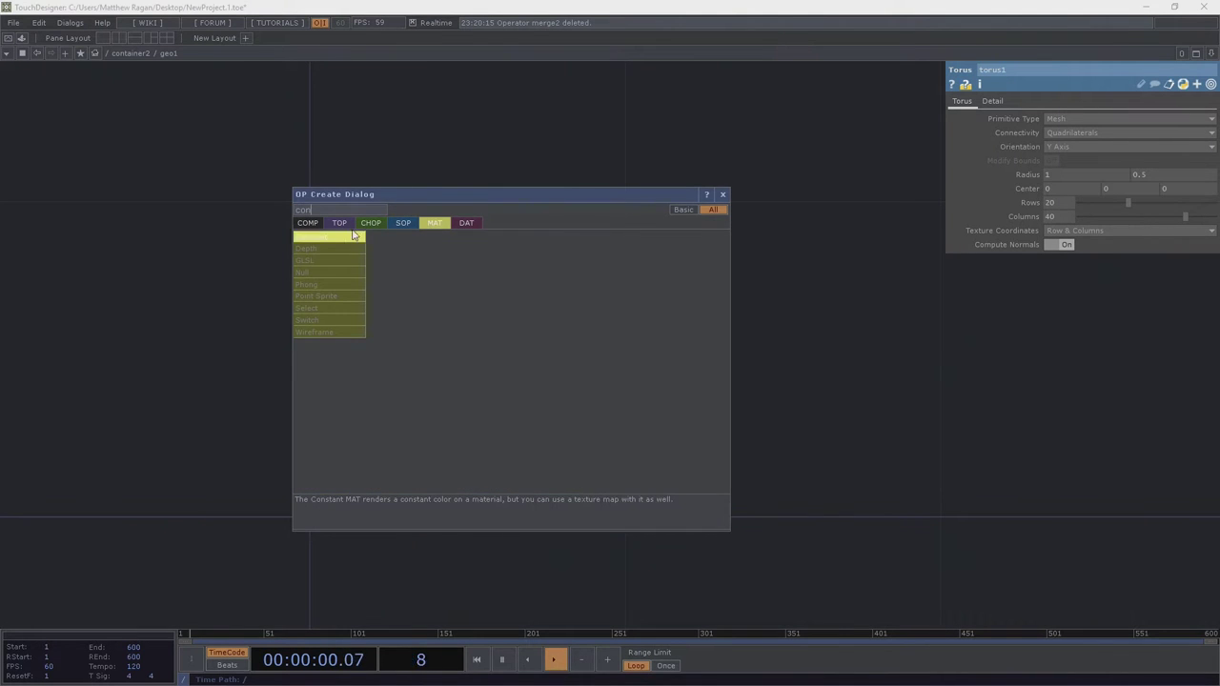
click(351, 236)
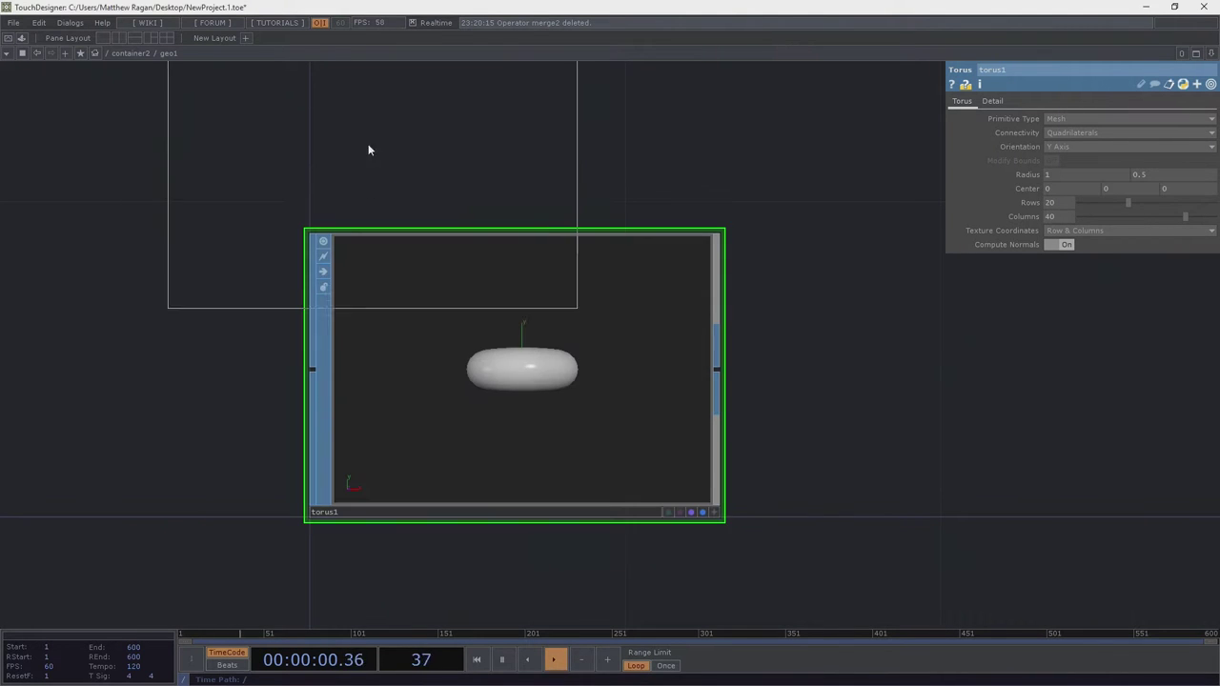
click(93, 305)
drag(360, 522, 804, 449)
drag(589, 286, 460, 348)
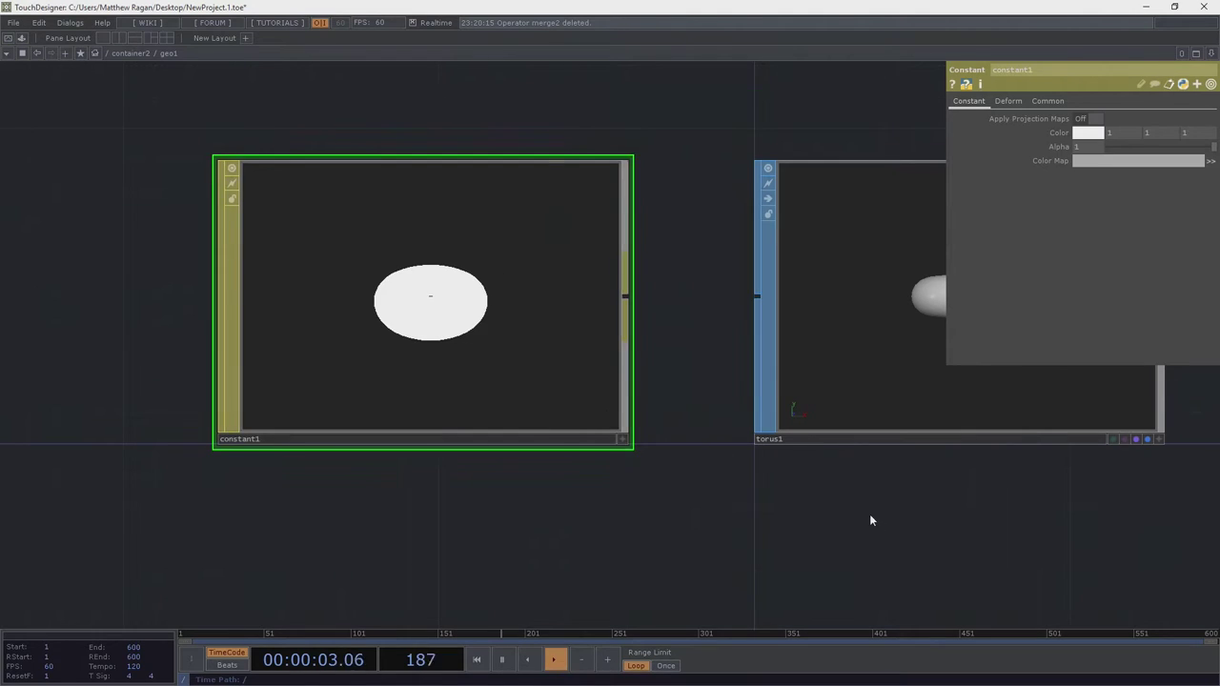
Delete the default torus from the geo1 network
drag(1040, 544, 781, 514)
click(645, 296)
key(Delete)
Add a Rectangle SOP to the right of constant1 and enable its display and render flags
key(Tab)
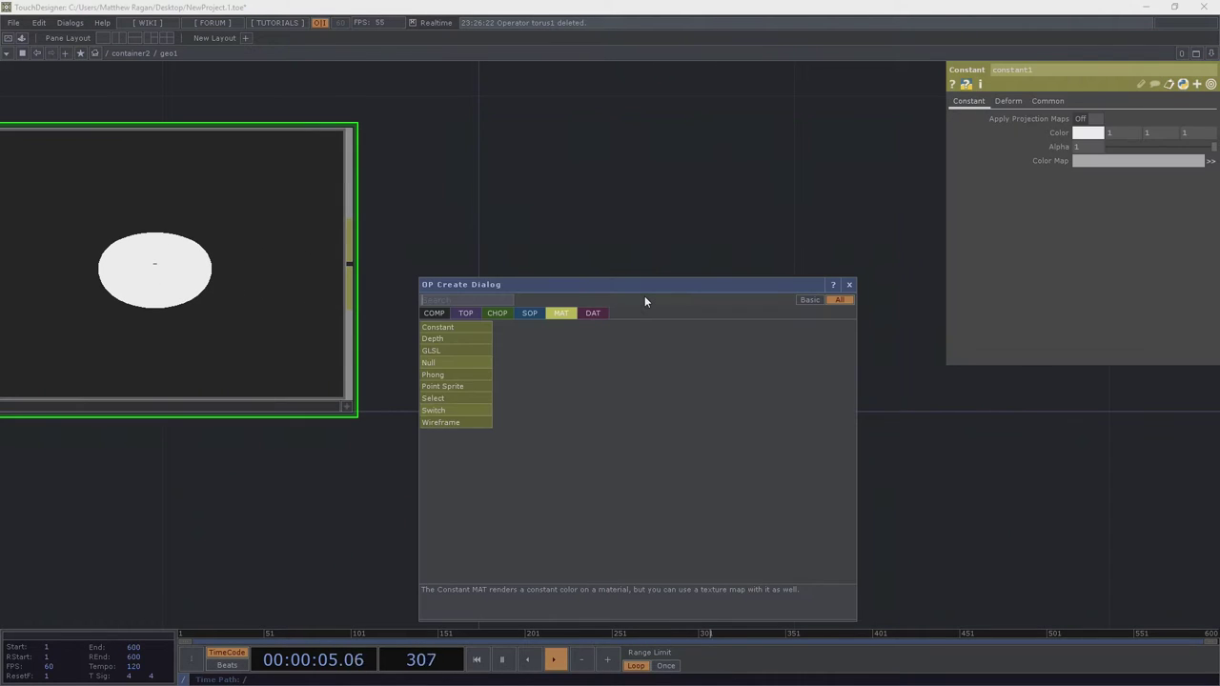
key(Tab)
key(Tab)
key(Tab)
text(rec)
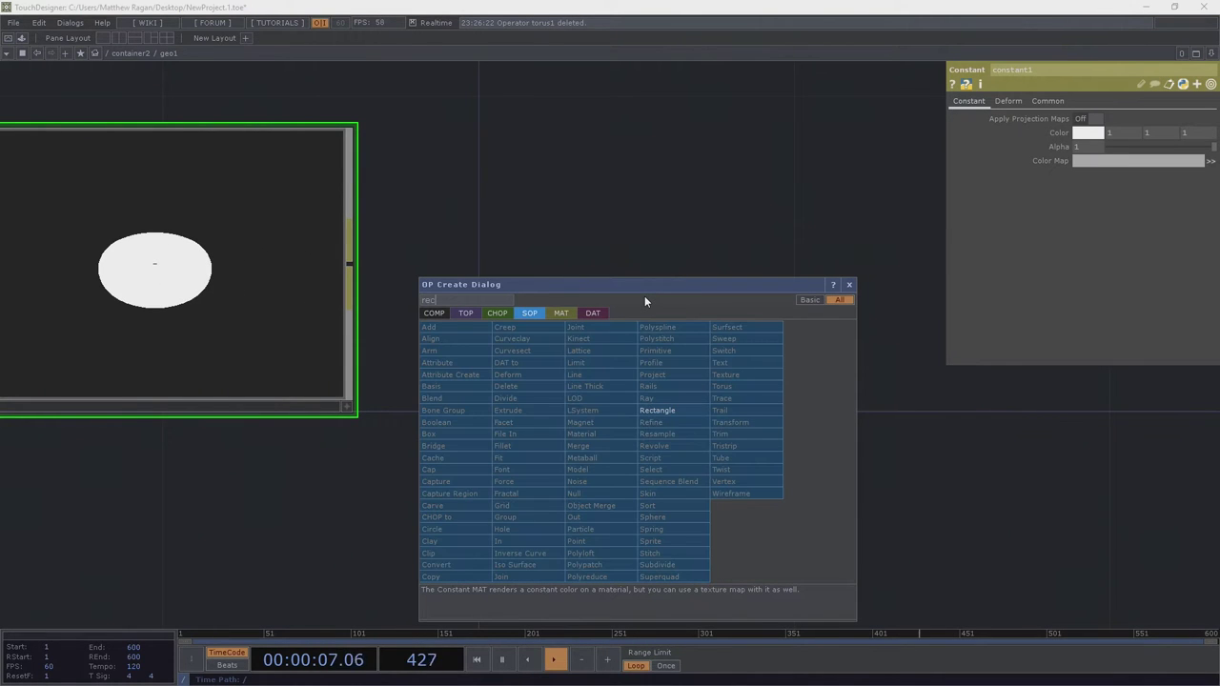
click(657, 411)
click(667, 274)
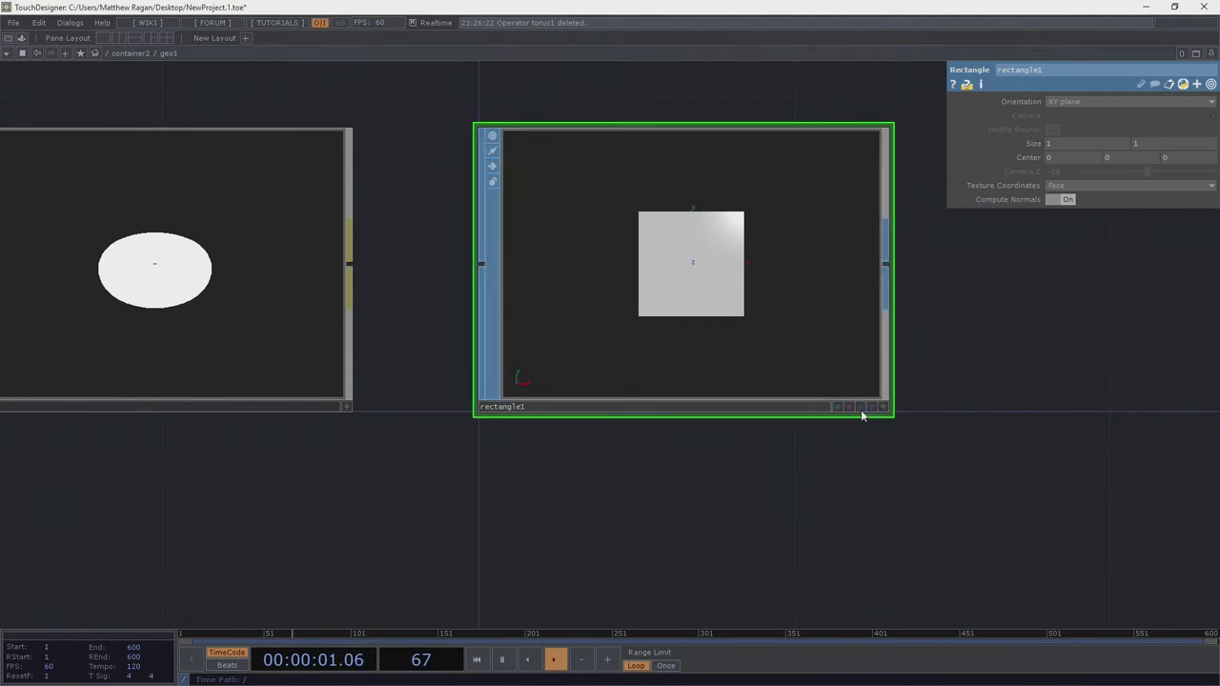
click(860, 408)
Return to the container2 network and set geo1's render material to ./constant1
scroll(686, 439, down, 5)
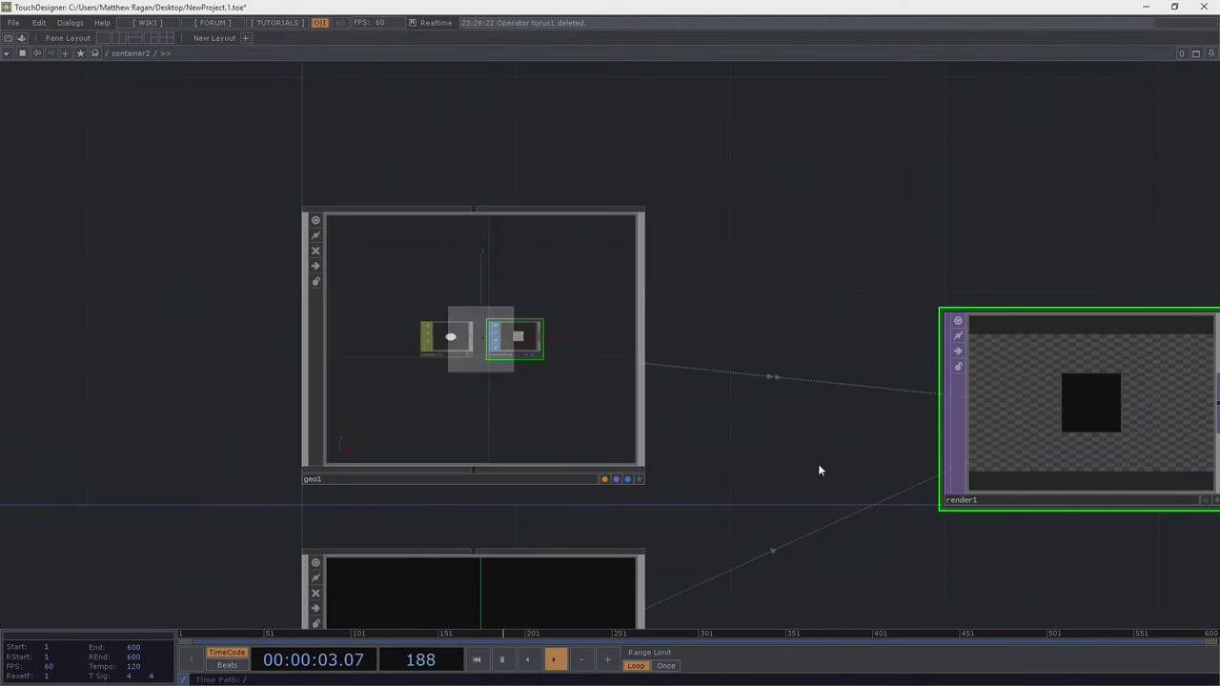
click(467, 345)
click(1095, 103)
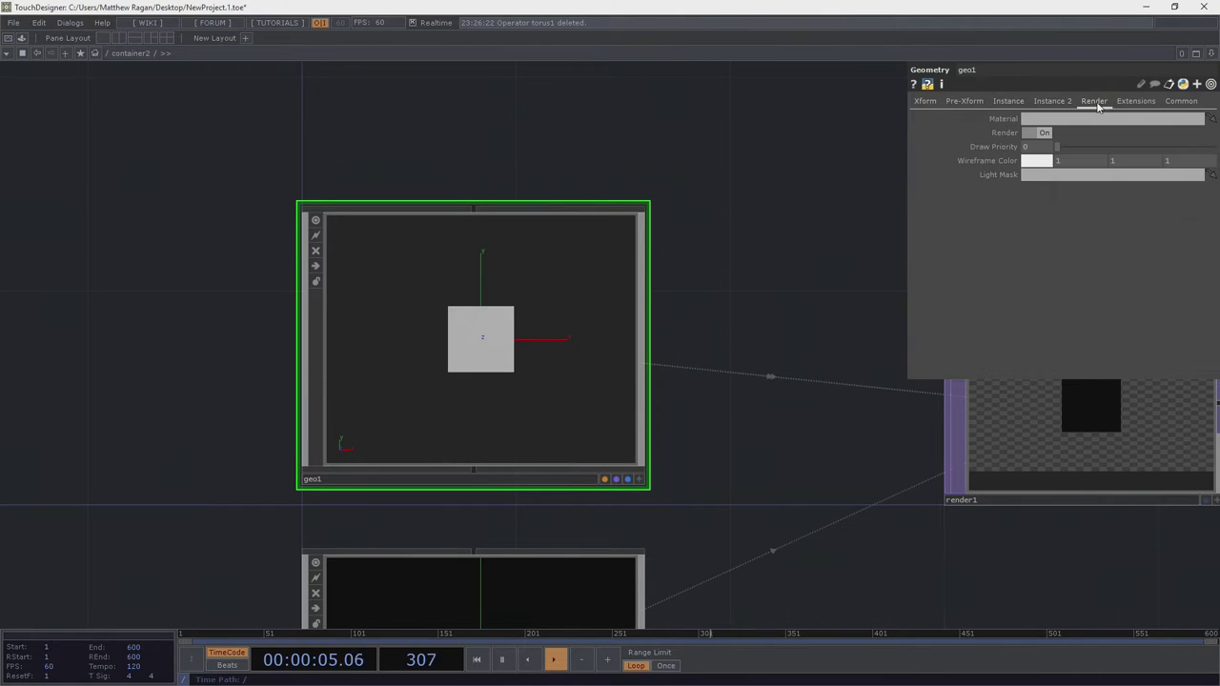
click(1069, 122)
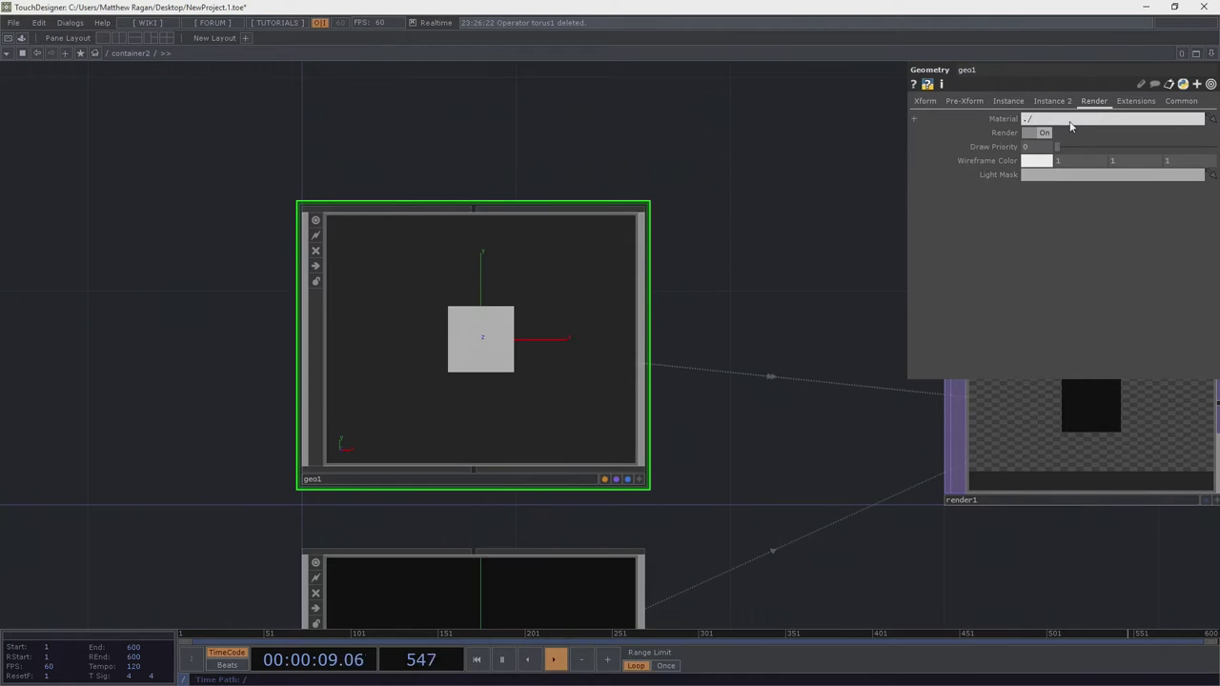
text(./constant1)
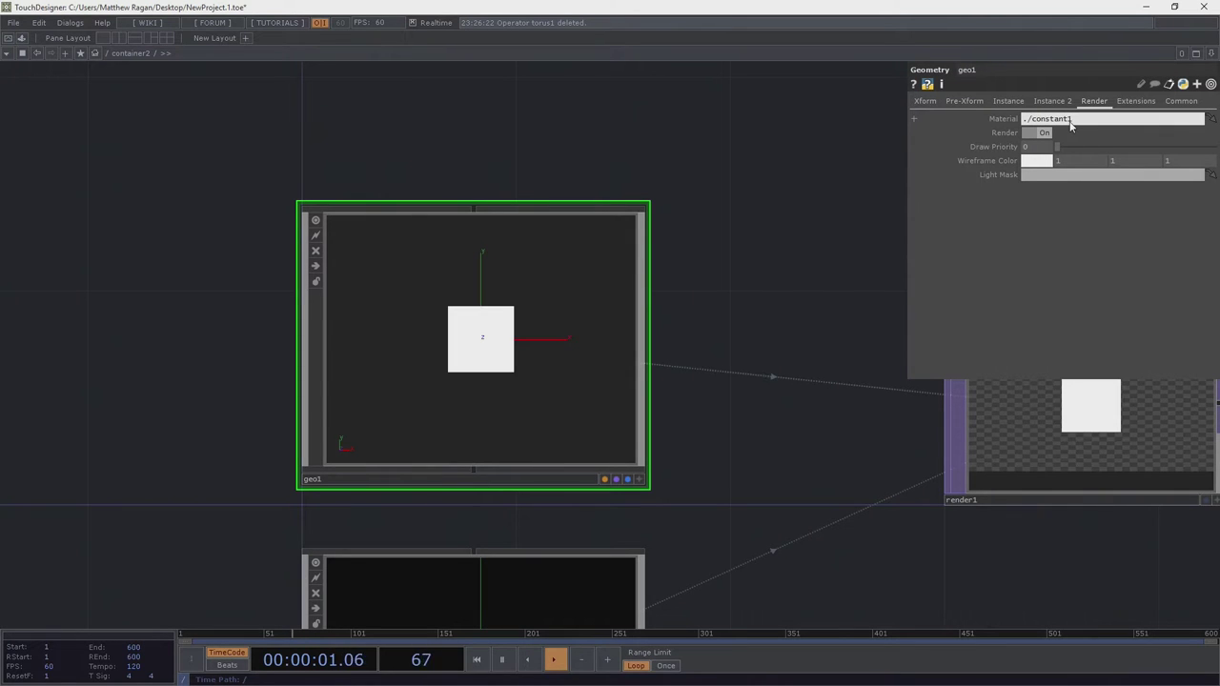
key(Return)
Add a Base component to the left of geo1
drag(854, 209, 635, 166)
scroll(635, 166, down, 3)
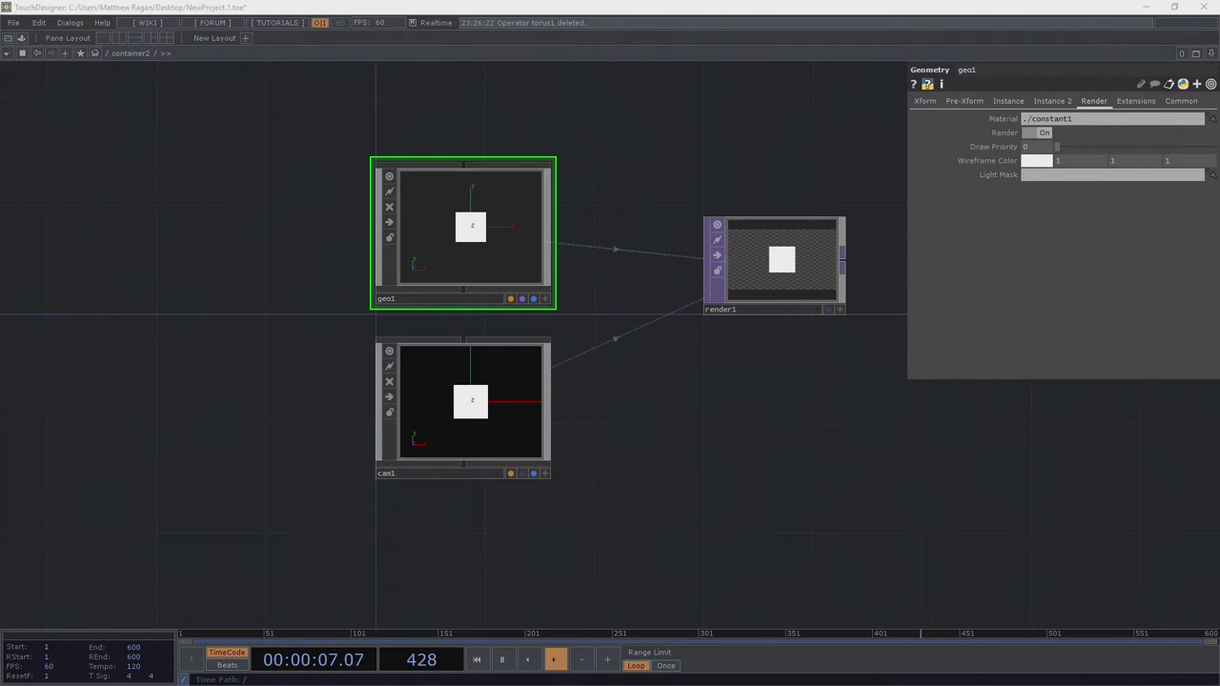
key(Tab)
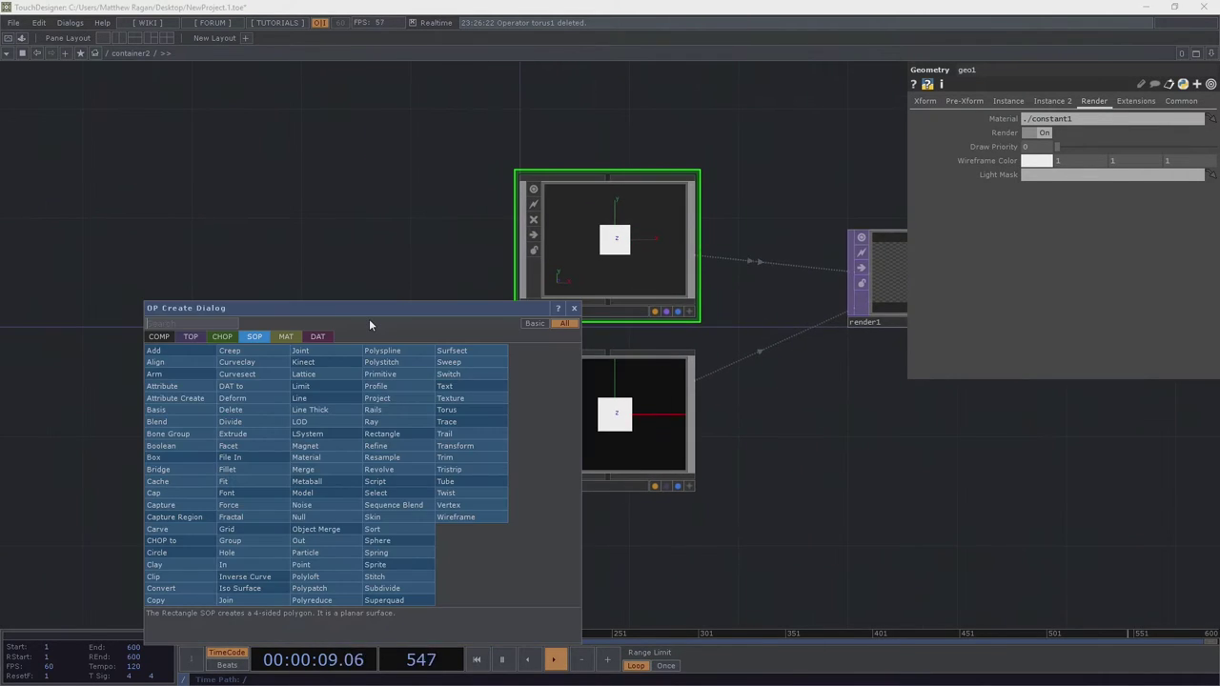
key(Tab)
key(Tab)
key(Tab)
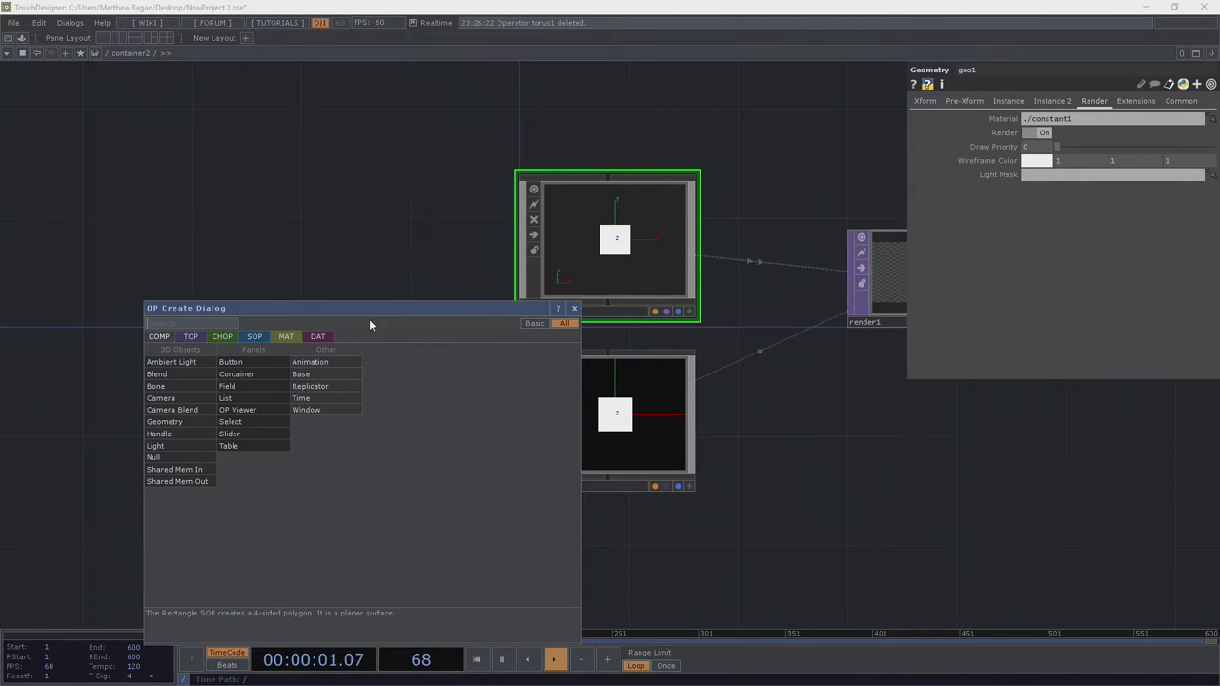
text(base)
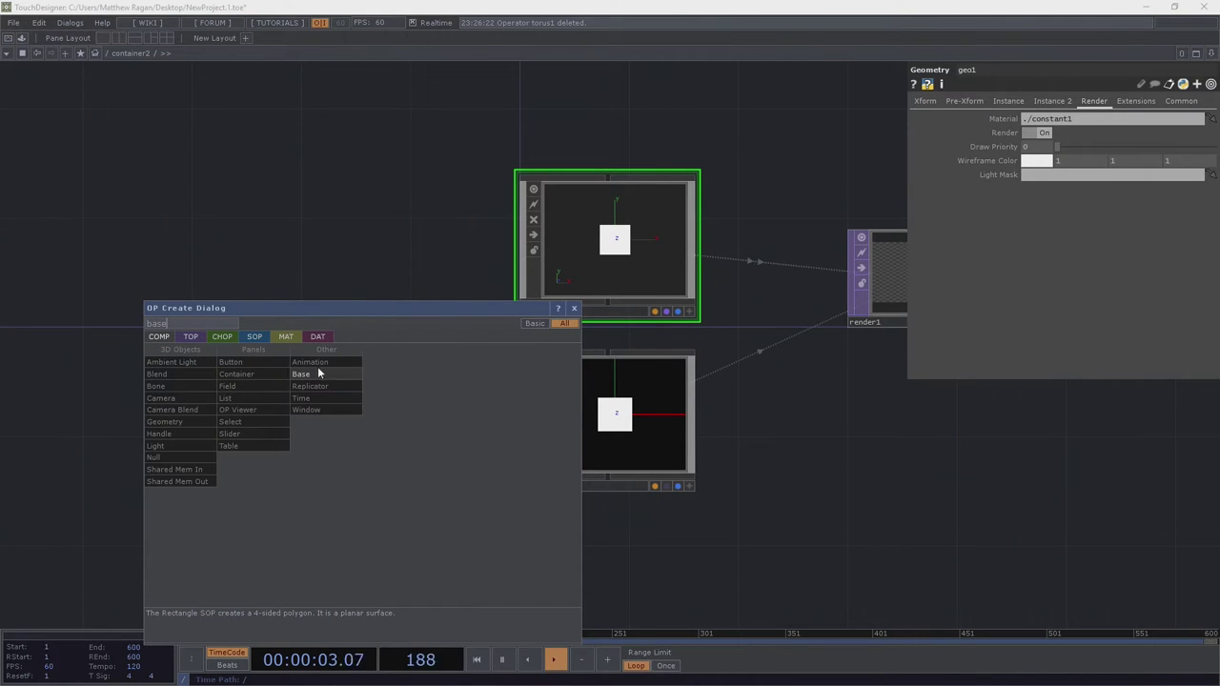
click(318, 373)
click(276, 283)
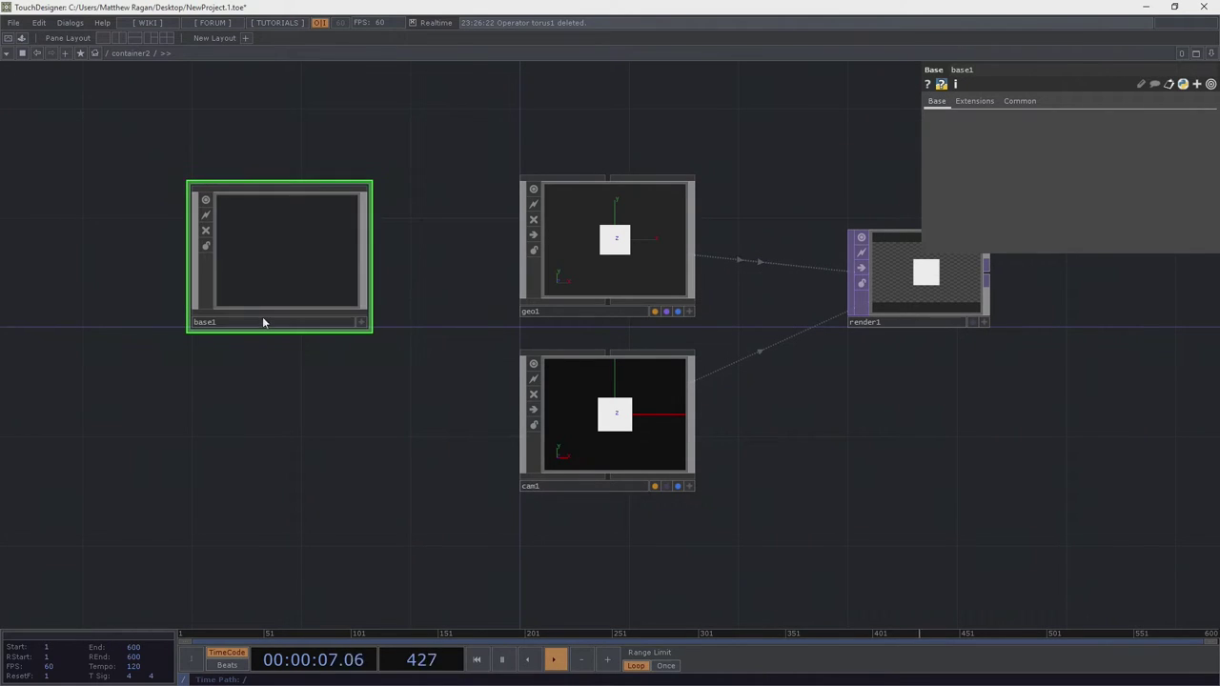
Rename the base1 component to instances
double_click(263, 322)
text(insta)
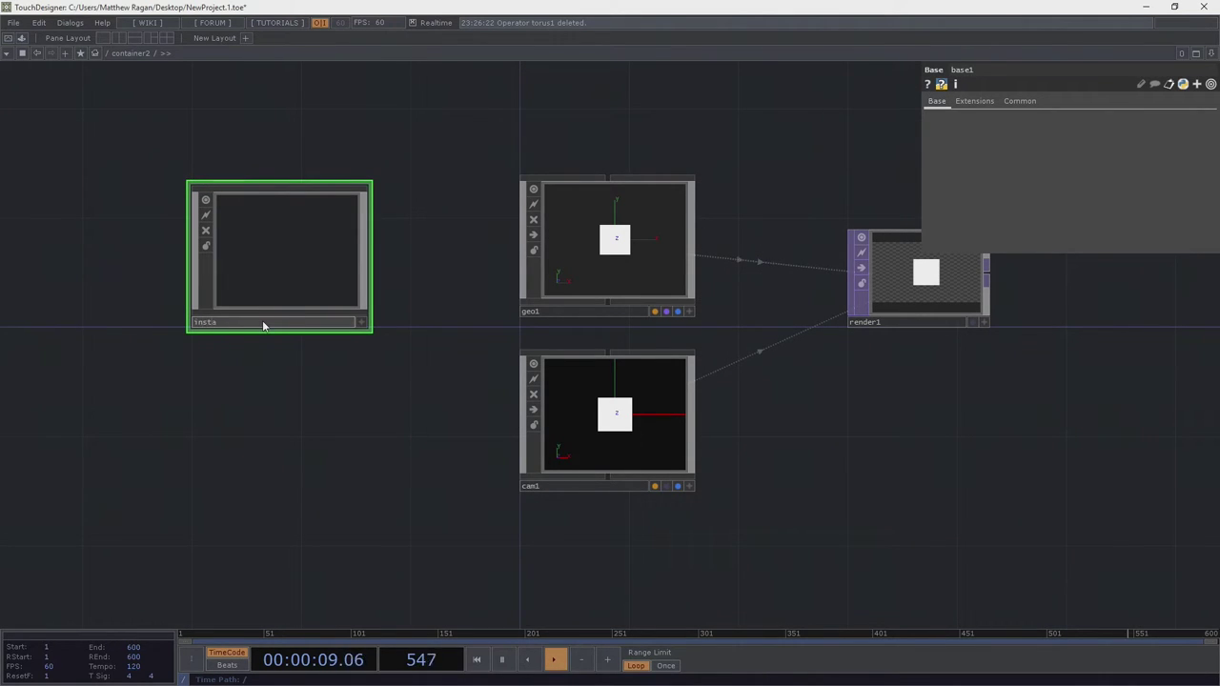
text(nces)
key(Return)
Turn on instancing for geo1, set its Instance CHOP/DAT to instances/final, and check the node's warning information
drag(544, 103, 662, 219)
click(1037, 119)
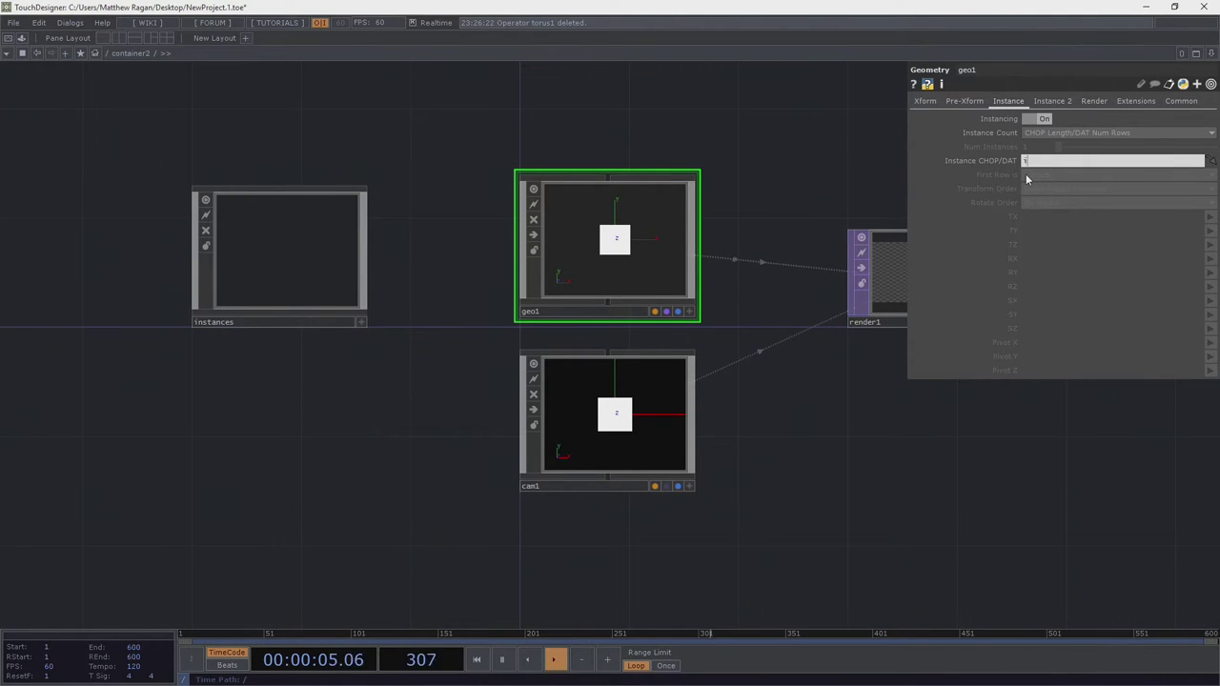
text(instances/final)
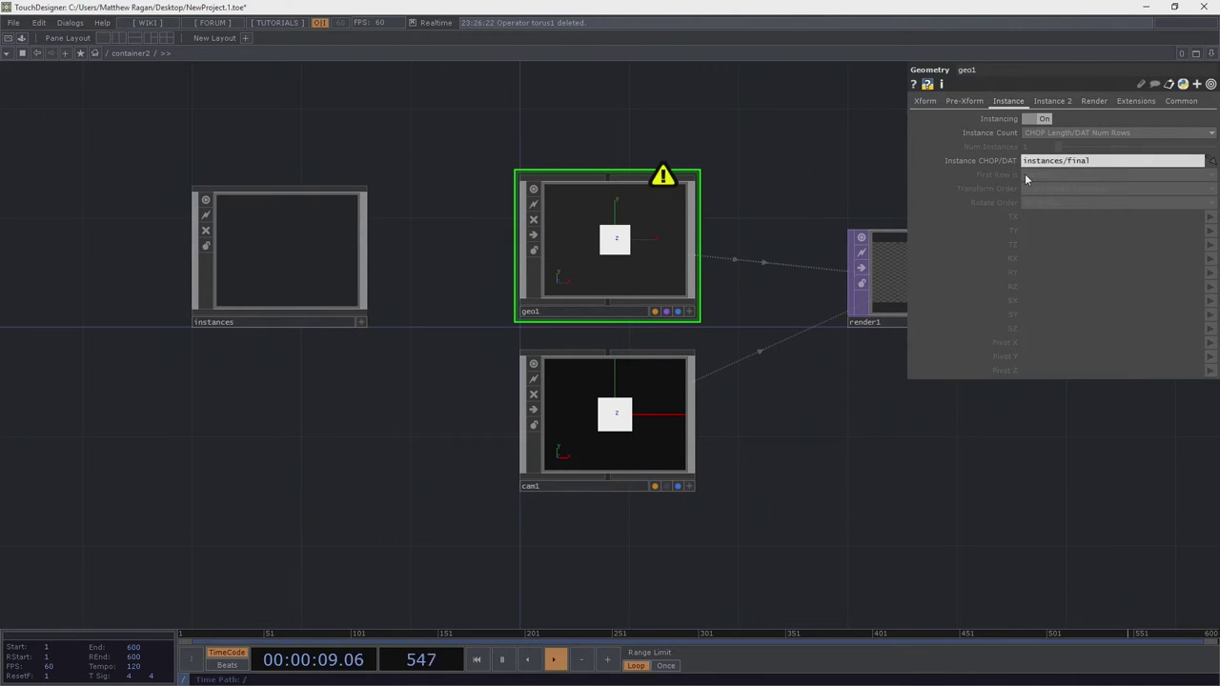
middle_click(649, 186)
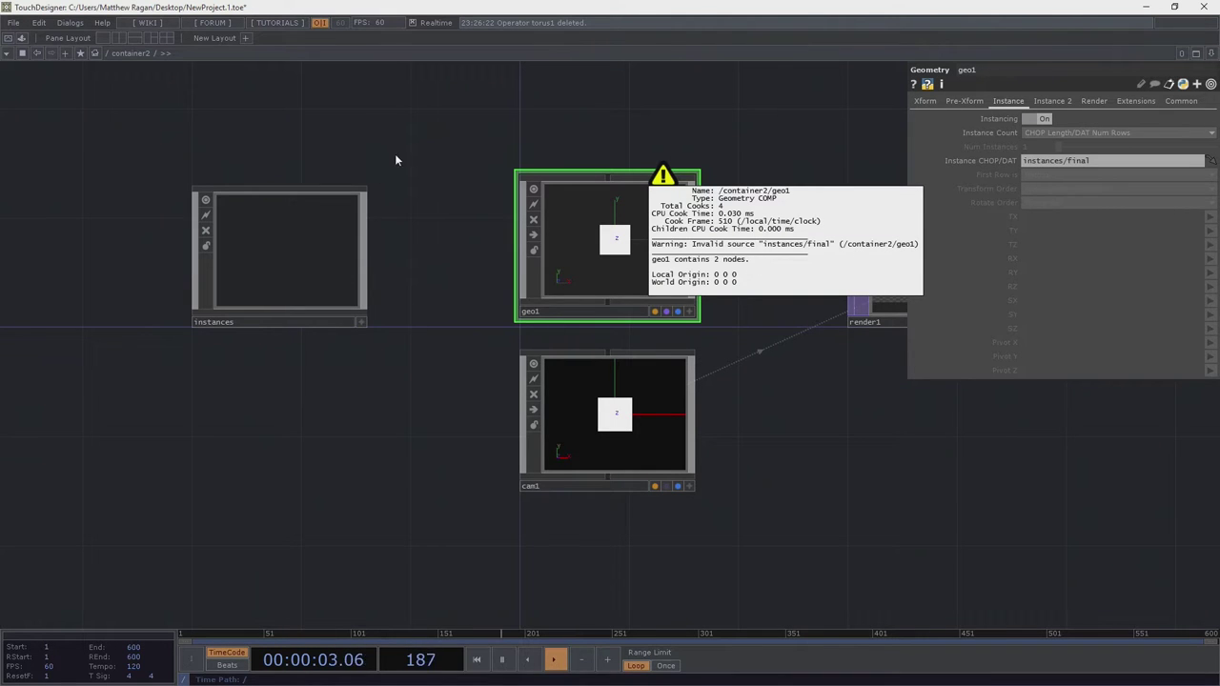
Enter the instances component and add a Grid SOP to its empty network
drag(397, 157, 562, 161)
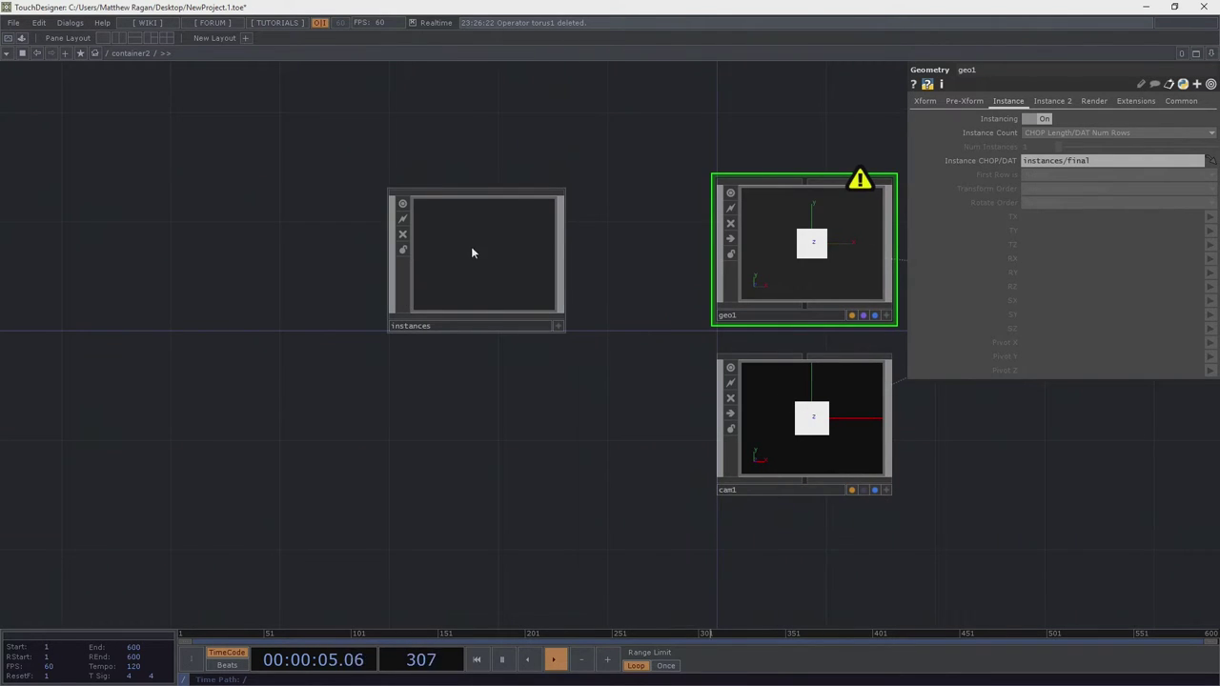
key(i)
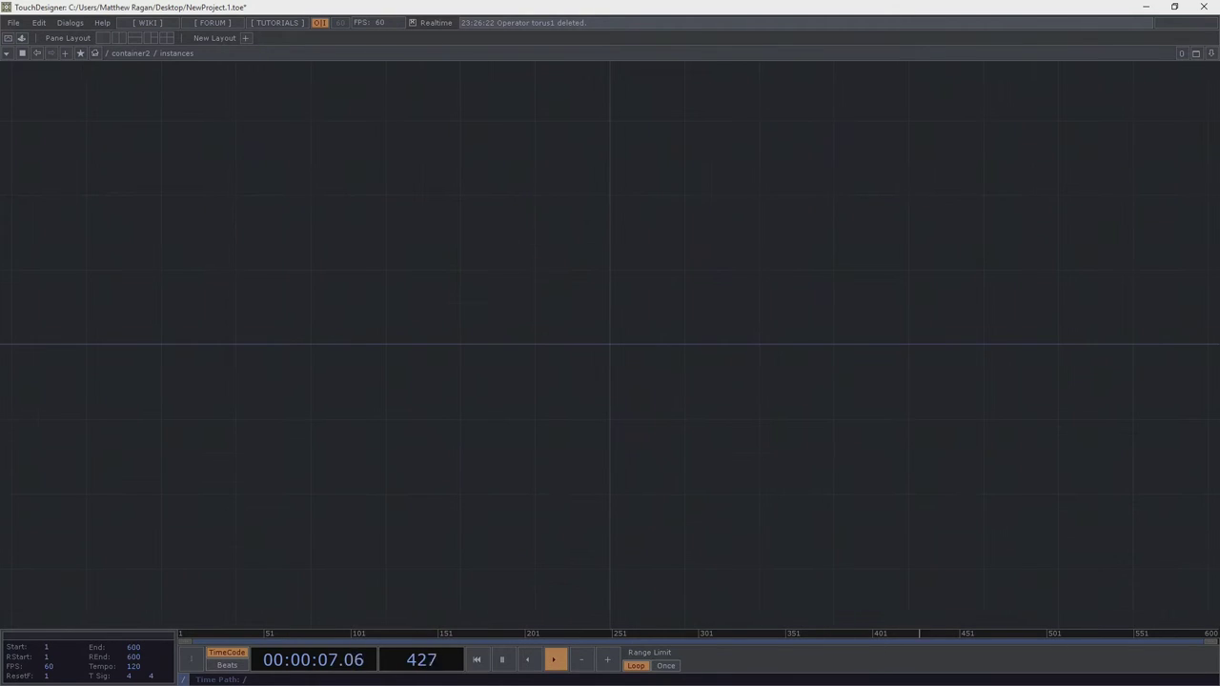
key(Tab)
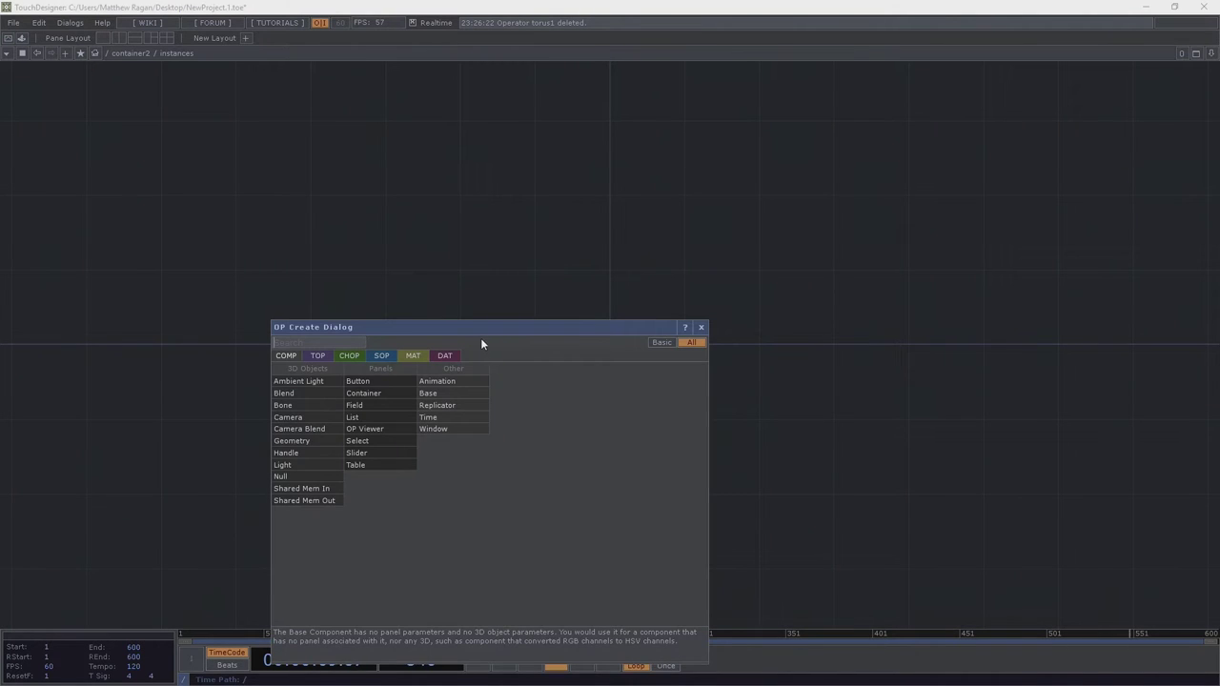
text(grd)
click(383, 357)
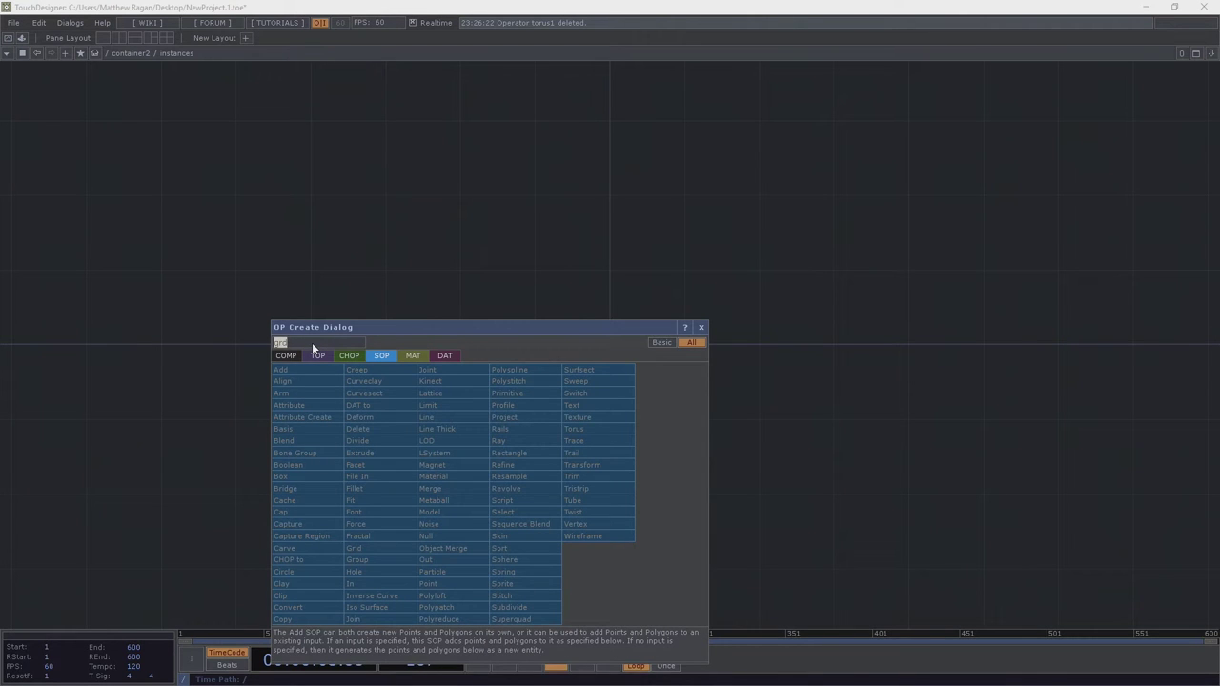
click(386, 550)
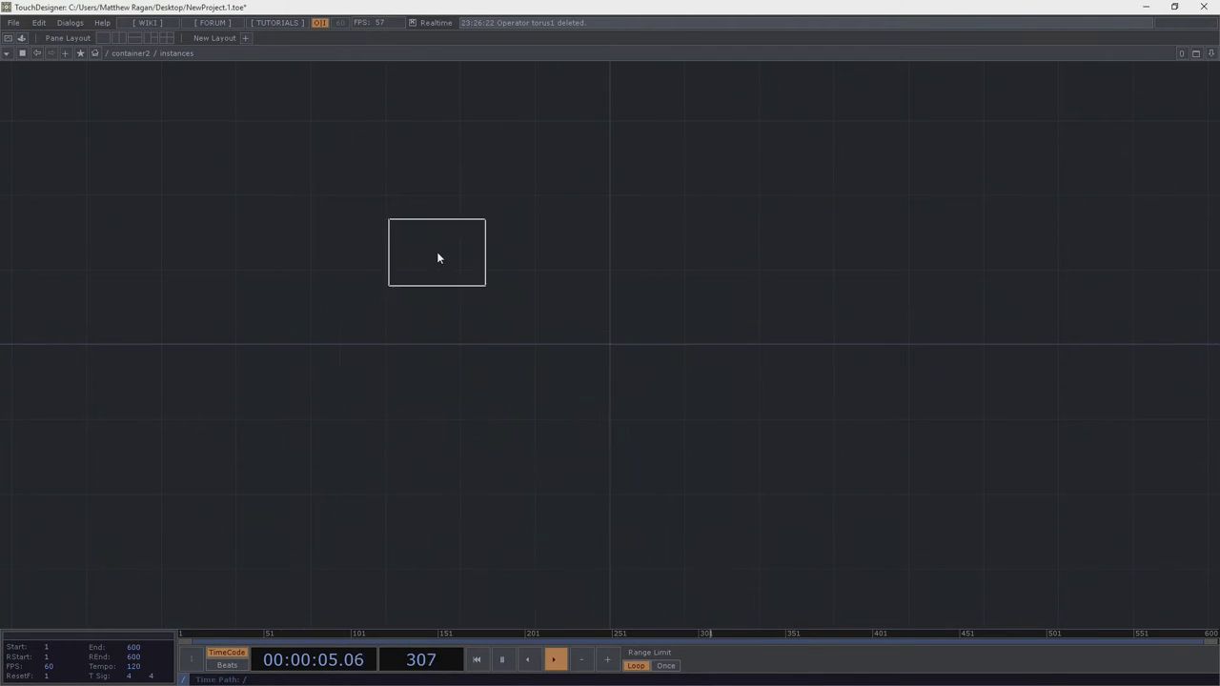
click(438, 252)
scroll(432, 296, up, 3)
drag(436, 231, 435, 347)
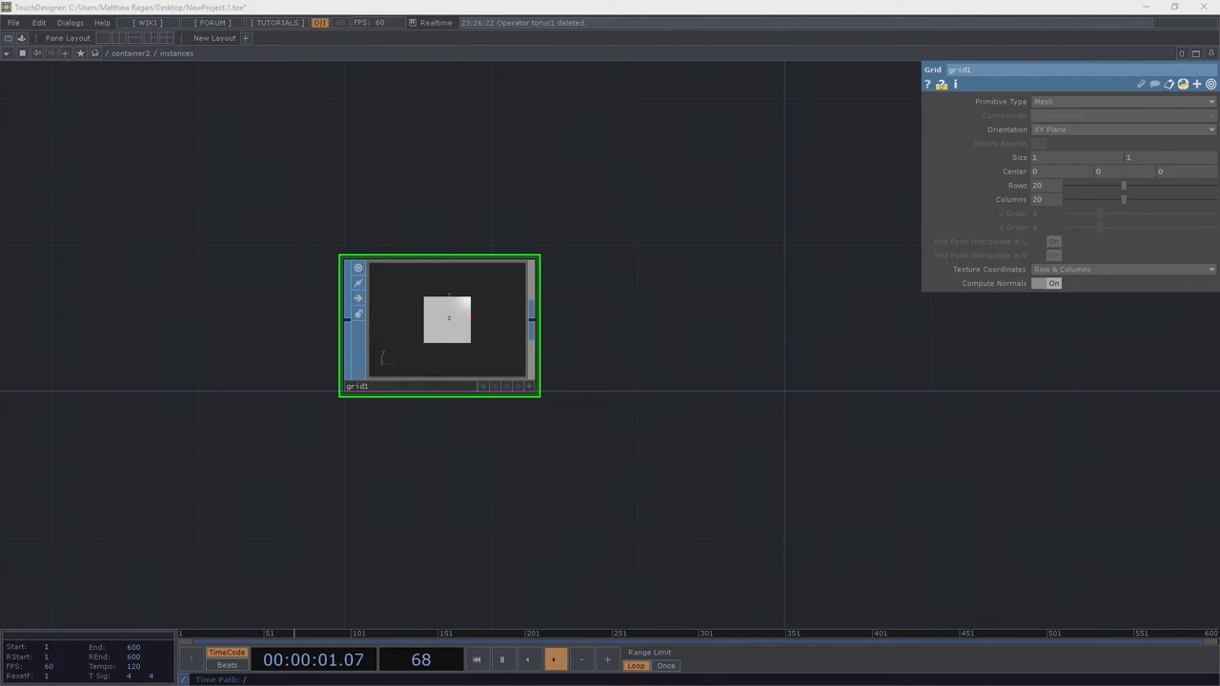
Set grid1's size to 15 by 8 and frame the whole grid in its node viewer
drag(283, 267, 630, 251)
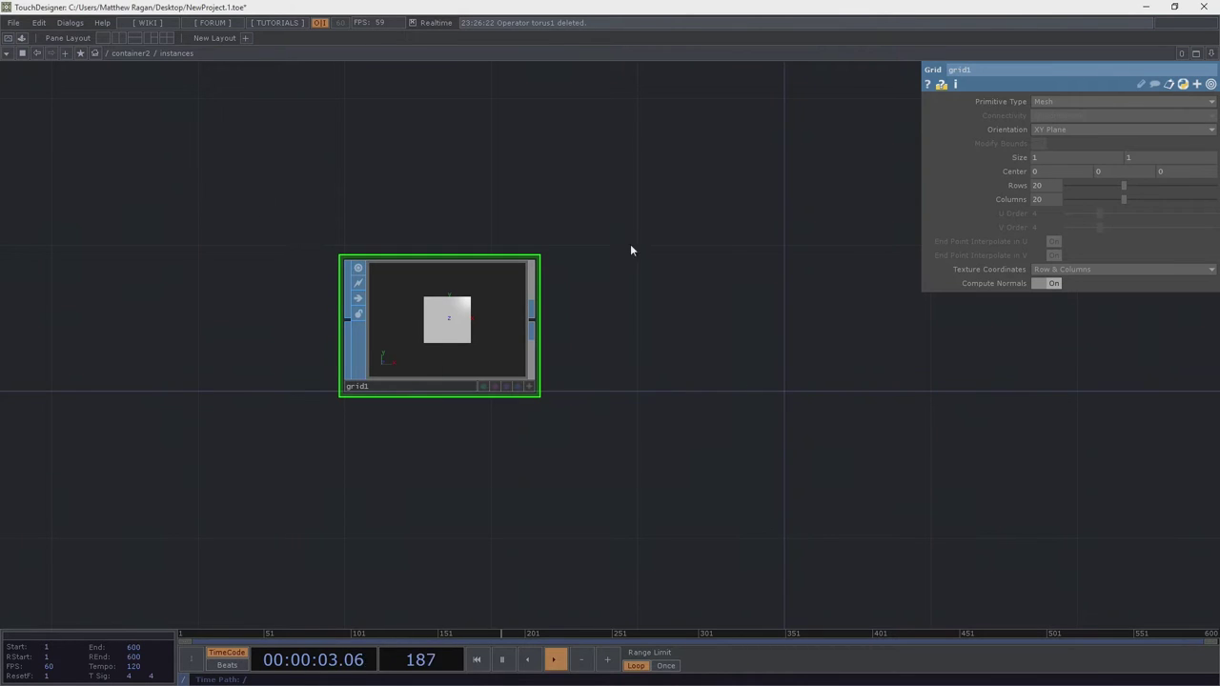
click(1039, 157)
text(15)
key(Tab)
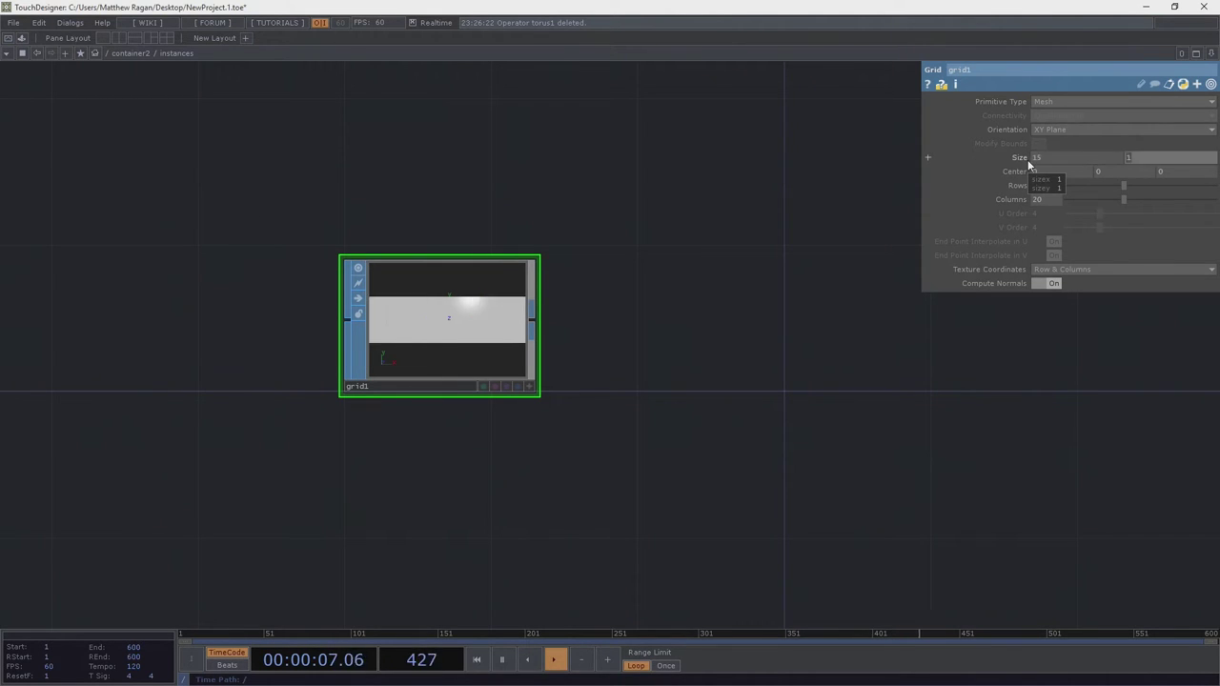
text(8)
drag(422, 185, 619, 434)
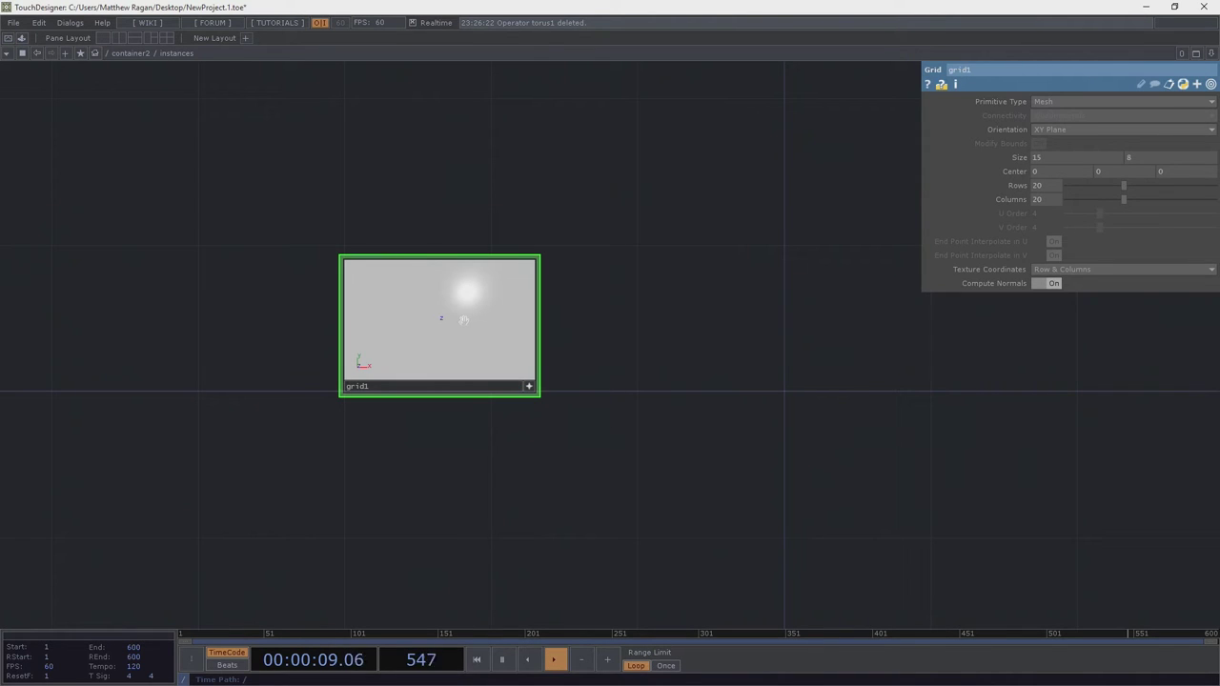
key(g)
key(g)
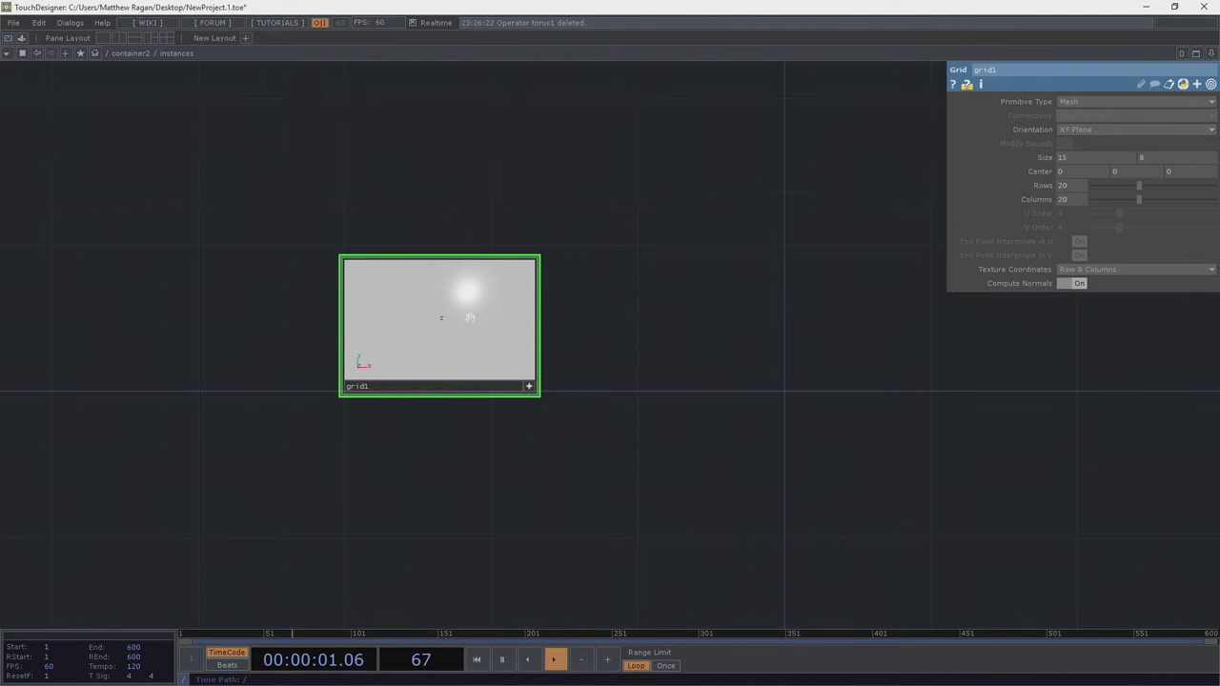
scroll(470, 318, down, 5)
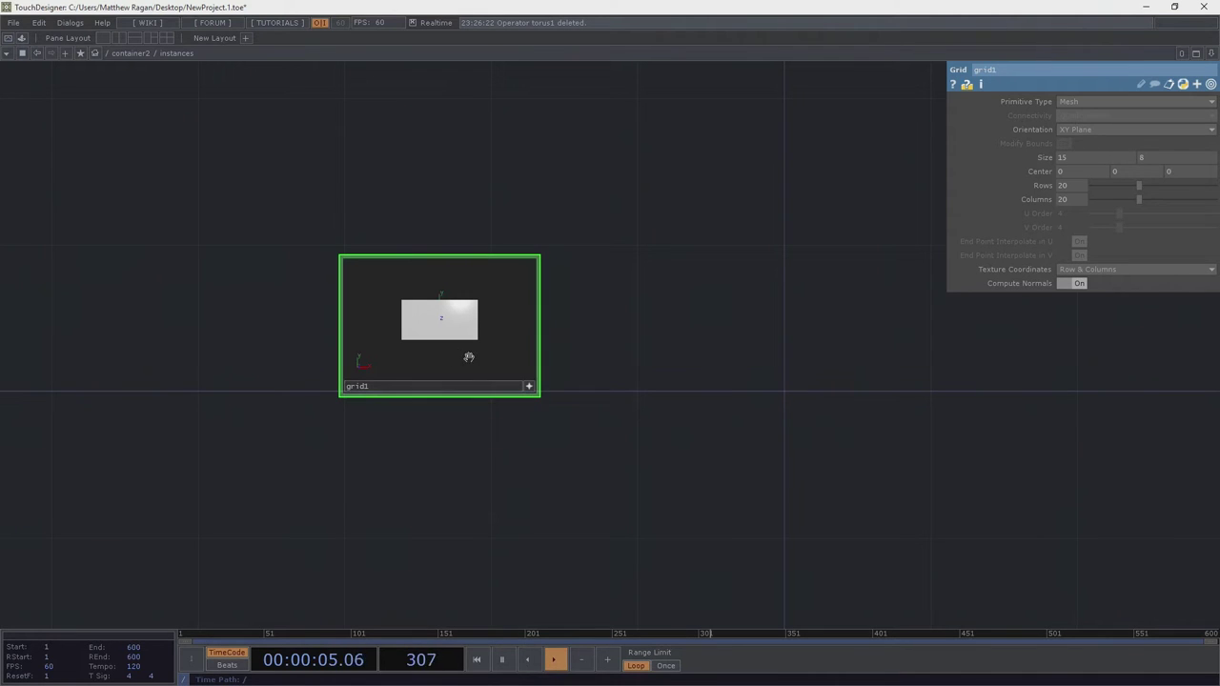
click(529, 386)
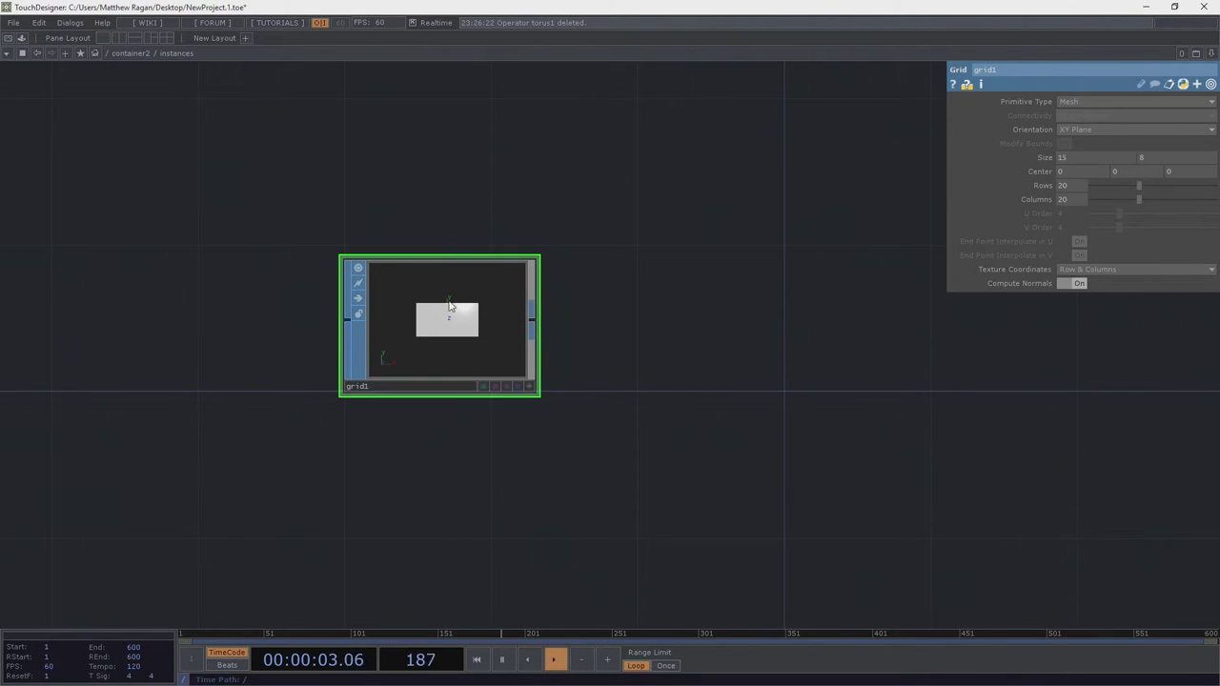
Set grid1 to 9 rows and 16 columns
scroll(477, 326, up, 3)
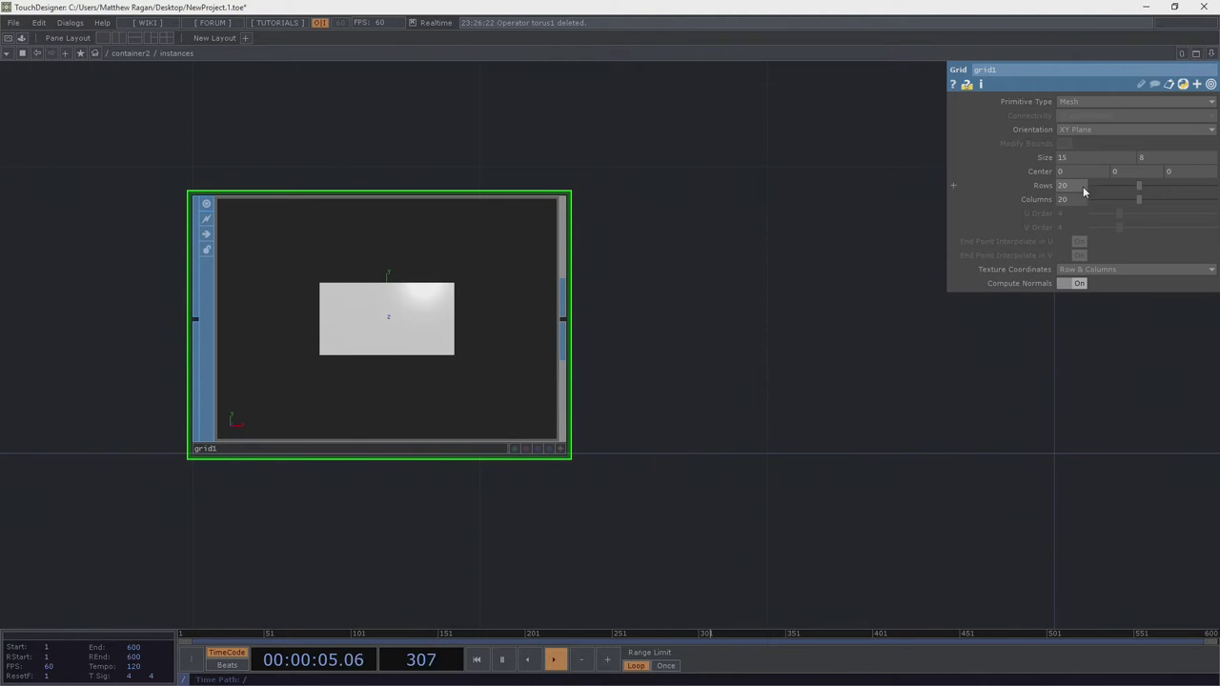
text(9)
key(Tab)
text(16)
key(Return)
Switch grid1's node viewer to wireframe display and inspect the grid divisions
drag(604, 150, 332, 378)
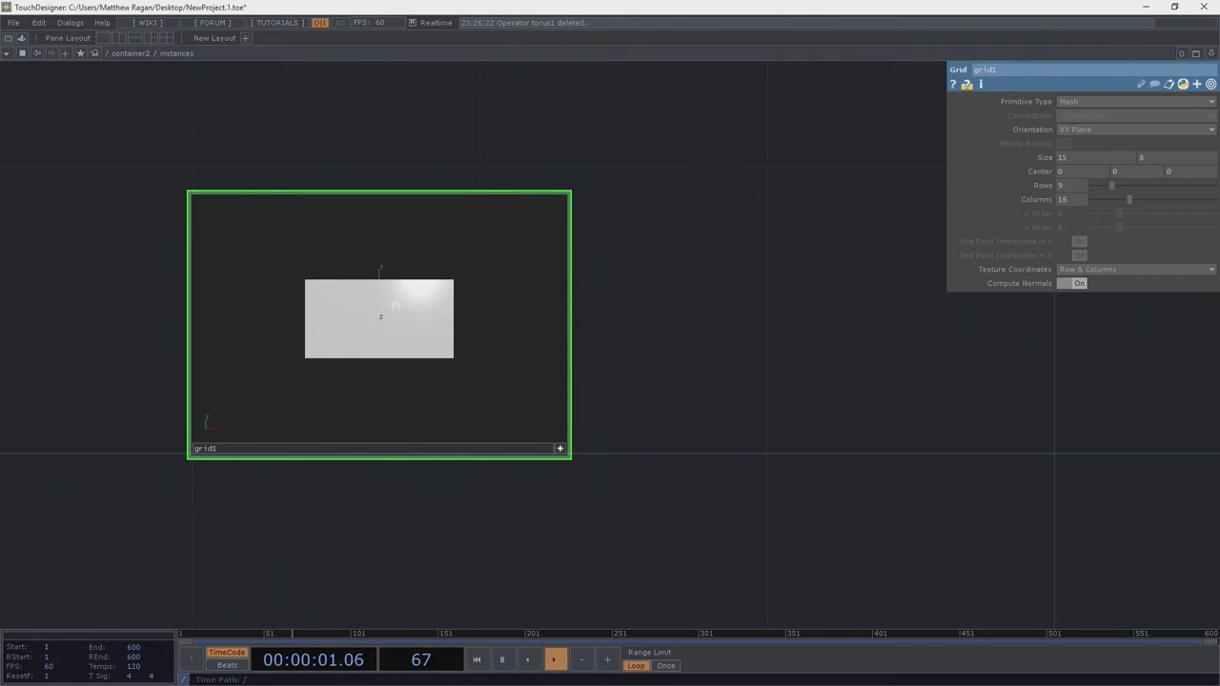
key(w)
drag(604, 364, 639, 332)
scroll(430, 295, up, 3)
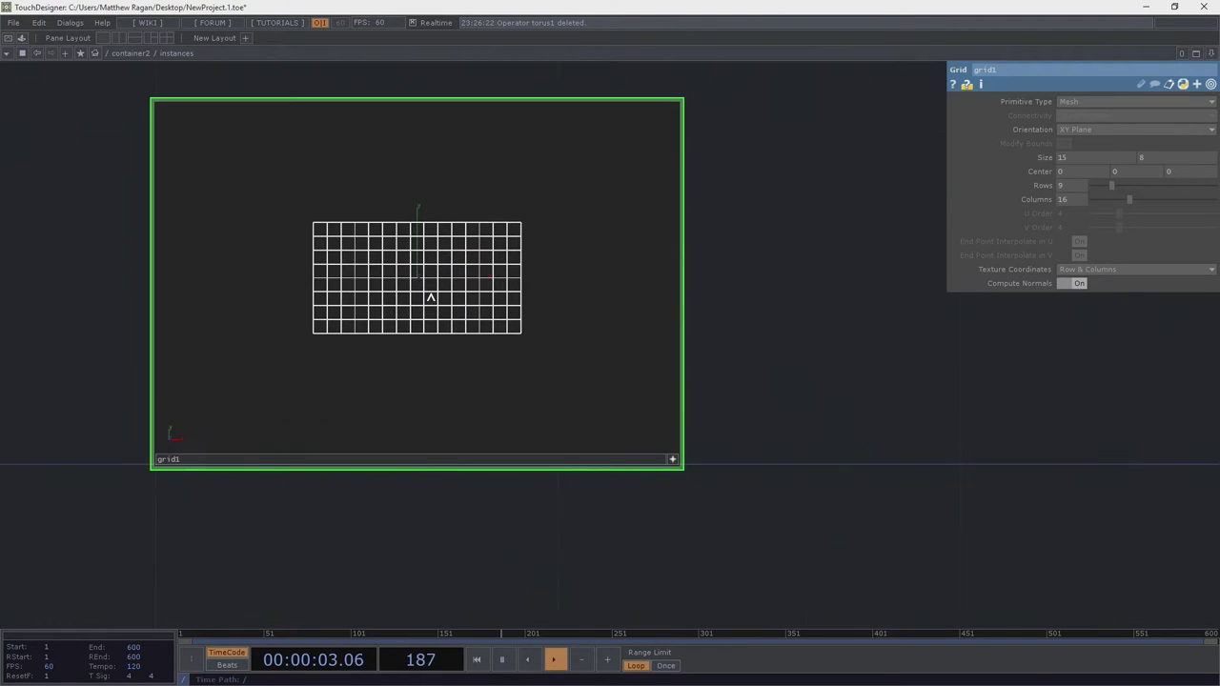
scroll(430, 298, up, 2)
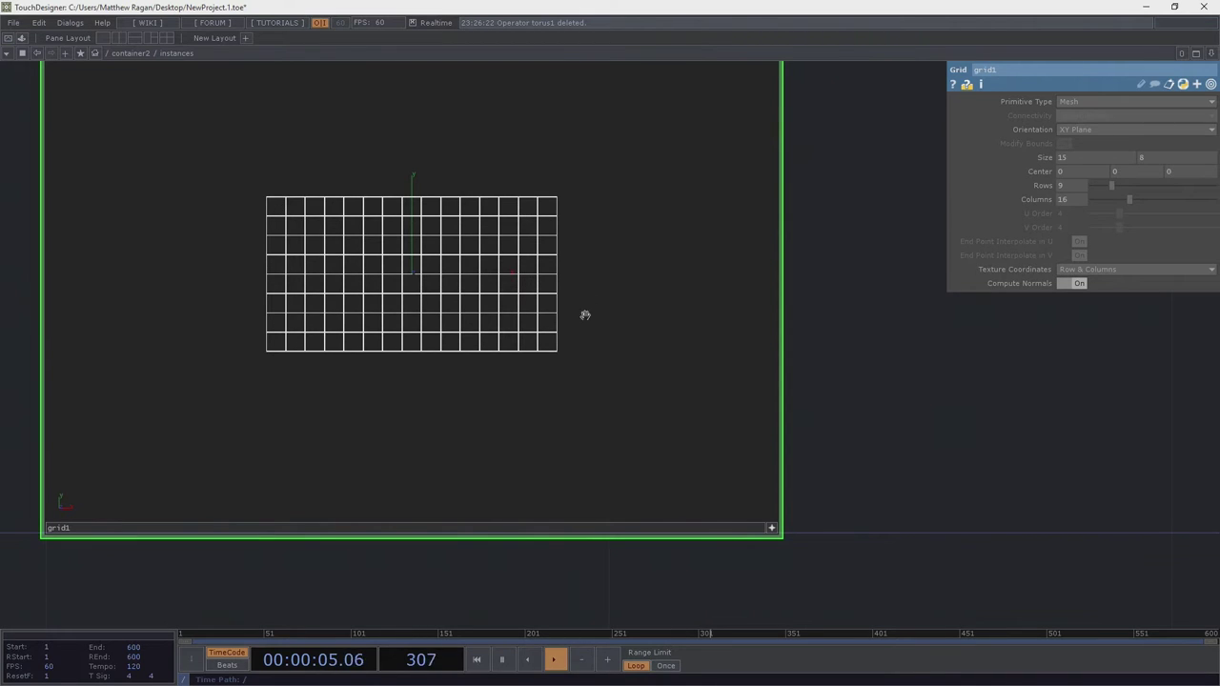
click(772, 527)
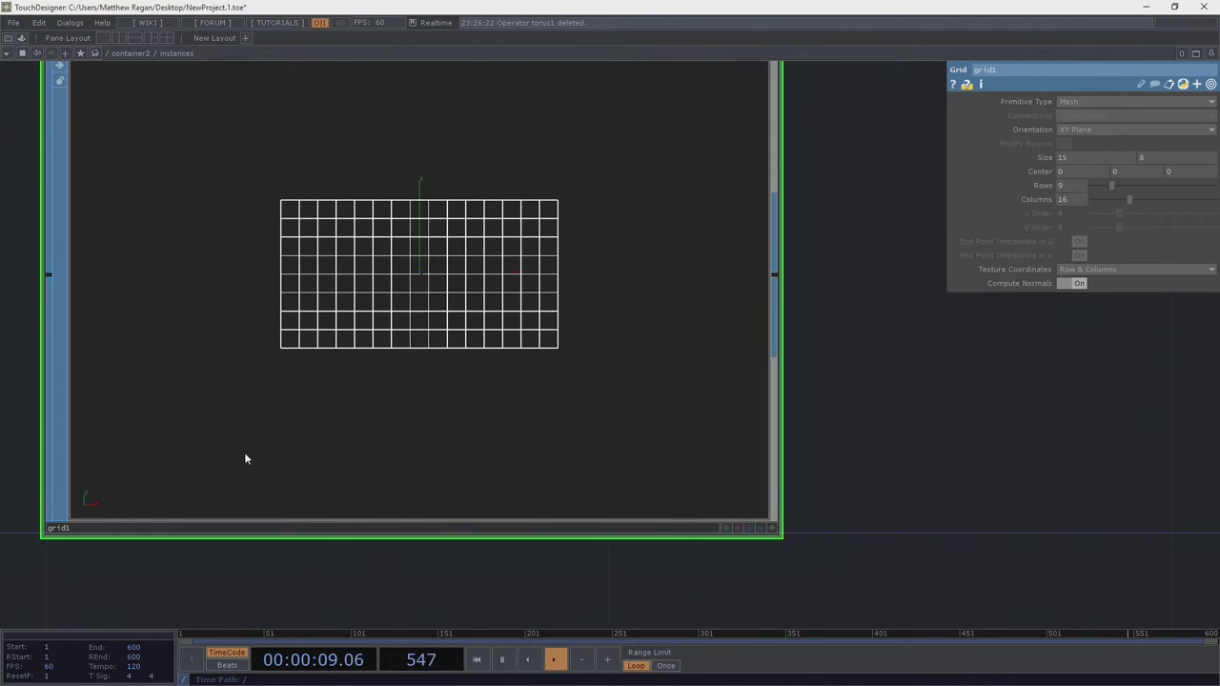
Add a Null SOP connected to the output of grid1
scroll(244, 452, down, 3)
right_click(491, 335)
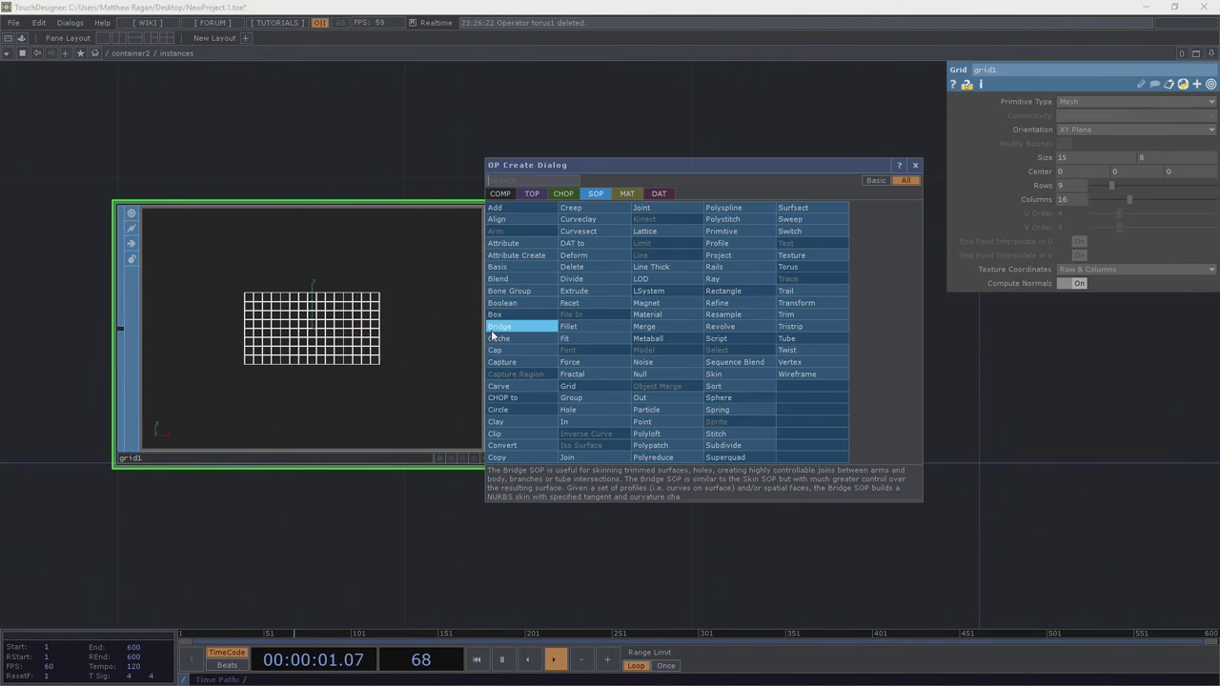
text(nul)
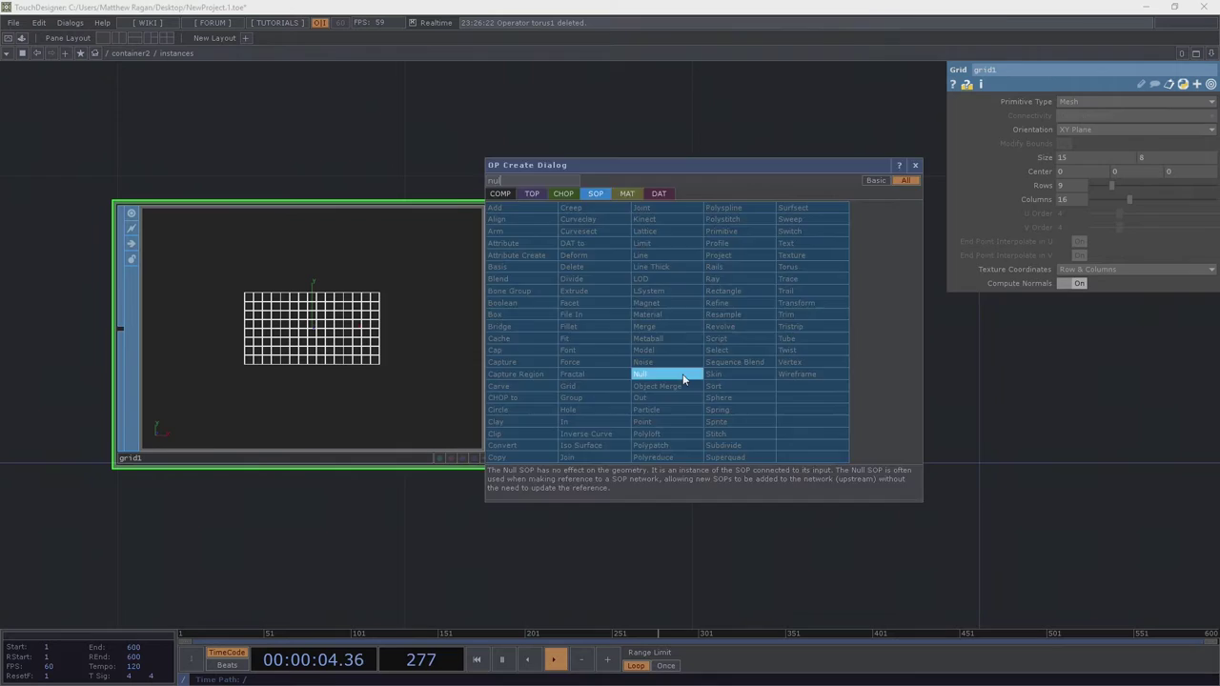
click(657, 374)
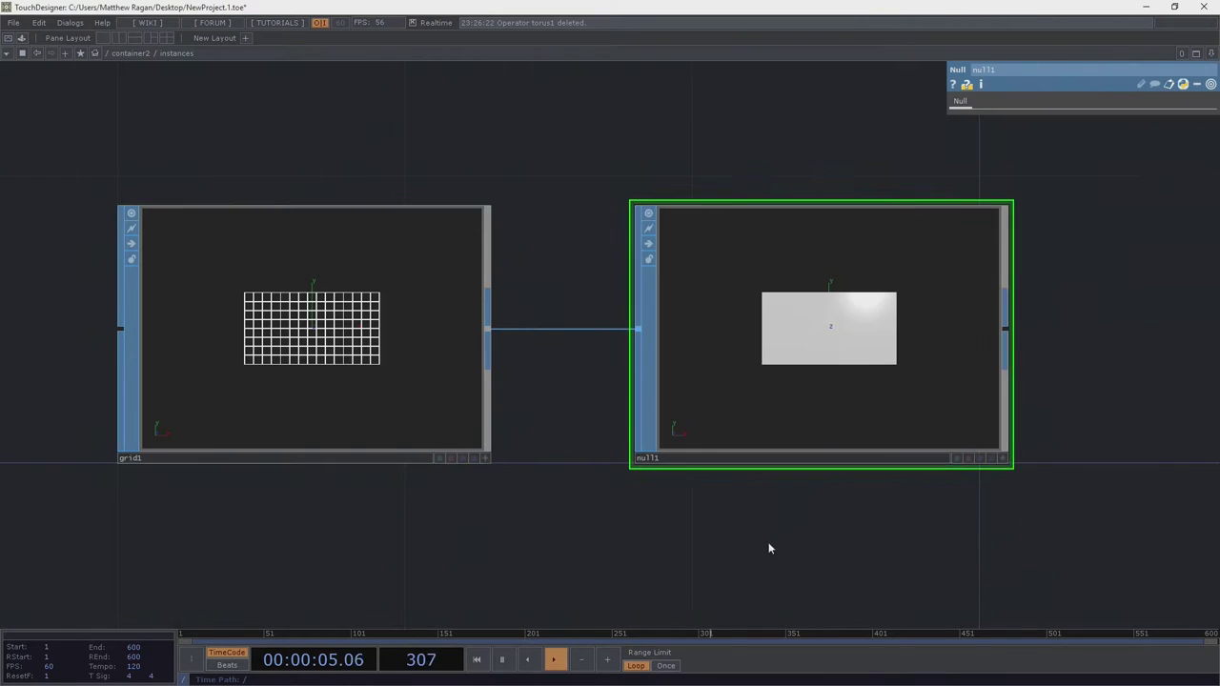
drag(614, 323, 669, 323)
scroll(720, 486, down, 3)
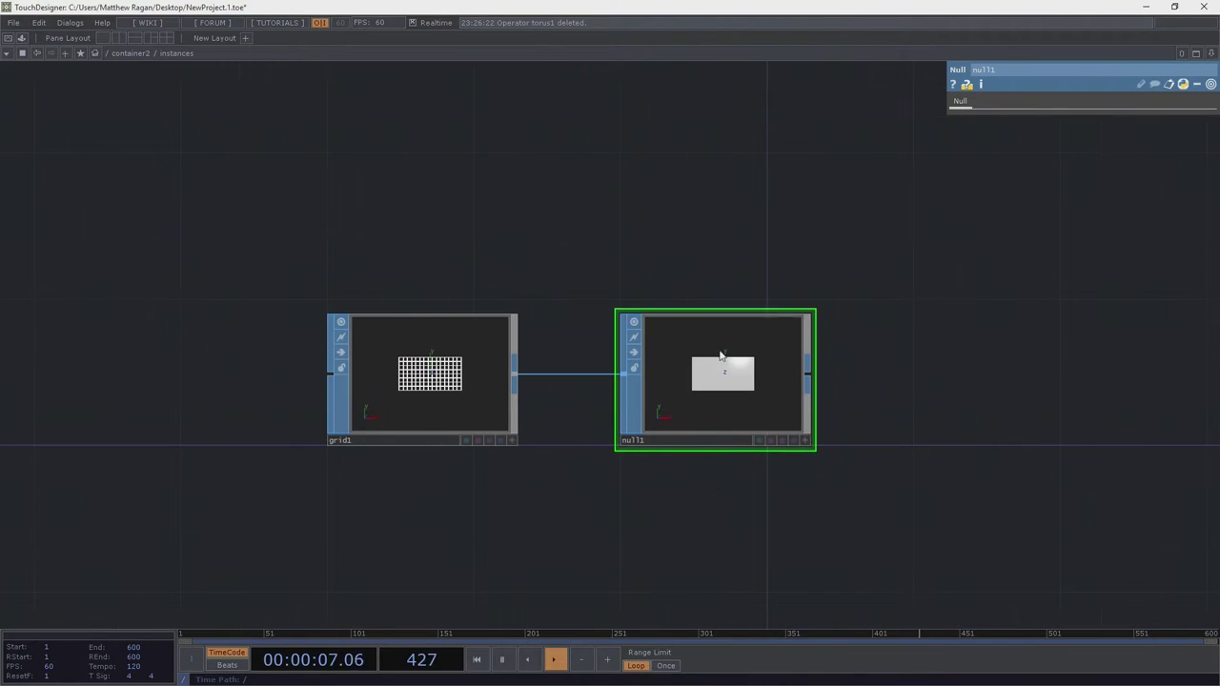
Move null1 farther from grid1 to leave room for more operators between them
right_drag(691, 191, 720, 229)
drag(864, 253, 652, 228)
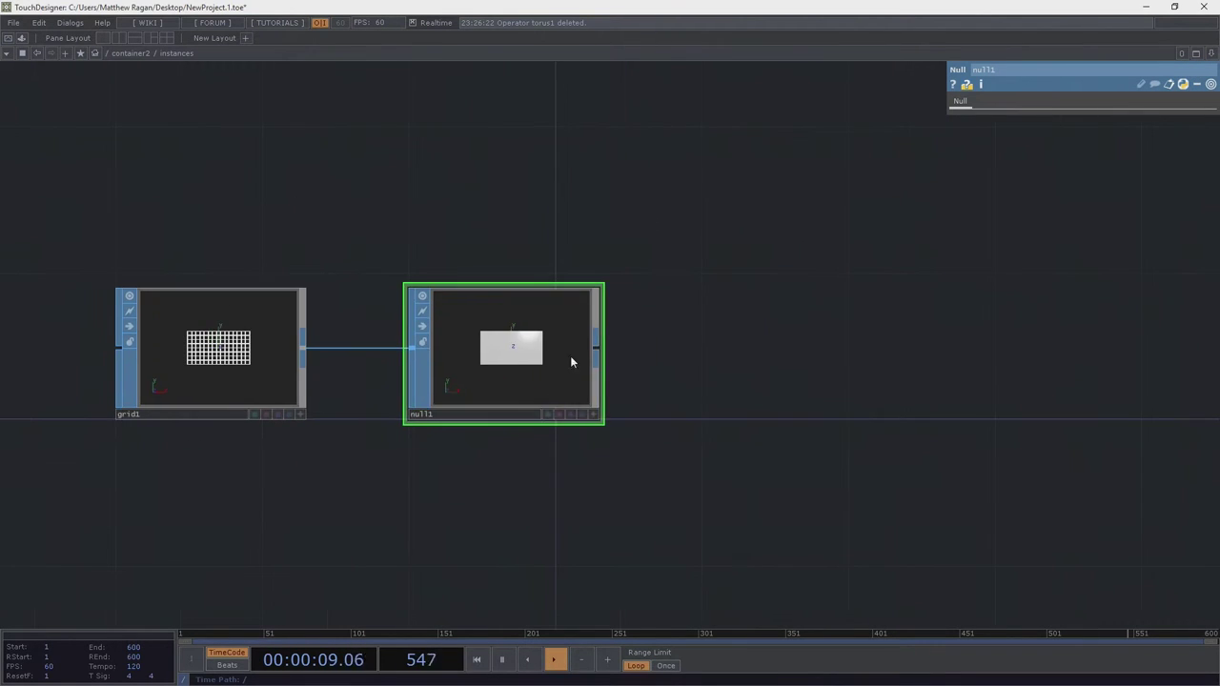
drag(473, 391, 907, 390)
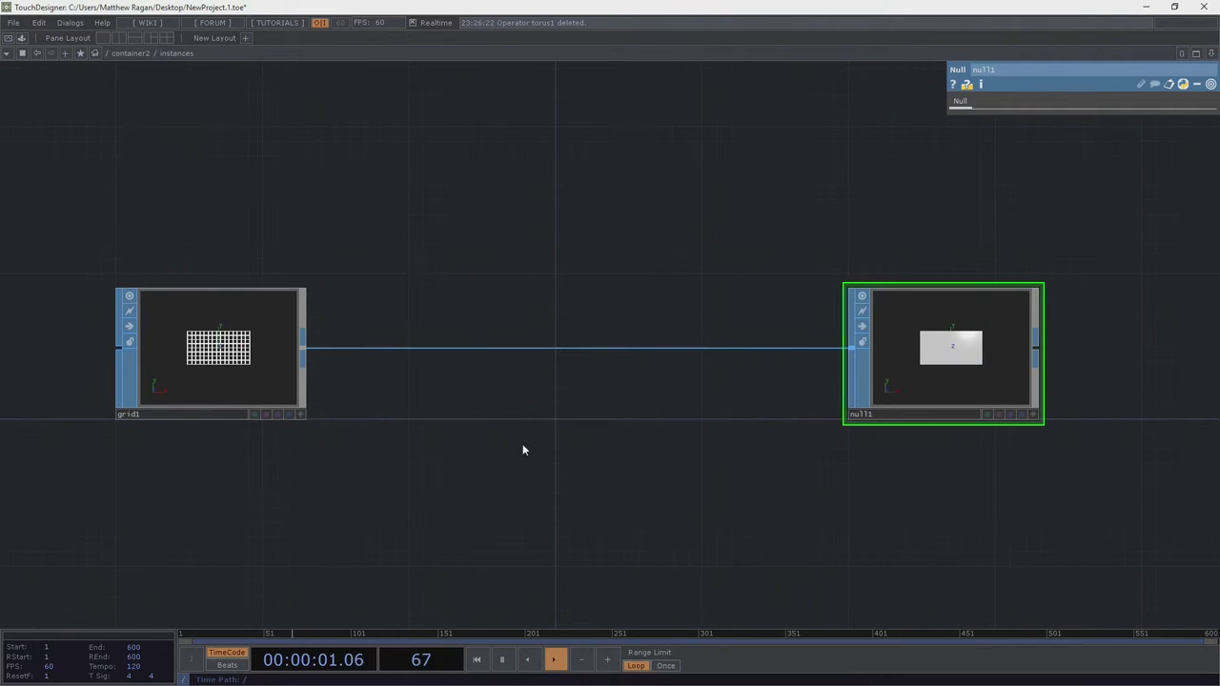
Add a SOP to CHOP from null1's output, place it beyond null1, and inspect its tx, ty and tz channels
drag(519, 419, 161, 339)
right_click(680, 270)
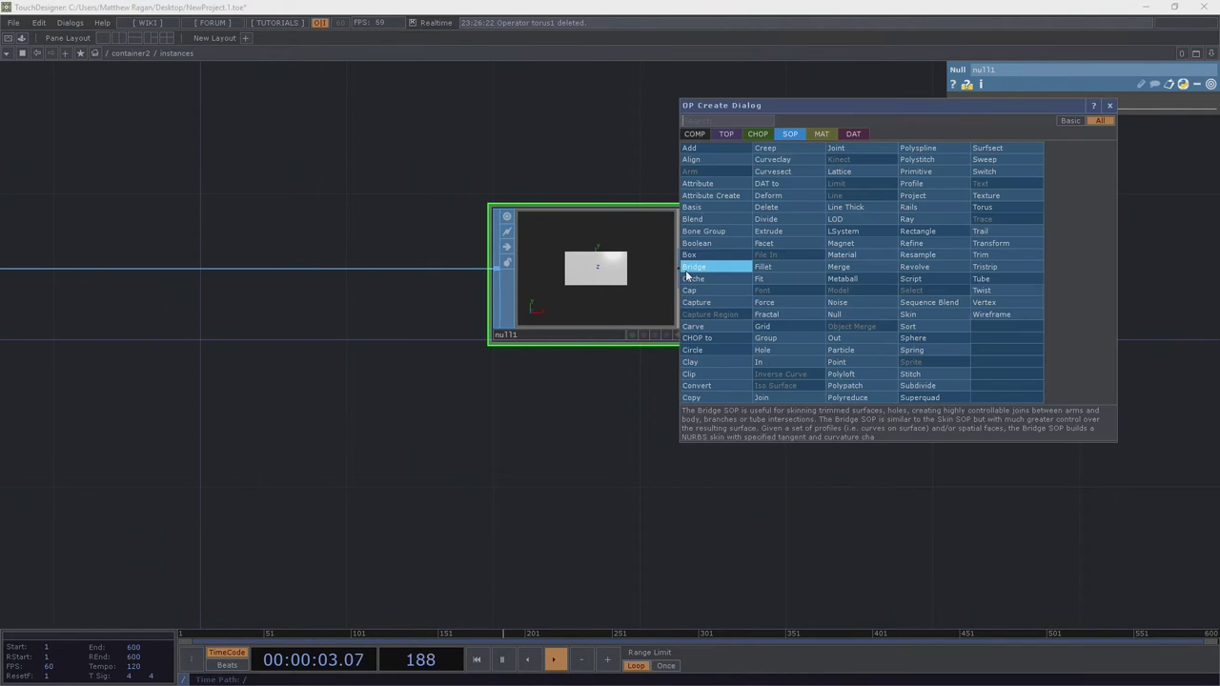
click(758, 134)
click(733, 161)
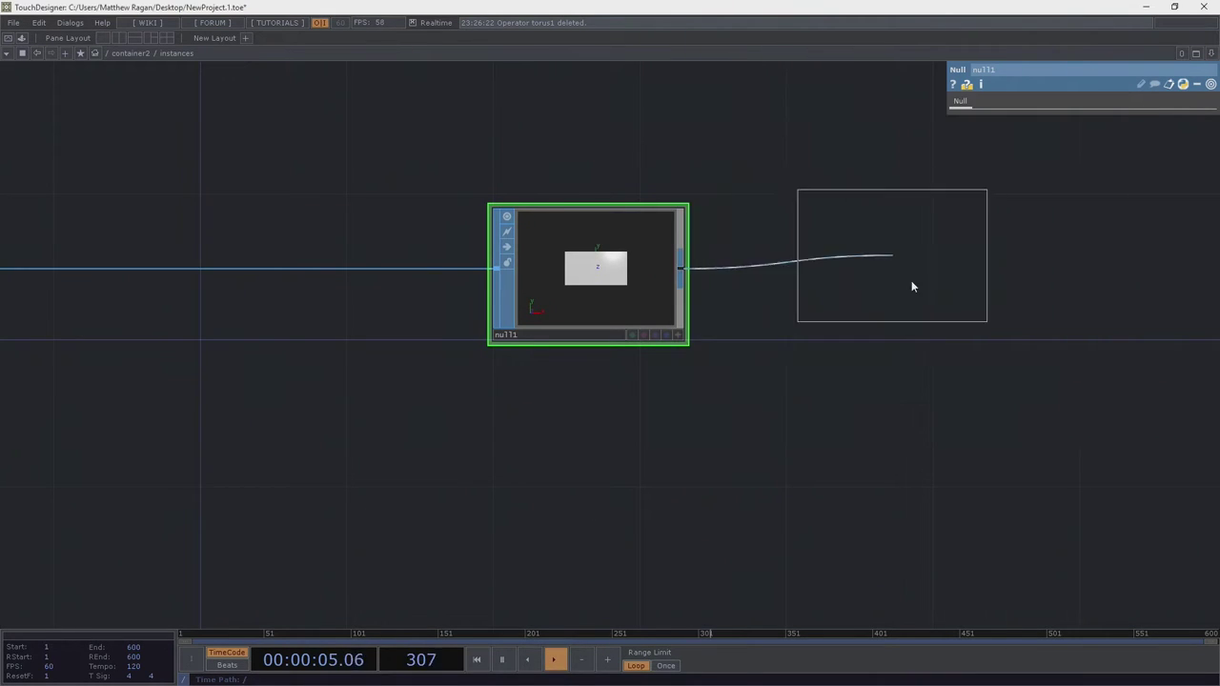
click(927, 289)
drag(933, 263, 713, 229)
drag(702, 229, 819, 245)
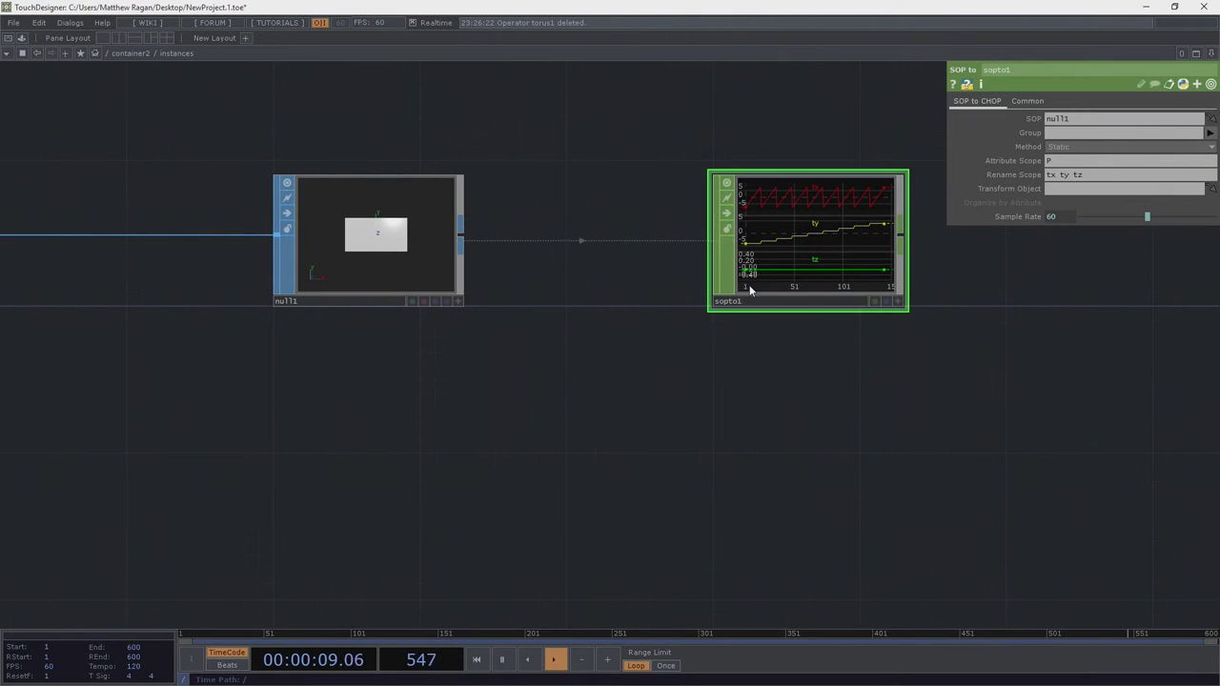
scroll(825, 228, up, 3)
scroll(825, 229, down, 2)
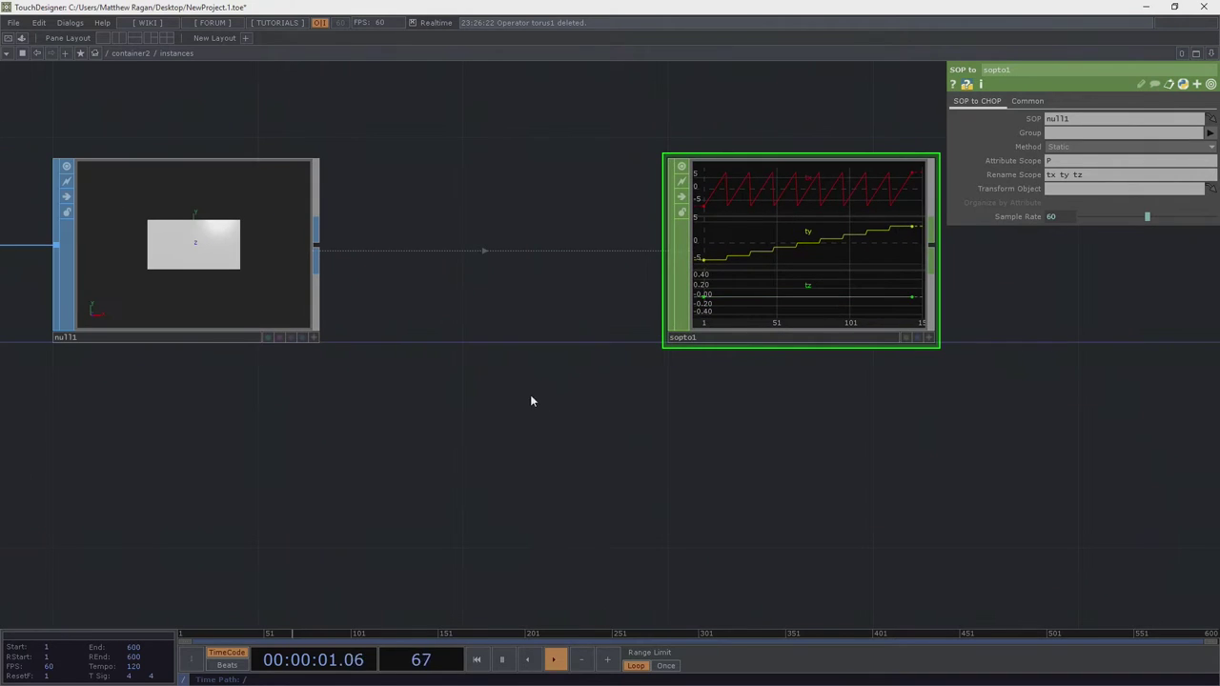
Add a Sort SOP from grid1's output and place it below the wire between grid1 and null1
key(h)
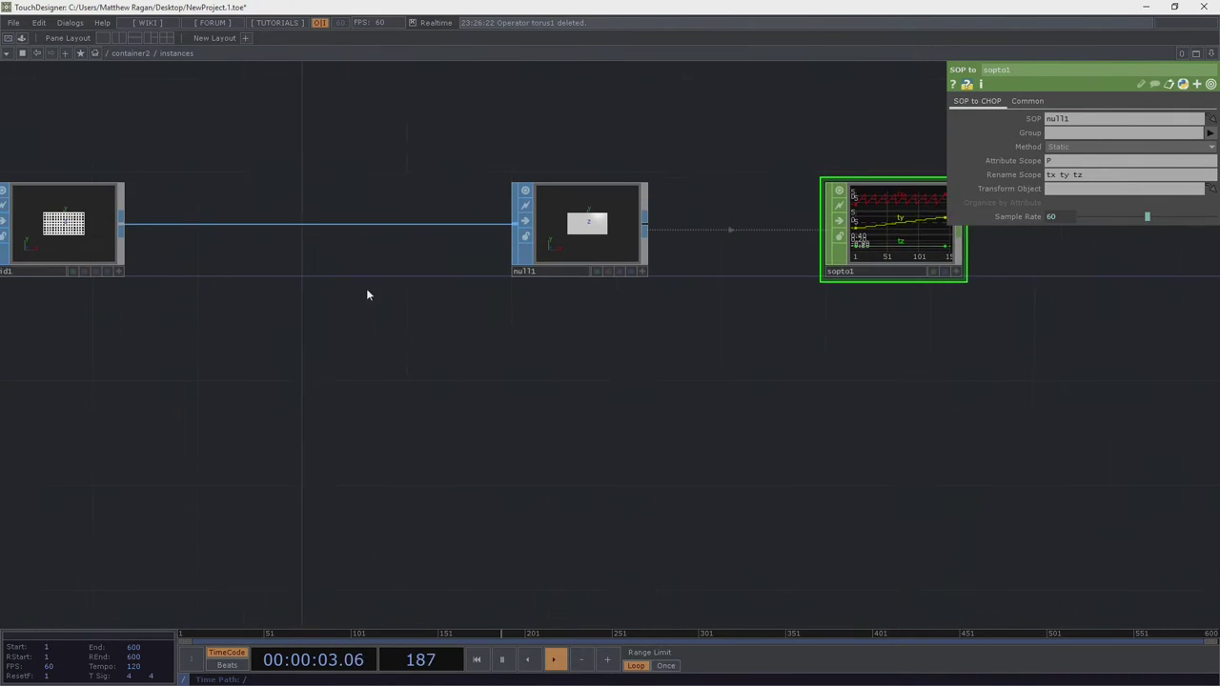
right_click(167, 221)
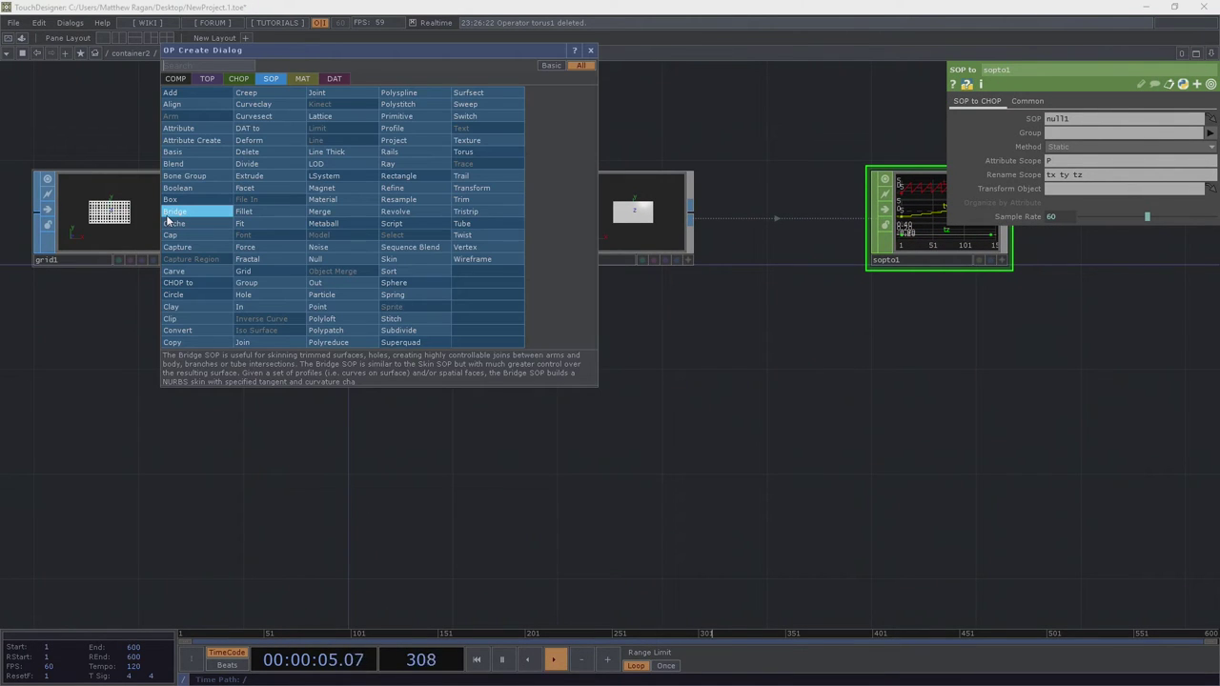
text(st)
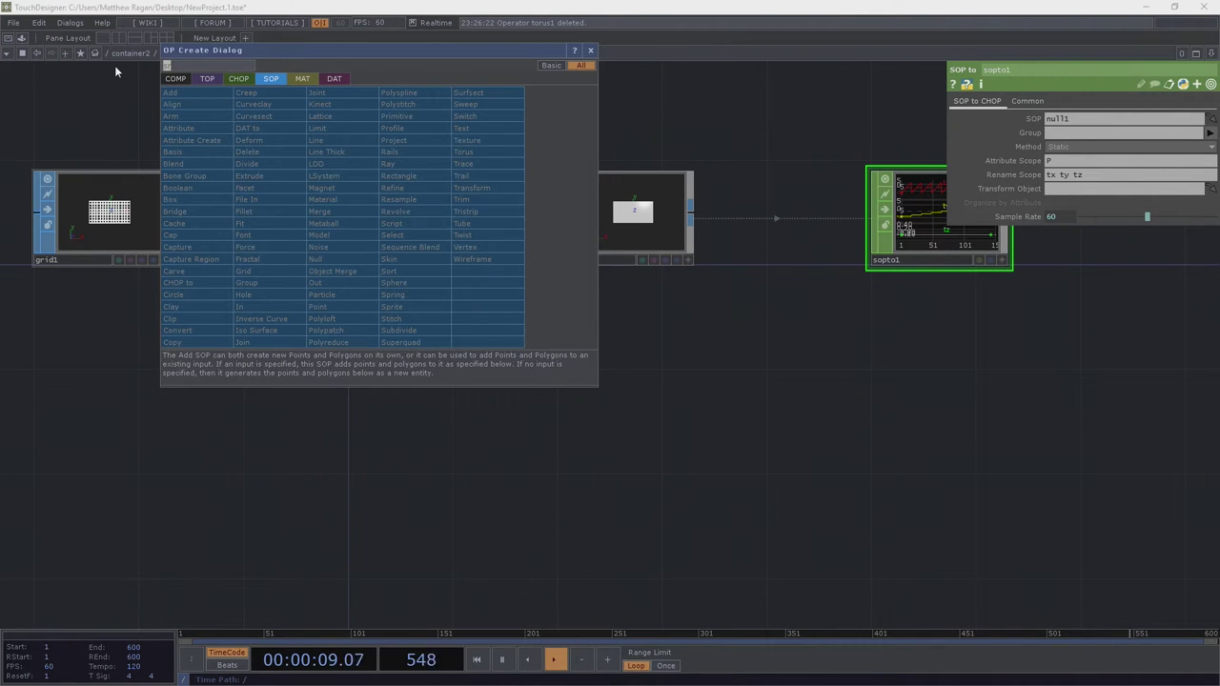
text(r)
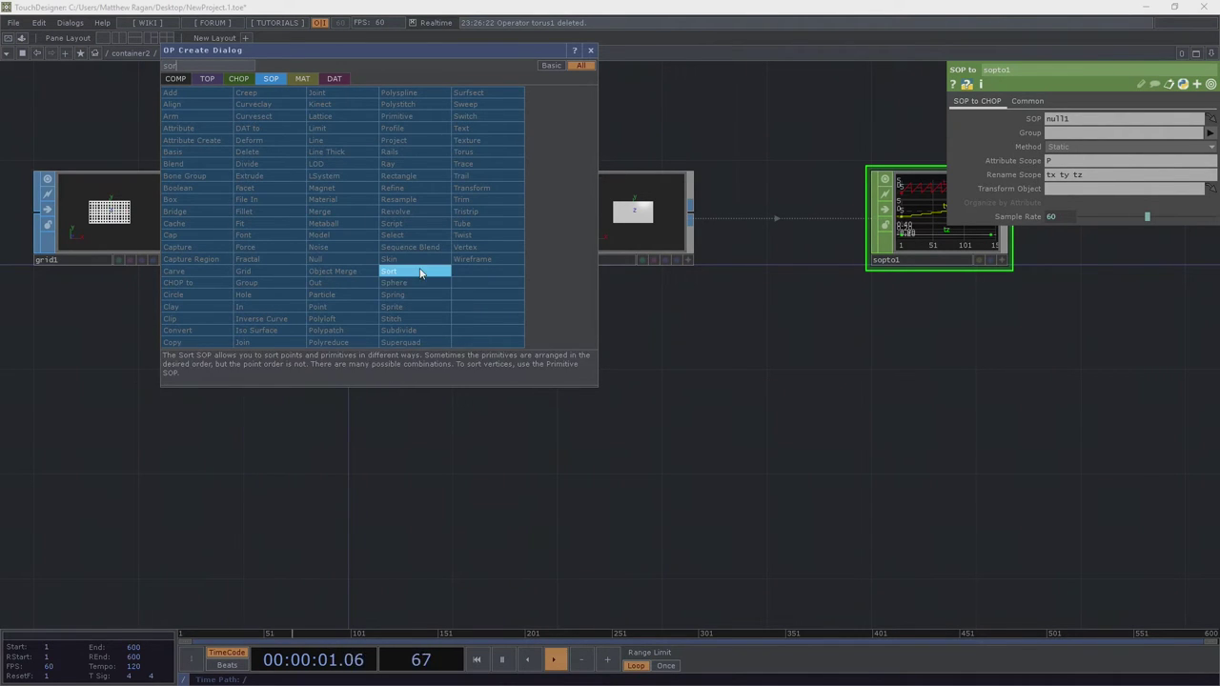
click(391, 271)
click(339, 405)
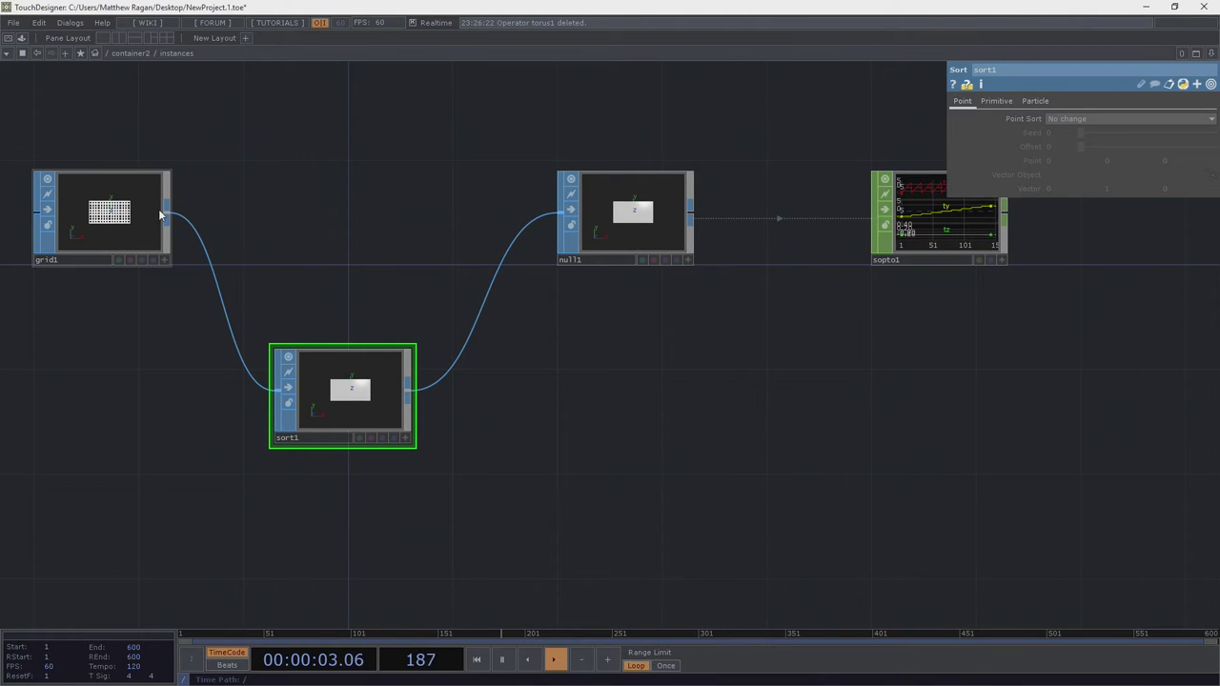
Reconnect grid1 directly to null1 and move sort1 lower as a separate branch of grid1
drag(168, 211, 560, 211)
right_drag(330, 280, 474, 463)
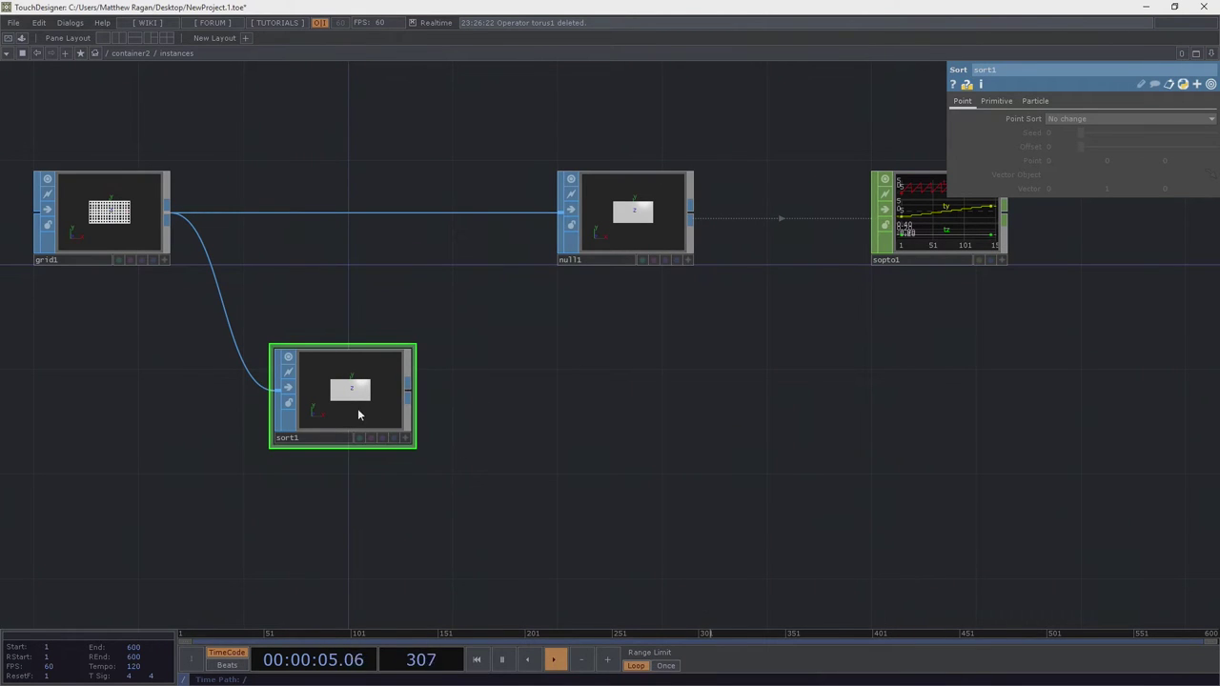
drag(358, 408, 319, 439)
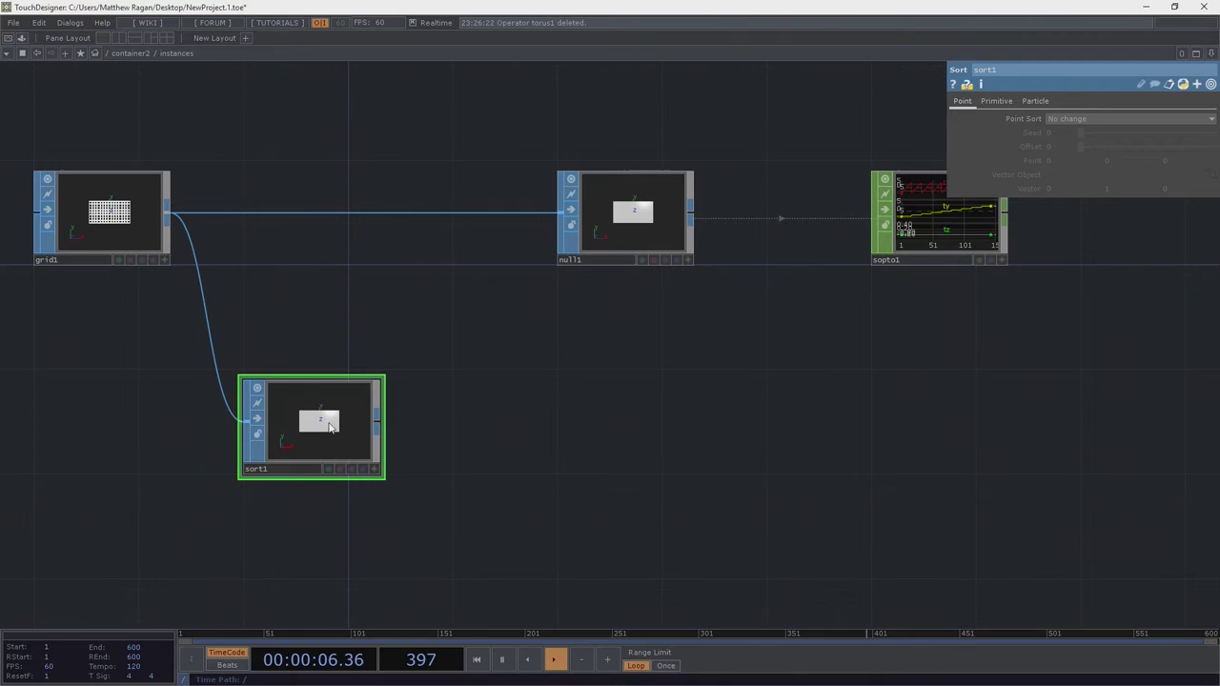
Add a Null SOP to sort1's output and place it directly below null1
right_click(379, 424)
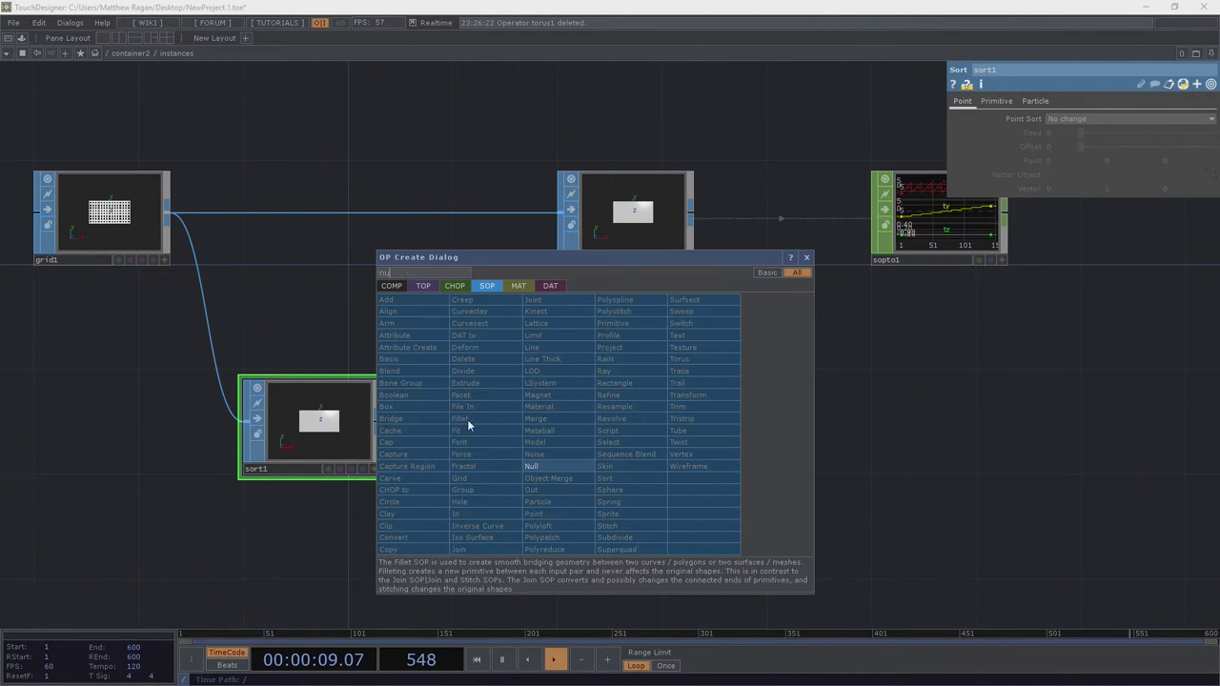
click(553, 469)
click(631, 419)
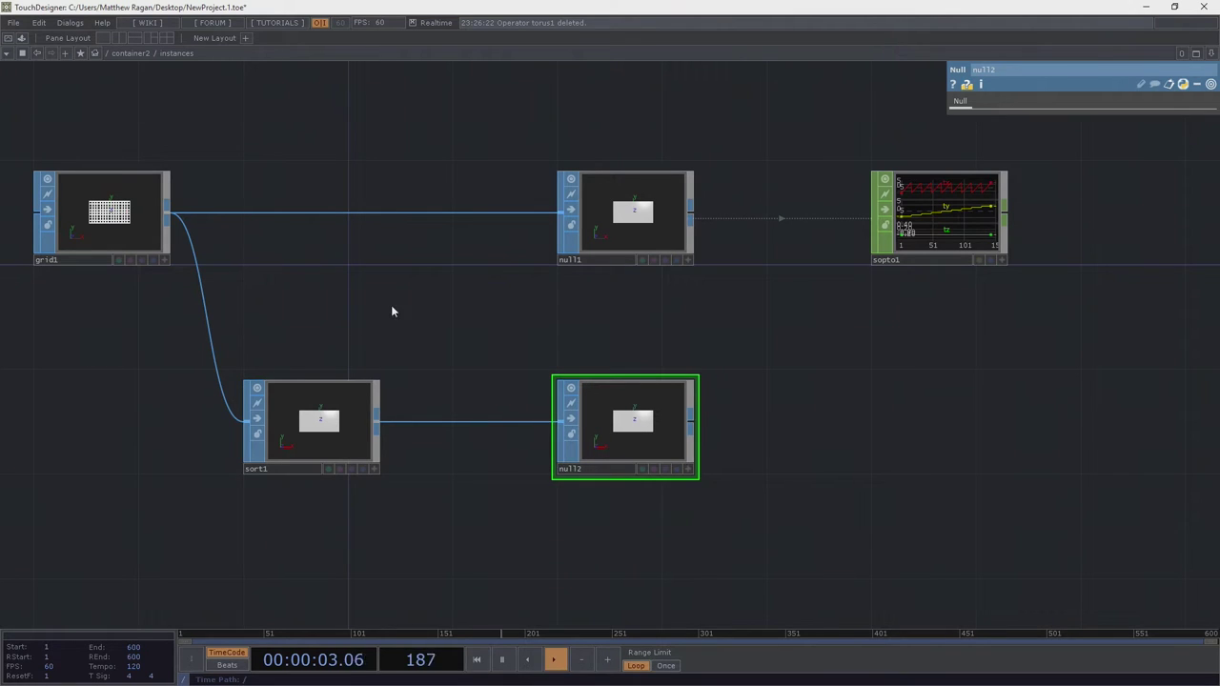
Set sort1's Point Sort to Random
click(315, 424)
click(1060, 118)
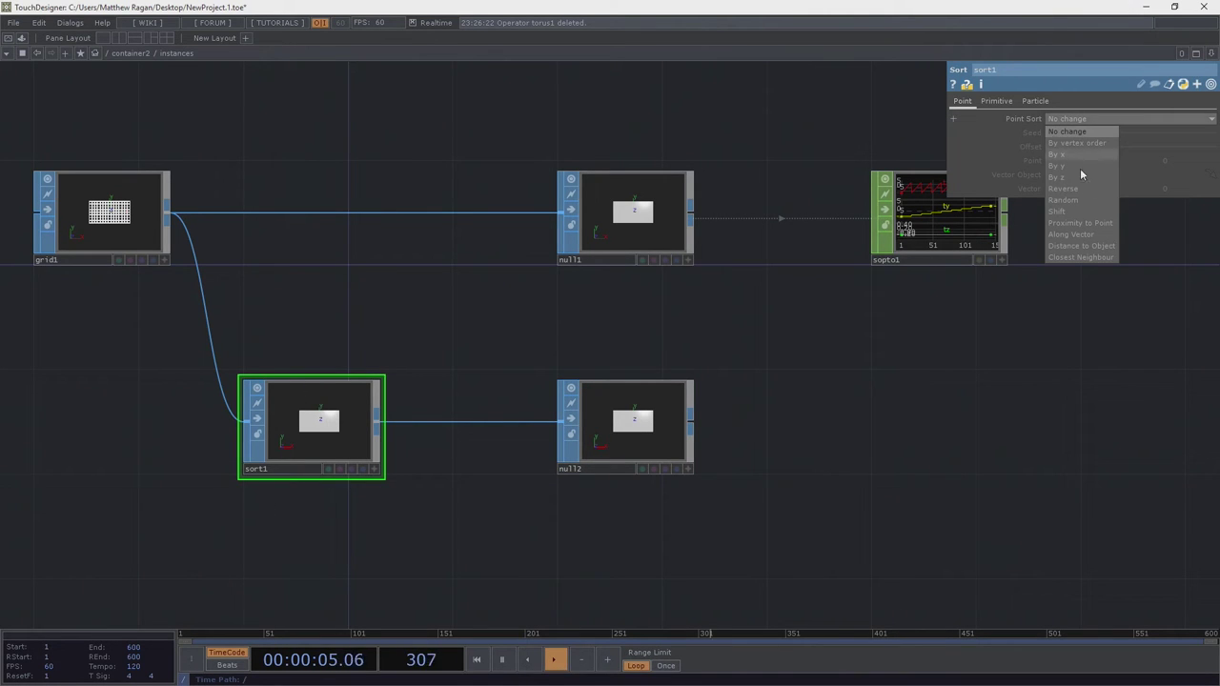
click(1083, 200)
Duplicate sopto1, place the copy beside null2, and set null2 as its source SOP
scroll(451, 395, up, 3)
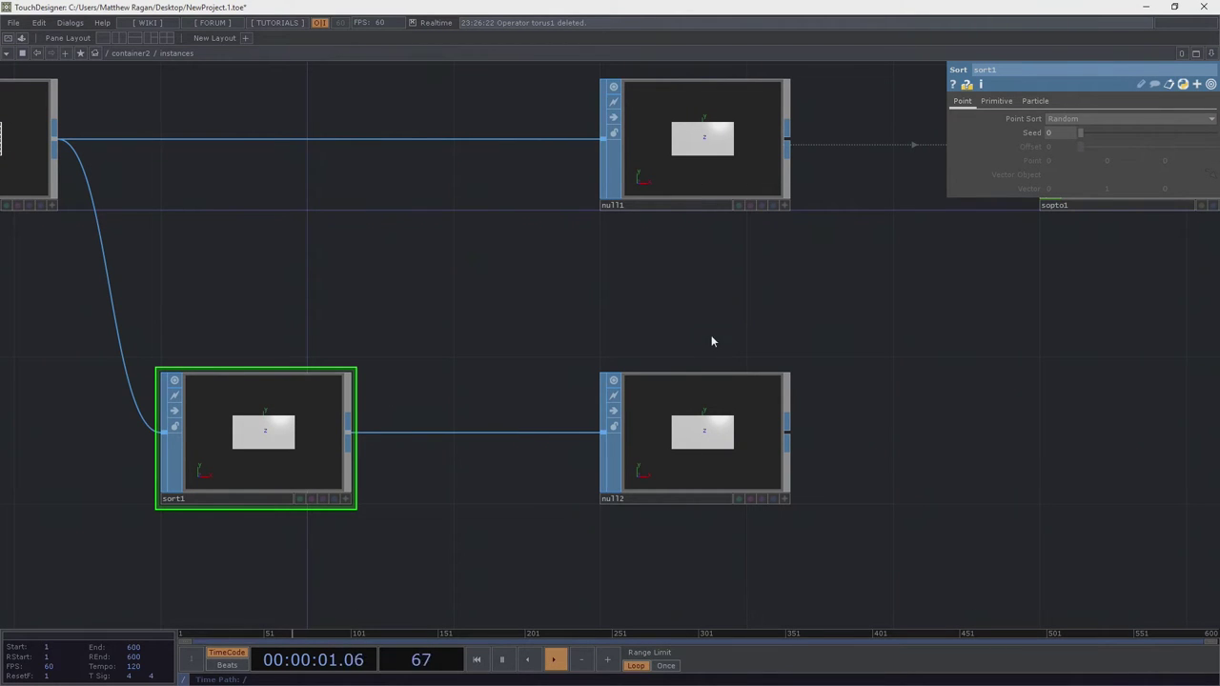
drag(631, 284, 514, 284)
drag(802, 363, 736, 360)
scroll(735, 358, right, 3)
click(770, 166)
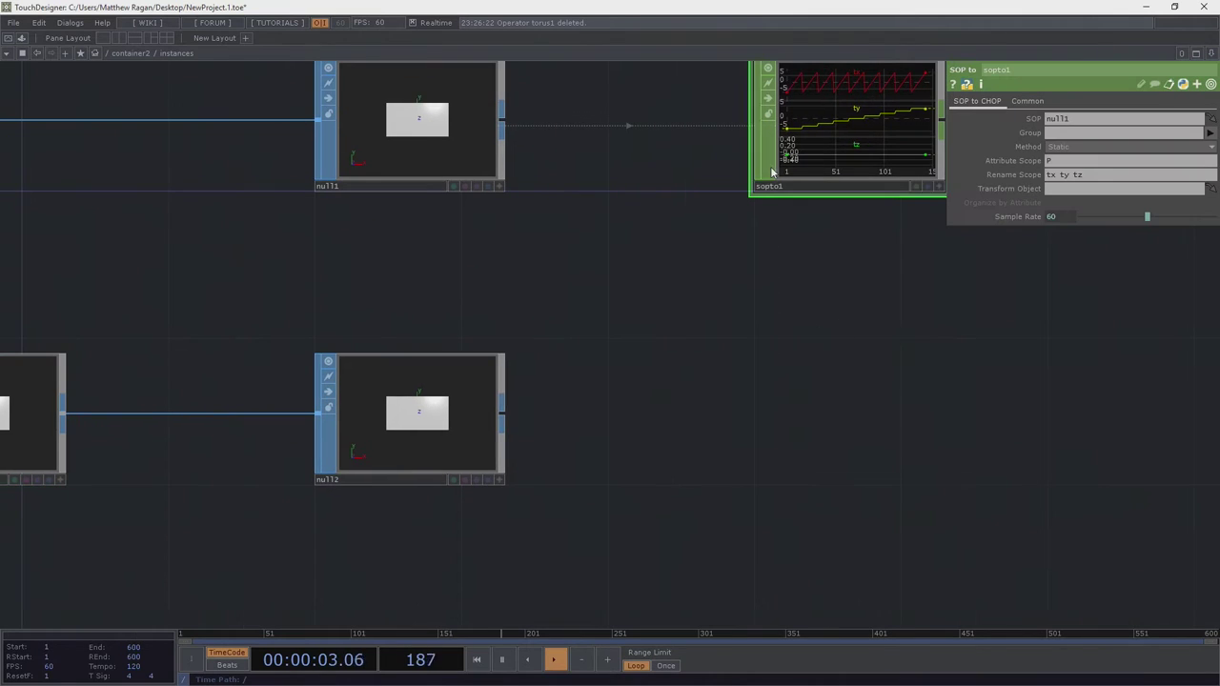
key(ctrl+c)
key(ctrl+v)
drag(896, 269, 880, 409)
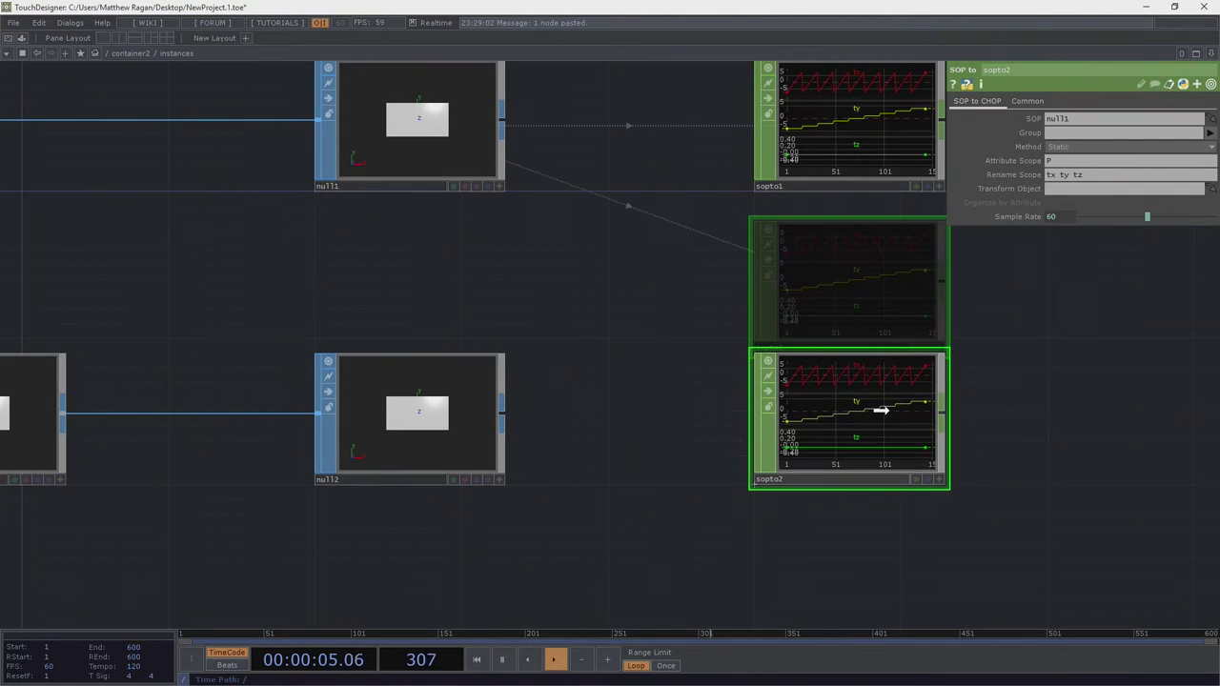
drag(502, 413, 783, 419)
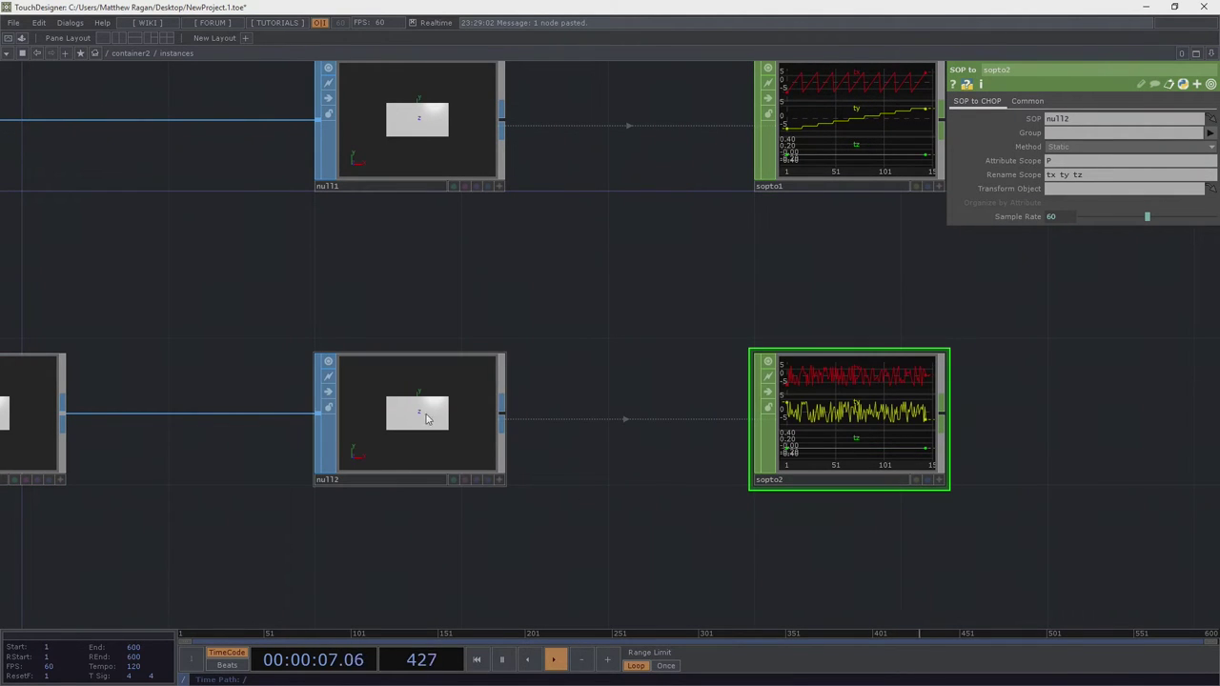
Add a Cross CHOP beyond the two SOP to CHOPs, between their rows
drag(308, 413, 242, 418)
drag(741, 293, 642, 303)
scroll(642, 307, right, 3)
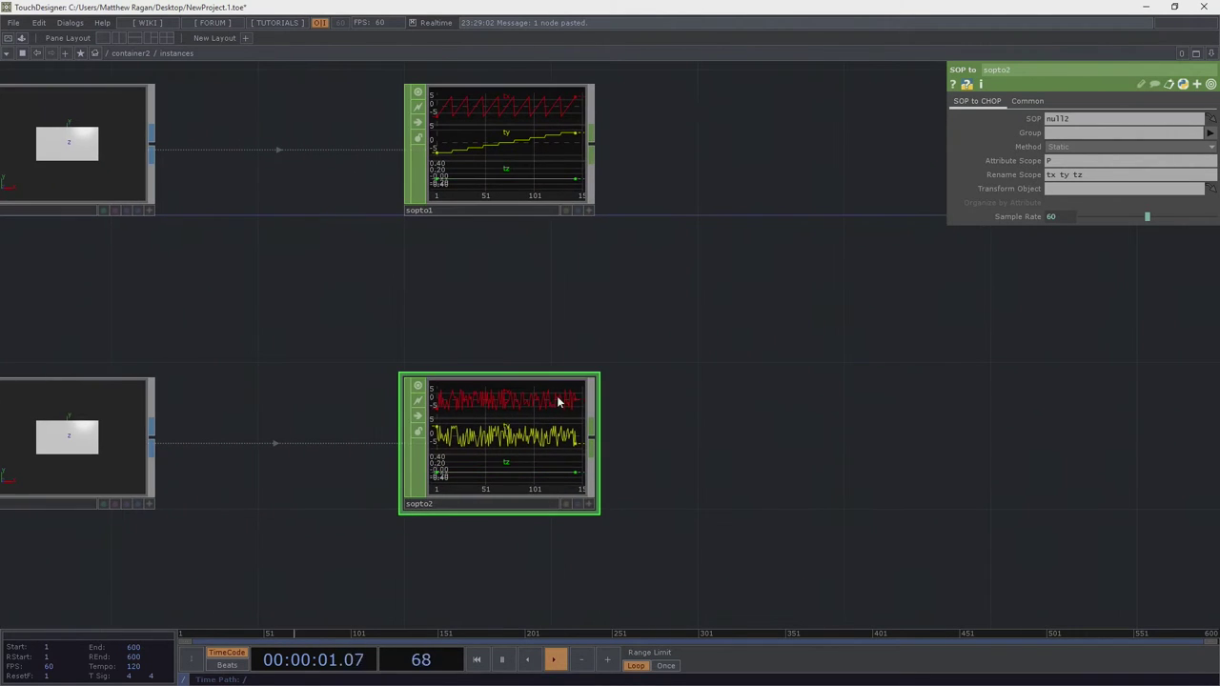
scroll(677, 348, right, 3)
scroll(580, 261, down, 2)
key(Tab)
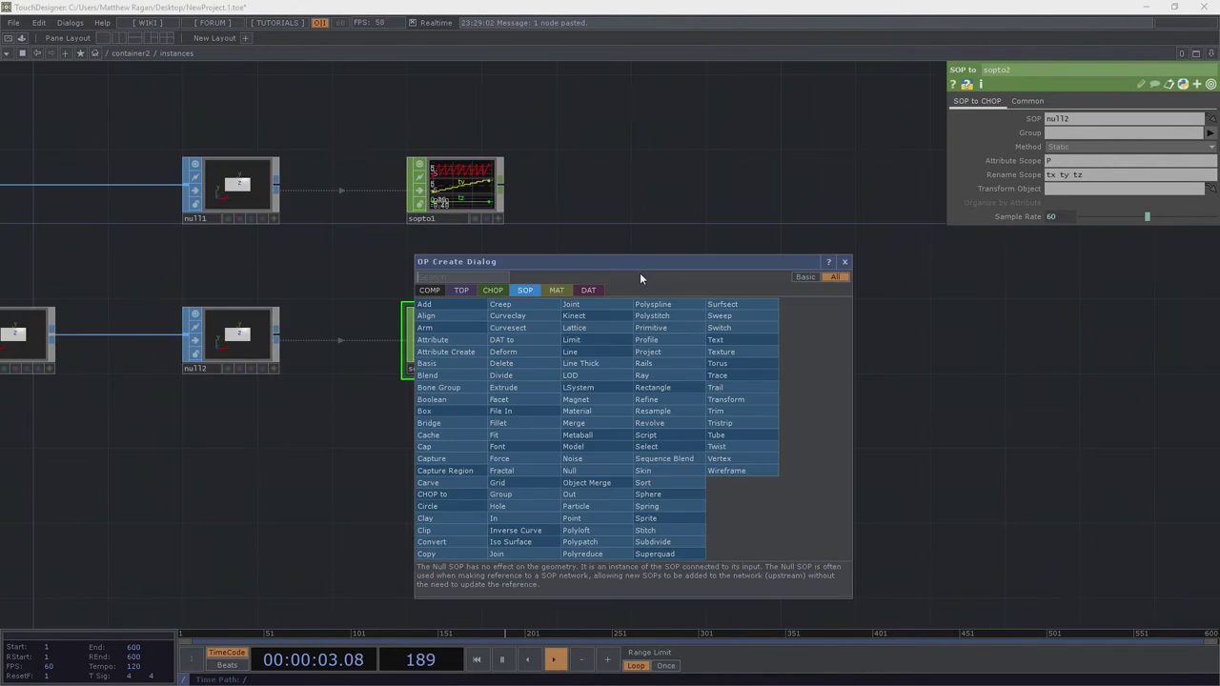
text(cors)
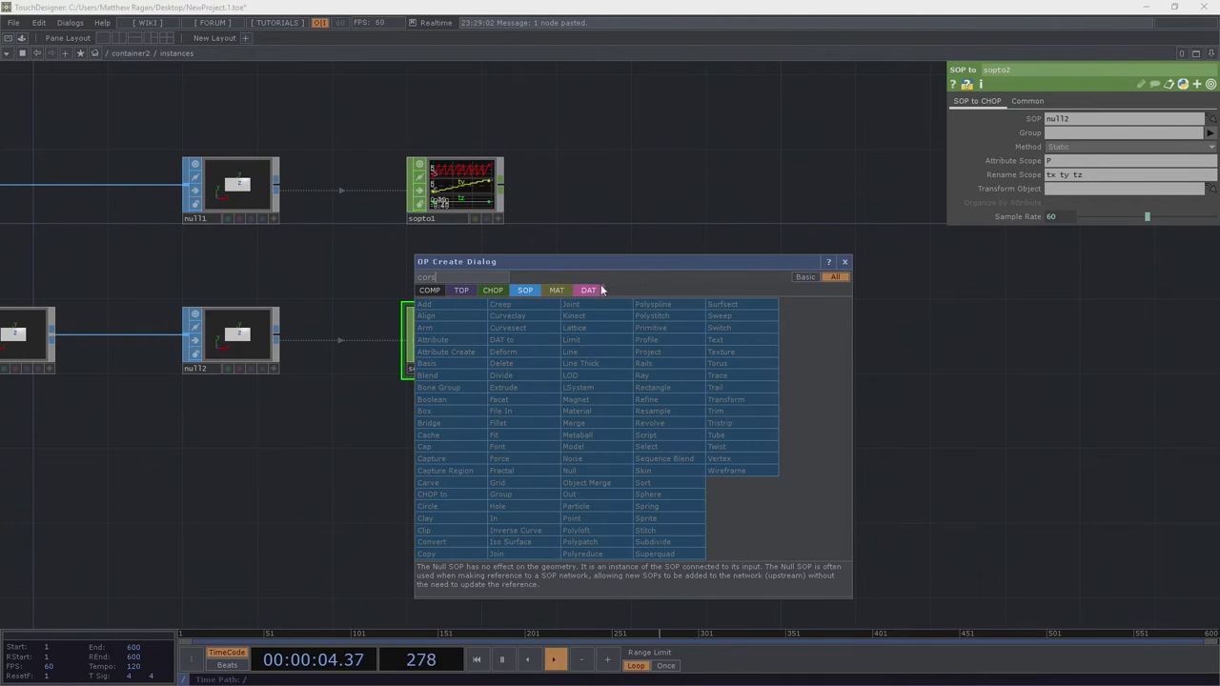
click(493, 289)
key(BackSpace)
key(BackSpace)
key(BackSpace)
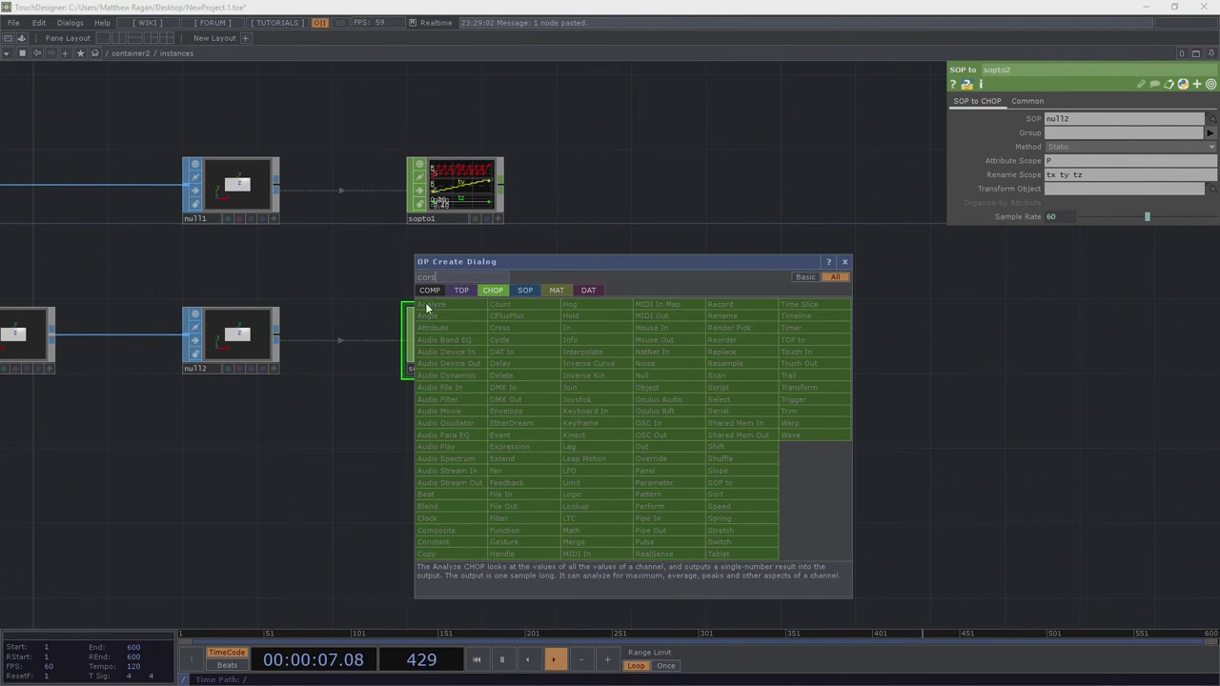
text(r)
click(537, 330)
click(732, 264)
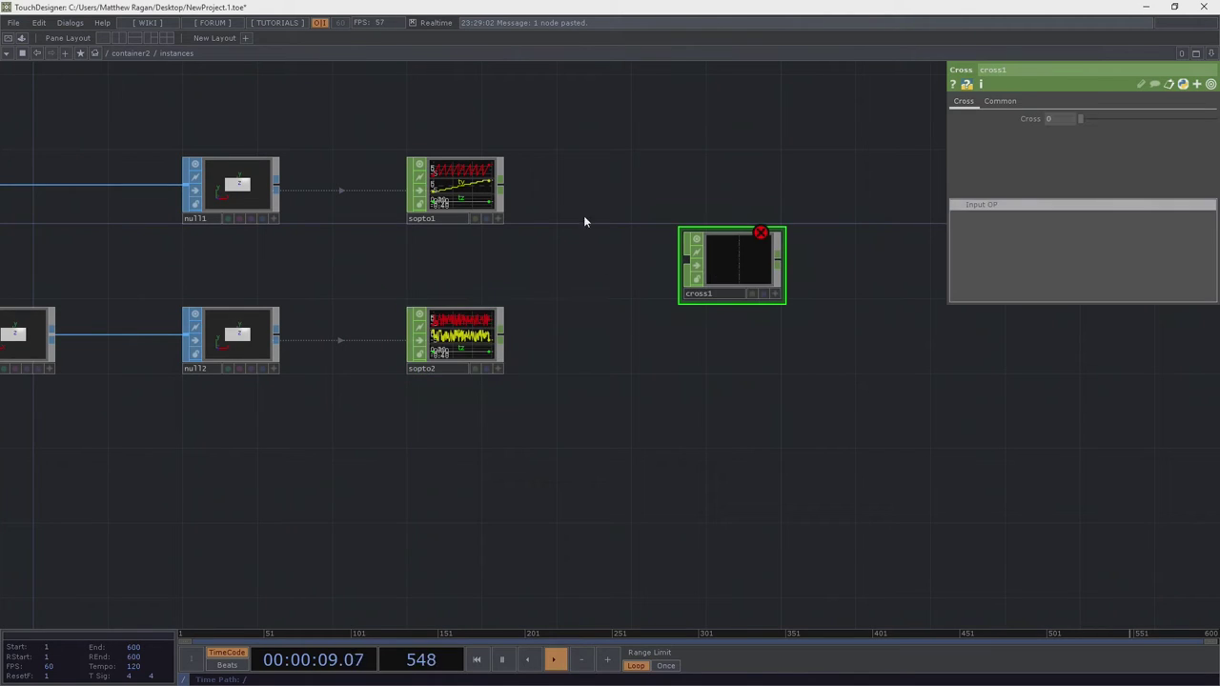
Connect sopto1 and sopto2 to cross1's input and move cross1 closer to them
drag(594, 372, 695, 272)
scroll(695, 274, up, 2)
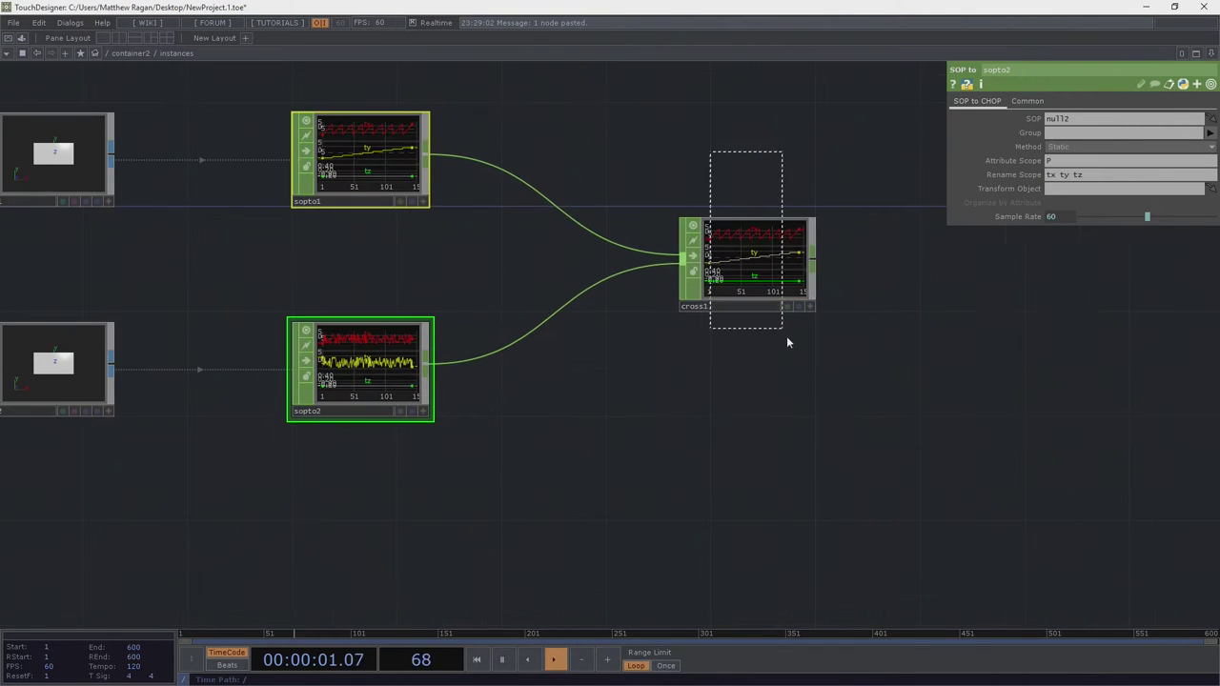
drag(773, 276, 609, 276)
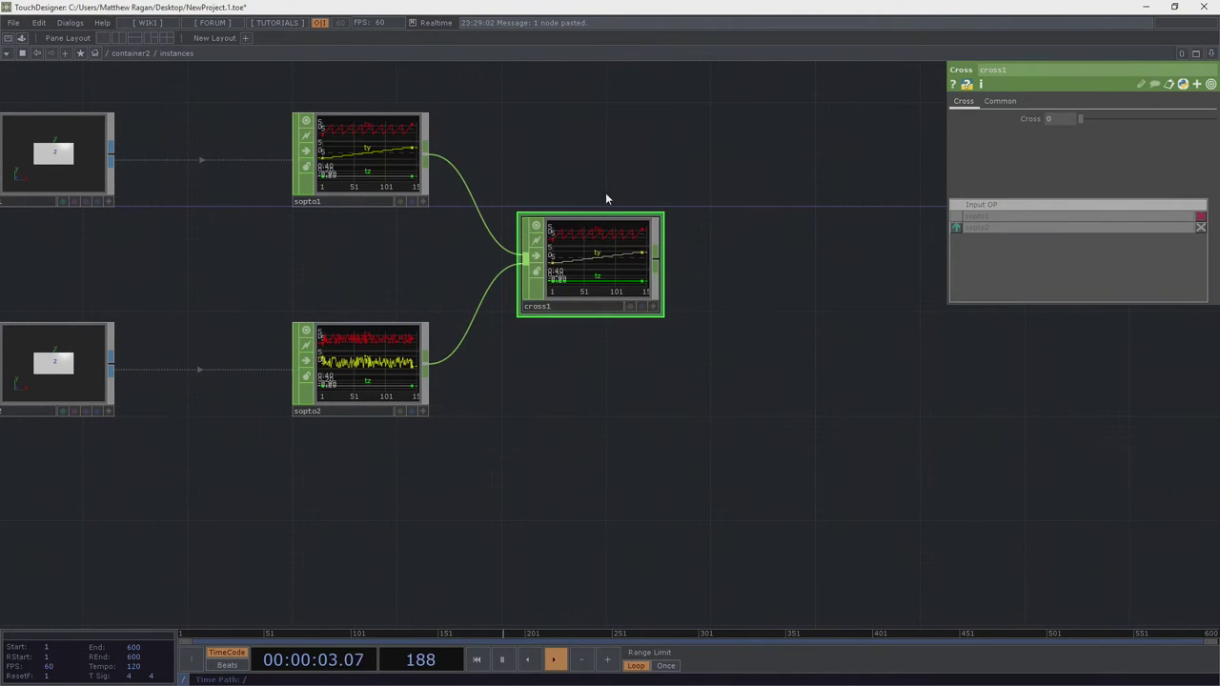
Scrub cross1's Cross value to preview the blend between the ordered and random positions
drag(1082, 117, 792, 162)
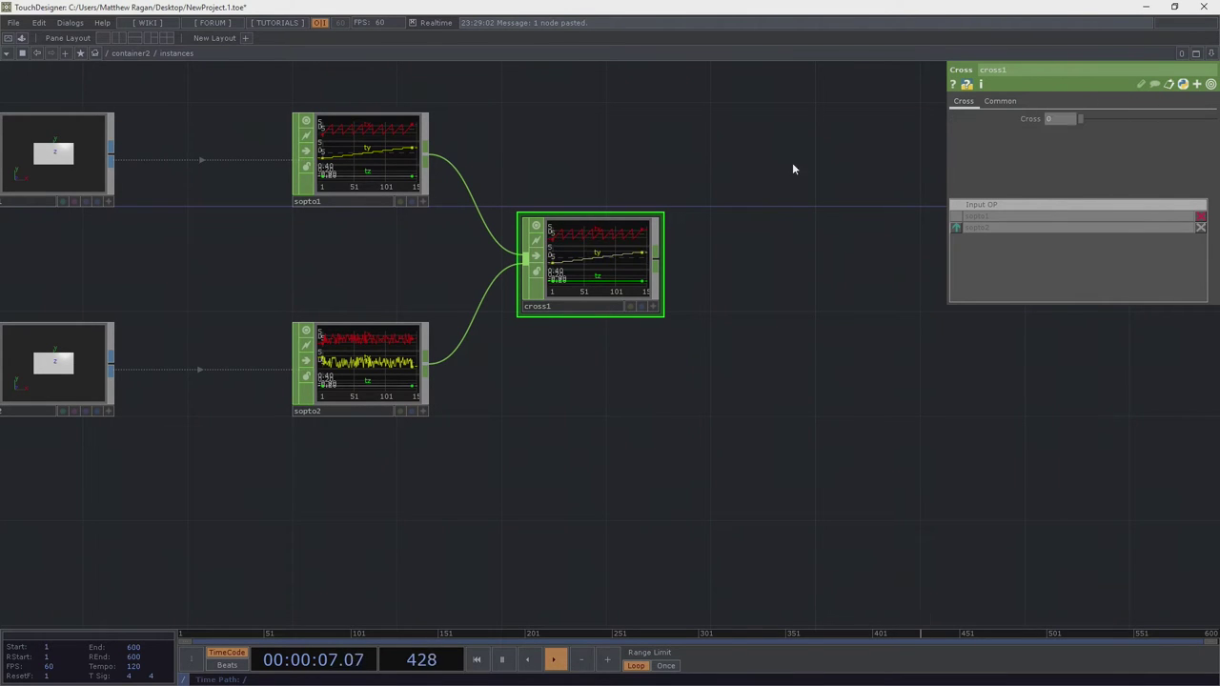
scroll(532, 336, up, 4)
scroll(534, 343, down, 5)
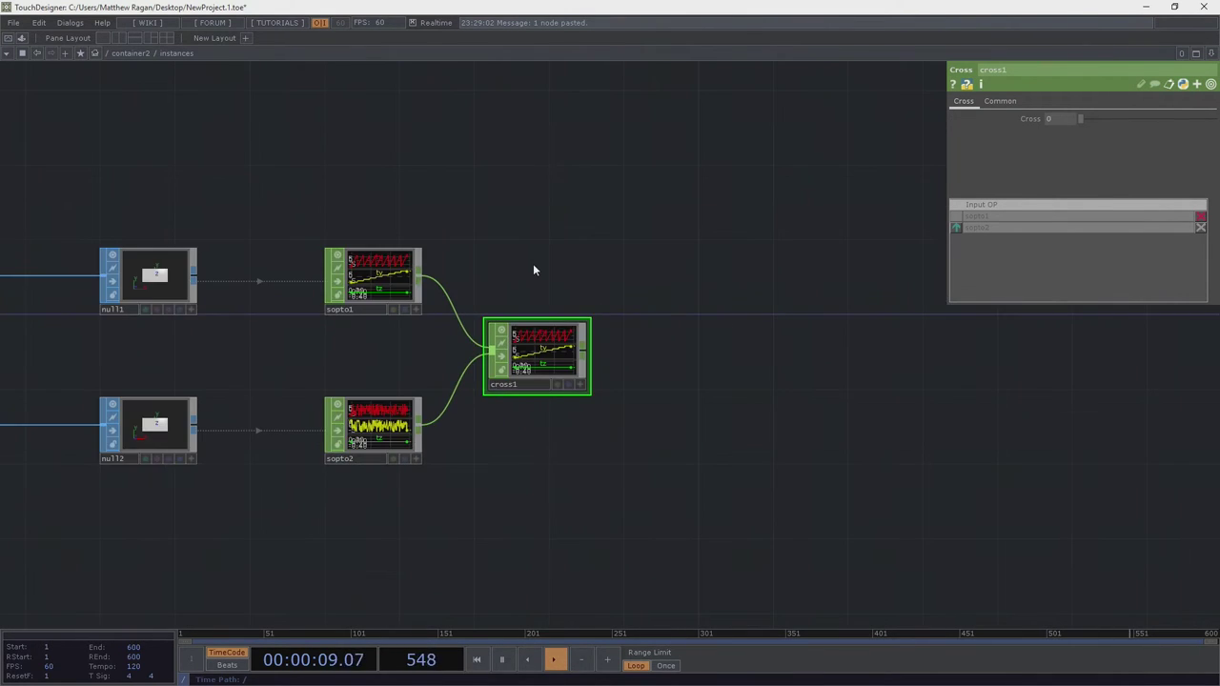
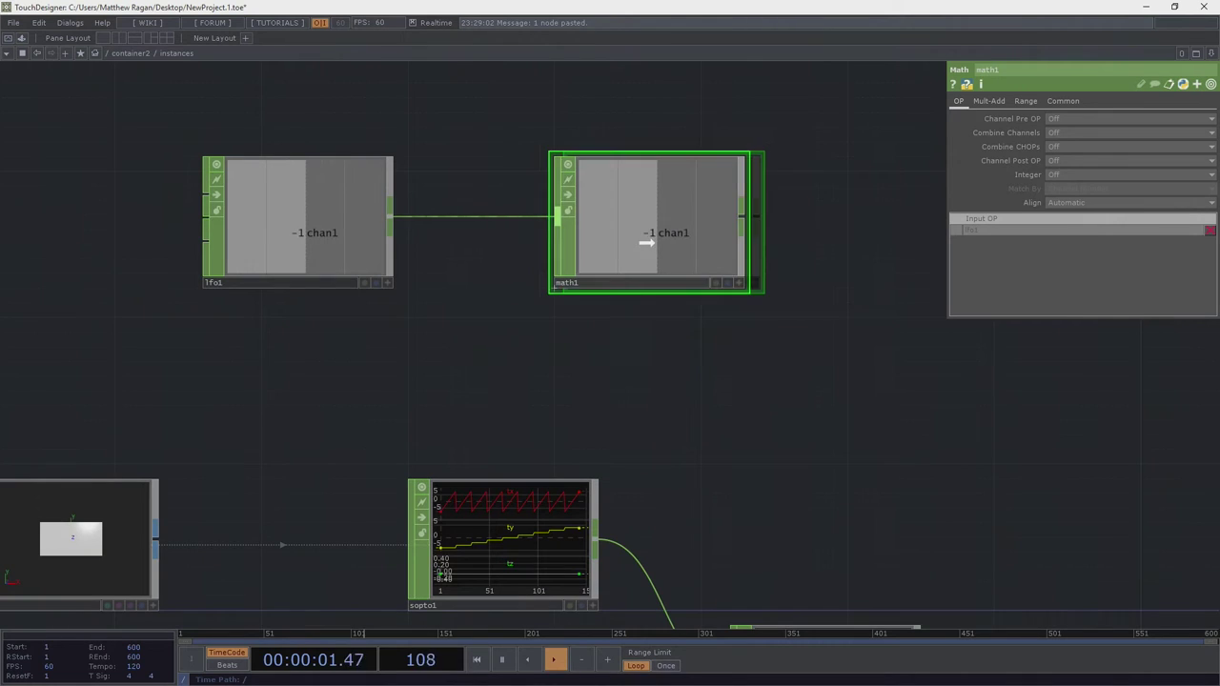
Set math1 to remap the range -1 to 1 onto 0 to 1, and arrange lfo1 and math1 above sopto1
click(1026, 100)
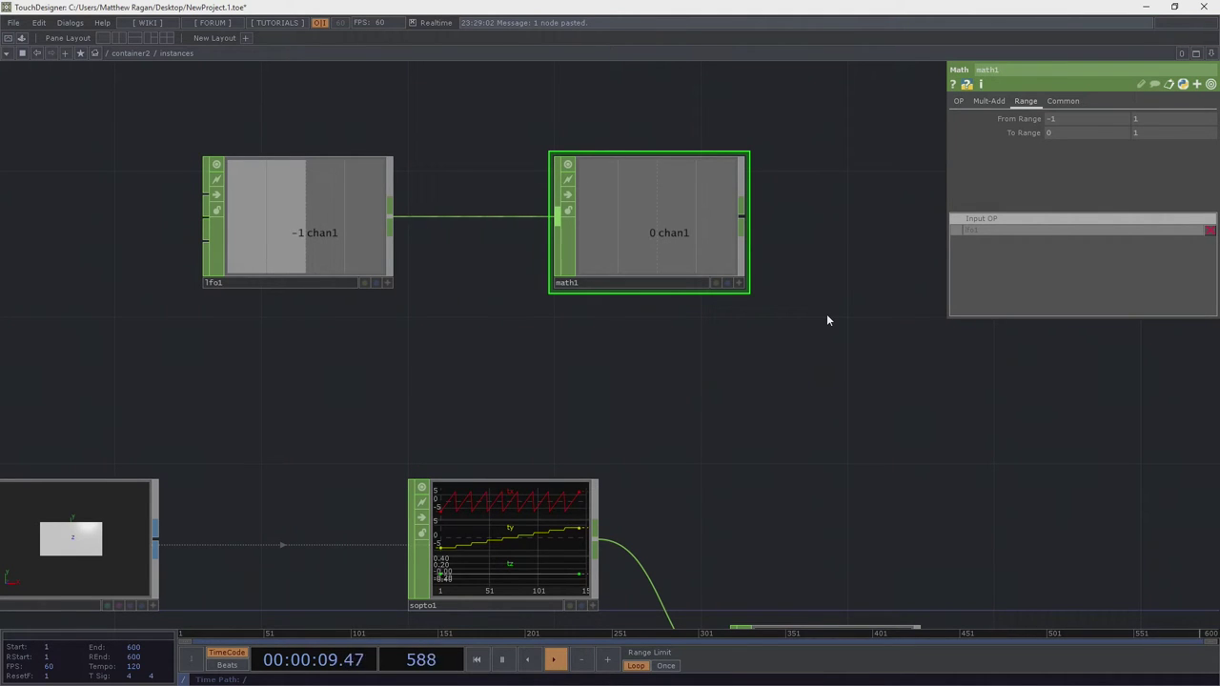
drag(741, 342, 386, 315)
scroll(387, 273, down, 3)
drag(10, 147, 305, 118)
drag(418, 183, 431, 184)
shift+click(635, 198)
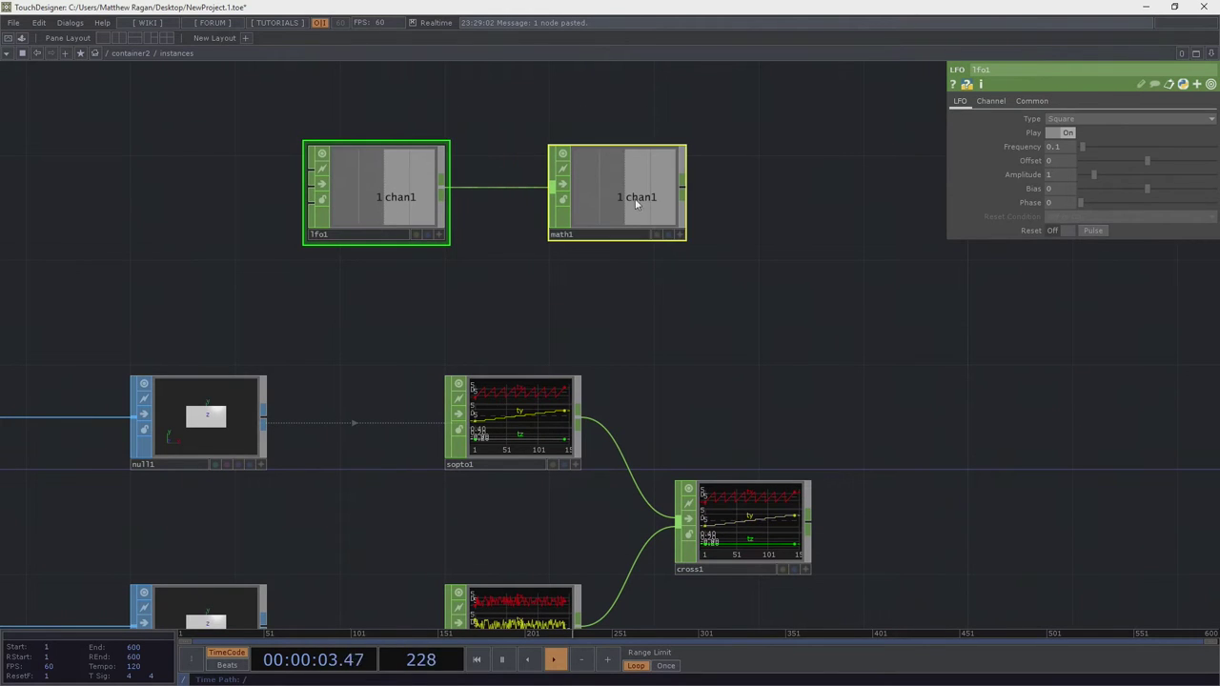
drag(635, 198, 524, 199)
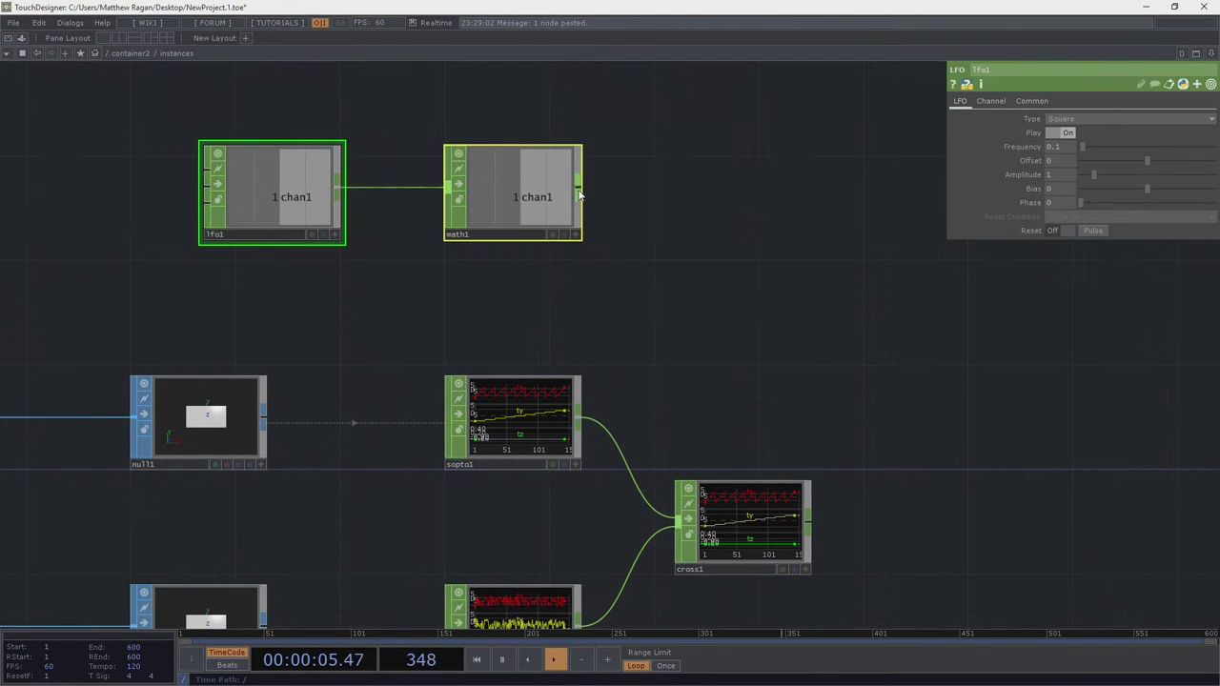
Add a Filter CHOP to math1's output and place it in line with math1
right_click(579, 194)
text(fil)
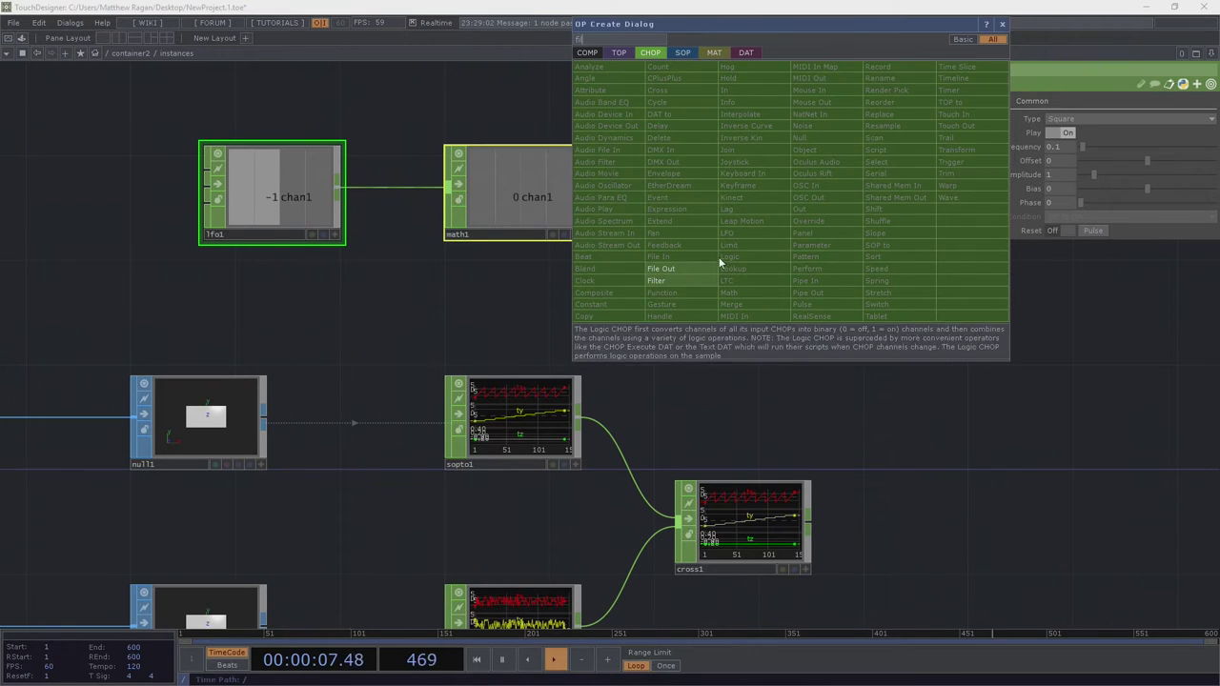
click(706, 283)
click(732, 186)
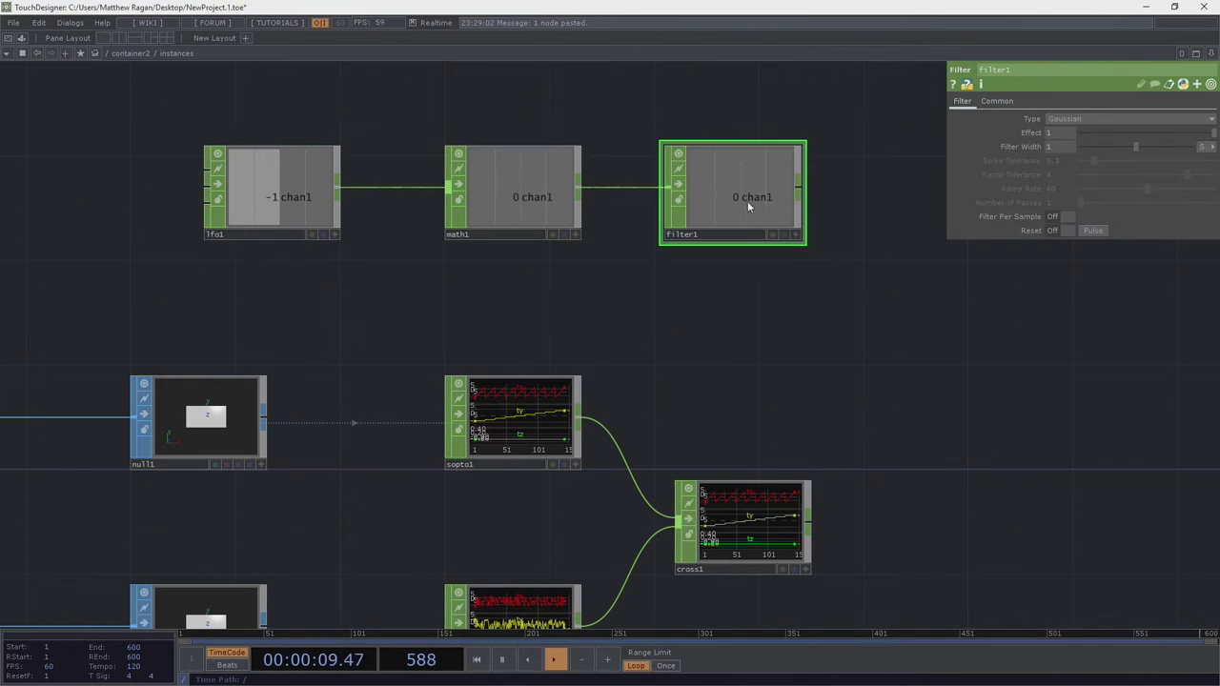
Drive cross1's Cross value with filter1's chan1 channel and examine cross1's blended channels
click(744, 527)
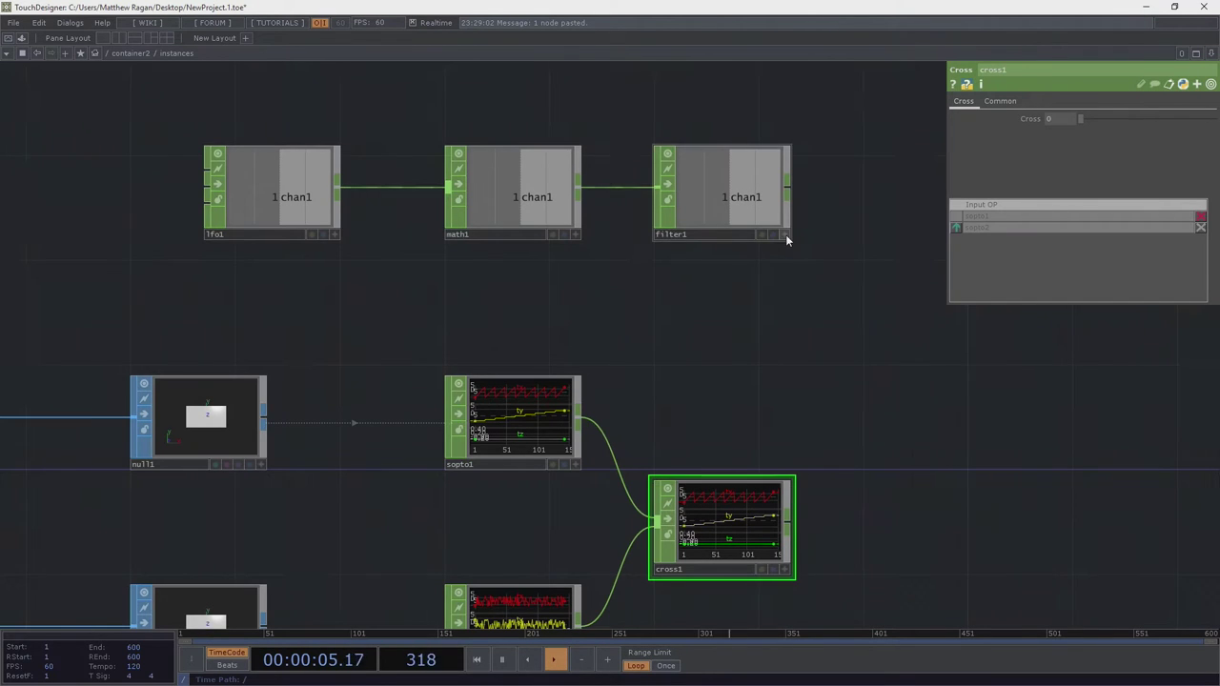
click(732, 199)
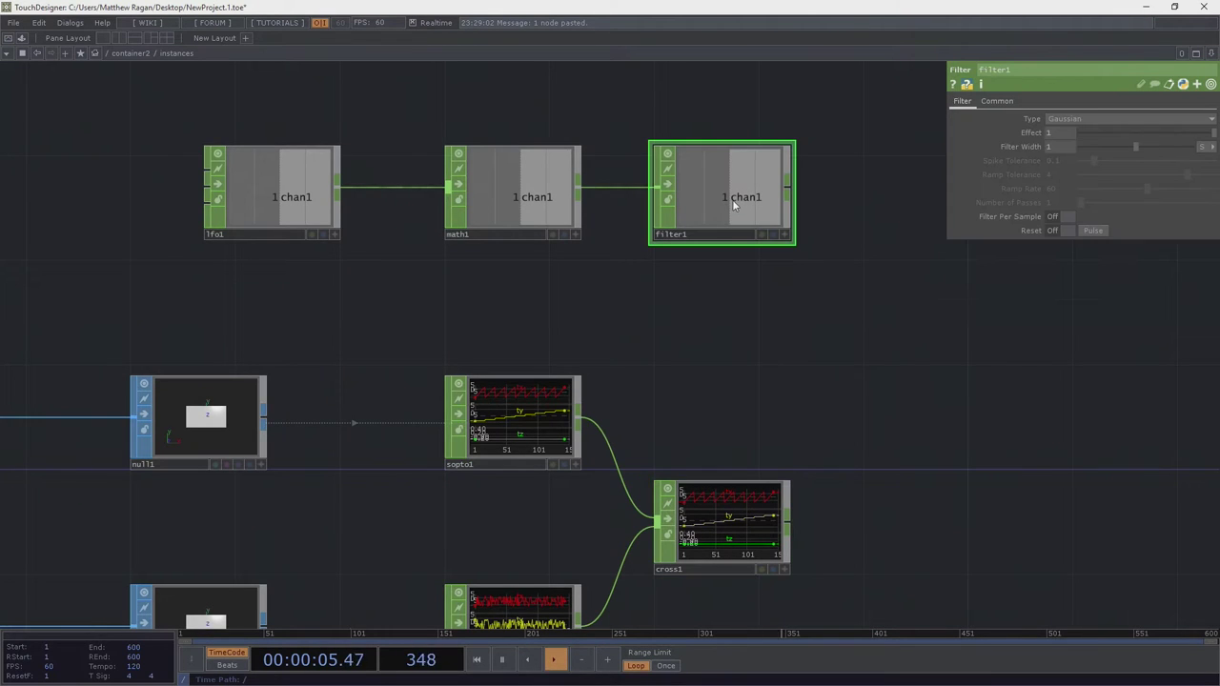
right_drag(827, 128, 695, 297)
key(a)
drag(739, 205, 1060, 116)
click(1090, 121)
click(784, 235)
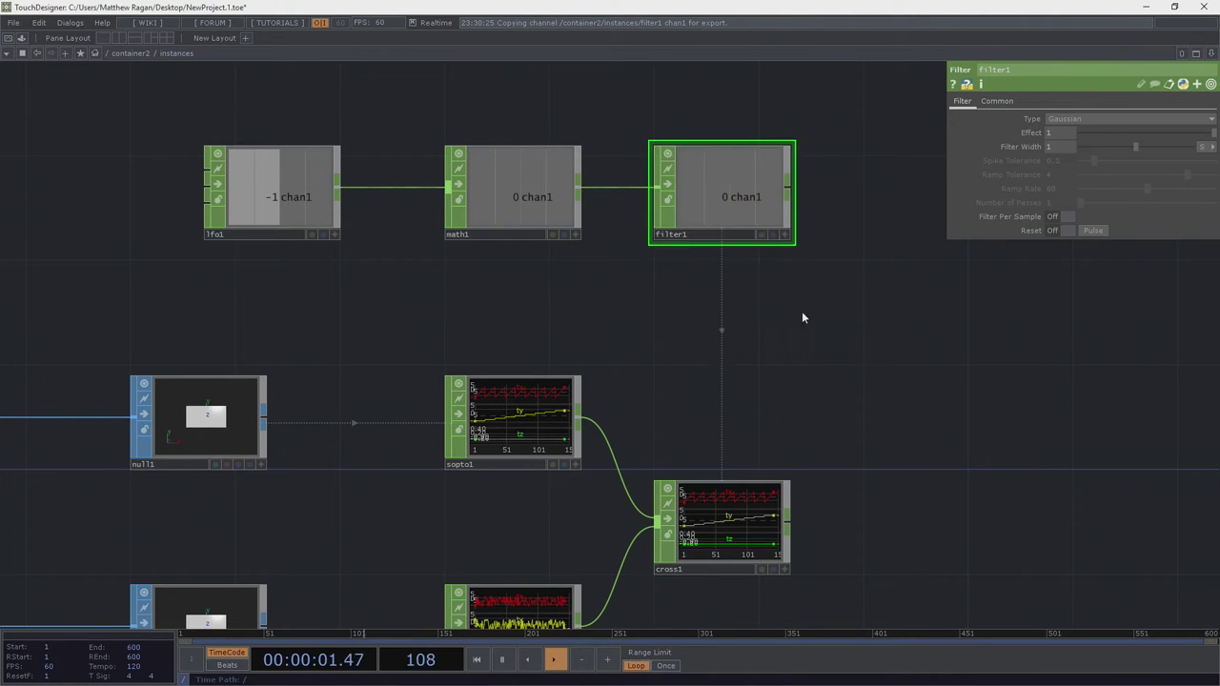
drag(804, 316, 711, 171)
scroll(694, 384, up, 5)
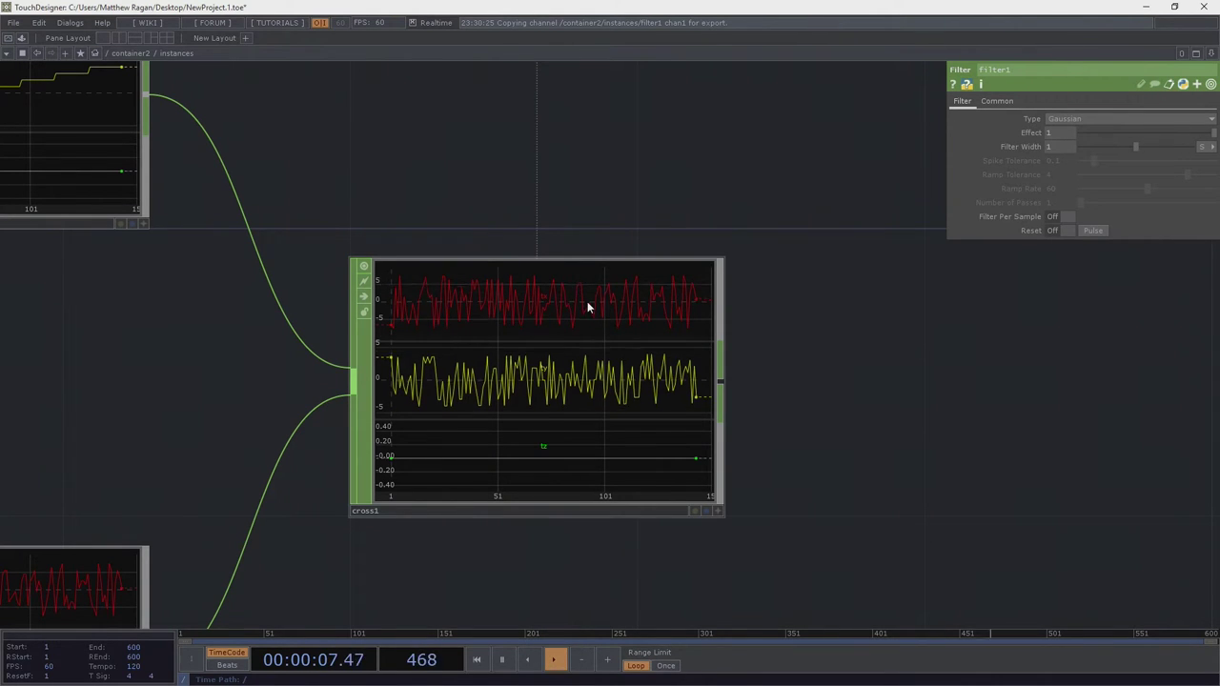
Add a Null CHOP to cross1's output, placed well clear of it, and name it final
scroll(588, 306, down, 3)
scroll(587, 386, down, 3)
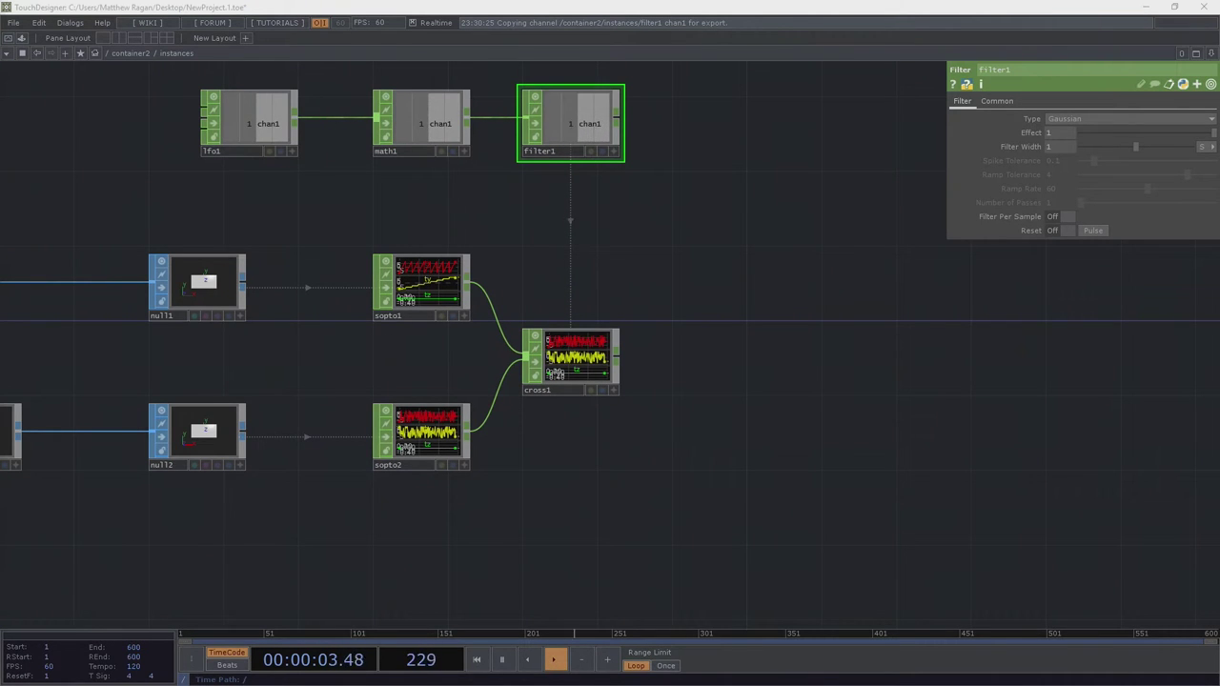
right_click(618, 356)
text(nu)
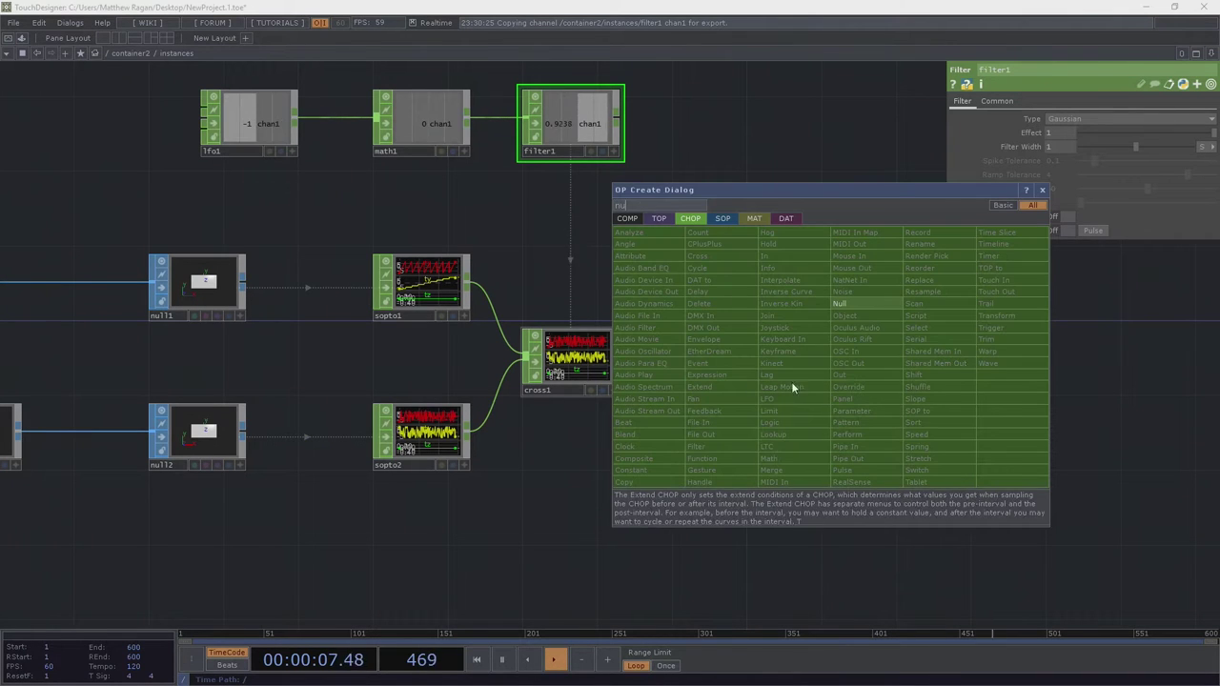
click(865, 307)
click(875, 367)
scroll(875, 367, up, 4)
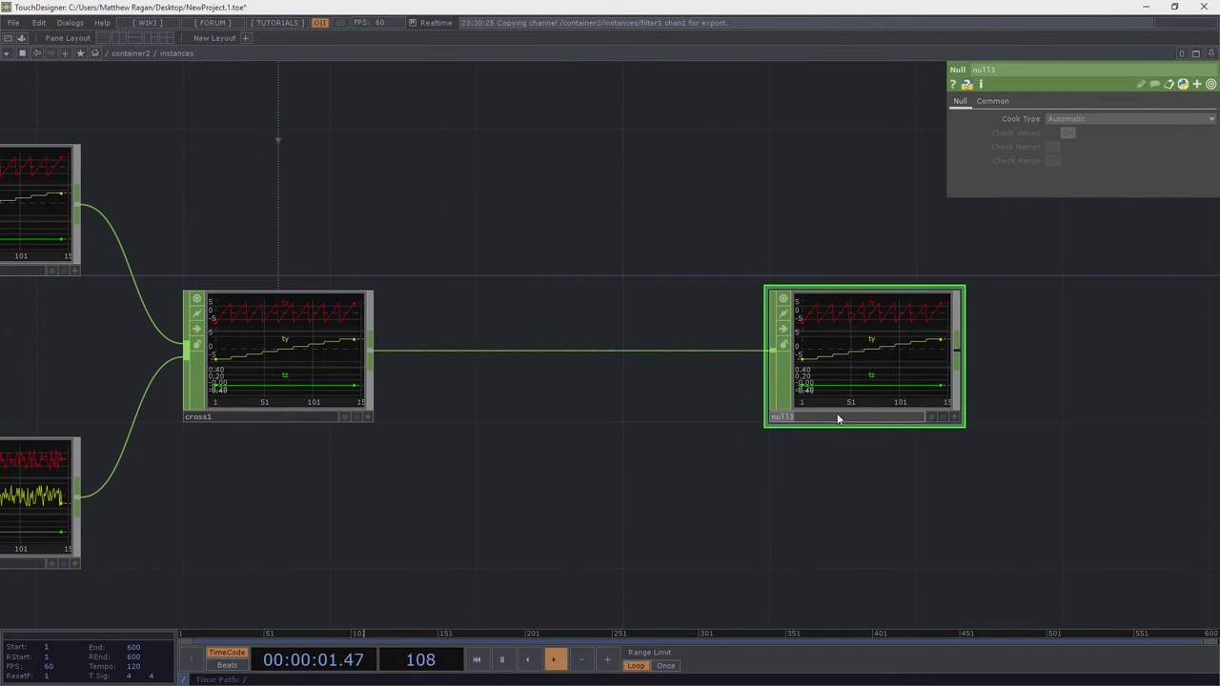
click(838, 419)
text(Final)
key(Return)
Return to container2 and map geo1's instance translation TX, TY and TZ to the channels tx, ty and tz
scroll(442, 183, down, 4)
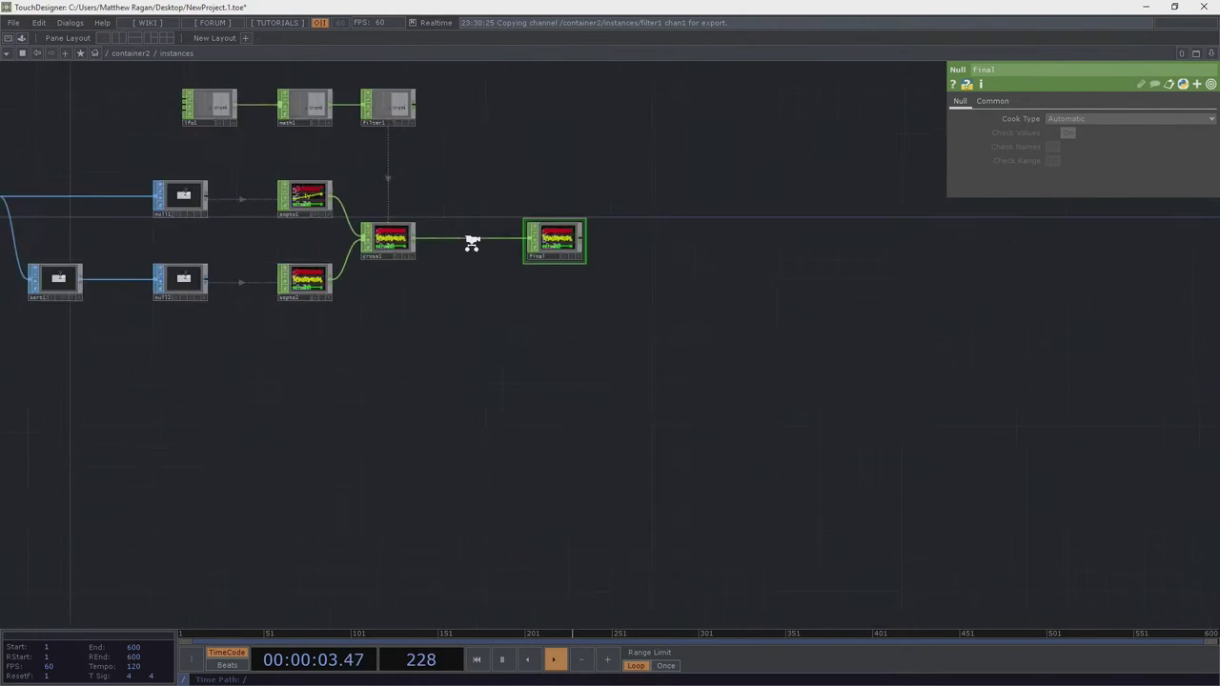
middle_drag(471, 243, 510, 288)
key(u)
drag(797, 467, 239, 343)
middle_drag(457, 353, 539, 410)
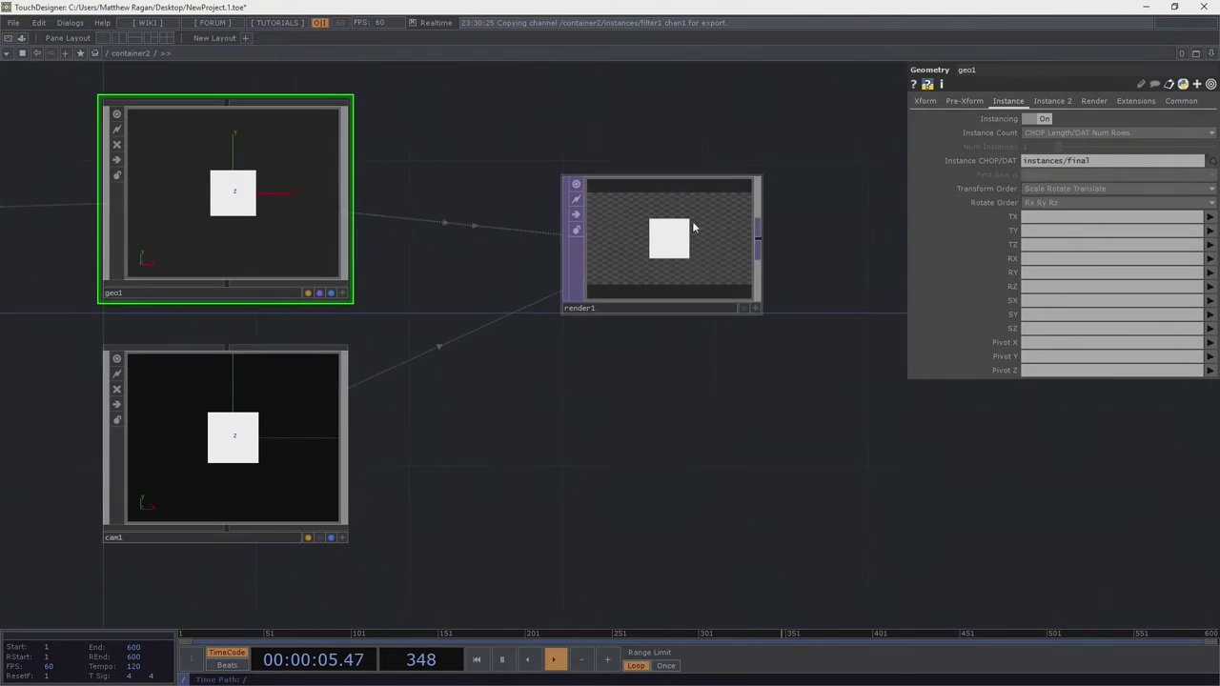
scroll(705, 267, up, 2)
scroll(599, 272, down, 5)
scroll(621, 255, up, 2)
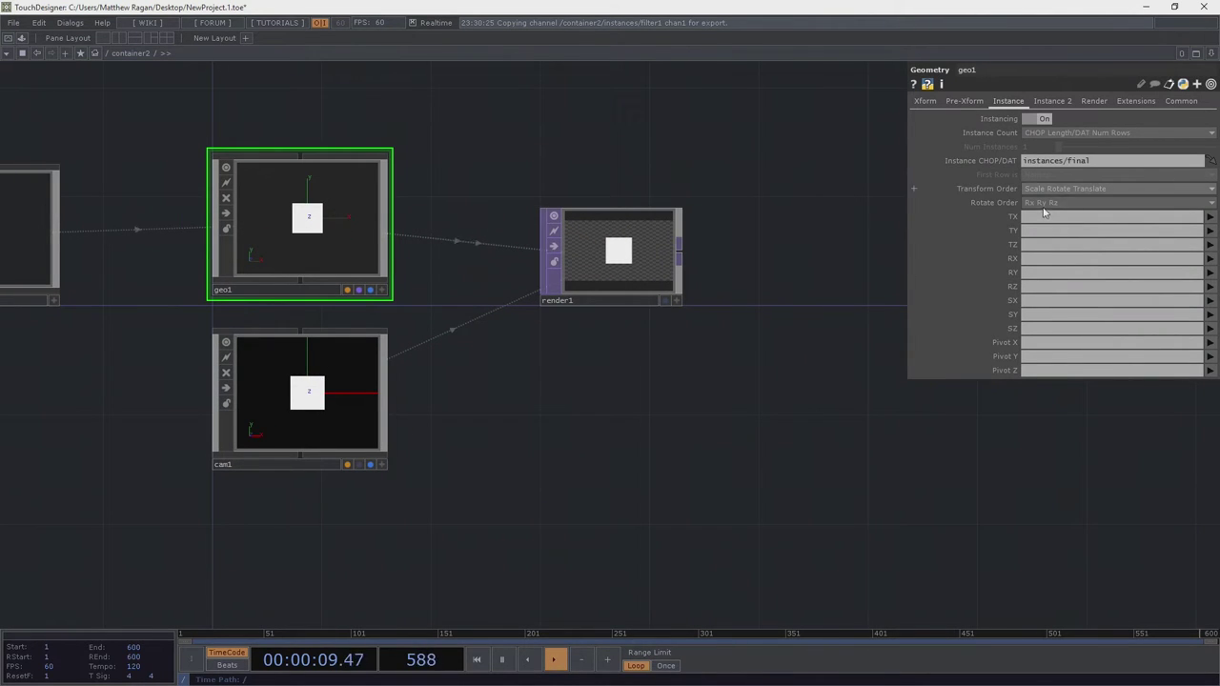
text(tx)
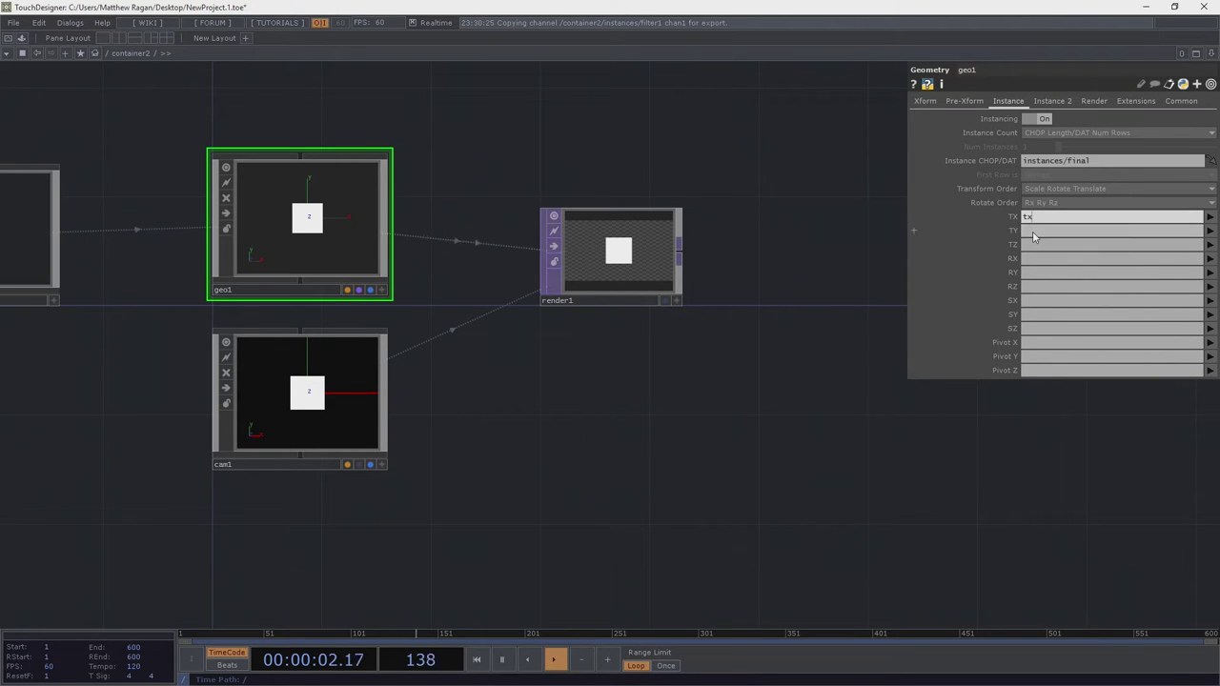
click(1033, 231)
text(ty)
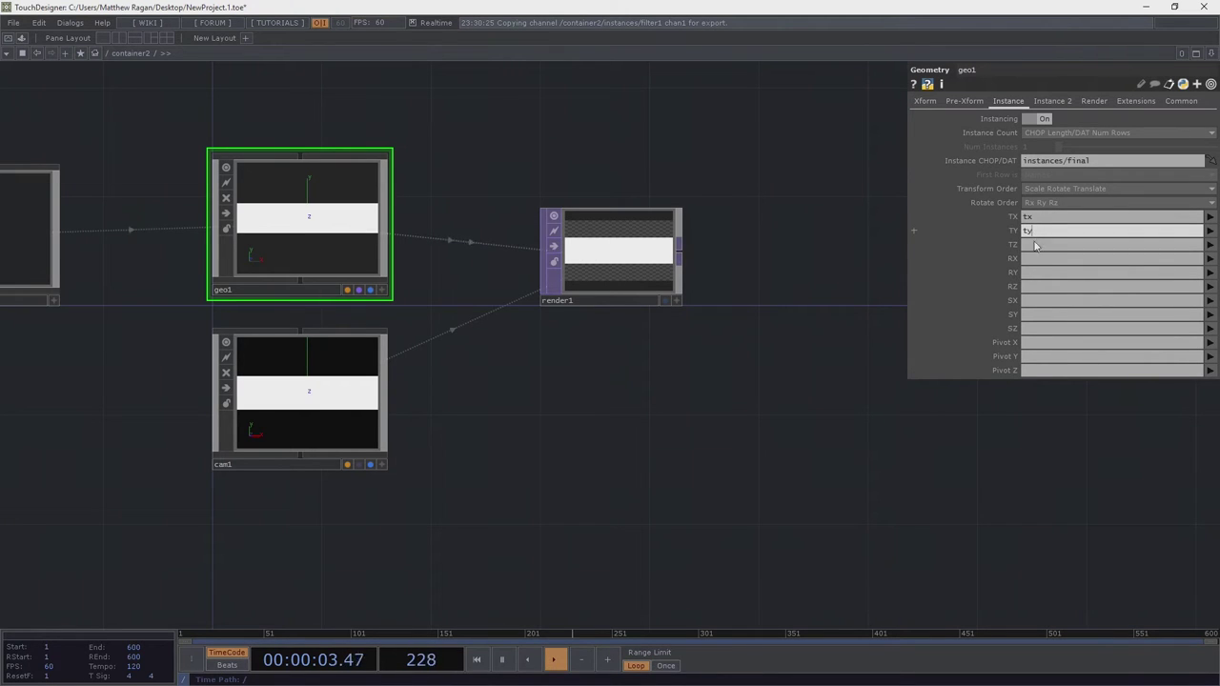
click(1038, 246)
key(Return)
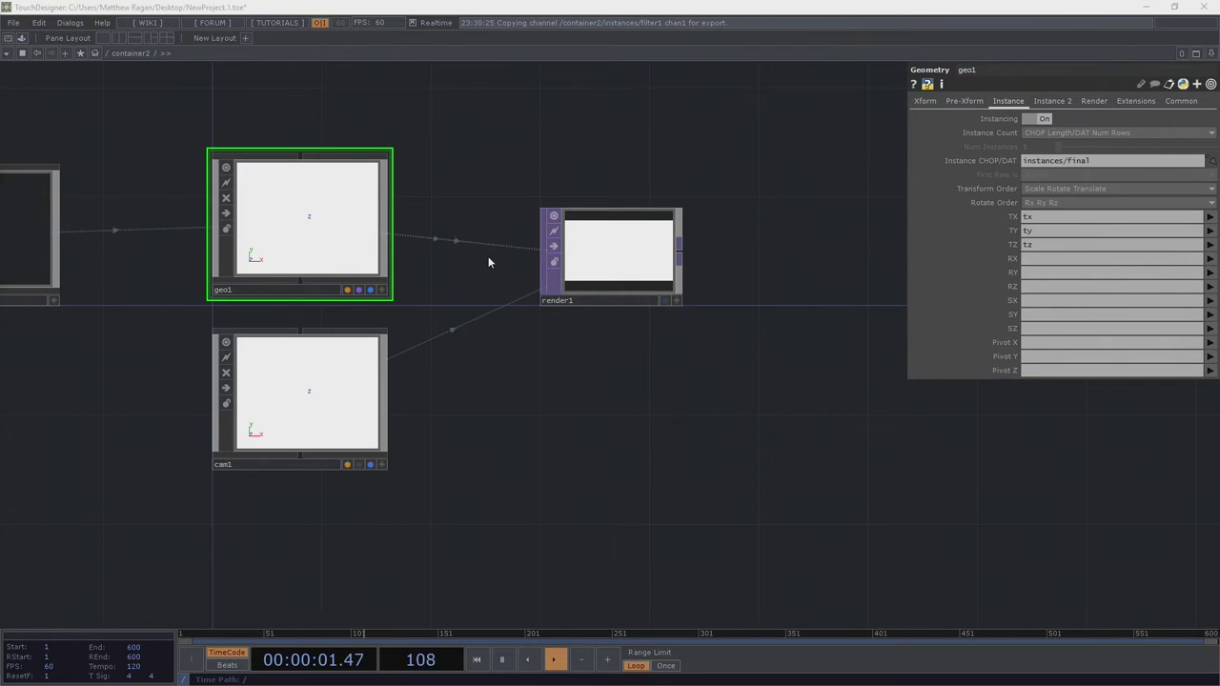
click(1052, 100)
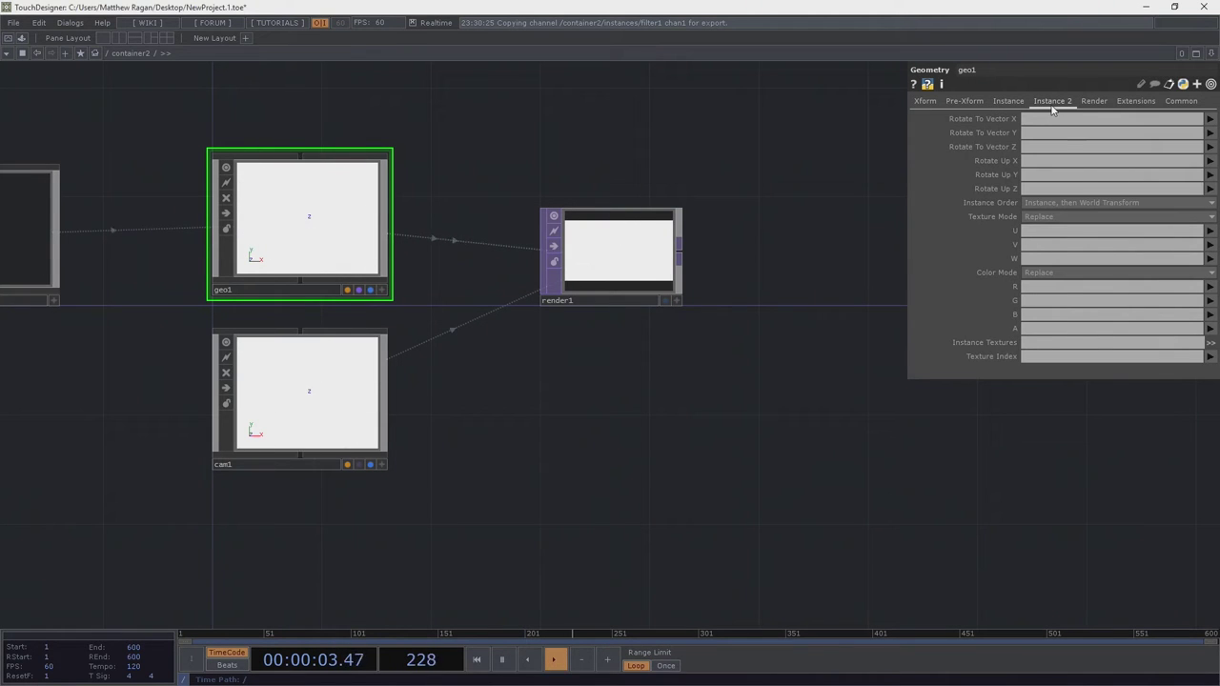
click(1094, 100)
click(1137, 101)
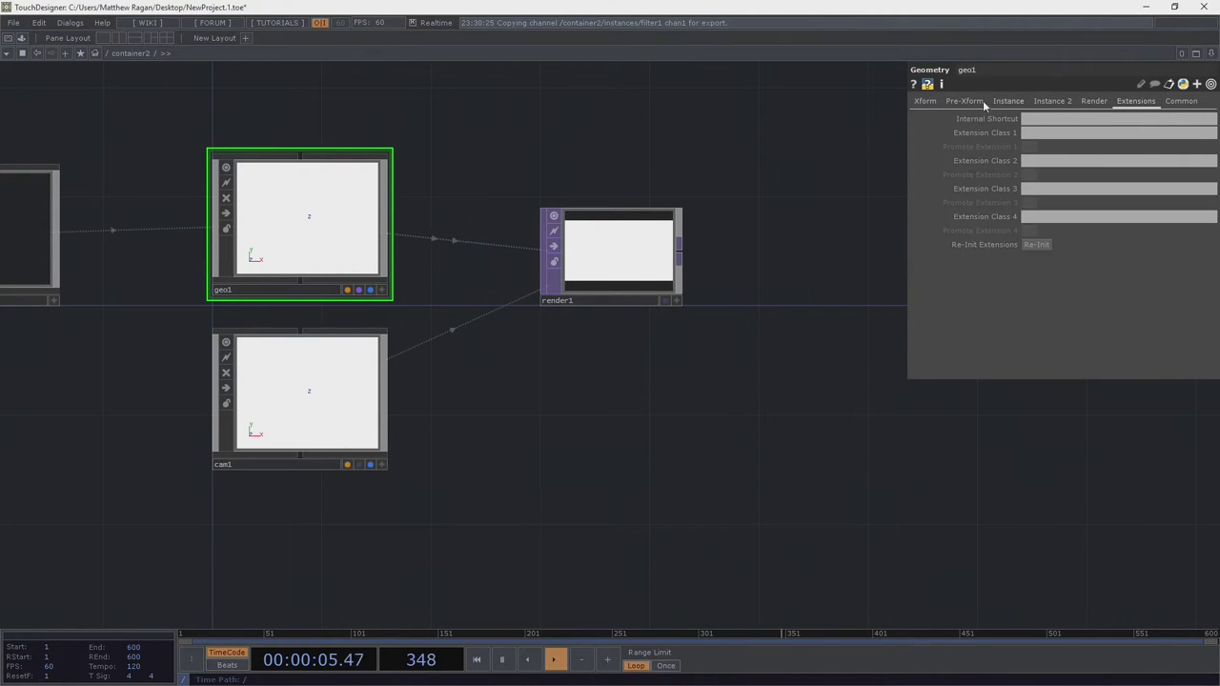
Set cam1's projection to Orthographic with an Ortho Width of 16 and check the result in render1
drag(591, 205, 687, 456)
drag(531, 446, 182, 575)
click(1024, 101)
click(1080, 118)
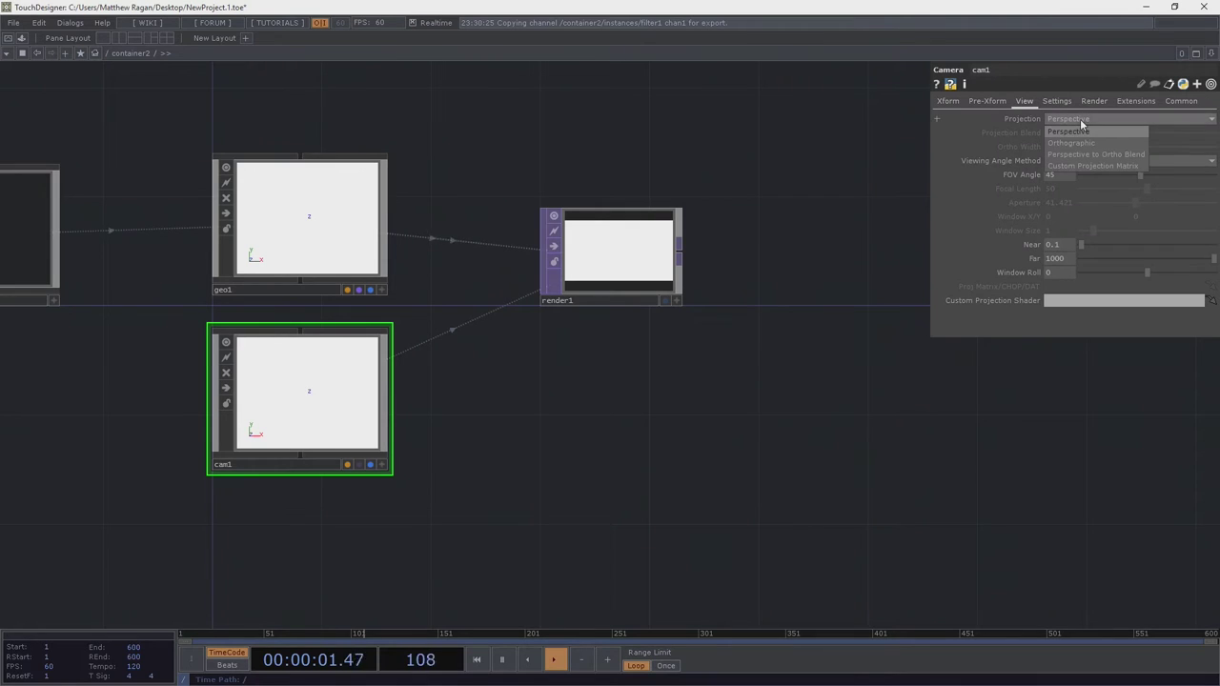
click(1079, 142)
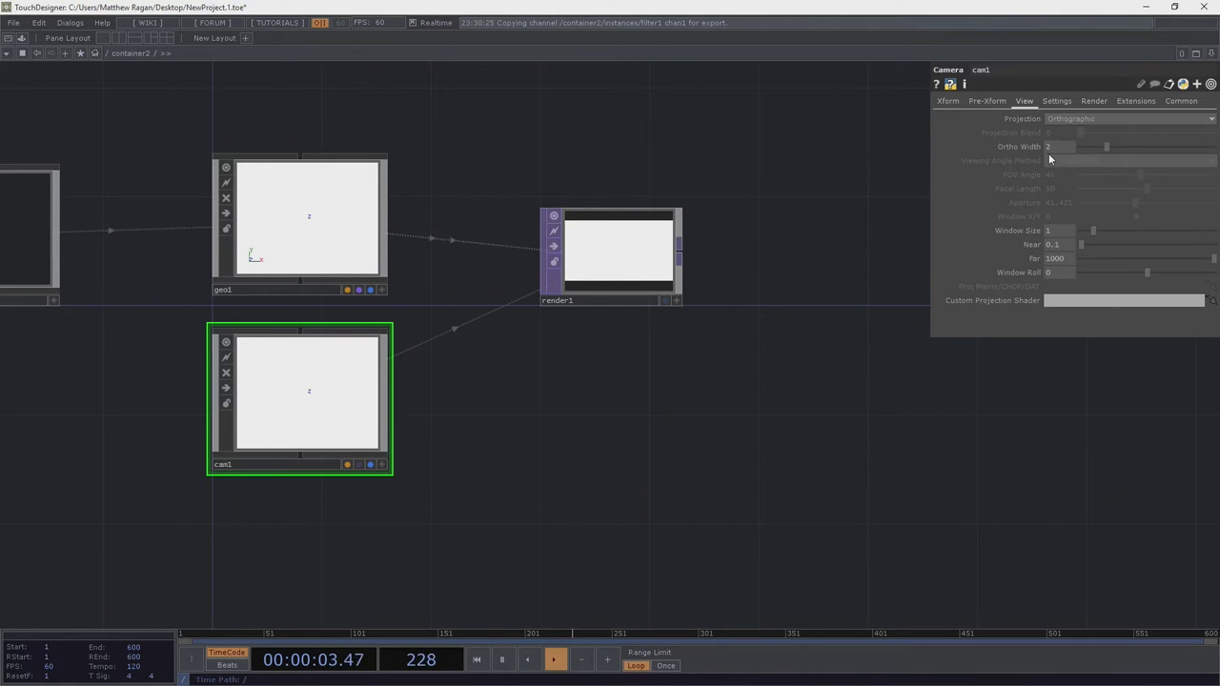
text(16)
key(Return)
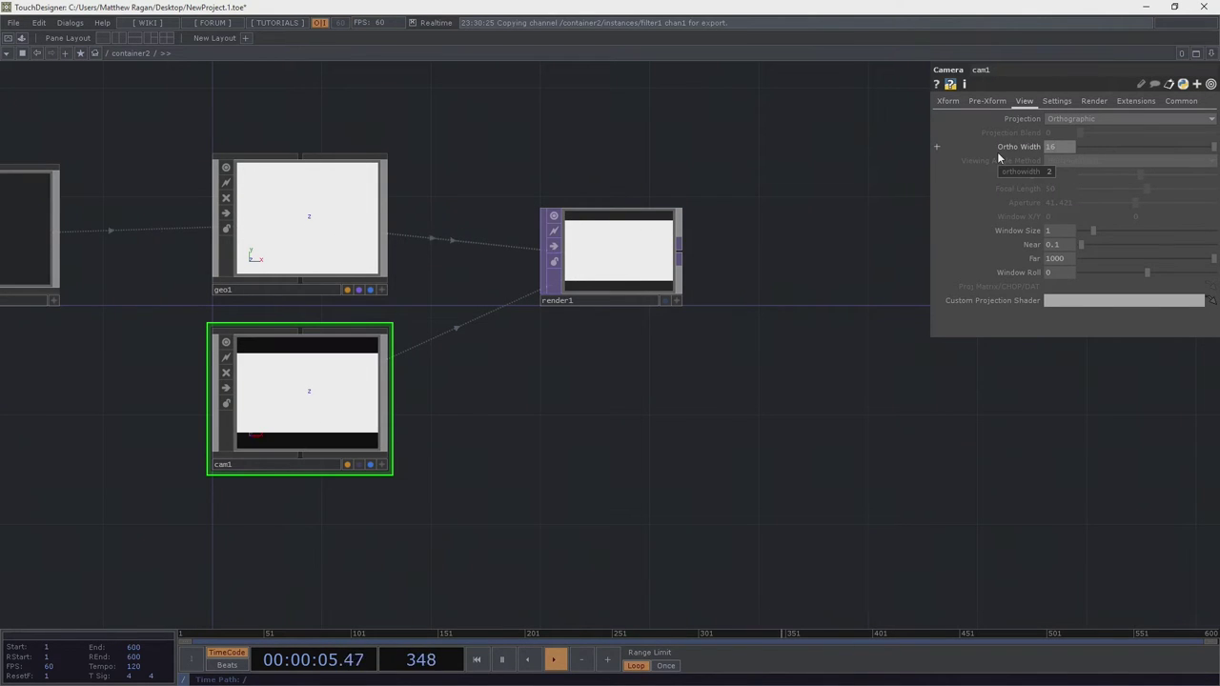
scroll(649, 252, up, 5)
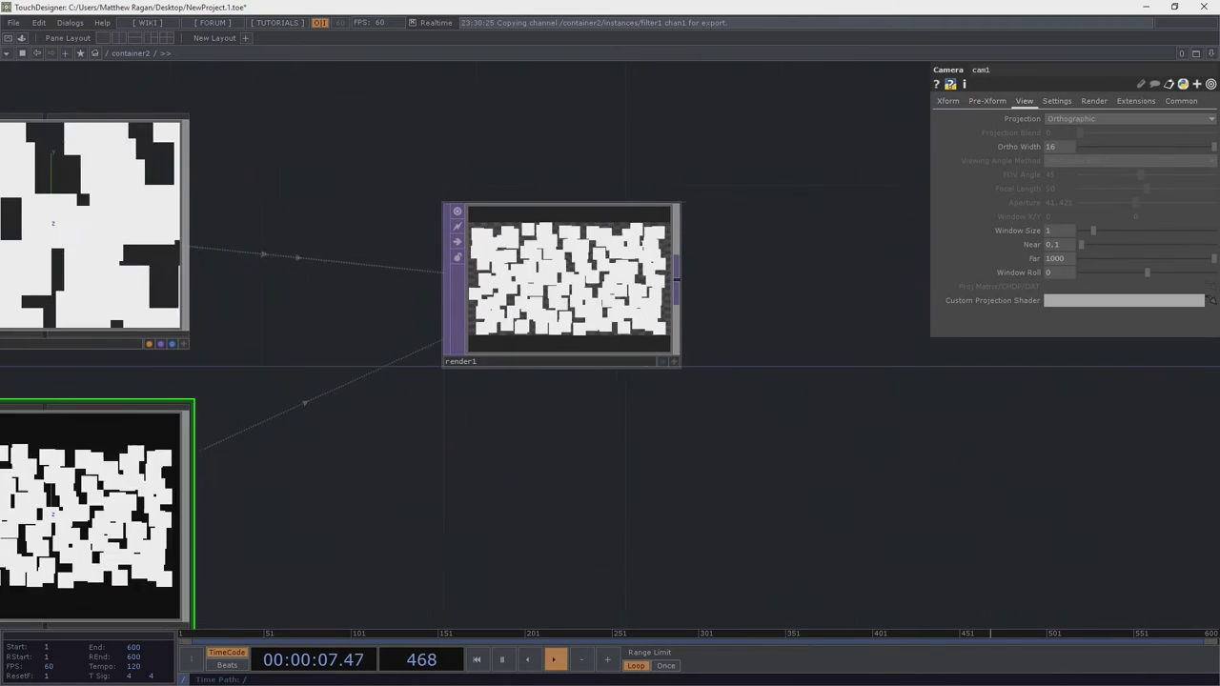
scroll(604, 267, up, 2)
scroll(605, 267, down, 4)
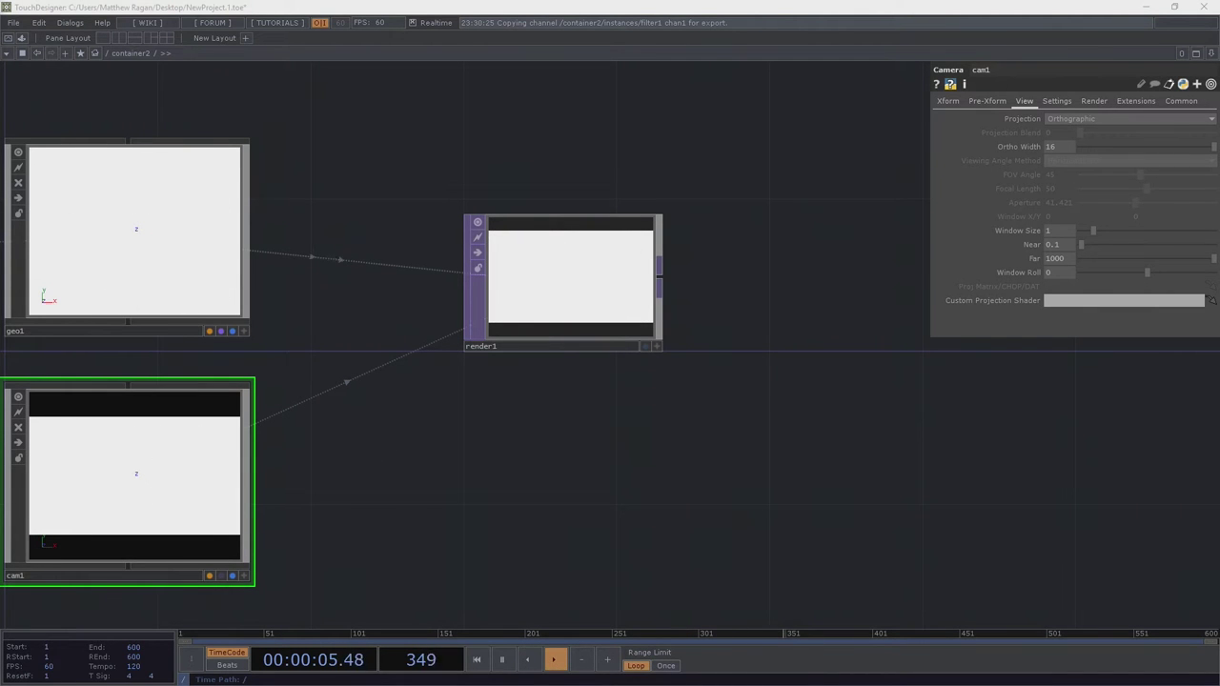
Inside the instances component, set filter1's Filter Width to 2
drag(680, 451, 1053, 406)
scroll(402, 362, down, 3)
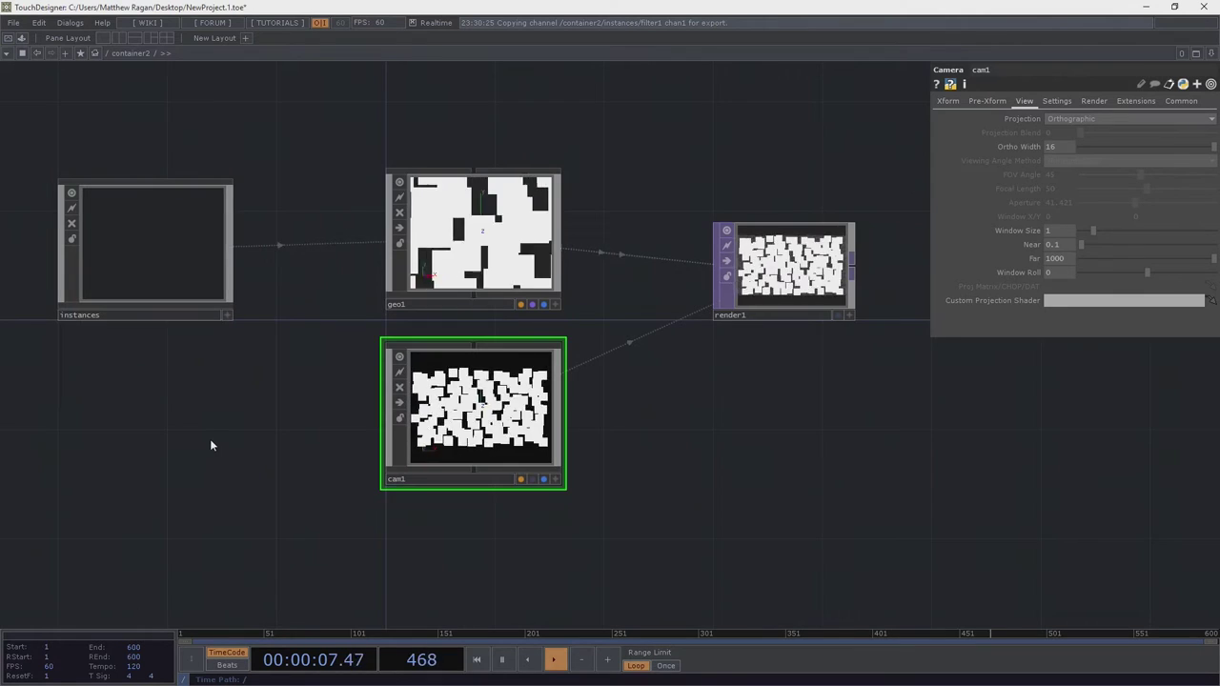
drag(209, 440, 411, 476)
key(i)
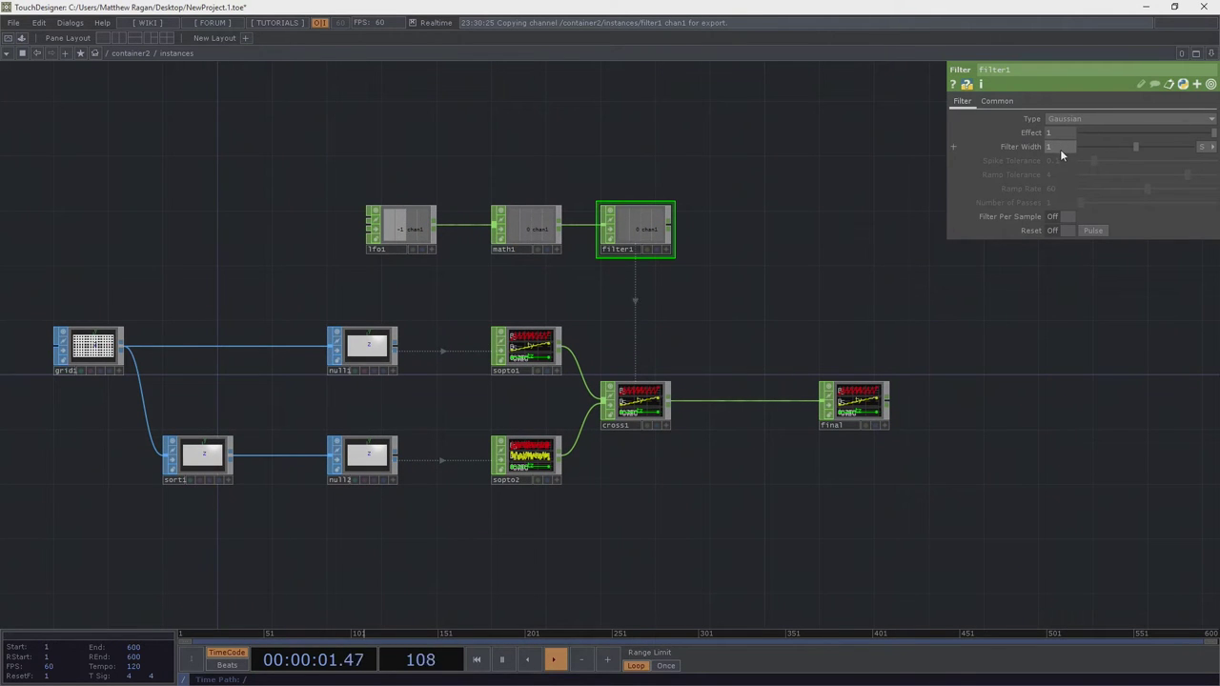
click(1060, 151)
text(2)
key(Return)
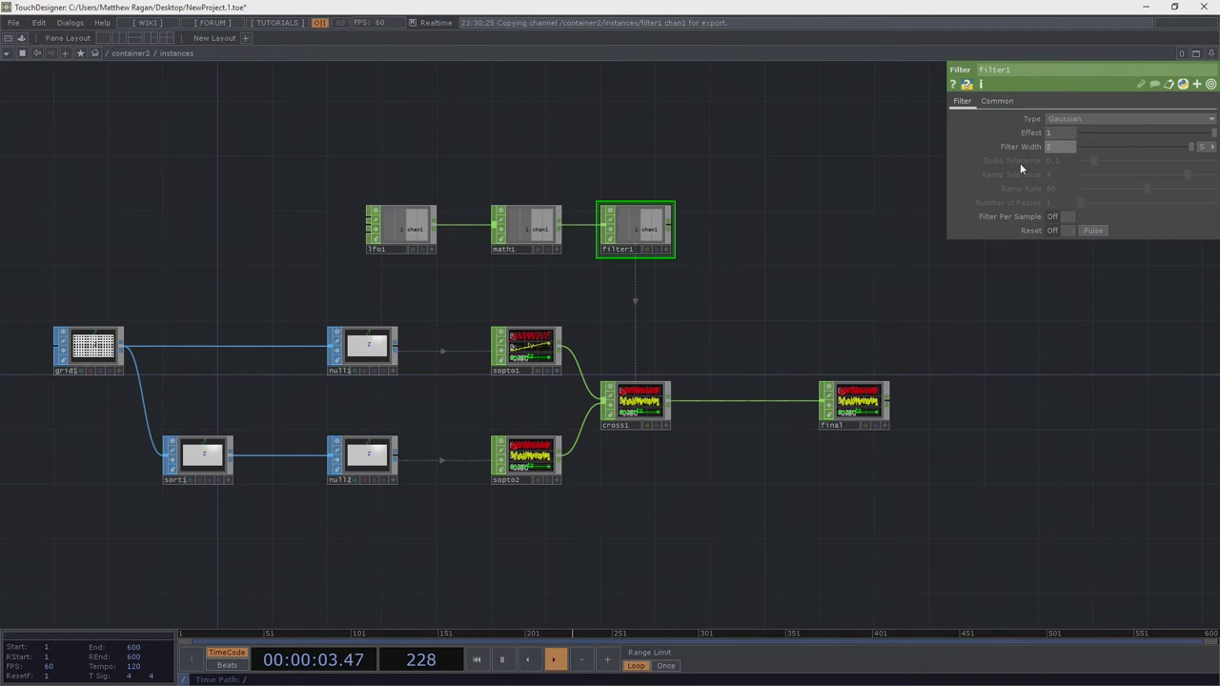
Return to container2 and examine in render1 how the squares move between ordered and random positions
key(u)
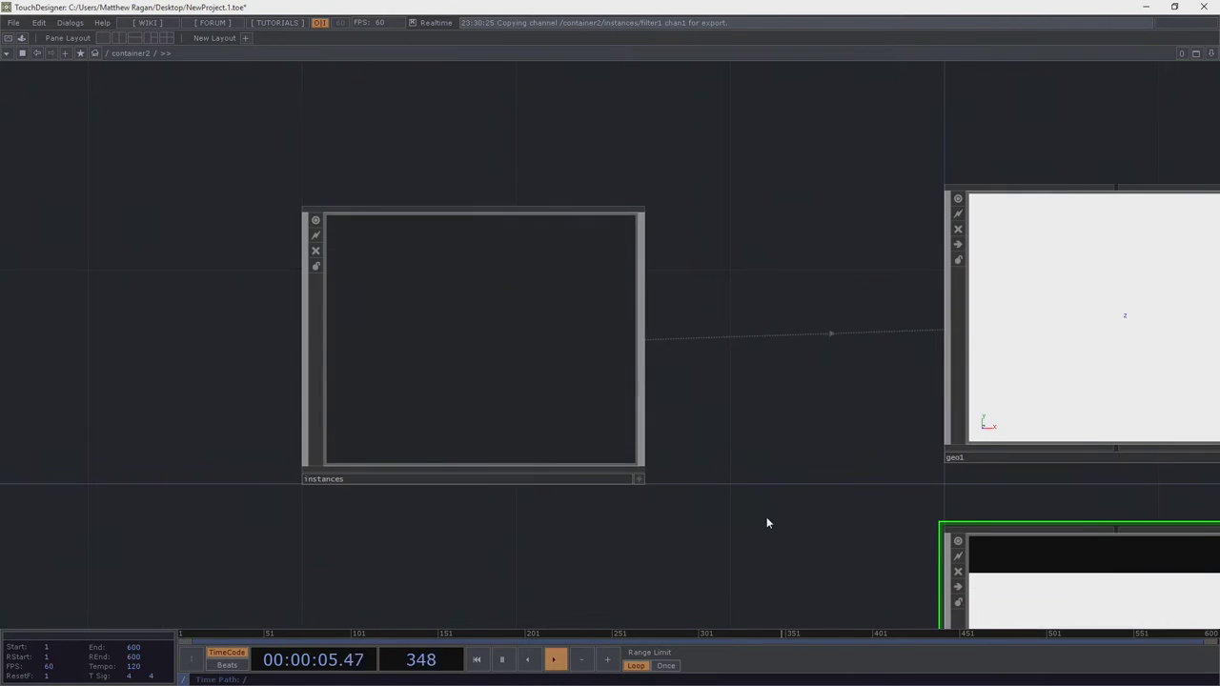
scroll(691, 320, up, 3)
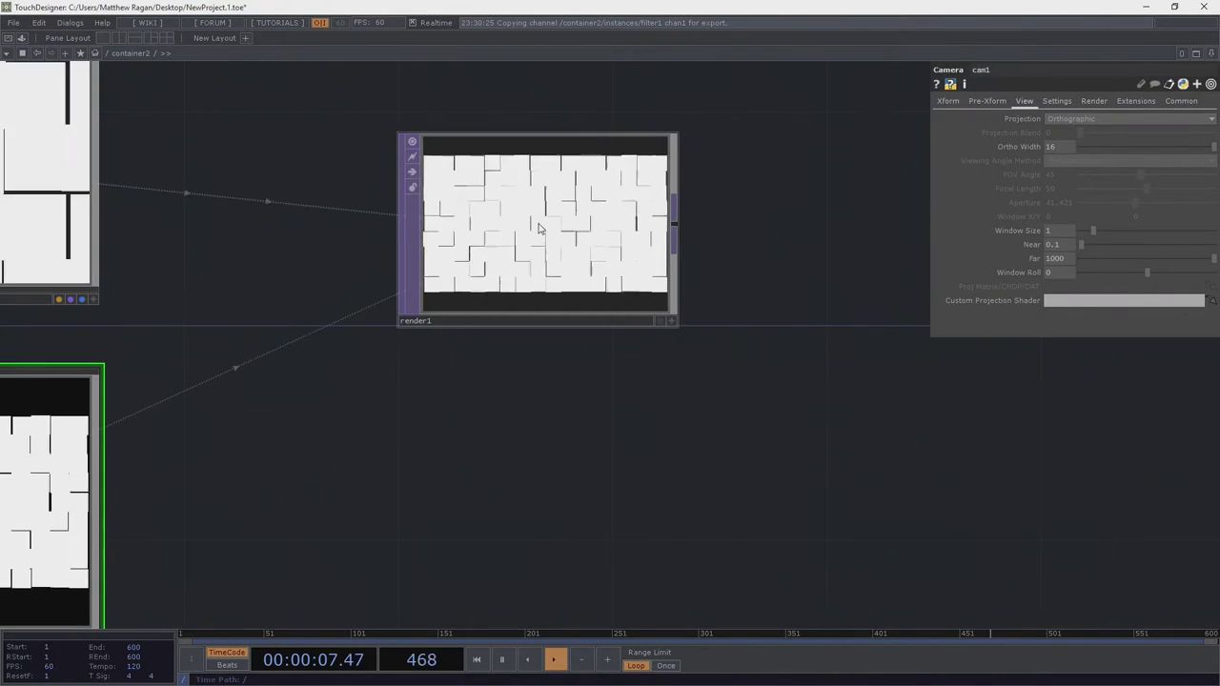
scroll(543, 246, up, 3)
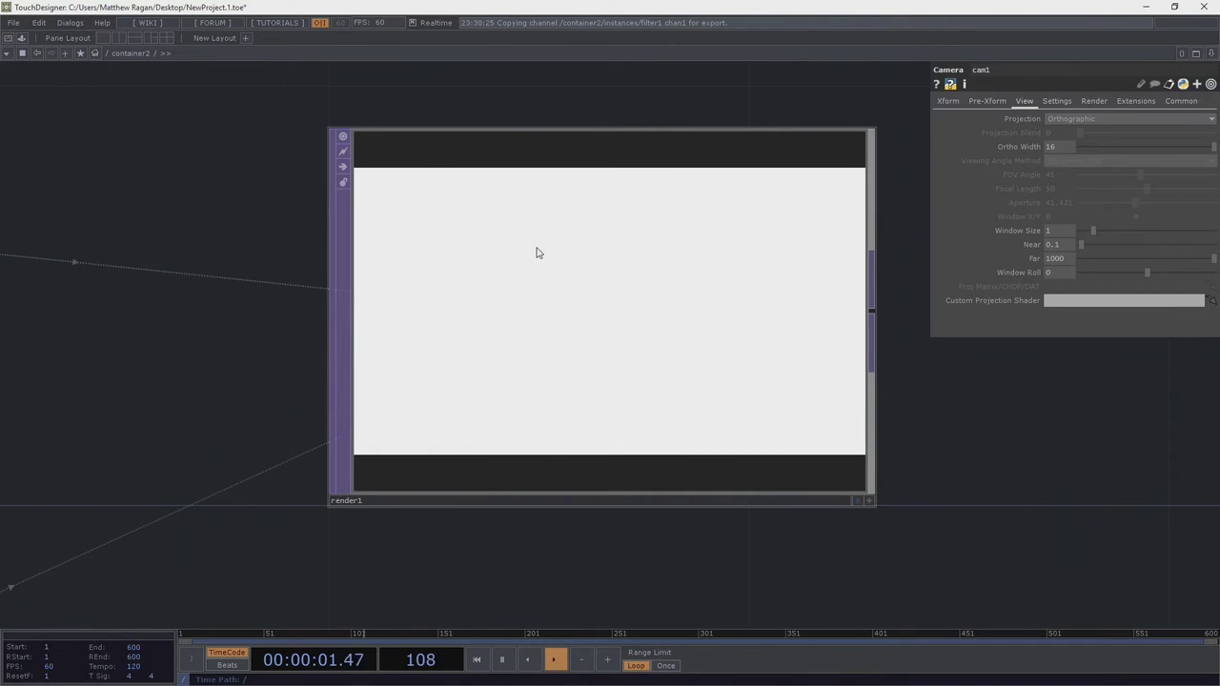
drag(166, 395, 290, 297)
middle_drag(289, 297, 551, 294)
drag(519, 331, 607, 234)
middle_drag(608, 234, 435, 344)
middle_drag(466, 278, 485, 238)
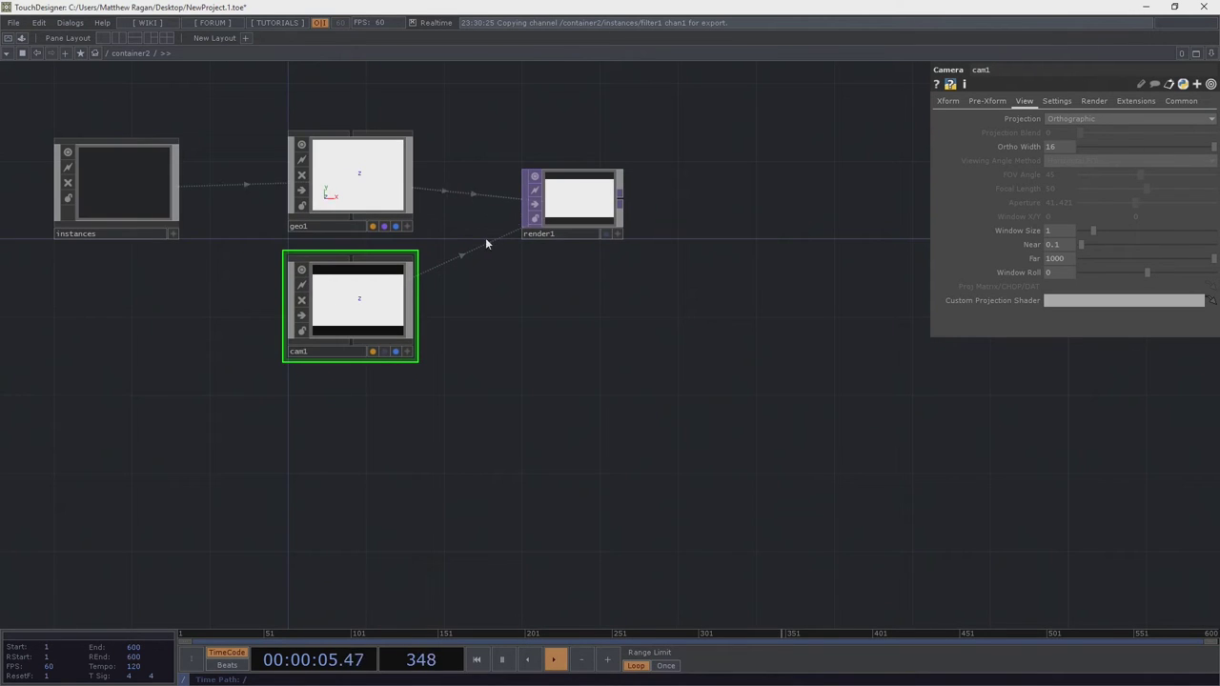
Move geo1 and cam1 down slightly together so that geo1 lines up with the instances component
drag(255, 263, 382, 297)
middle_drag(382, 298, 433, 267)
right_drag(592, 464, 469, 170)
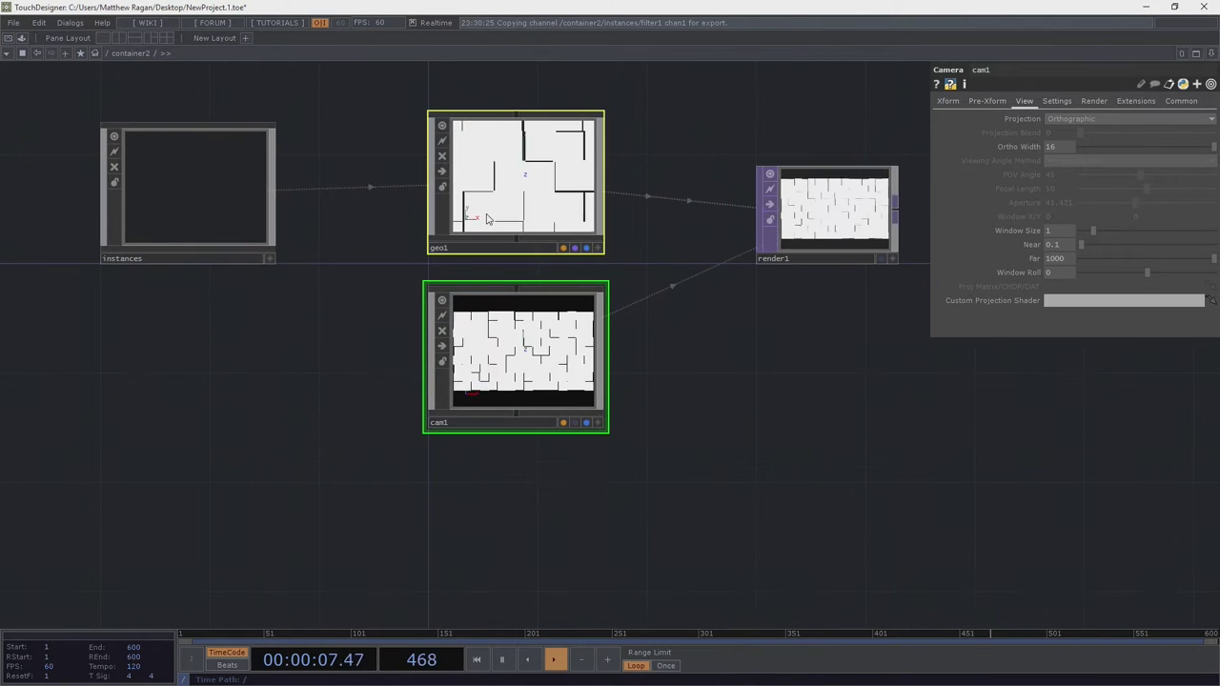
drag(493, 229, 504, 244)
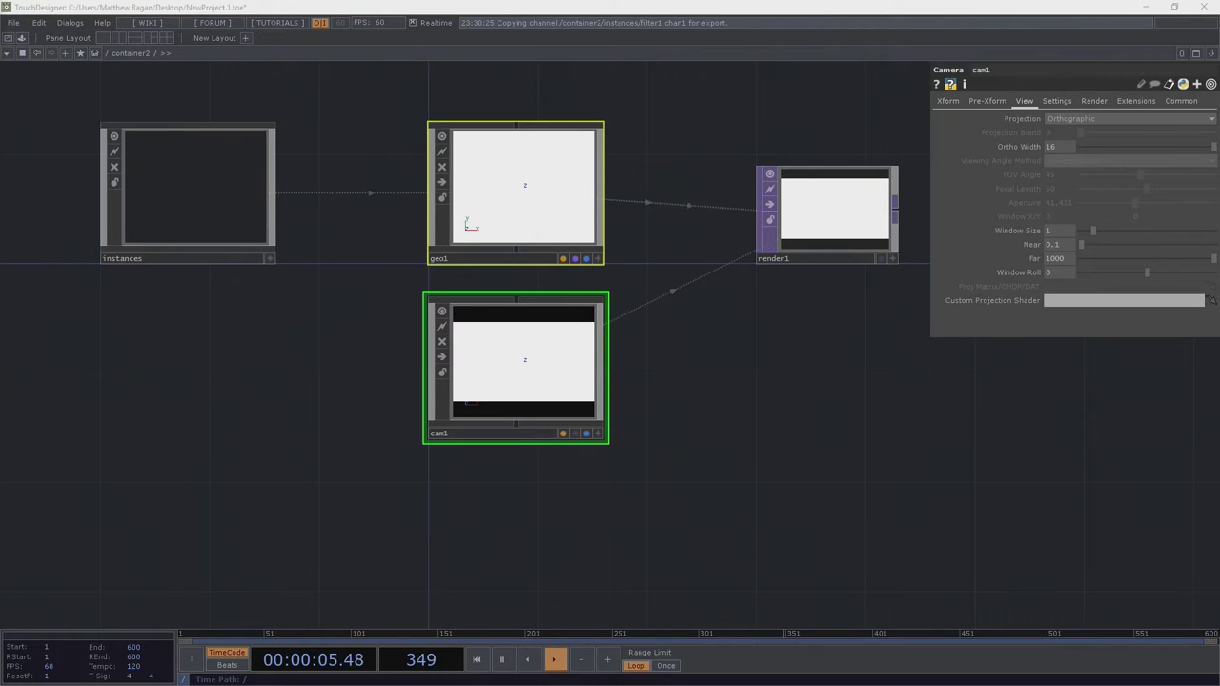
Add a Base COMP directly below instances, then move it and cam1 further down together
key(Tab)
text(base)
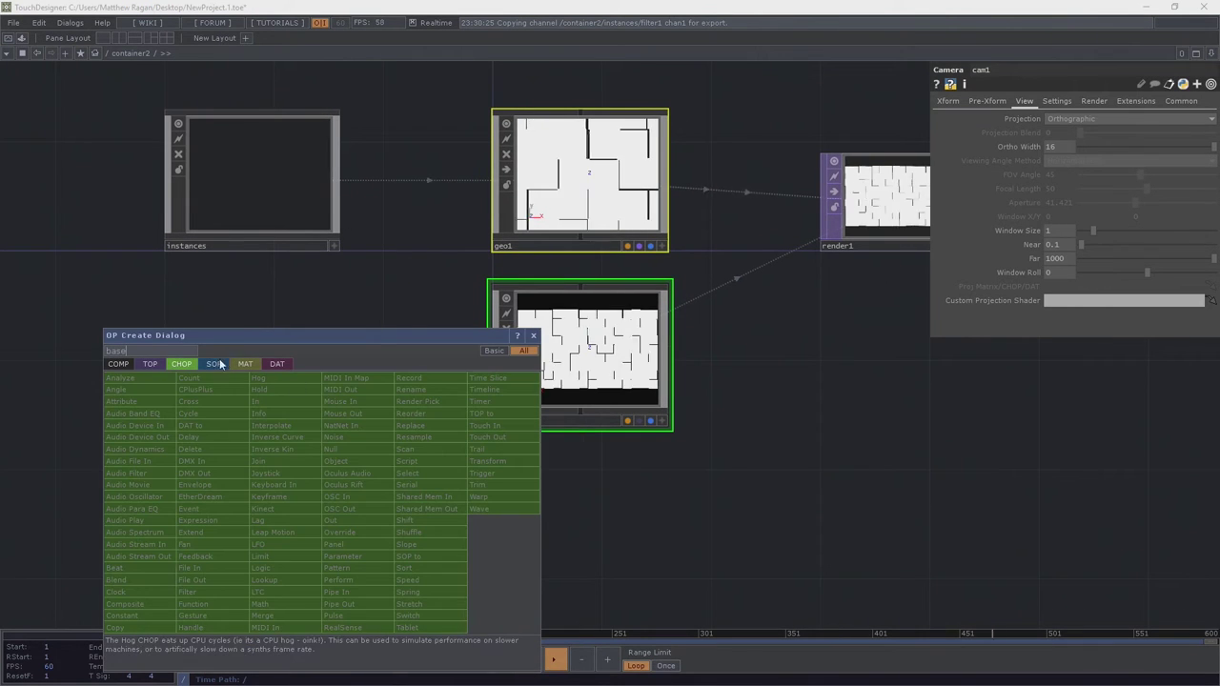
click(269, 404)
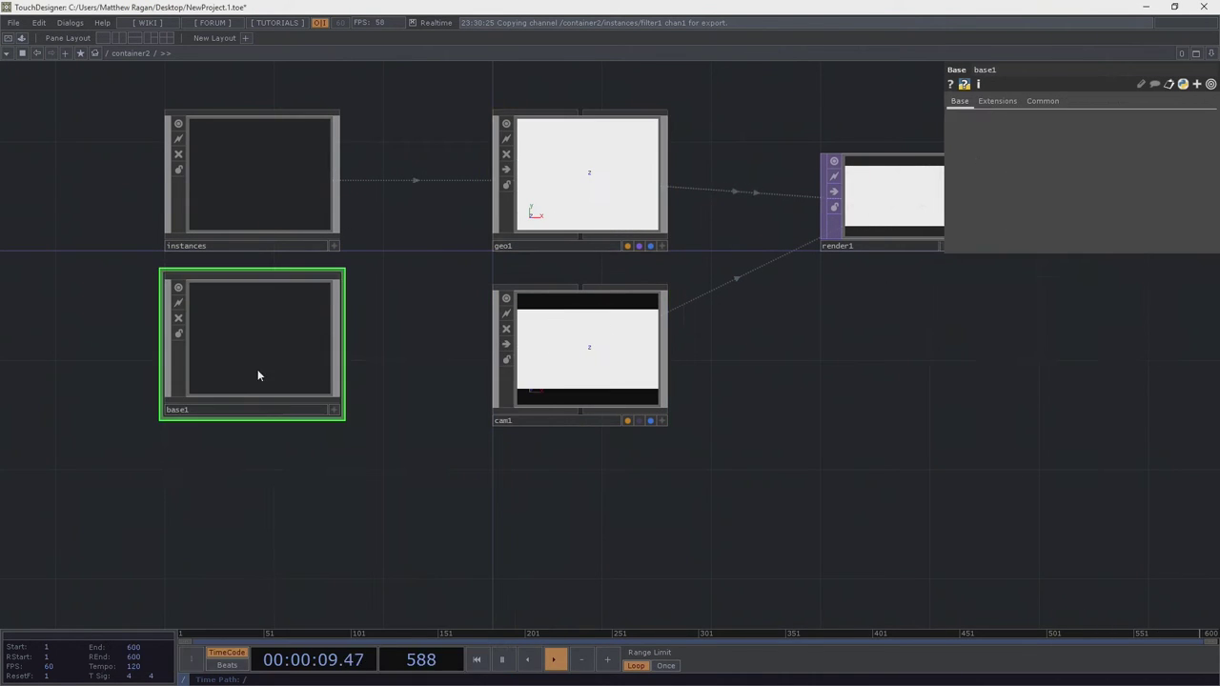
scroll(250, 380, up, 2)
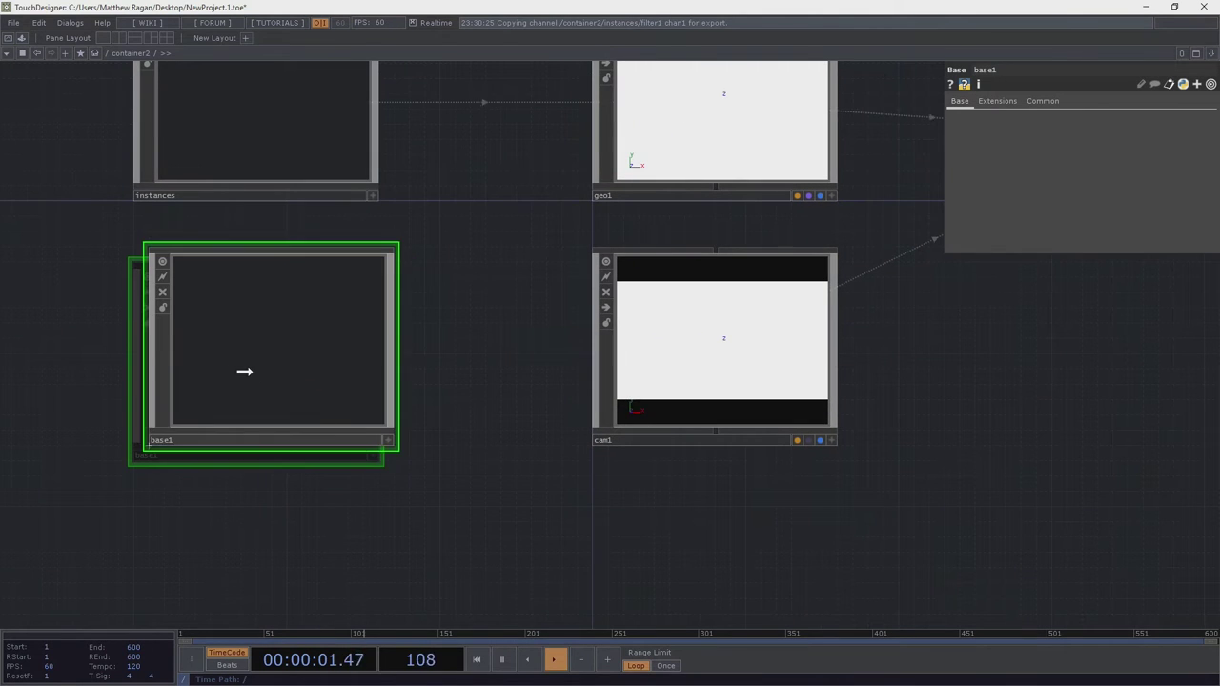
click(232, 365)
right_drag(626, 514, 289, 330)
drag(234, 345, 239, 405)
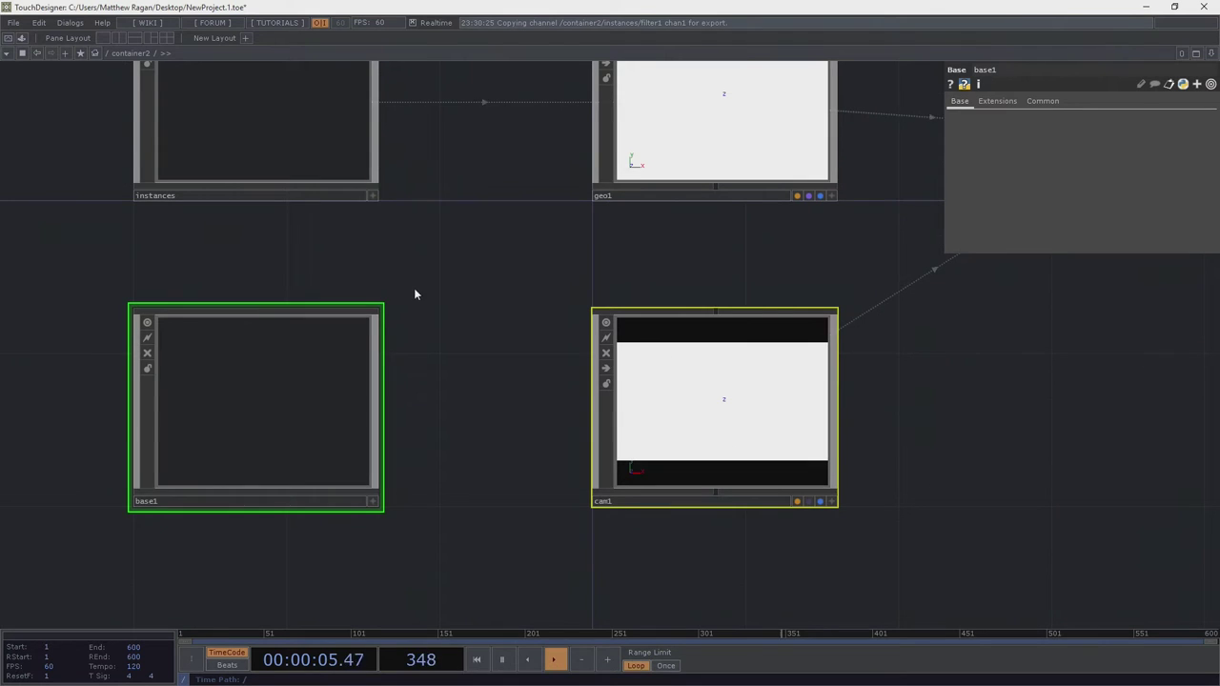
drag(413, 291, 336, 365)
drag(988, 351, 563, 428)
scroll(687, 221, up, 3)
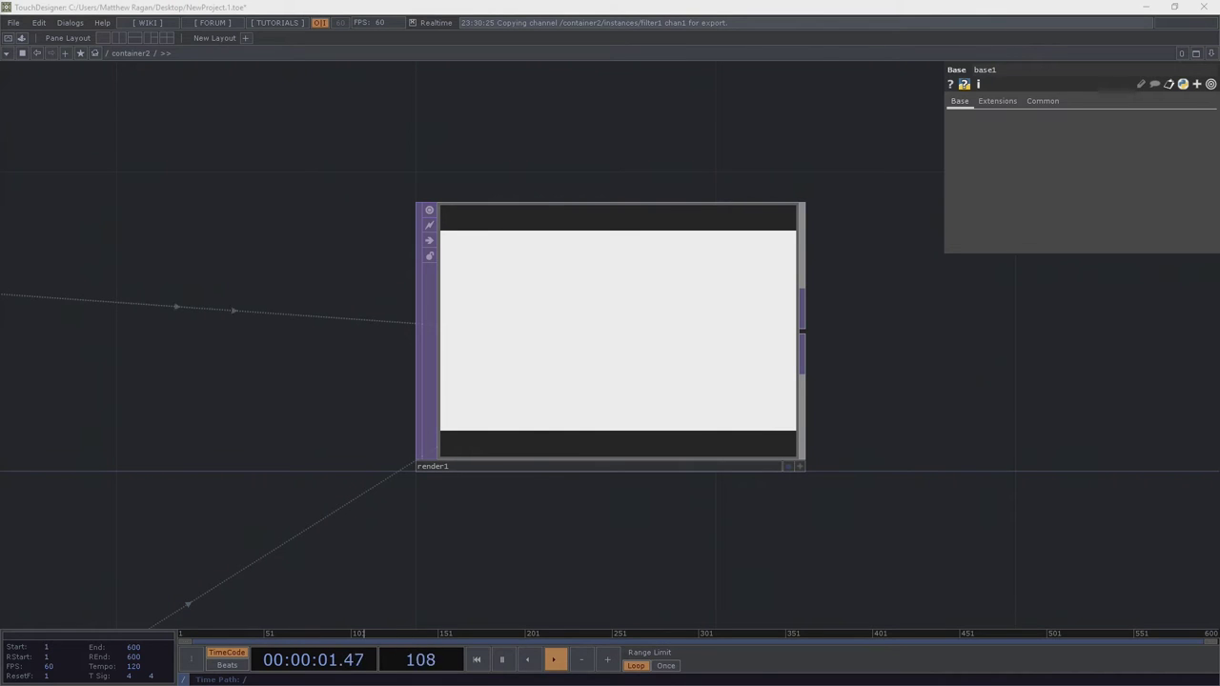
drag(110, 473, 761, 206)
scroll(762, 206, down, 3)
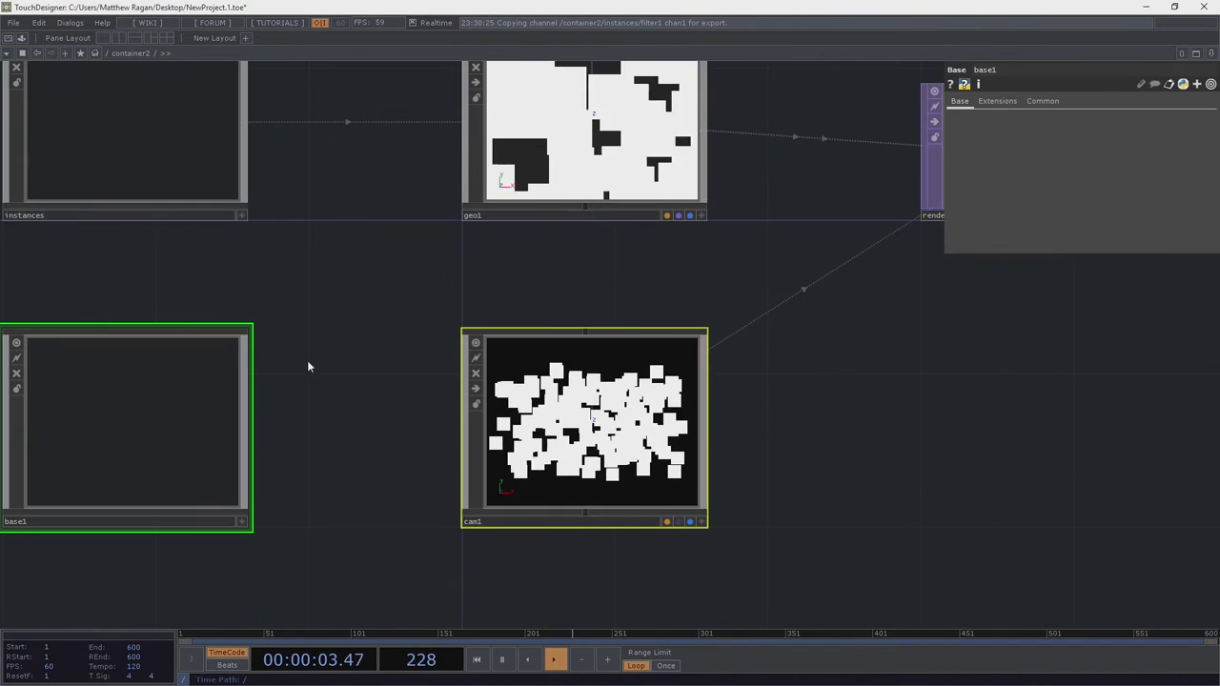
Enter the base1 component and place a Table DAT in its empty network
drag(306, 361, 636, 331)
scroll(539, 382, up, 5)
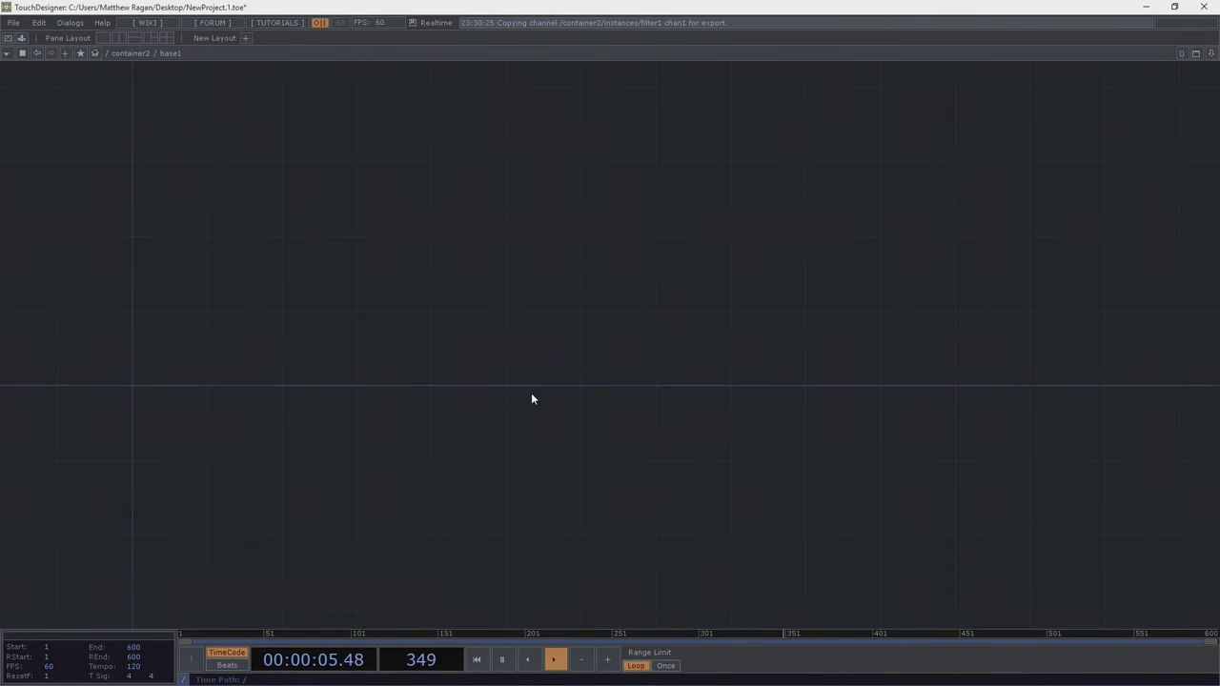
key(Tab)
text(ta)
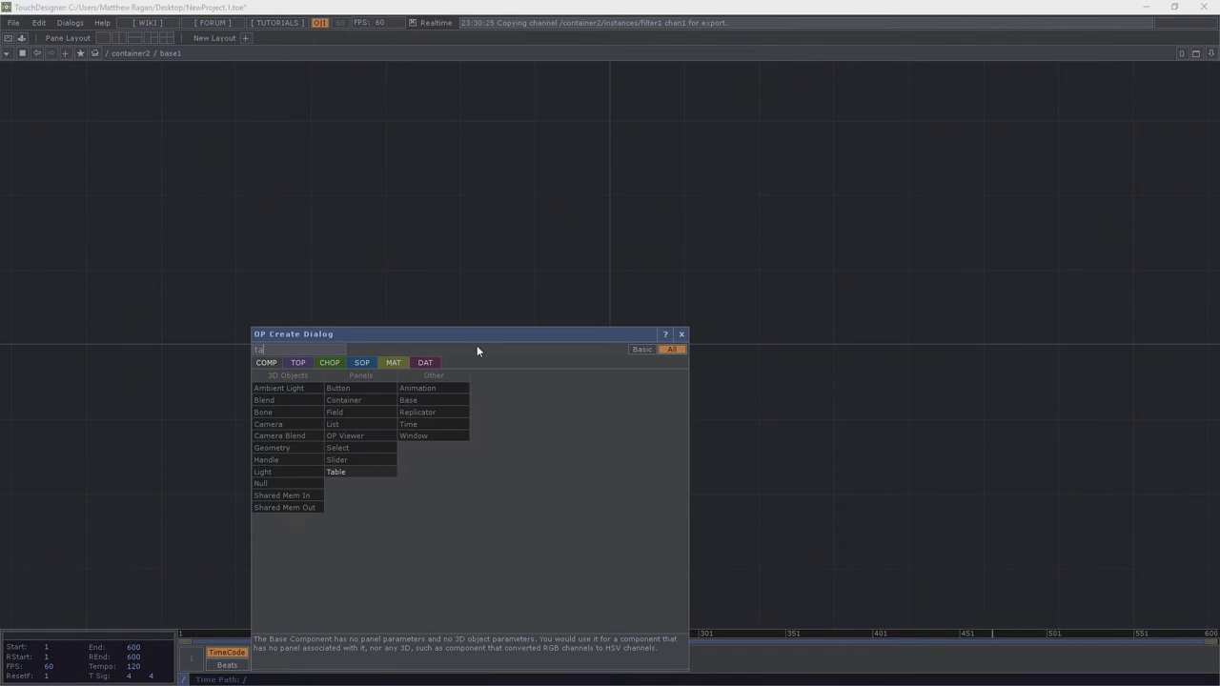
click(429, 361)
click(355, 626)
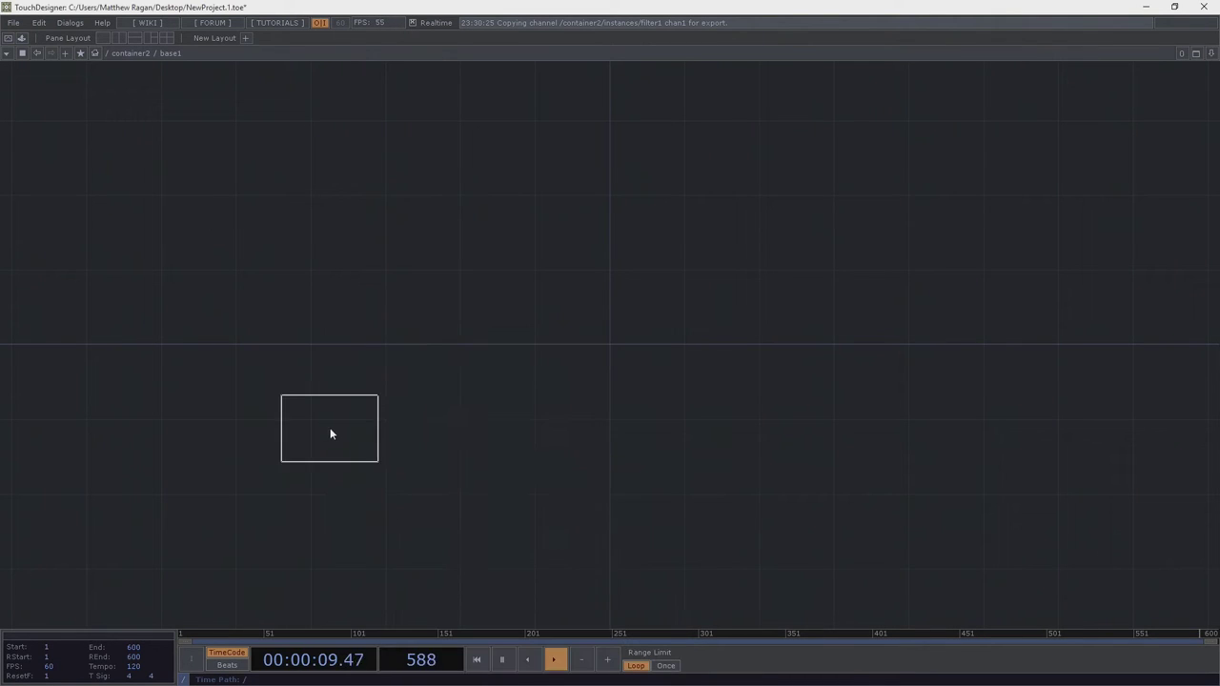
click(330, 430)
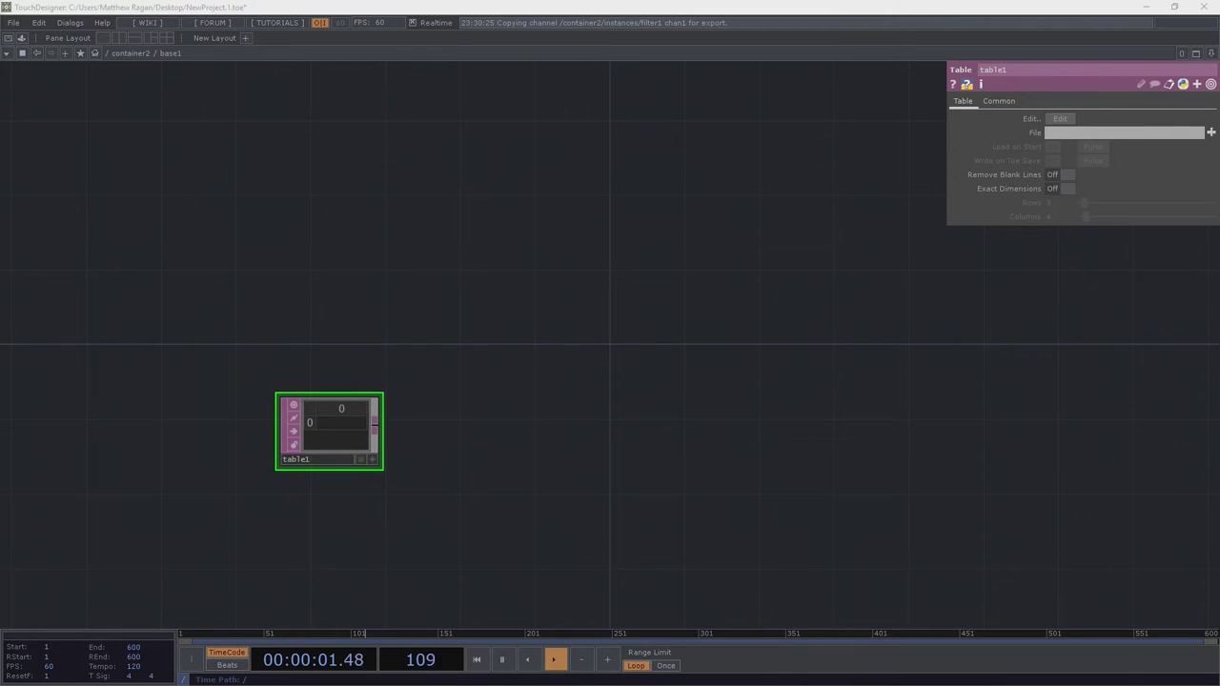
drag(358, 247, 379, 235)
scroll(513, 271, up, 3)
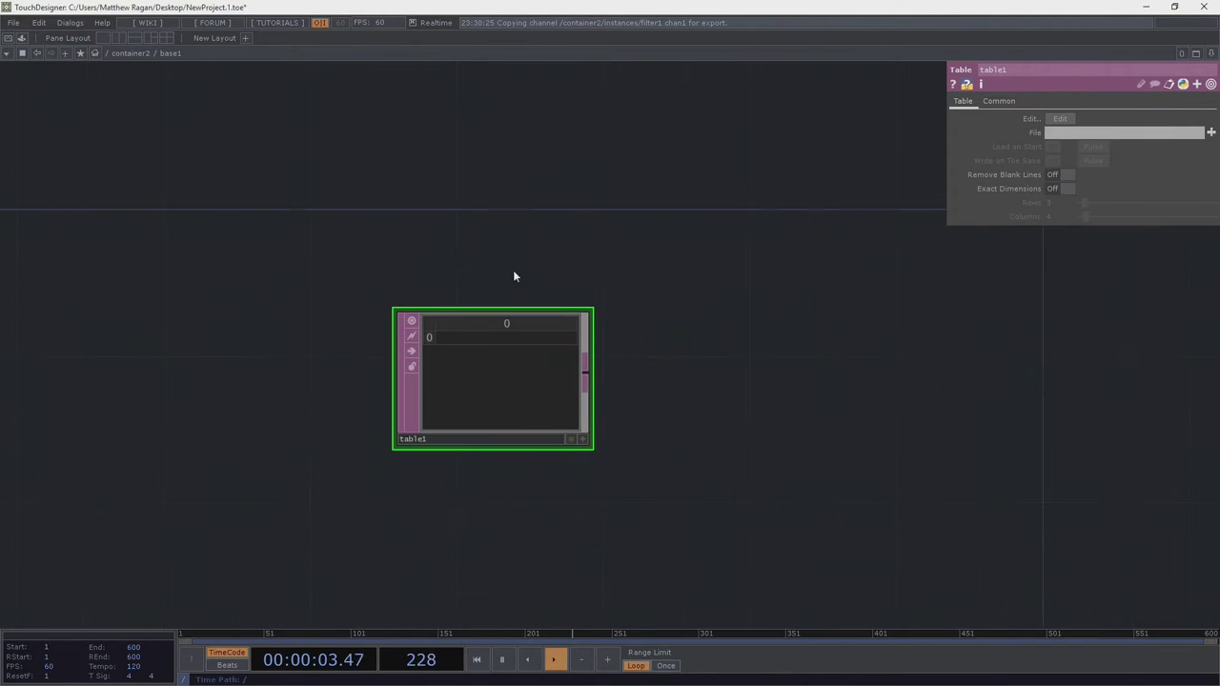
scroll(638, 462, down, 3)
drag(543, 417, 423, 371)
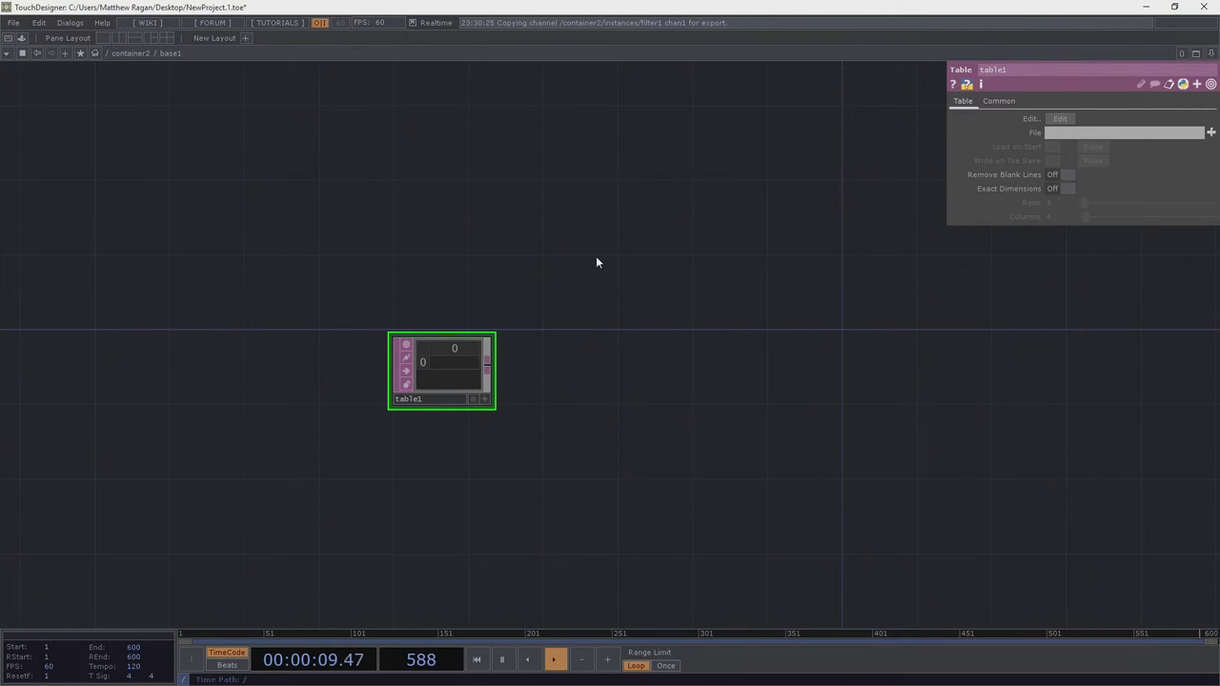
drag(596, 261, 543, 254)
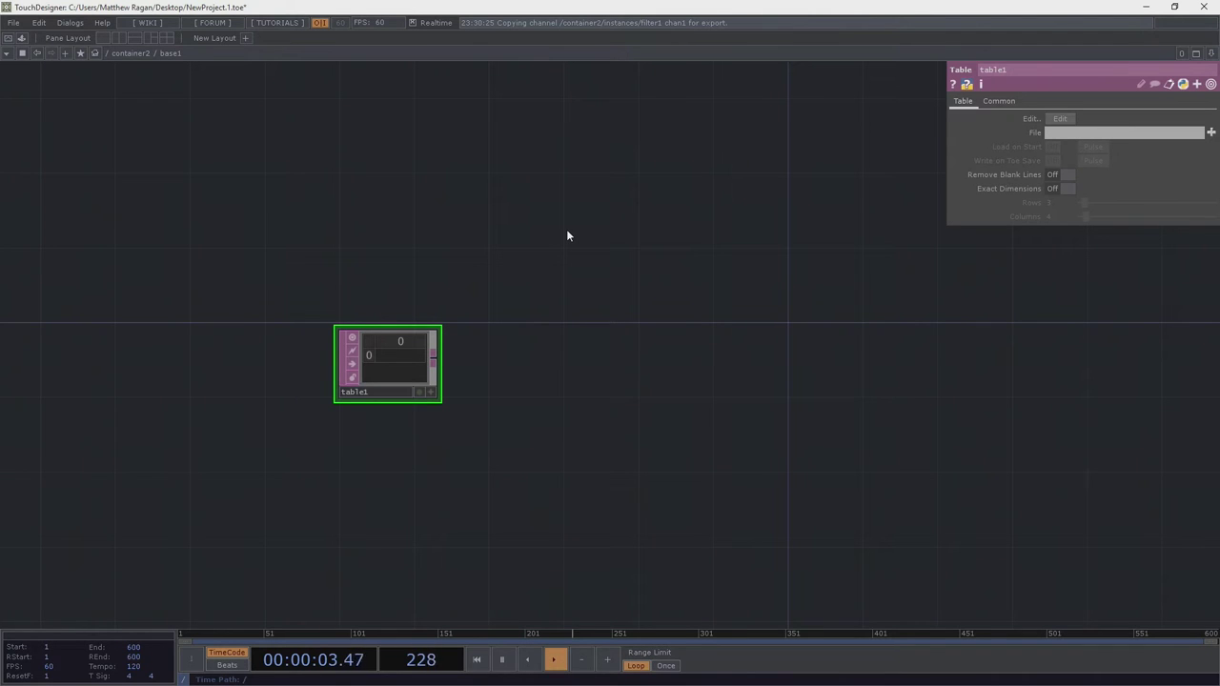
scroll(618, 253, down, 5)
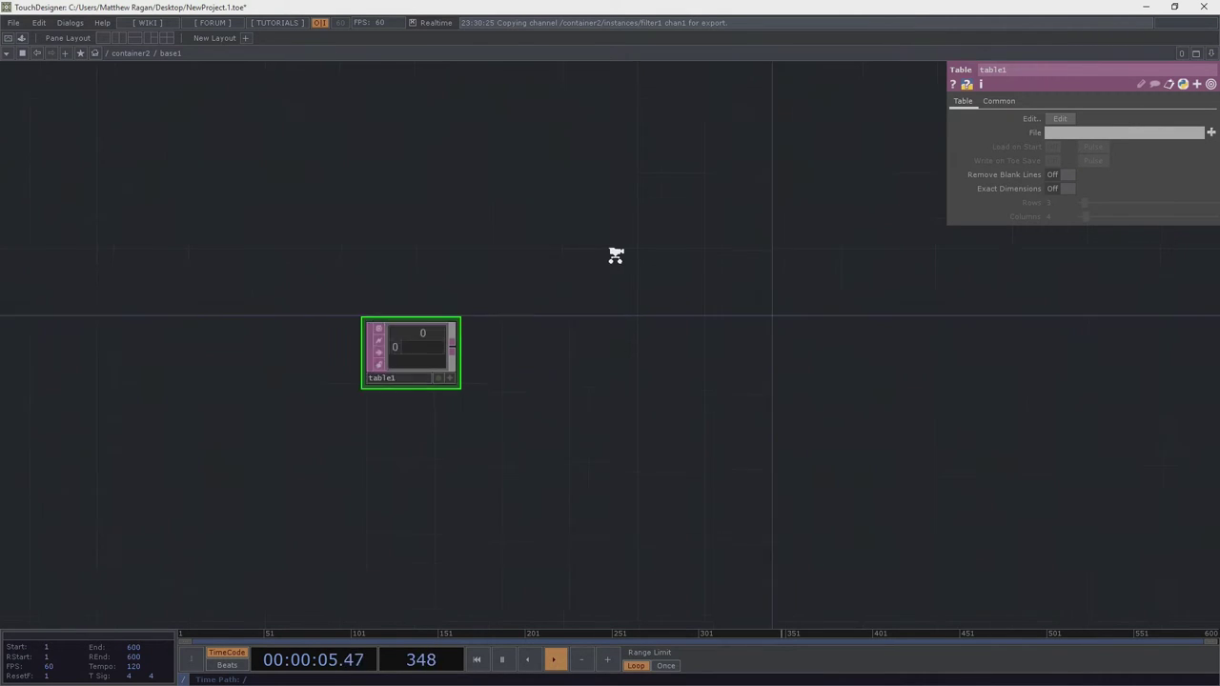
Go back up to container2 and examine geo1's second page of instancing parameters, down to Instance Textures and Texture Index
drag(936, 499, 585, 422)
scroll(554, 397, down, 3)
scroll(555, 398, down, 3)
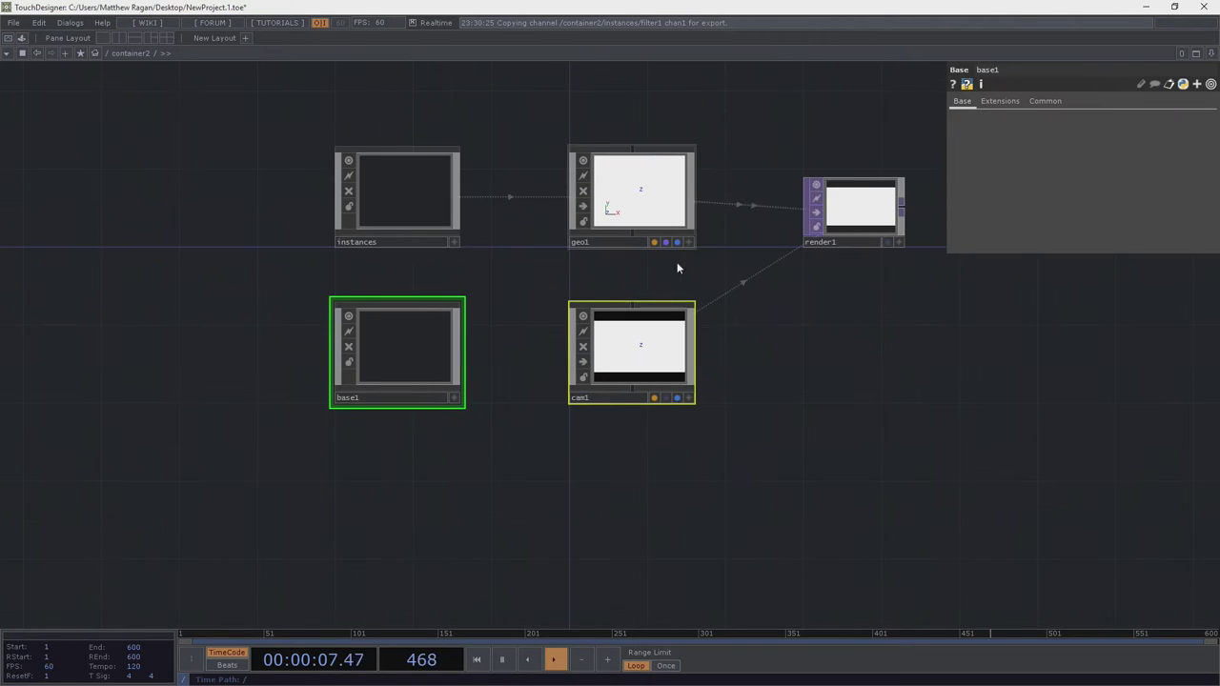
click(668, 234)
click(1025, 100)
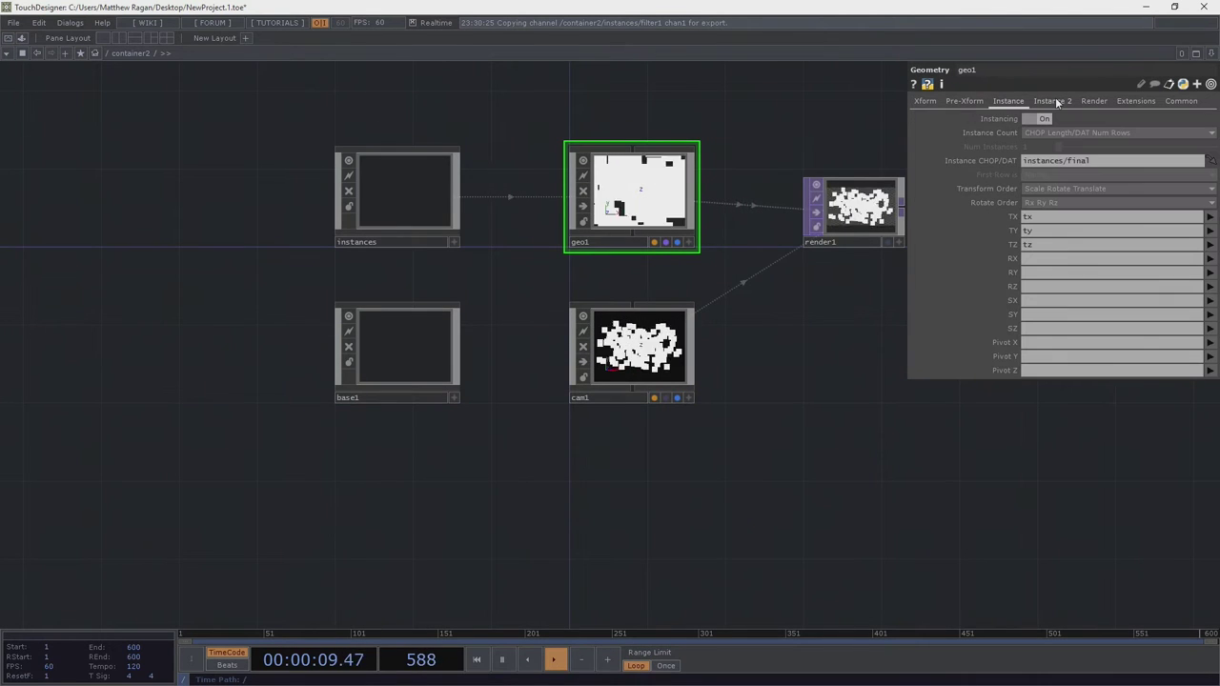
click(1051, 100)
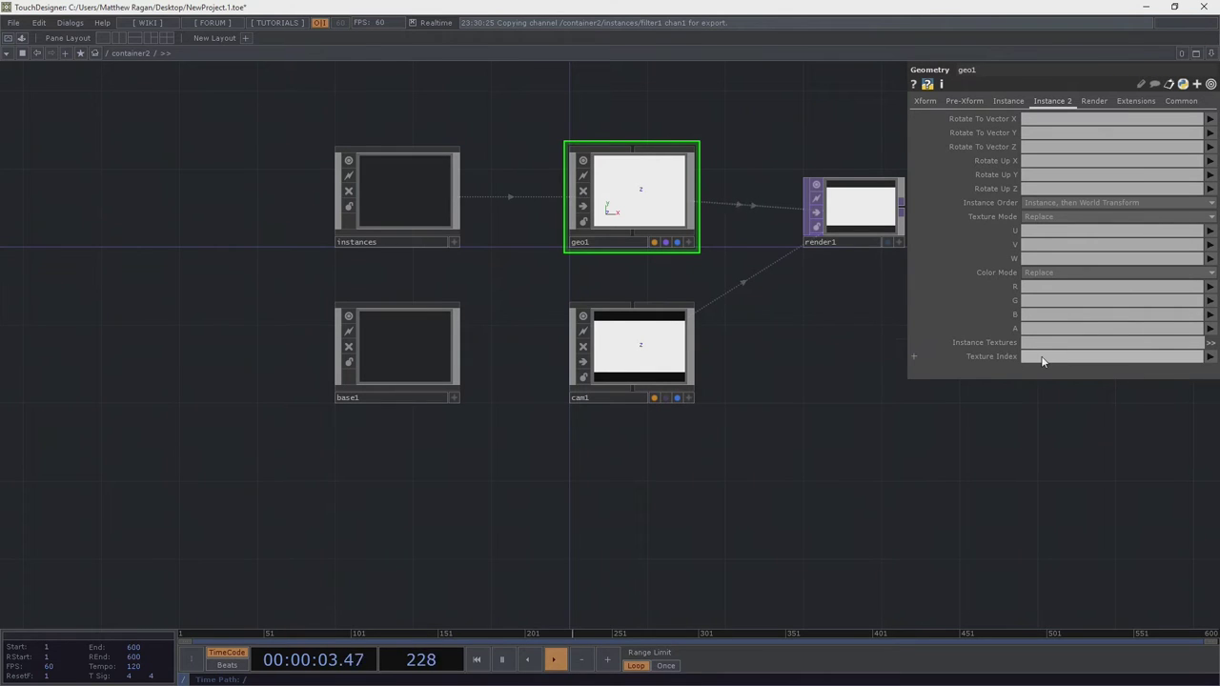
drag(517, 403, 624, 394)
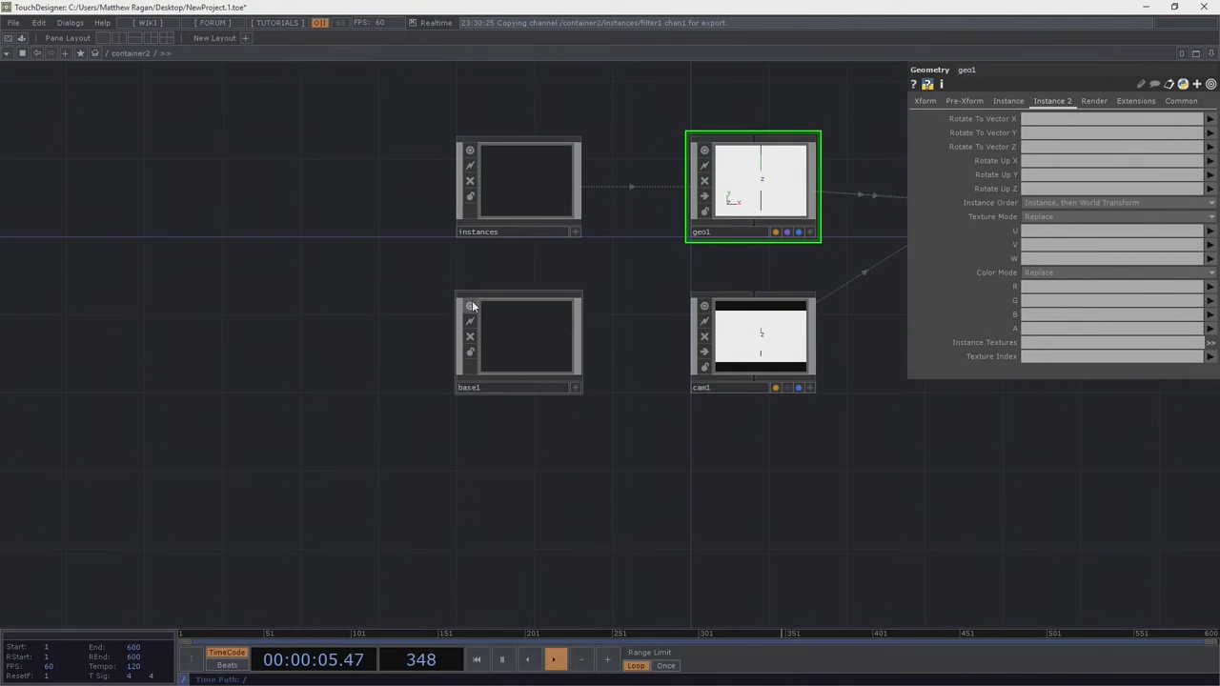
Enter base1 and give table1 exact dimensions, with 1 column and the expression 16 * 9 for its rows
double_click(509, 329)
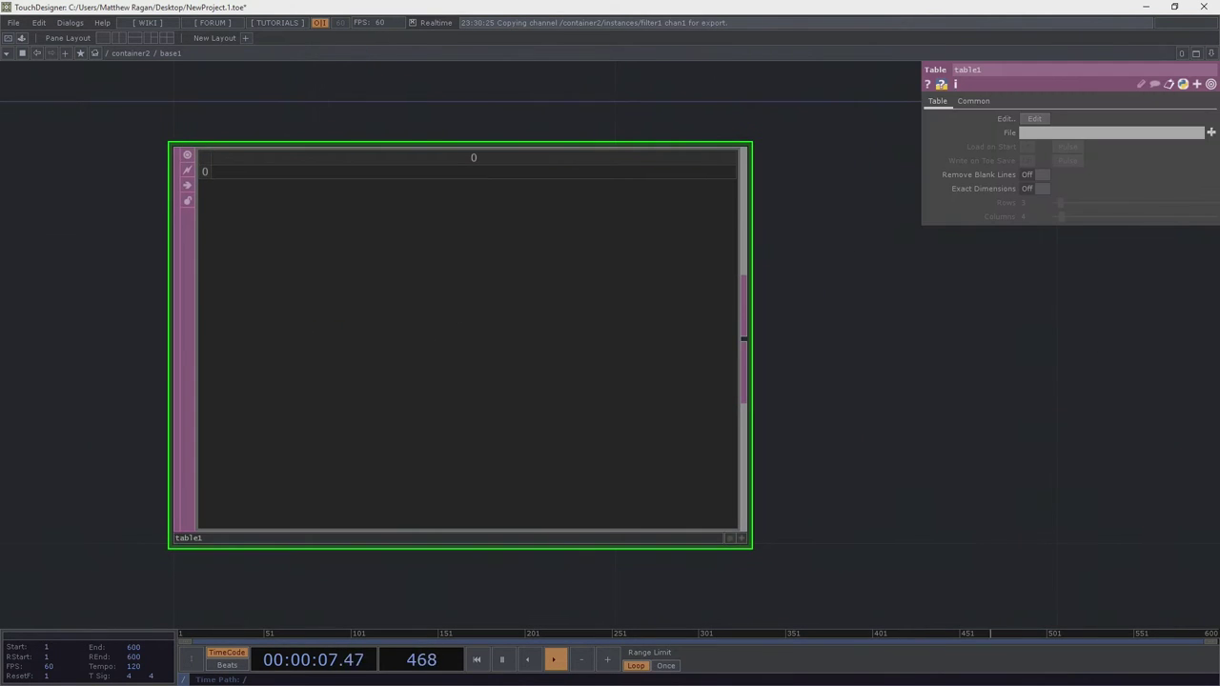
scroll(528, 270, down, 5)
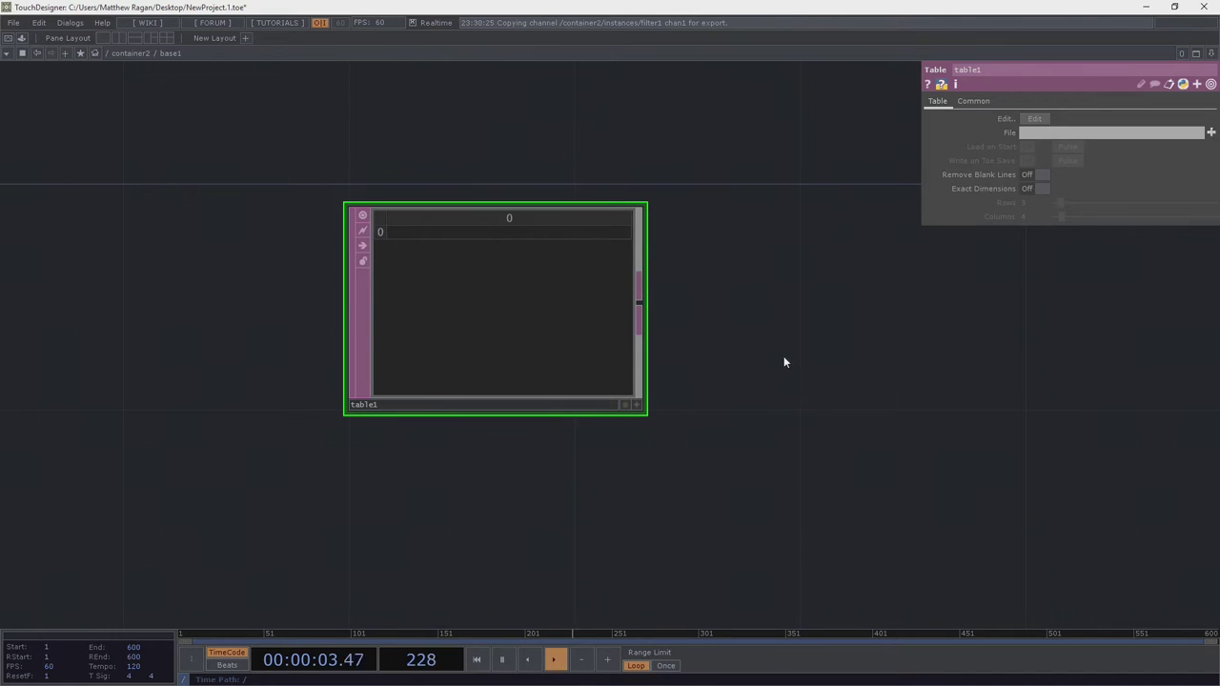
click(1028, 190)
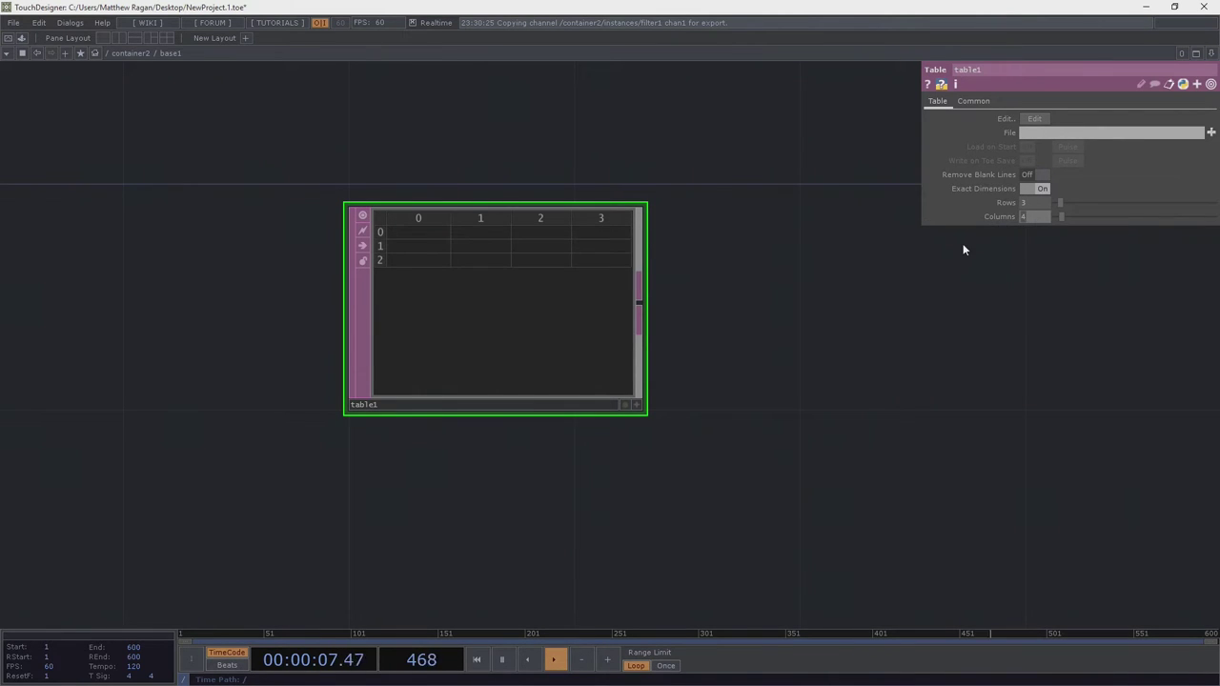
text(1)
key(Return)
click(1004, 203)
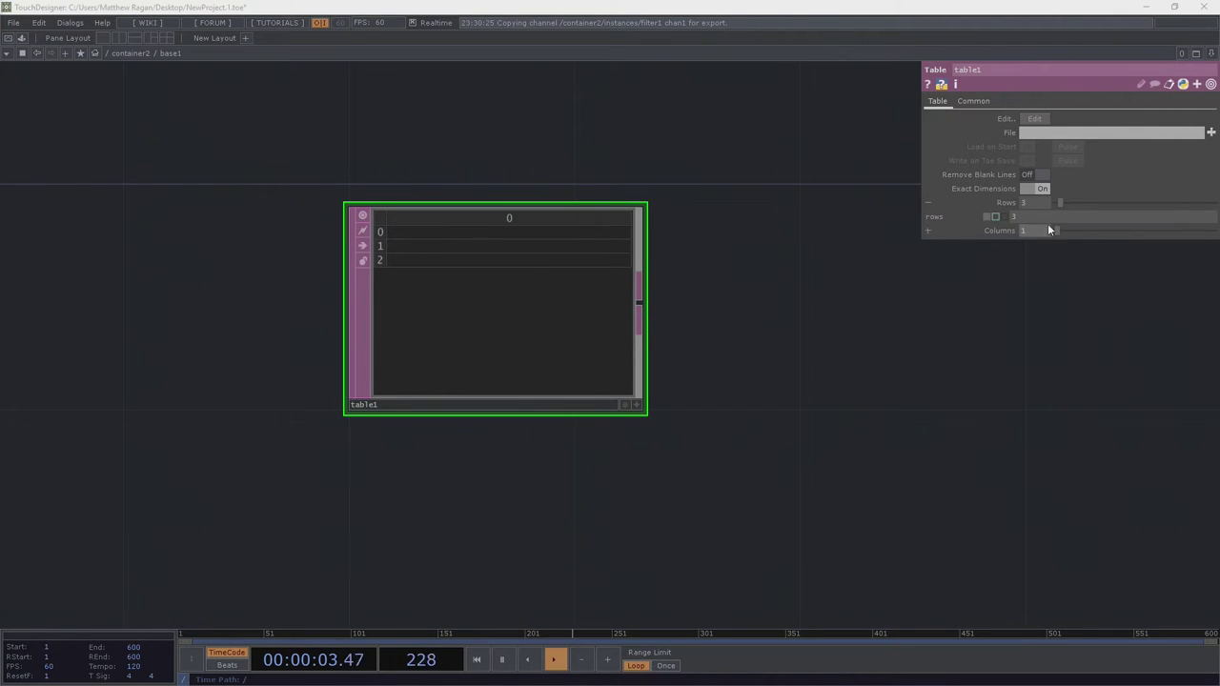
text(16 * 9)
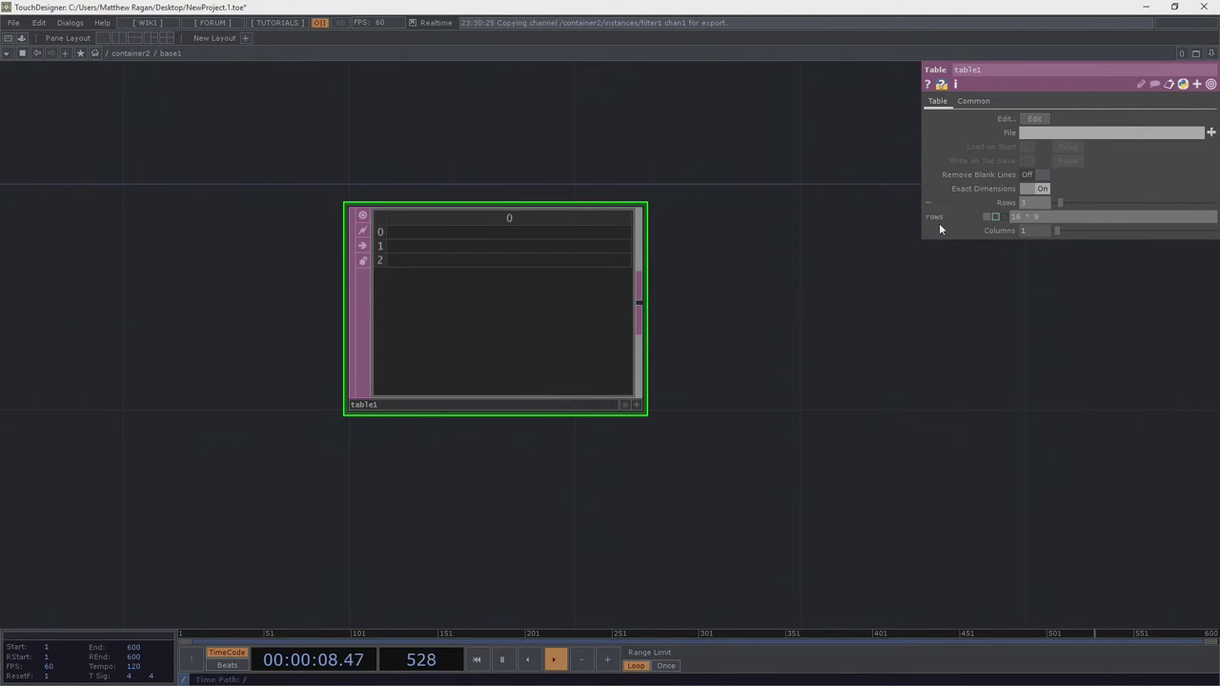
key(Return)
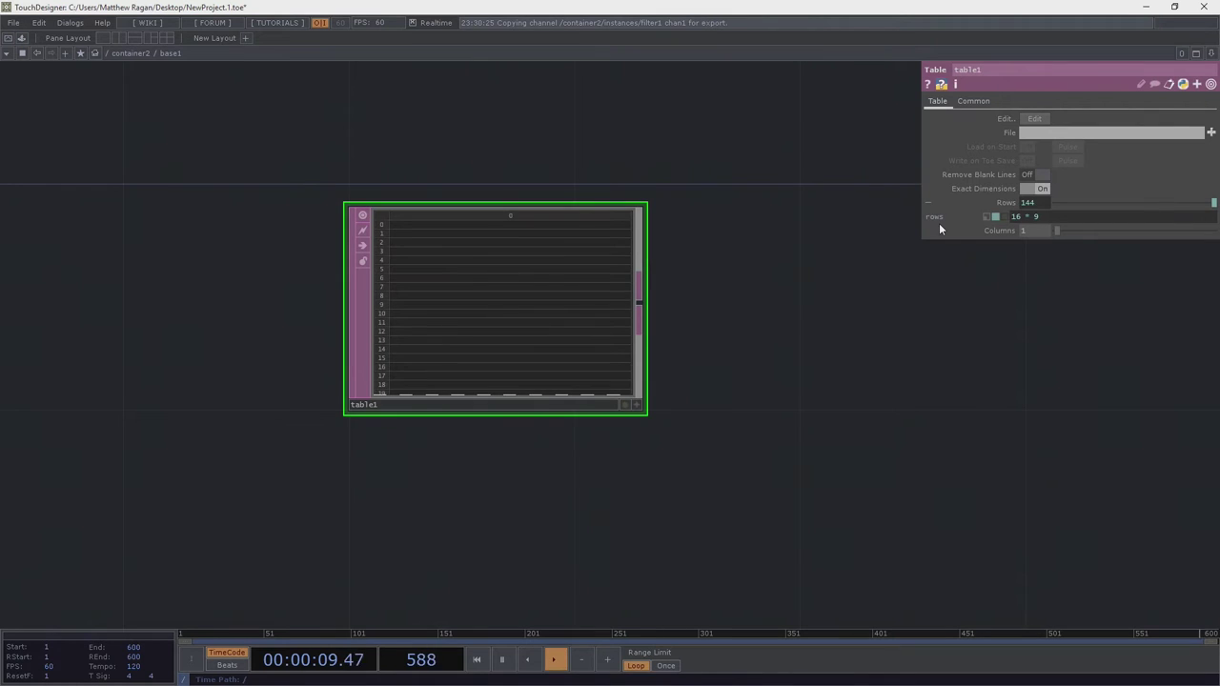
Go into the instances component and check the number of points in grid1 from its operator info
scroll(748, 348, down, 4)
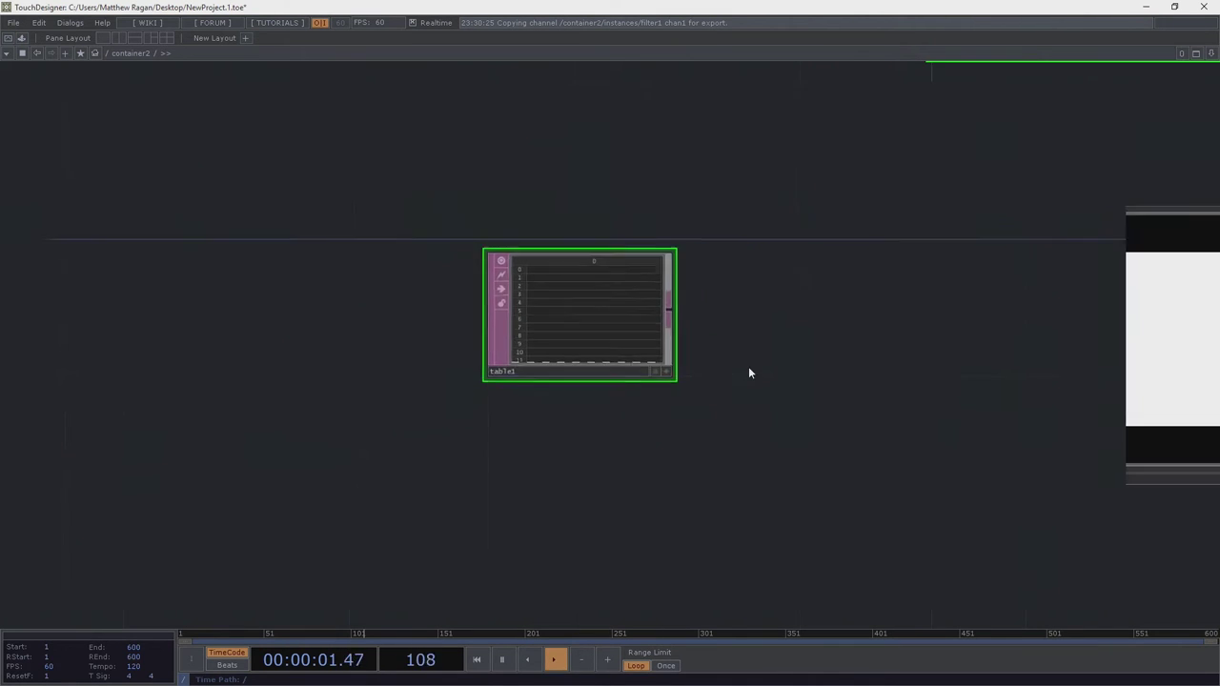
drag(715, 343, 477, 215)
scroll(483, 221, down, 4)
drag(476, 95, 497, 350)
scroll(460, 314, up, 6)
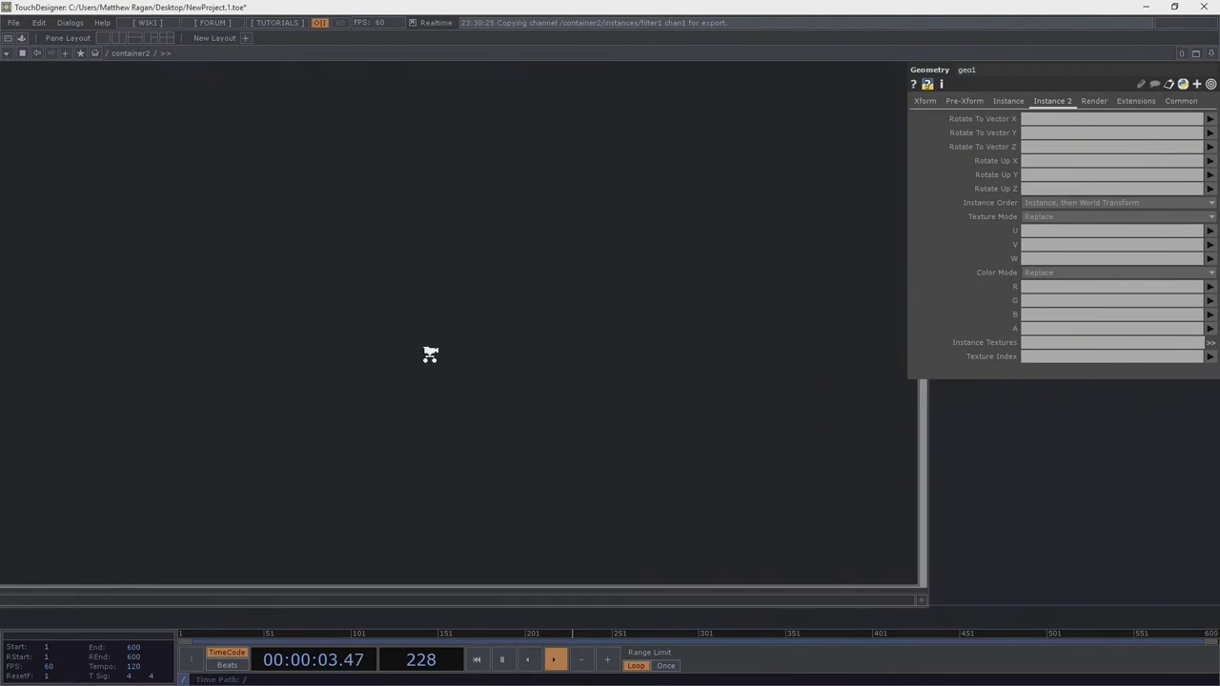
scroll(267, 362, up, 5)
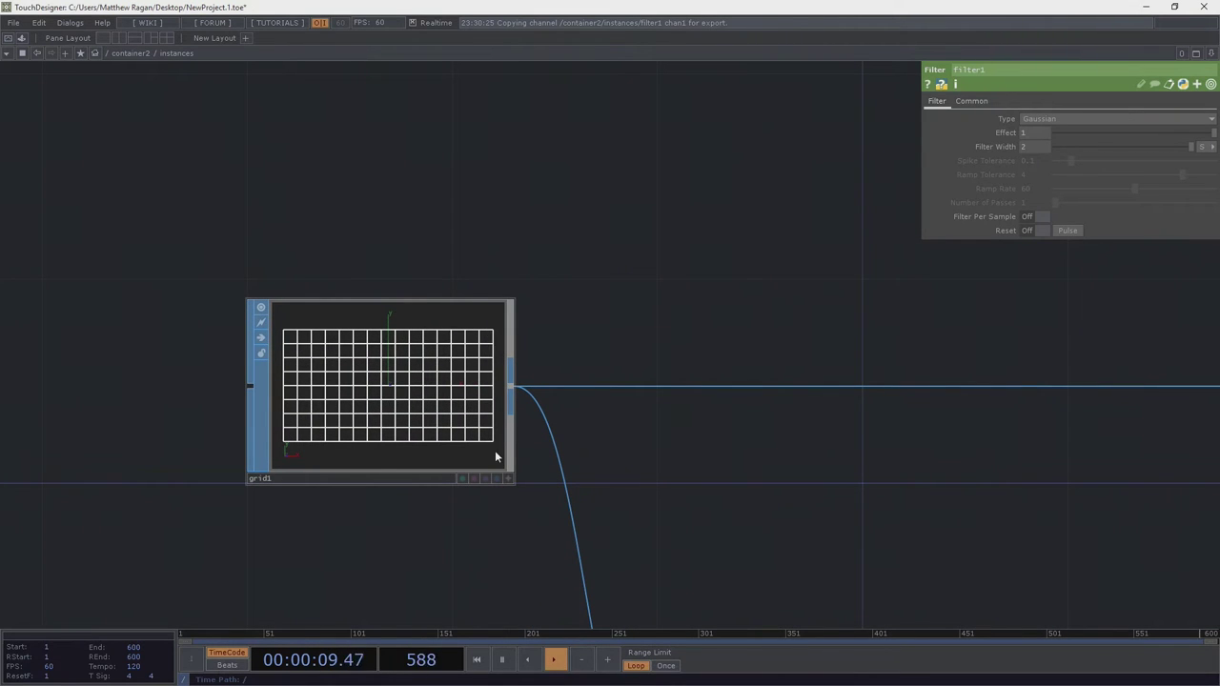
scroll(425, 232, down, 5)
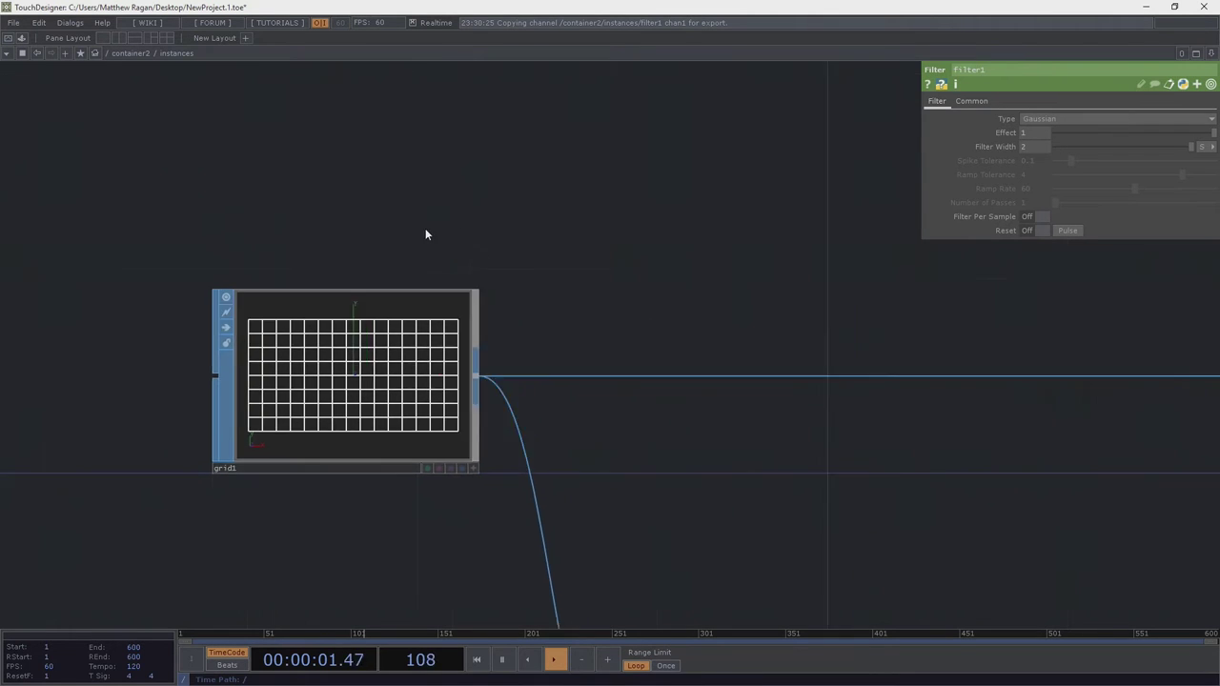
scroll(298, 277, up, 5)
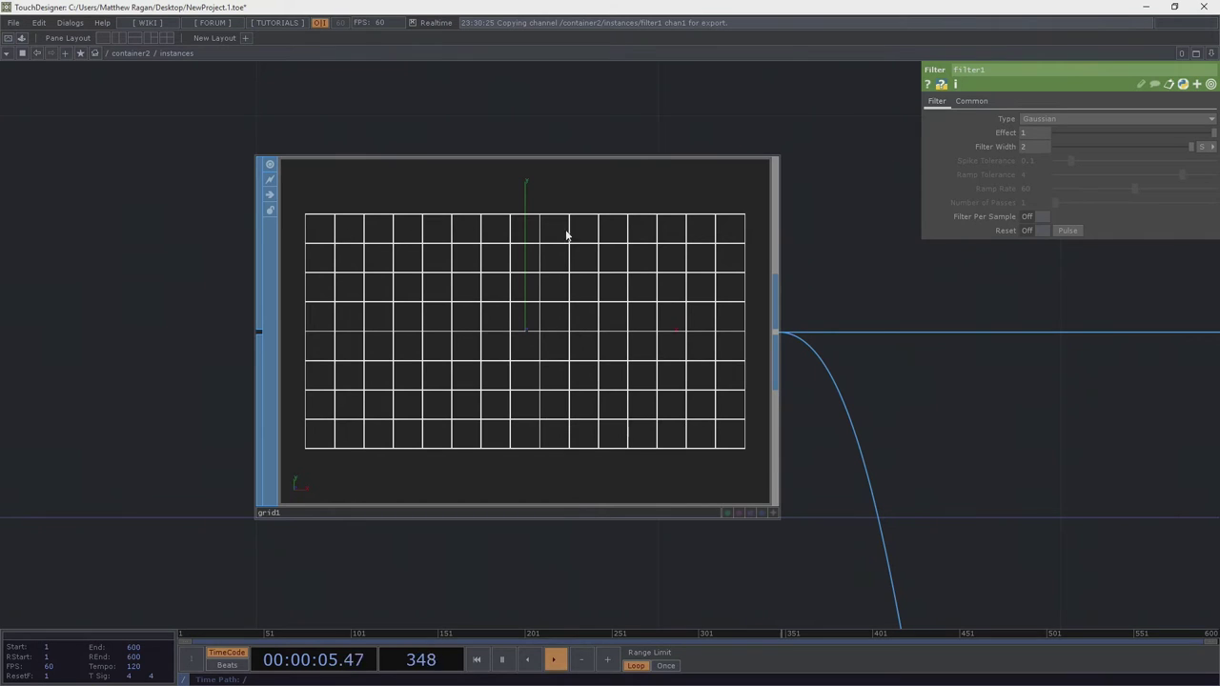
scroll(390, 281, down, 5)
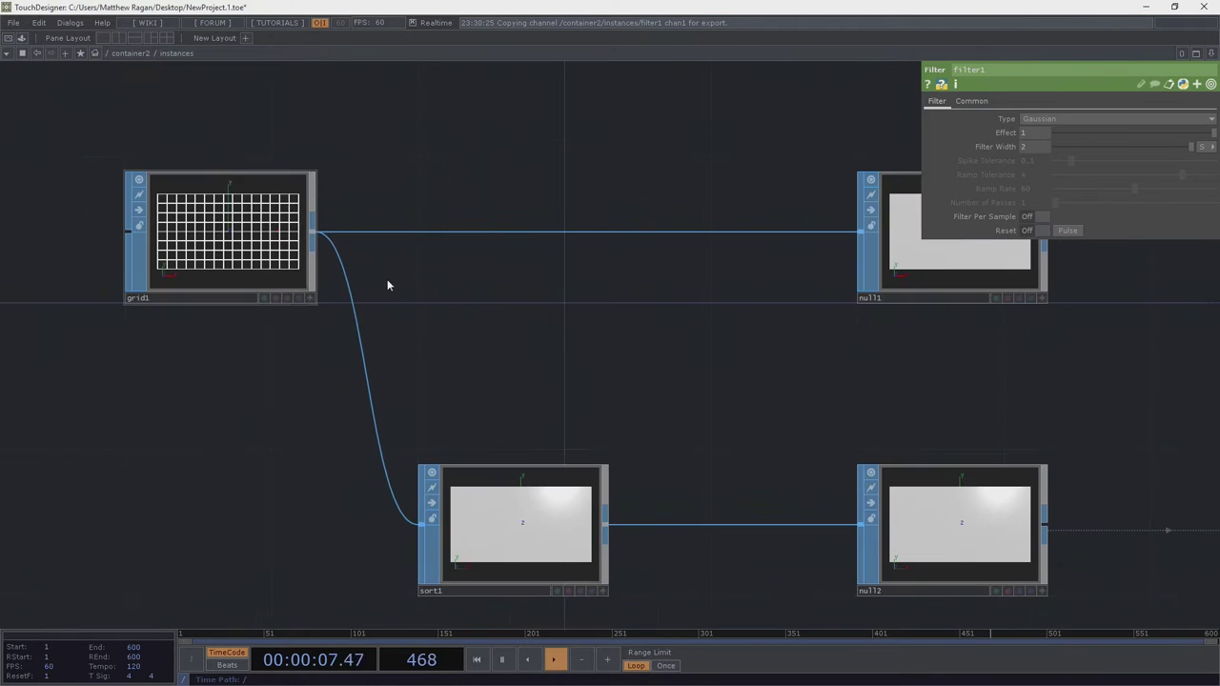
middle_click(233, 244)
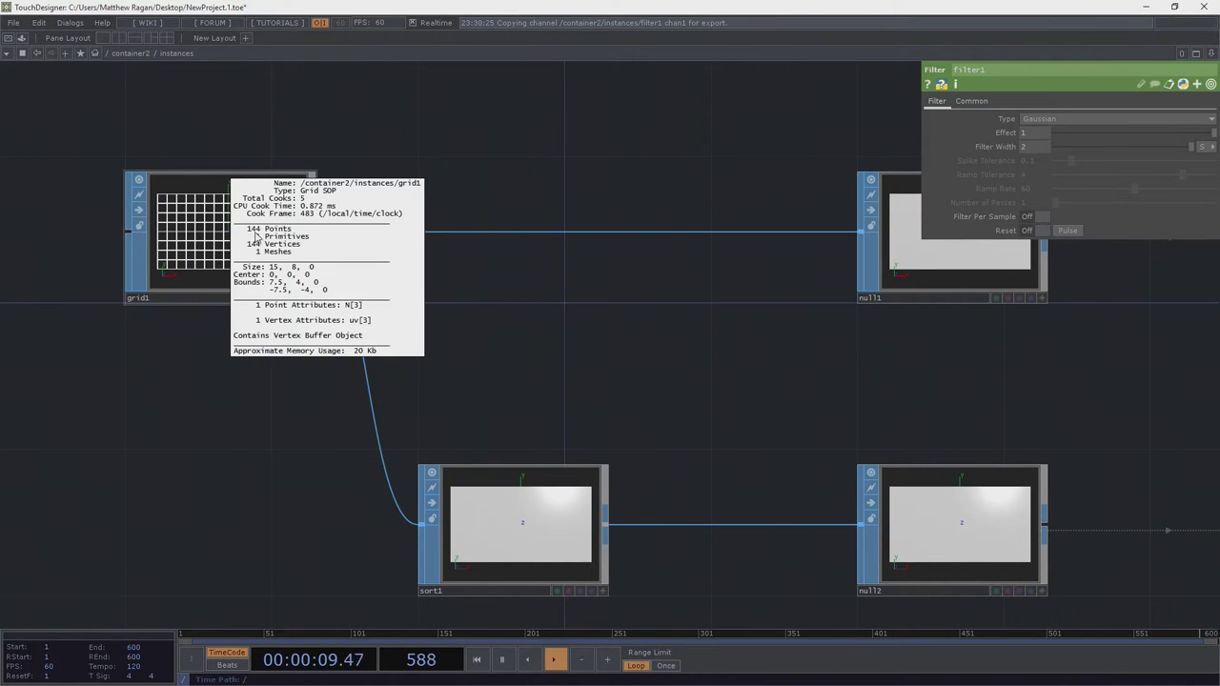
Return to base1 and compare table1's rows expression with the point count of grid1
key(u)
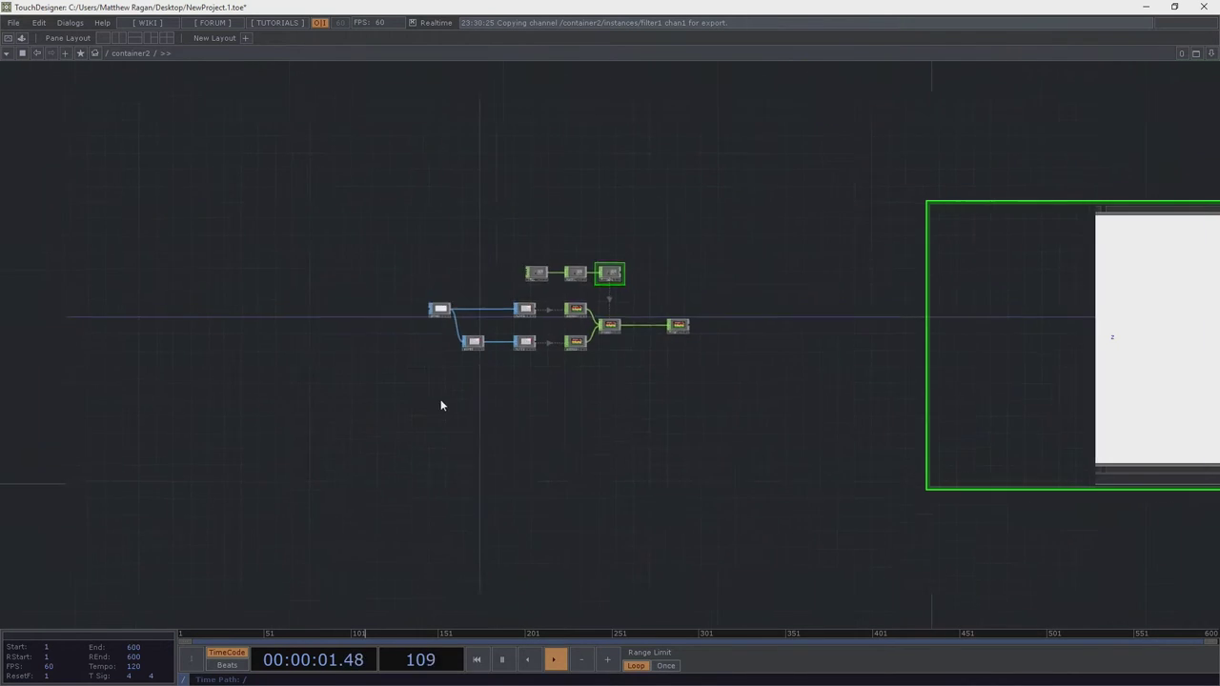
key(i)
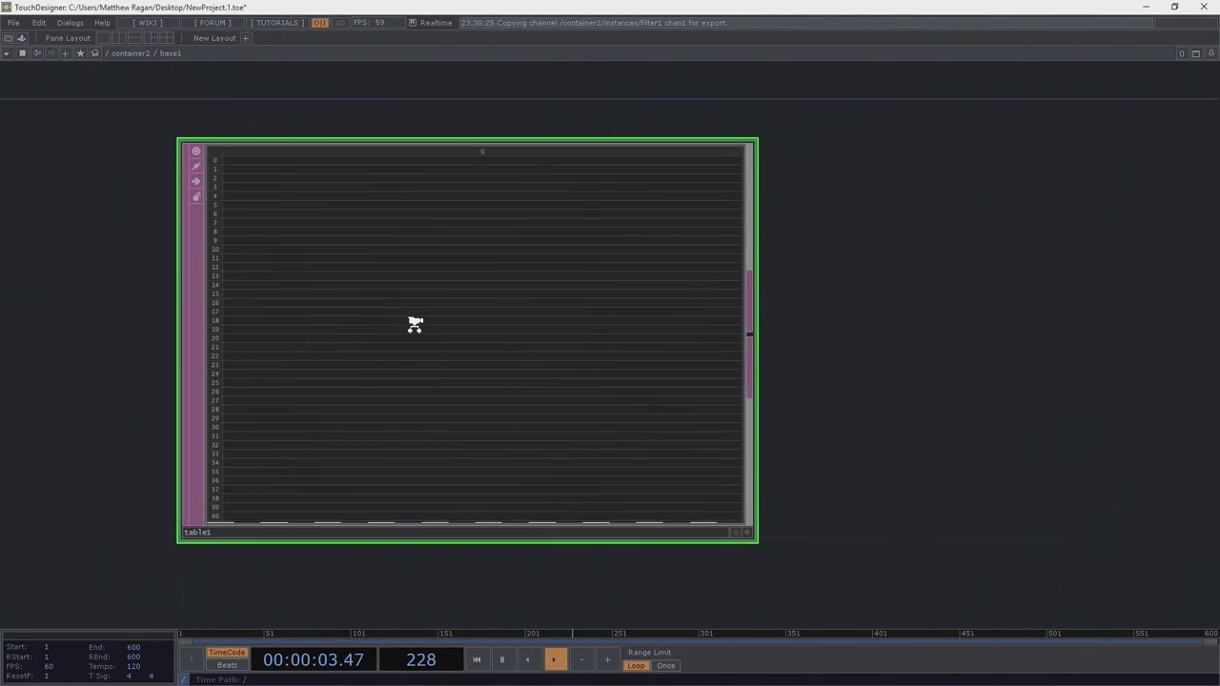
drag(413, 518, 520, 374)
scroll(519, 374, up, 2)
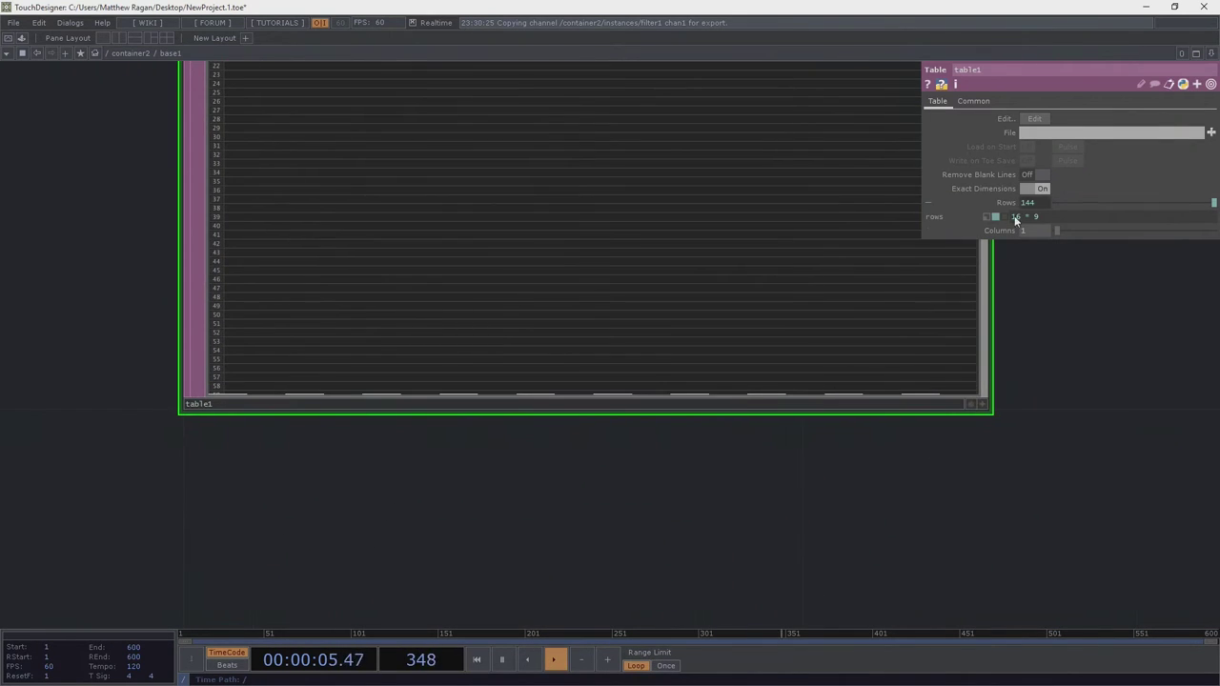
scroll(681, 368, down, 5)
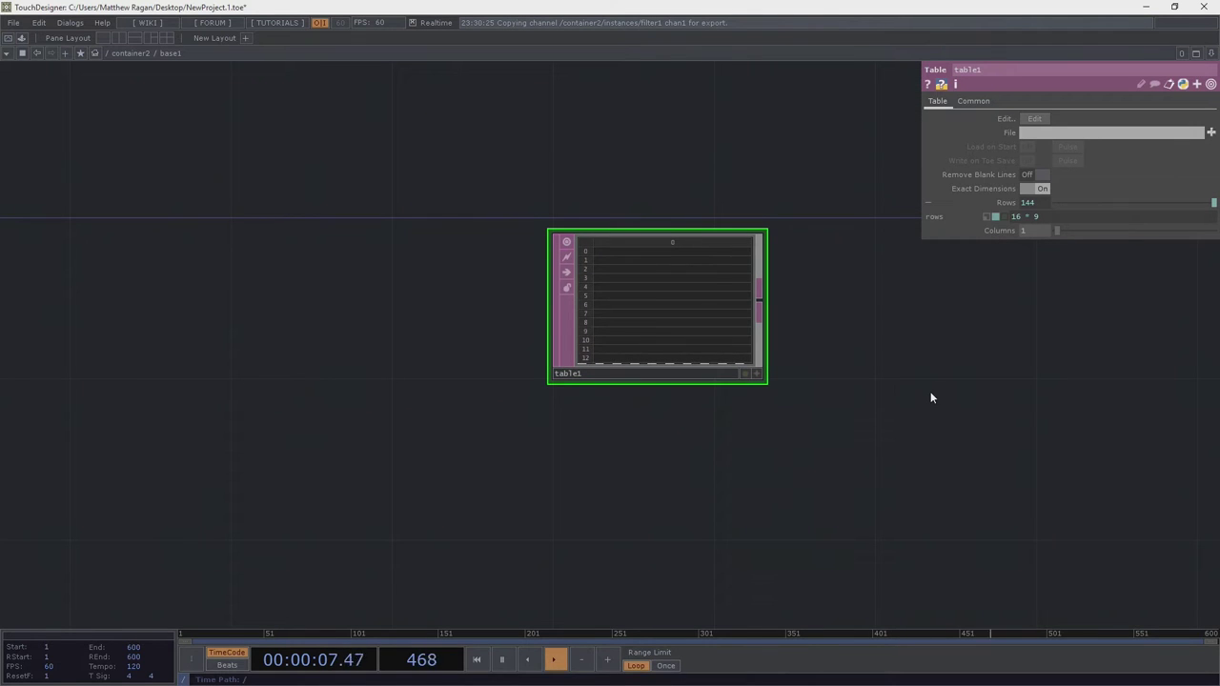
drag(813, 318, 757, 328)
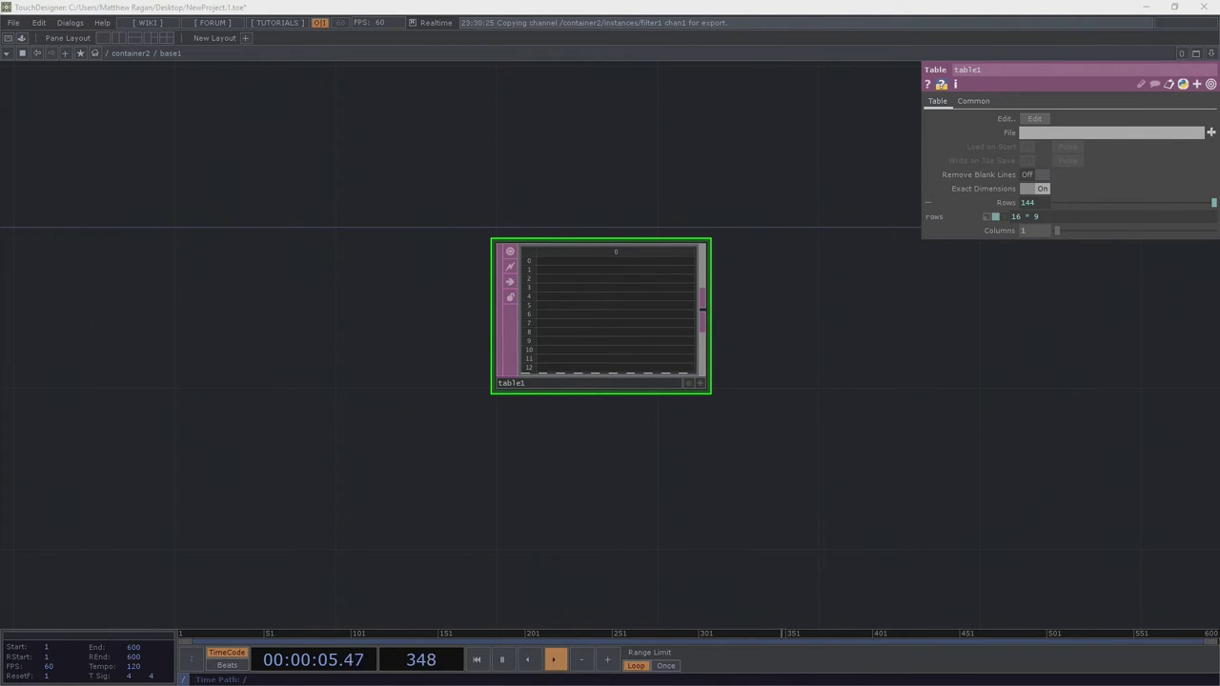
drag(925, 463, 783, 433)
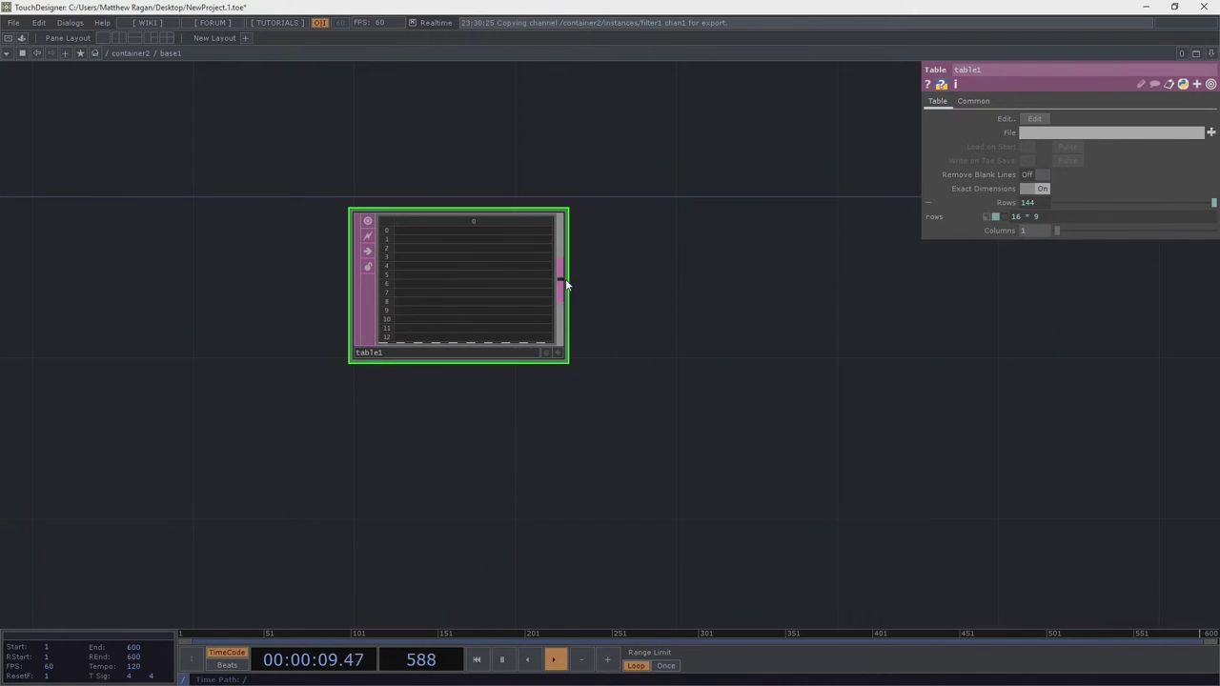
Add an Evaluate DAT beside table1, fed by table1's output
key(Tab)
text(eval)
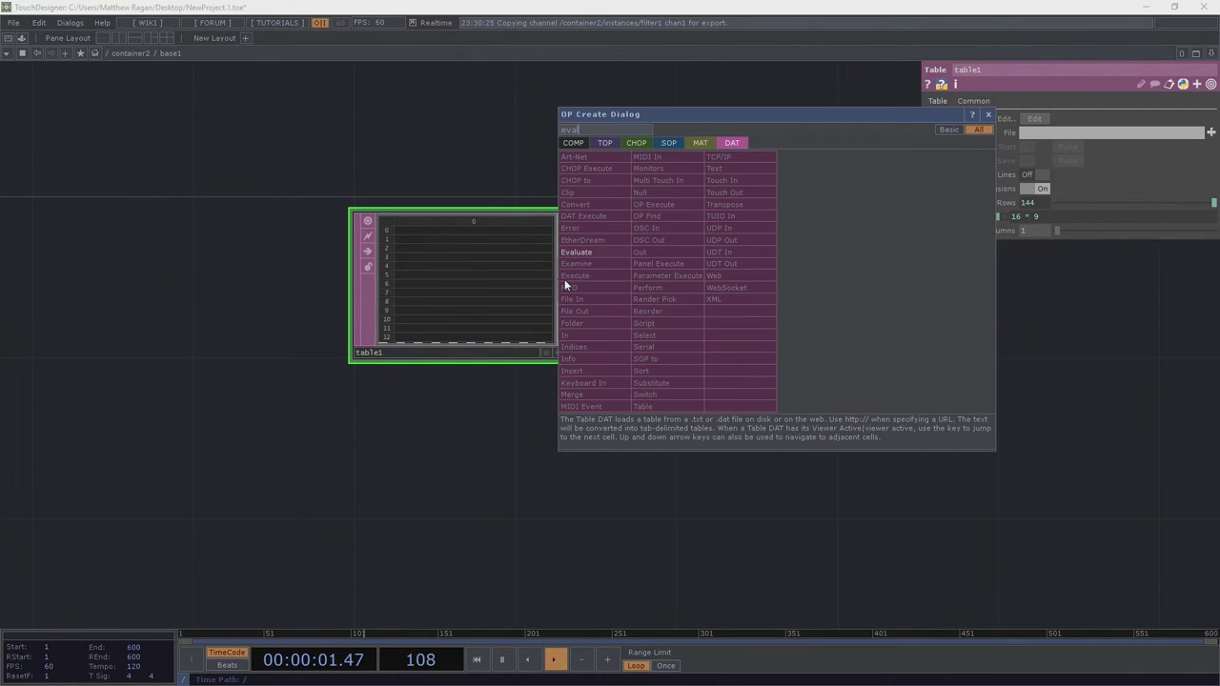
click(580, 254)
scroll(787, 276, up, 3)
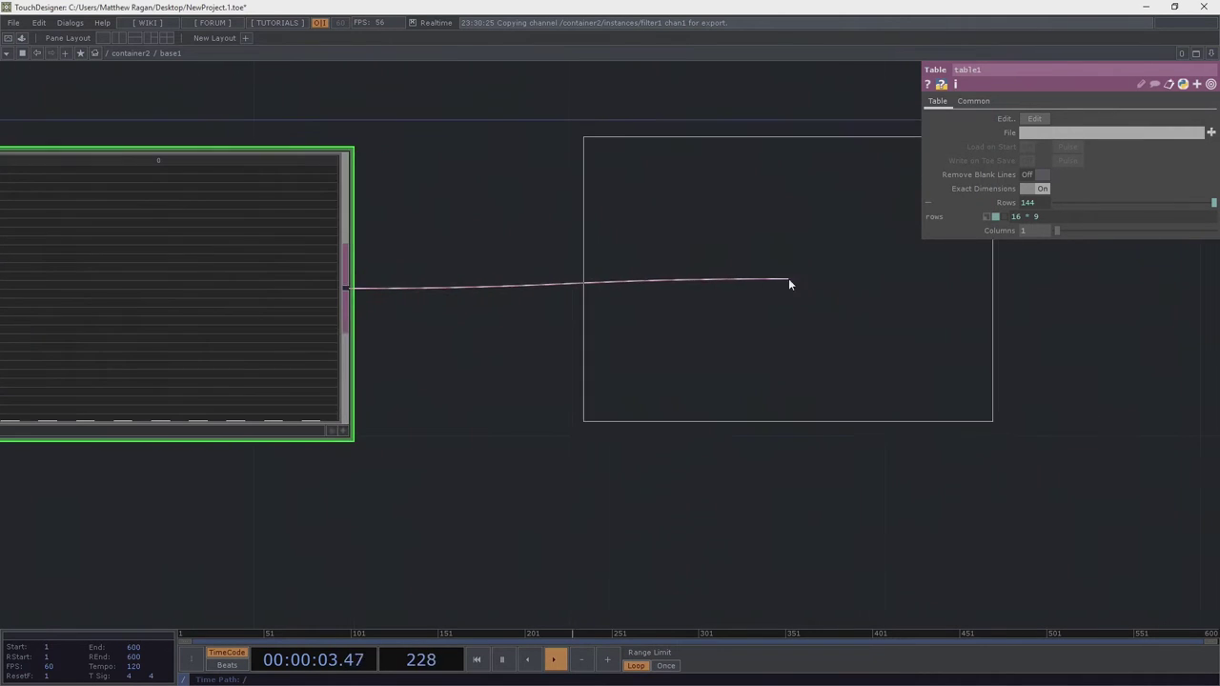
click(788, 279)
drag(765, 299, 743, 309)
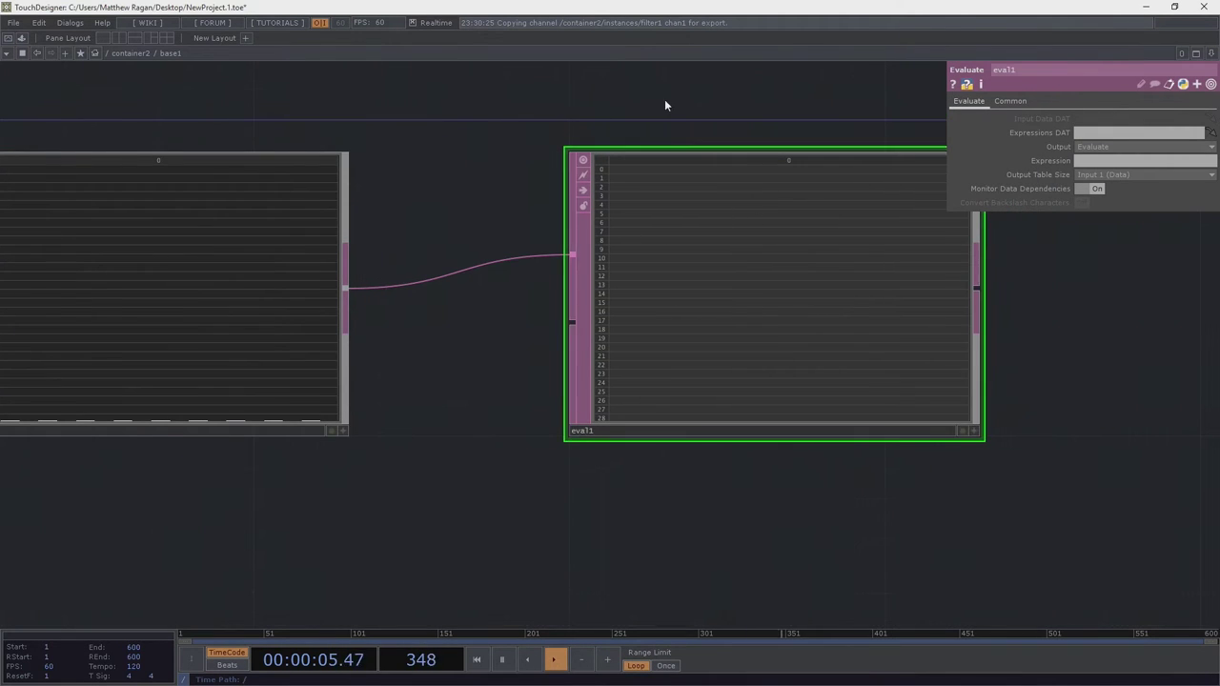
Set eval1's expression to me.inputRow + 1 and check the numbering through to its last row
click(1108, 163)
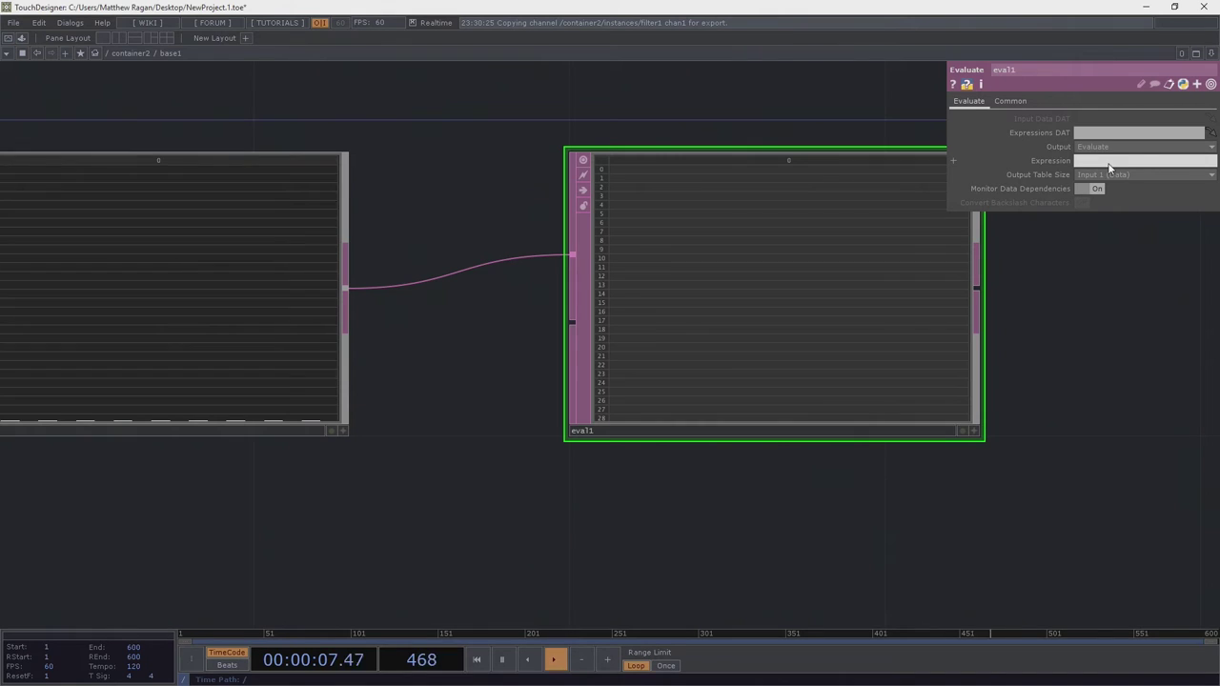
text(me.inputRow + 1)
key(Return)
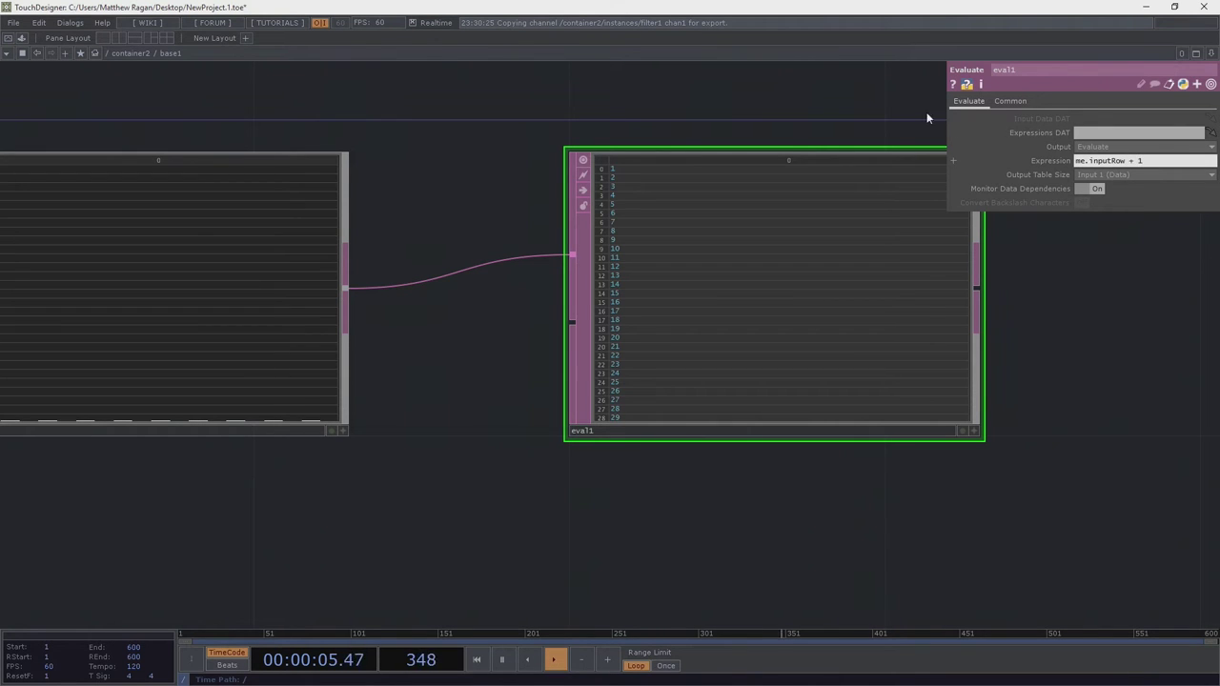
scroll(514, 447, up, 5)
scroll(620, 405, up, 2)
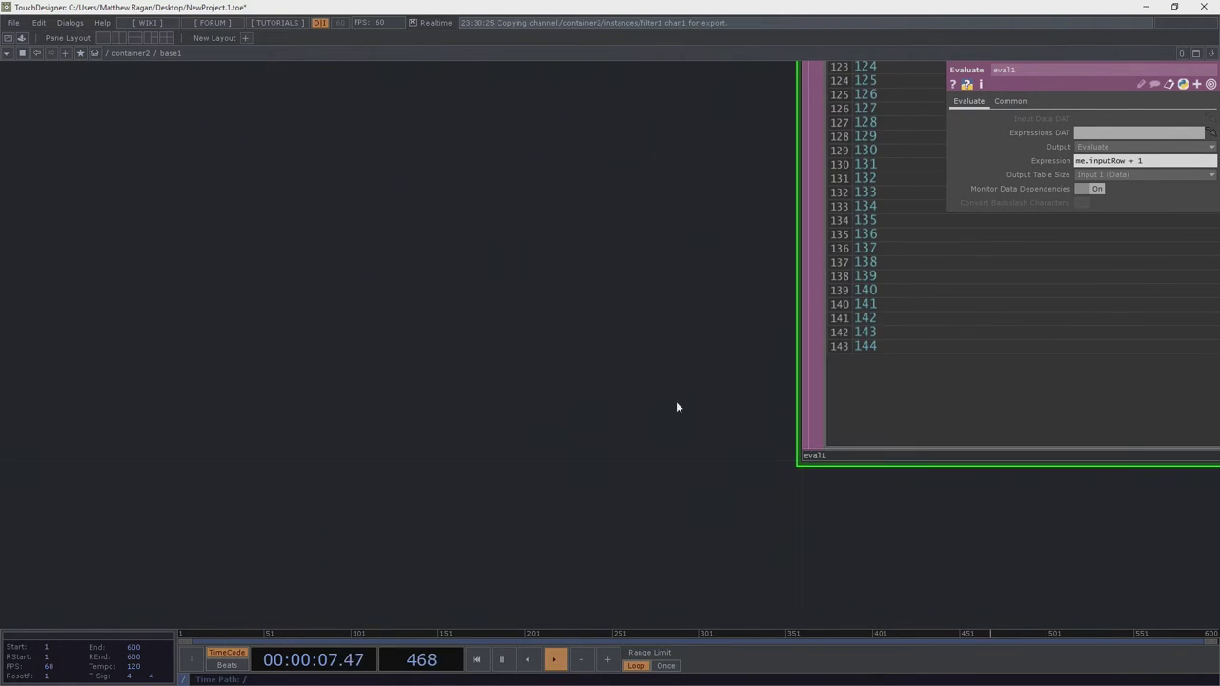
scroll(730, 397, down, 6)
key(h)
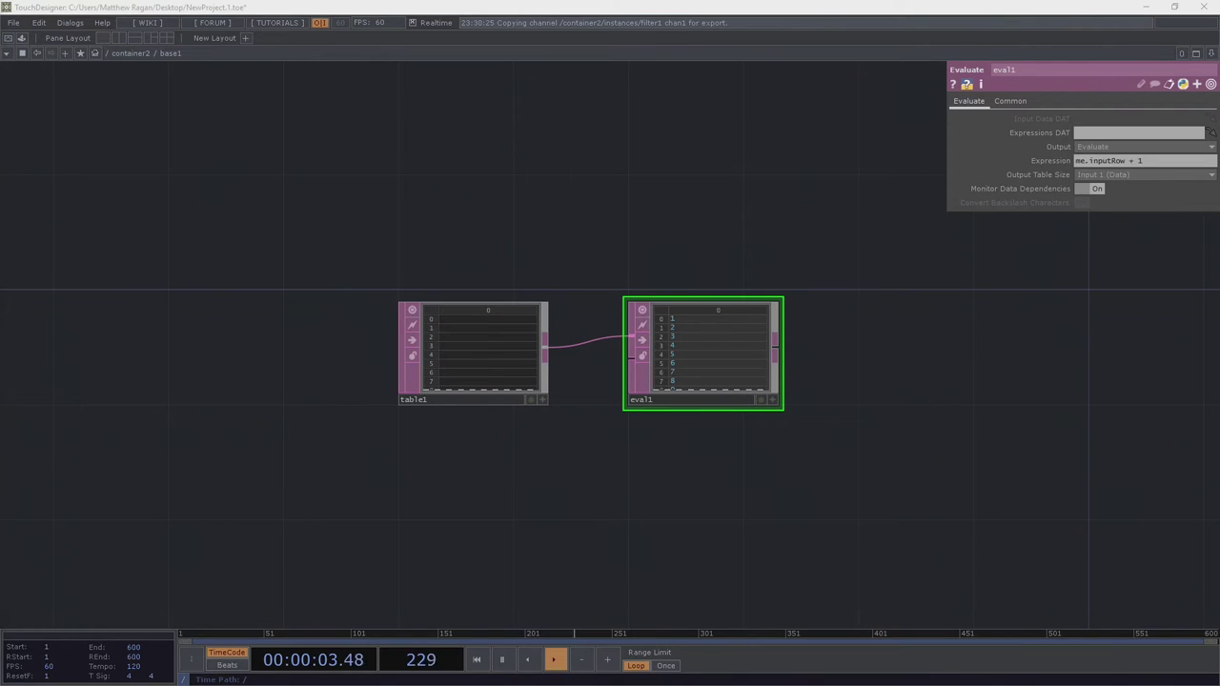
Add a Movie File In TOP to the network above table1
key(Tab)
click(324, 208)
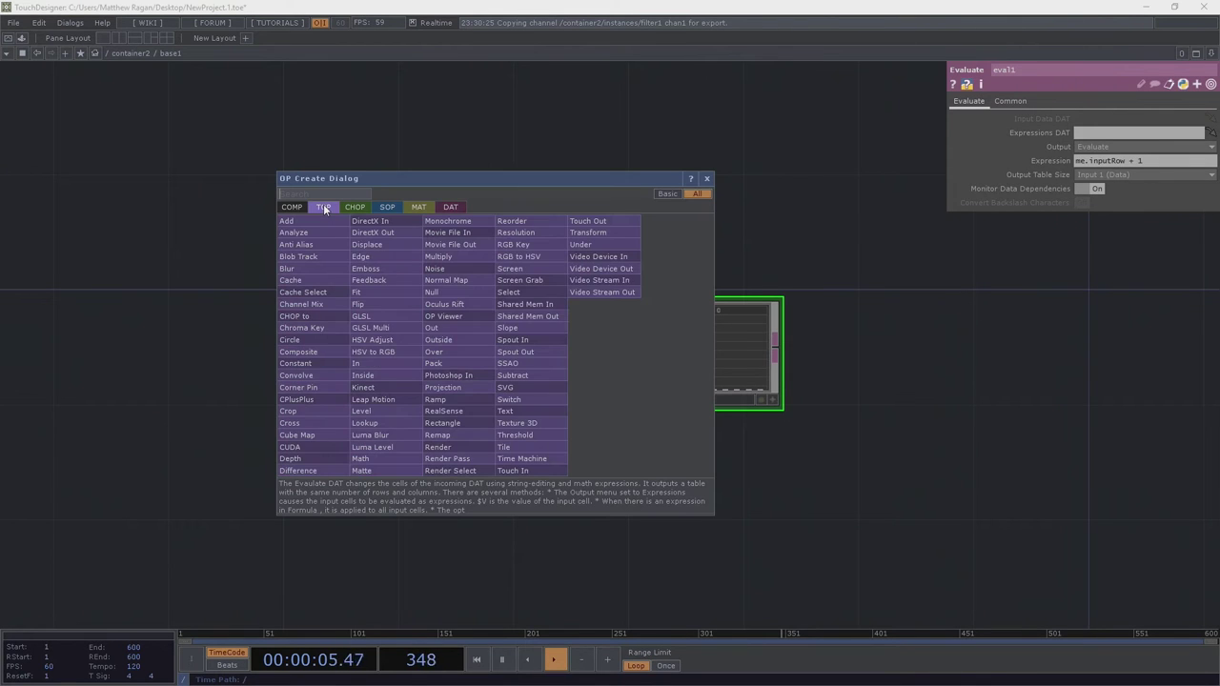
text(mov)
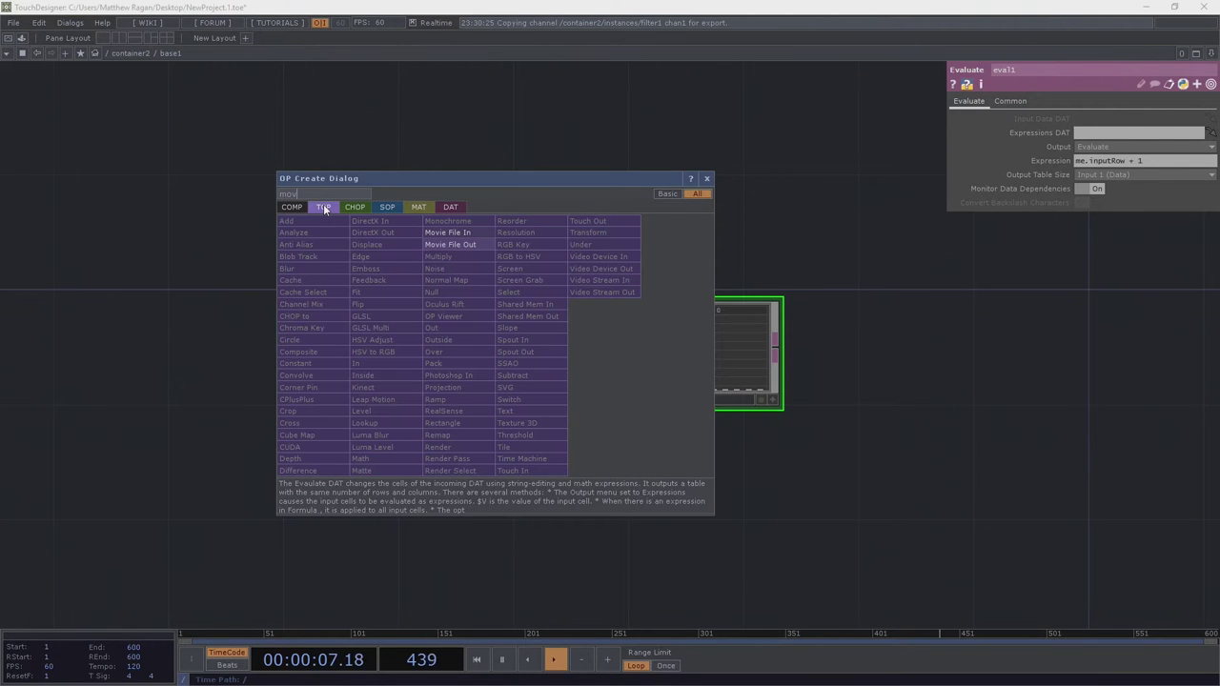
click(447, 232)
mouse_move(500, 202)
mouse_down()
mouse_move(532, 193)
mouse_move(521, 194)
mouse_up()
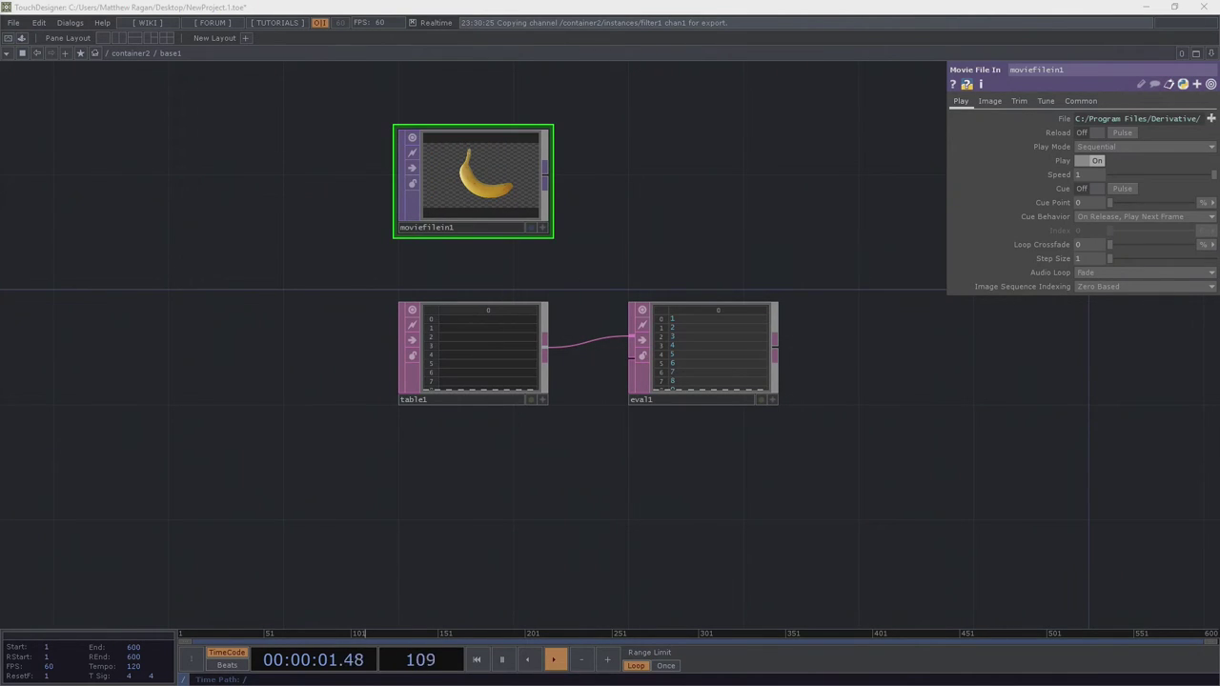
right_click(546, 179)
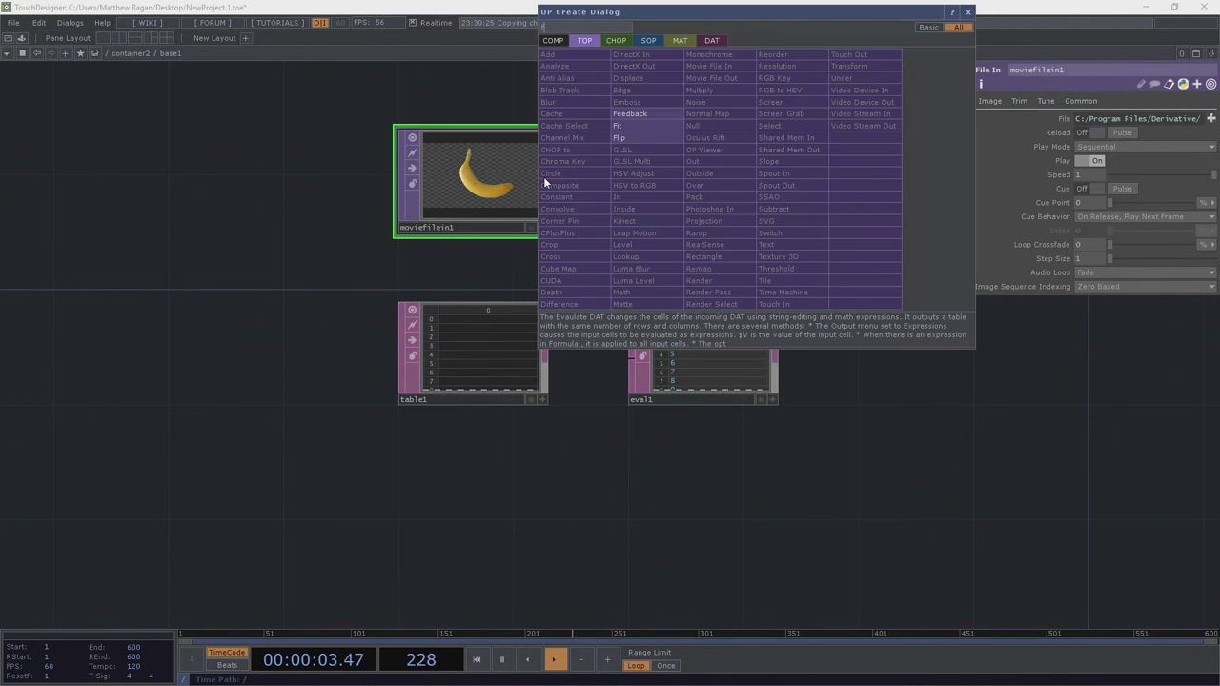
click(647, 135)
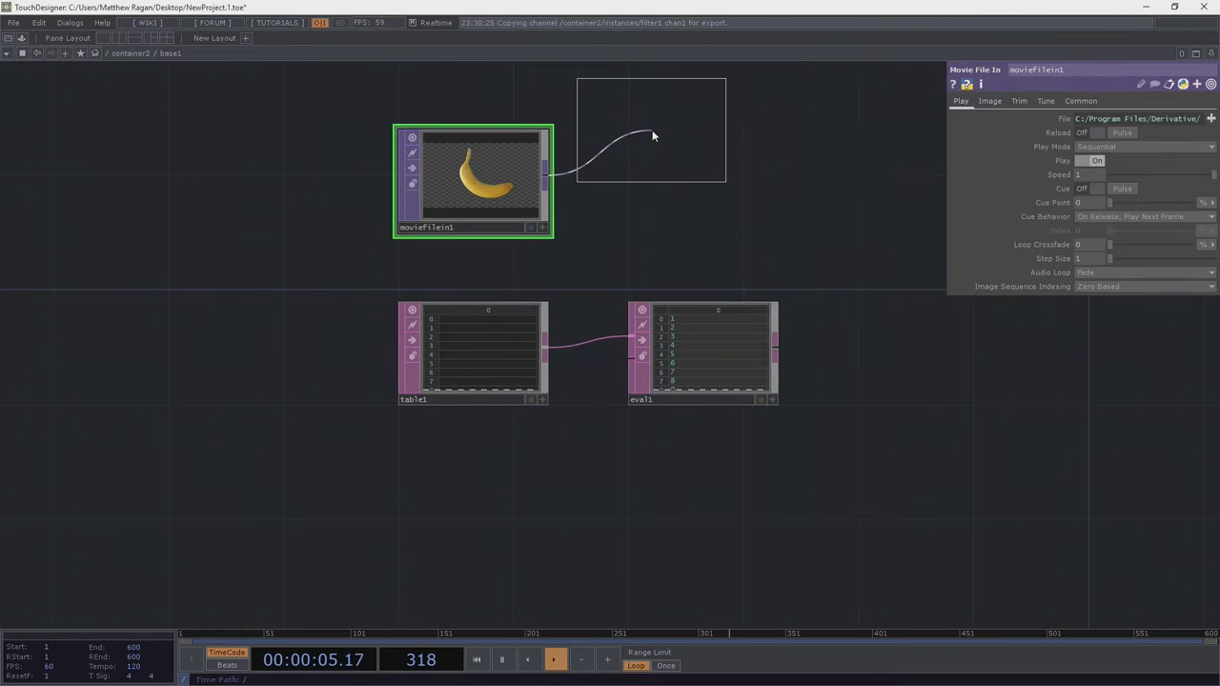
click(717, 177)
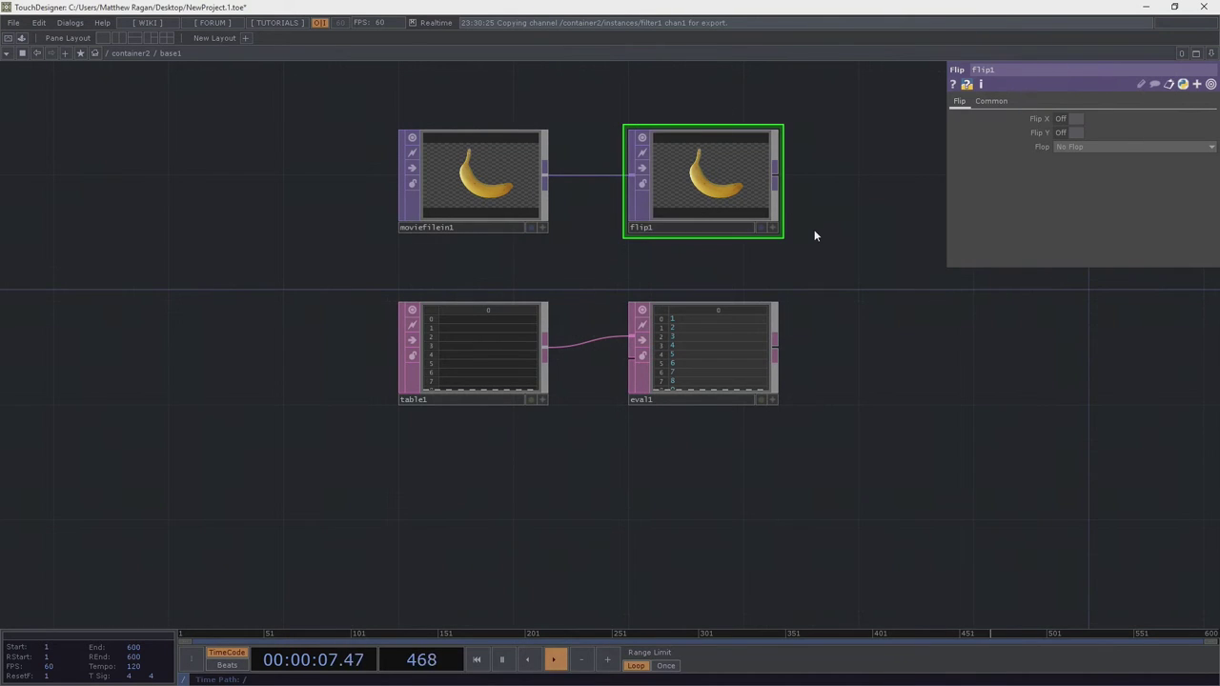
key(Delete)
Add a Fit TOP beside moviefilein1, fed by moviefilein1's output
key(Tab)
text(fit)
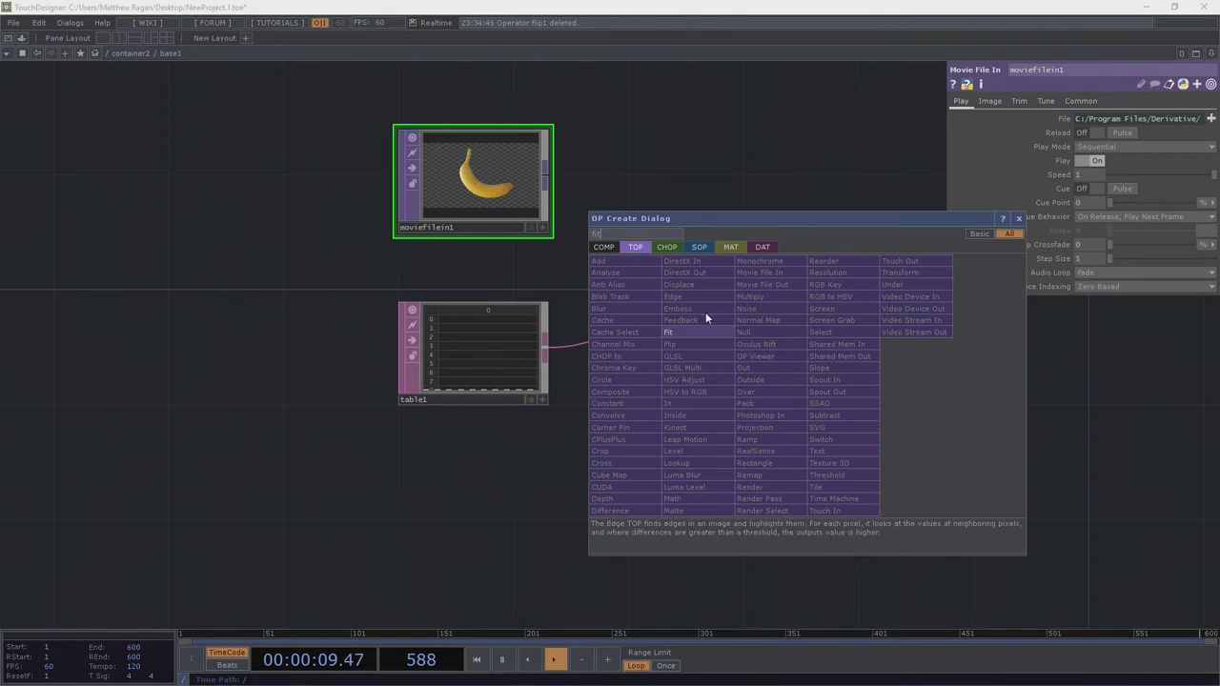
click(708, 330)
click(718, 163)
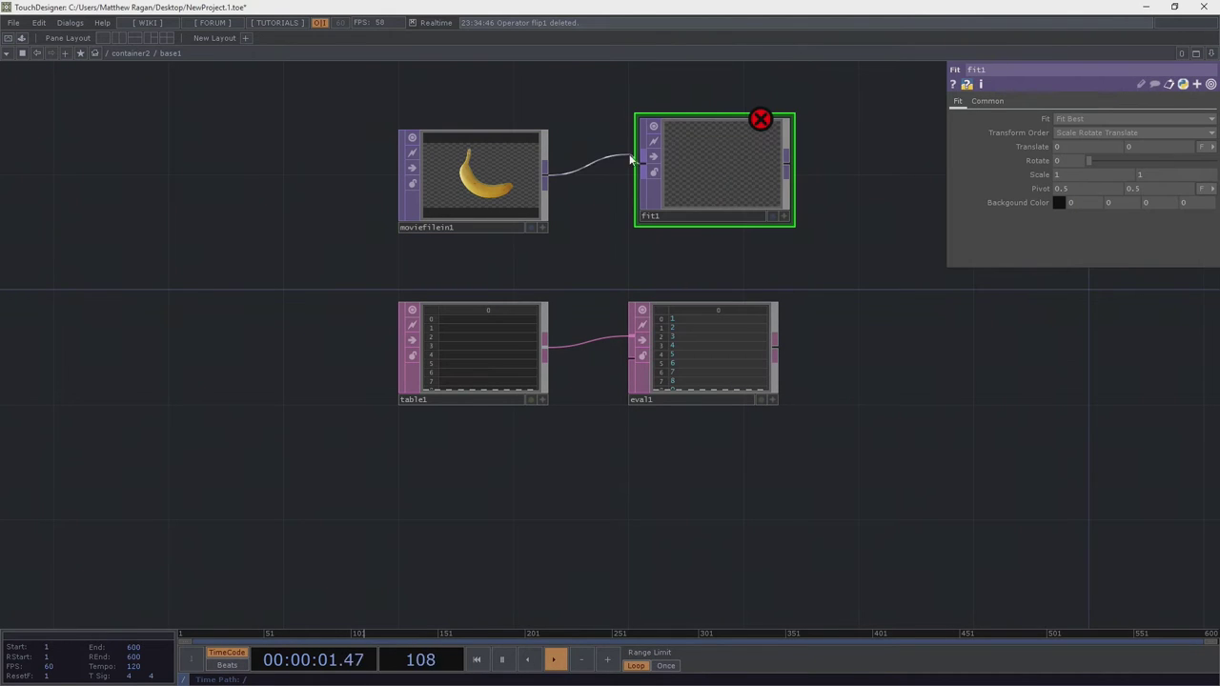
Set fit1's output resolution to a custom 1280 by 720
click(987, 101)
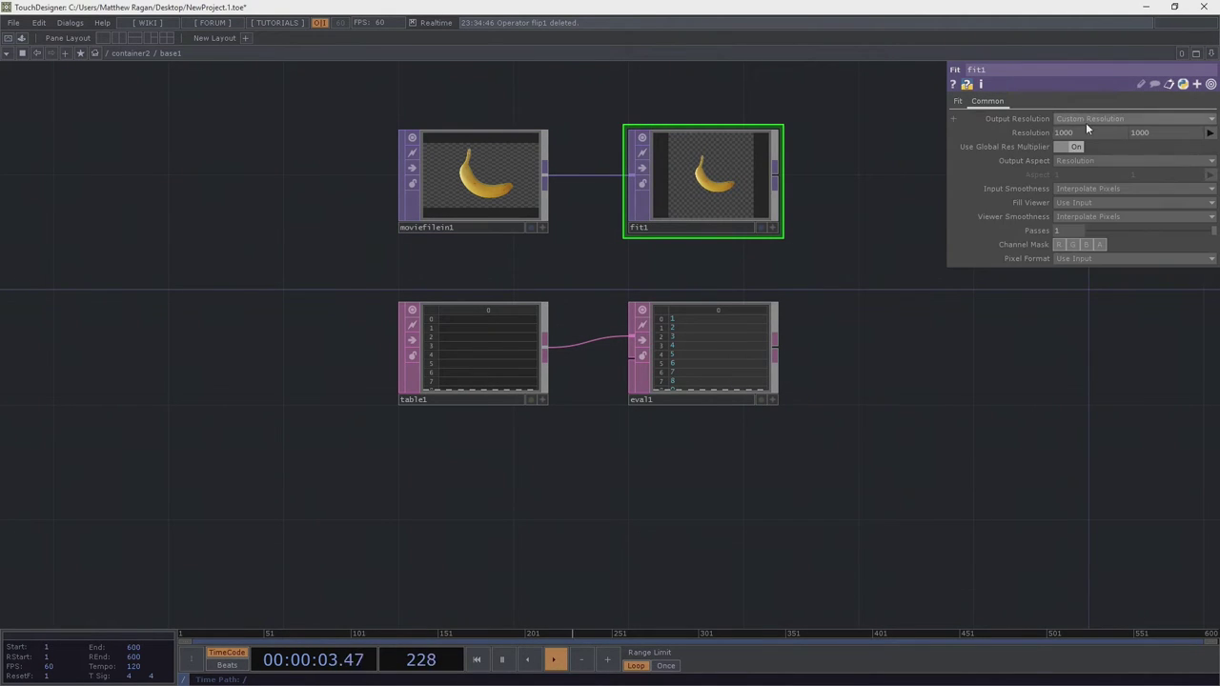
click(1088, 127)
text(1280)
key(Tab)
text(7)
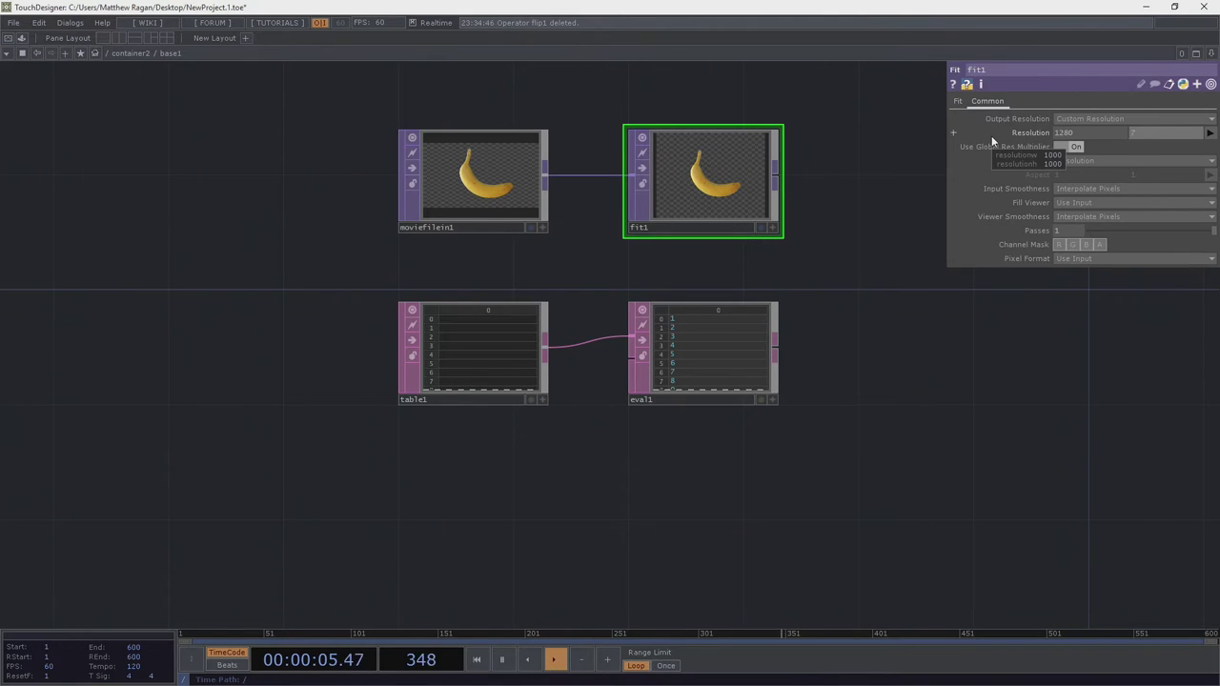
middle_click(721, 182)
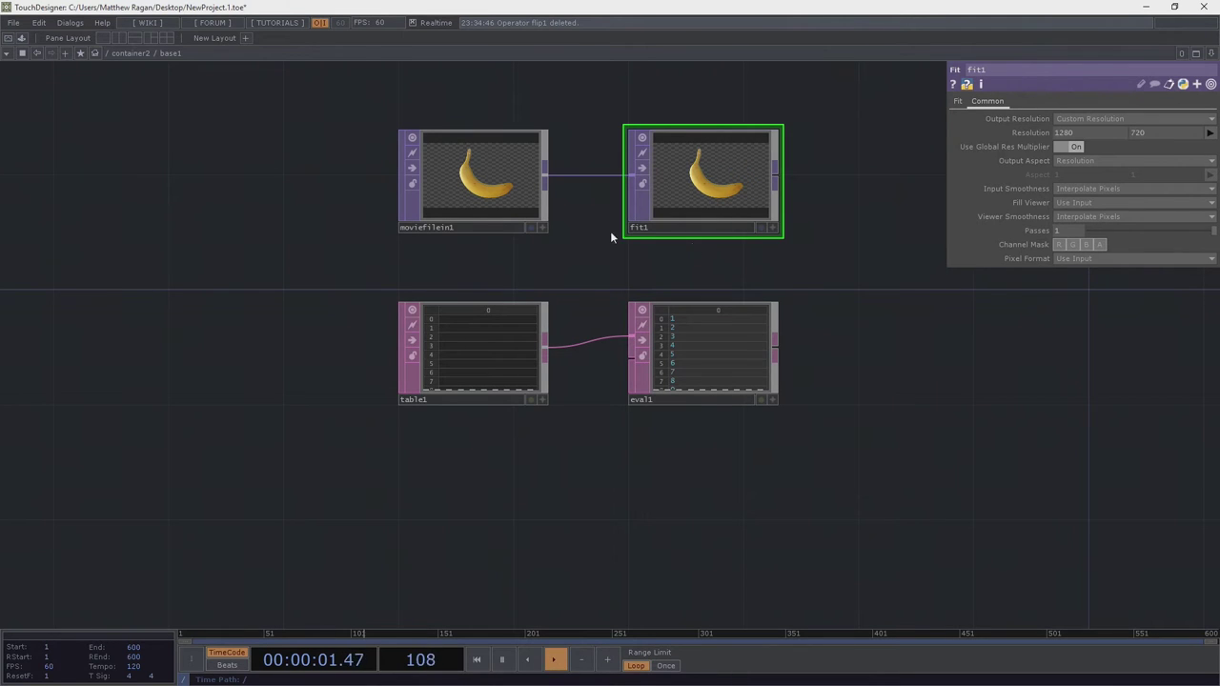
Add a Null TOP after fit1, fed by fit1's output, and rename it img
drag(779, 375, 506, 328)
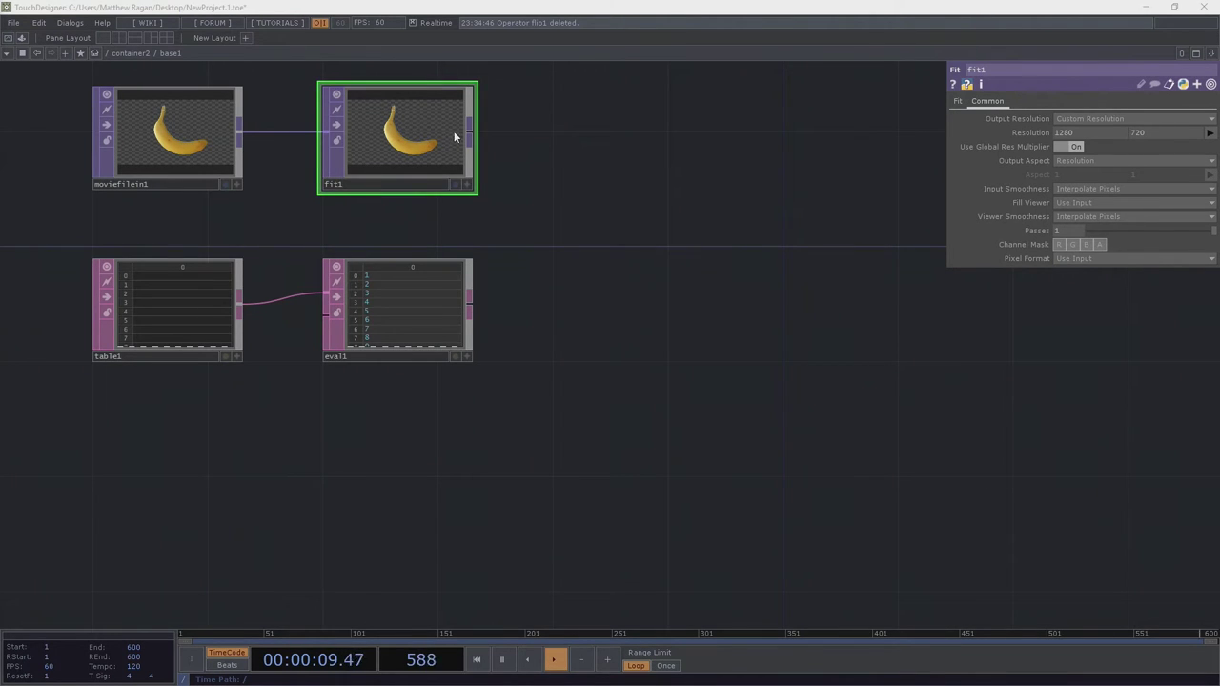
key(Tab)
text(nu)
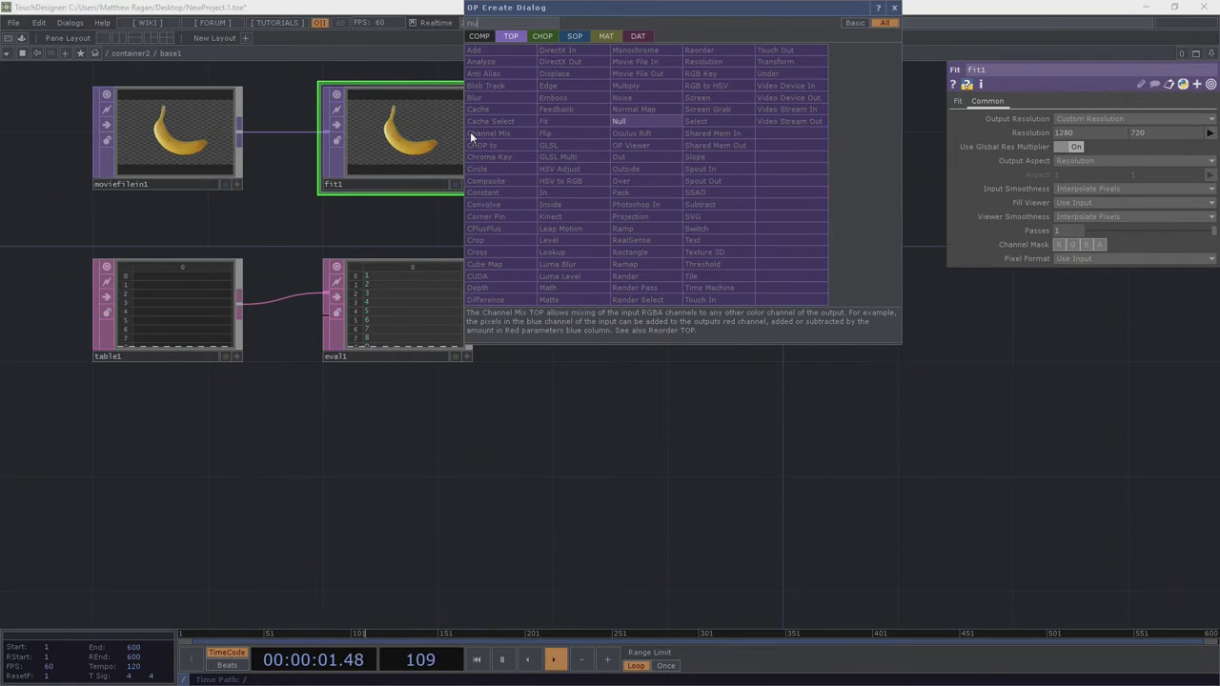
click(639, 122)
click(702, 145)
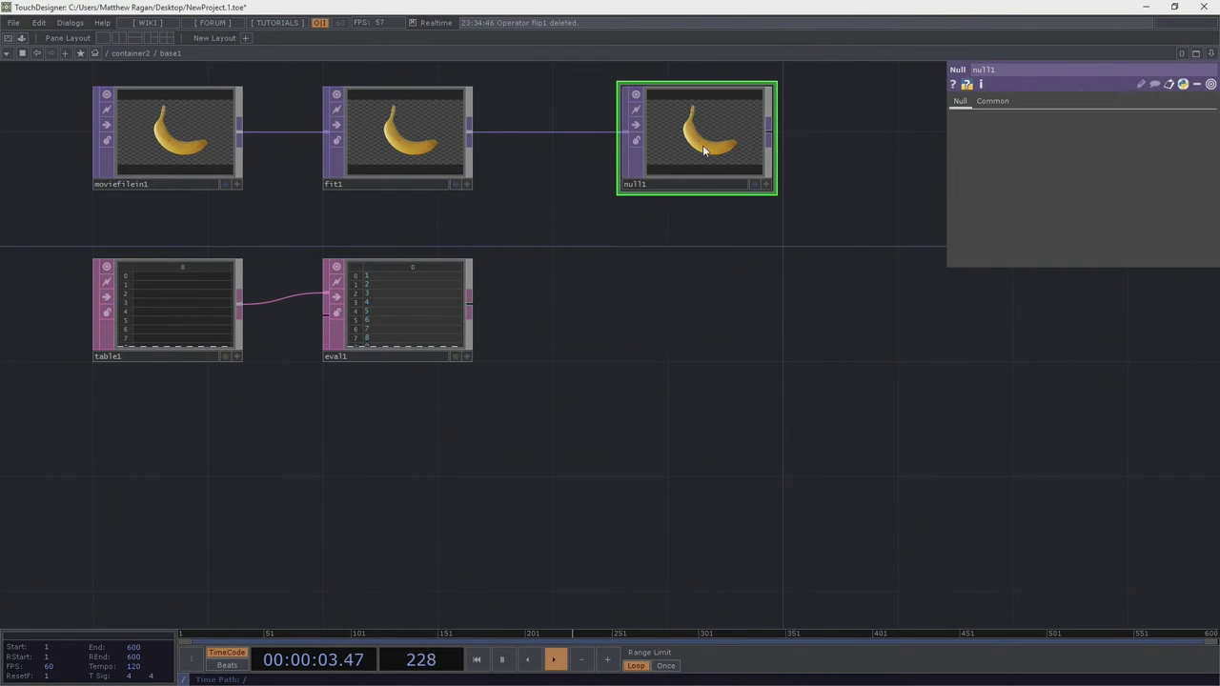
text(img)
key(Return)
Move the img operator closer to fit1 so the image chain is evenly spaced
scroll(637, 311, up, 5)
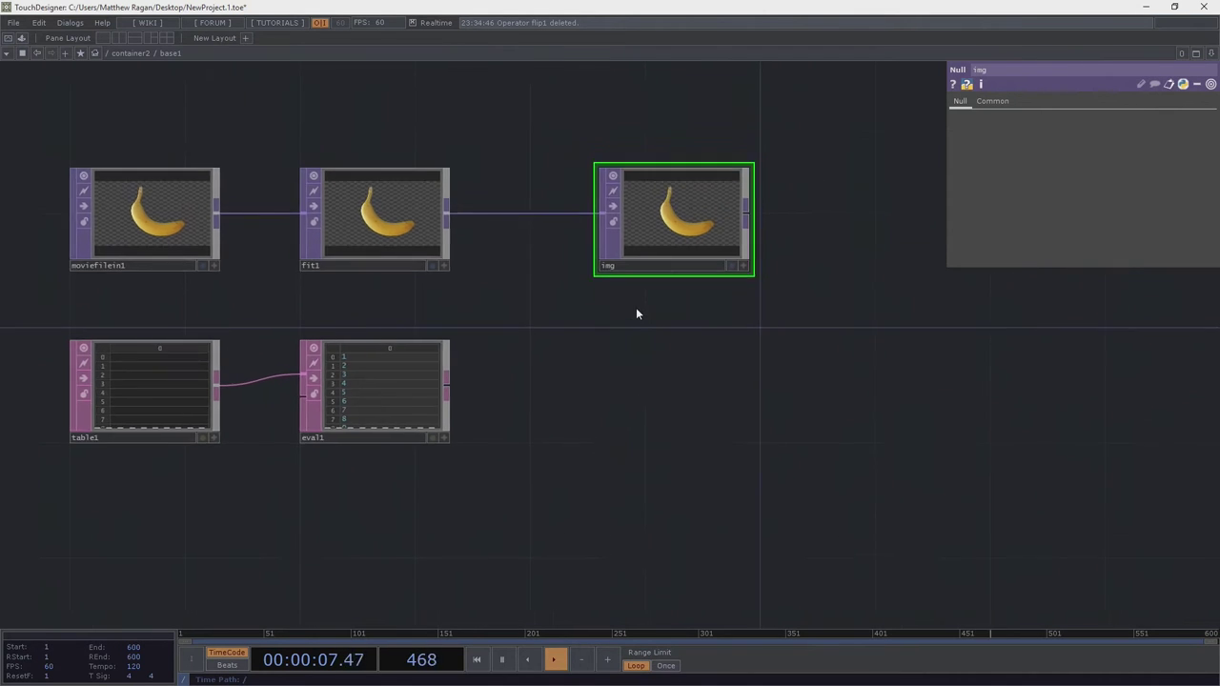
drag(715, 220, 577, 218)
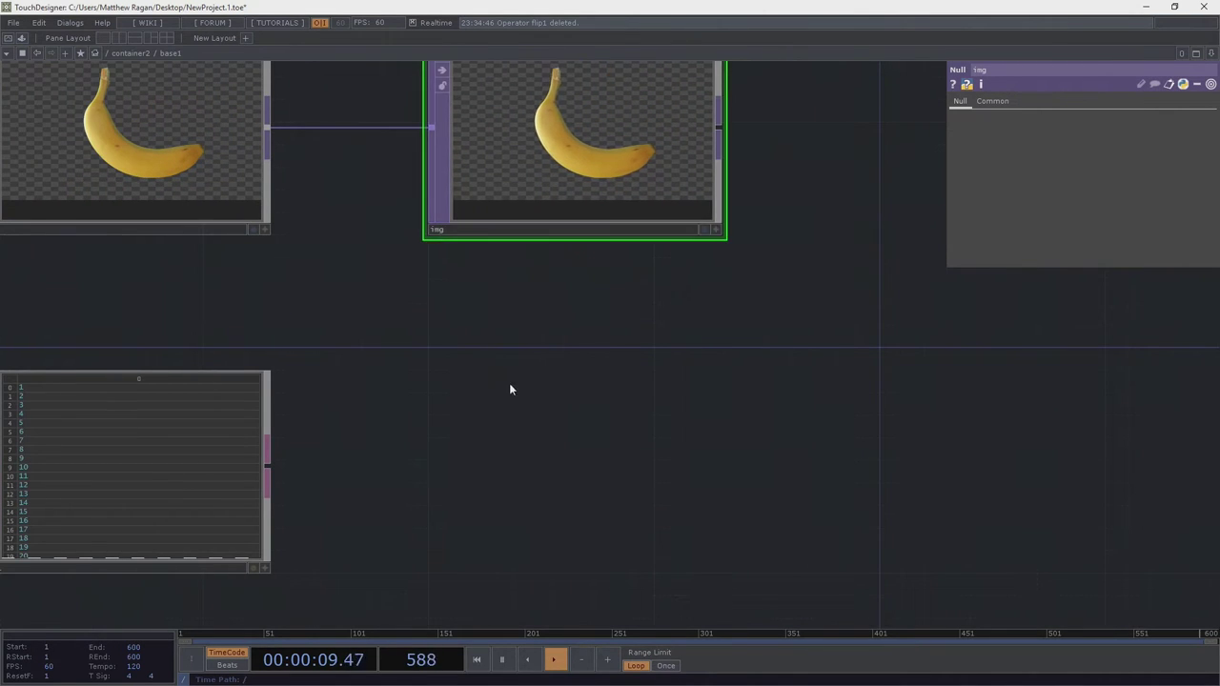
scroll(509, 387, down, 7)
Reposition the table1–eval1 pair and the image chain so that table1 sits below fit1 and eval1 below img
right_drag(490, 558, 141, 390)
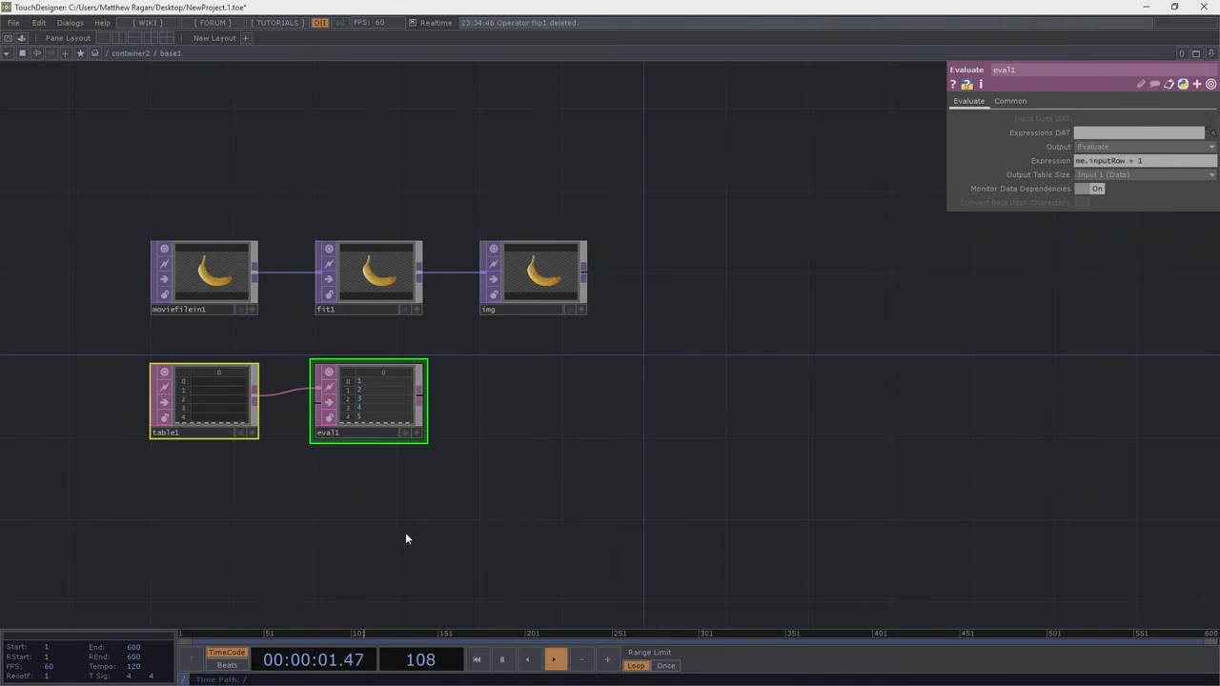
drag(406, 536, 637, 498)
drag(631, 363, 465, 363)
scroll(517, 400, up, 5)
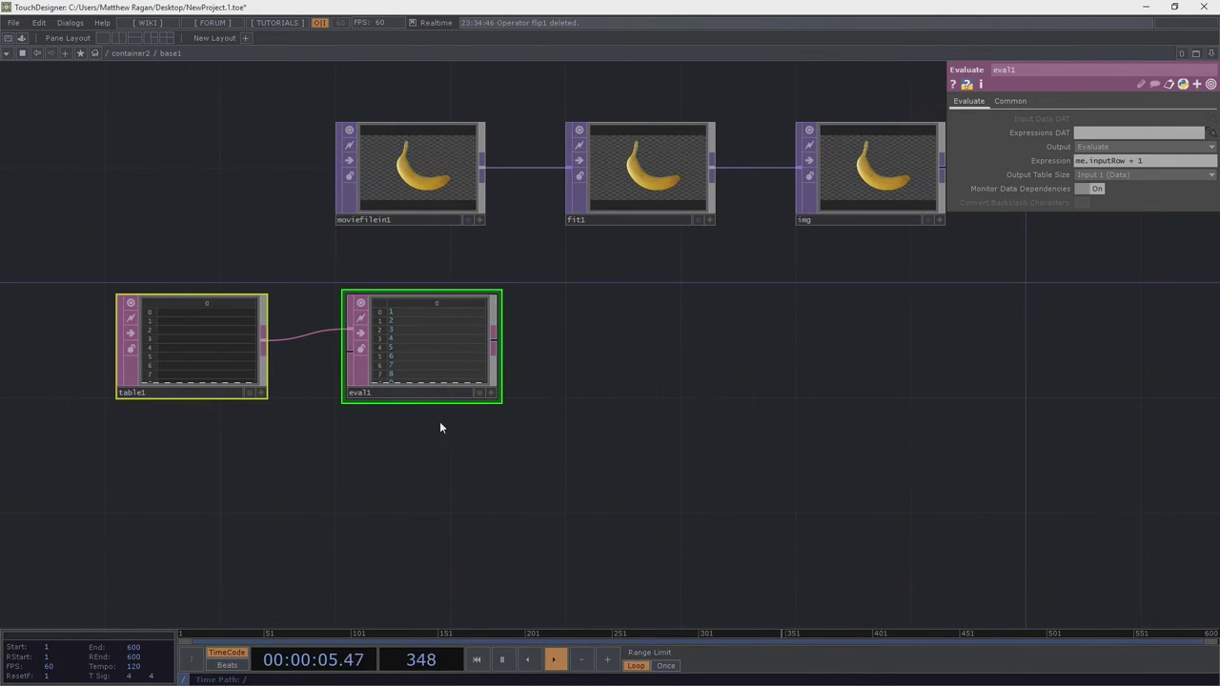
scroll(865, 365, down, 5)
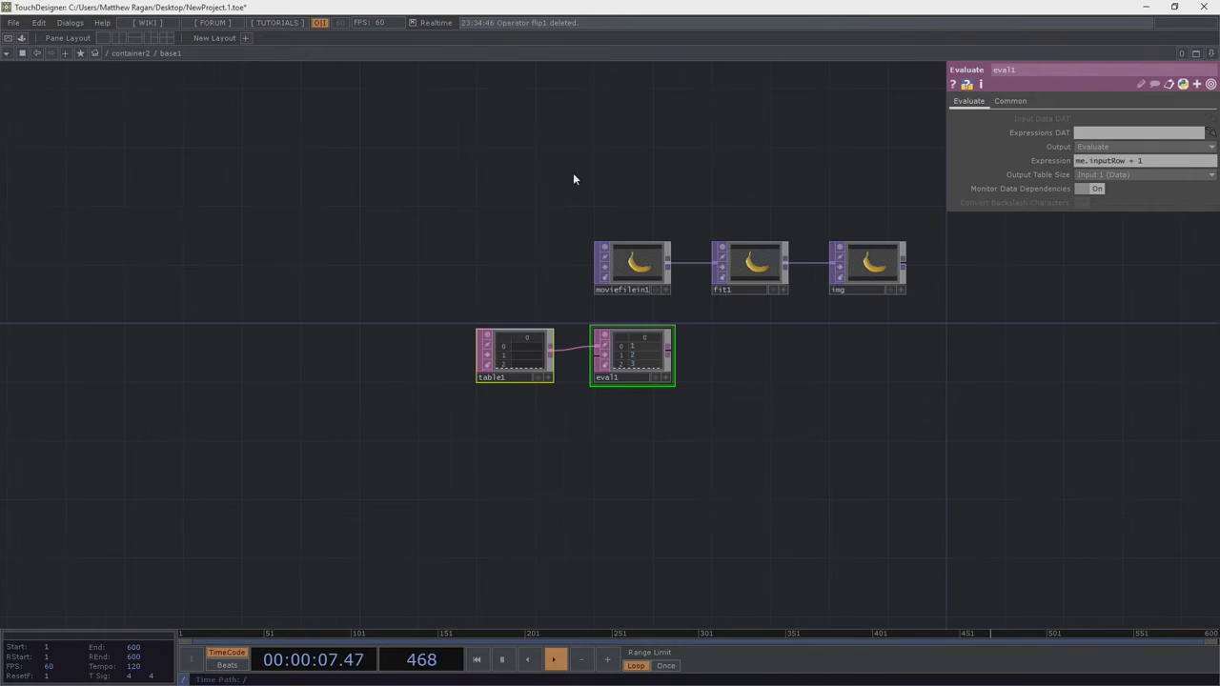
right_drag(603, 207, 880, 288)
drag(881, 288, 610, 274)
scroll(670, 277, up, 3)
scroll(648, 281, up, 1)
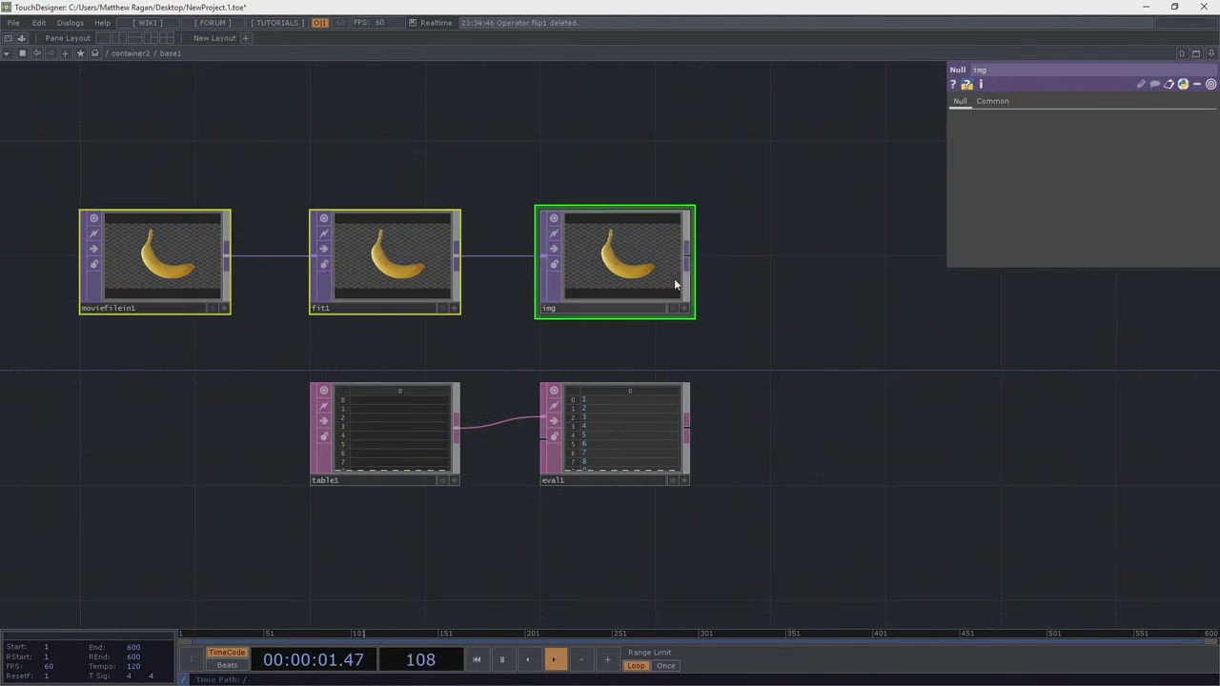
scroll(614, 235, up, 3)
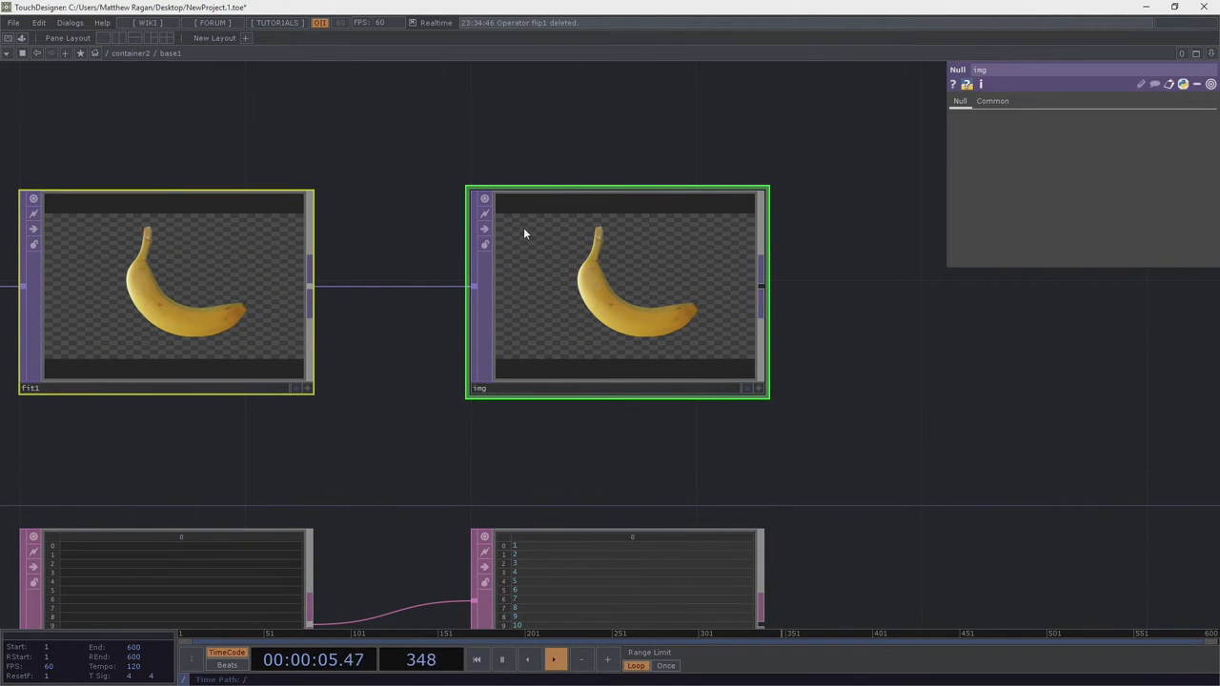
drag(801, 378, 600, 272)
scroll(600, 272, down, 3)
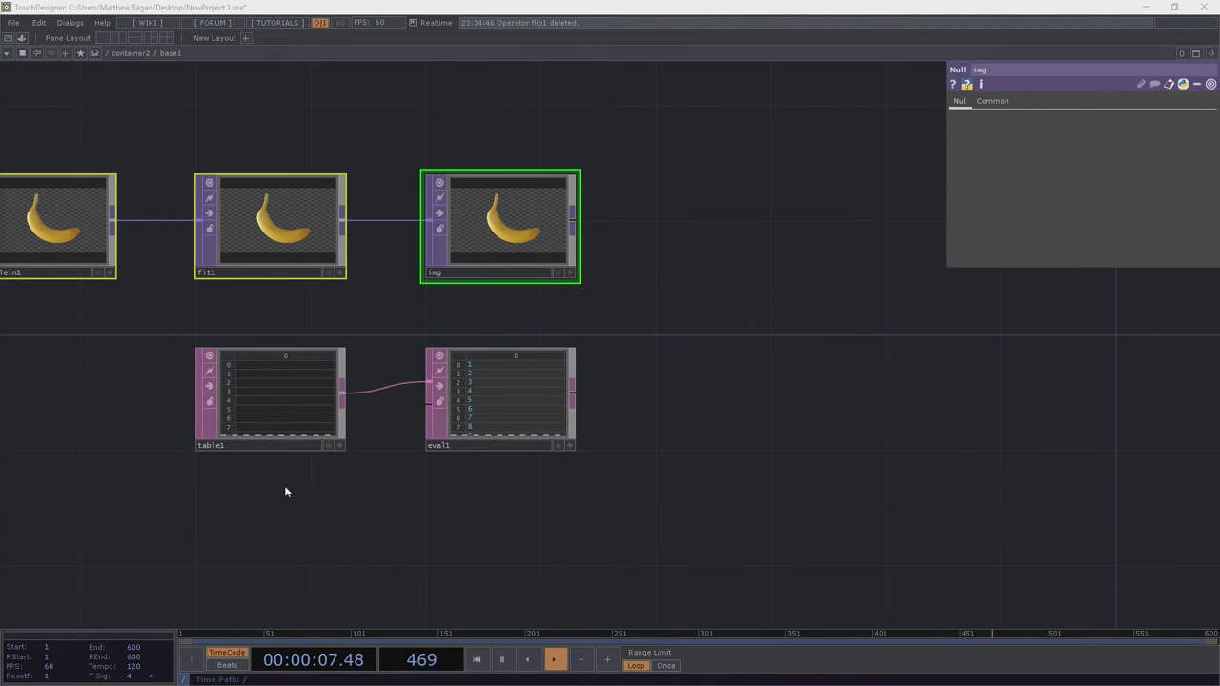
scroll(471, 389, up, 5)
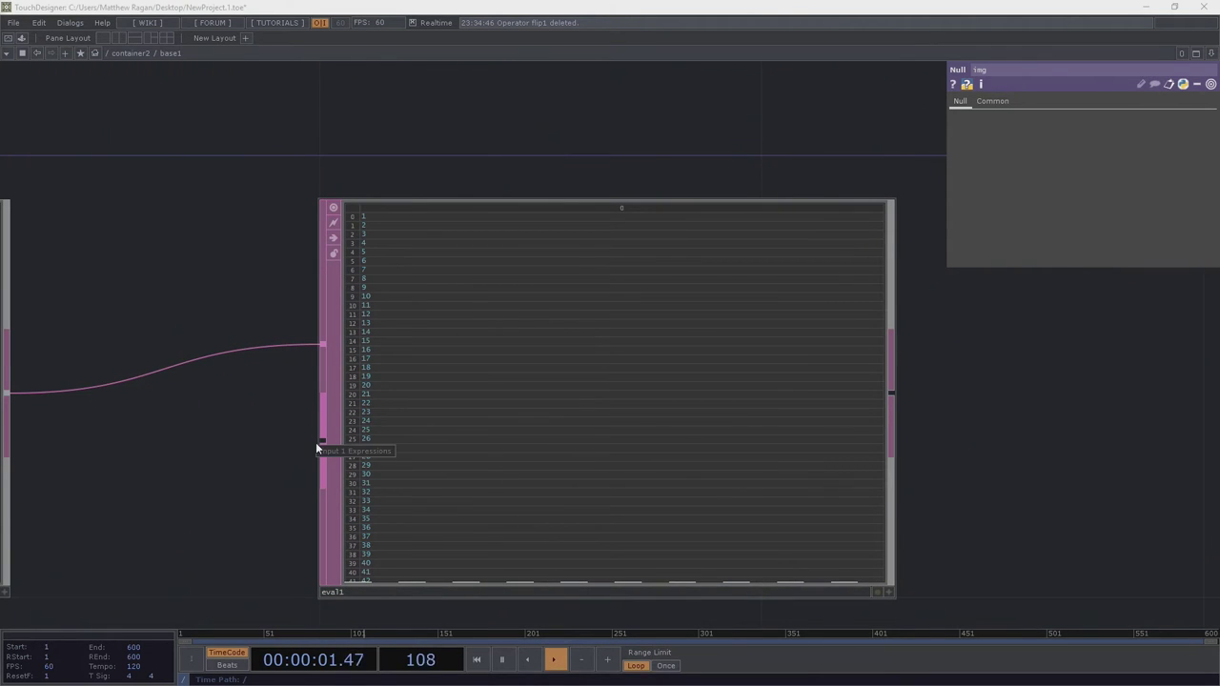
scroll(315, 443, down, 5)
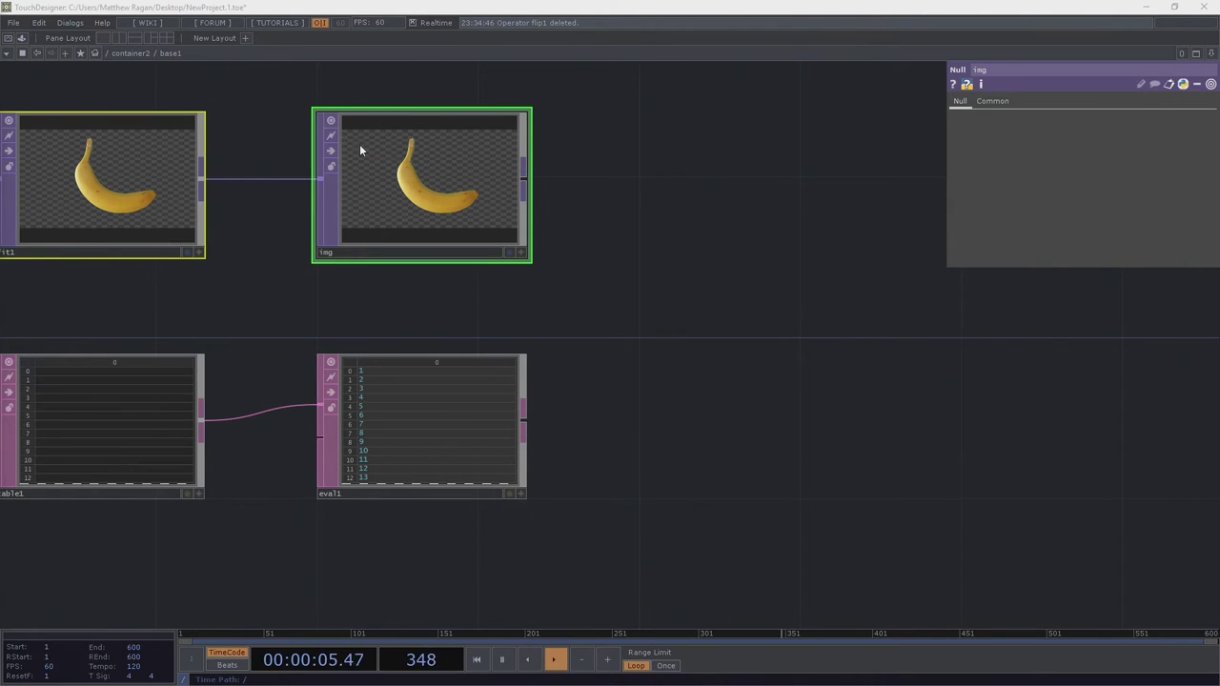
Try out a Crop TOP on img with crop right 0.292, bottom 0.441 and top 0.839, and delete it
click(648, 184)
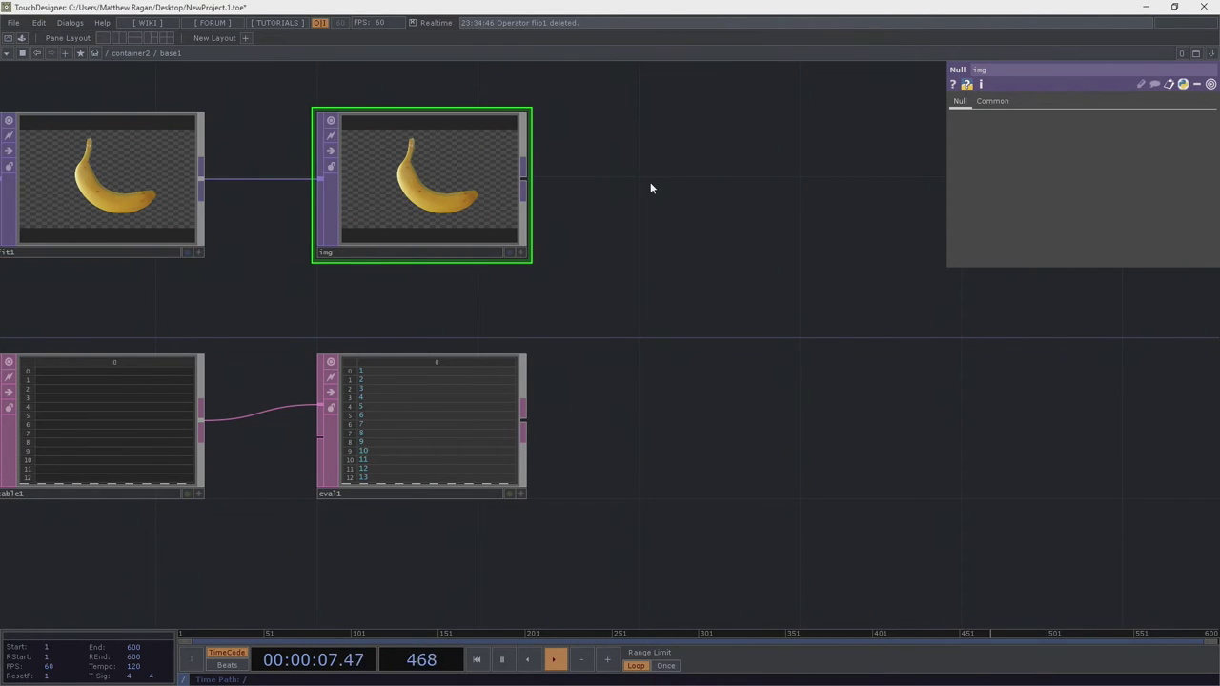
key(Tab)
text(crop)
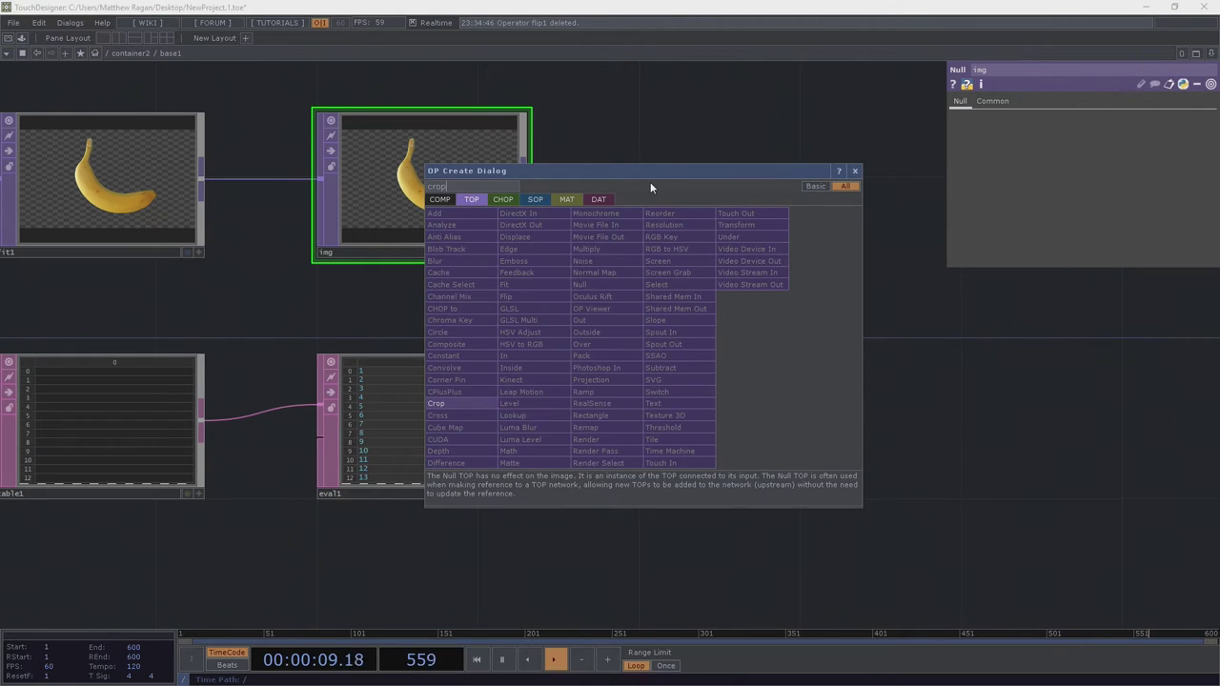
click(484, 405)
click(706, 172)
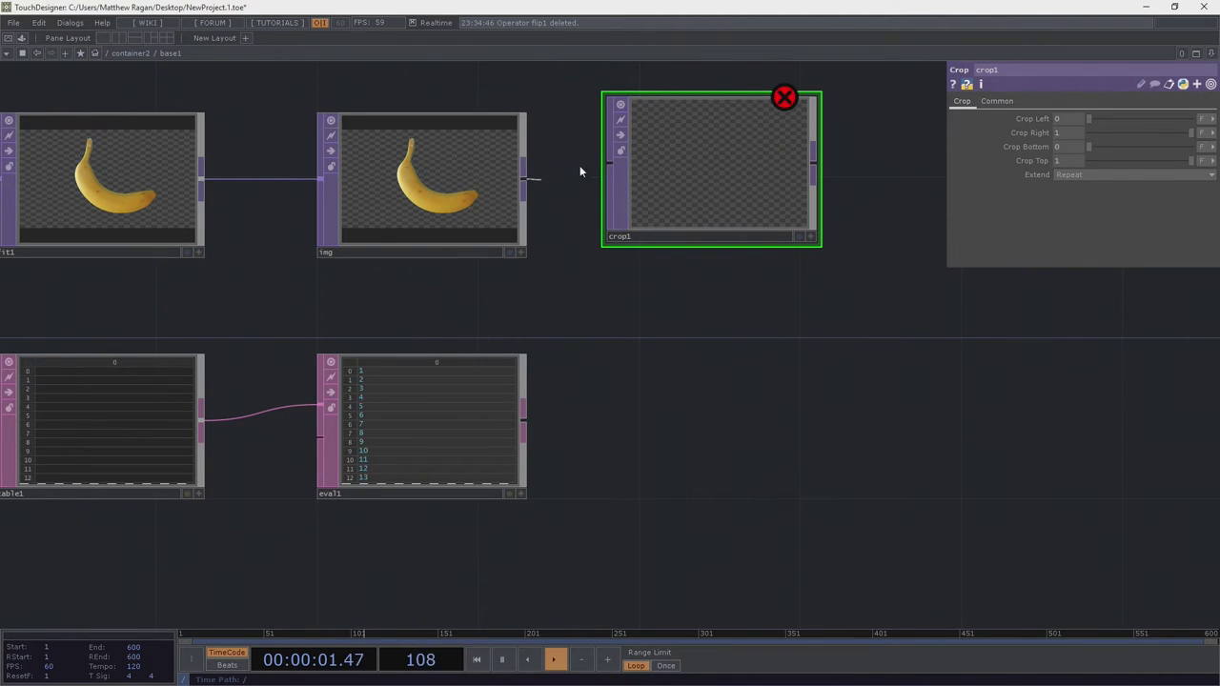
drag(579, 166, 609, 163)
drag(683, 176, 683, 192)
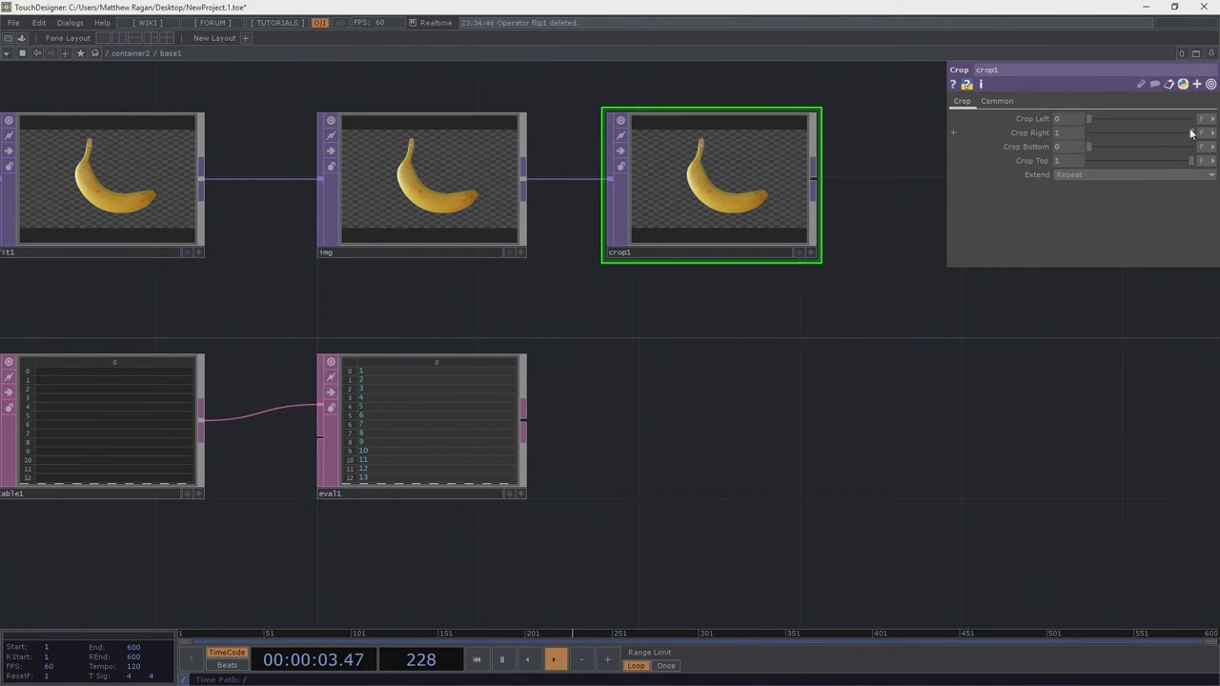
drag(1190, 133, 1134, 148)
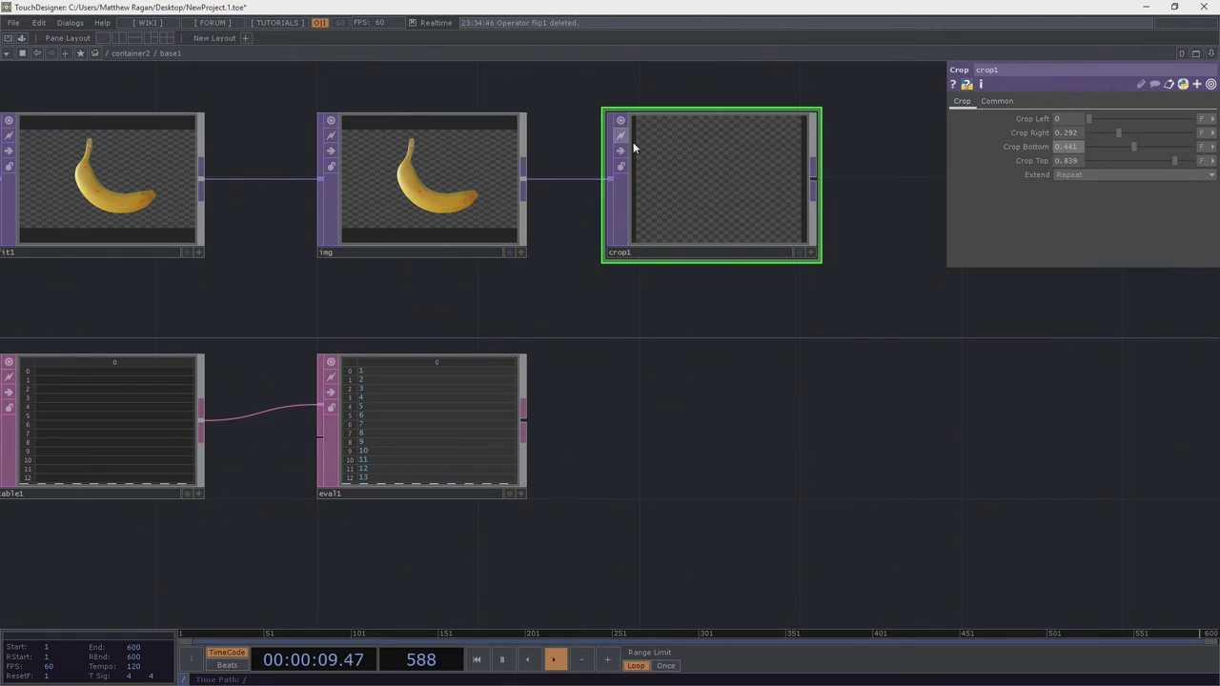
key(Delete)
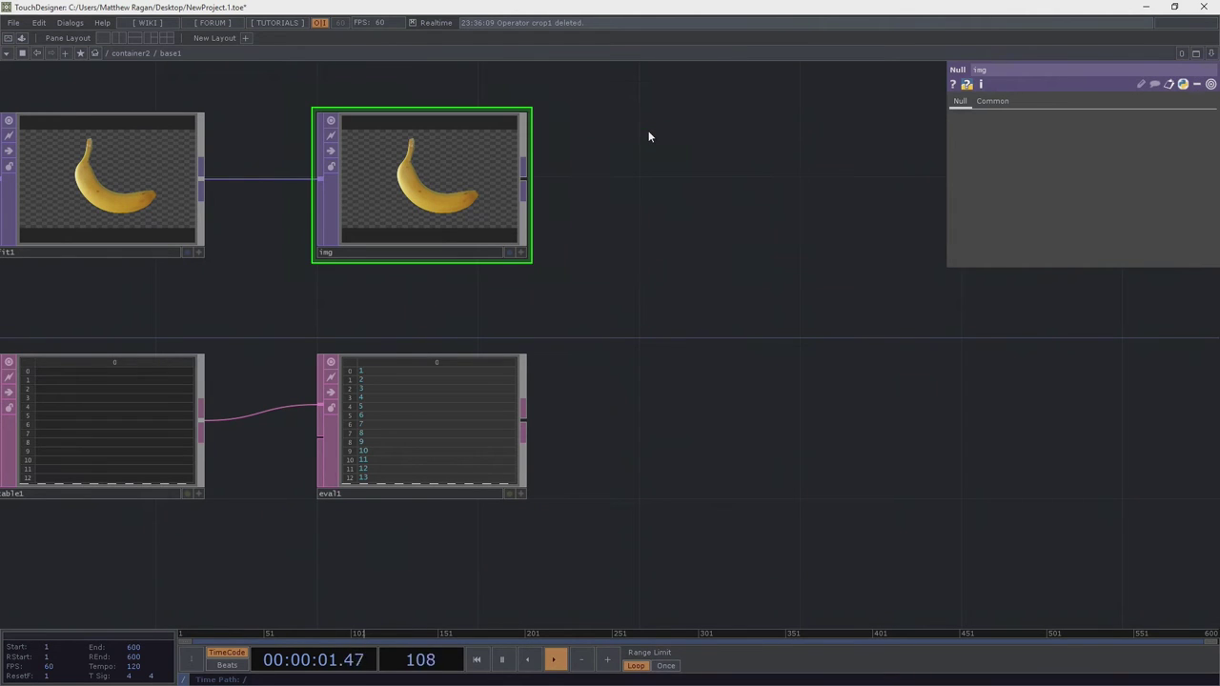
Add a Base component fed by eval1's output and go inside it
drag(468, 275, 699, 267)
scroll(527, 249, down, 5)
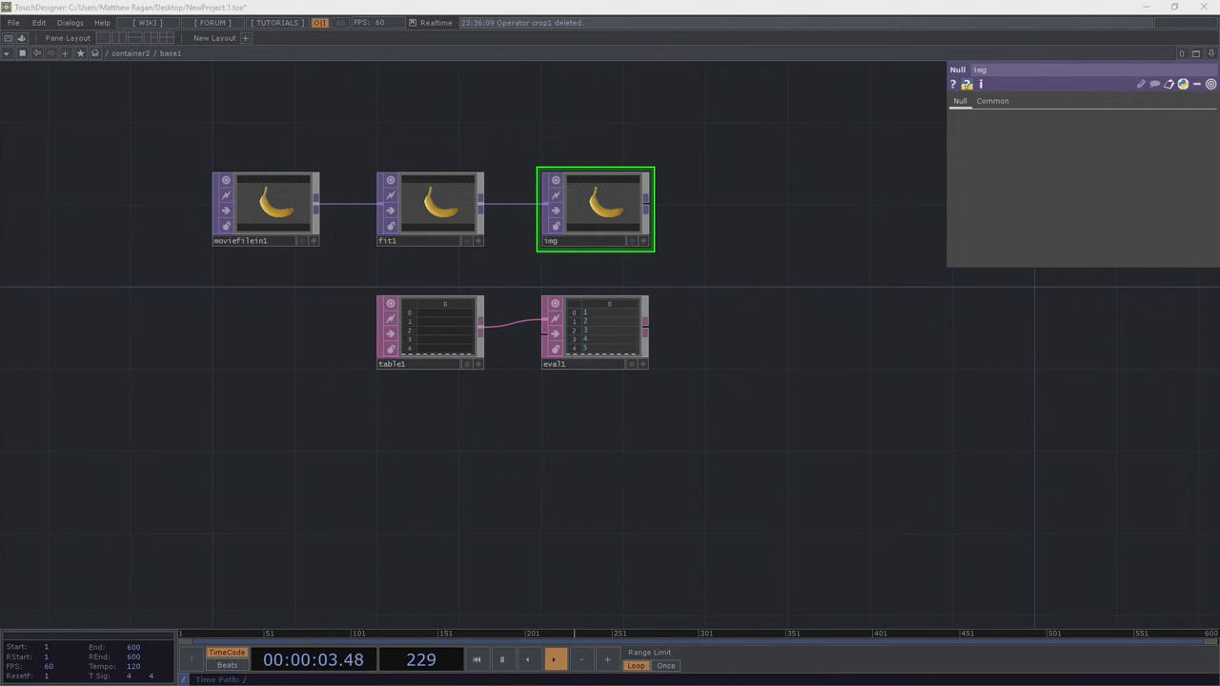
right_click(651, 329)
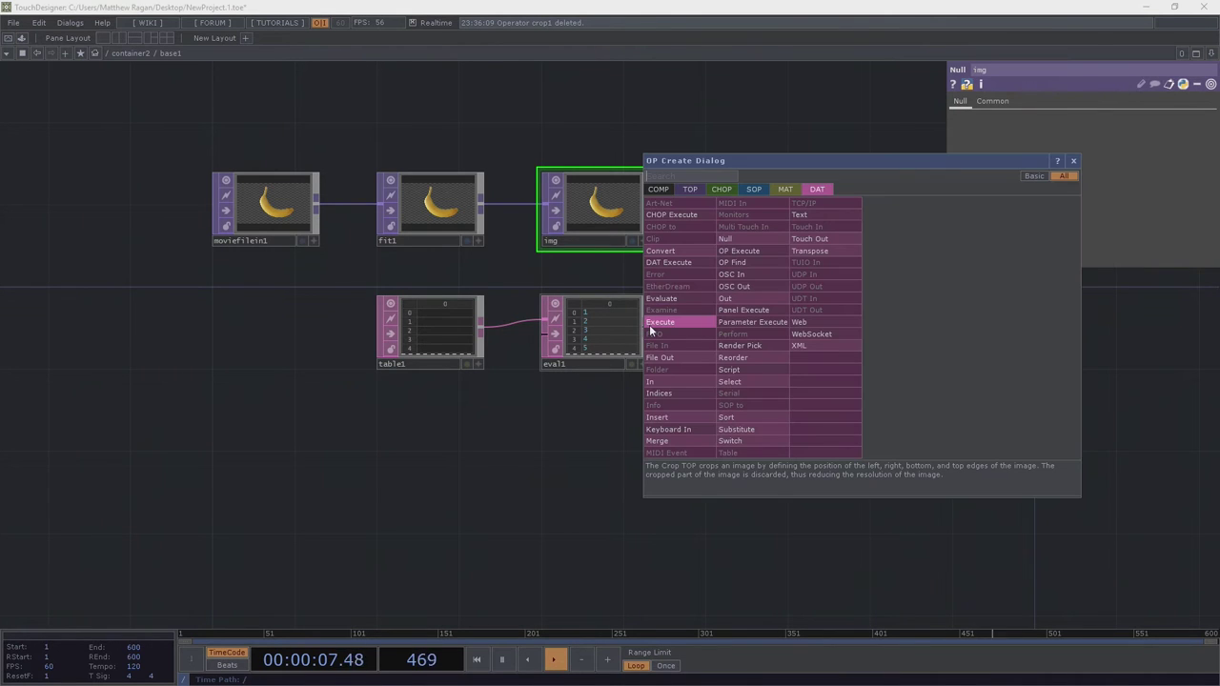
click(658, 189)
text(ba)
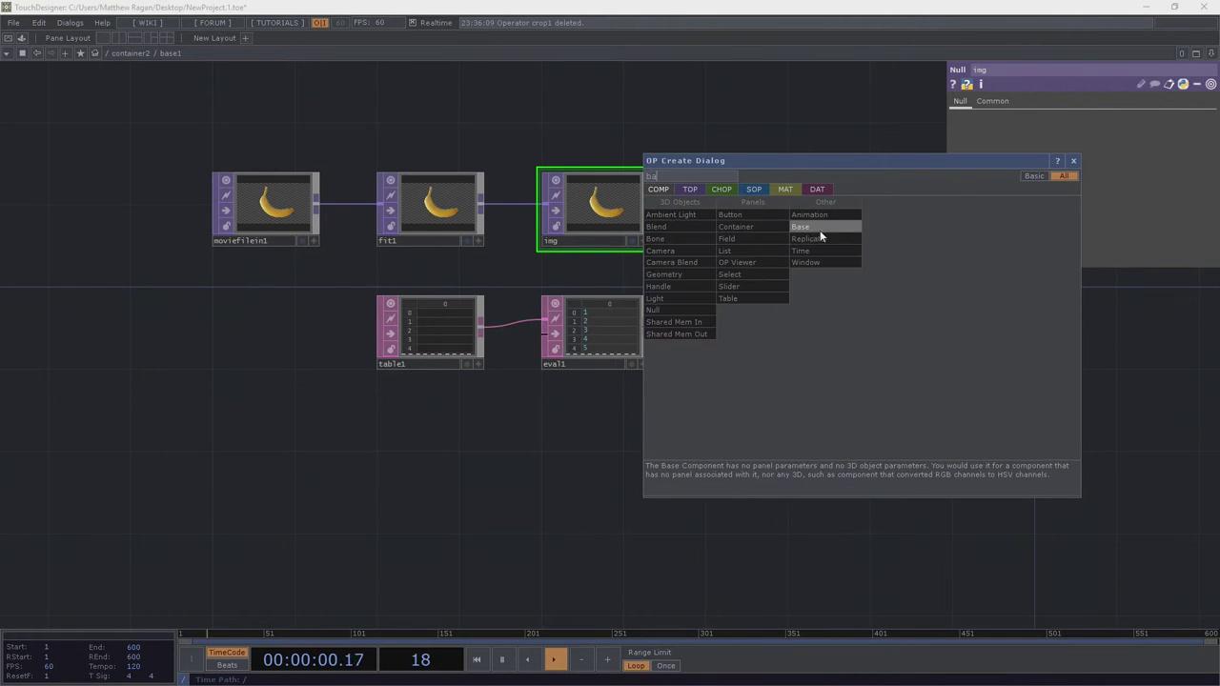
click(815, 229)
click(785, 330)
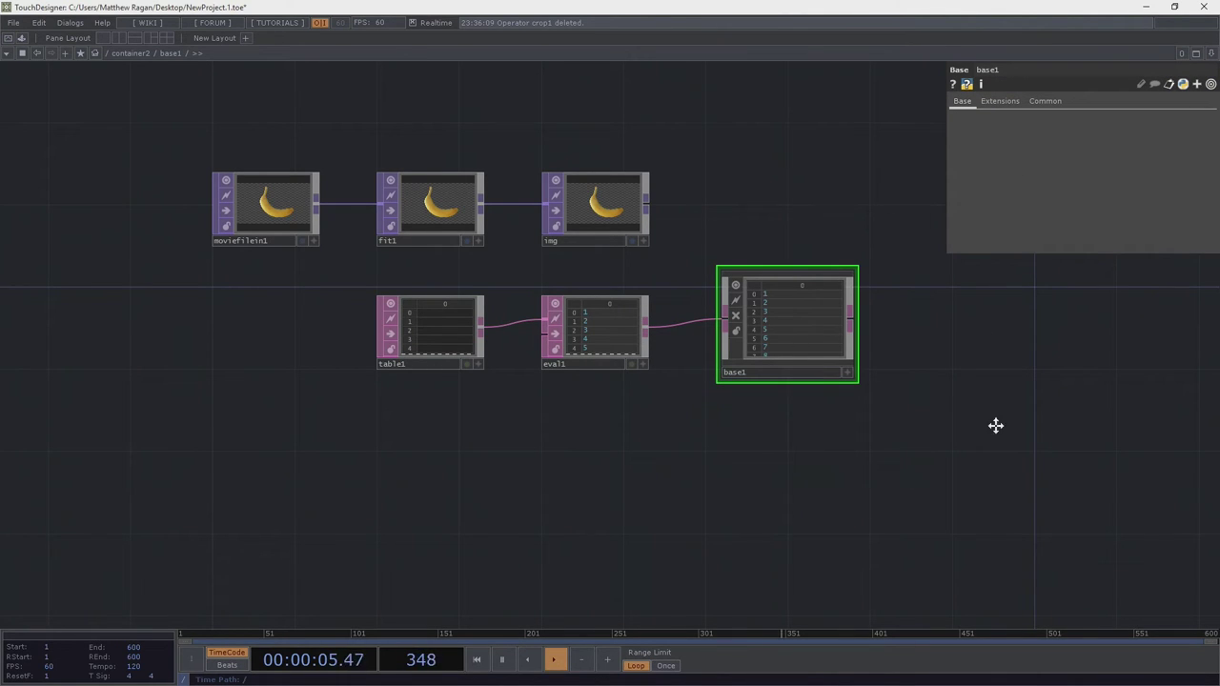
scroll(790, 403, up, 5)
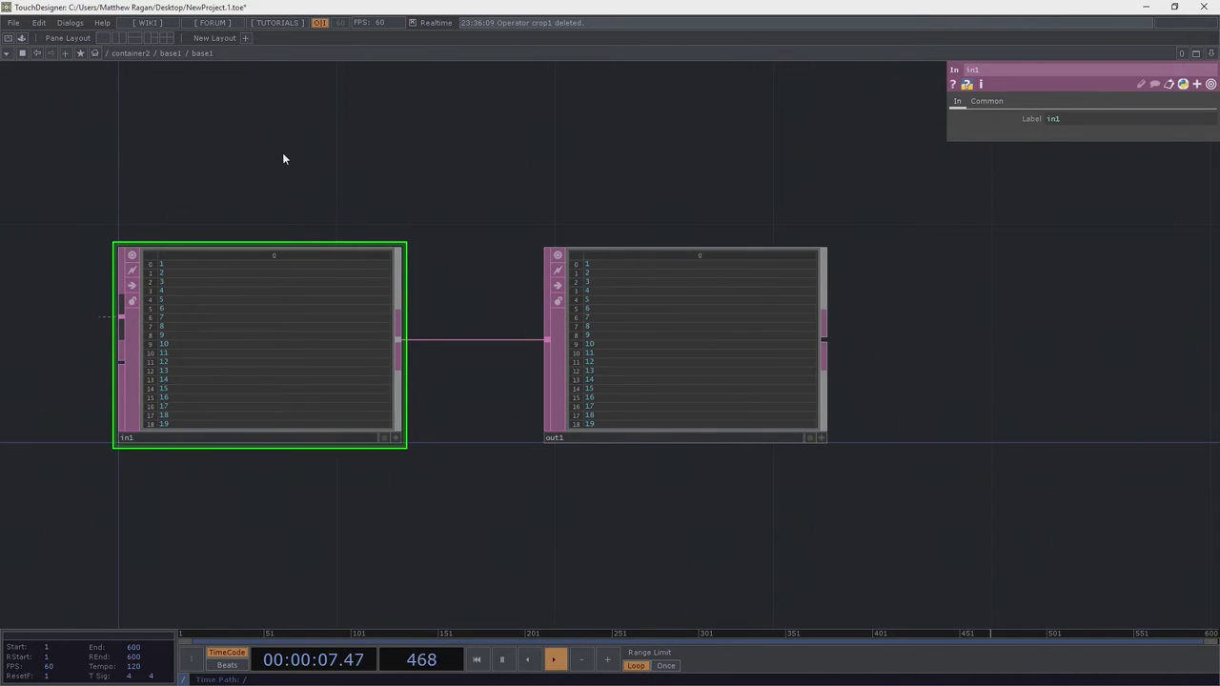
Move out1 well to the right of in1 to leave room between them for more operators
scroll(282, 155, down, 3)
click(485, 272)
drag(529, 275, 1068, 259)
drag(1065, 263, 1040, 264)
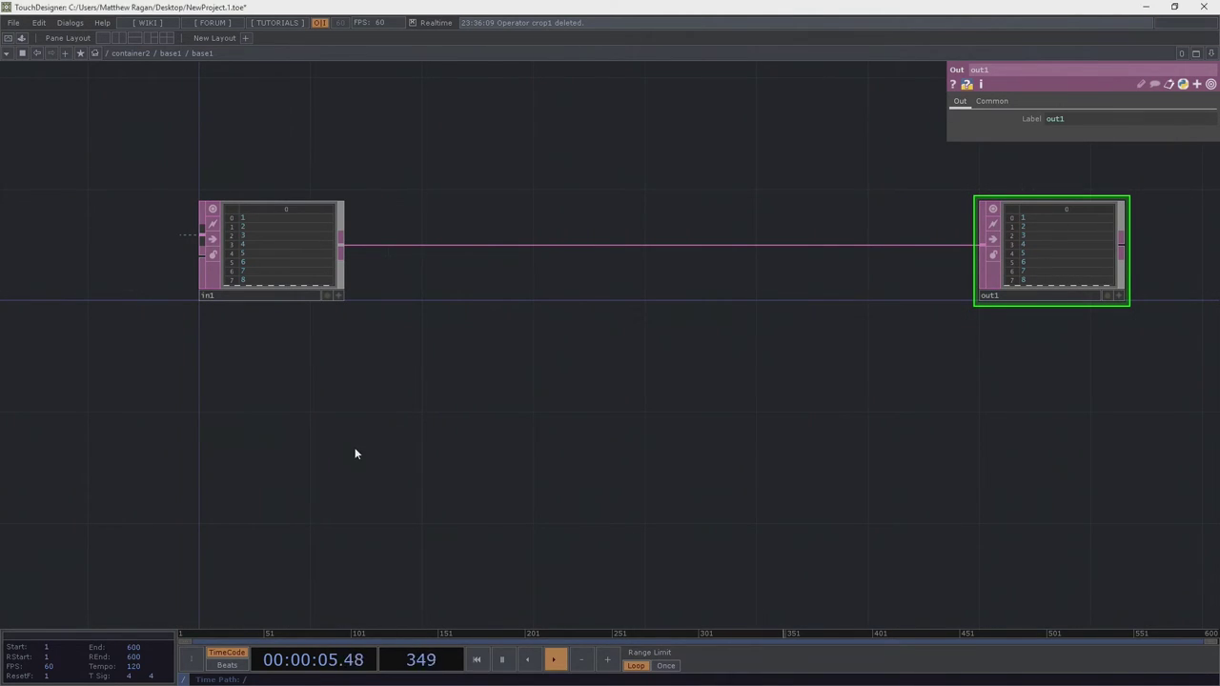
Add a Table DAT directly below in1
key(Tab)
text(r)
key(BackSpace)
text(tab)
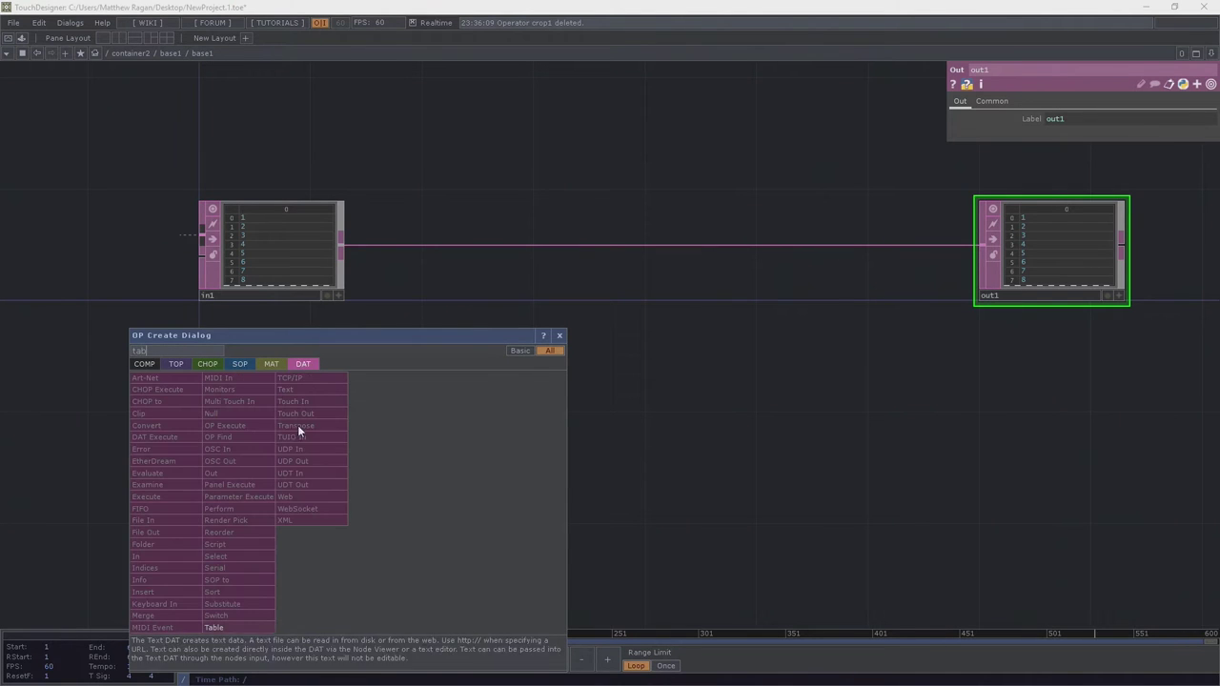
click(219, 628)
click(277, 386)
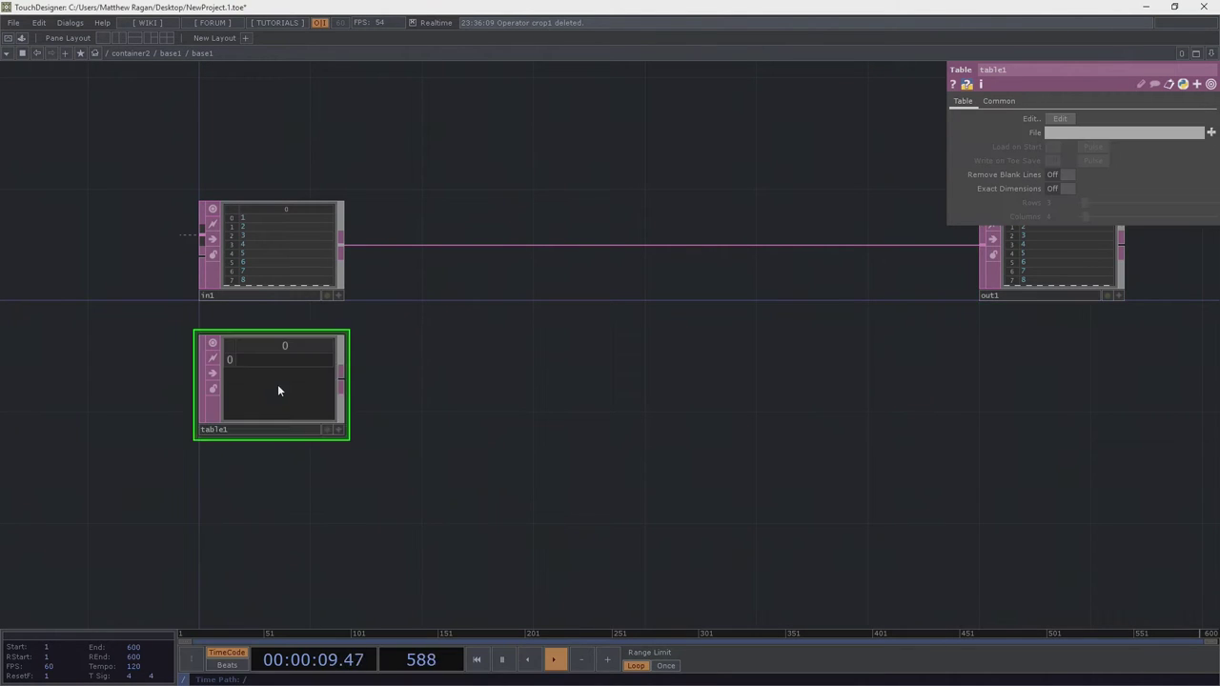
Turn on exact dimensions for table1 and set it to 16 rows and 9 columns
drag(267, 455, 284, 249)
drag(281, 195, 276, 410)
scroll(275, 407, up, 3)
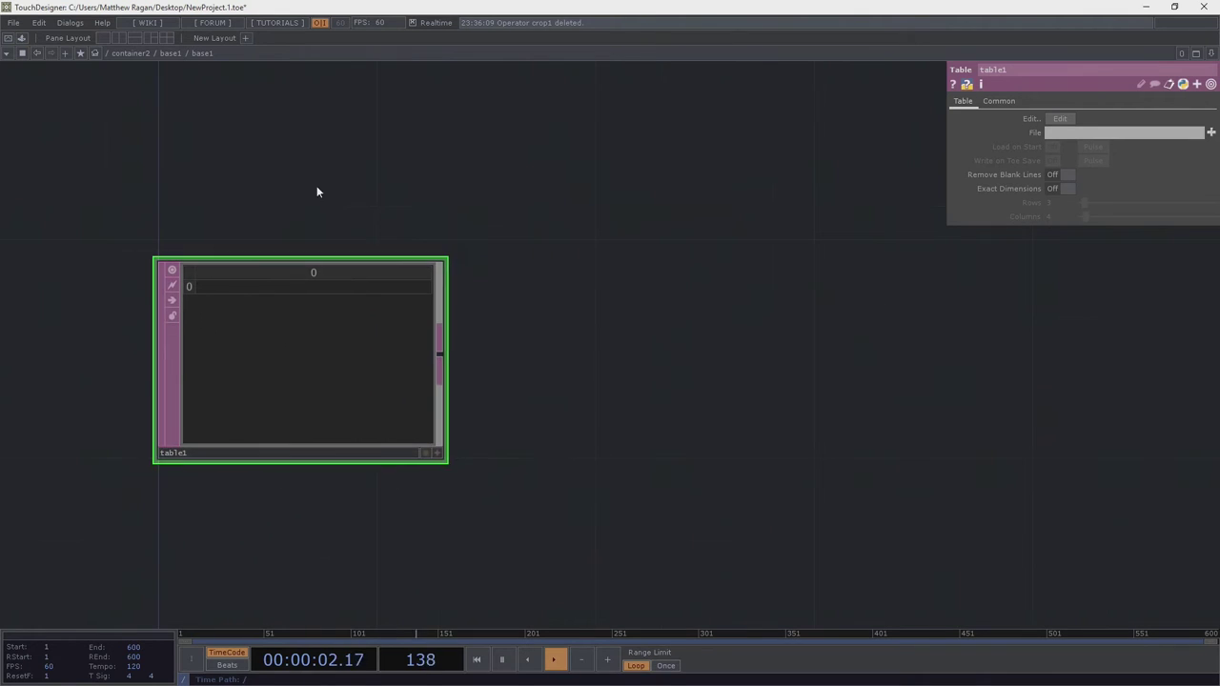
click(1059, 190)
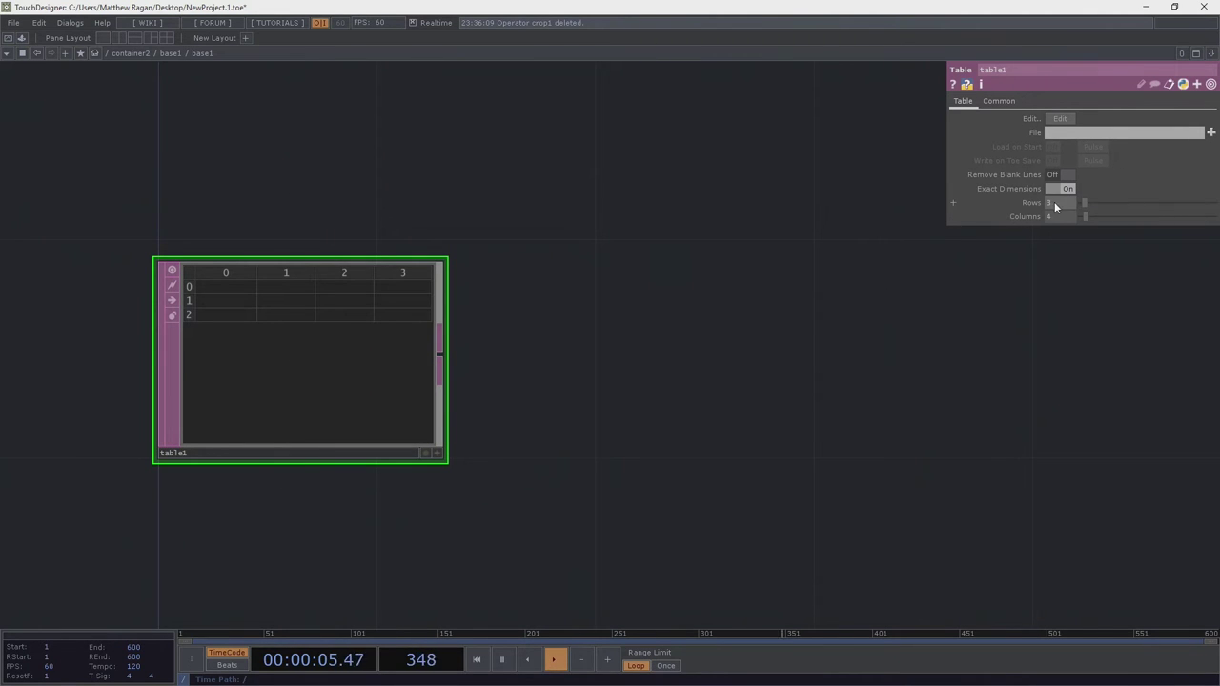
text(16)
key(Tab)
text(9)
key(Return)
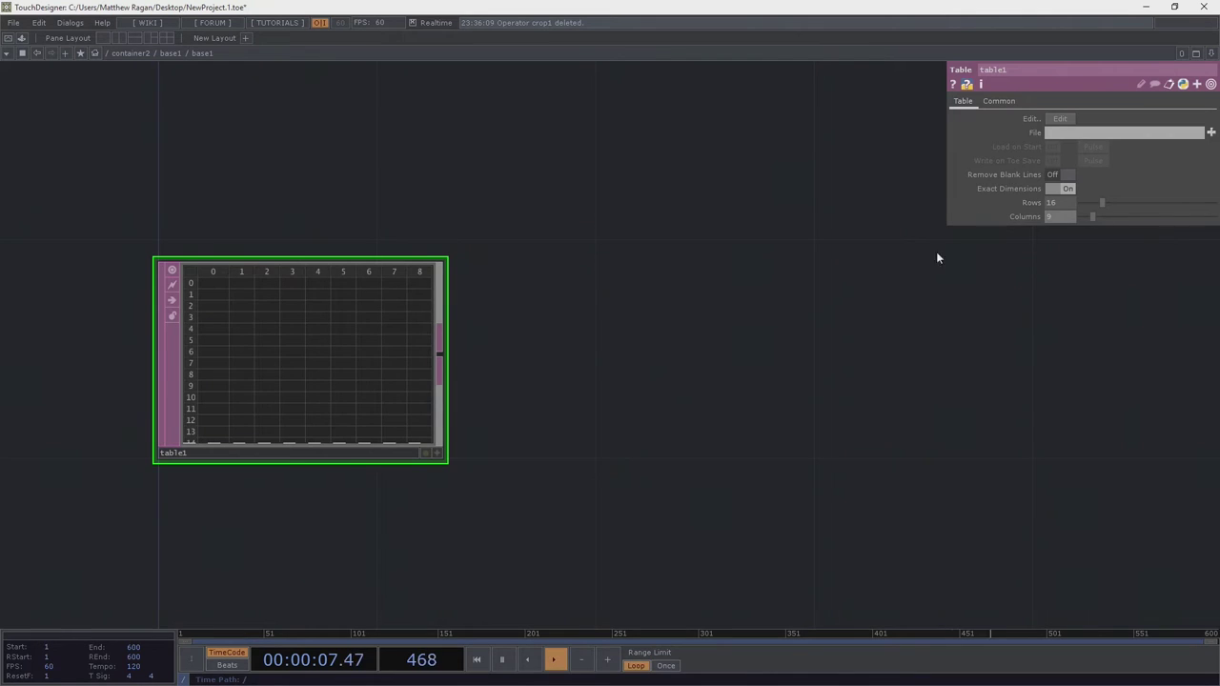
Add a second Table DAT and align it directly below table1
drag(270, 283, 356, 273)
scroll(349, 278, up, 3)
drag(983, 229, 927, 233)
scroll(155, 197, up, 1)
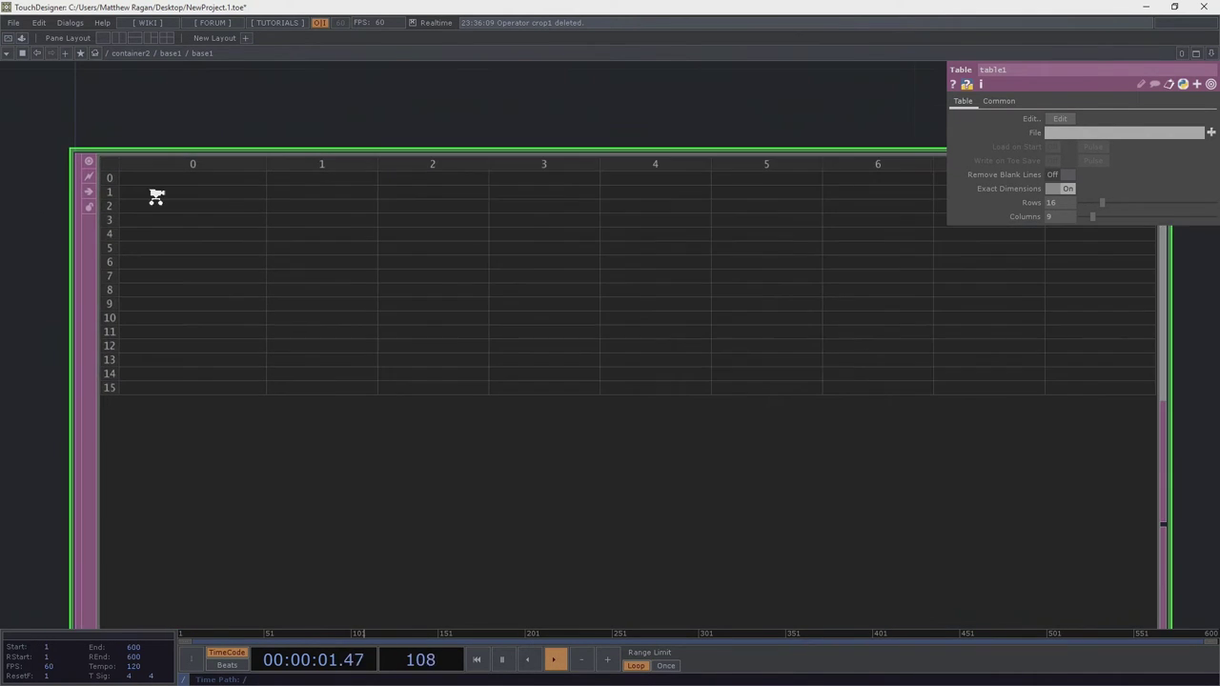
scroll(156, 197, down, 1)
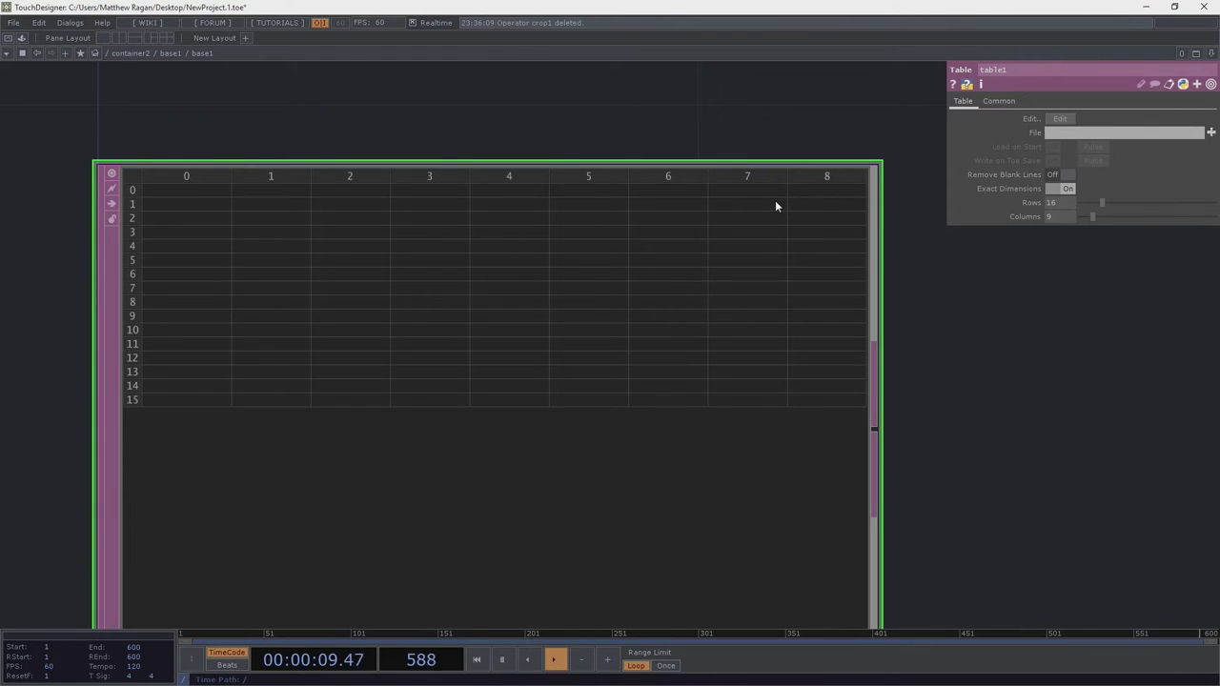
scroll(737, 271, down, 3)
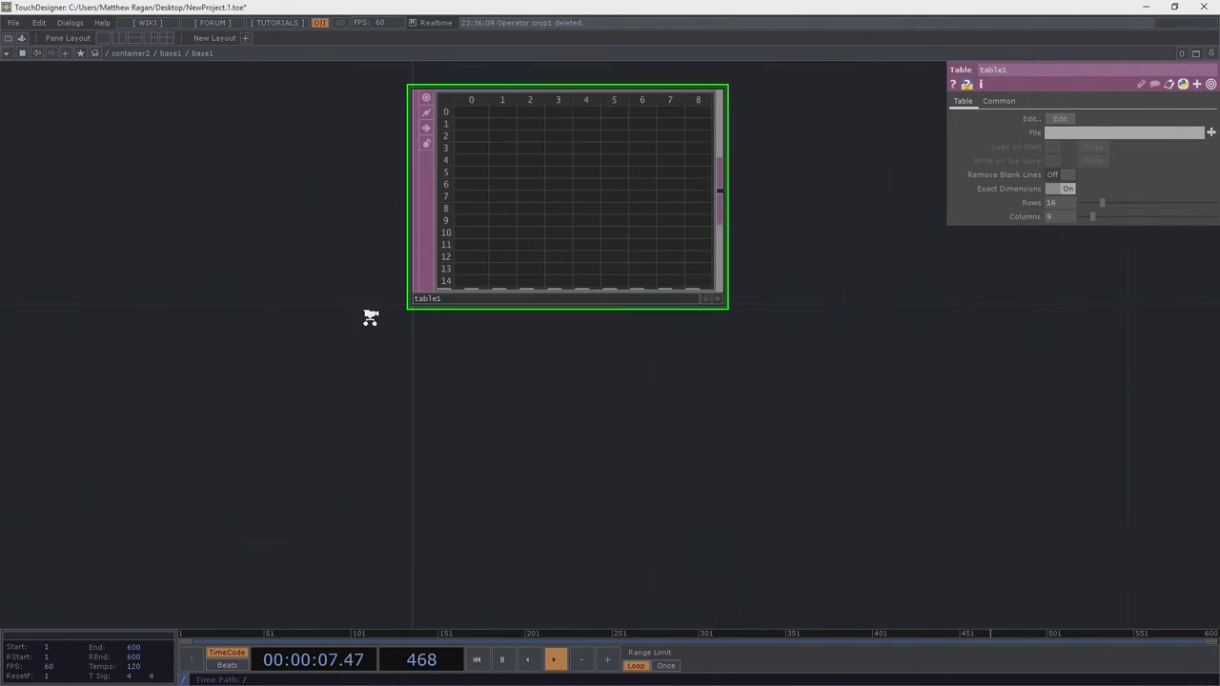
key(Tab)
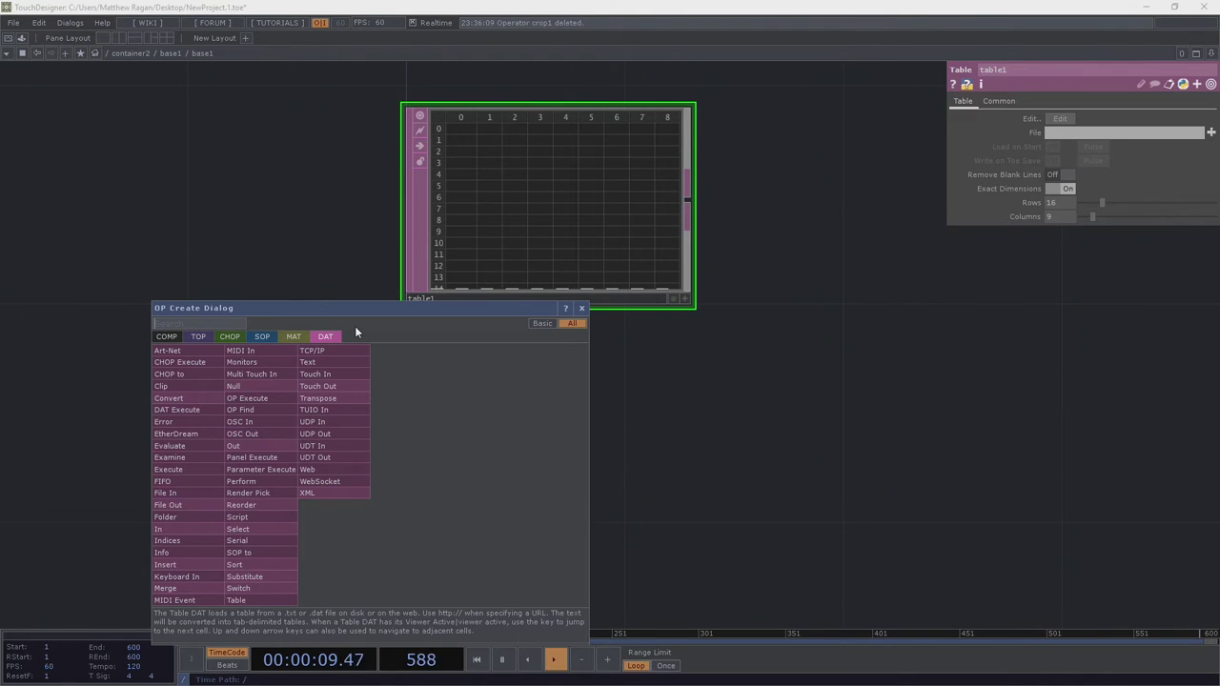
text(ta)
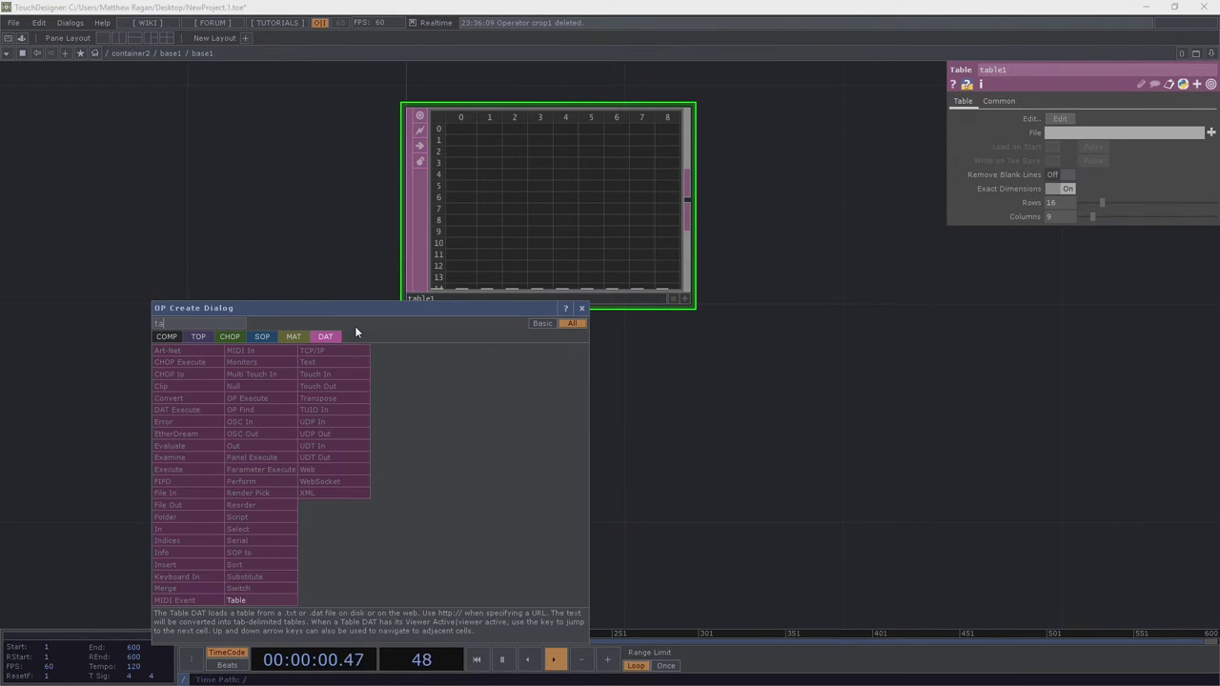
click(266, 601)
click(573, 453)
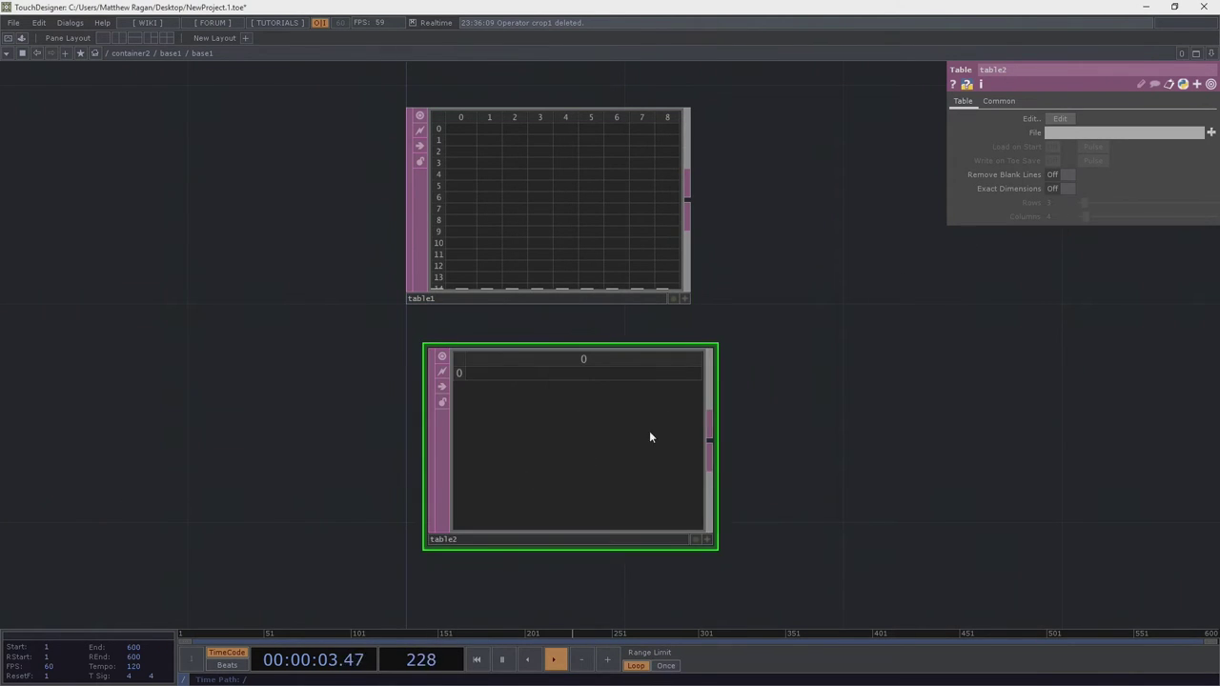
drag(549, 499, 527, 479)
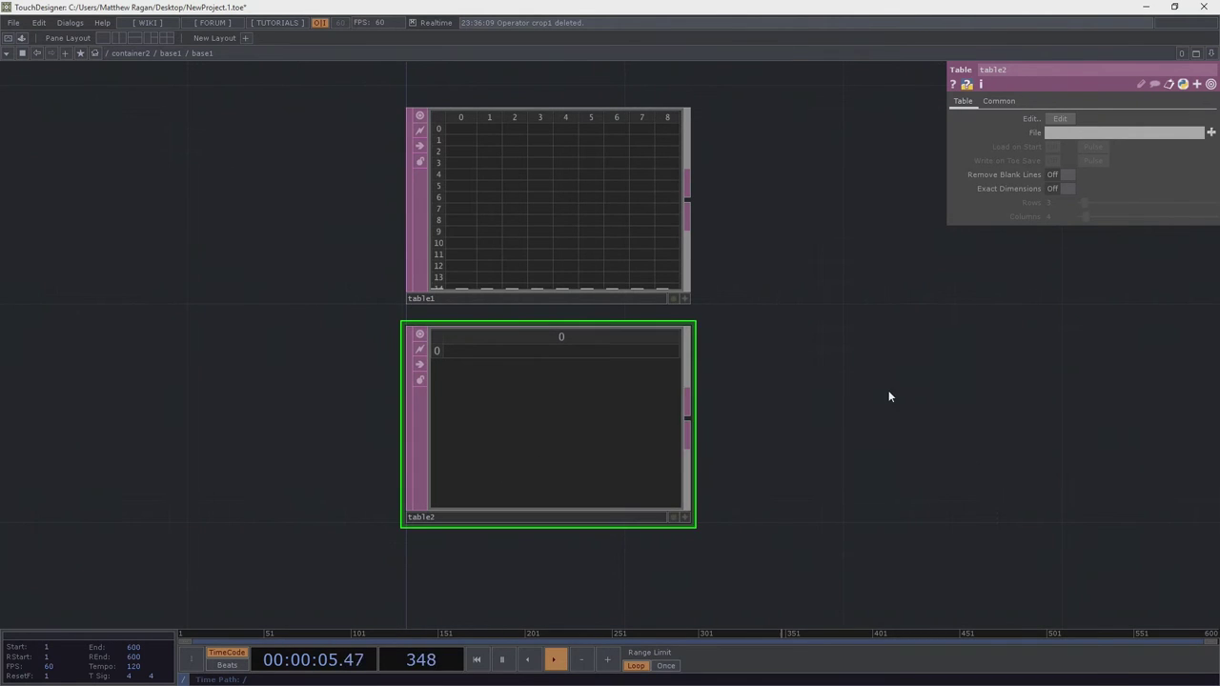
Add an Evaluate DAT to the right of the two tables, at a height between them
key(Tab)
text(ev)
click(681, 476)
click(902, 226)
drag(823, 327, 693, 278)
drag(799, 197, 882, 260)
mouse_move(799, 262)
mouse_down()
mouse_move(832, 264)
mouse_move(799, 273)
mouse_up()
Enter the expression "me.inputRow * 80 , me.inputCol * 80" in table2's only cell and deactivate its viewer
scroll(370, 337, up, 3)
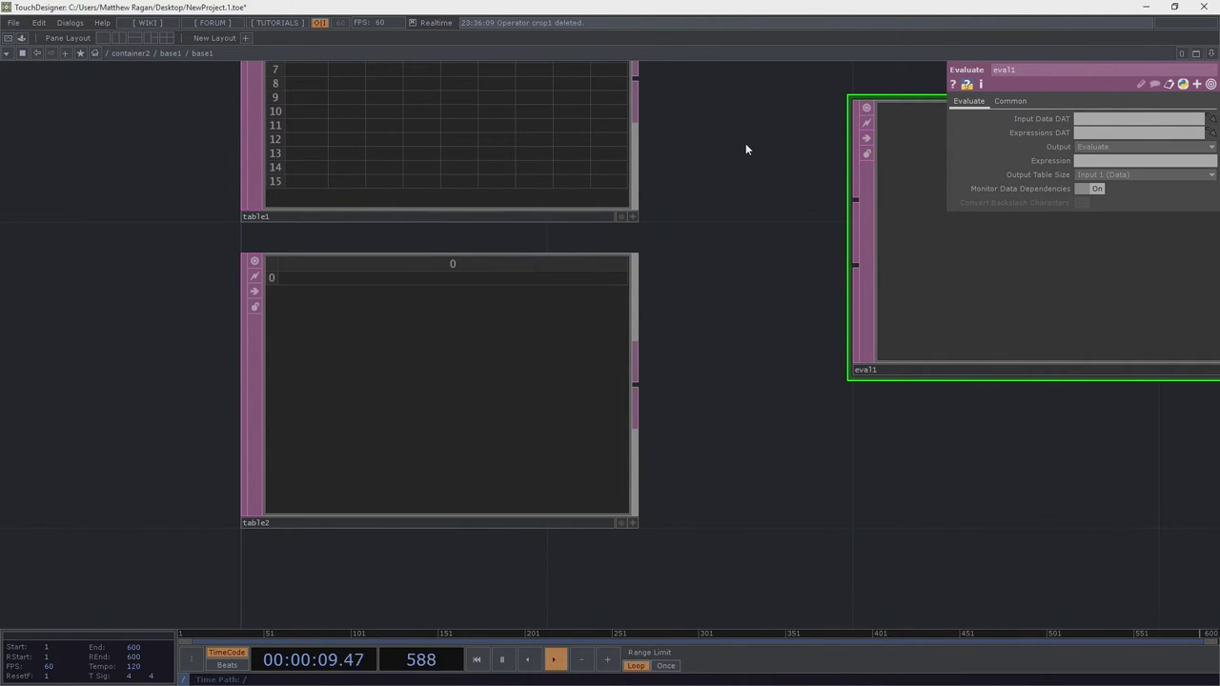
drag(767, 240, 751, 302)
drag(705, 195, 707, 256)
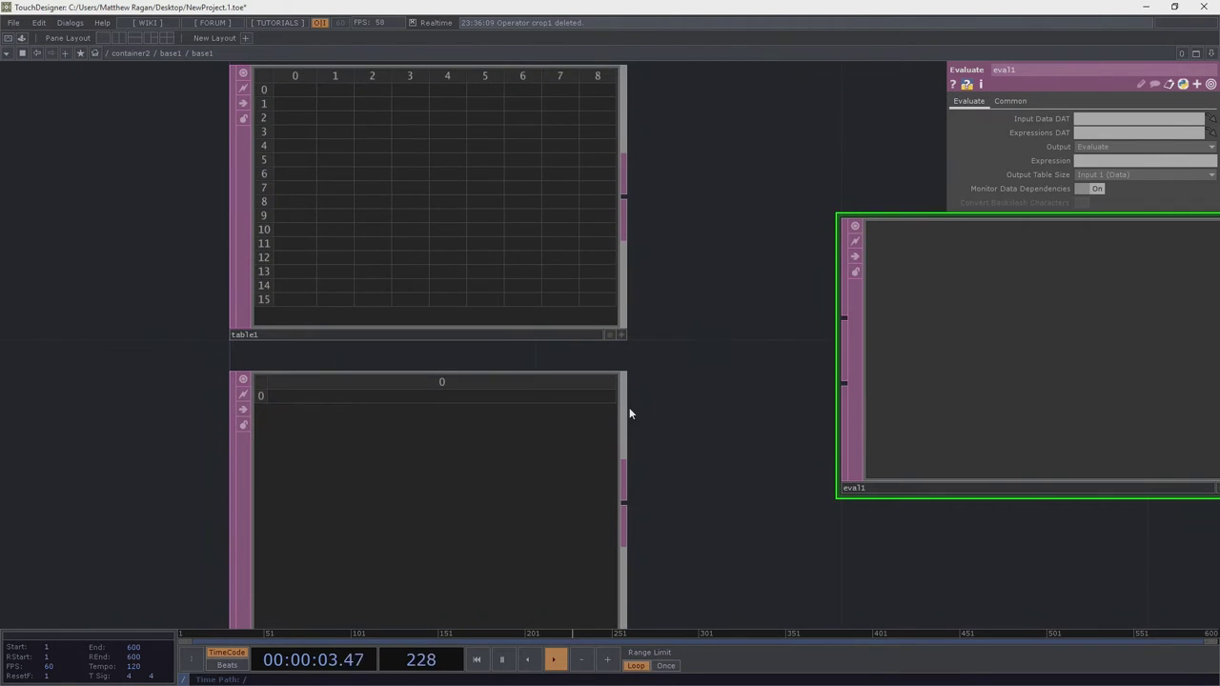
right_drag(144, 463, 494, 515)
key(a)
click(394, 395)
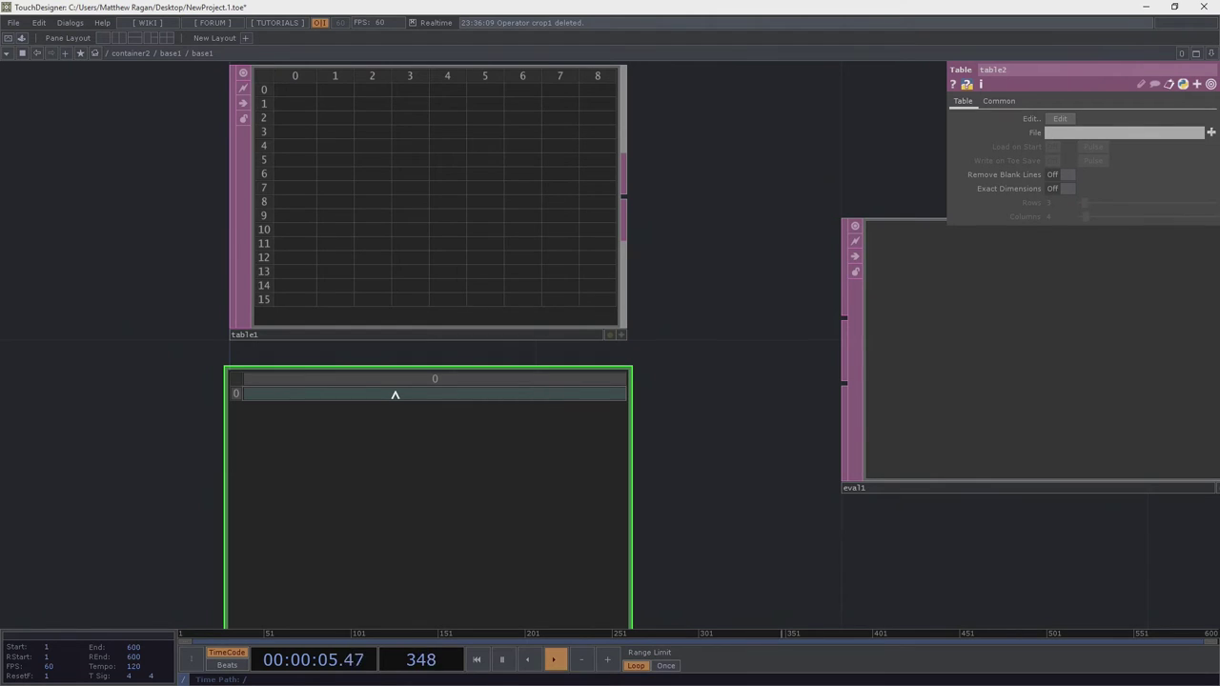
text(me.inputRow * 80)
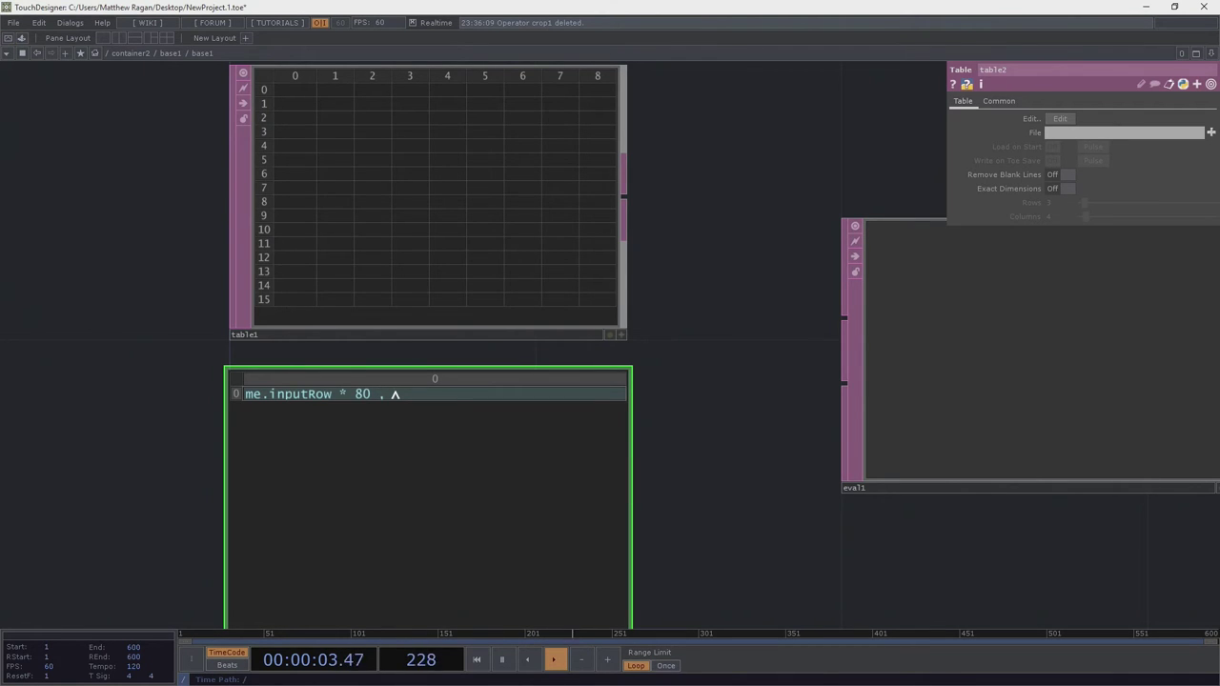
text( , me.inputCol)
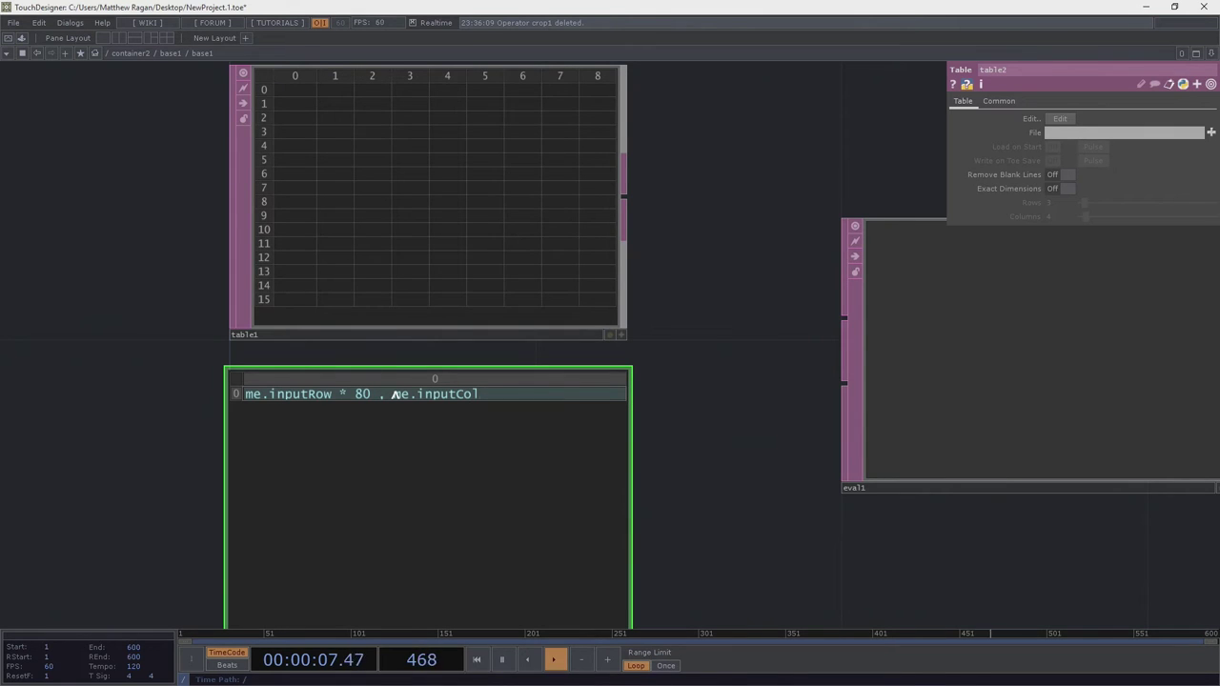
text( * 80)
key(Return)
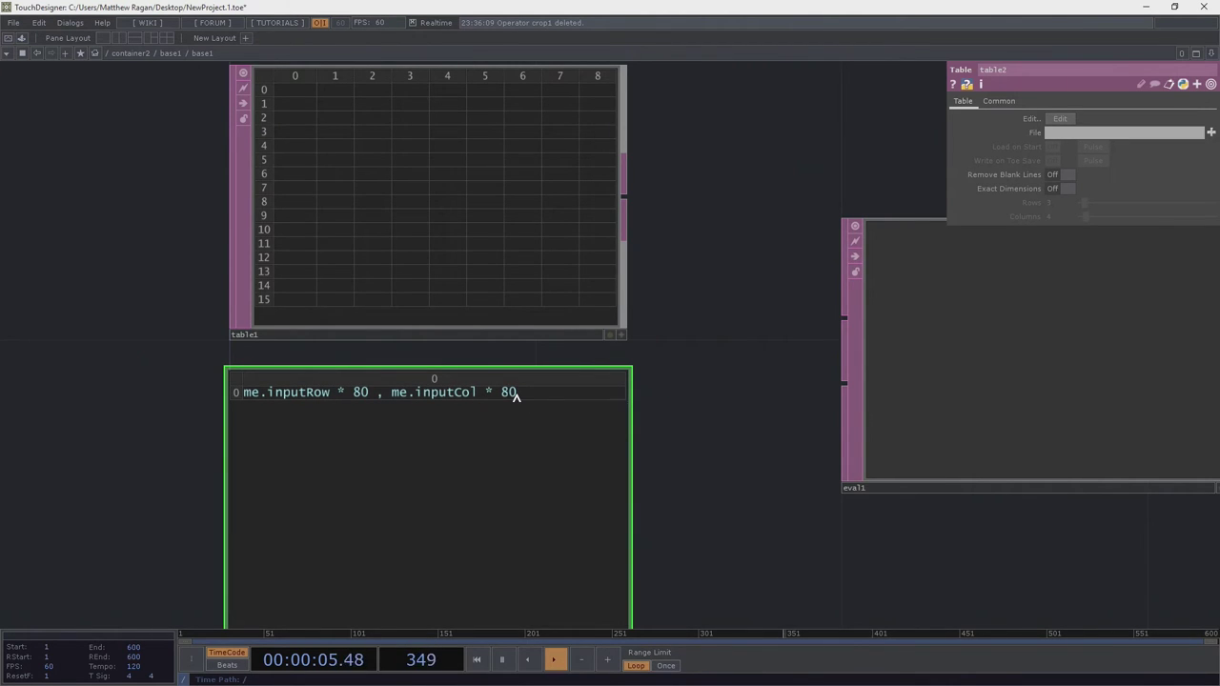
drag(648, 493, 598, 356)
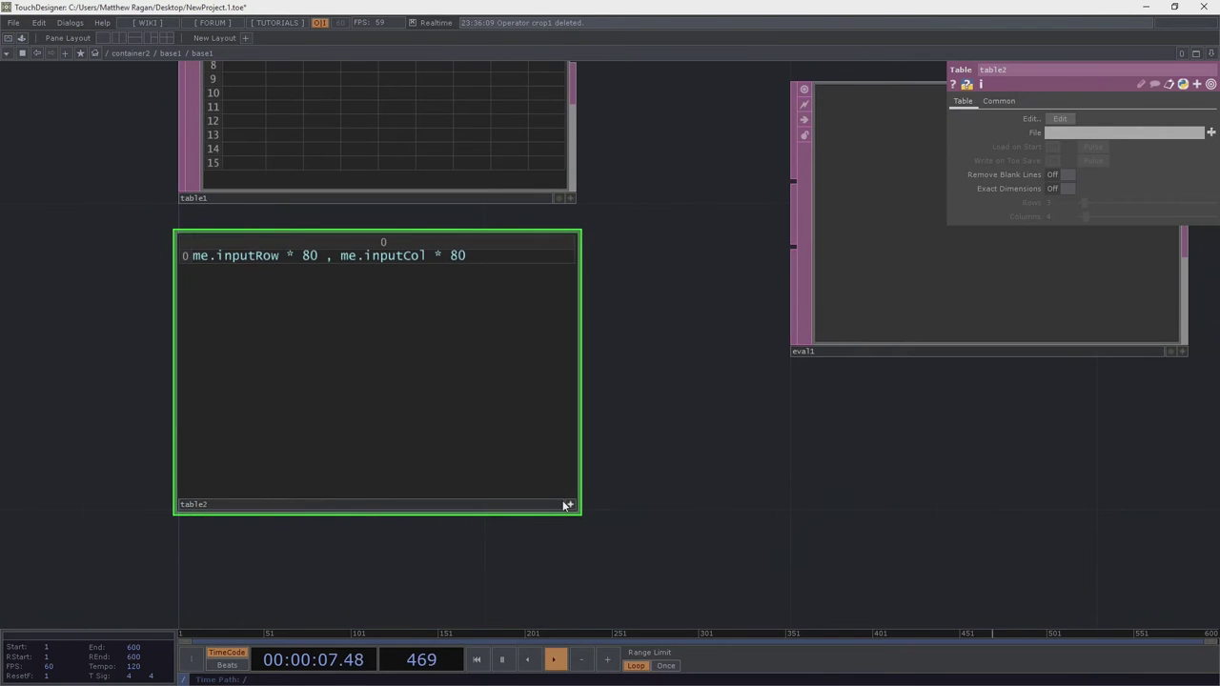
click(567, 505)
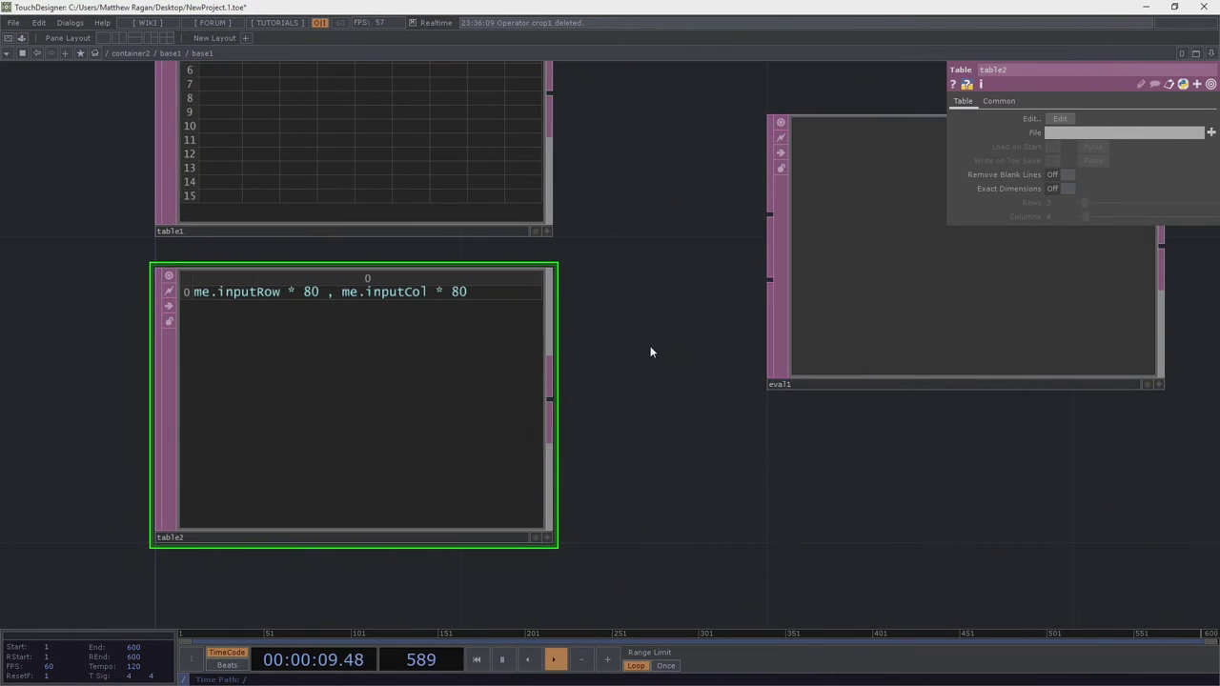
Connect table1 to eval1's first input as the data and table2 to its second input as the expressions
scroll(648, 328, down, 2)
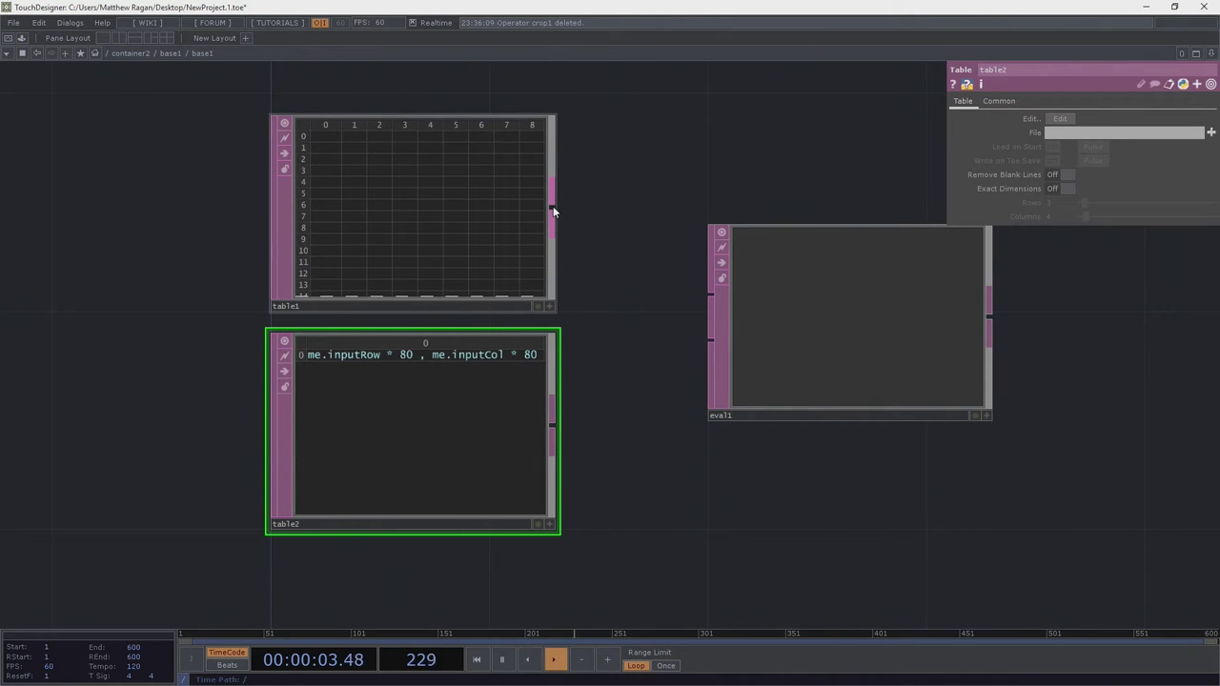
drag(553, 206, 710, 294)
drag(553, 426, 710, 346)
scroll(946, 333, up, 3)
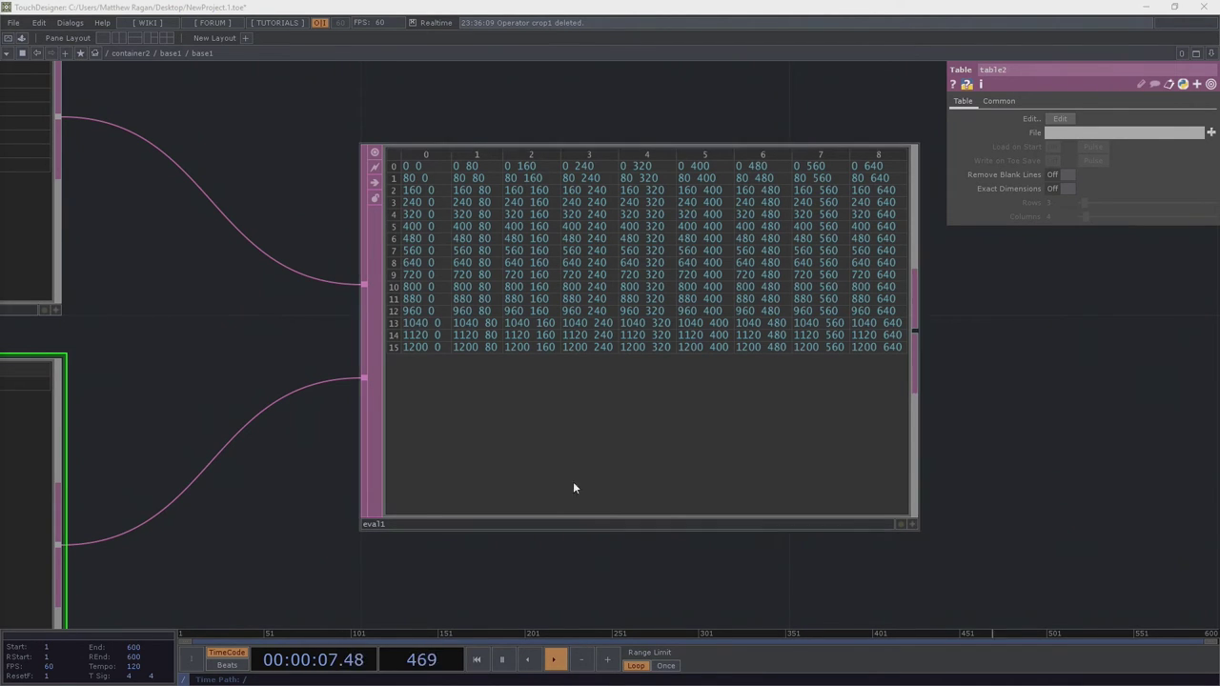
Add a Select DAT fed by eval1's output and move it further right of eval1
scroll(692, 391, down, 3)
drag(803, 370, 661, 319)
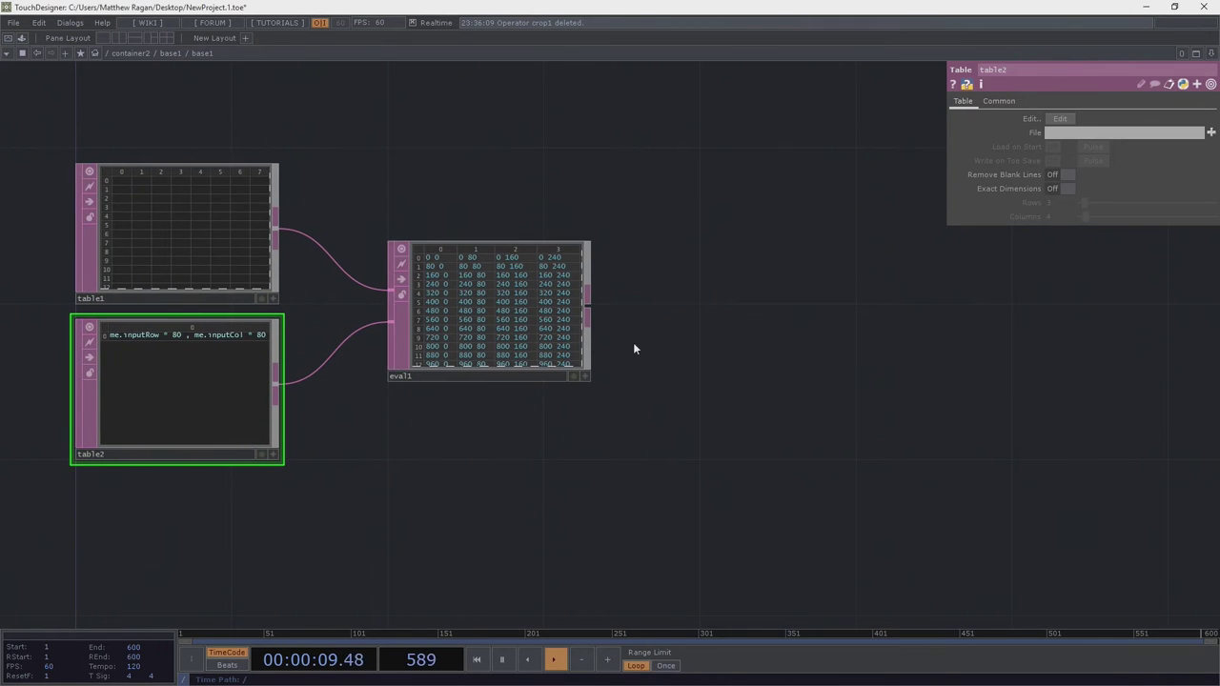
scroll(566, 294, up, 5)
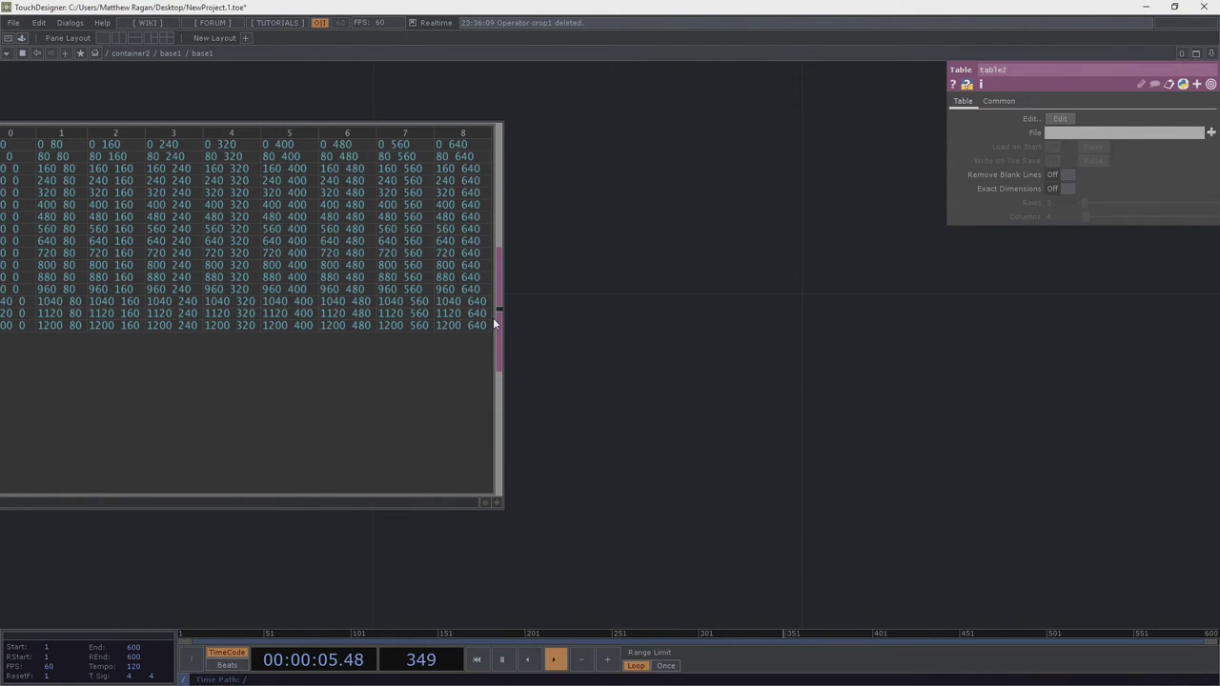
key(Tab)
text(se)
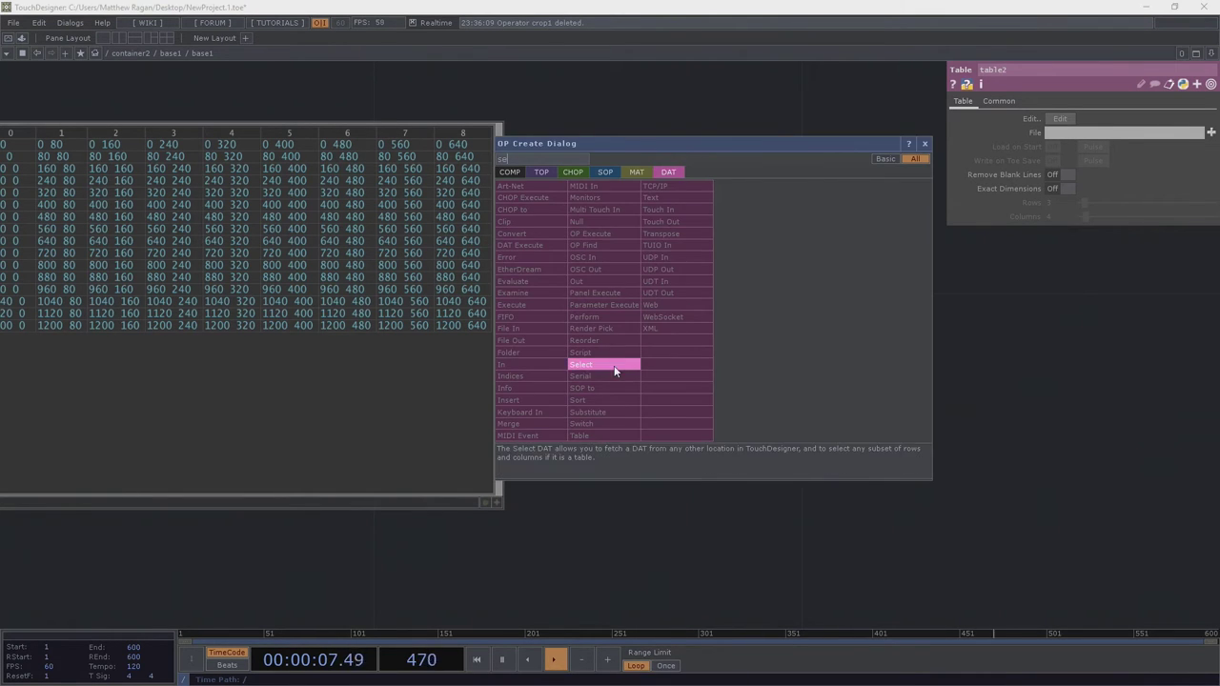
click(581, 364)
click(871, 311)
scroll(772, 510, down, 3)
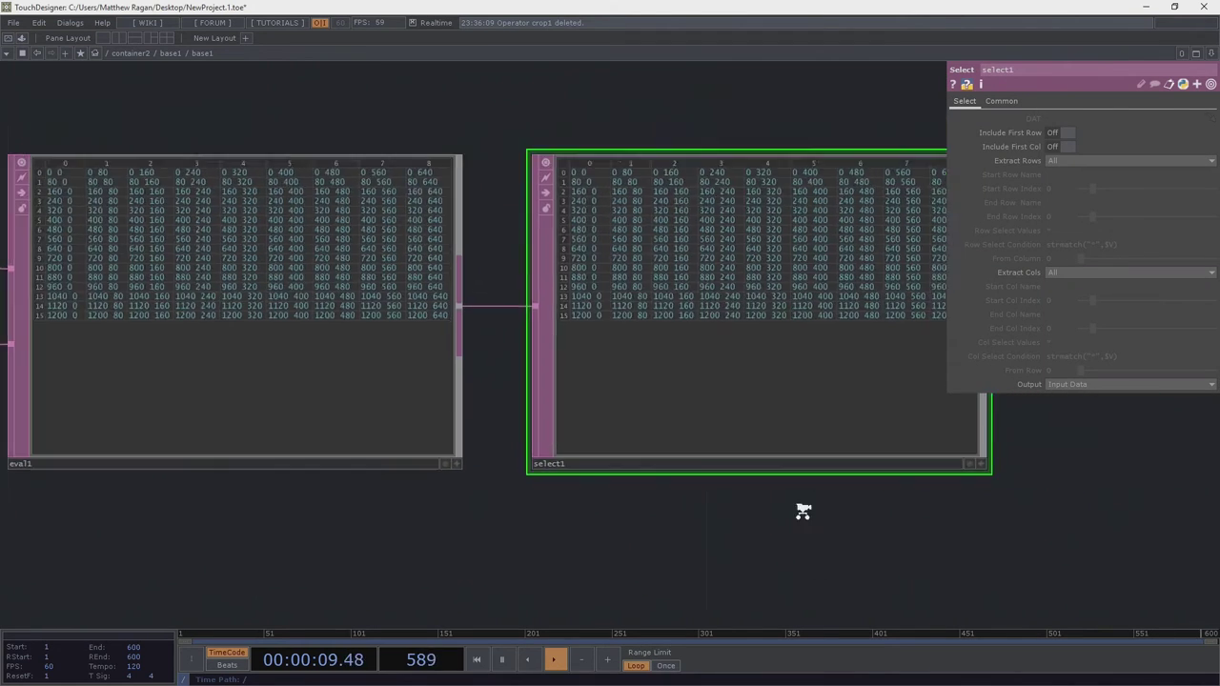
drag(665, 346, 755, 345)
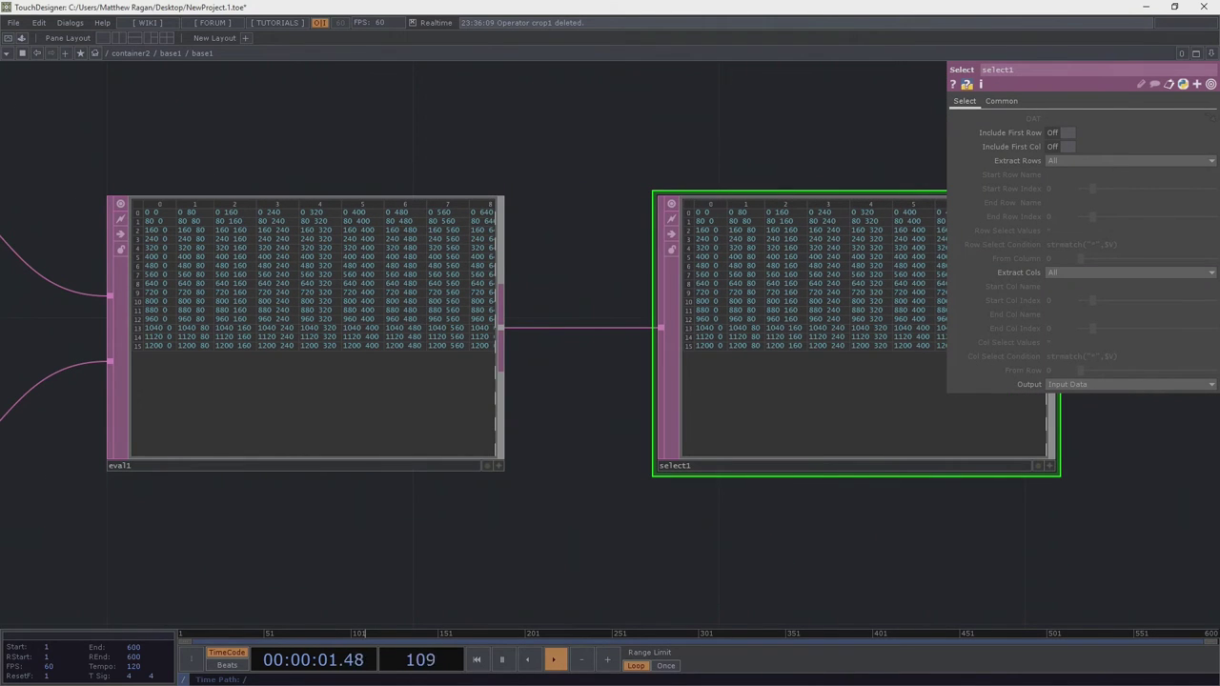
Set select1 to extract columns by index and expand the Start Col Index parameter to show its expression field
click(1063, 162)
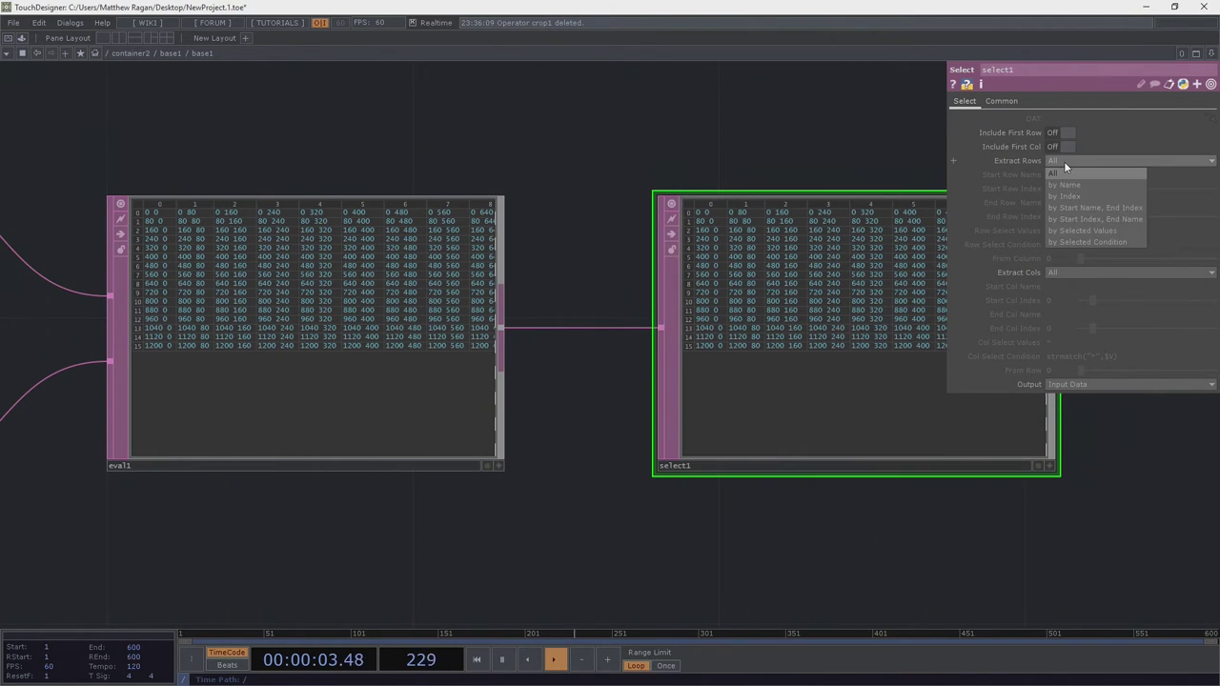
click(1110, 272)
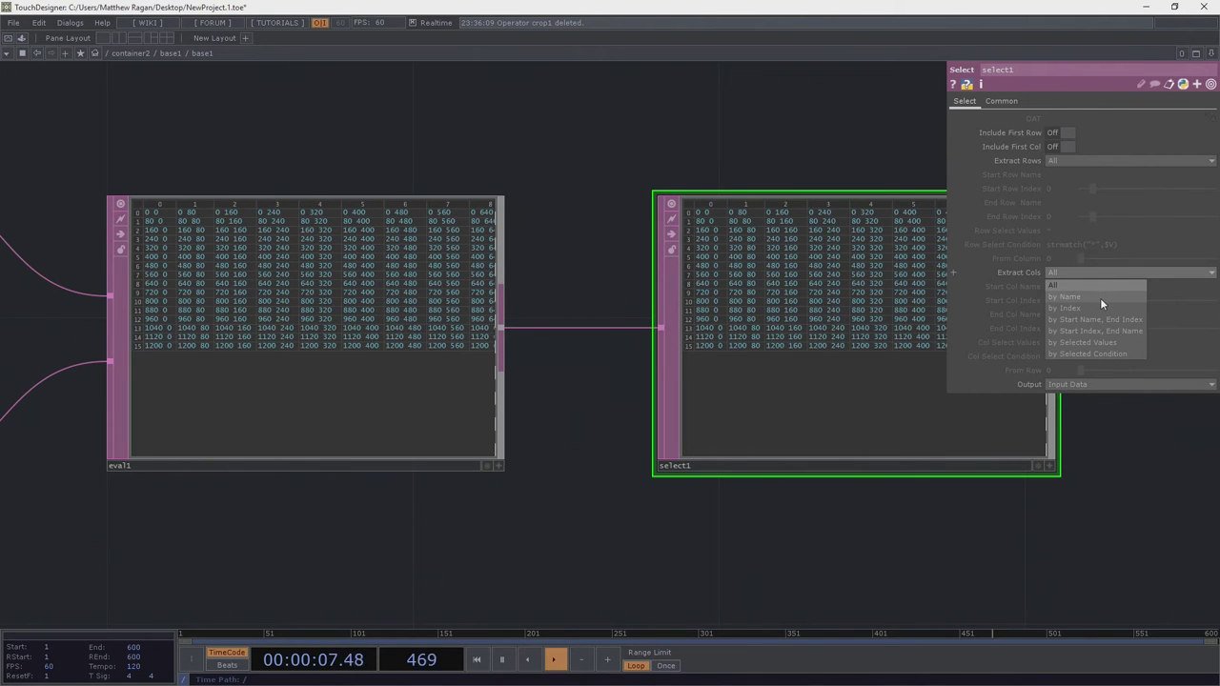
click(1096, 310)
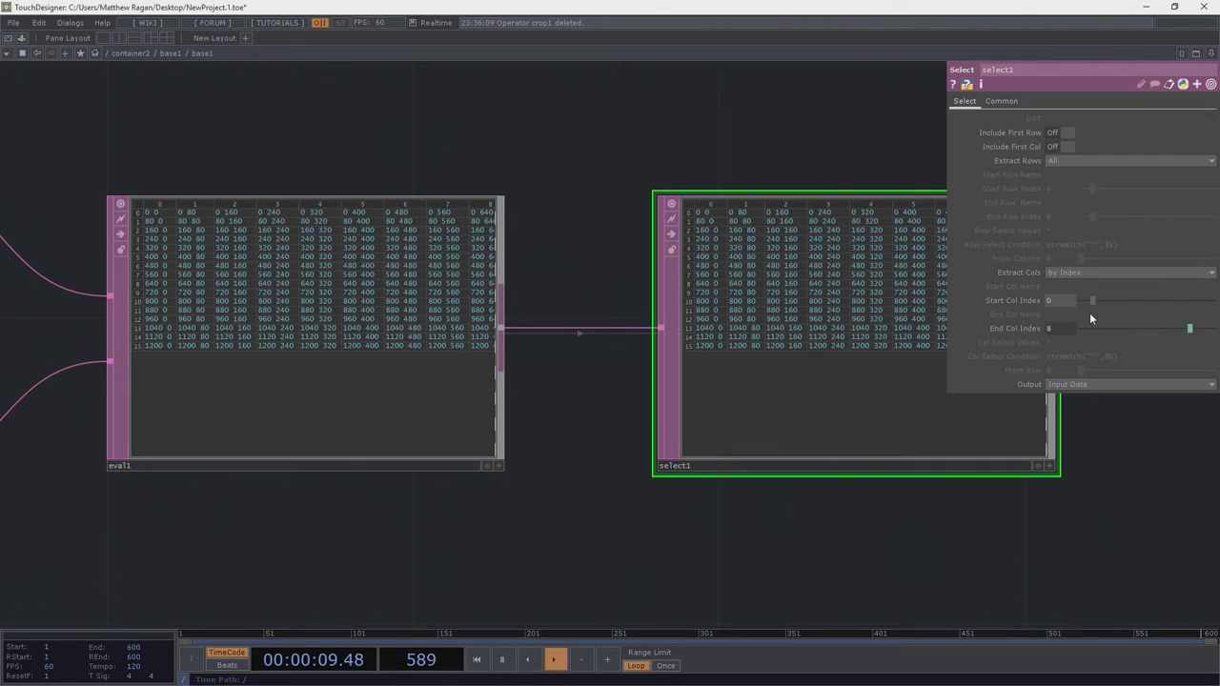
click(1028, 301)
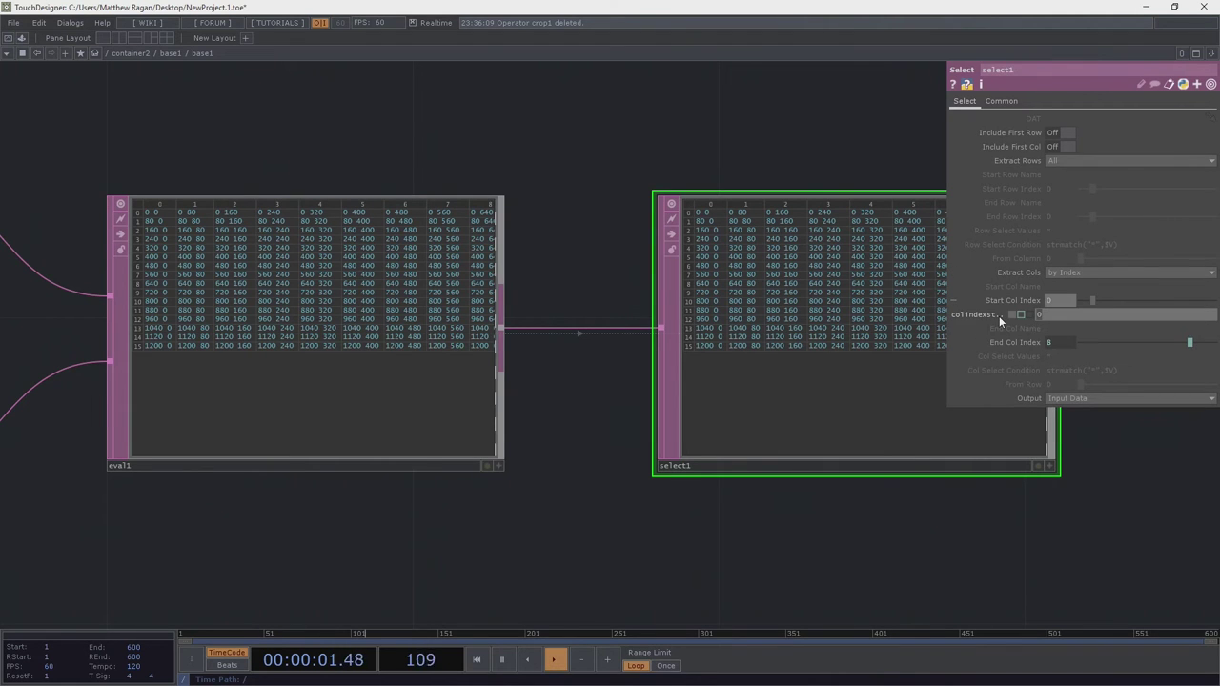
Set both the start and end column index of select1 to the expression me.digits - 1
text(me.digits - 1)
key(Return)
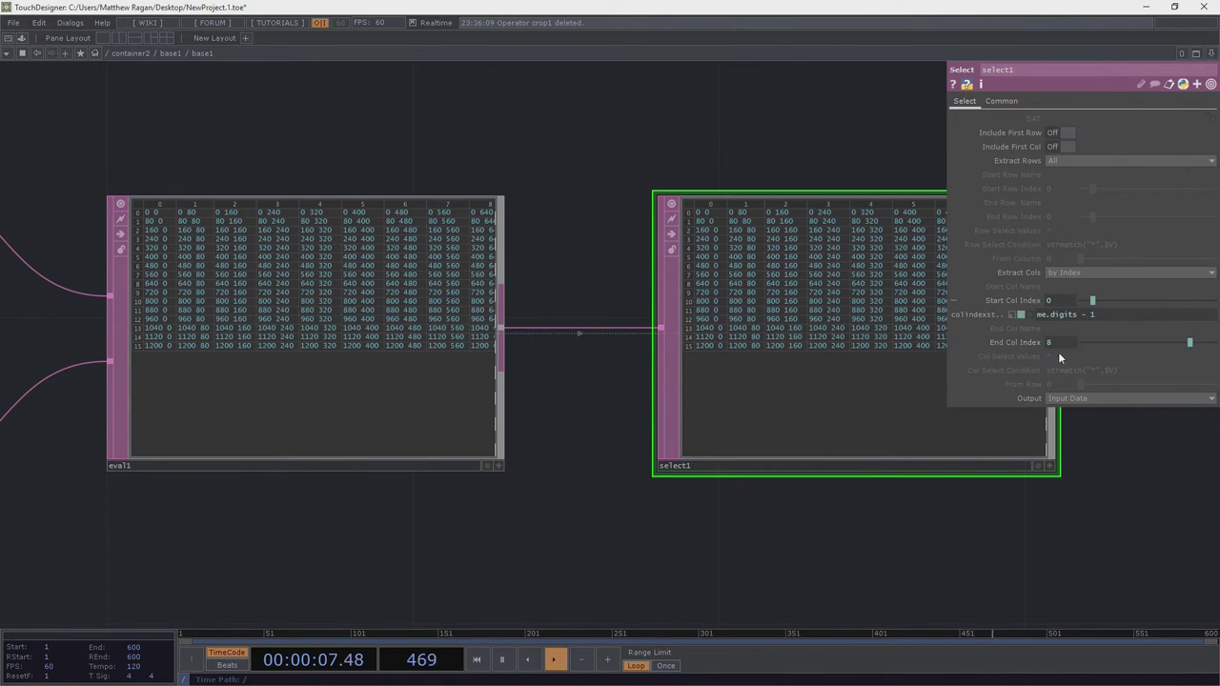
click(1006, 345)
drag(1147, 359, 882, 367)
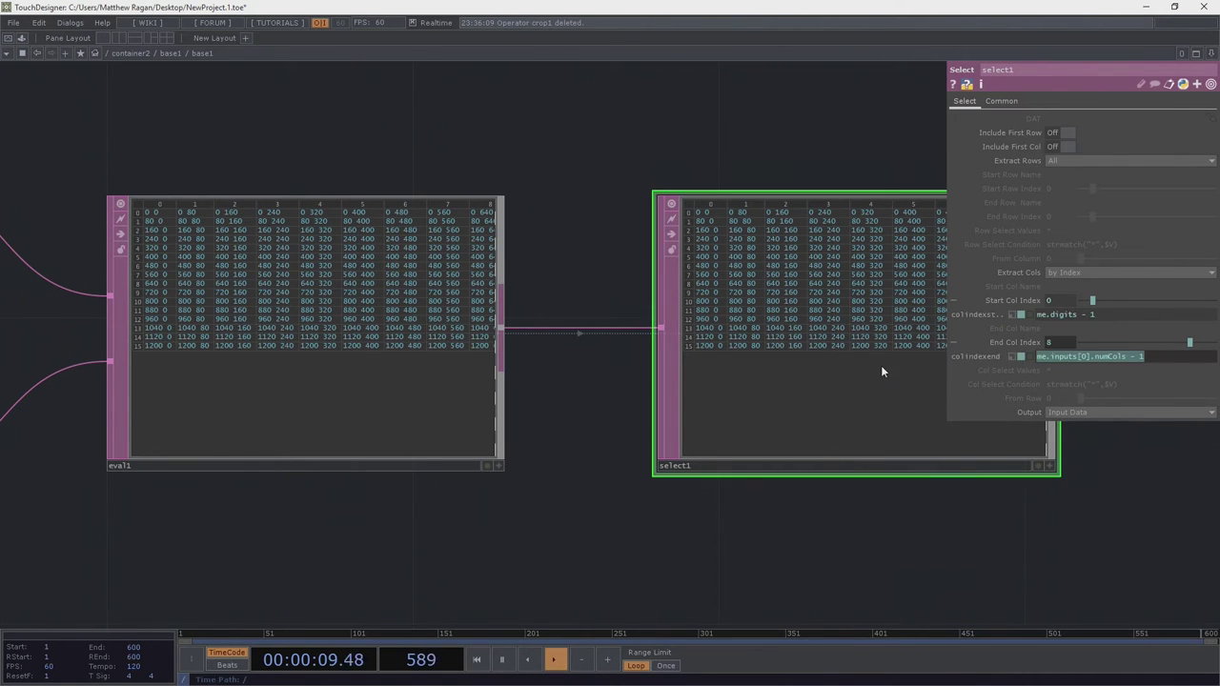
text(me.dig)
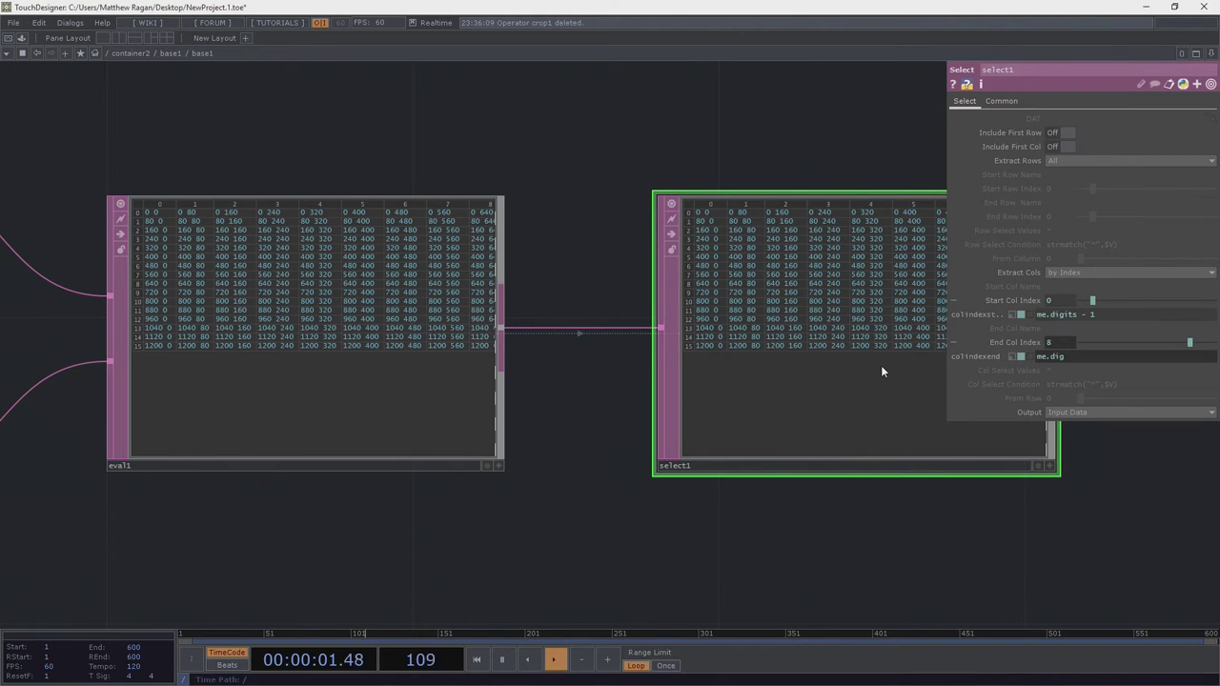
text(its - 1)
key(Return)
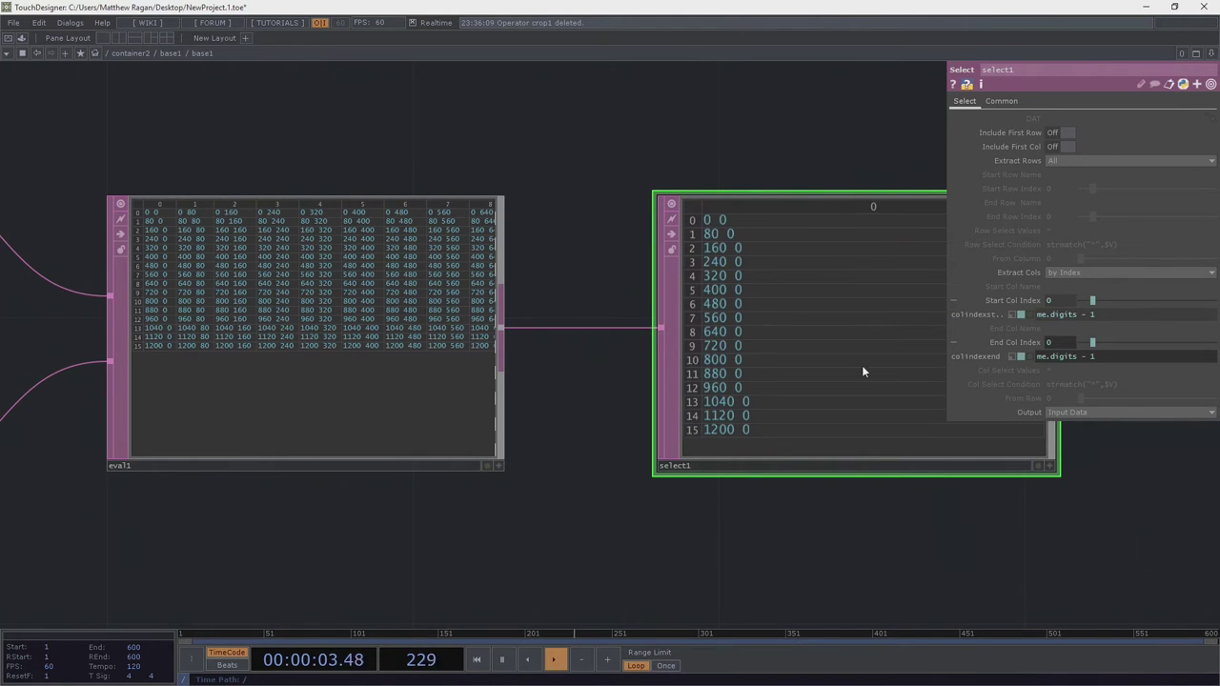
Paste a copy of the Select DAT directly below select1, fed by eval1
scroll(580, 444, down, 3)
scroll(594, 383, up, 2)
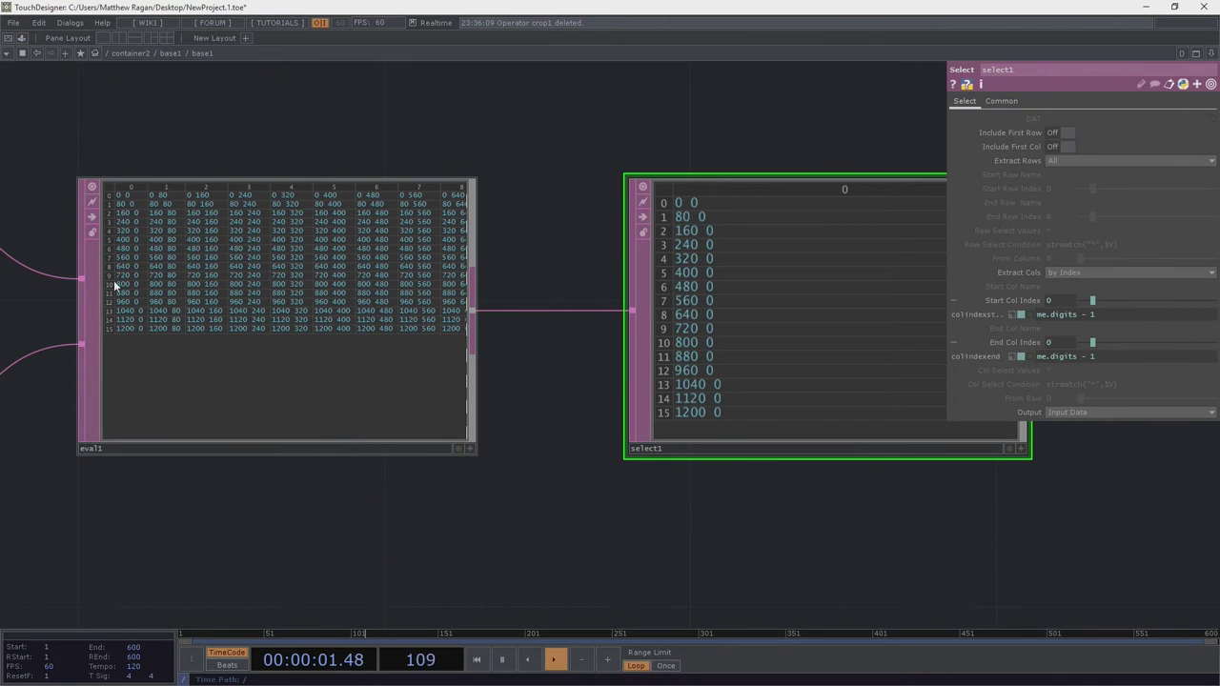
drag(770, 541, 464, 337)
middle_drag(464, 336, 541, 412)
scroll(524, 400, down, 1)
key(ctrl+v)
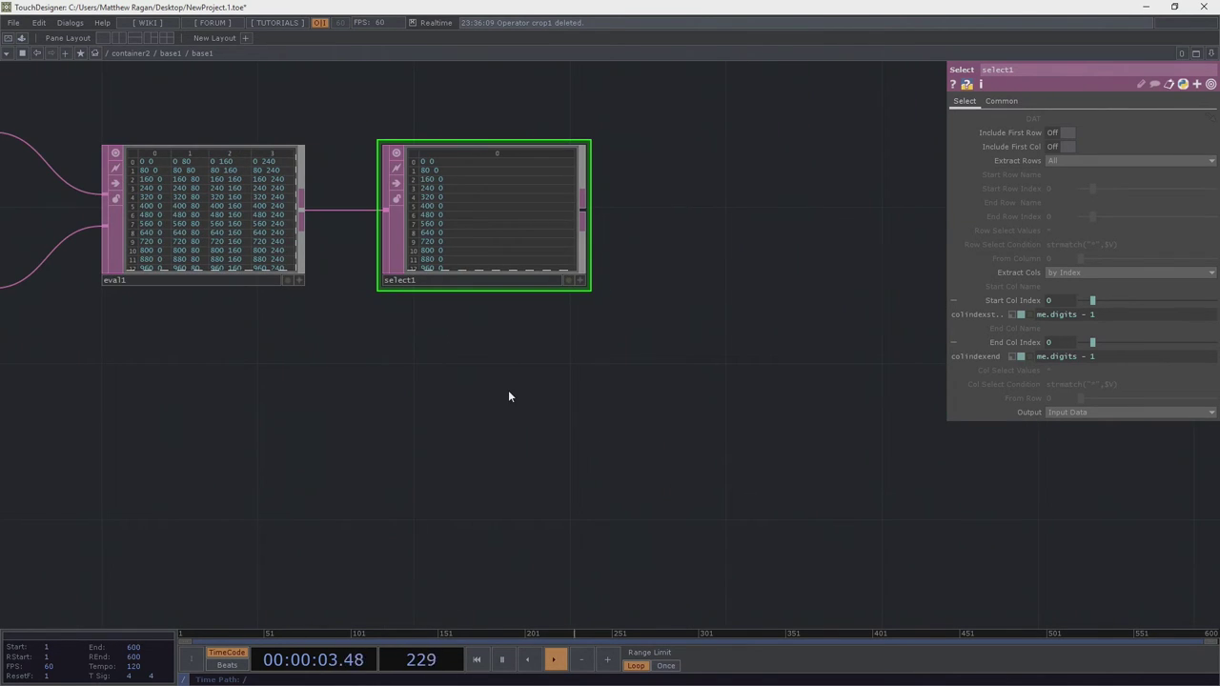
click(508, 390)
drag(684, 493, 703, 362)
middle_drag(412, 293, 563, 243)
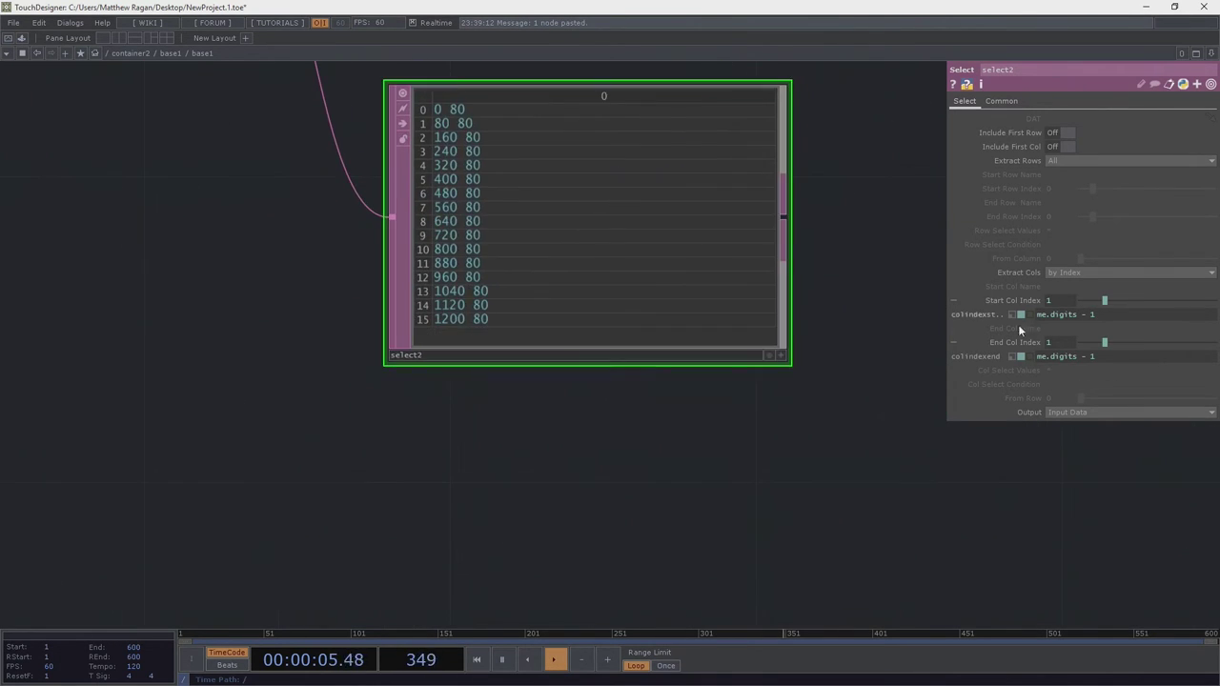
drag(246, 202, 452, 443)
middle_drag(452, 442, 386, 357)
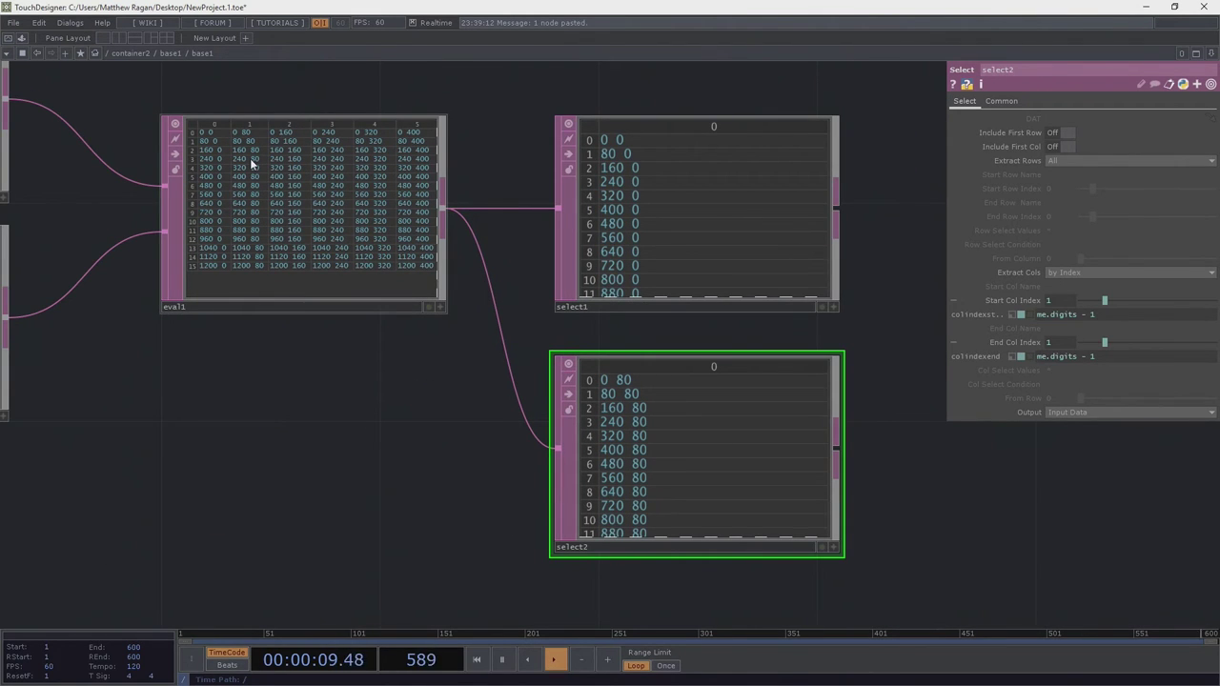
Paste more copies of the Select DAT in a column below, up to column index 8, and delete the surplus empty copy
drag(584, 591, 459, 424)
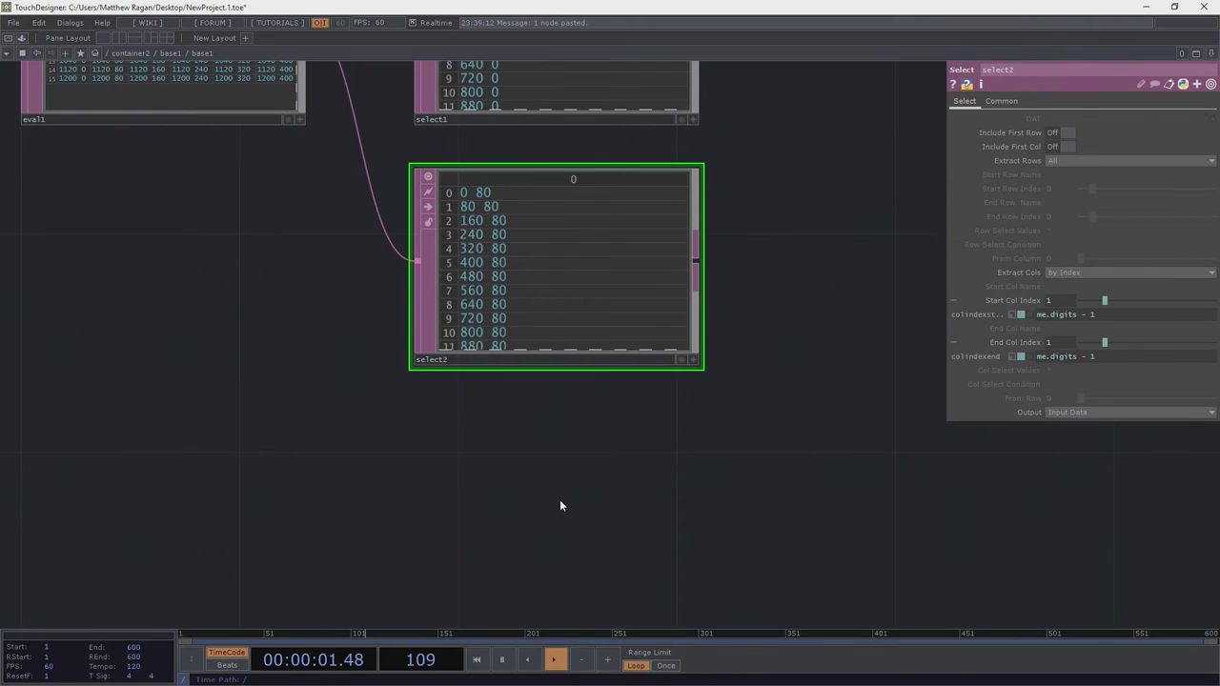
drag(694, 428, 528, 194)
key(ctrl+v)
key(ctrl+v)
key(ctrl+v)
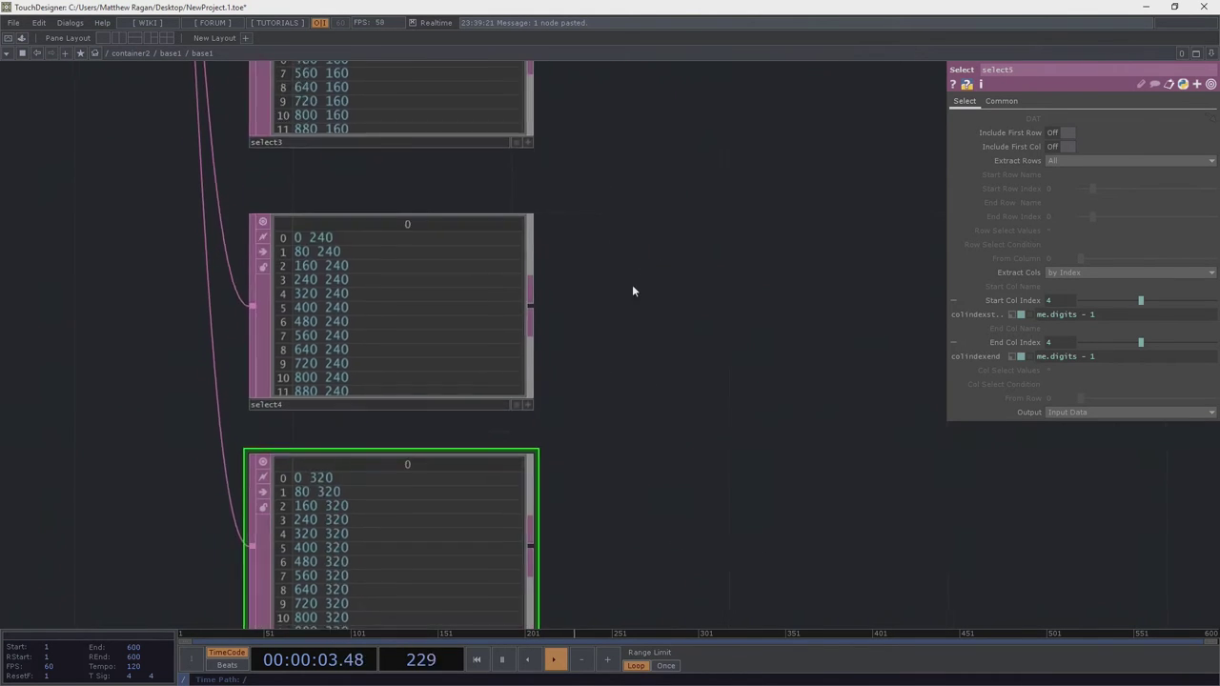
scroll(628, 409, down, 2)
key(ctrl+v)
key(ctrl+v)
key(ctrl+v)
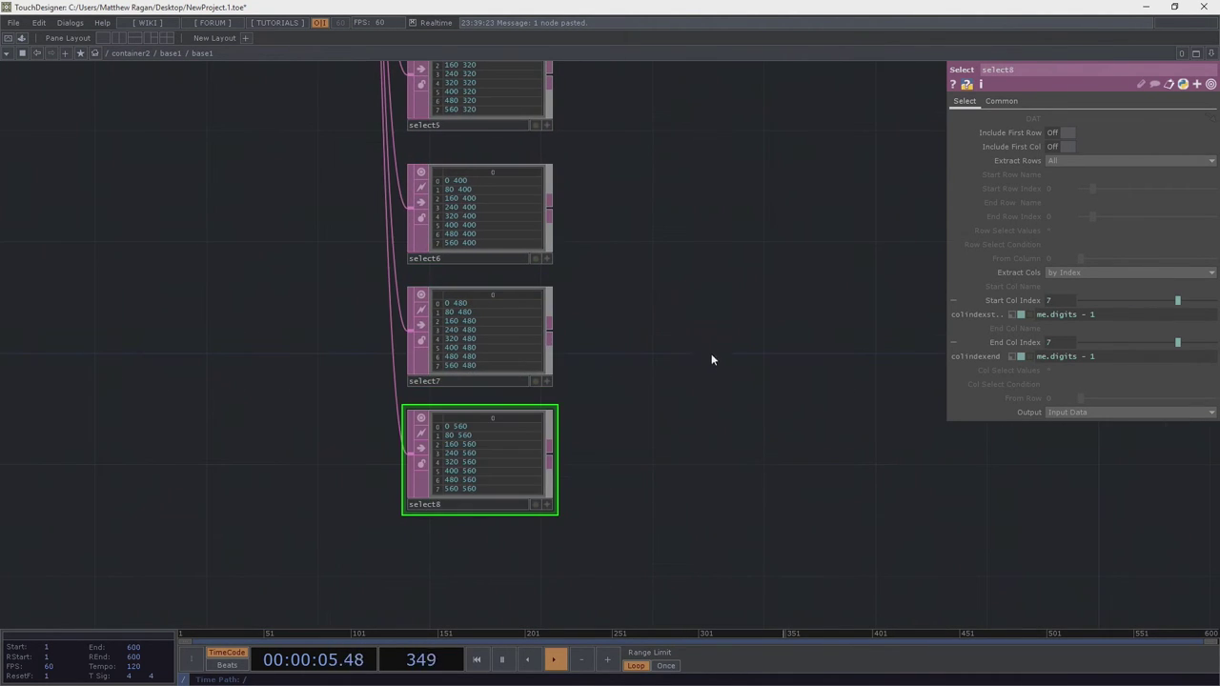
key(ctrl+v)
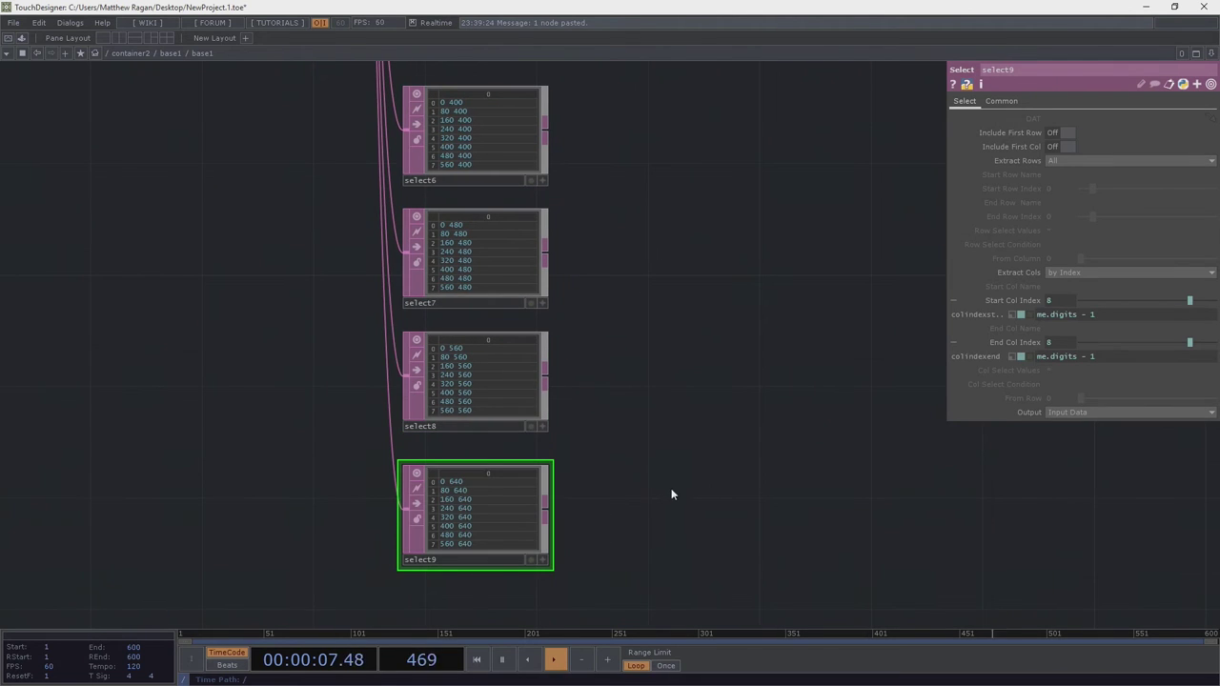
key(ctrl+v)
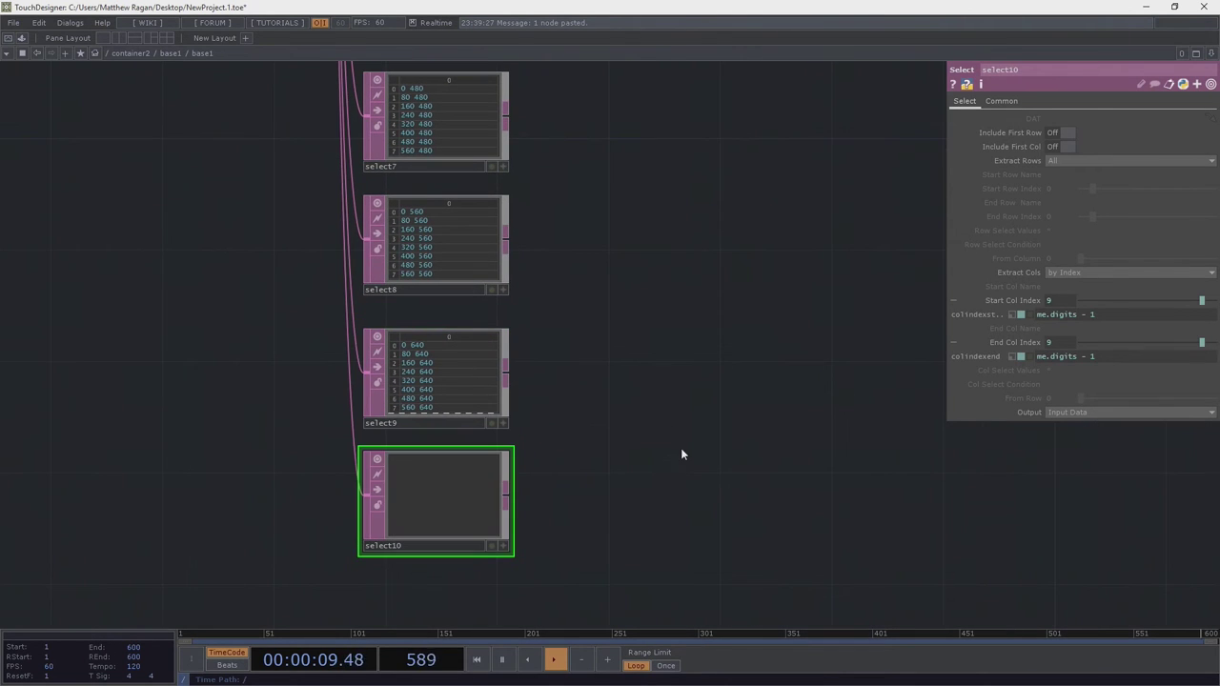
key(Delete)
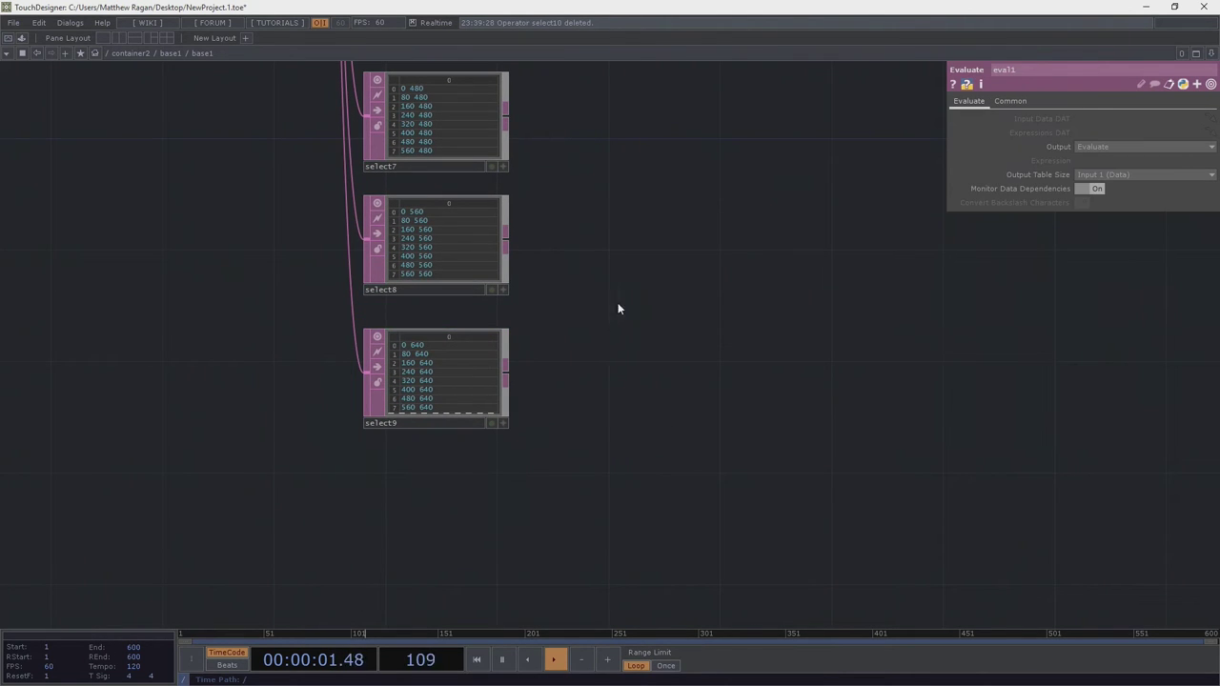
Add a Merge DAT in the empty space beside the column of Select DATs
key(h)
scroll(512, 209, up, 5)
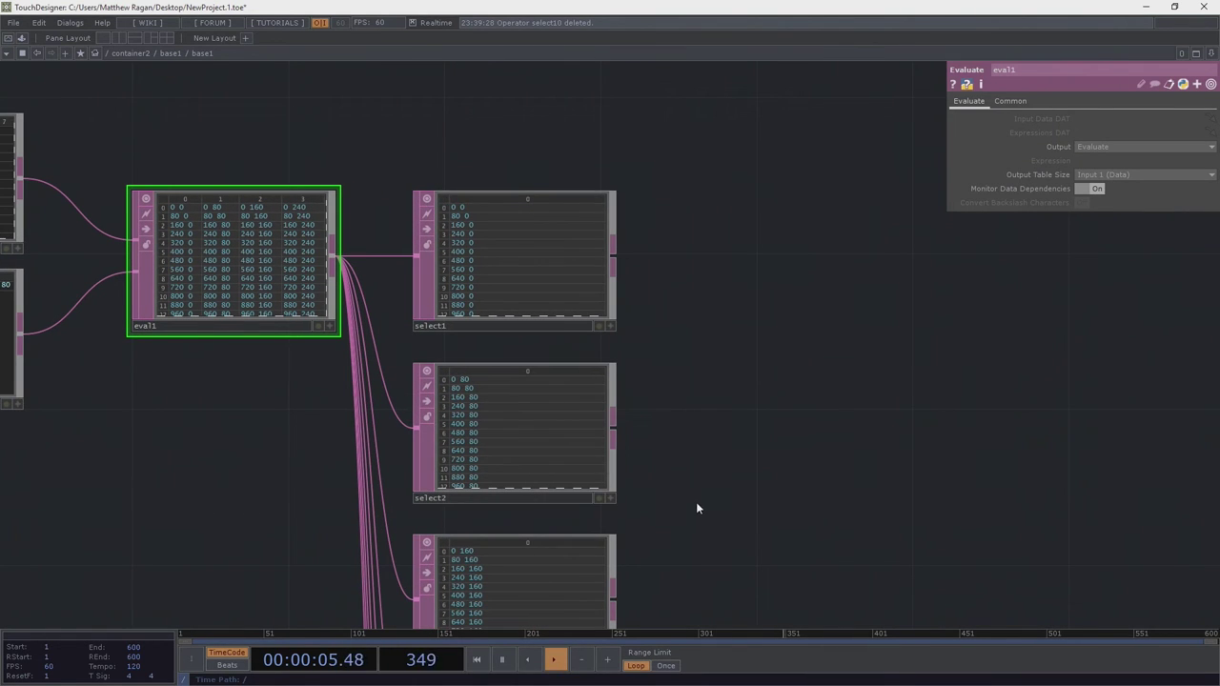
drag(696, 502, 354, 271)
scroll(349, 276, down, 5)
key(Tab)
text(merge)
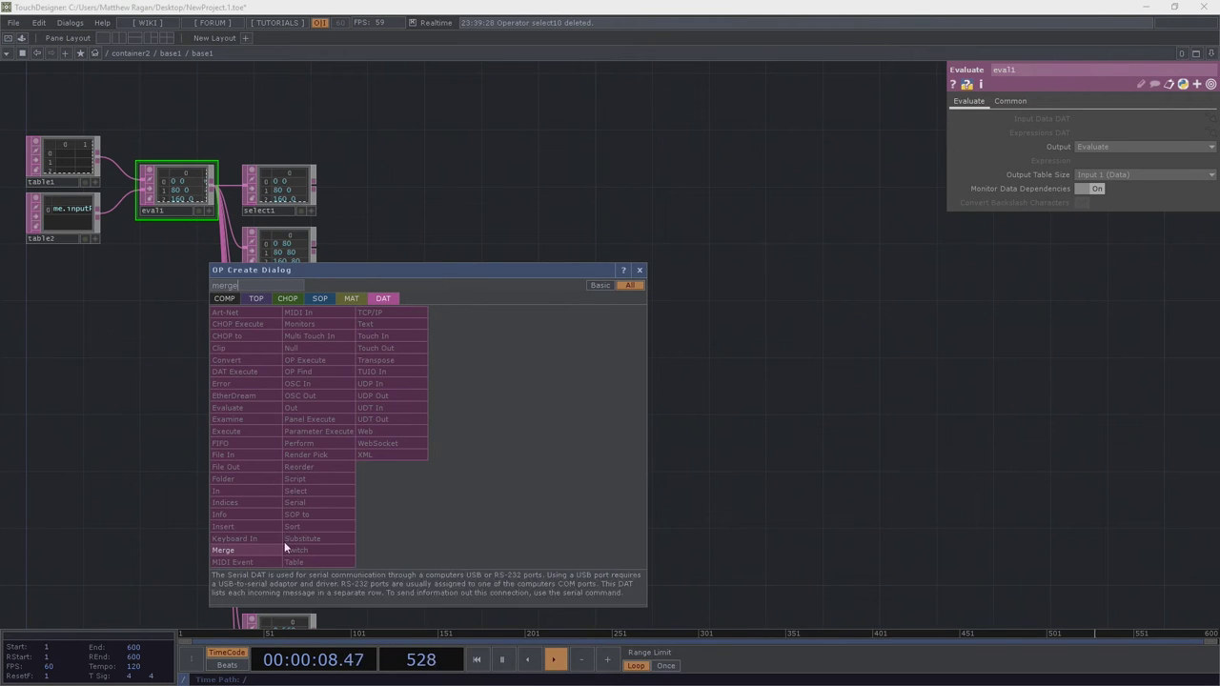
click(256, 553)
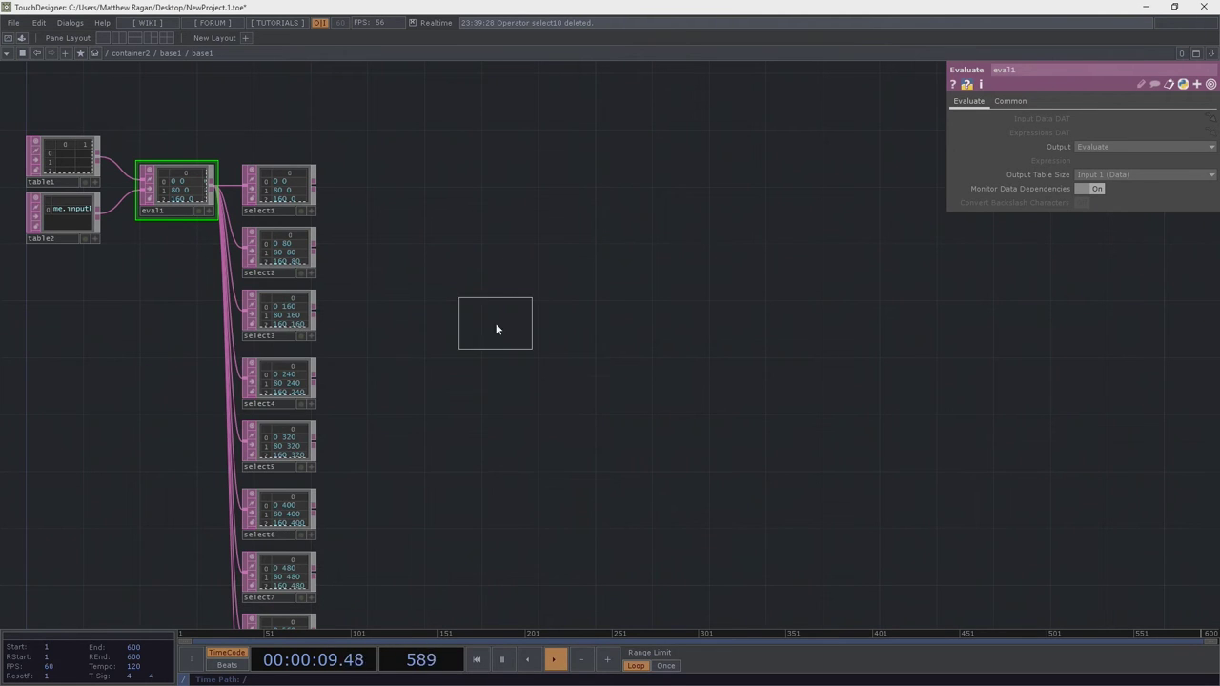
click(495, 324)
Select all nine Select DATs and wire their outputs into the Merge DAT
scroll(341, 259, down, 3)
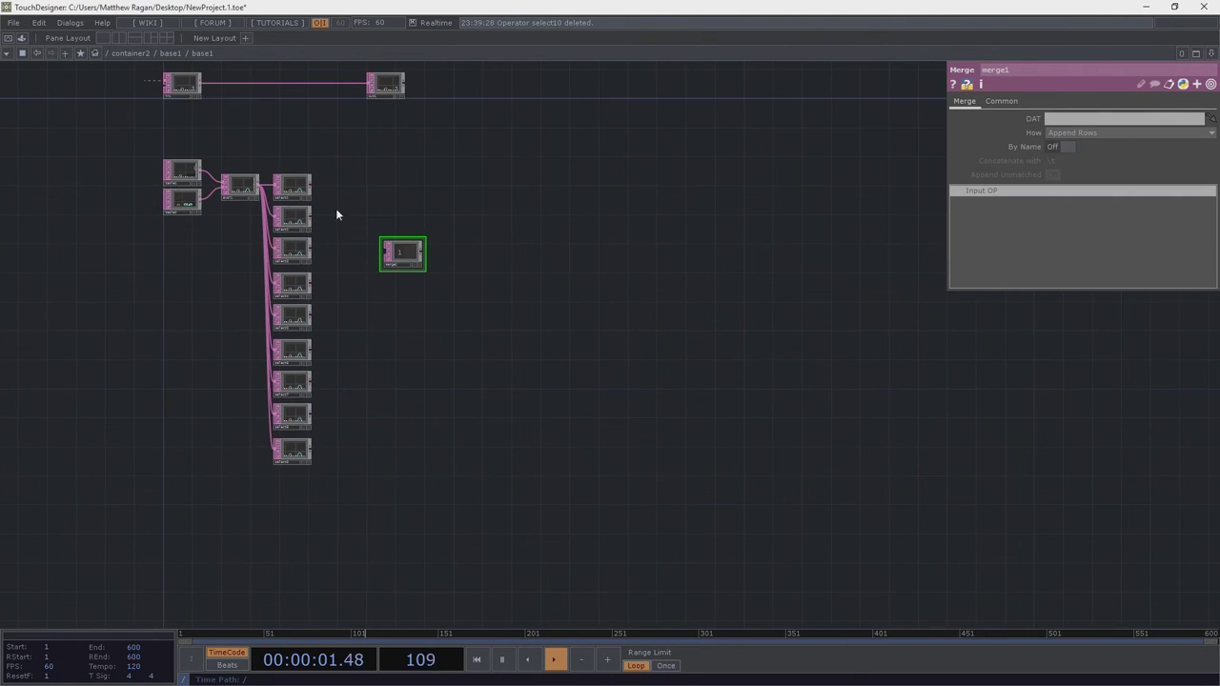
right_drag(334, 162, 250, 477)
scroll(320, 232, up, 3)
scroll(367, 227, down, 3)
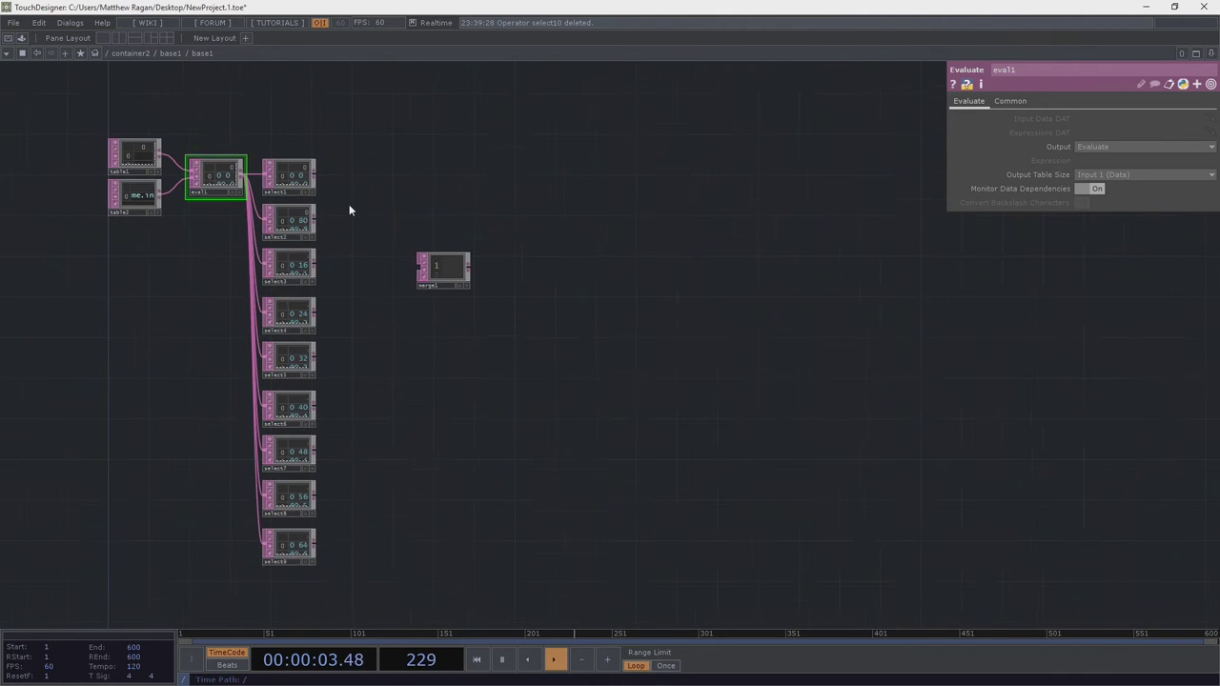
right_drag(354, 169, 276, 603)
drag(315, 175, 421, 266)
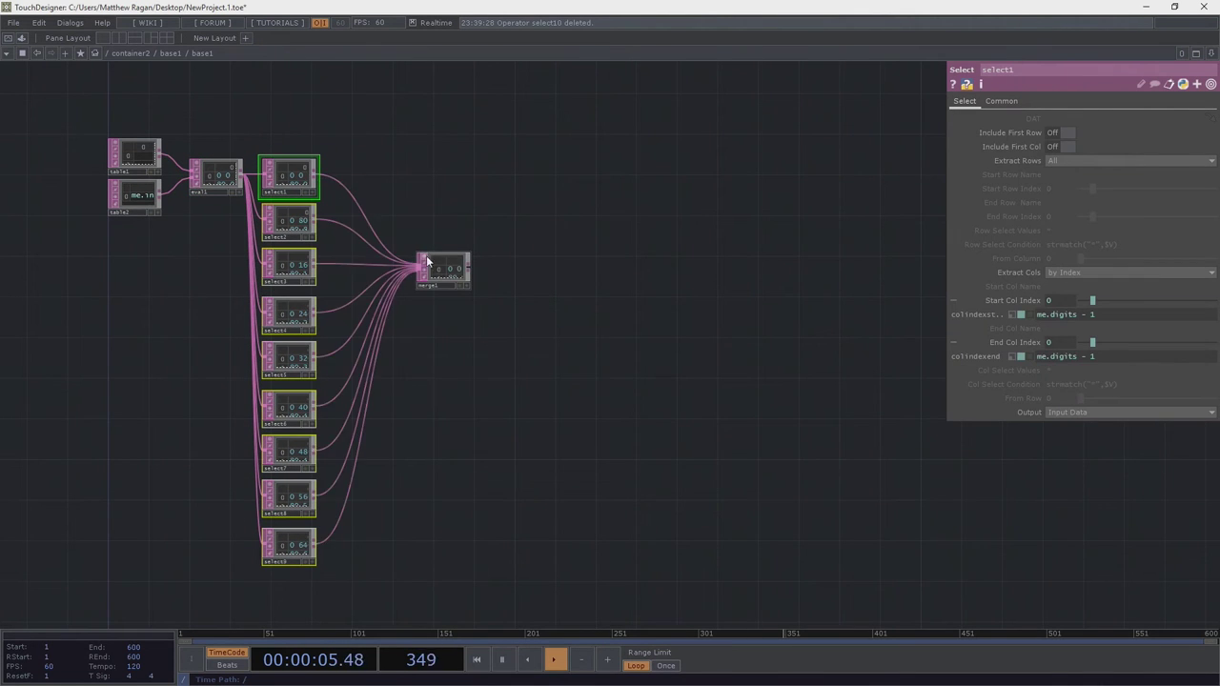
Move the Merge DAT up so that it sits level with select1
scroll(426, 255, up, 3)
right_drag(401, 156, 513, 396)
drag(513, 401, 551, 489)
drag(484, 384, 381, 219)
drag(321, 149, 385, 224)
Examine the merged table from its first to its last row and compare it with the Select DATs feeding it
scroll(385, 223, up, 3)
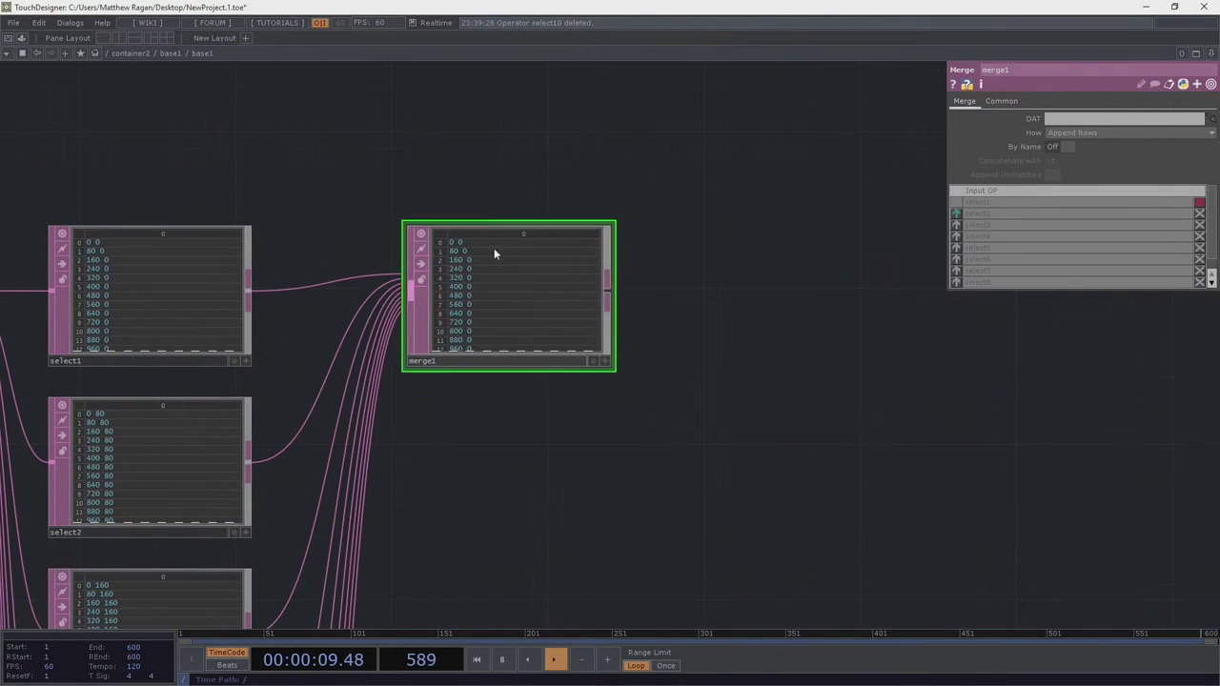
scroll(494, 247, up, 3)
scroll(585, 226, up, 1)
scroll(585, 226, up, 1)
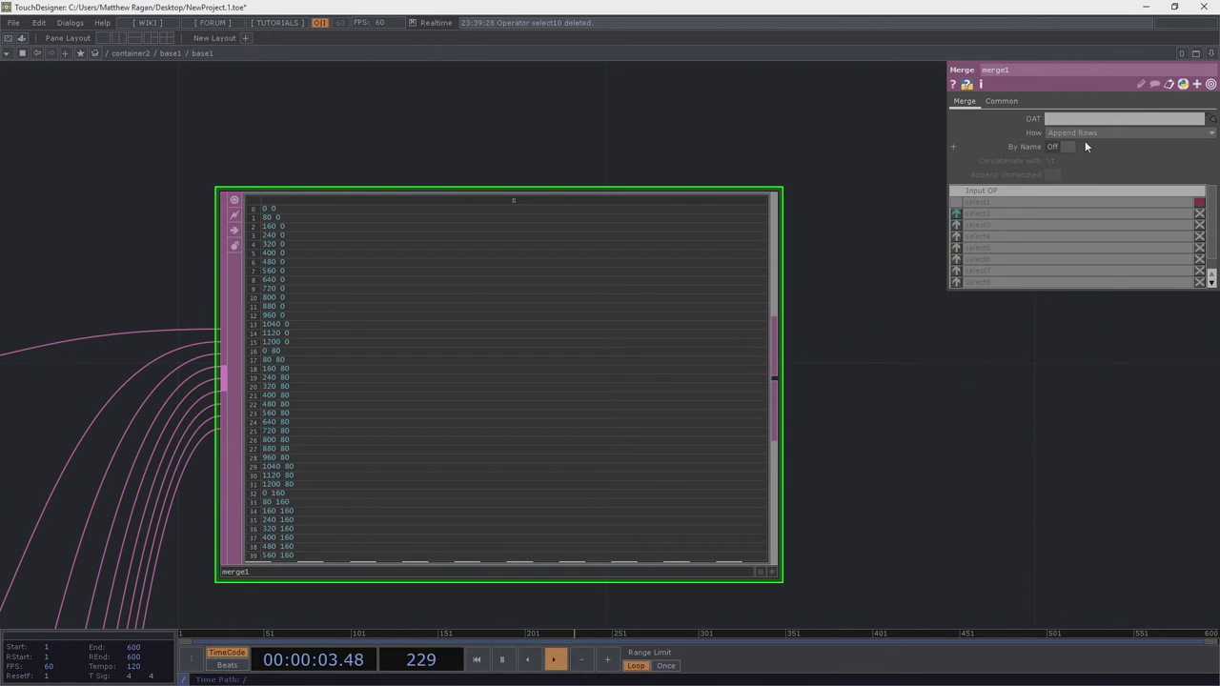
drag(248, 575, 327, 354)
scroll(327, 351, up, 8)
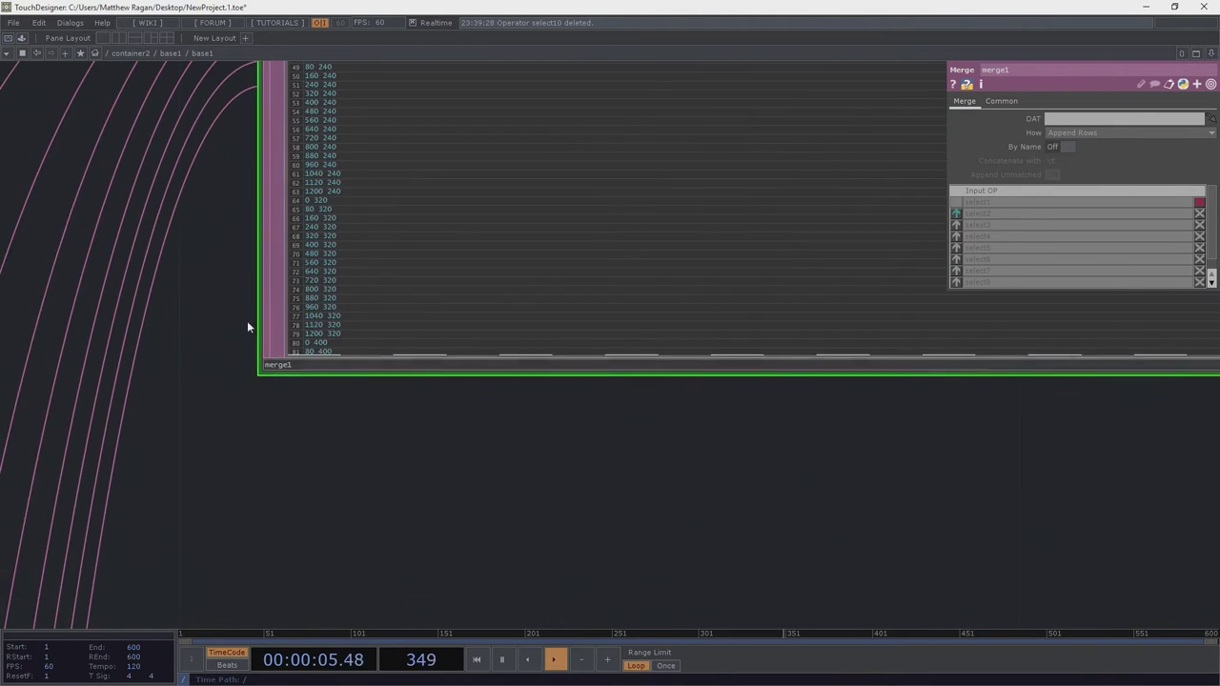
scroll(330, 235, down, 4)
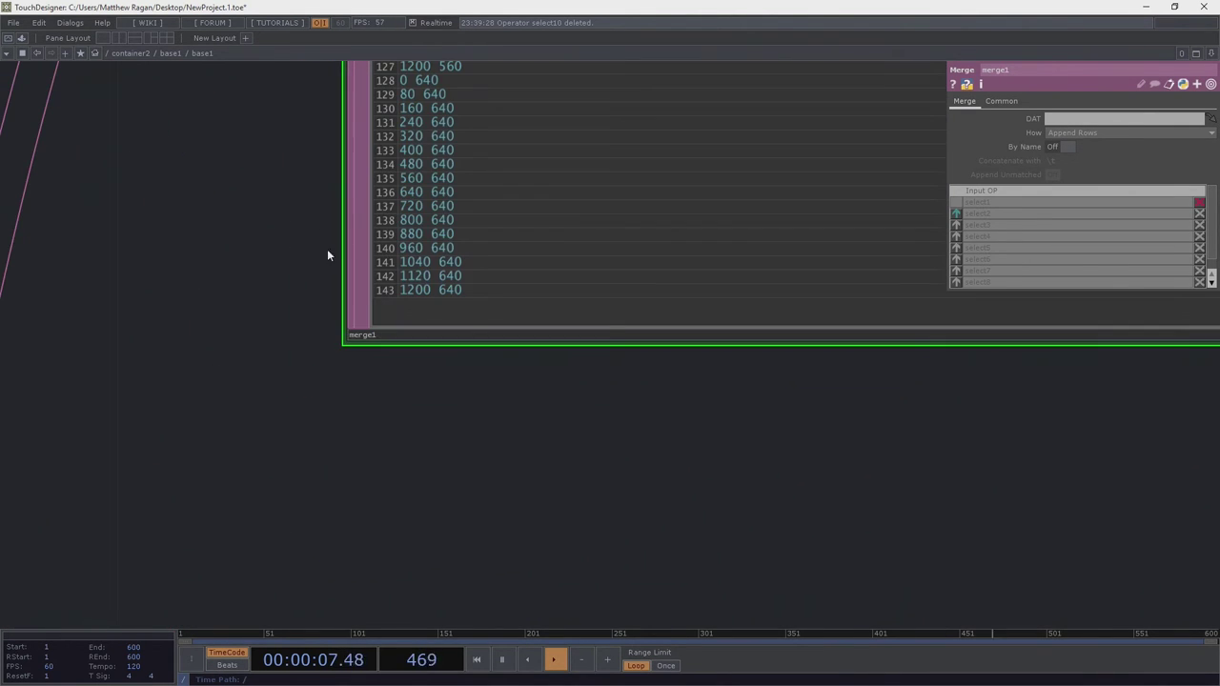
drag(259, 230, 280, 433)
scroll(271, 372, down, 8)
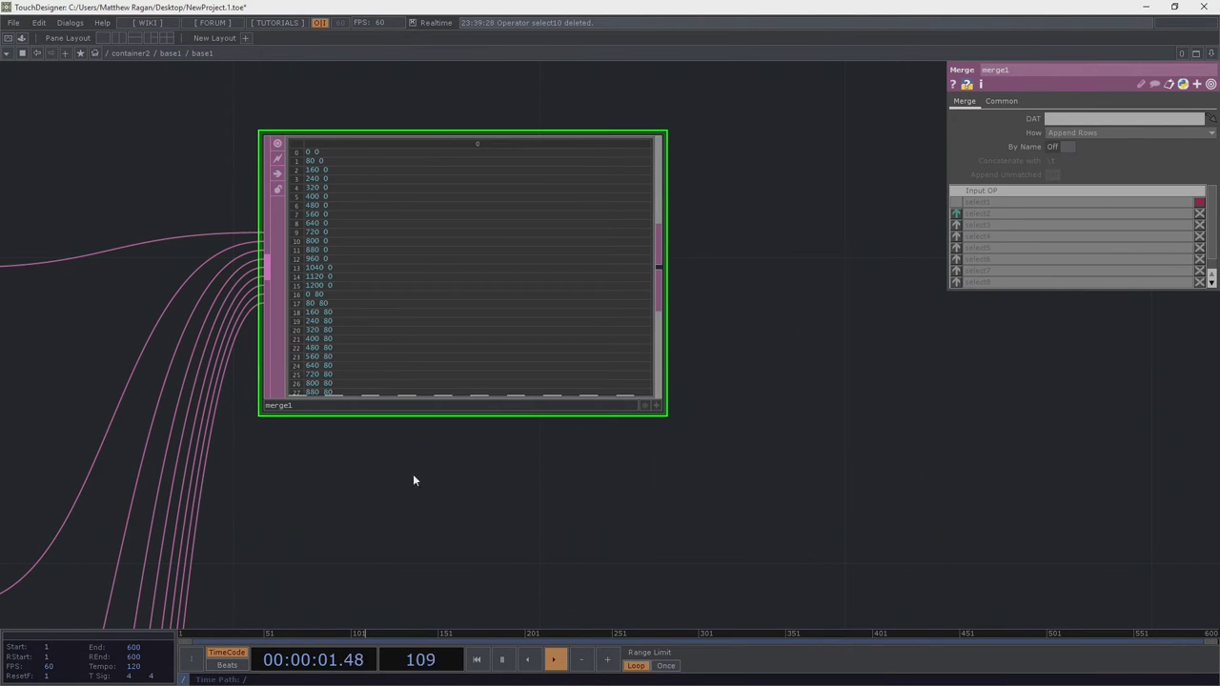
drag(352, 492, 776, 463)
middle_drag(679, 349, 629, 371)
middle_click(749, 303)
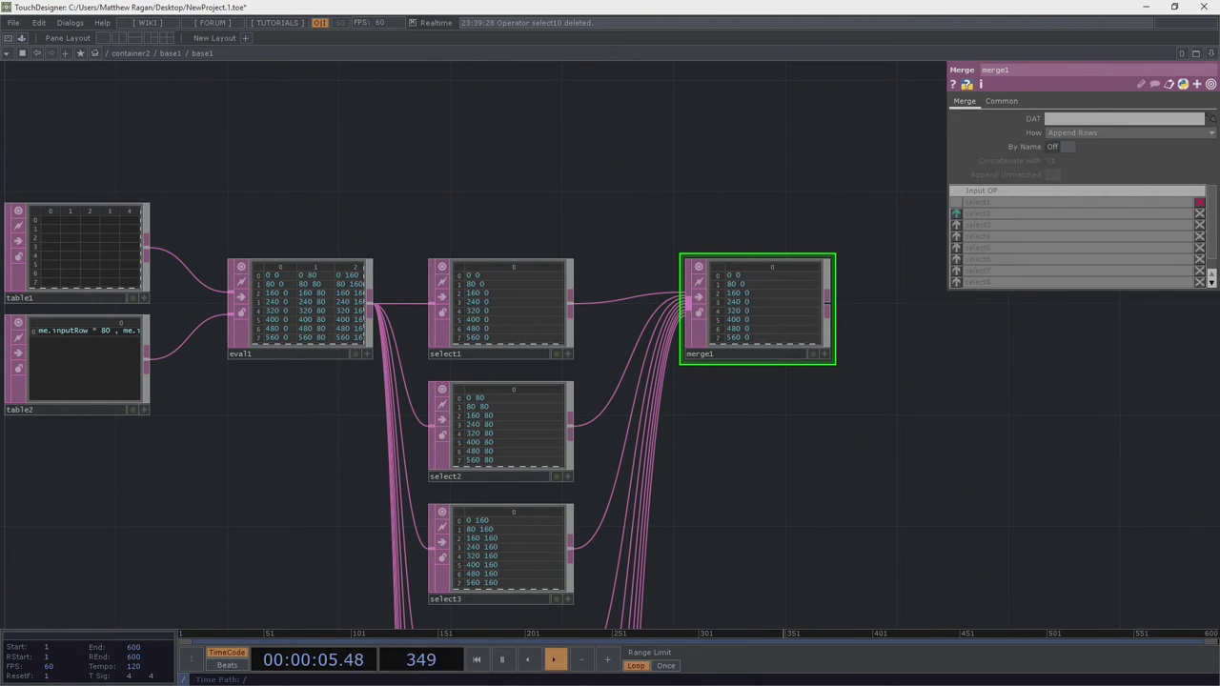
scroll(917, 391, up, 5)
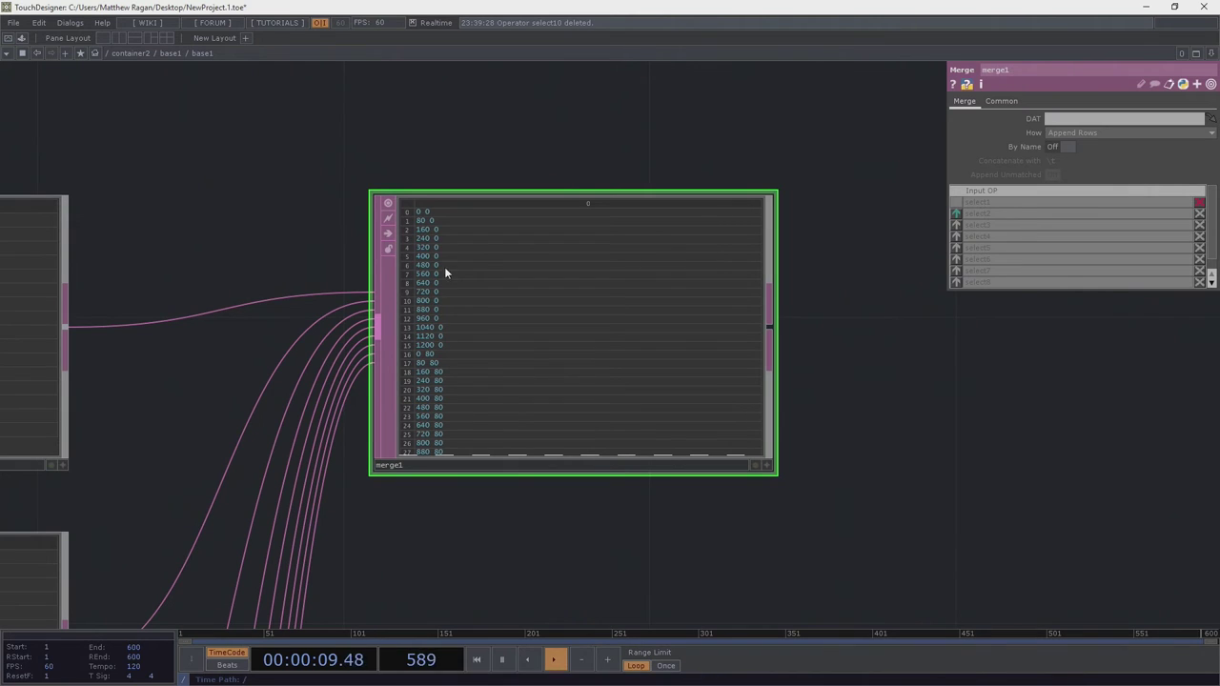
scroll(421, 207, up, 3)
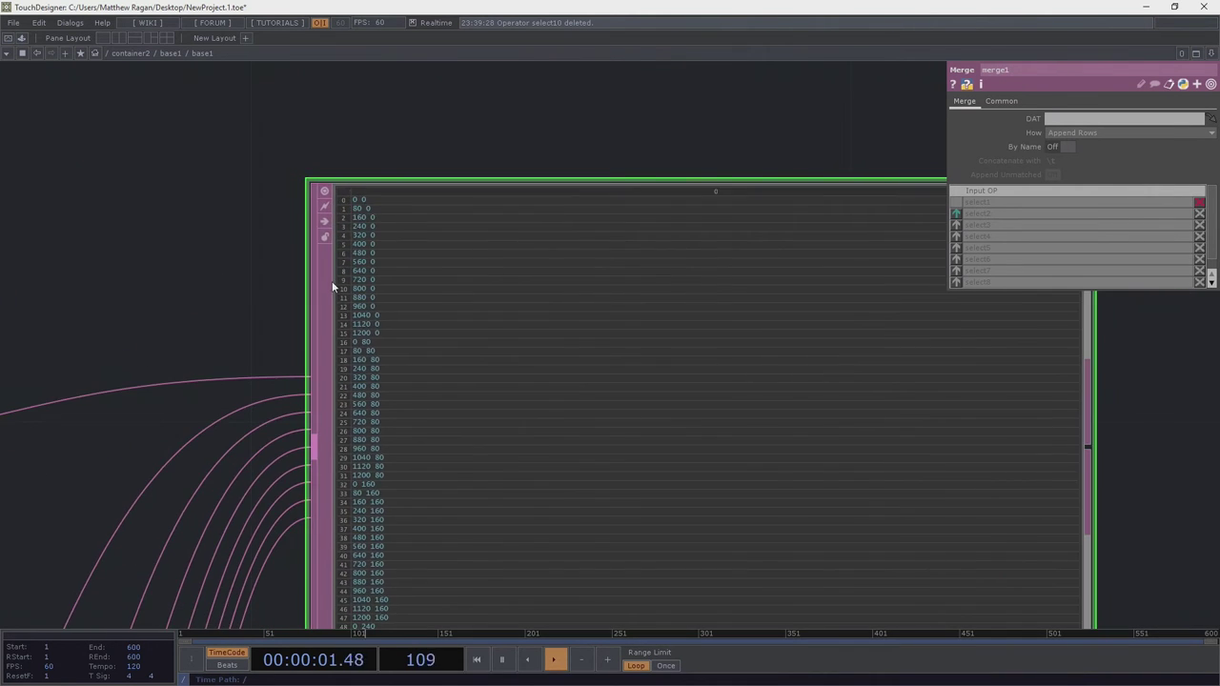
scroll(686, 346, down, 3)
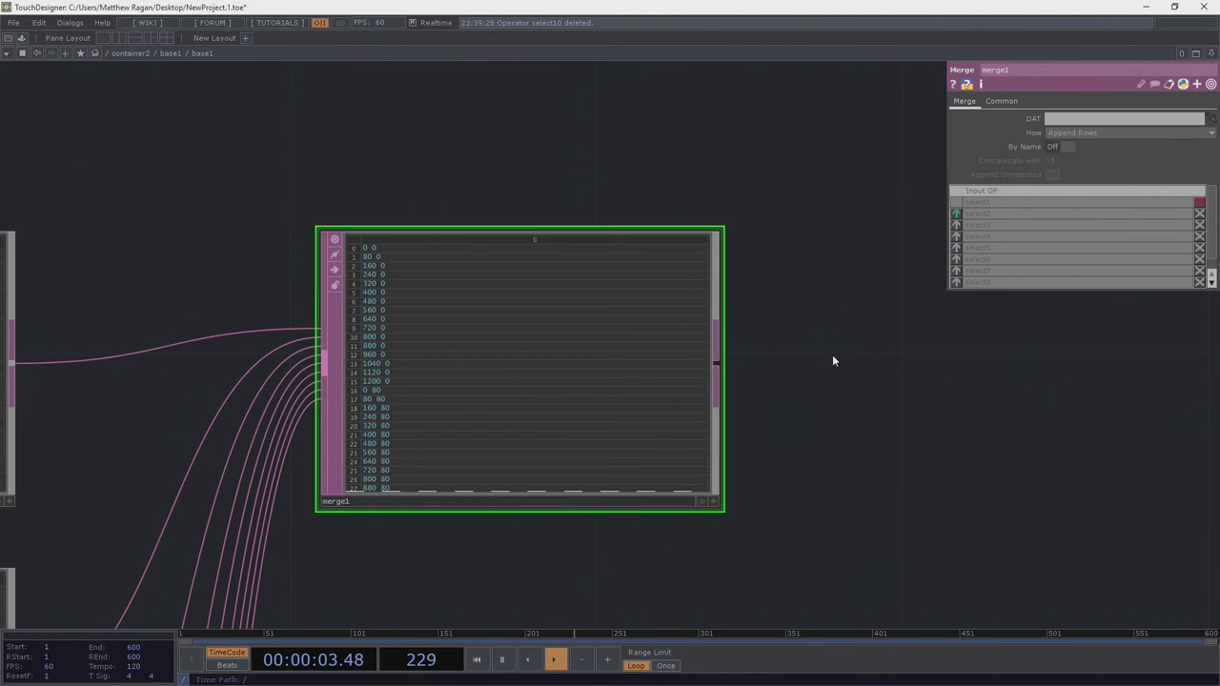
Add a Convert DAT fed by merge1 and set its conversion mode to To Text
right_click(716, 364)
text(con)
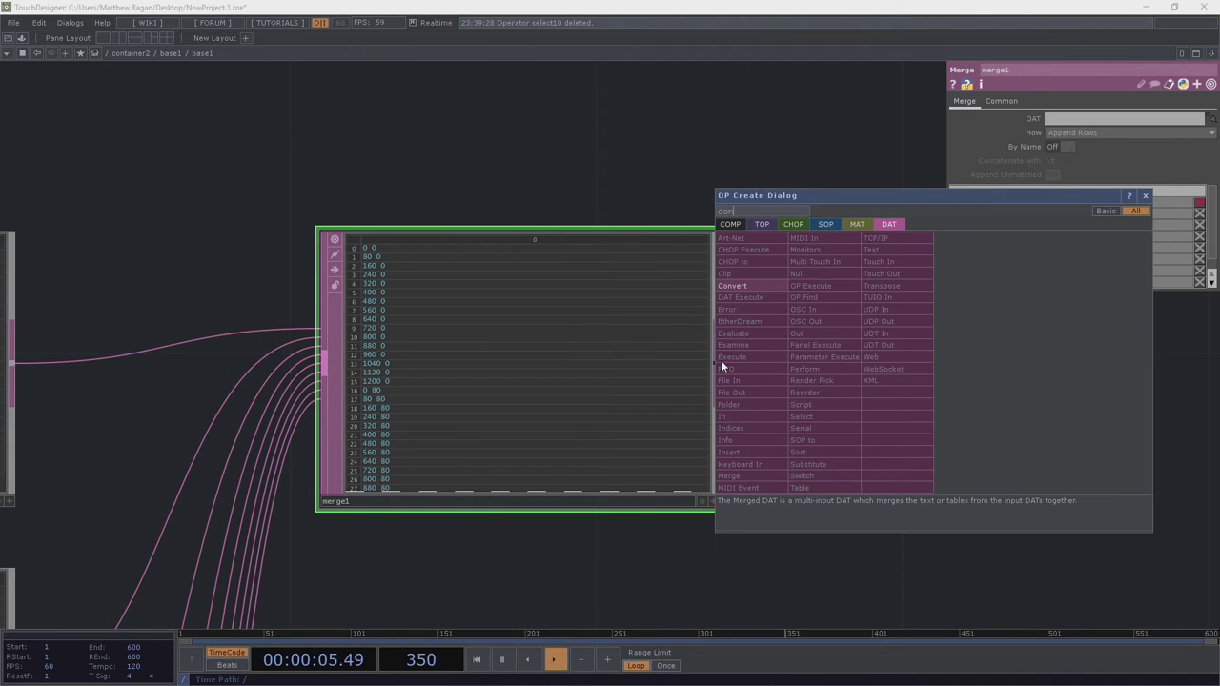
click(751, 286)
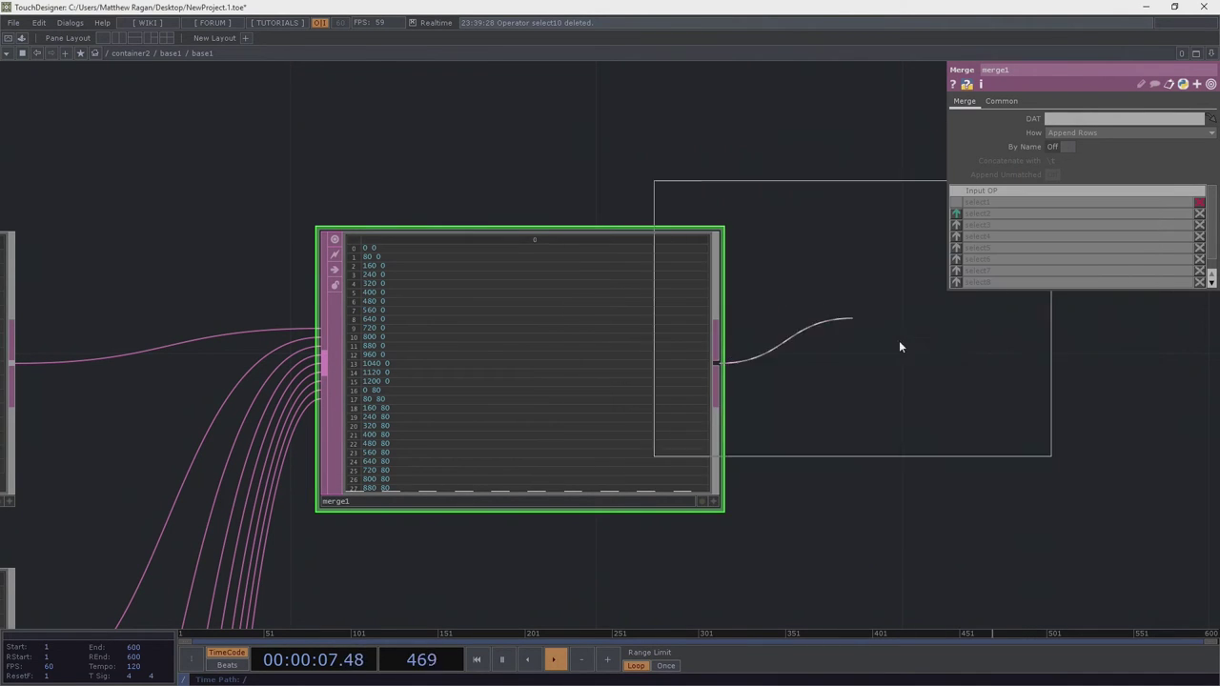
click(981, 373)
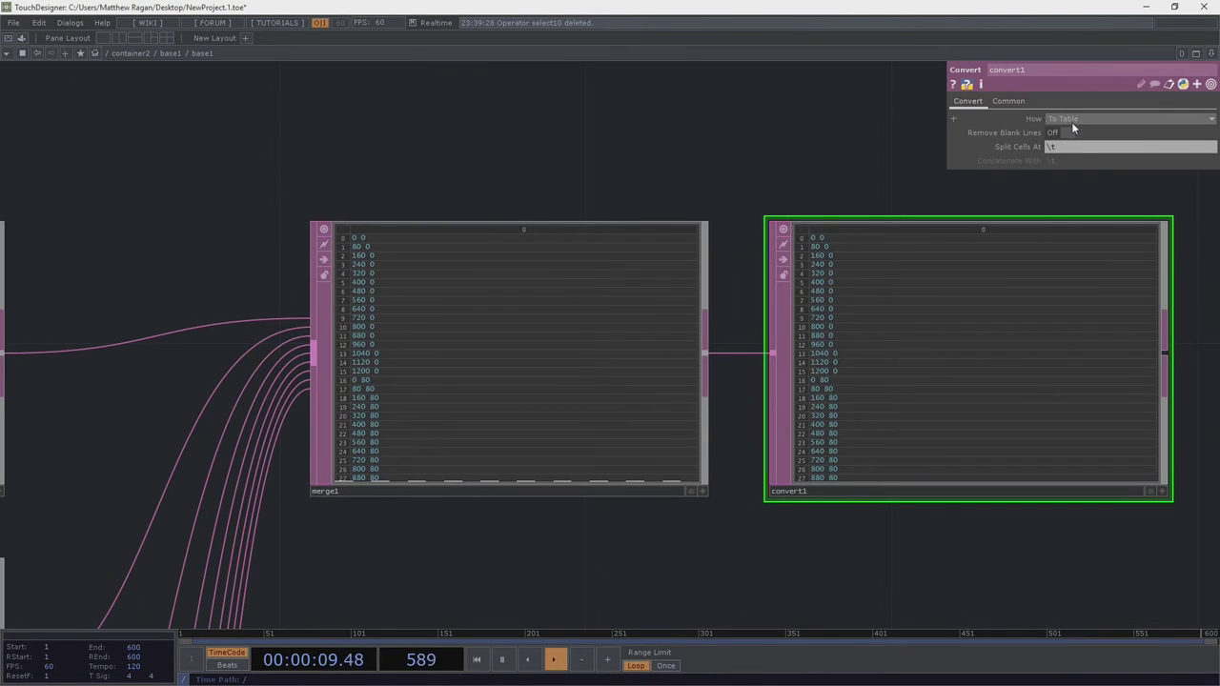
click(1070, 118)
click(1067, 132)
Add a second Convert DAT fed by the output of convert1
drag(726, 246, 319, 251)
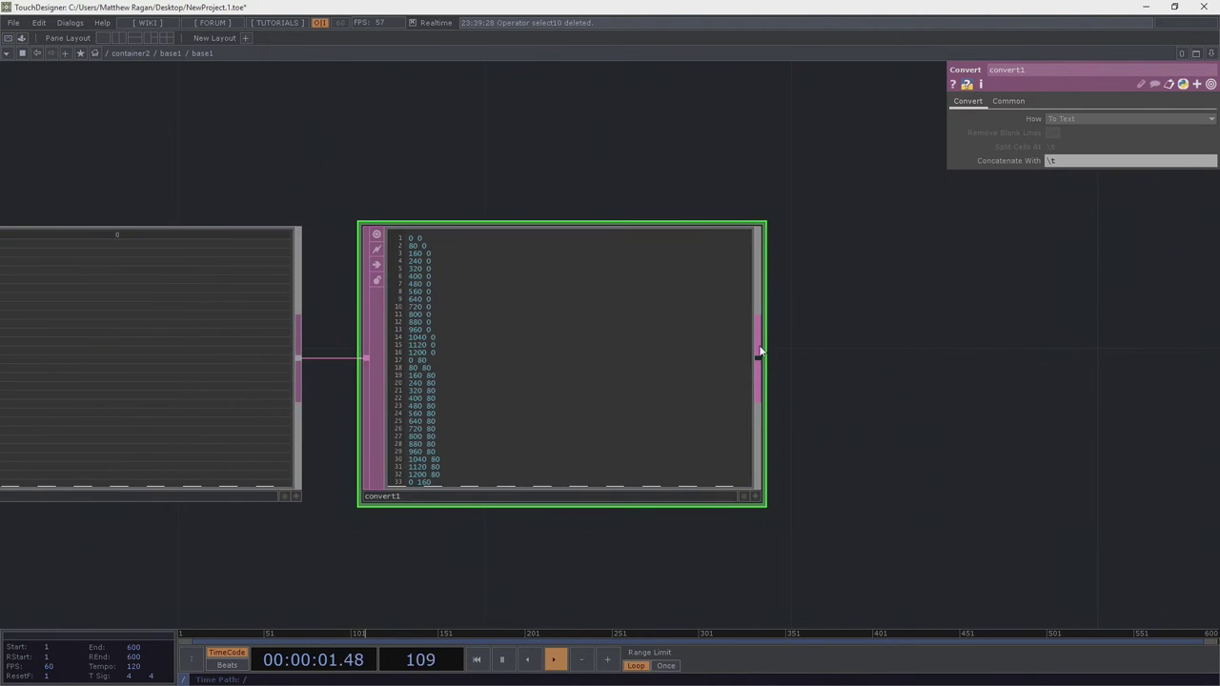
right_click(760, 359)
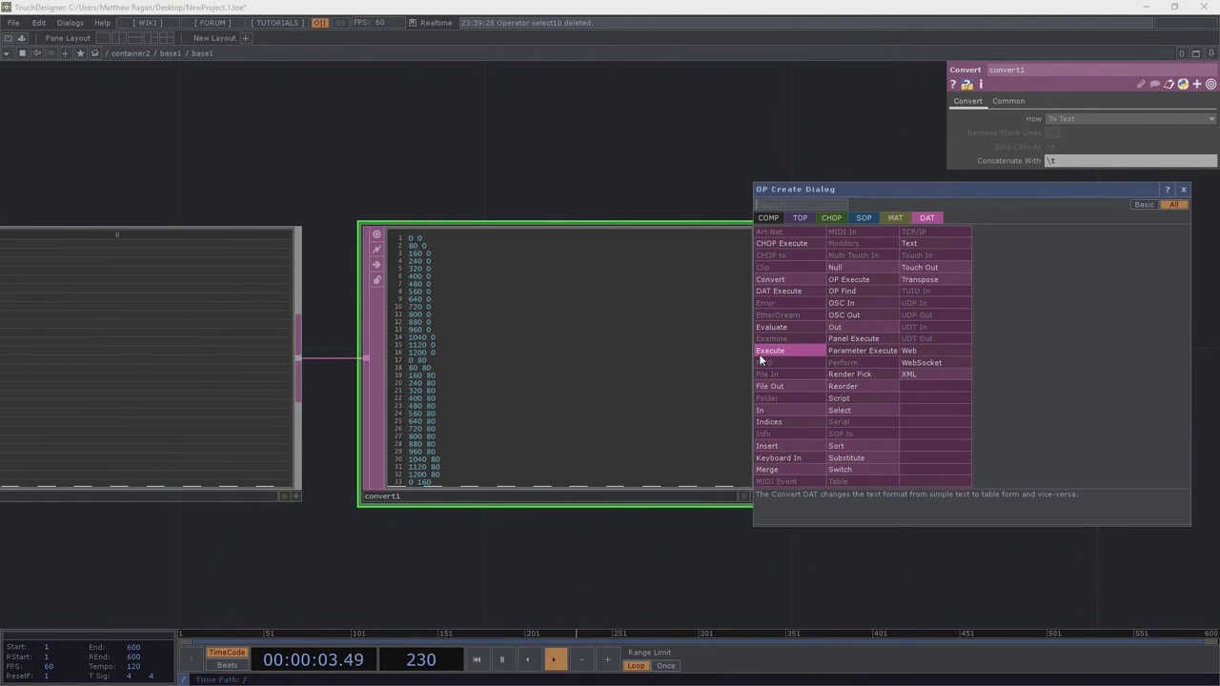
text(con)
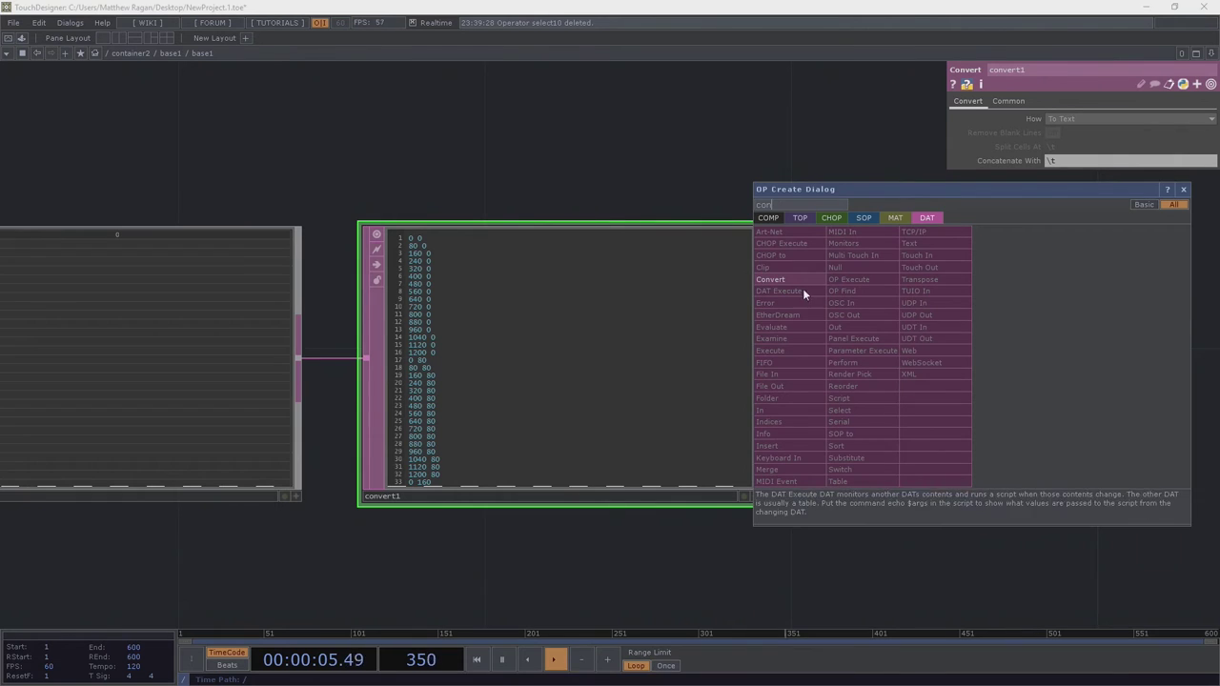
click(776, 279)
click(1042, 367)
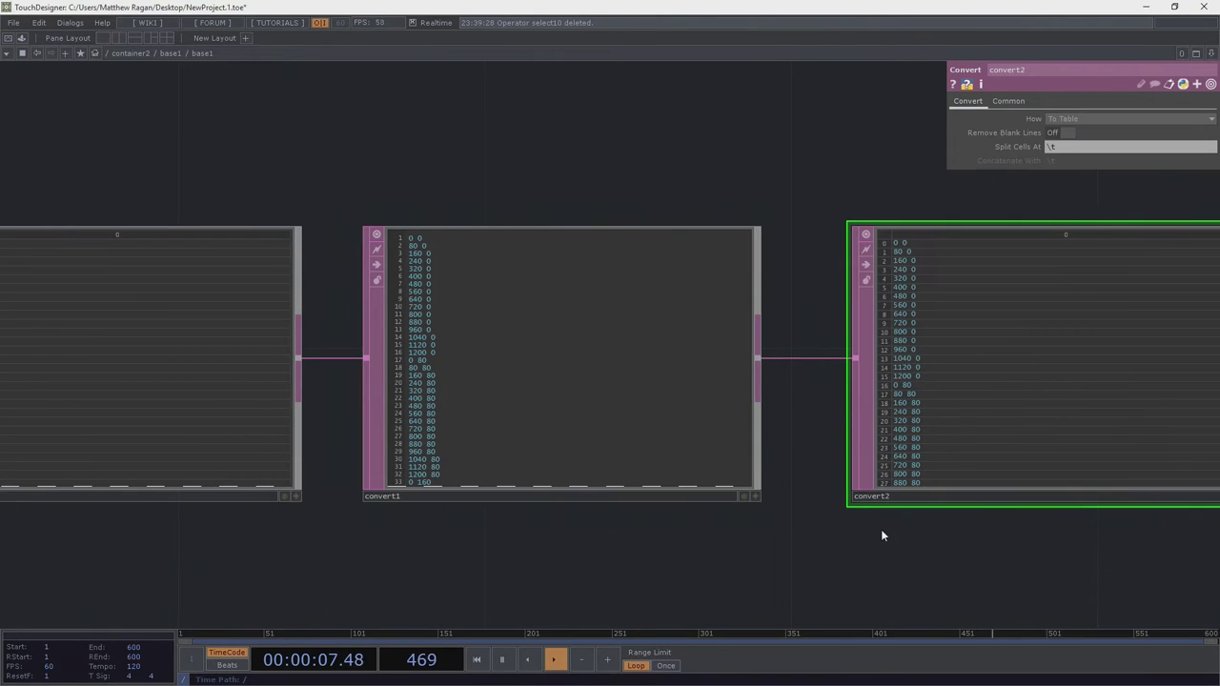
Set convert2 to split its cells at spaces, separating the coordinate pairs into columns
drag(881, 530, 414, 468)
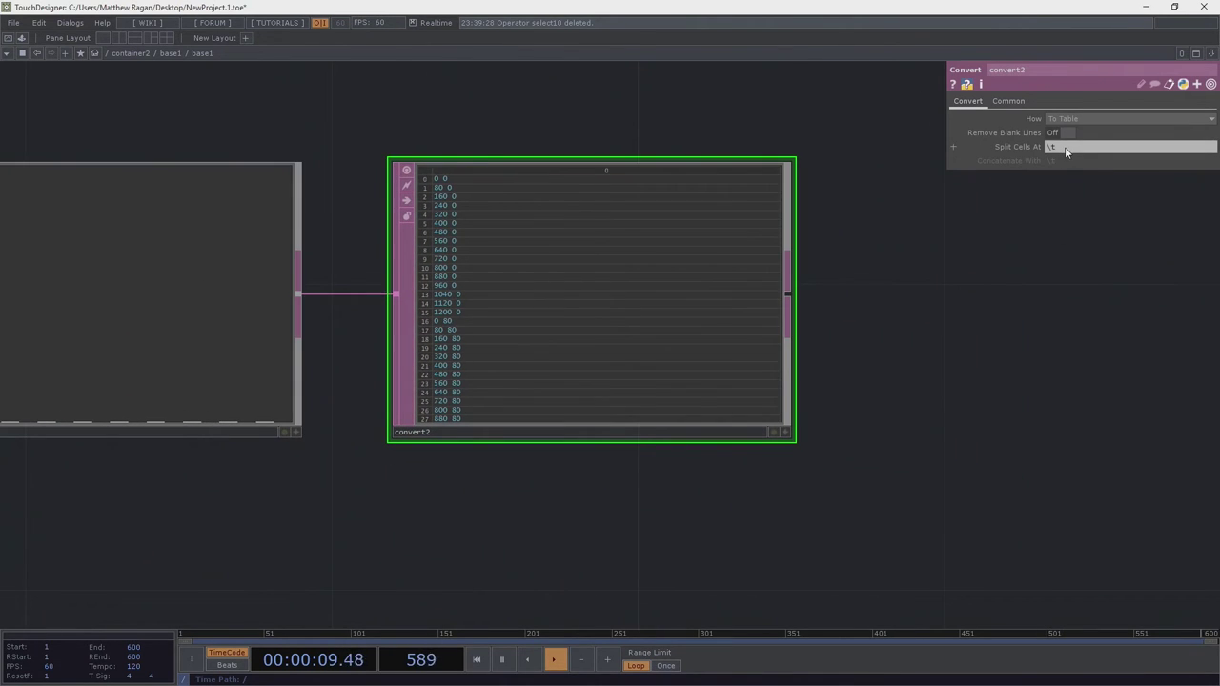
drag(1065, 148, 1008, 151)
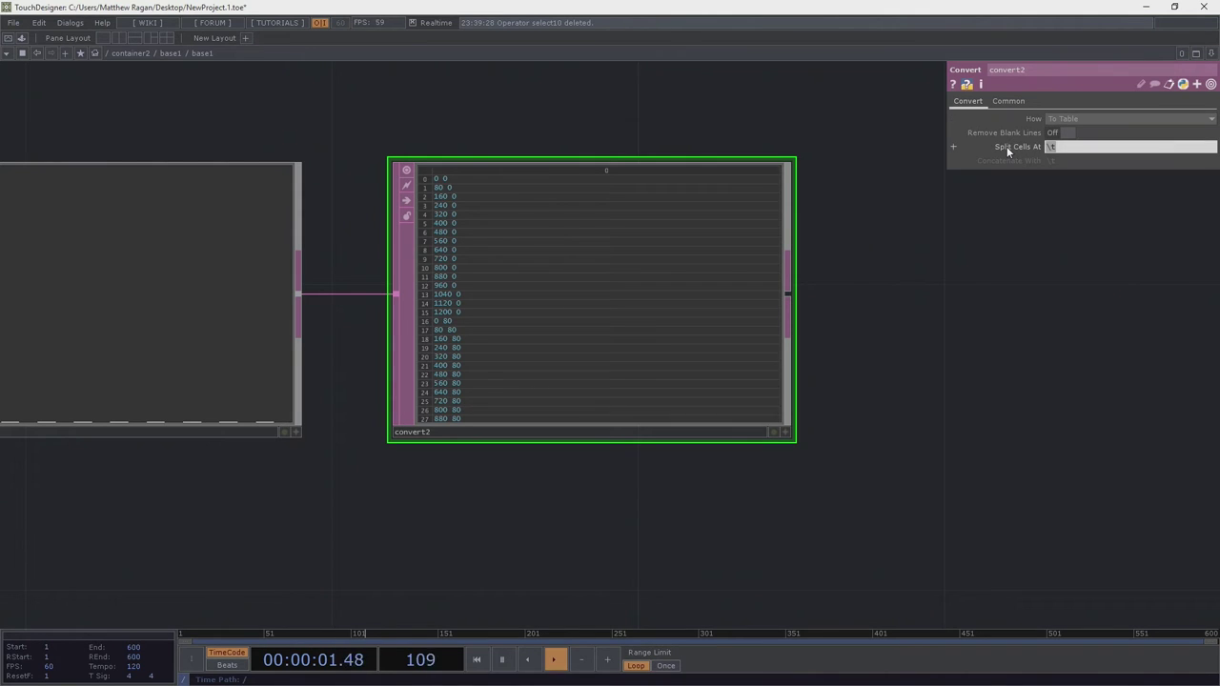
key(BackSpace)
key(Return)
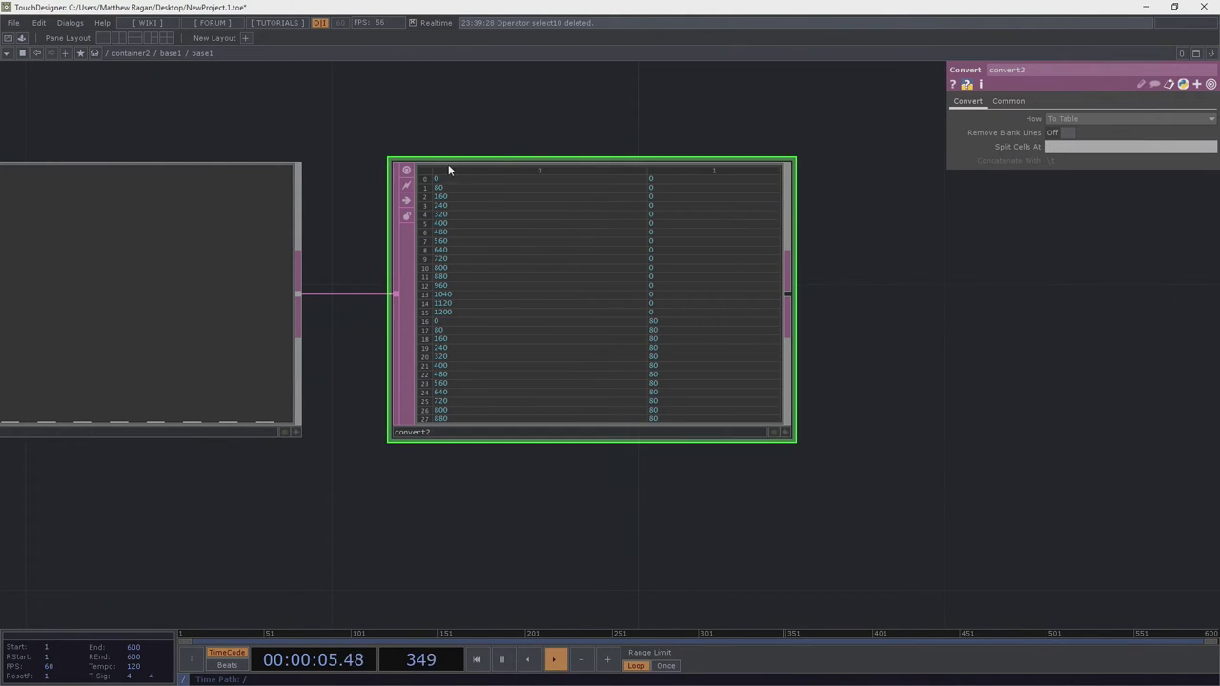
scroll(453, 191, up, 4)
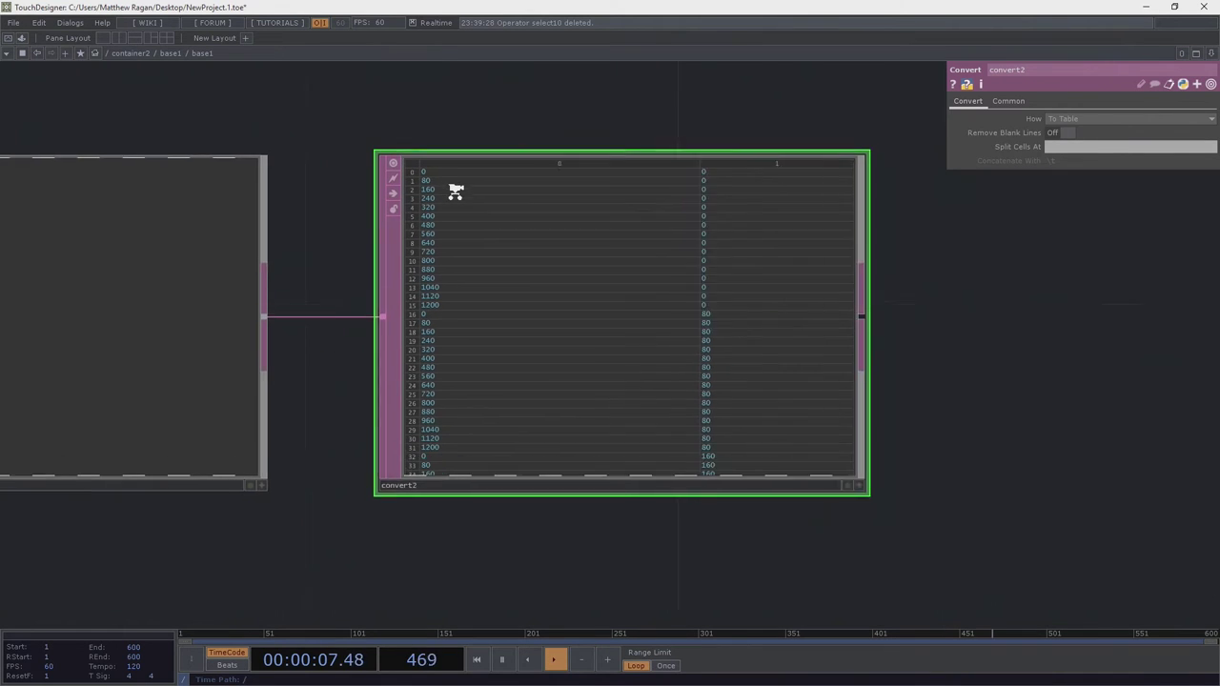
scroll(444, 199, down, 4)
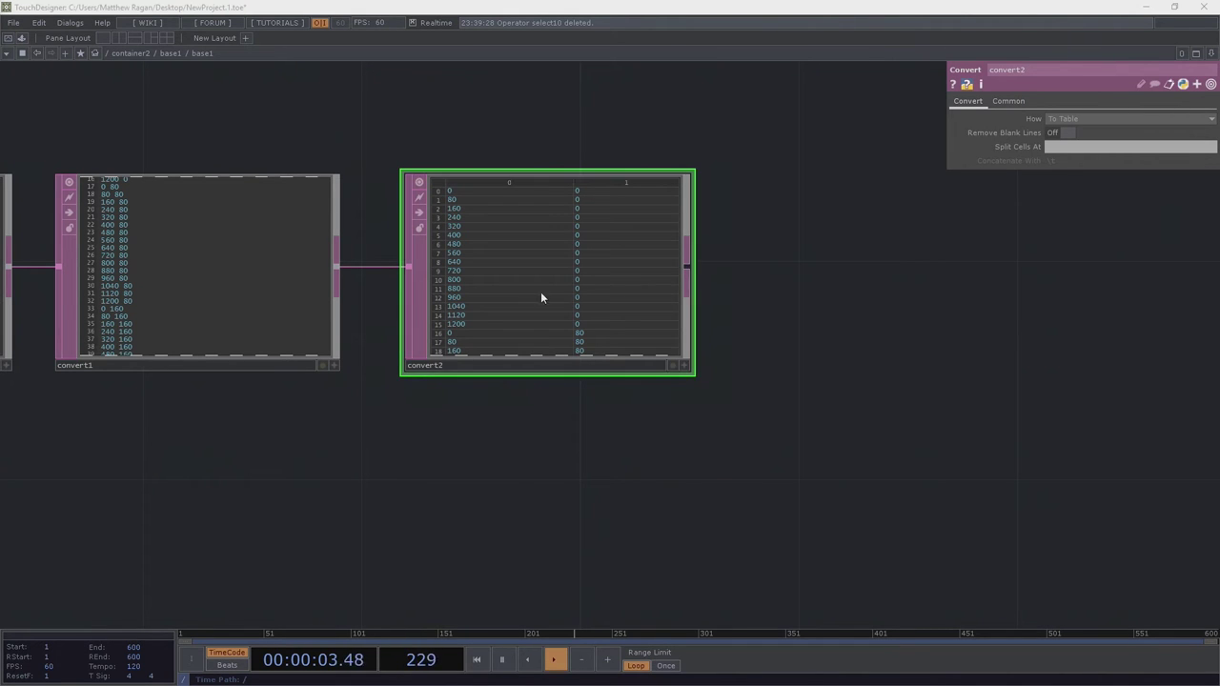
Place a new Merge DAT in open space above and beyond convert2
drag(781, 431, 493, 429)
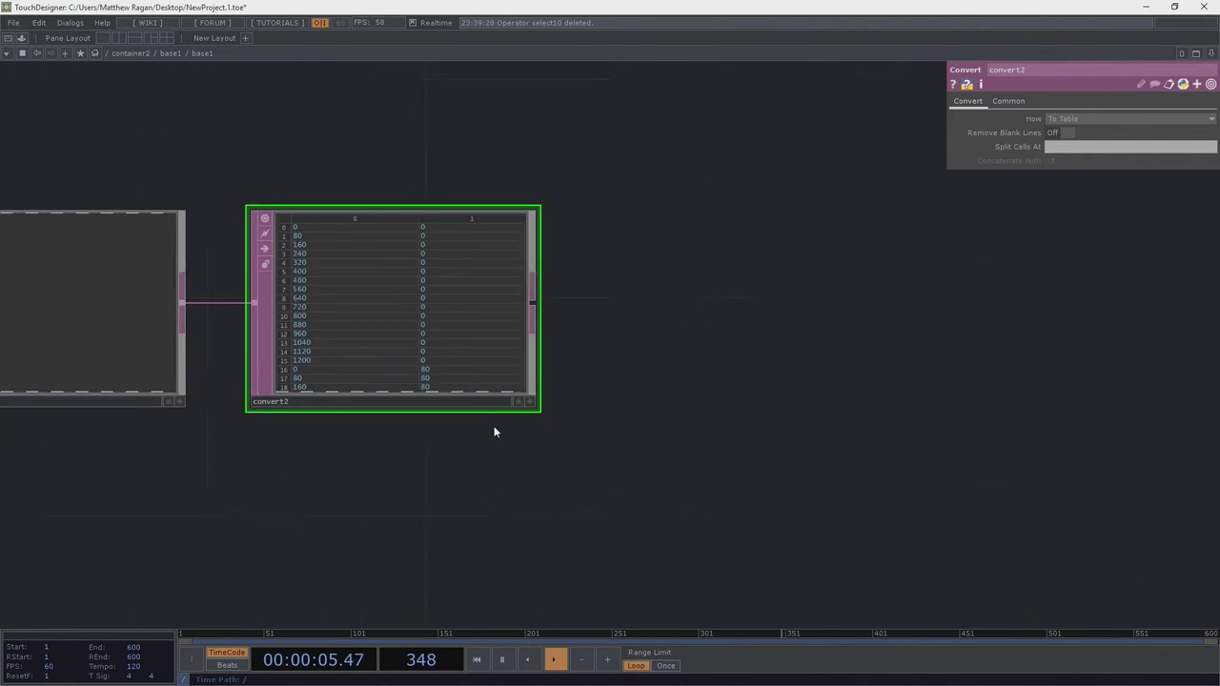
scroll(486, 429, down, 3)
double_click(623, 266)
text(mer)
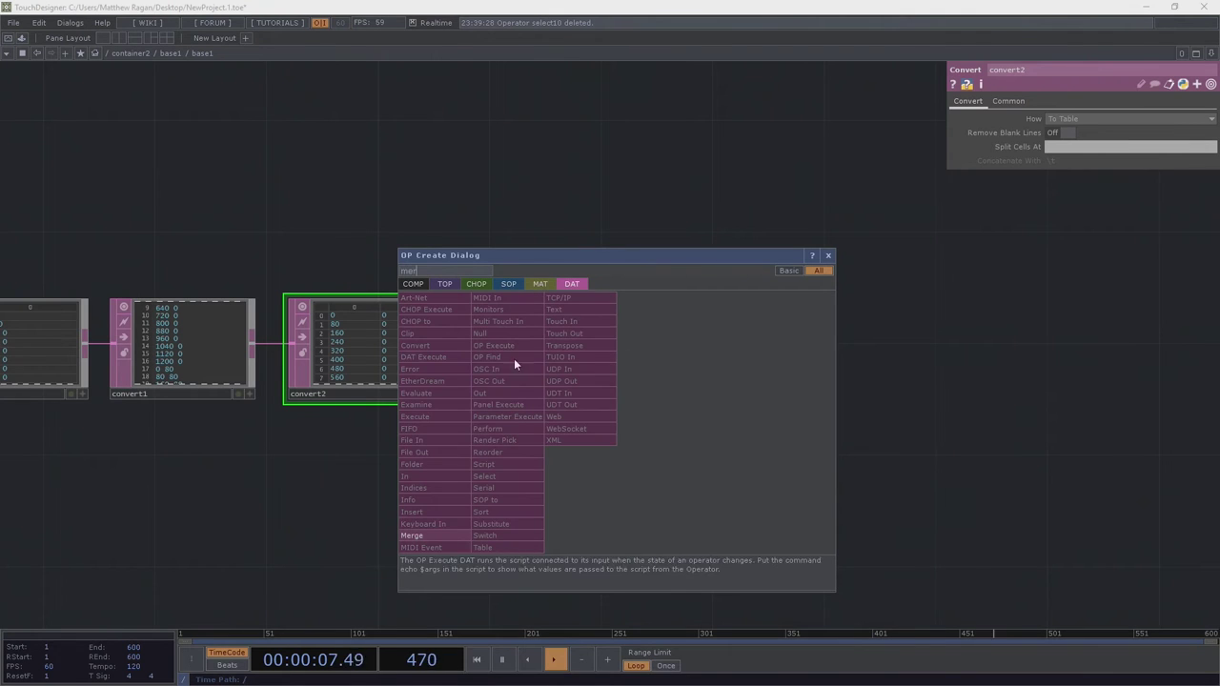
click(433, 533)
click(712, 226)
key(h)
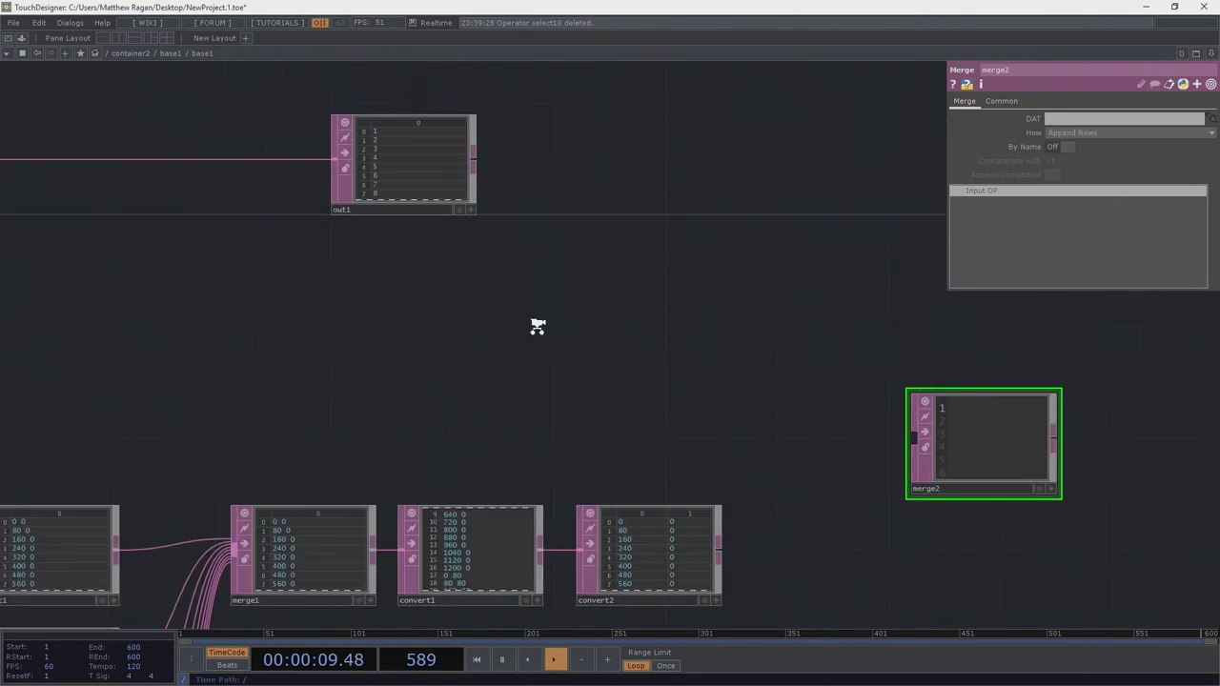
Wire in1 as the first input and convert2 as the second input of merge2
mouse_move(127, 252)
mouse_down()
mouse_move(728, 406)
mouse_move(751, 392)
mouse_up()
drag(743, 503, 458, 512)
mouse_move(458, 512)
middle_down()
mouse_move(408, 461)
mouse_move(463, 460)
middle_up()
drag(309, 465, 498, 358)
middle_drag(324, 427, 462, 458)
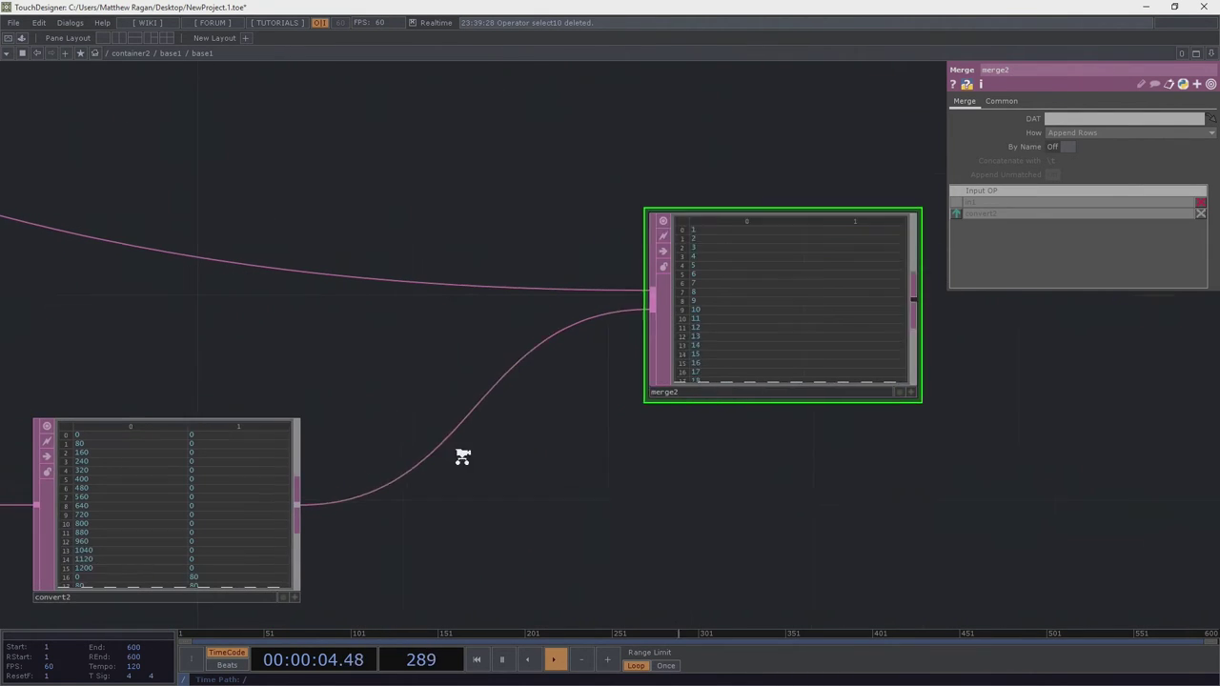
Set the merge mode of merge2 to Append Columns
click(1112, 132)
click(1099, 157)
scroll(575, 221, up, 2)
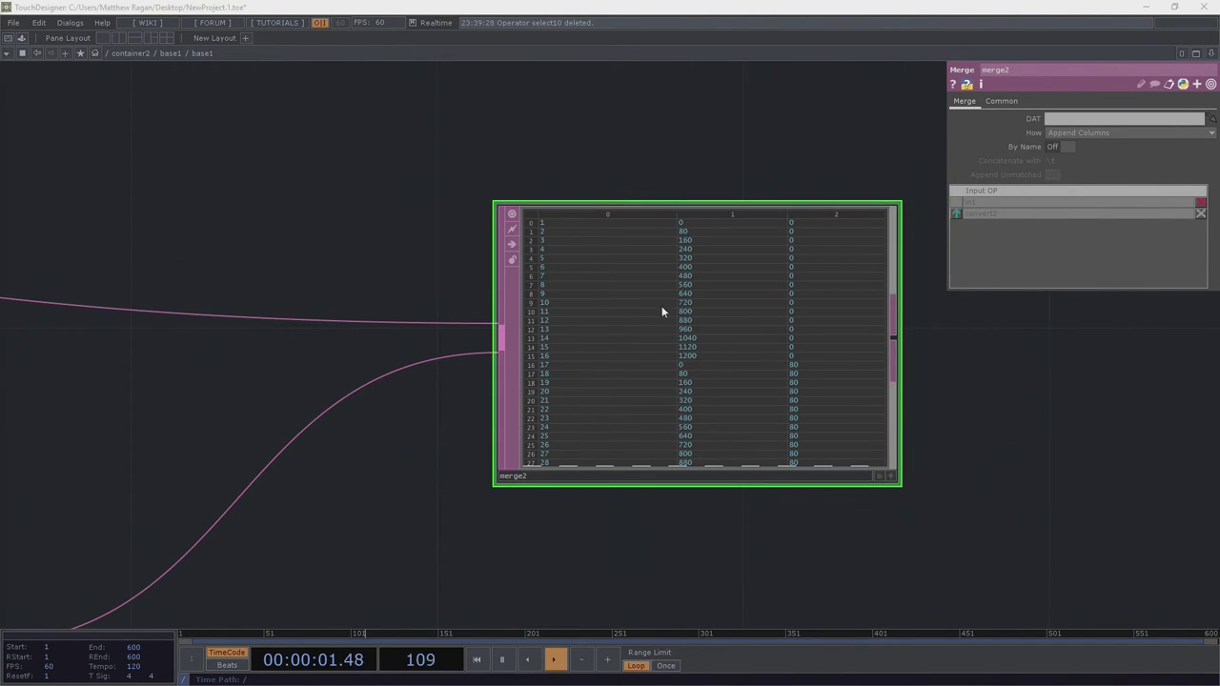
Add an Insert DAT fed by the output of merge2
drag(1019, 497, 522, 414)
scroll(498, 370, down, 2)
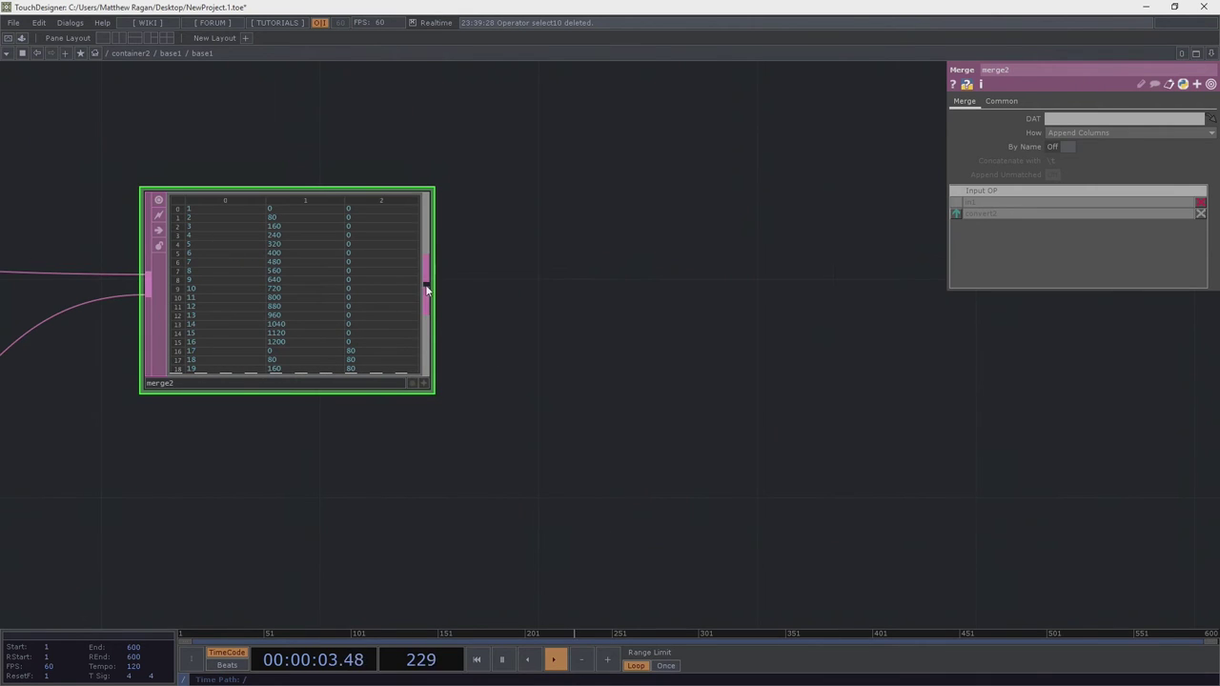
right_click(427, 289)
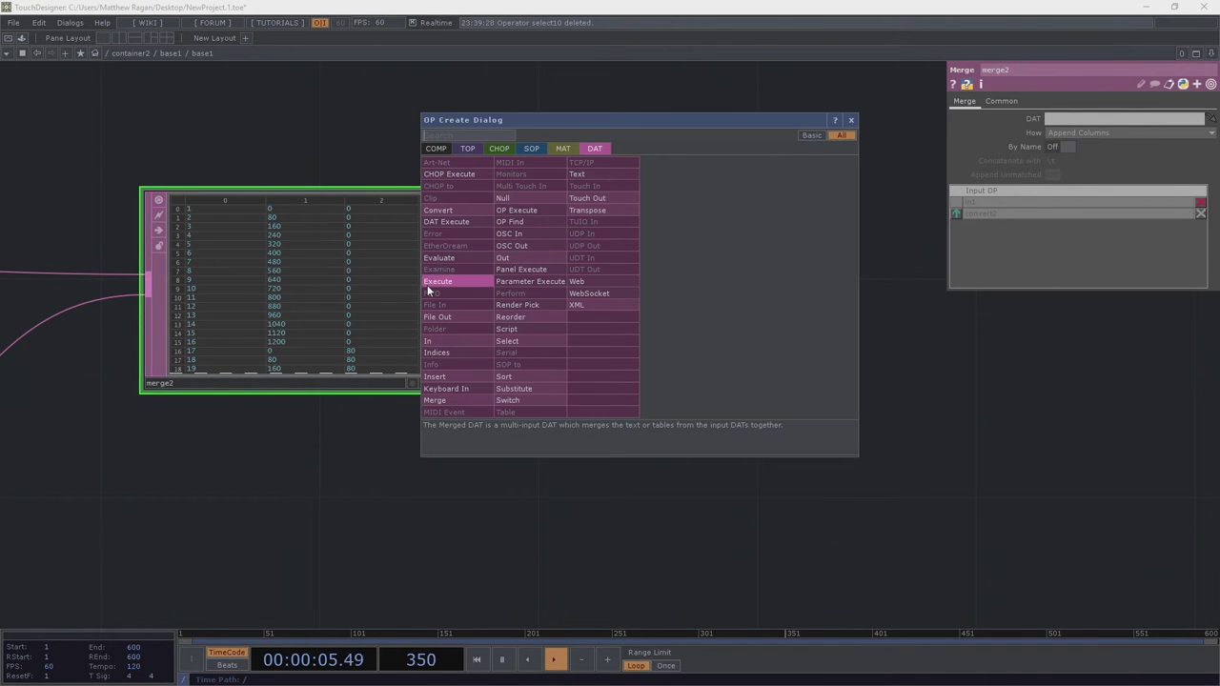
text(in)
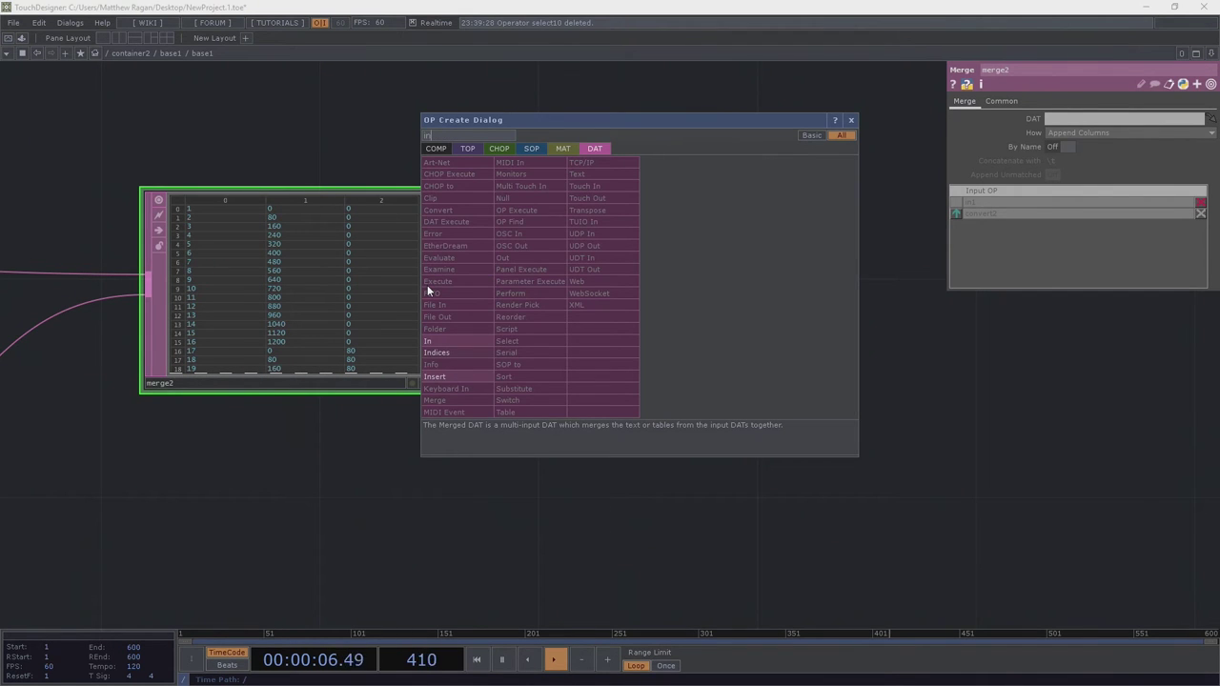
click(456, 378)
click(754, 293)
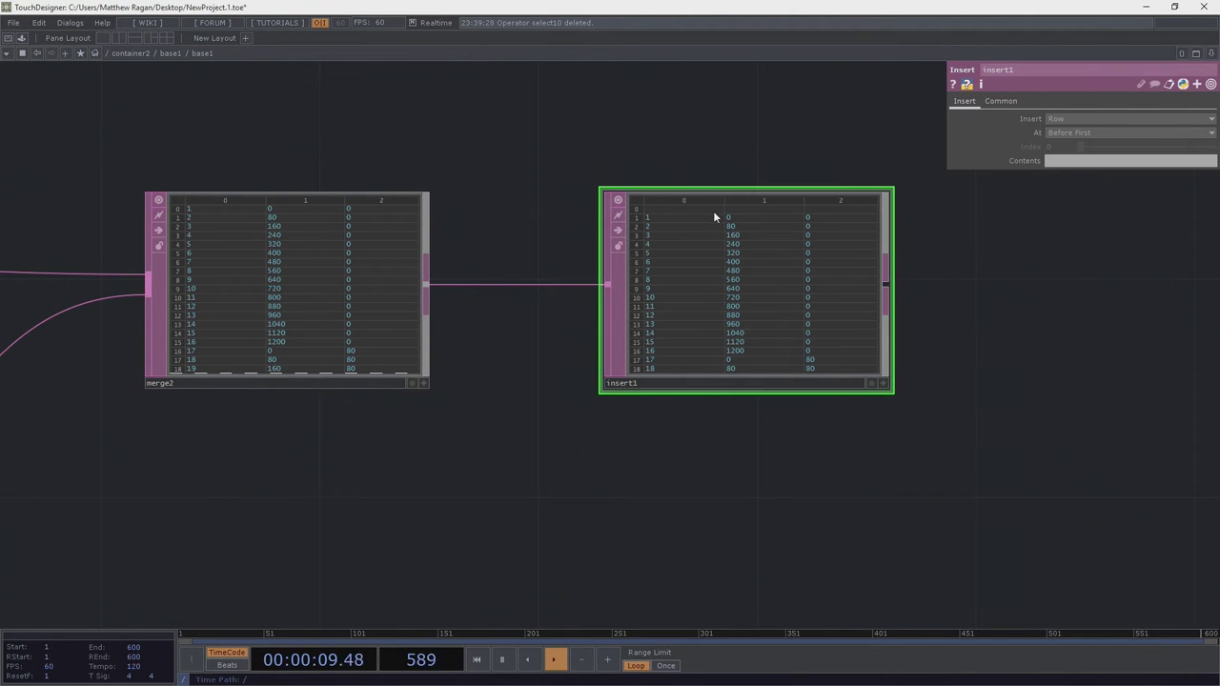
Set the contents of the Insert DAT's header row to "index x y"
click(1062, 162)
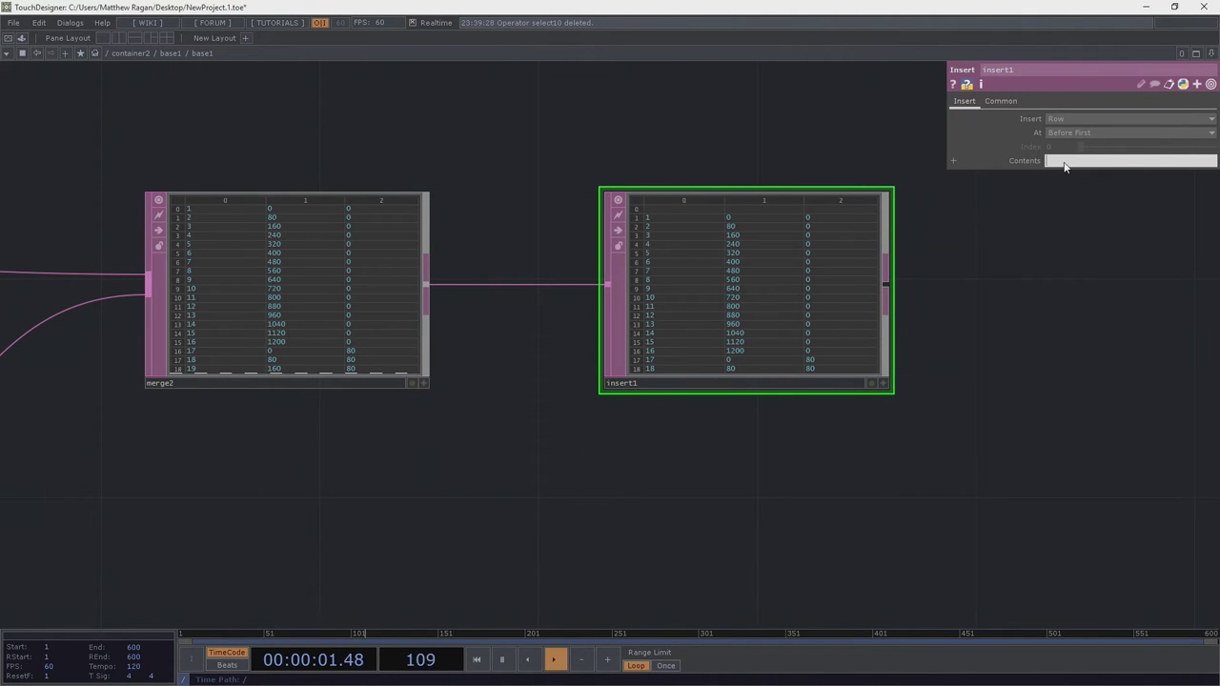
text(index x y)
key(Return)
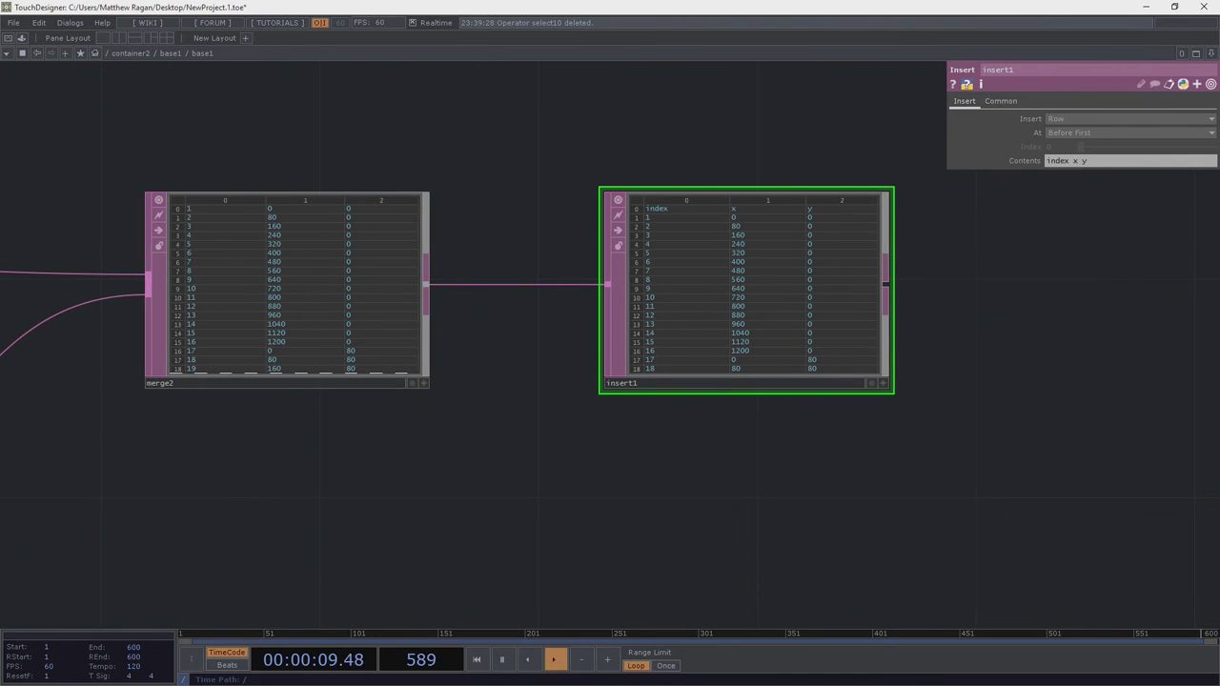
Move out1 directly after insert1 and wire insert1 into it as its new input
scroll(449, 473, down, 8)
drag(143, 217, 383, 251)
drag(362, 255, 884, 329)
scroll(580, 409, up, 5)
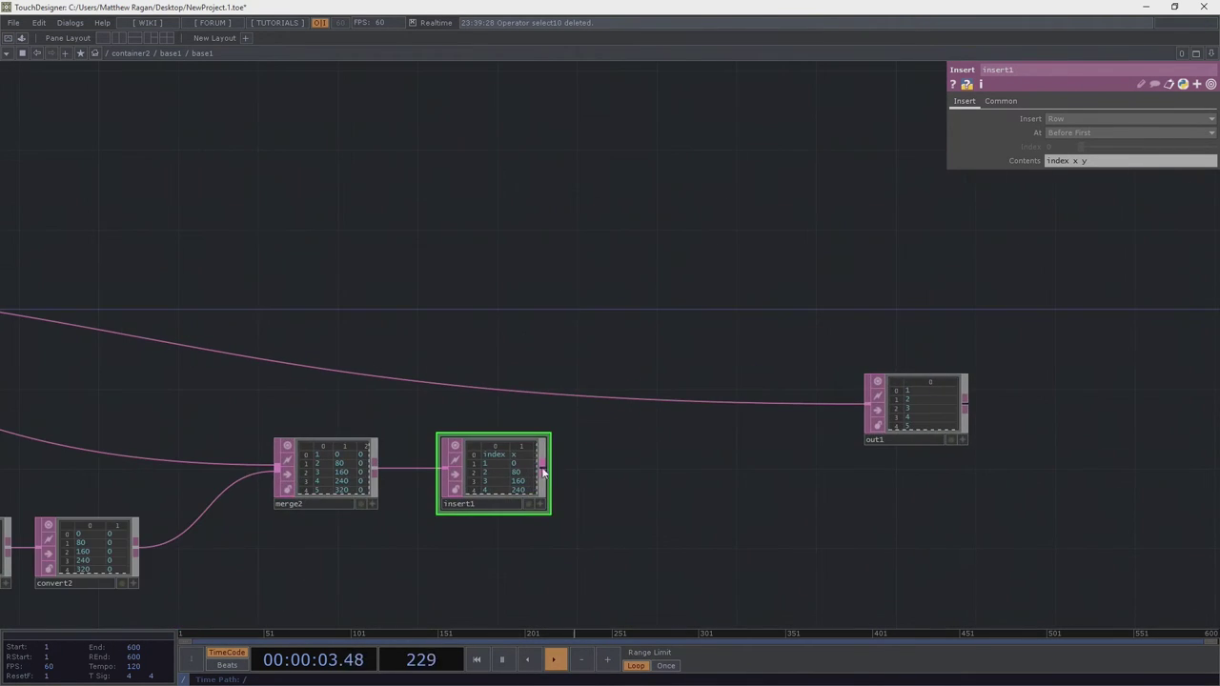
drag(544, 467, 648, 401)
drag(921, 427, 639, 486)
scroll(690, 482, up, 3)
scroll(781, 477, up, 3)
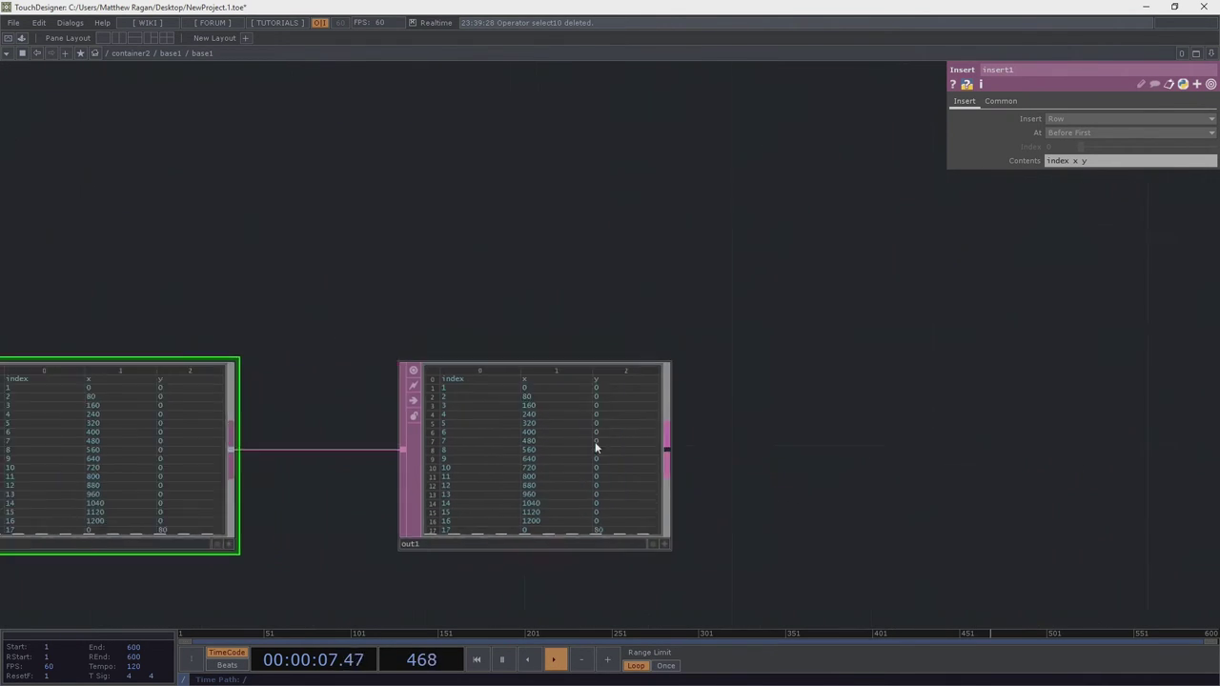
scroll(471, 390, up, 3)
scroll(689, 416, down, 6)
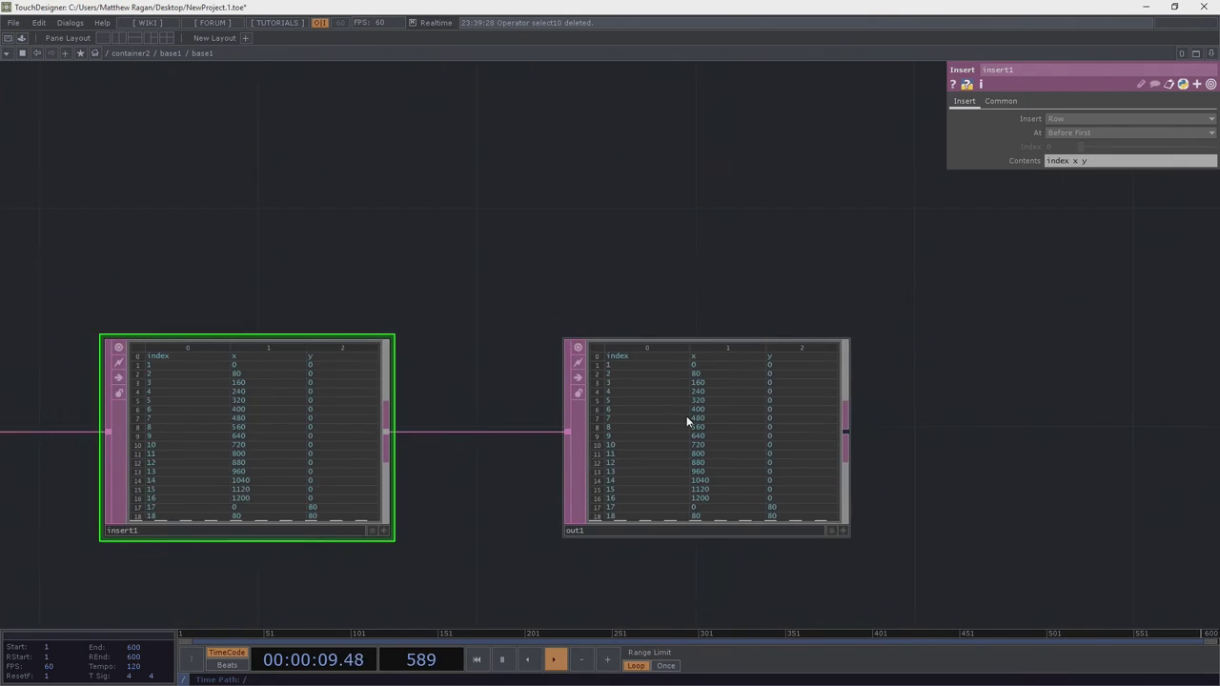
Return to the parent network and line up table1, eval1 and base1 in one row
scroll(684, 422, down, 4)
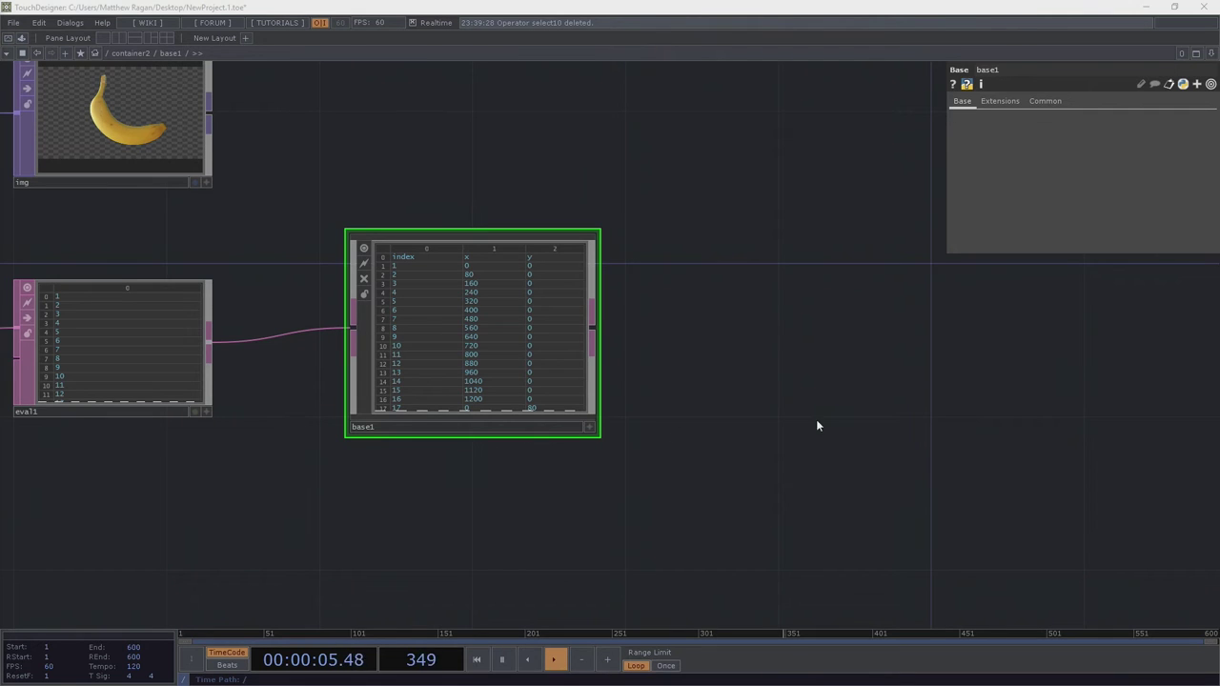
scroll(698, 321, down, 3)
scroll(589, 397, up, 2)
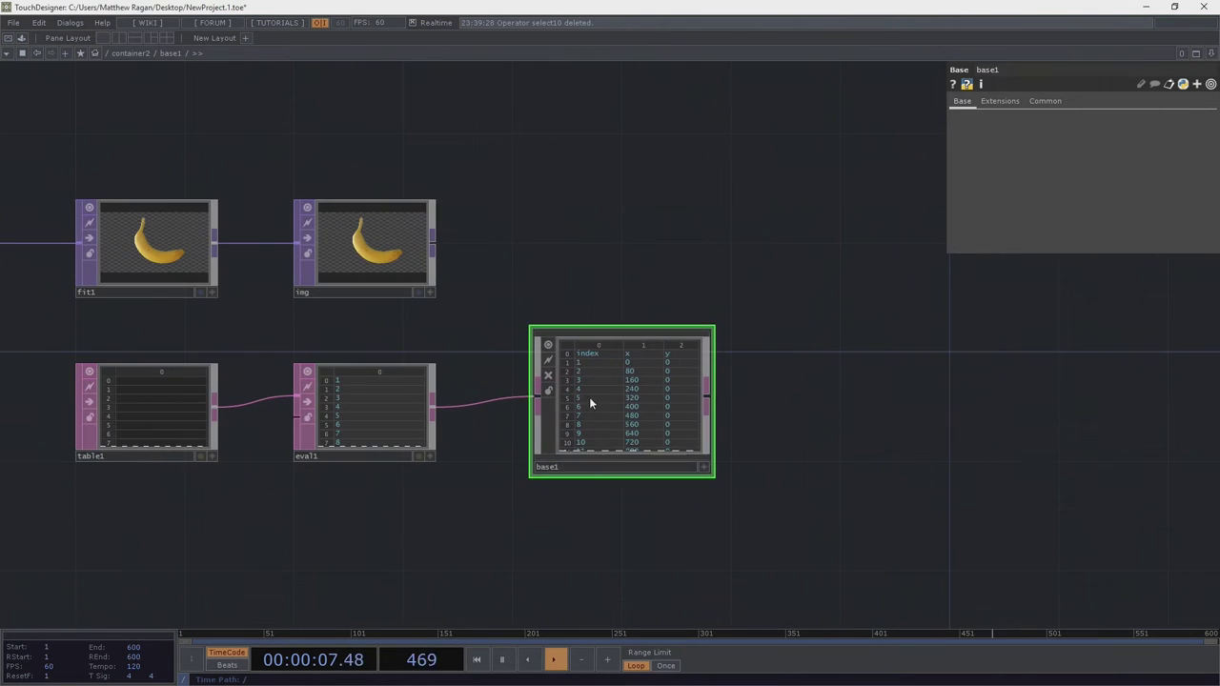
scroll(455, 438, down, 2)
right_drag(635, 566, 255, 417)
drag(485, 444, 580, 417)
drag(678, 400, 531, 396)
Add a Null DAT fed by base1 and align it with the row of DATs
right_click(566, 394)
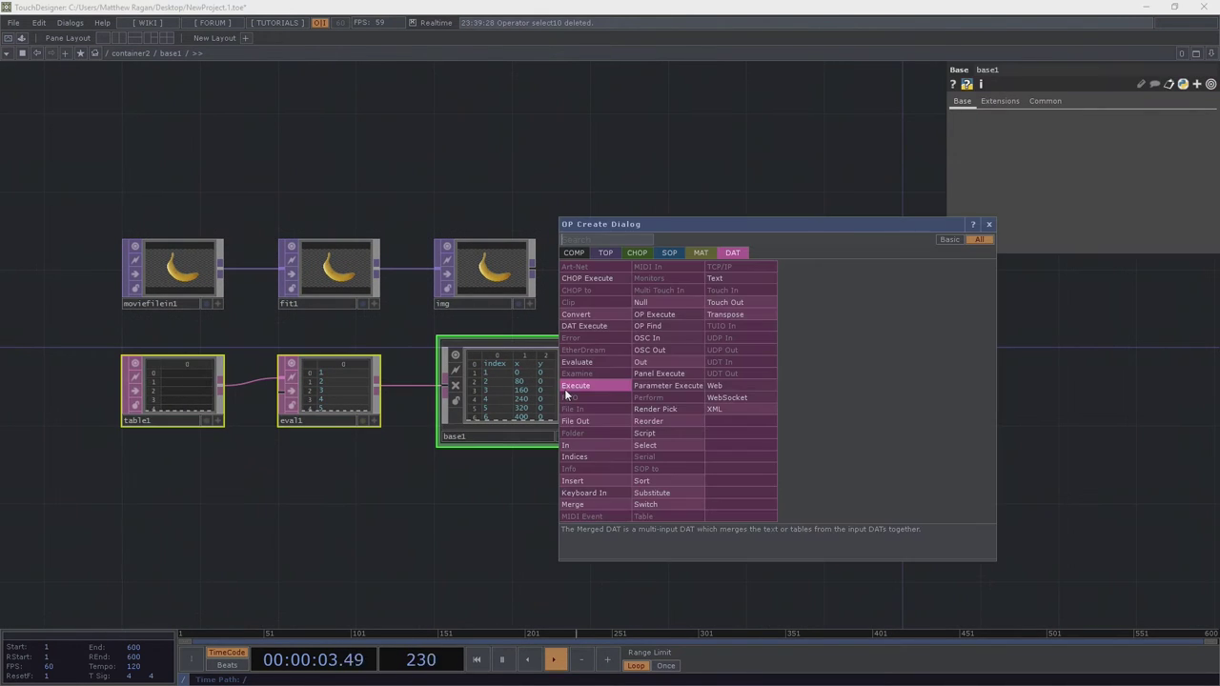
click(663, 386)
click(661, 383)
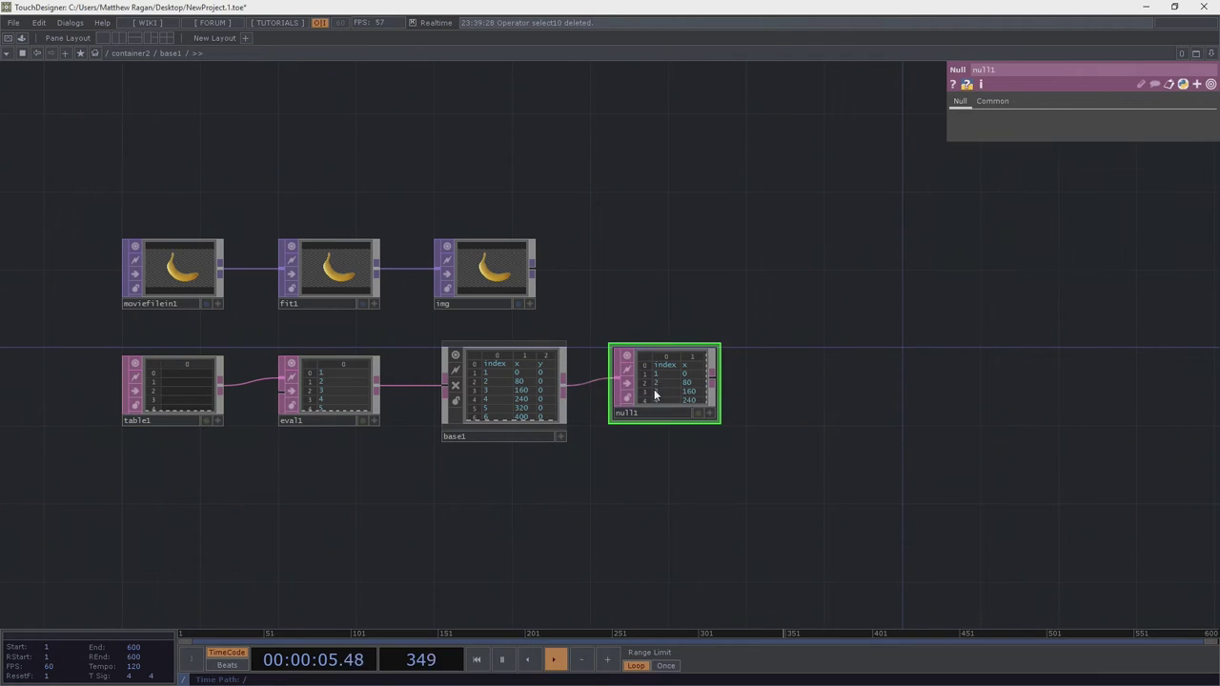
drag(654, 389, 625, 391)
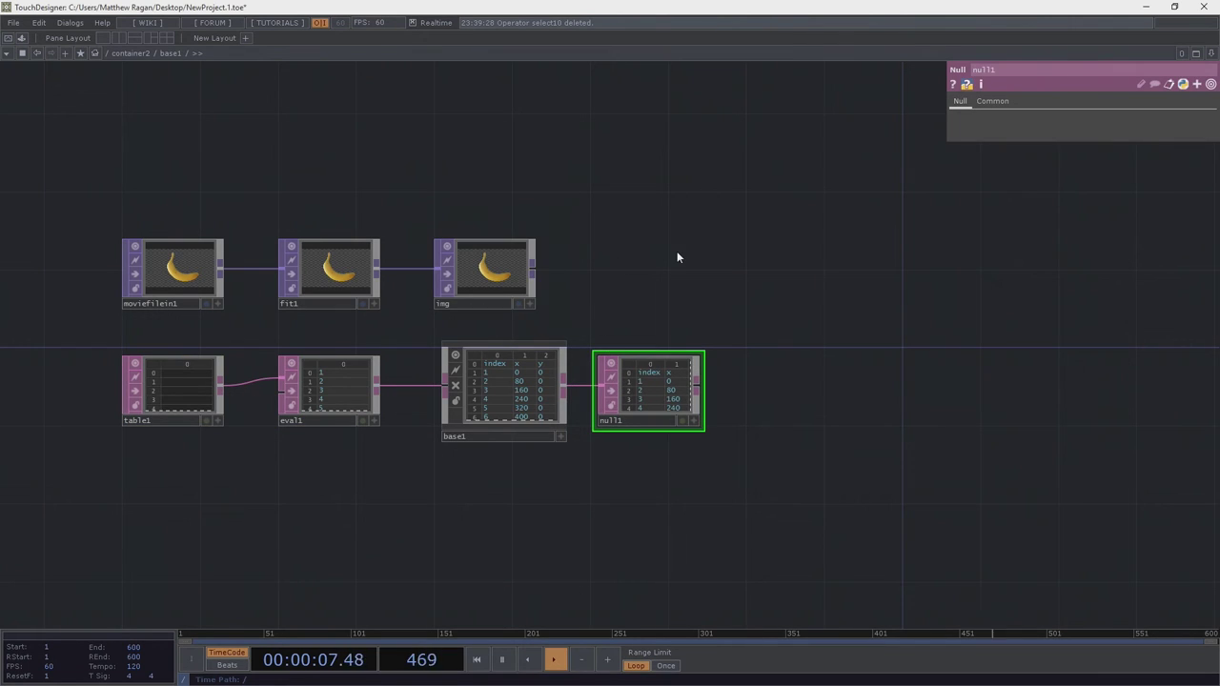
Create a Base COMP beside the img operator and rename it master1
key(Tab)
text(base)
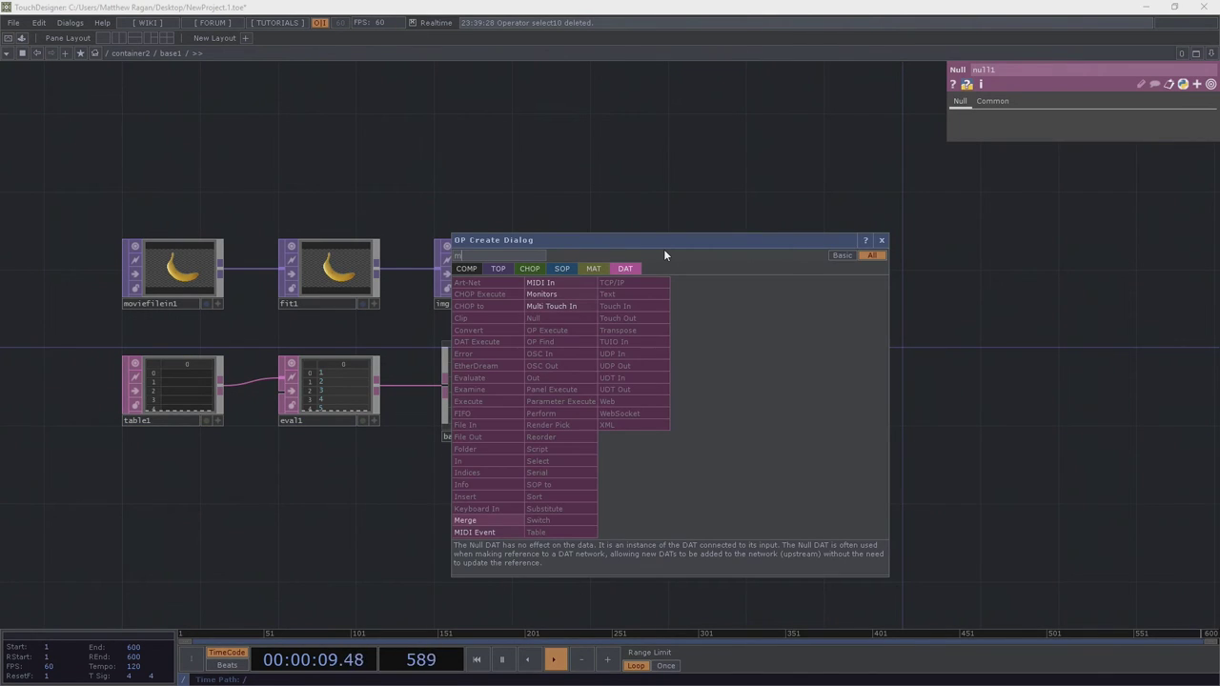
click(471, 270)
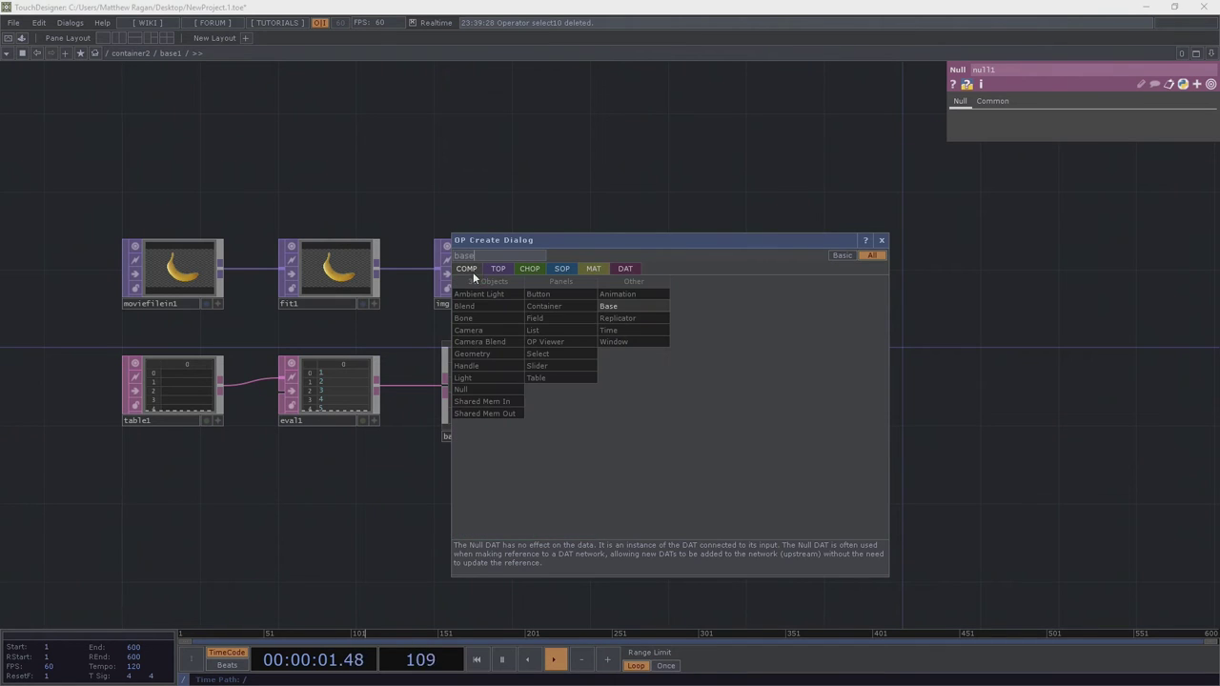
click(633, 310)
click(656, 254)
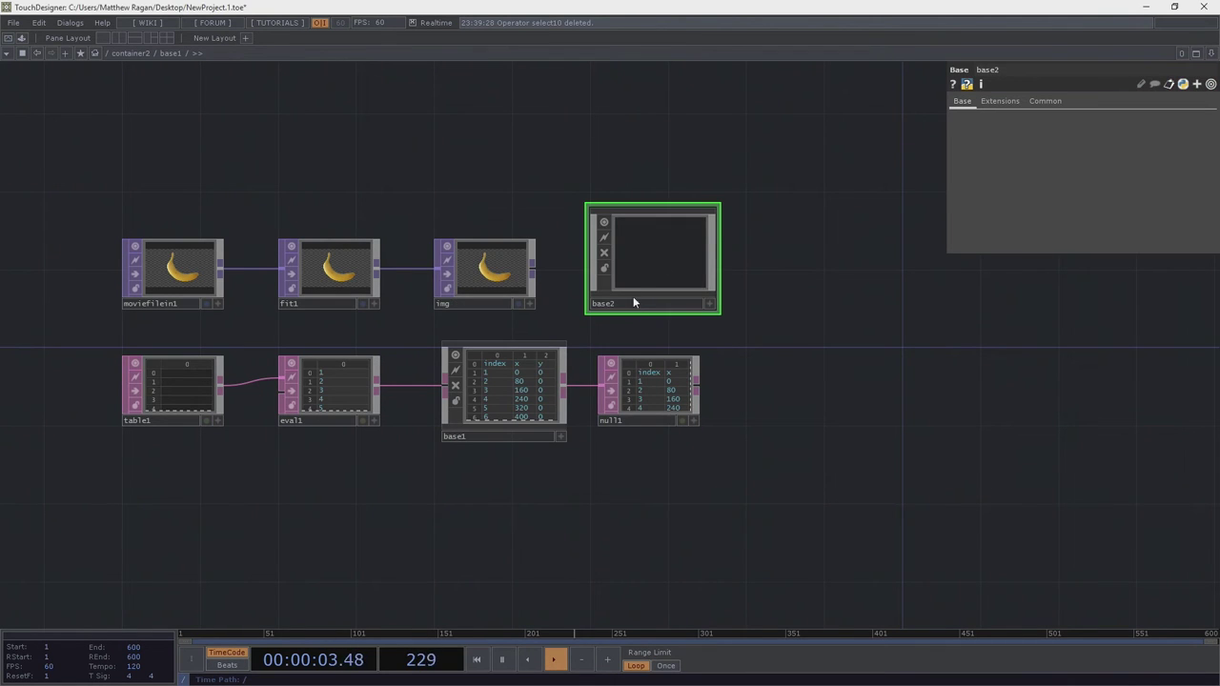
text(master1)
key(Return)
drag(675, 246, 652, 339)
Enter the master1 component and add a Select COMP to its empty network
middle_drag(652, 225, 636, 218)
scroll(636, 218, up, 4)
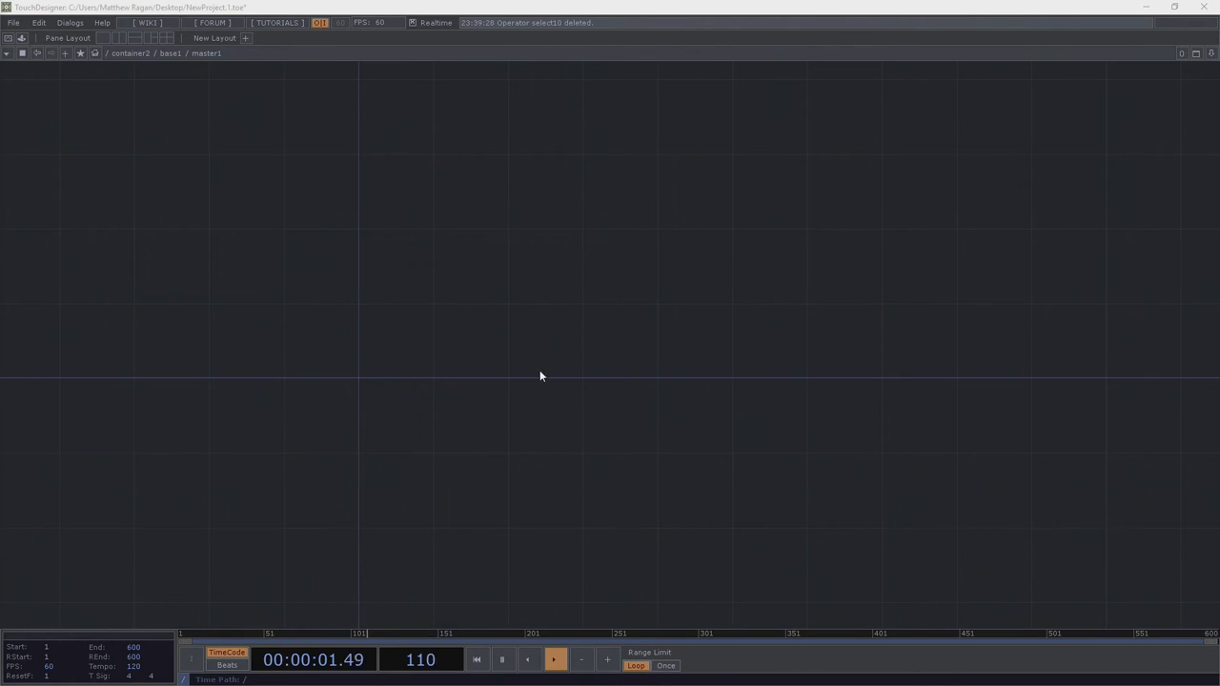
key(Tab)
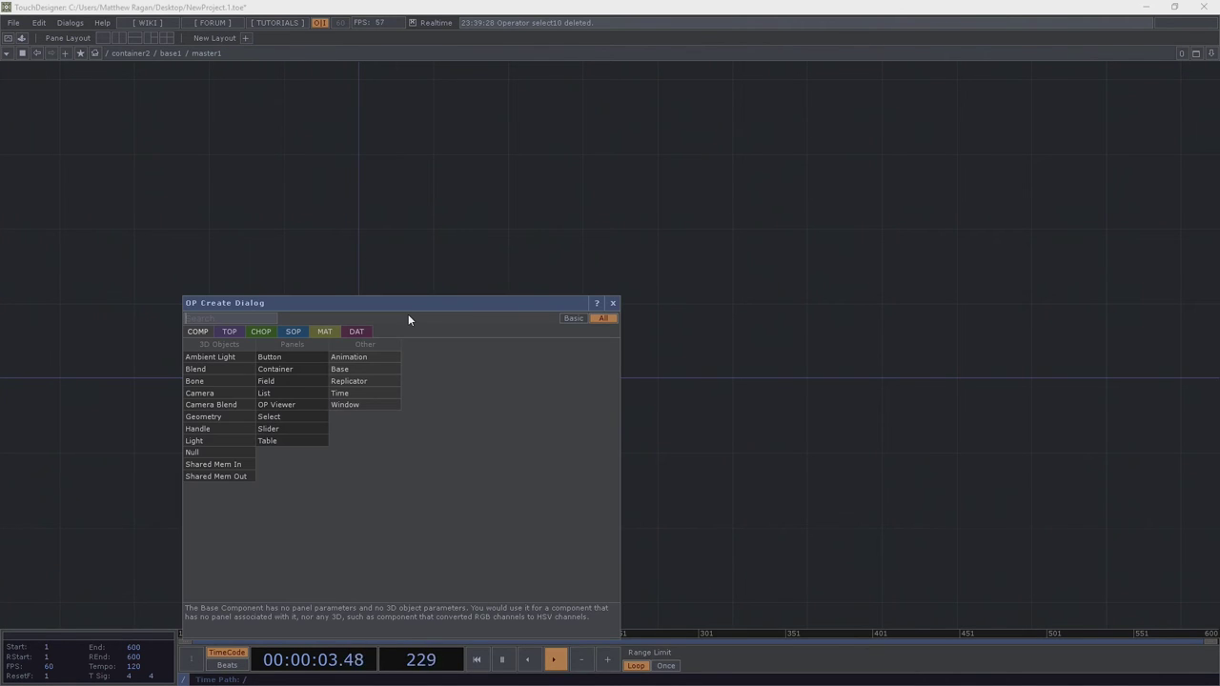
text(sel)
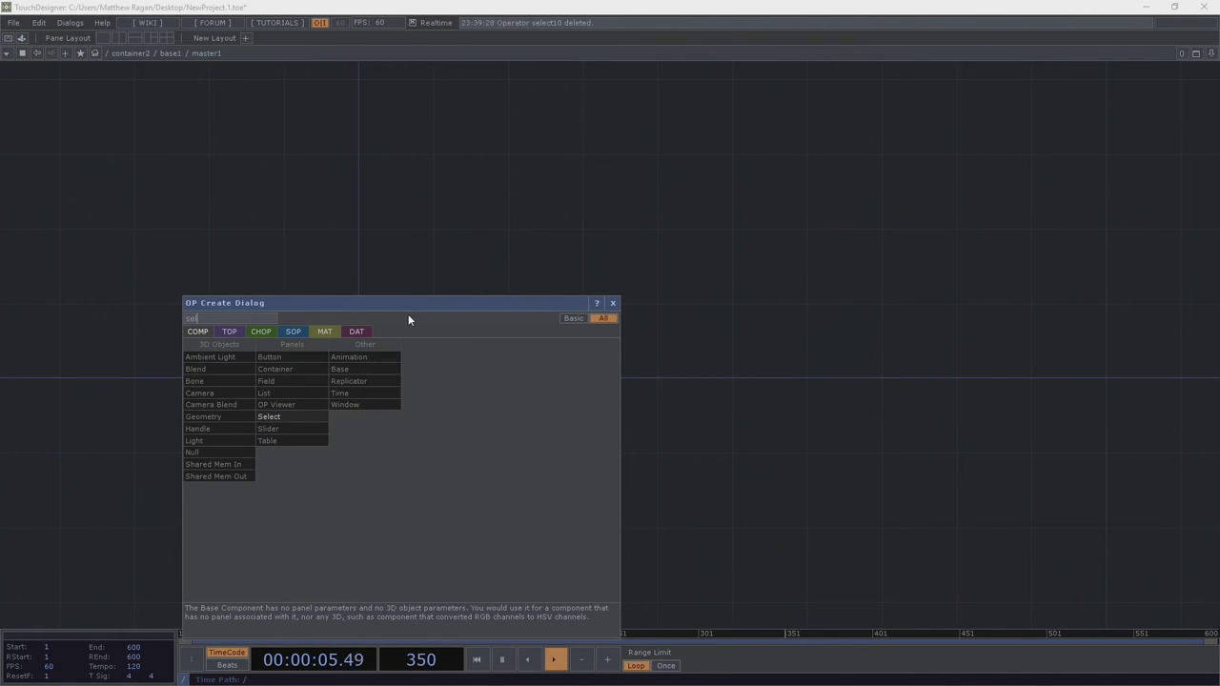
click(270, 417)
click(420, 330)
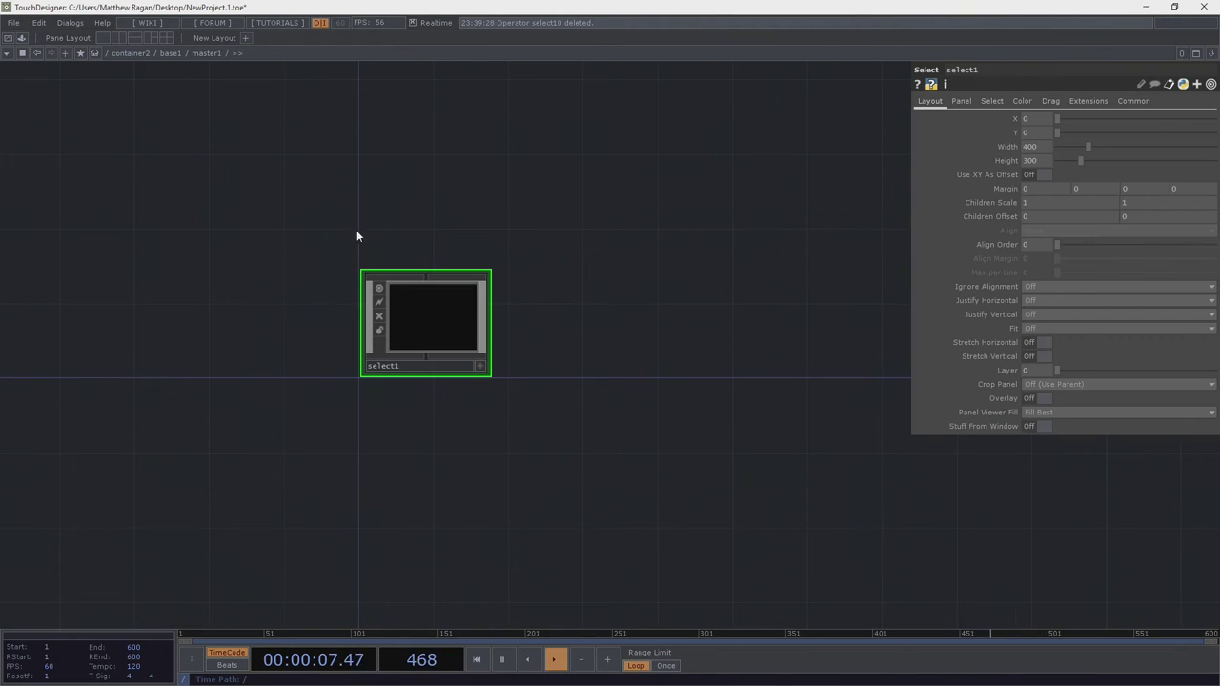
Replace the Select COMP with a Select TOP that references ../img
key(Delete)
key(Tab)
key(Tab)
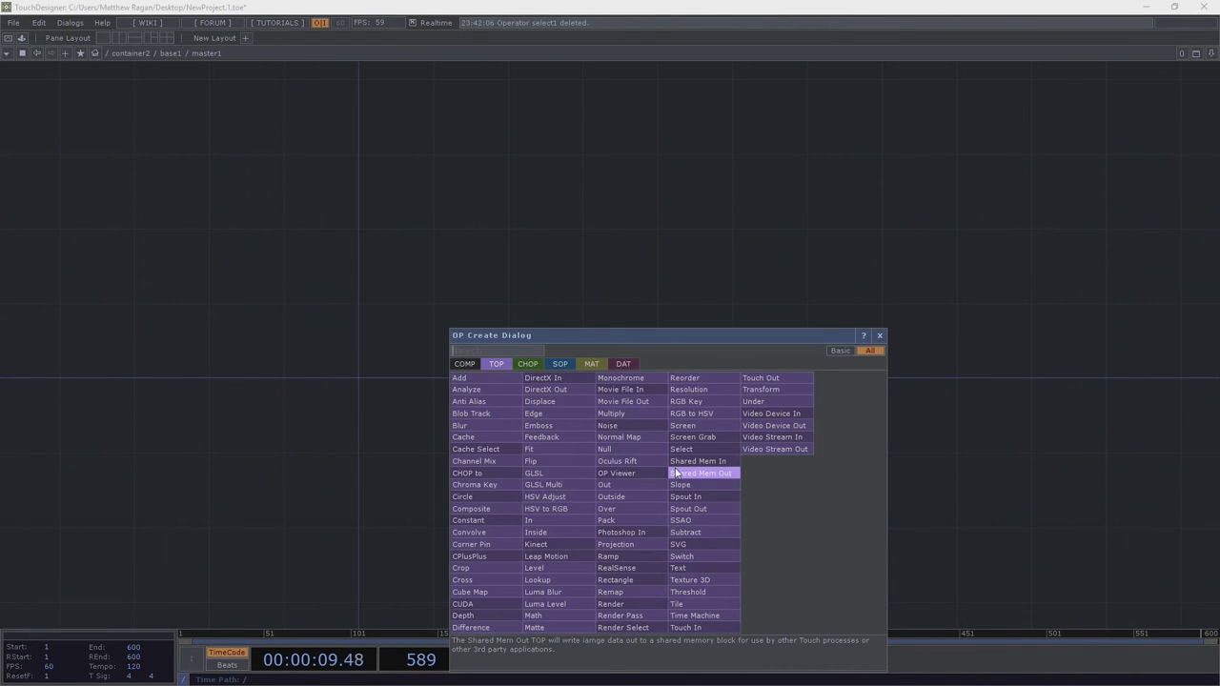
text(sel)
key(Return)
click(675, 469)
drag(674, 469, 409, 348)
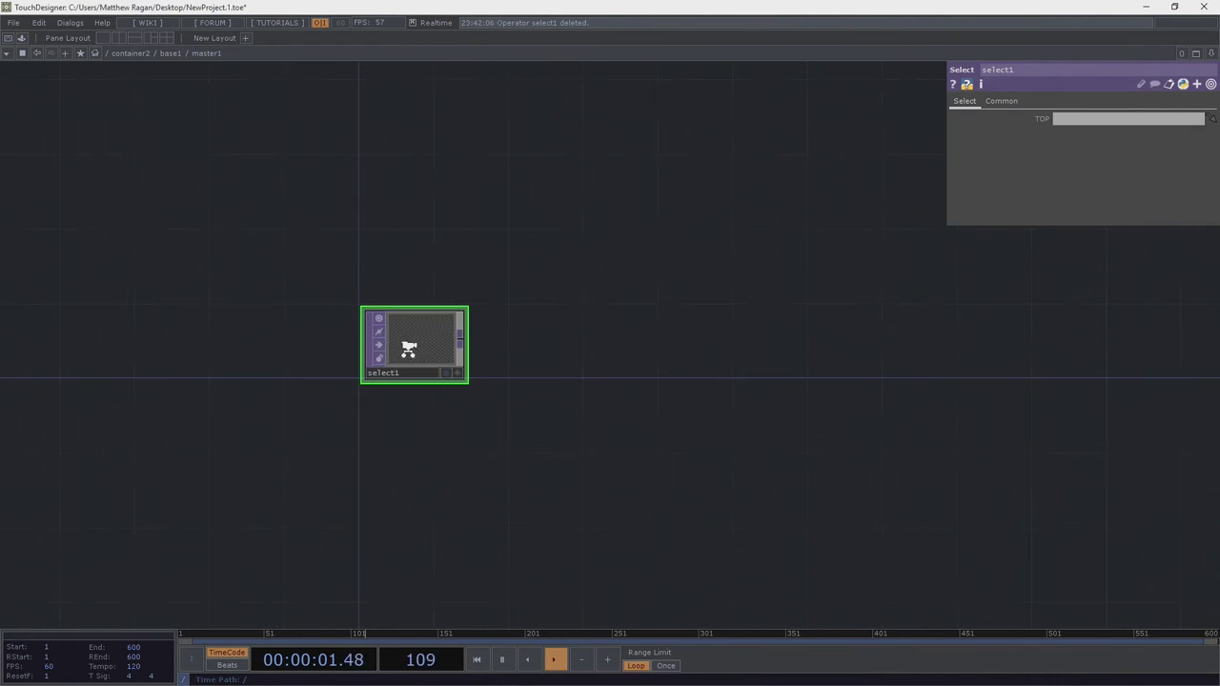
scroll(408, 348, up, 3)
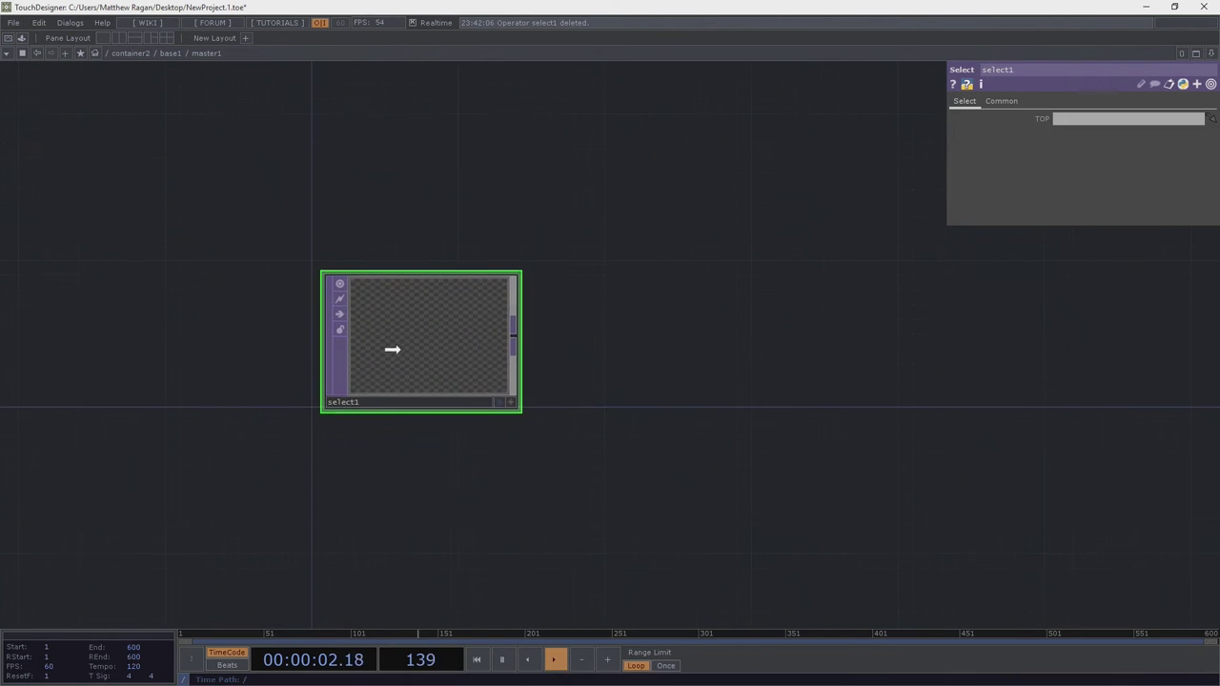
click(1062, 124)
text(../img)
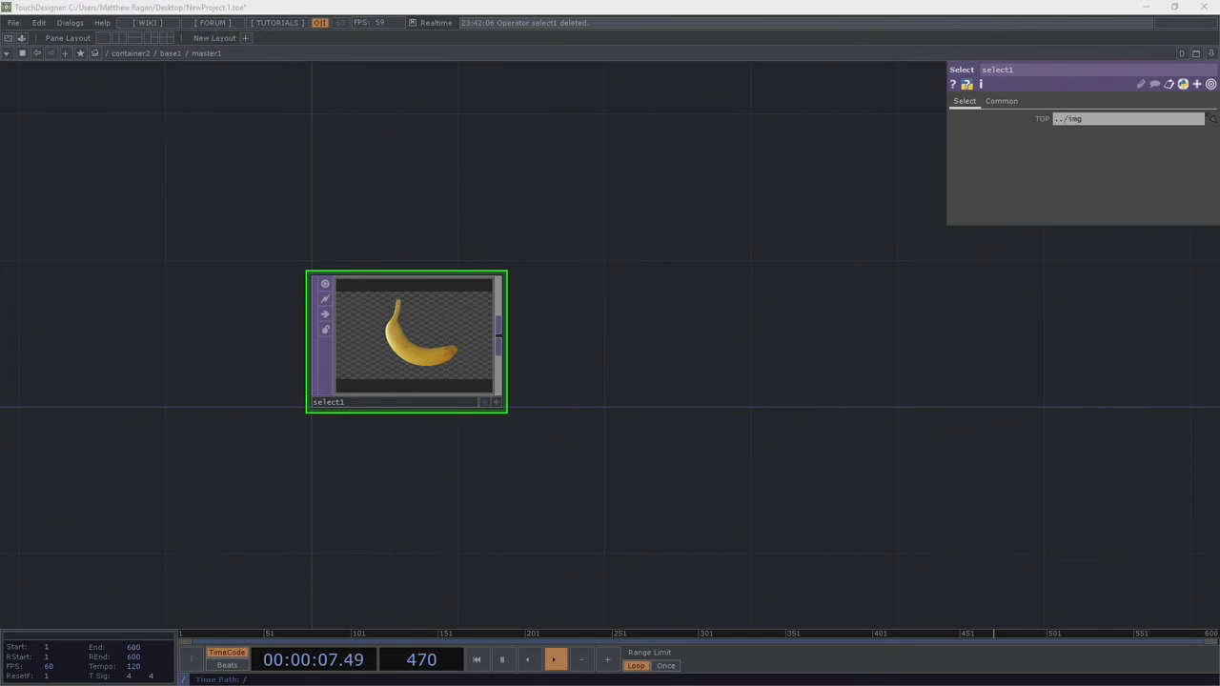
Add a Crop TOP fed by select1 and place it in line beside it
right_click(498, 335)
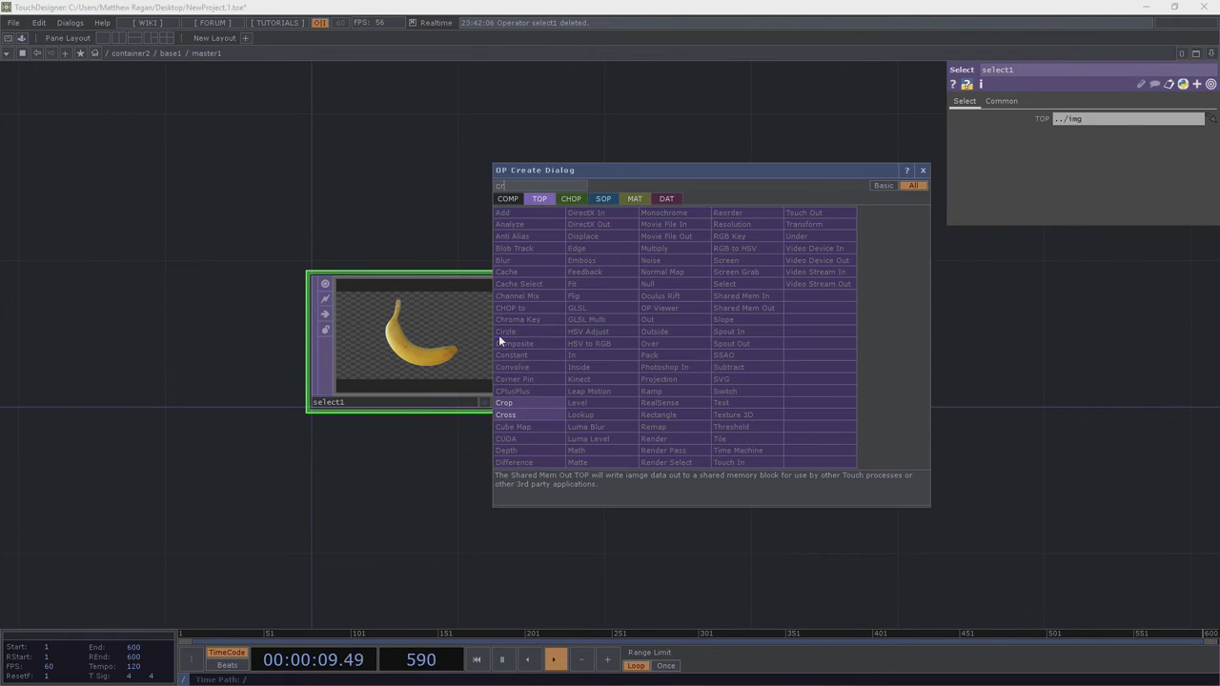
text(cr)
click(521, 404)
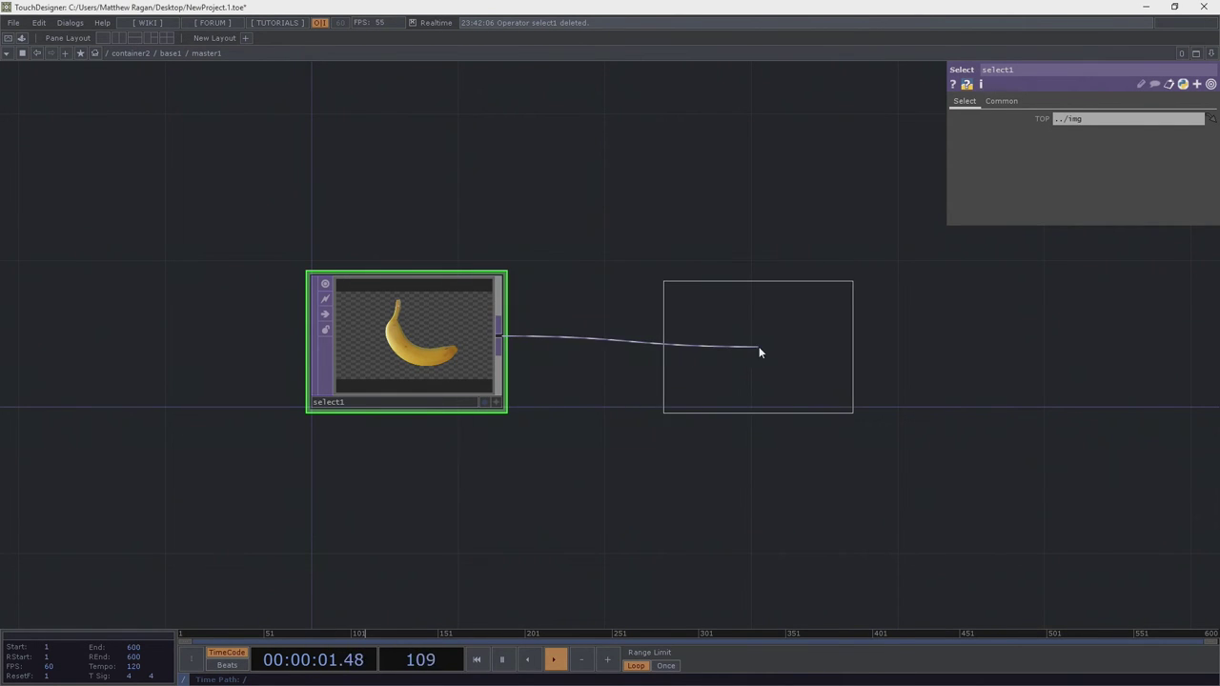
click(729, 343)
drag(736, 360, 706, 359)
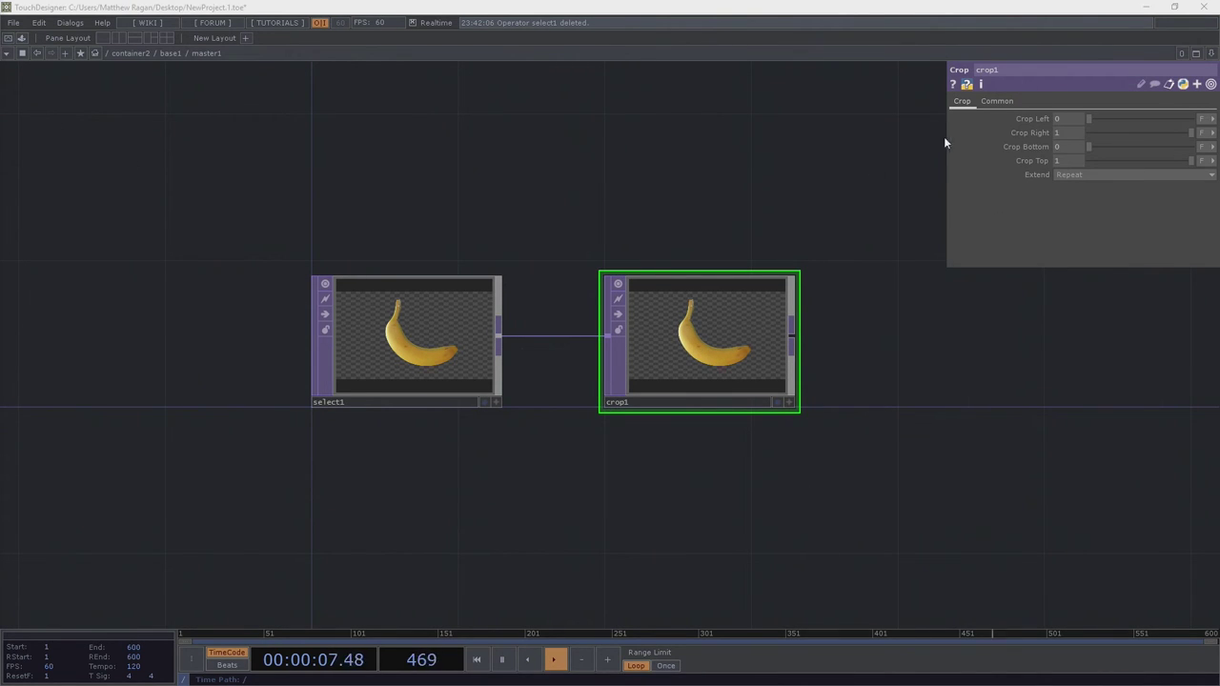
Expand crop1's Crop Left, Crop Right, Crop Bottom and Crop Top parameters so their expressions can be edited
mouse_move(701, 120)
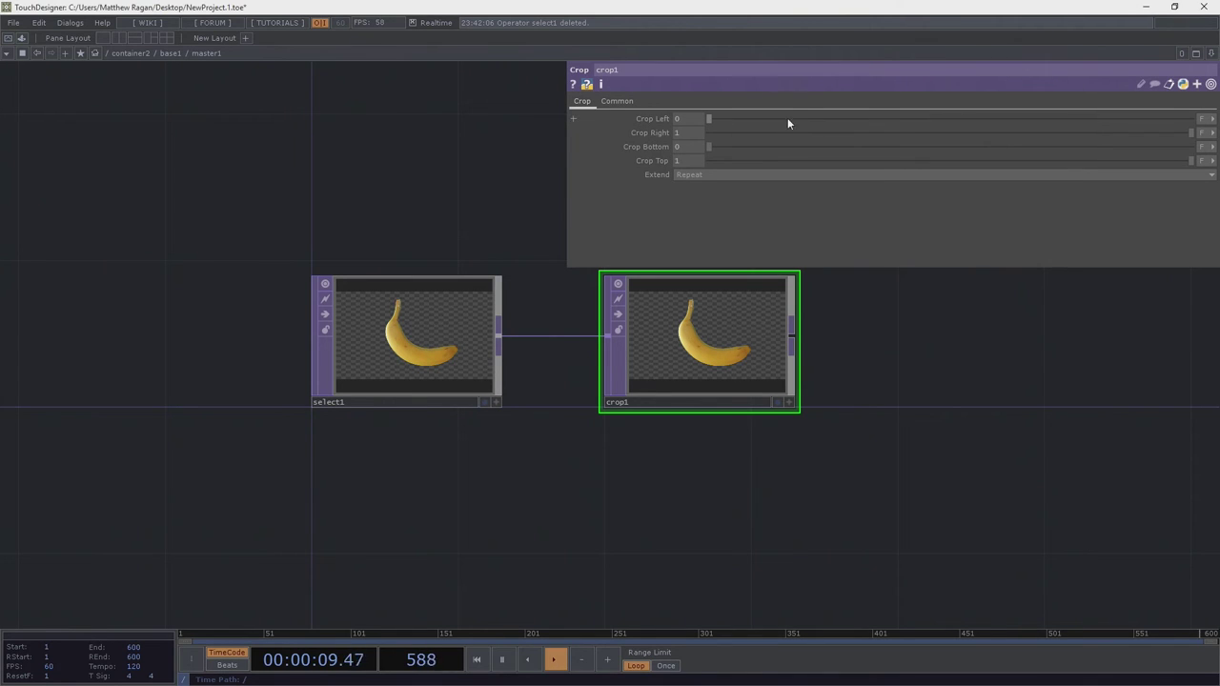
click(573, 119)
click(572, 147)
click(573, 176)
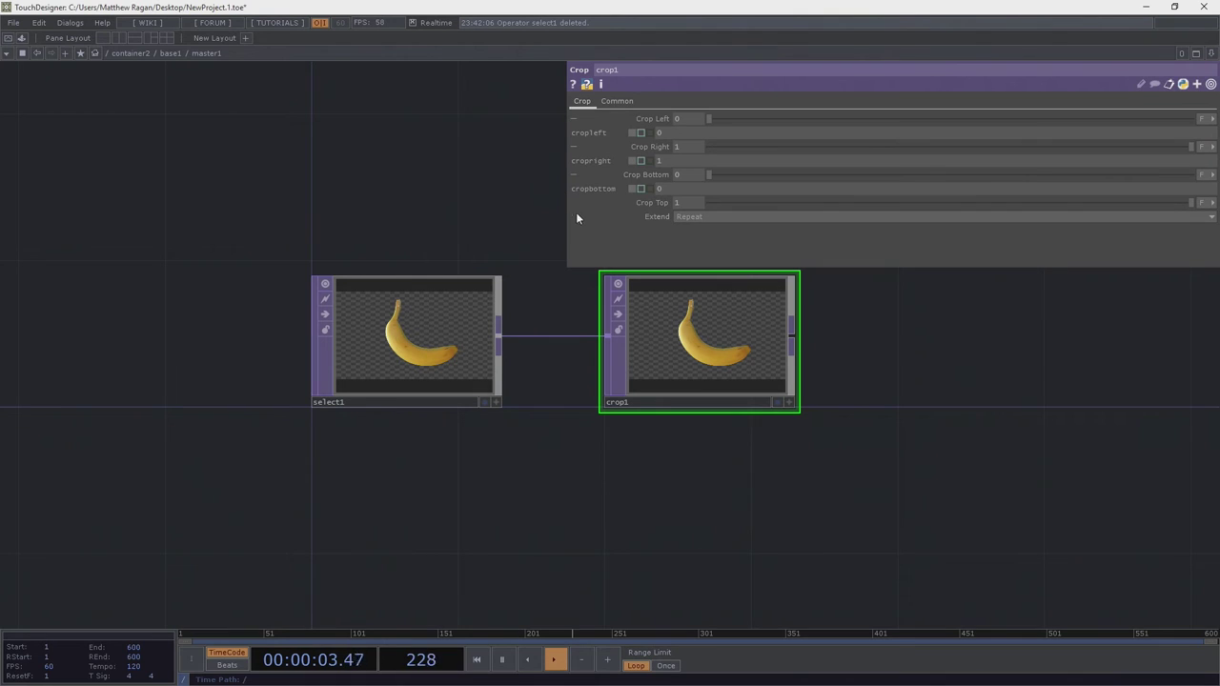
click(576, 217)
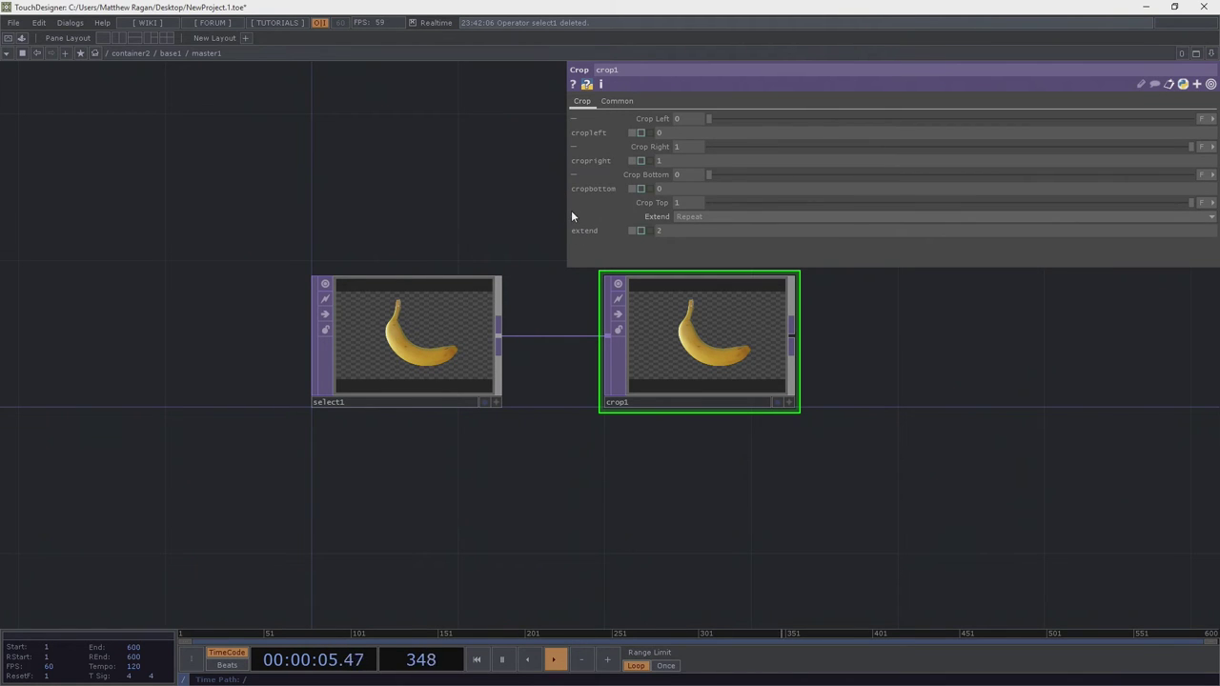
click(572, 216)
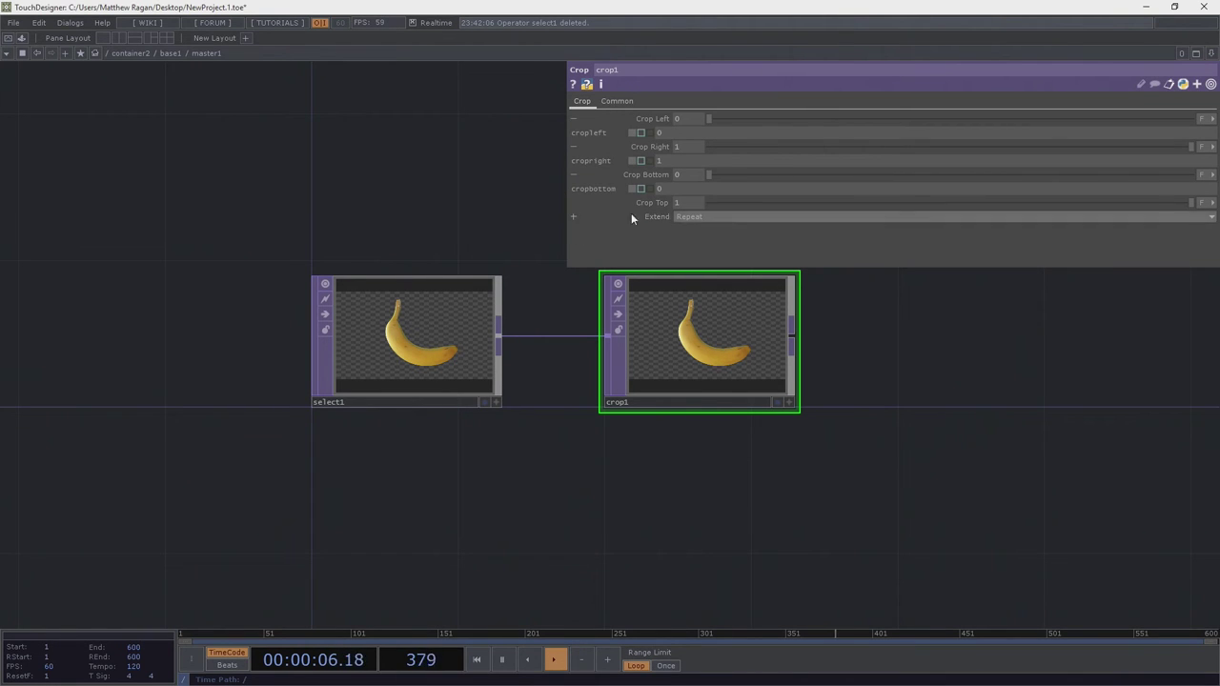
click(572, 203)
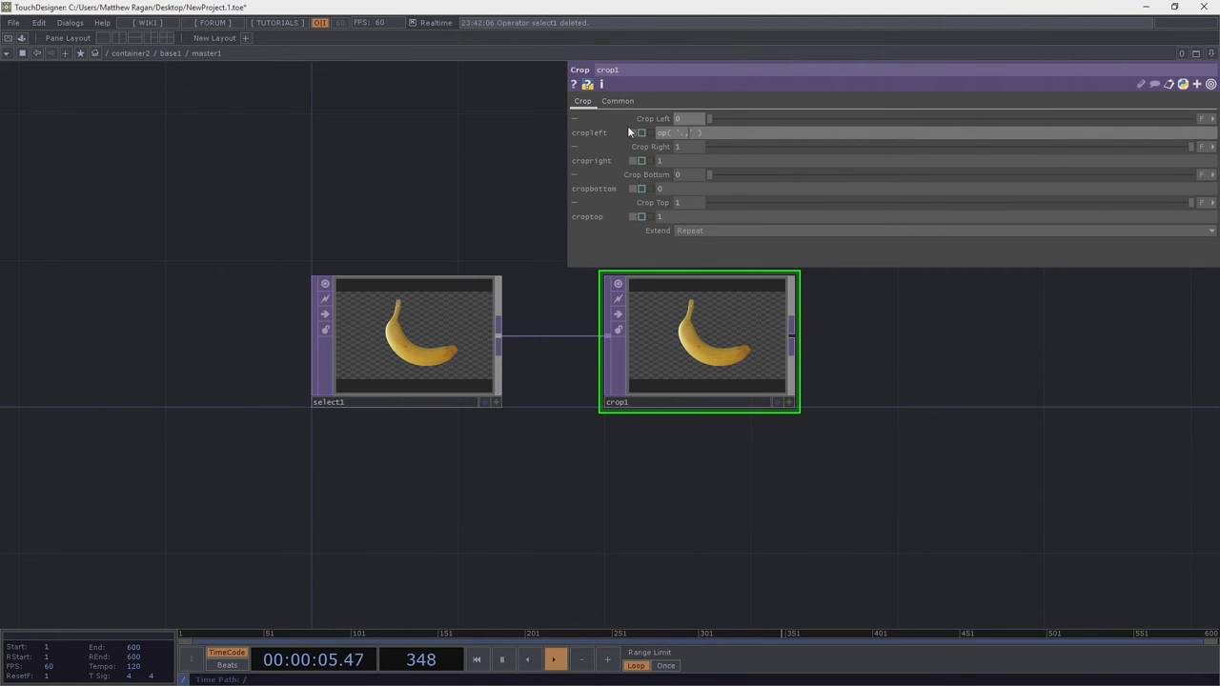
Set the Crop Left expression to op( '../null1' )[ me.parent().digits , 'x' ]
text(../null1' ))
text([ ])
text(me.parent().digits)
text( , '')
key(Return)
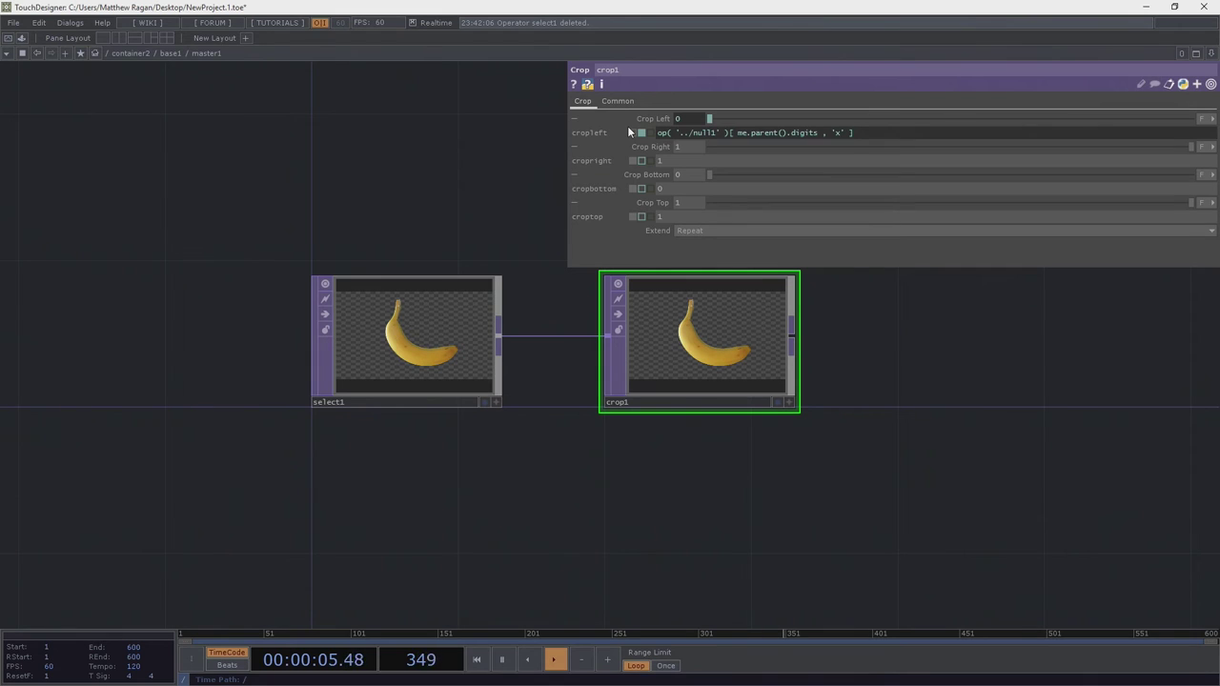
Copy the Crop Left expression into Crop Right and add + 80 to it
click(834, 133)
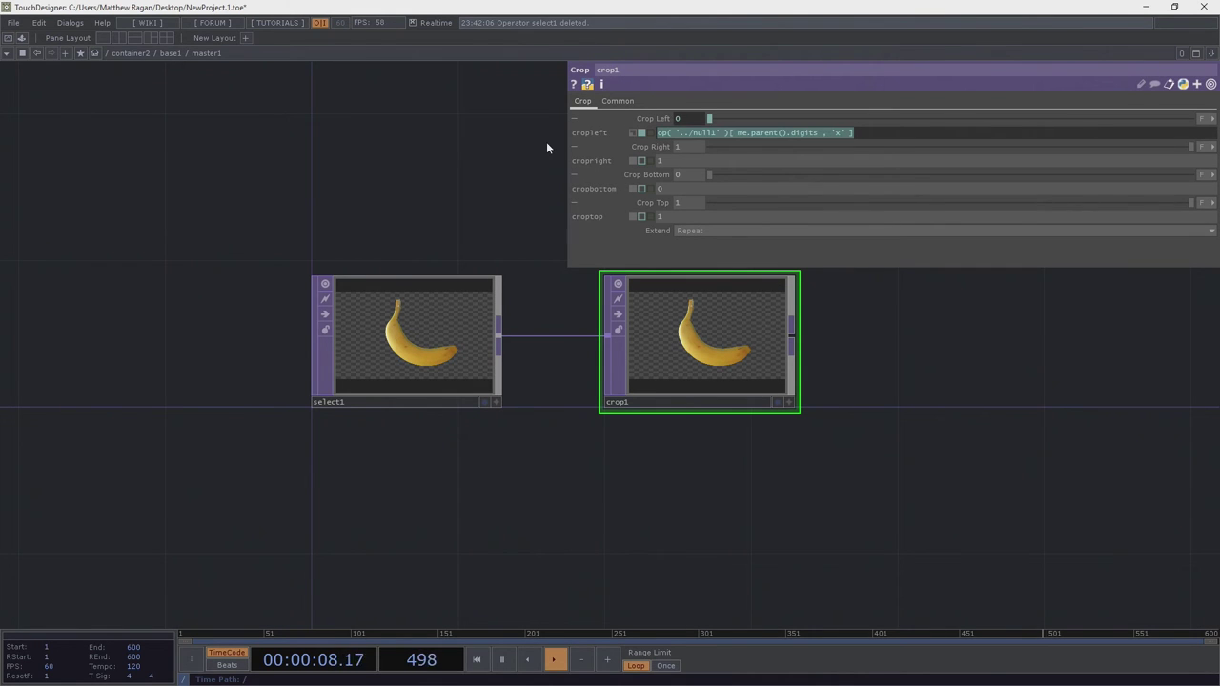
key(ctrl+c)
click(698, 159)
key(ctrl+v)
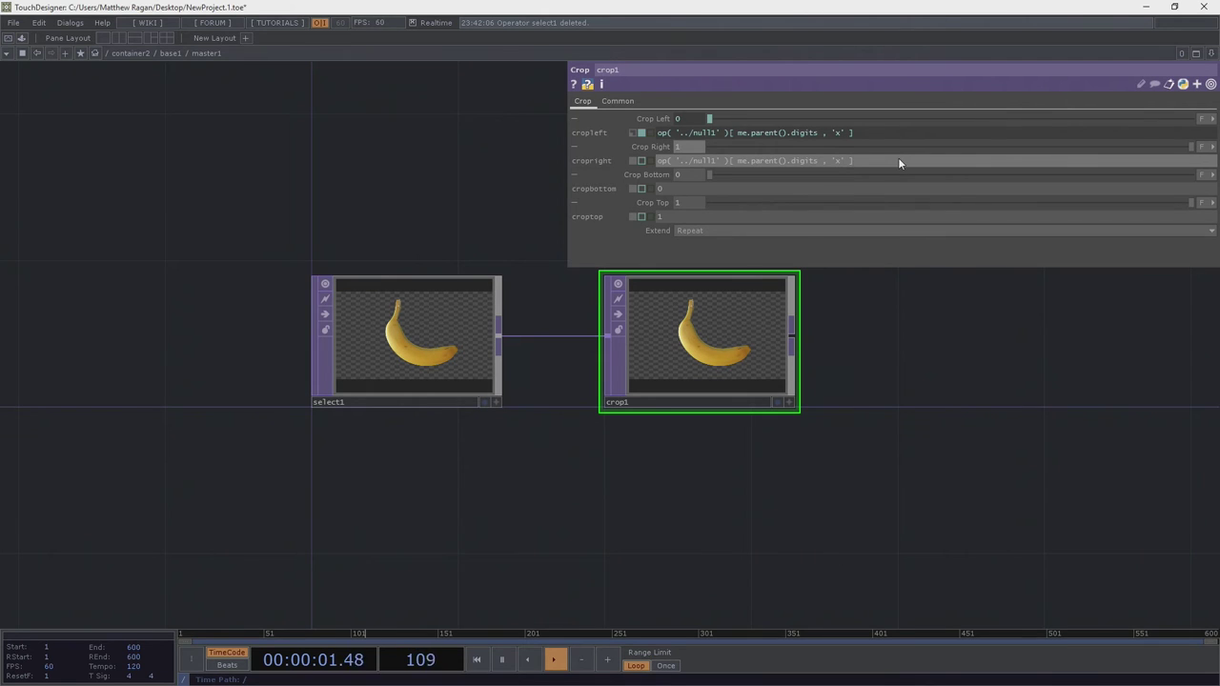
text(+ 80)
key(Return)
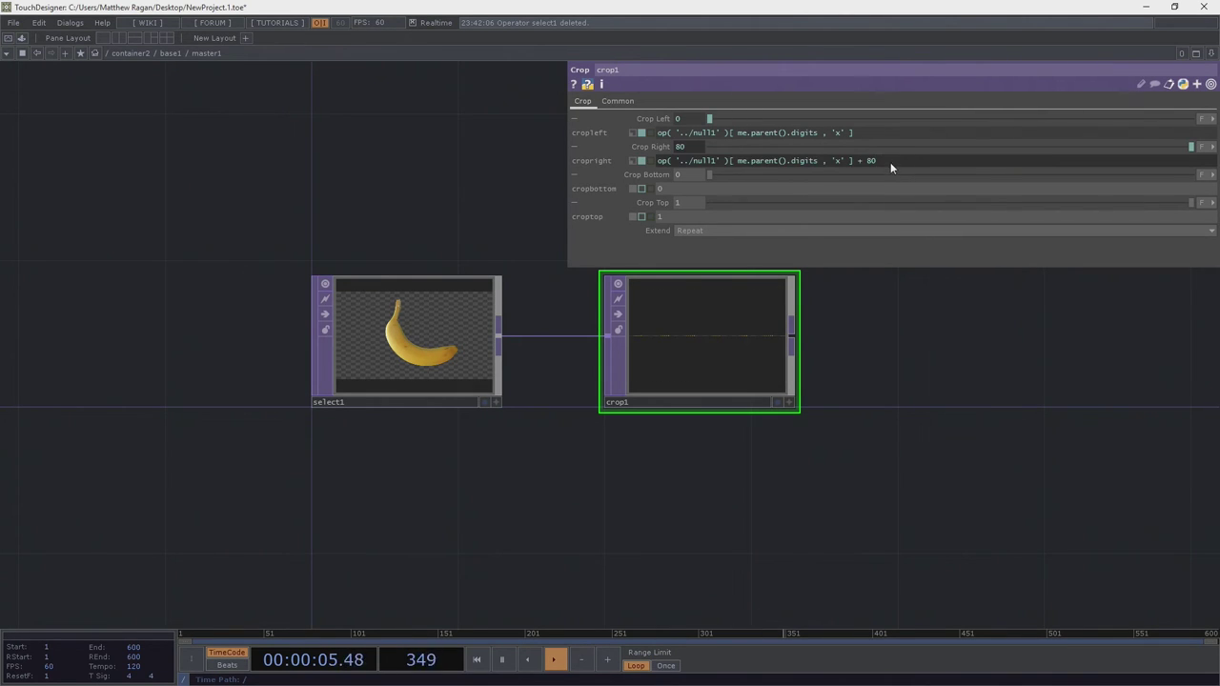
Change the units of all four crop edges on crop1 to Pixels
scroll(695, 340, up, 6)
scroll(386, 360, down, 6)
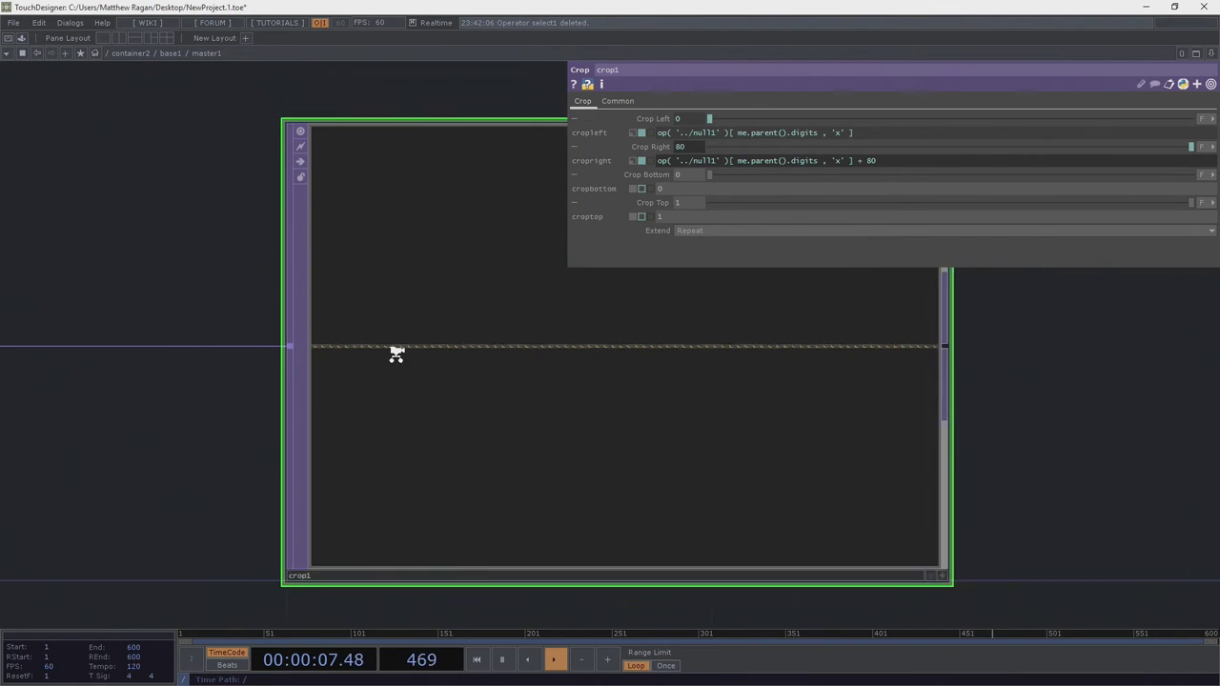
click(1202, 134)
click(1203, 146)
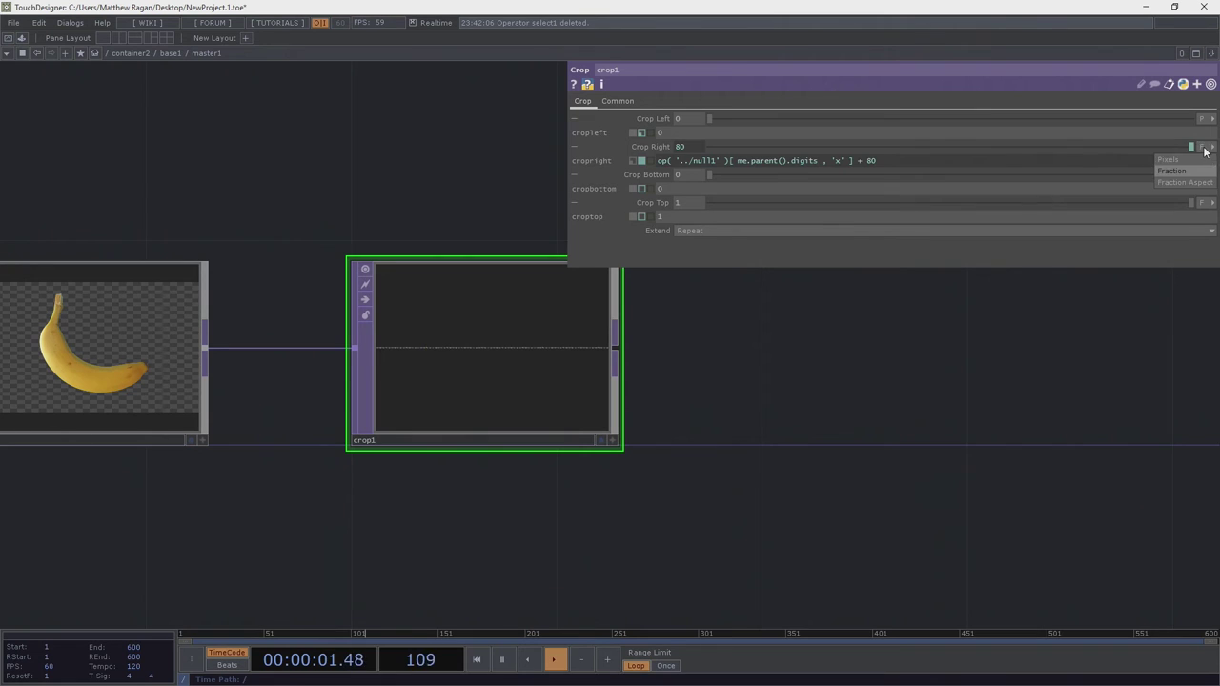
click(1197, 160)
click(1203, 174)
click(1186, 188)
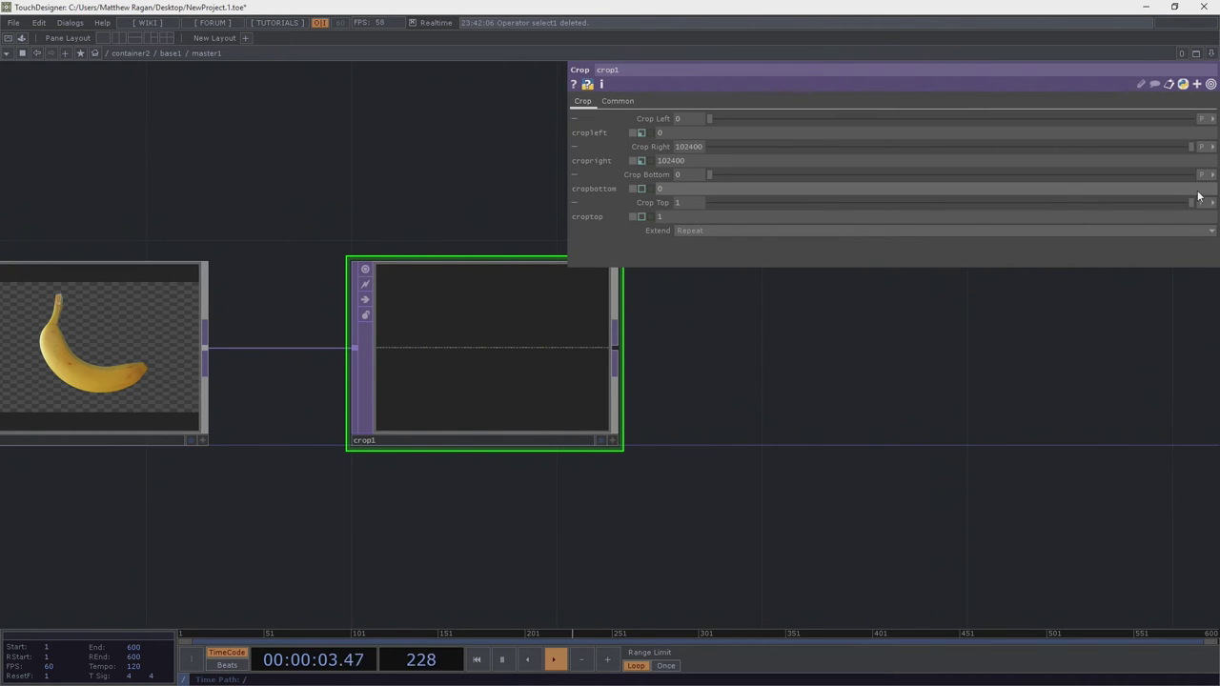
click(1203, 202)
click(1182, 216)
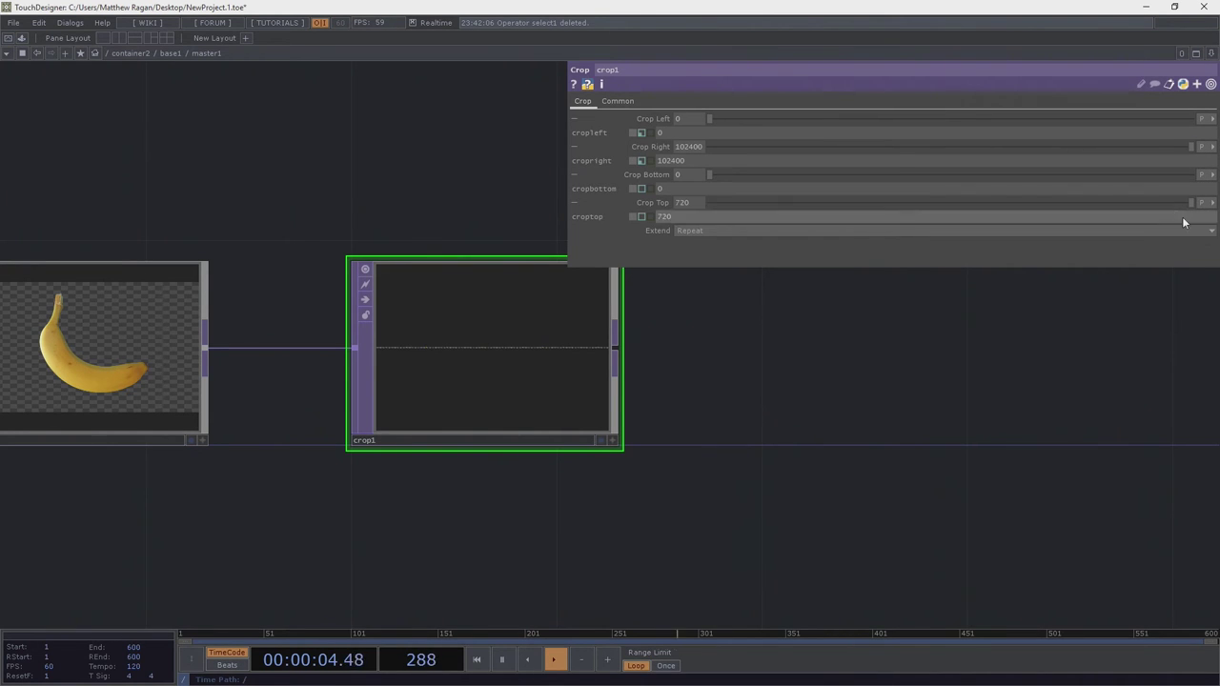
Switch Crop Left and Crop Right back to expression mode
click(644, 133)
click(644, 160)
drag(655, 340, 661, 340)
scroll(521, 336, up, 4)
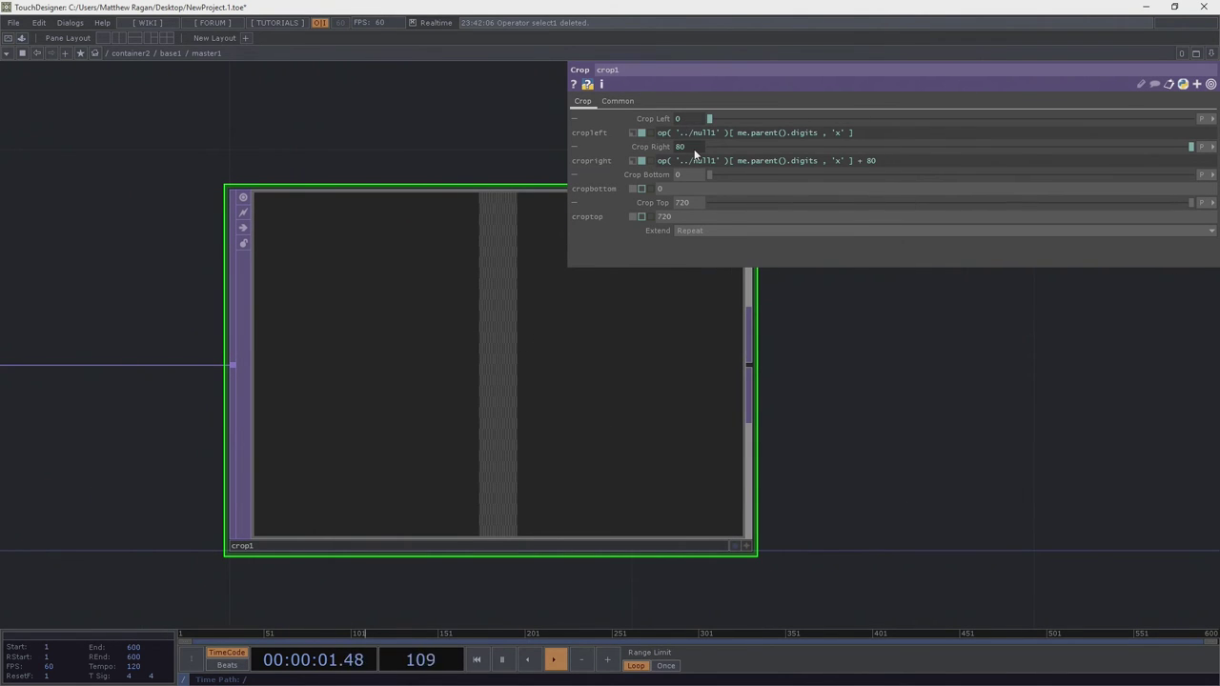
Set the Crop Bottom expression to op( '../null1' )[ me.parent().digits , 'y' ] and Crop Top to the same expression + 80
drag(854, 132, 709, 193)
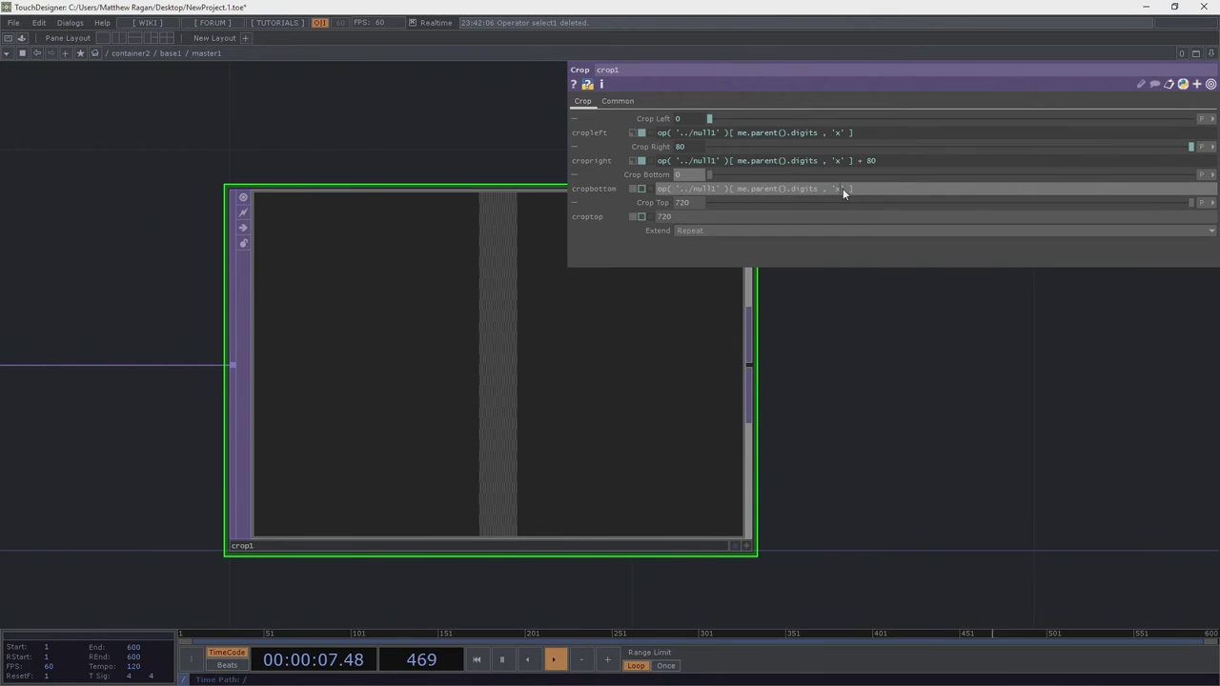
text(y)
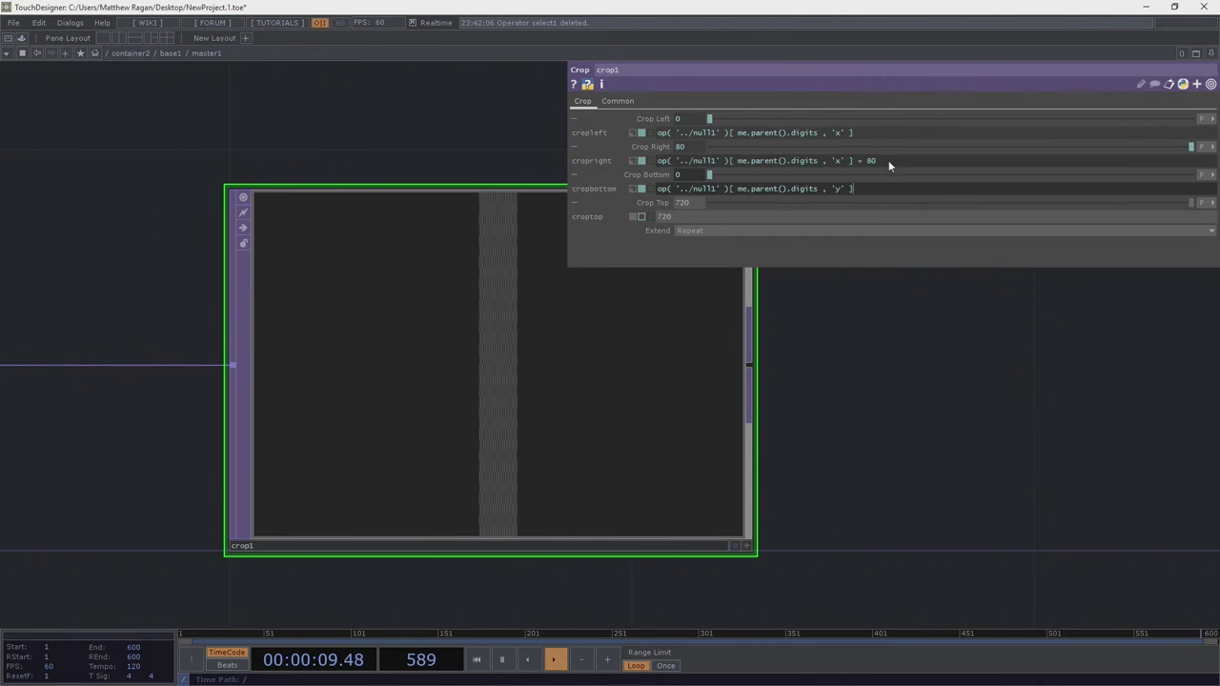
drag(888, 160, 568, 161)
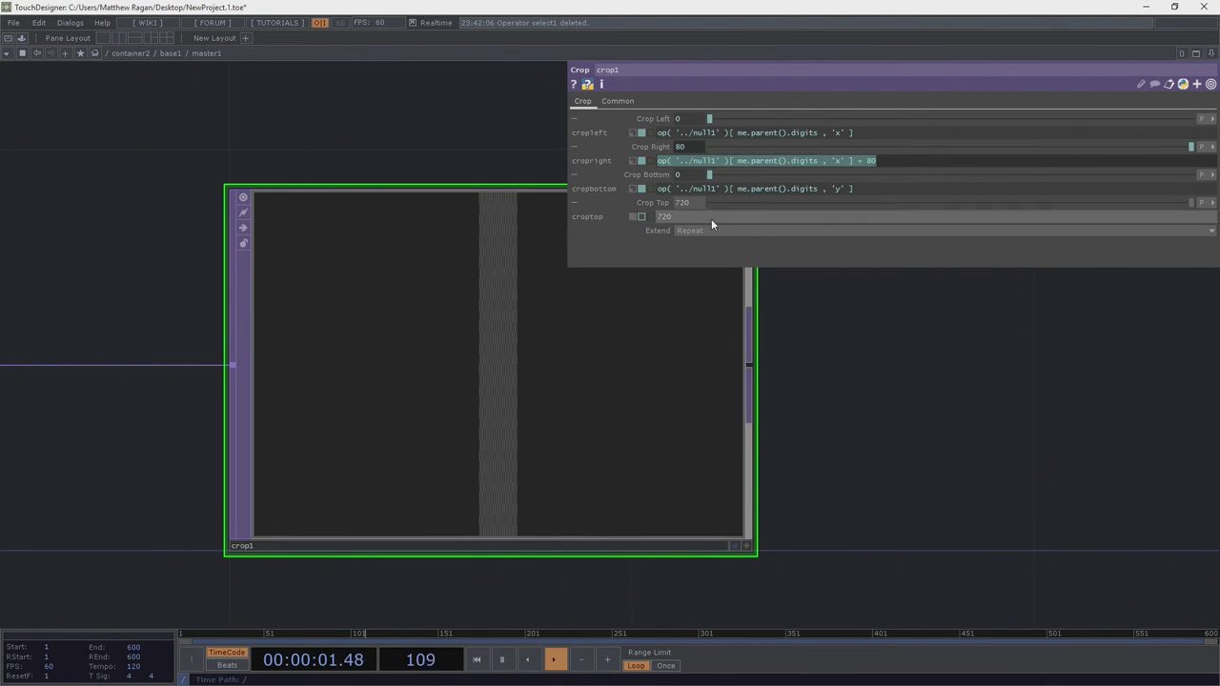
drag(711, 219, 621, 225)
key(ctrl+v)
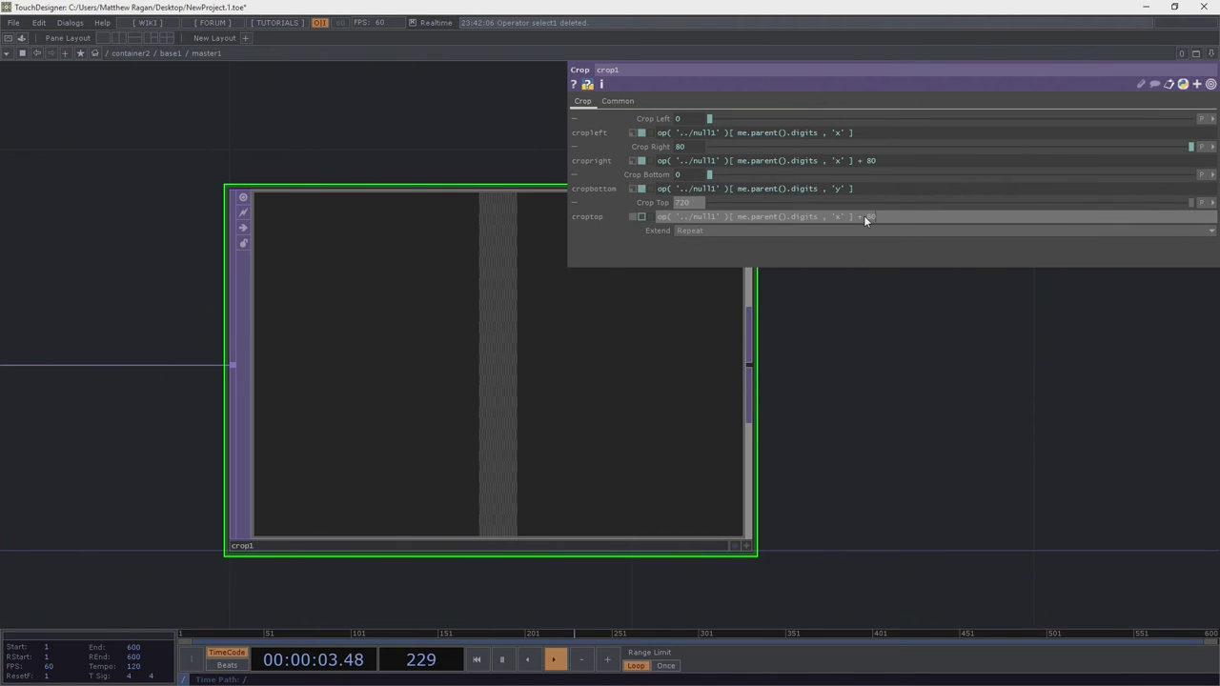
key(BackSpace)
text(y)
key(Return)
scroll(716, 341, down, 5)
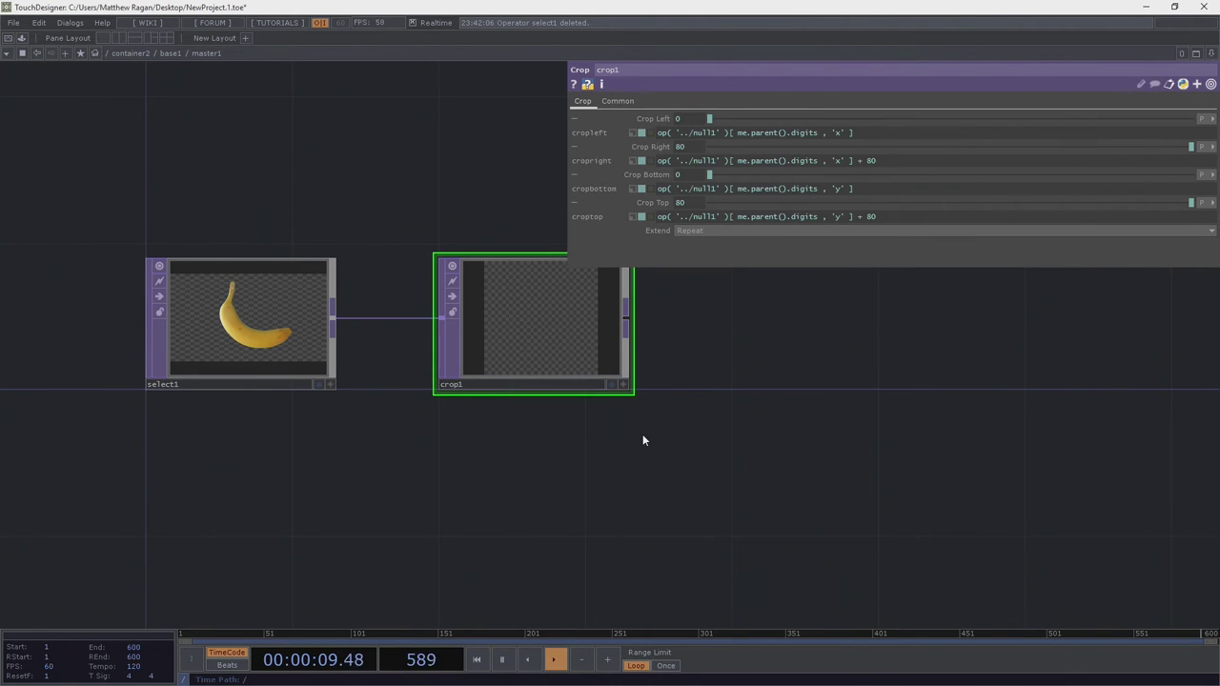
Add a Text TOP fed by crop1 and place it in line after it
right_click(628, 327)
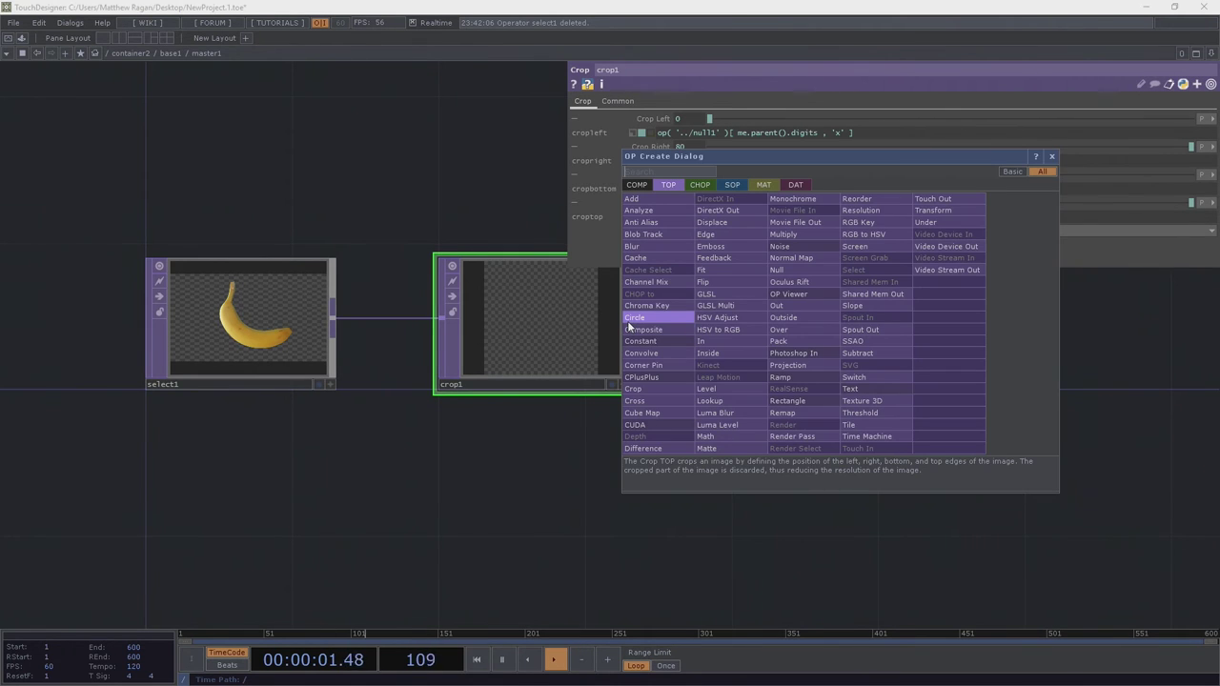
click(851, 389)
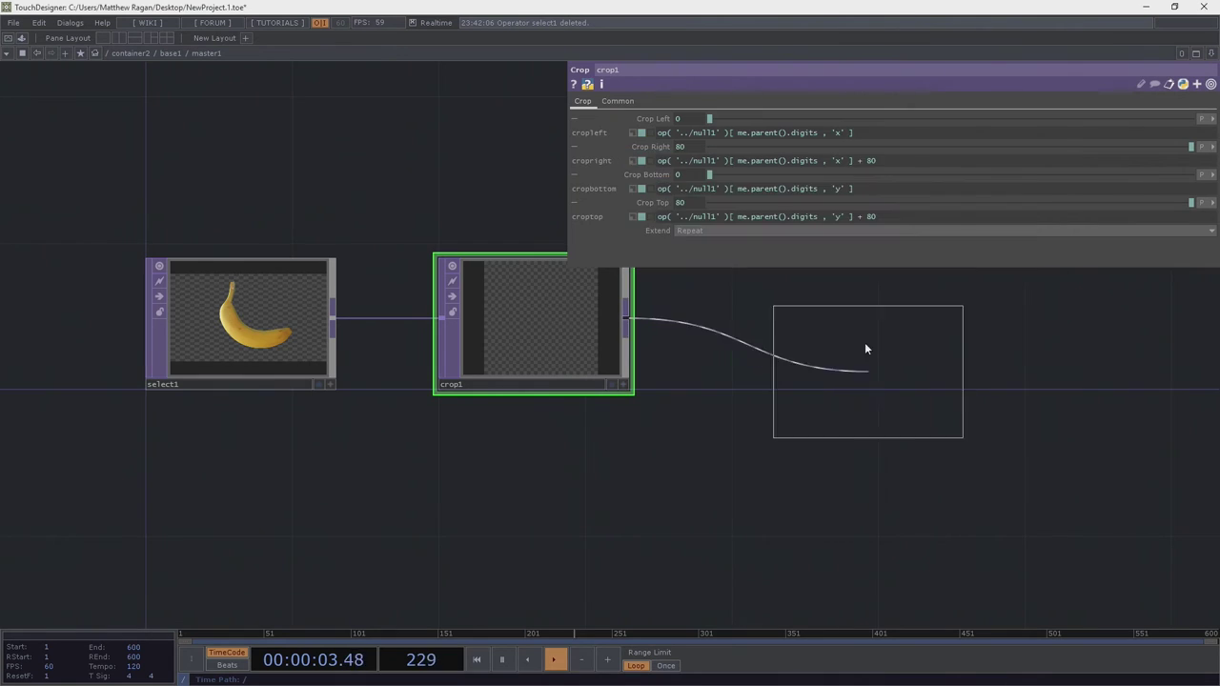
click(848, 310)
drag(789, 486, 585, 452)
drag(623, 318, 594, 303)
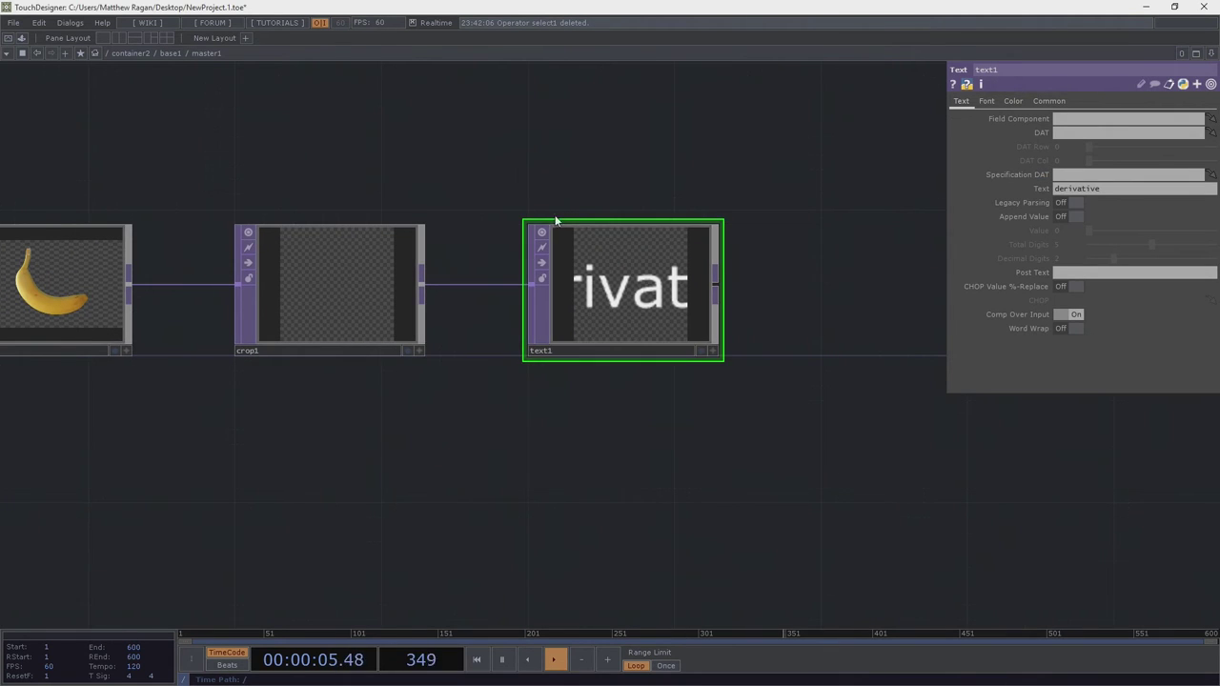
Clear the default text from text1
drag(1106, 189, 957, 192)
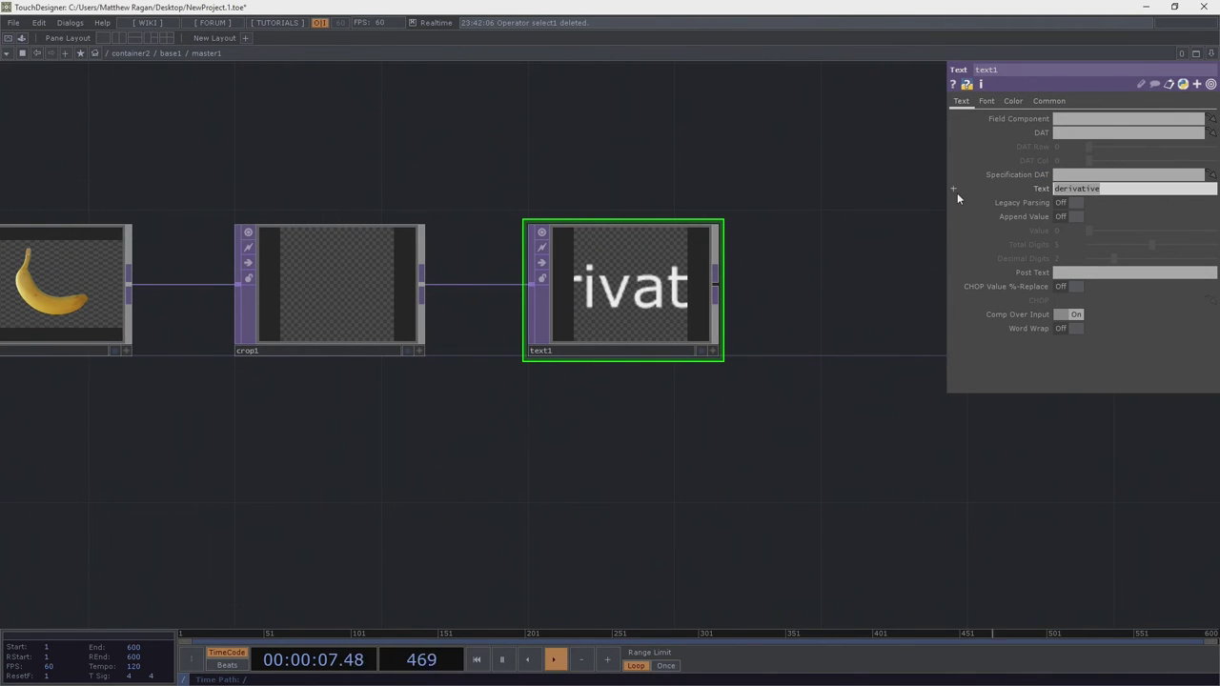
key(BackSpace)
key(Return)
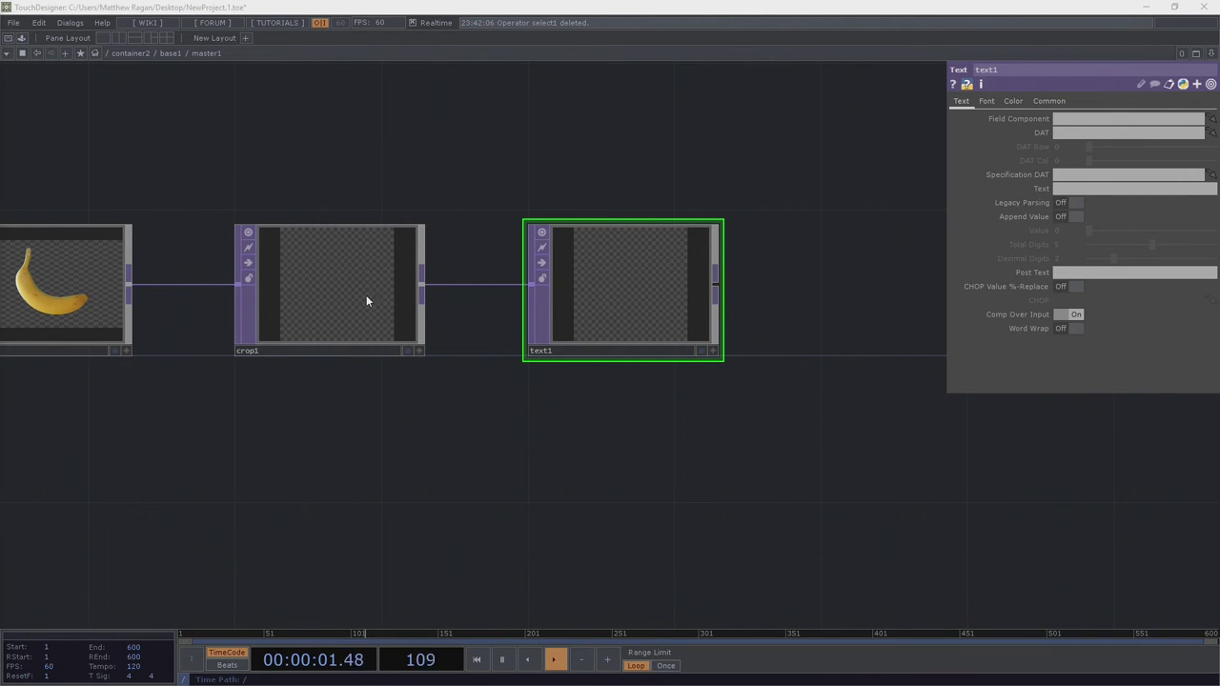
Reference ../null1 as text1's DAT and drive its DAT Row with the digits of the parent component
click(1068, 133)
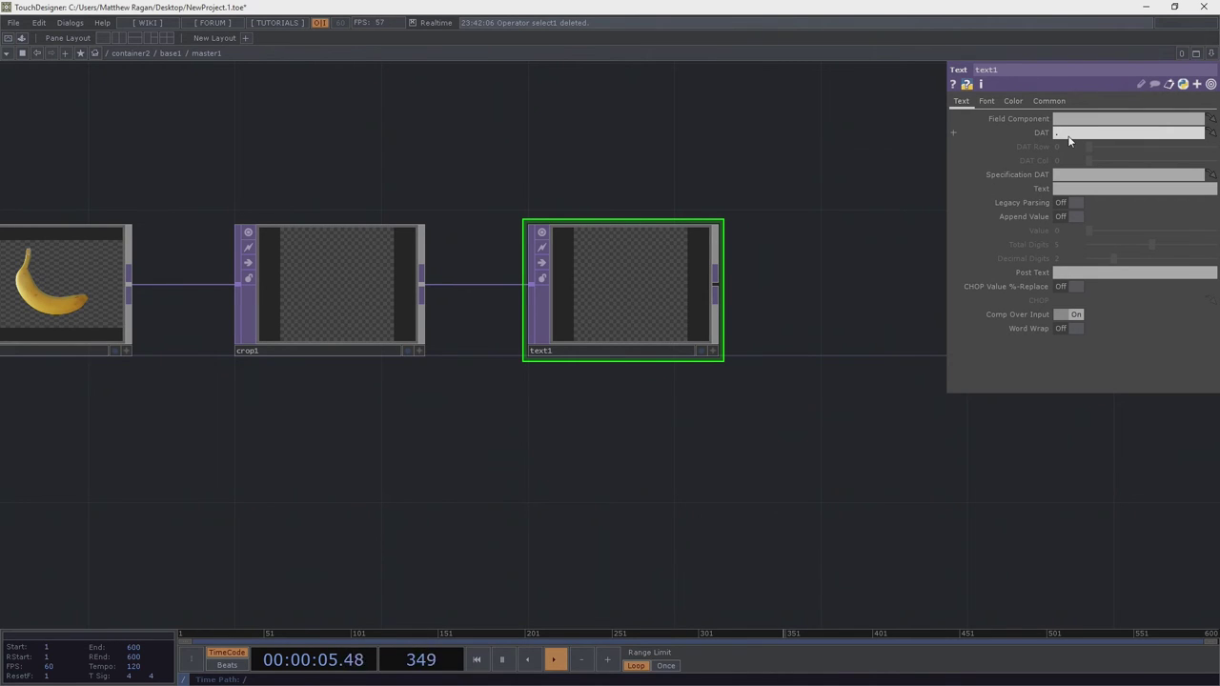
key(Return)
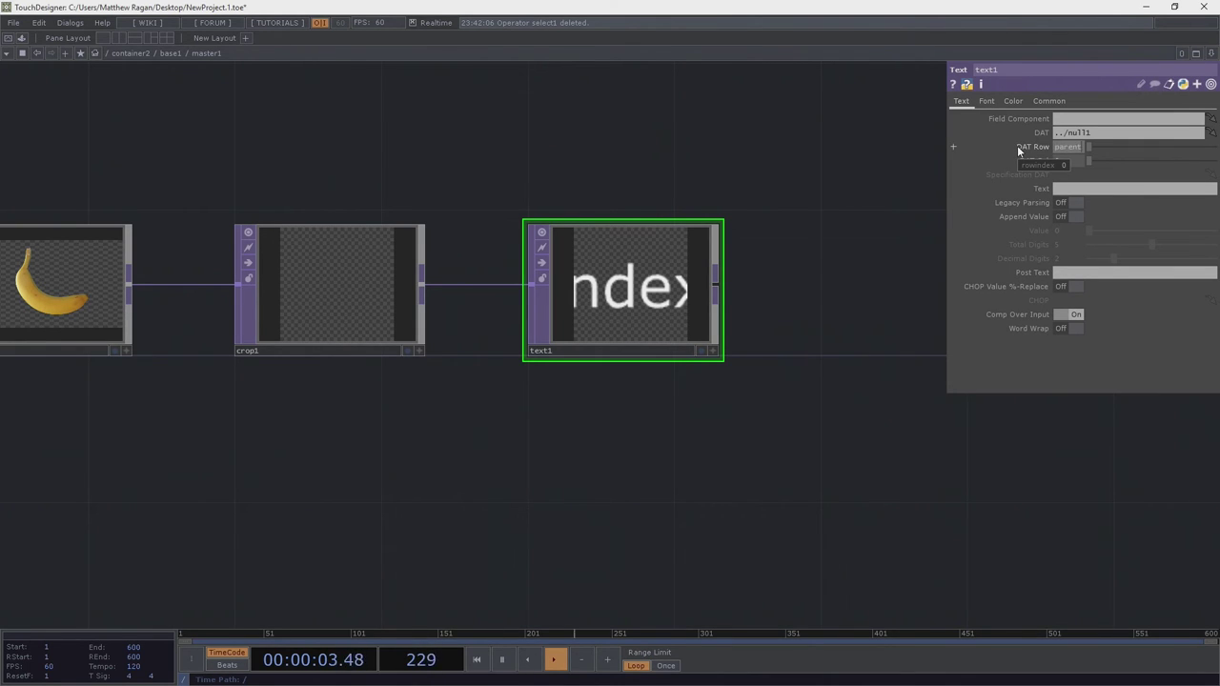
text(gits)
key(Return)
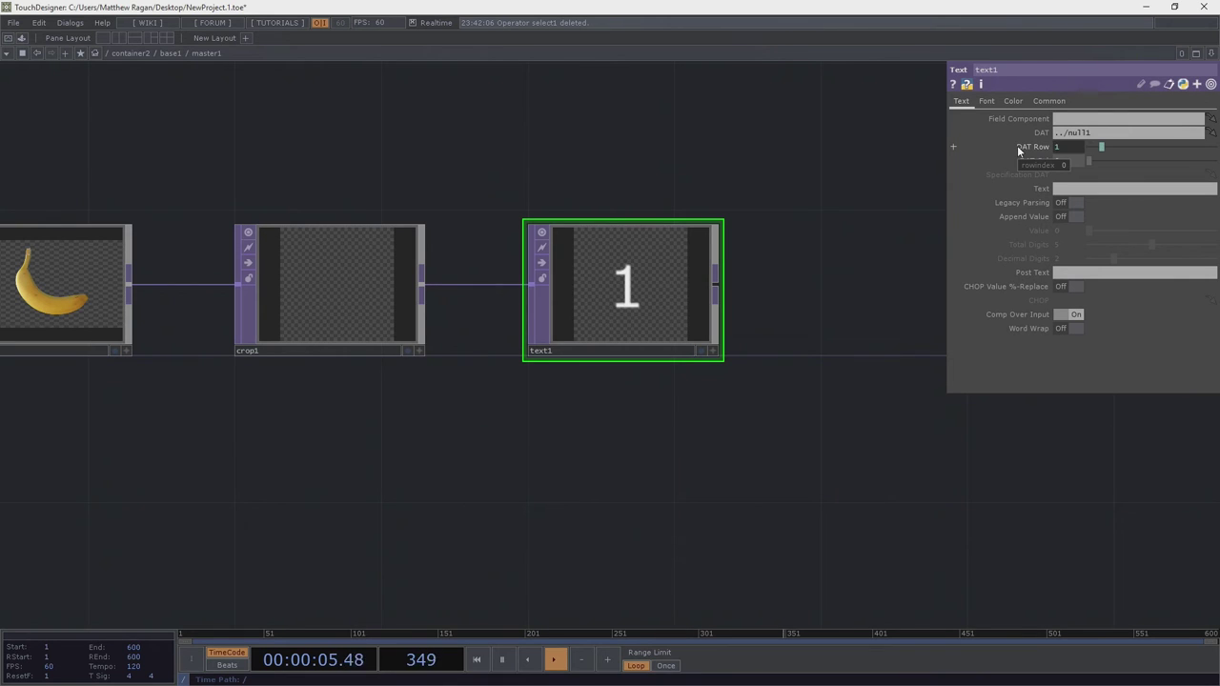
middle_click(602, 324)
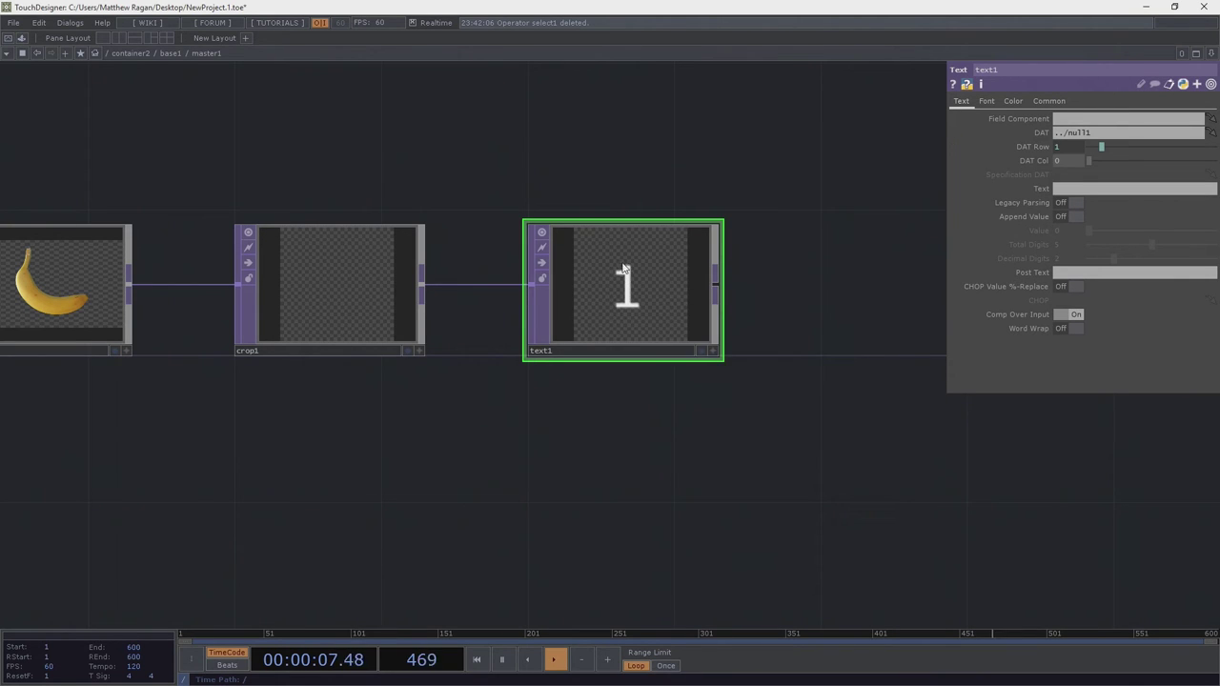
Set the font size of text1 to 24
scroll(637, 303, up, 3)
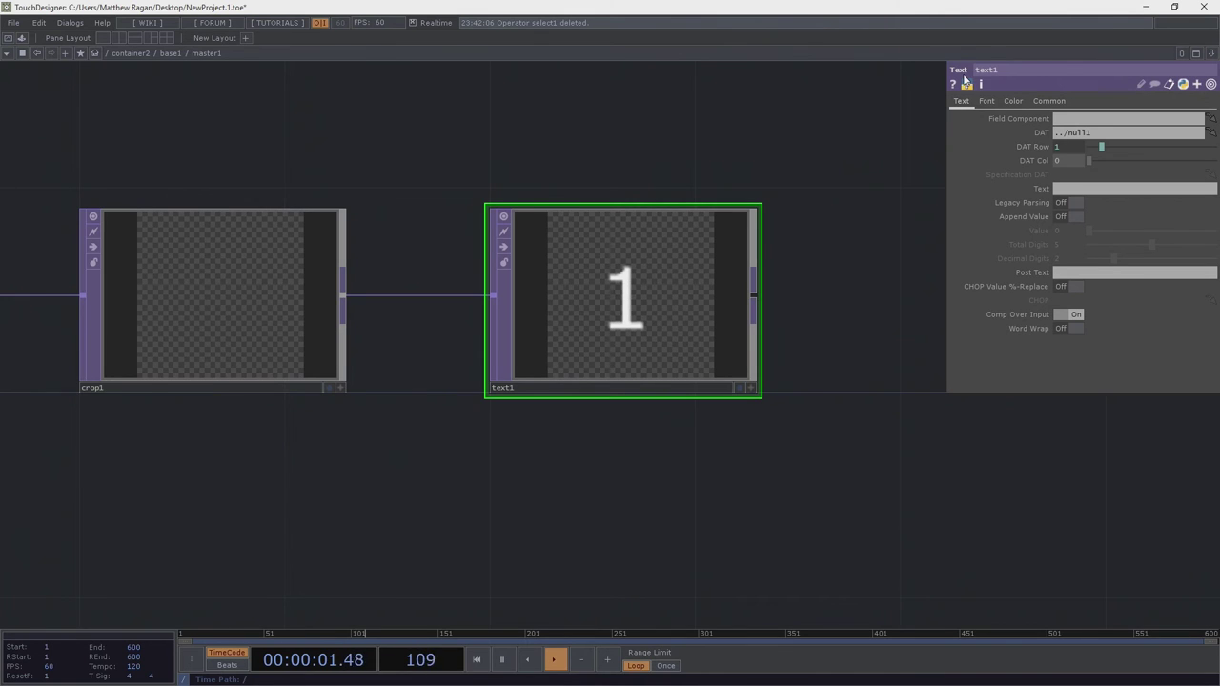
click(986, 101)
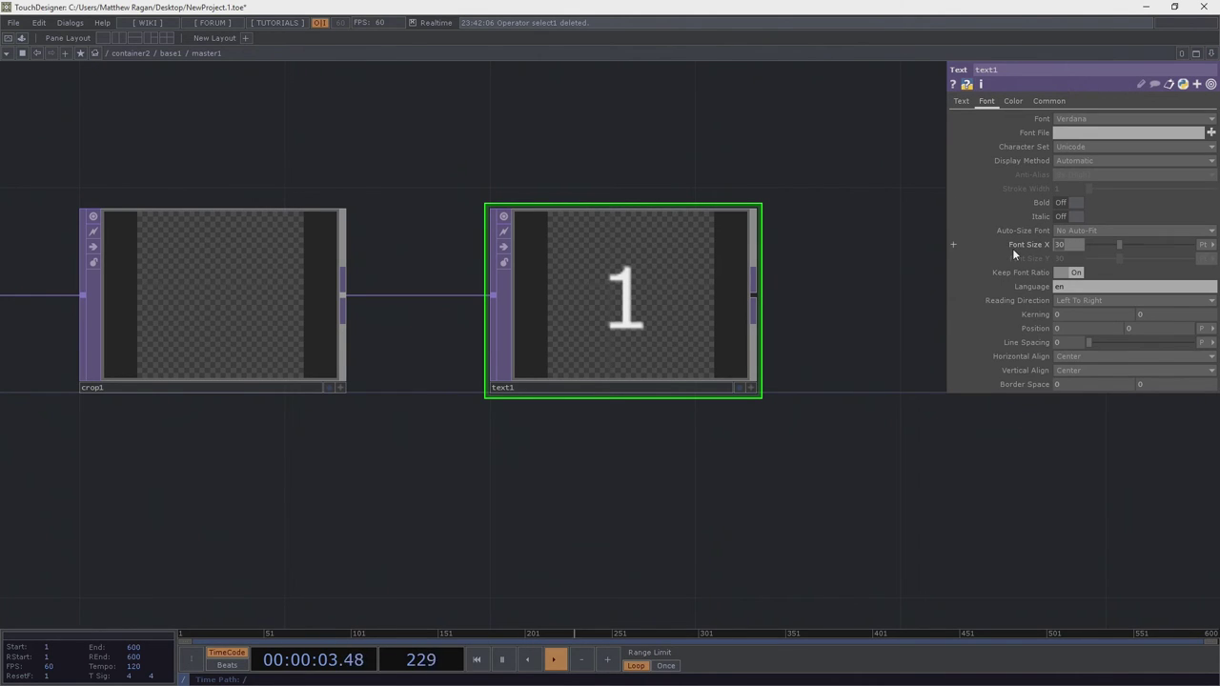
text(24)
key(Return)
Add a Null TOP fed by text1 and place it in line after it
scroll(721, 359, down, 5)
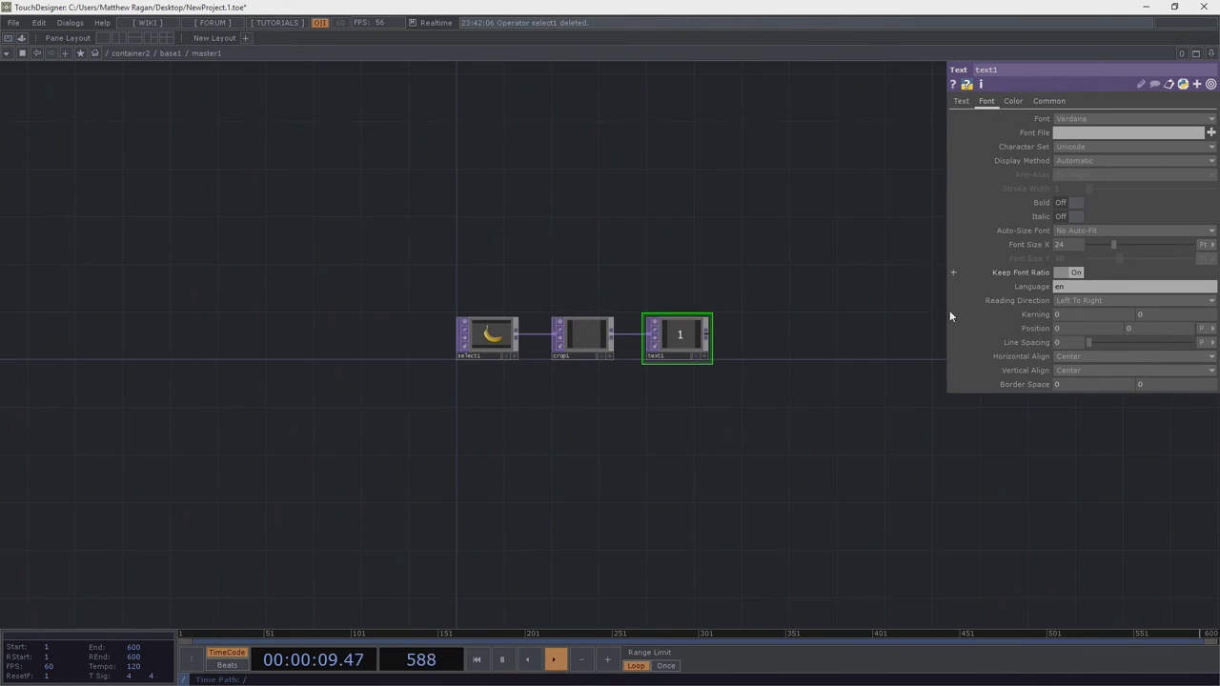
scroll(809, 333, up, 5)
drag(293, 466, 451, 398)
scroll(450, 398, down, 1)
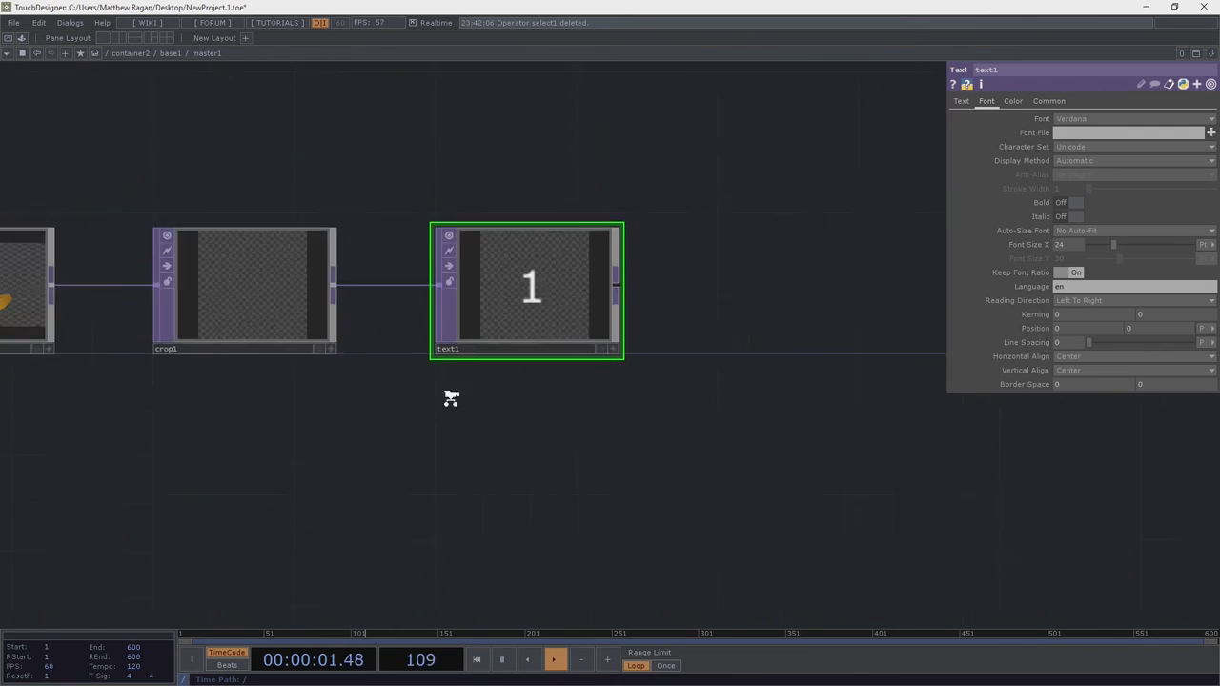
scroll(476, 377, down, 3)
scroll(515, 339, up, 2)
key(Tab)
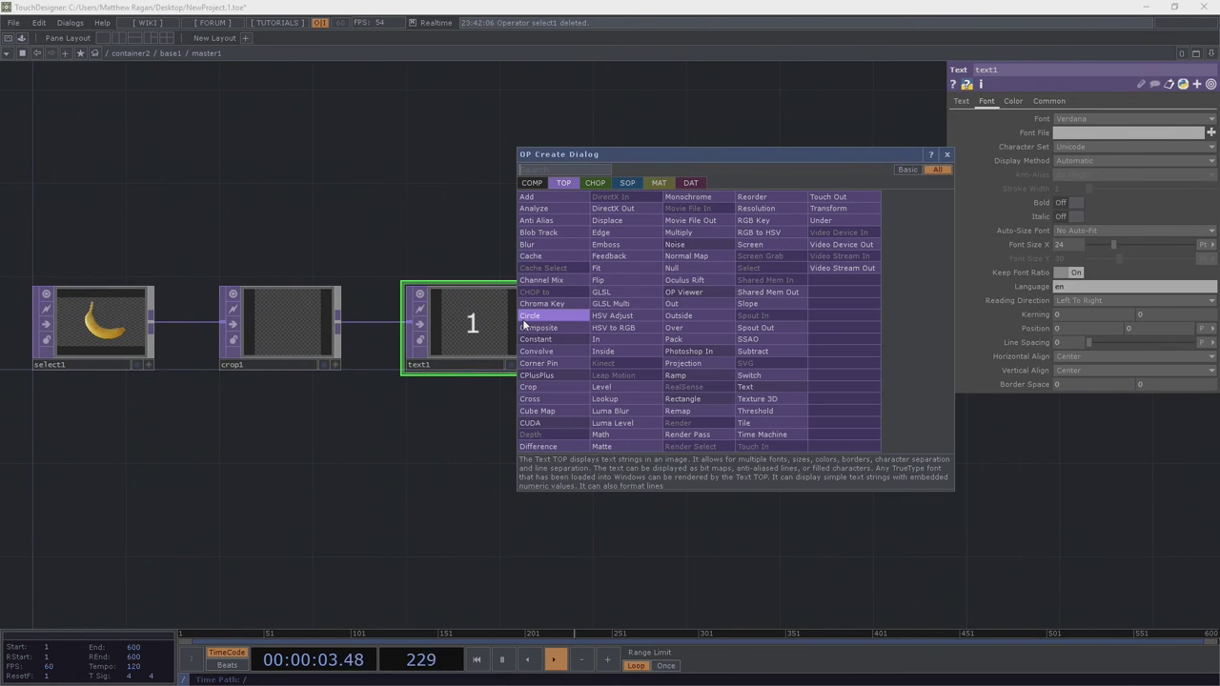
text(nul)
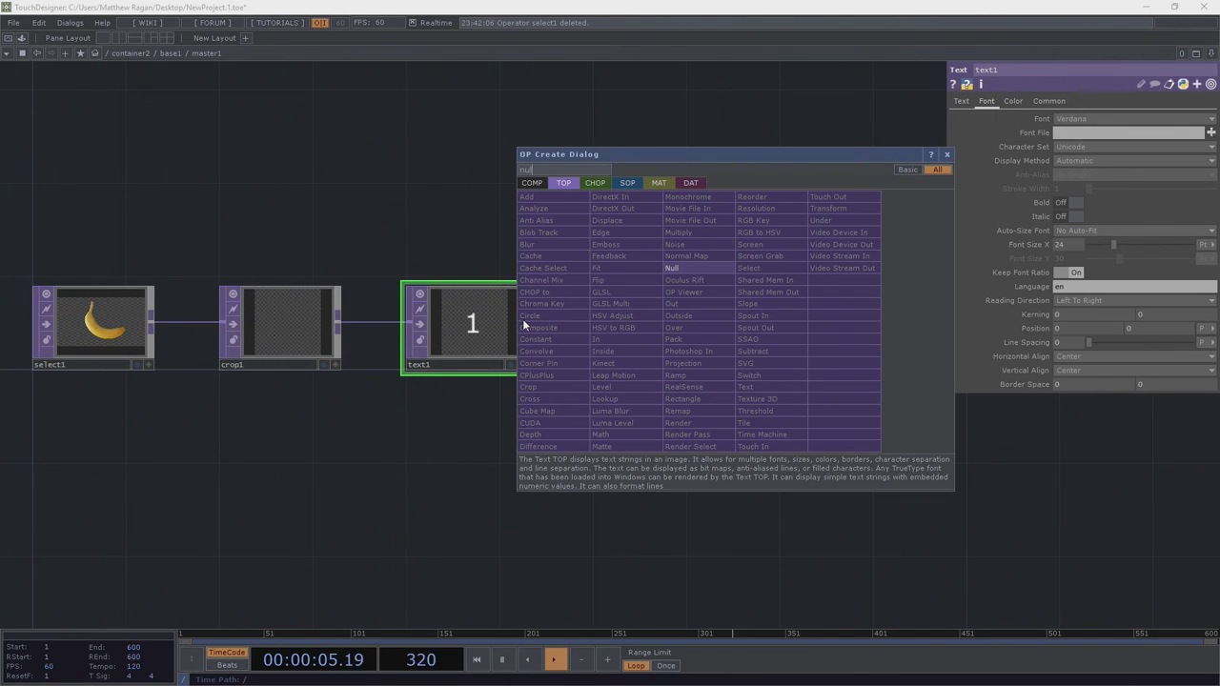
click(710, 263)
scroll(709, 263, up, 2)
click(642, 339)
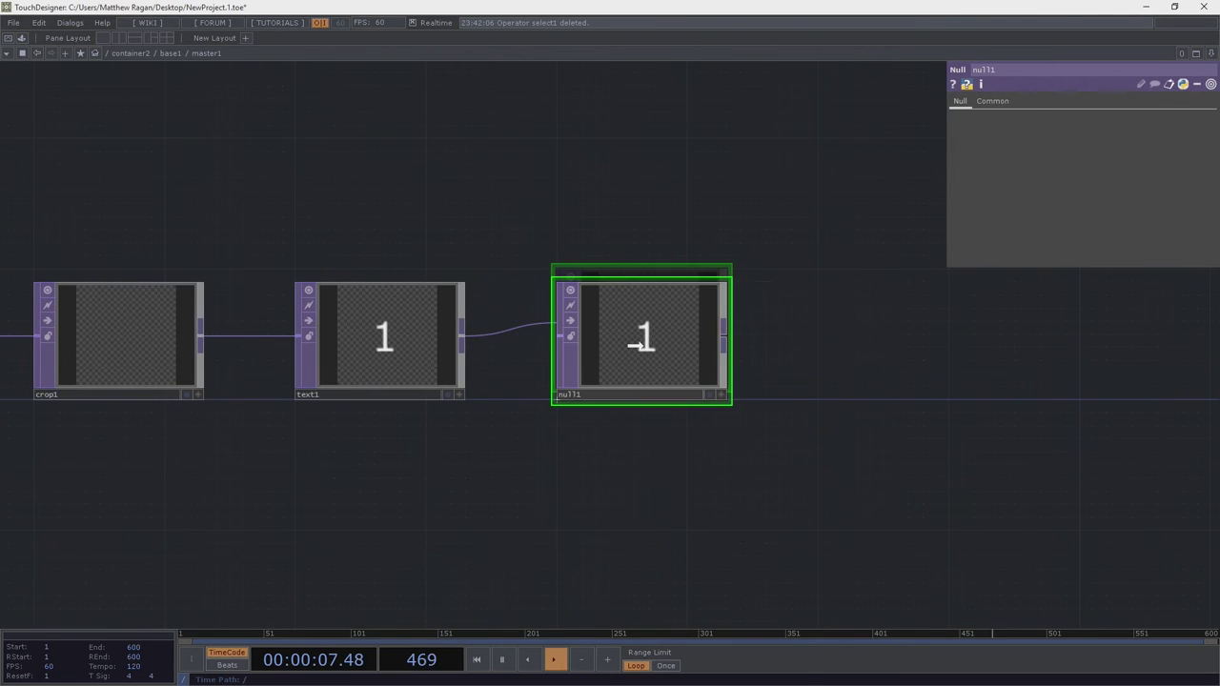
Rename the new Null TOP after text1 as final
click(615, 396)
text(f)
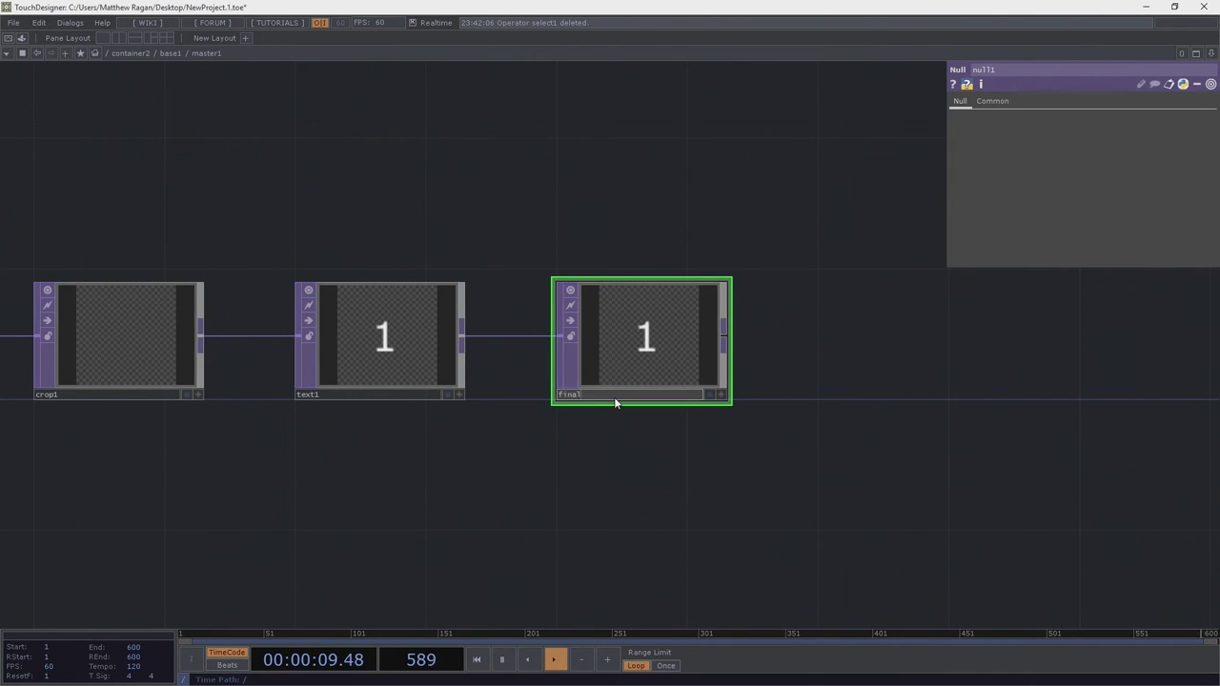
text(inal)
key(Return)
Leave the master1 component and add a Replicator COMP to the base1 network, placed beside null1
scroll(457, 285, down, 5)
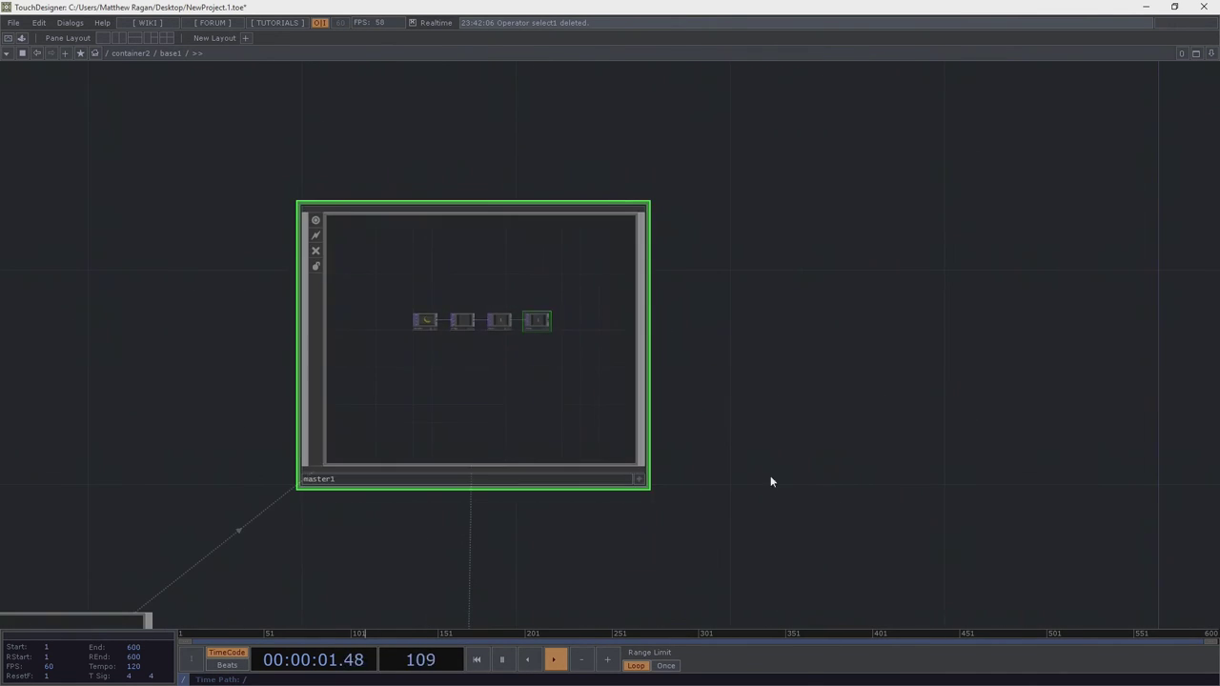
drag(771, 481, 638, 291)
scroll(637, 291, down, 4)
key(Tab)
text(re)
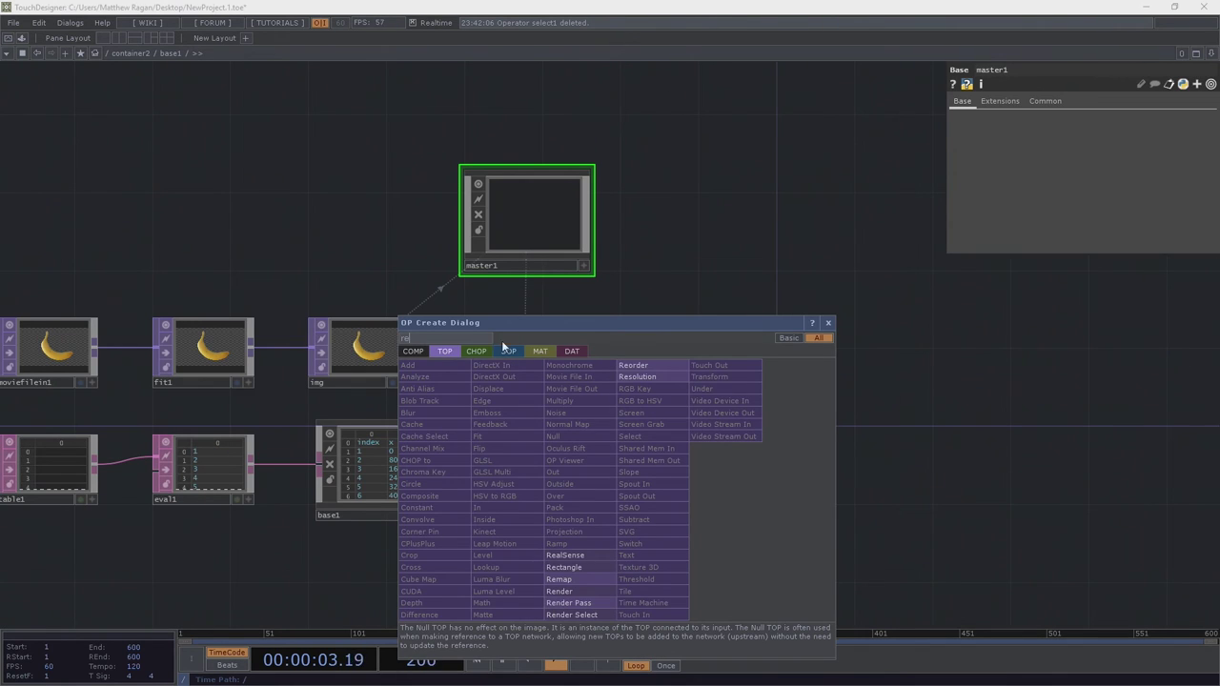
click(426, 351)
click(553, 399)
click(686, 364)
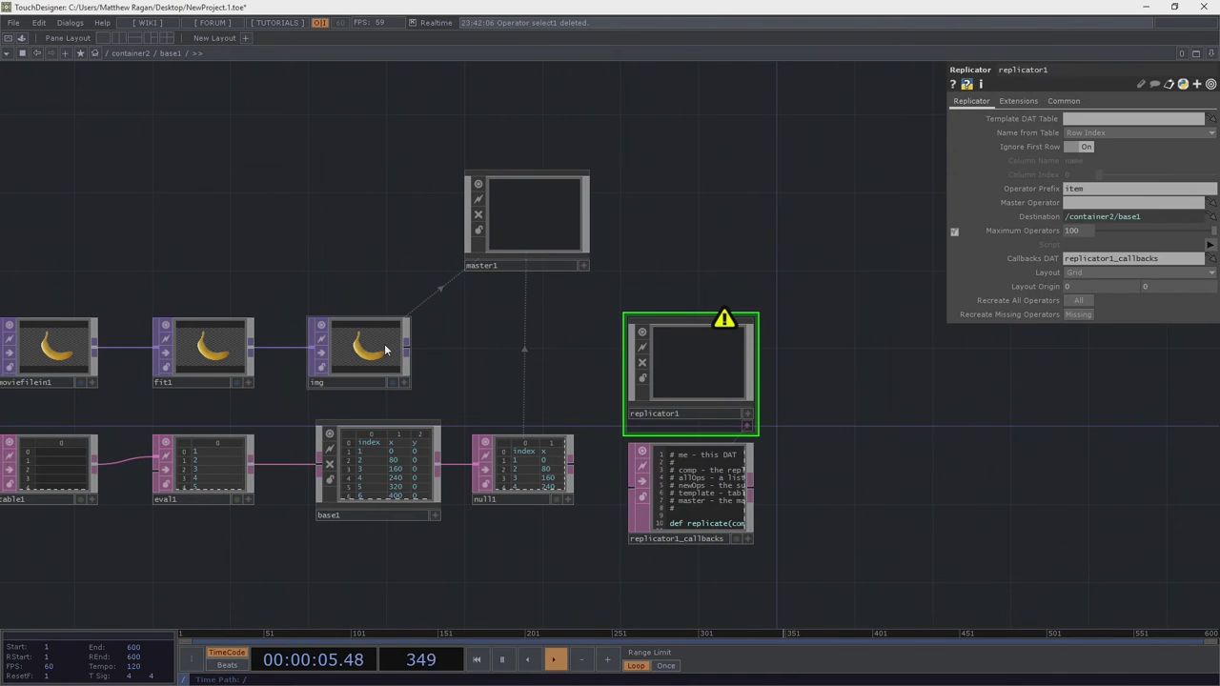
Assign null1 as the replicator's Template DAT Table and set Maximum Operators to 200
click(519, 472)
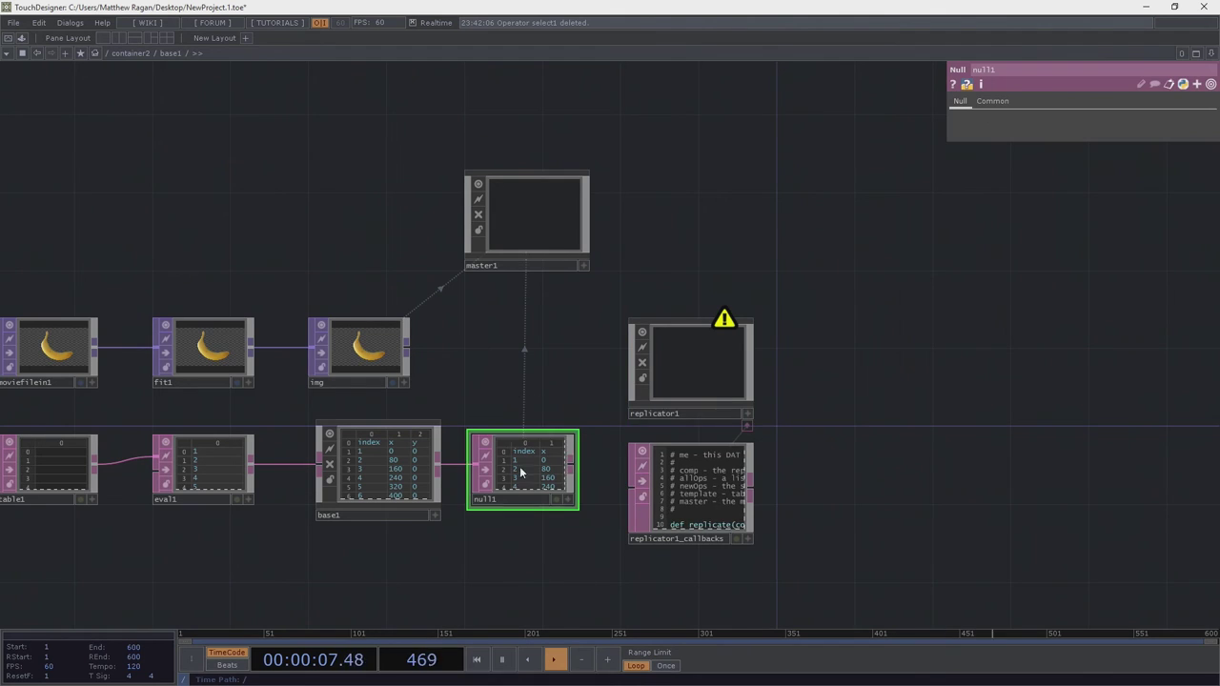
drag(519, 466, 677, 372)
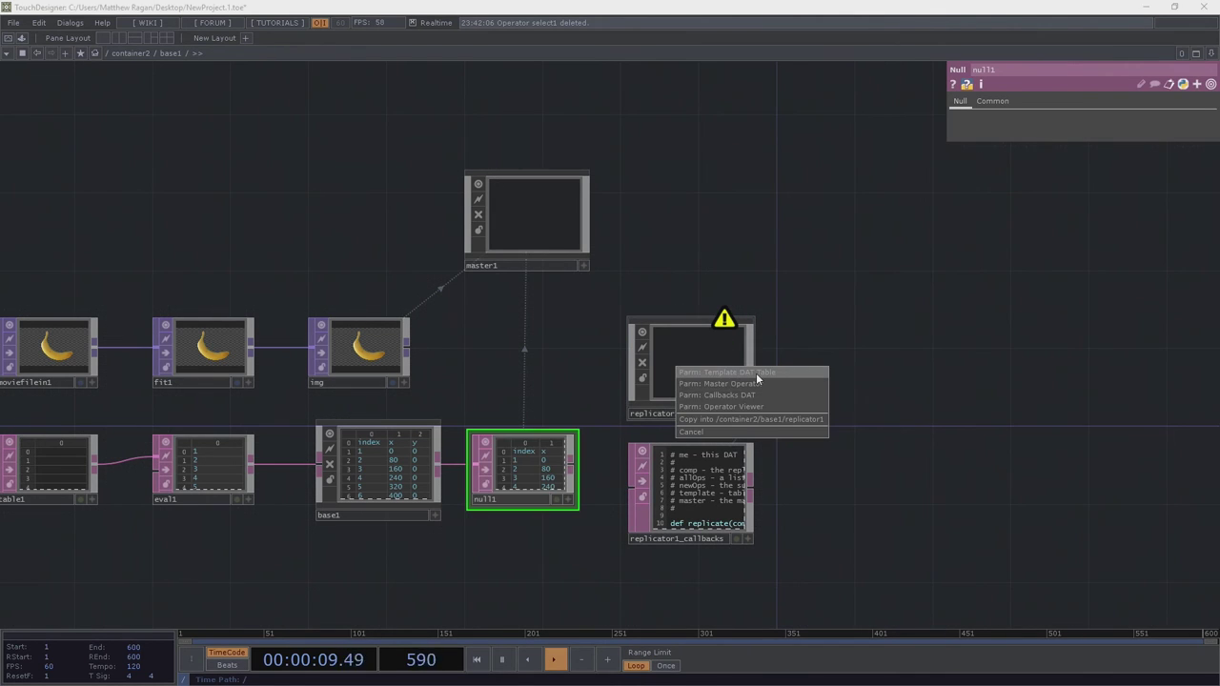
click(755, 373)
click(744, 376)
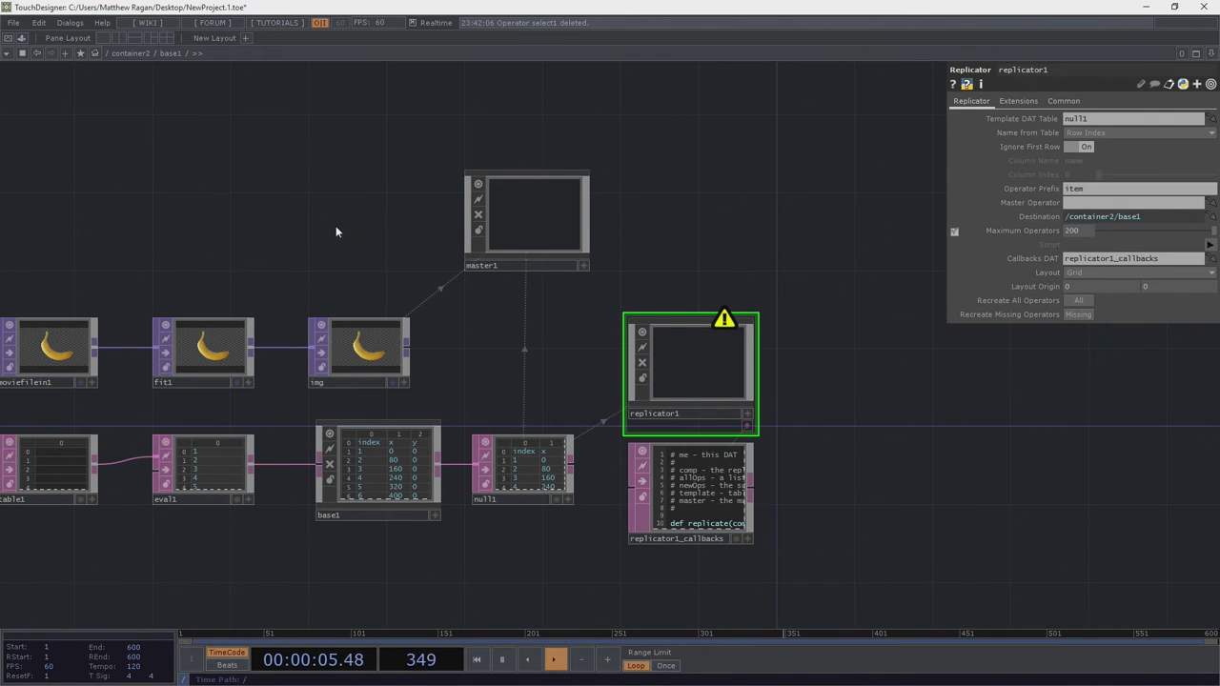
Move all the existing operators further left of the network origin to make room for the replicants
drag(335, 231, 615, 234)
drag(229, 155, 974, 572)
drag(964, 388, 690, 389)
Assign master1 as the Master Operator of replicator1
scroll(916, 455, up, 4)
scroll(988, 437, down, 1)
scroll(691, 389, down, 3)
drag(572, 250, 703, 340)
click(774, 327)
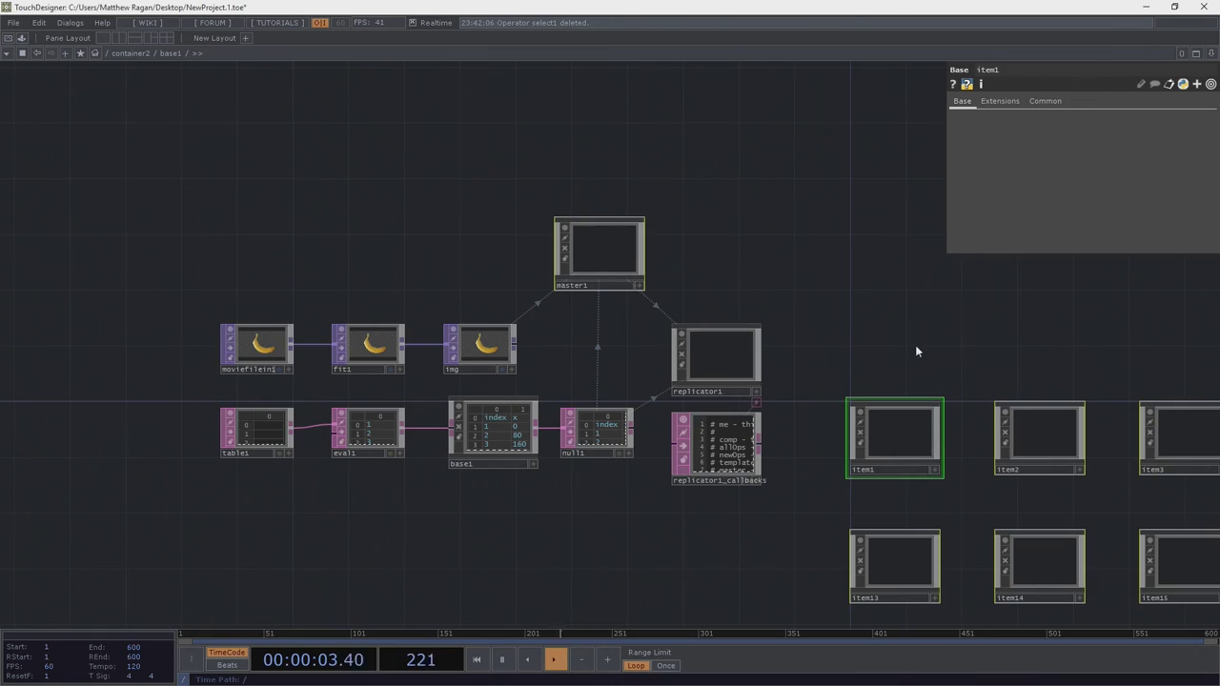
Set the Clone Master of the master1 component to master1 itself
drag(860, 323, 683, 202)
scroll(577, 250, down, 3)
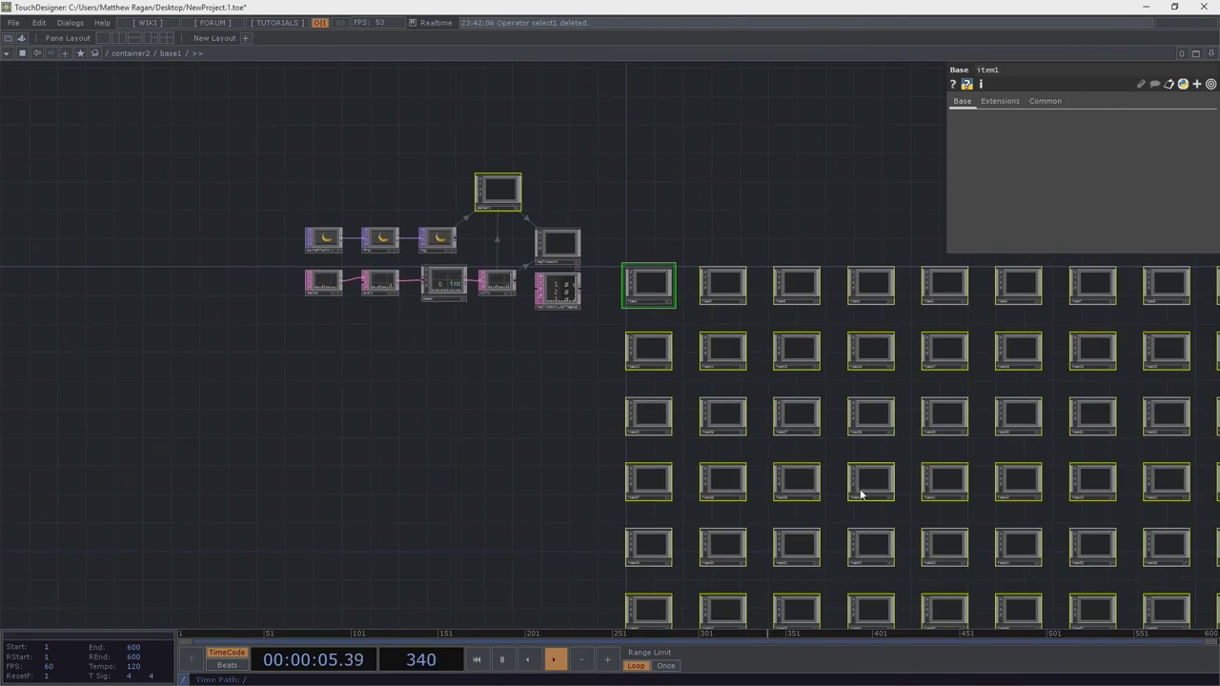
drag(250, 347, 190, 281)
scroll(203, 215, down, 5)
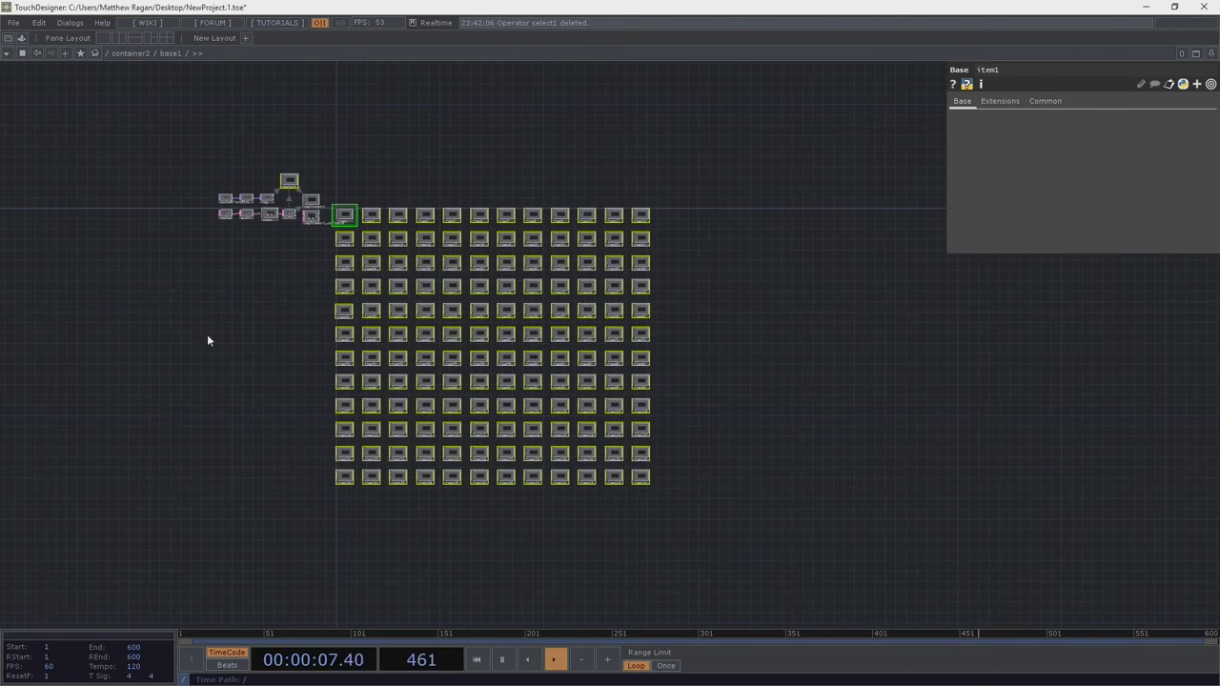
scroll(575, 477, up, 10)
click(431, 299)
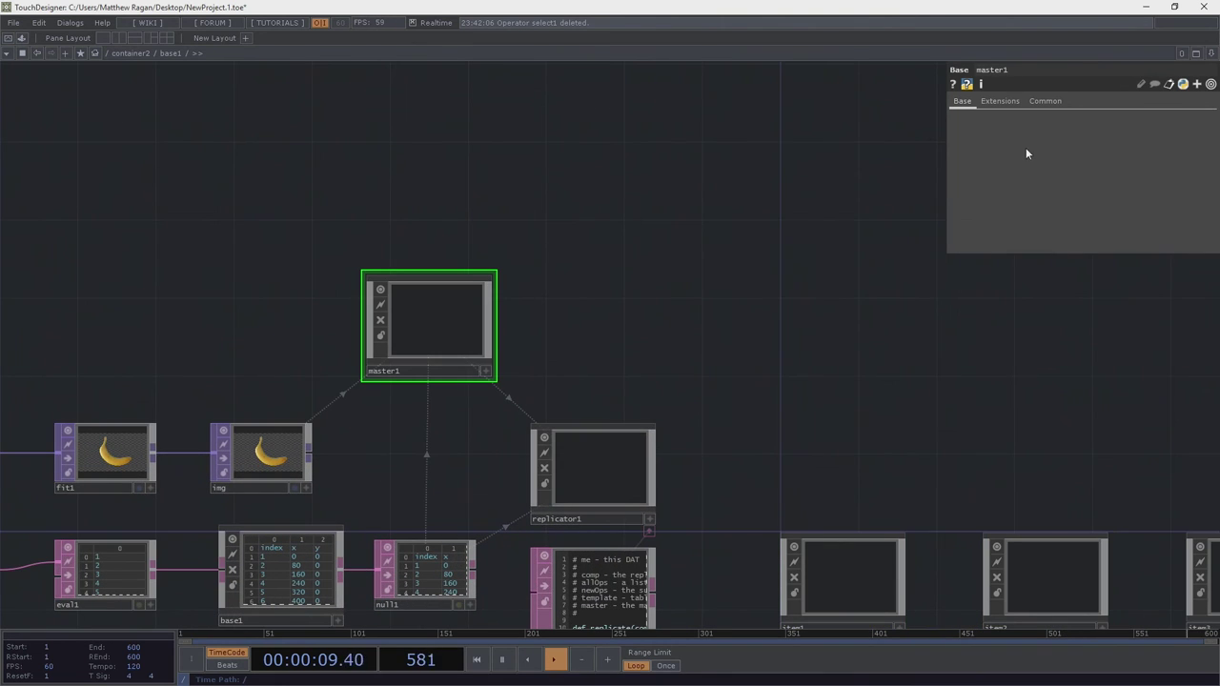
click(1045, 101)
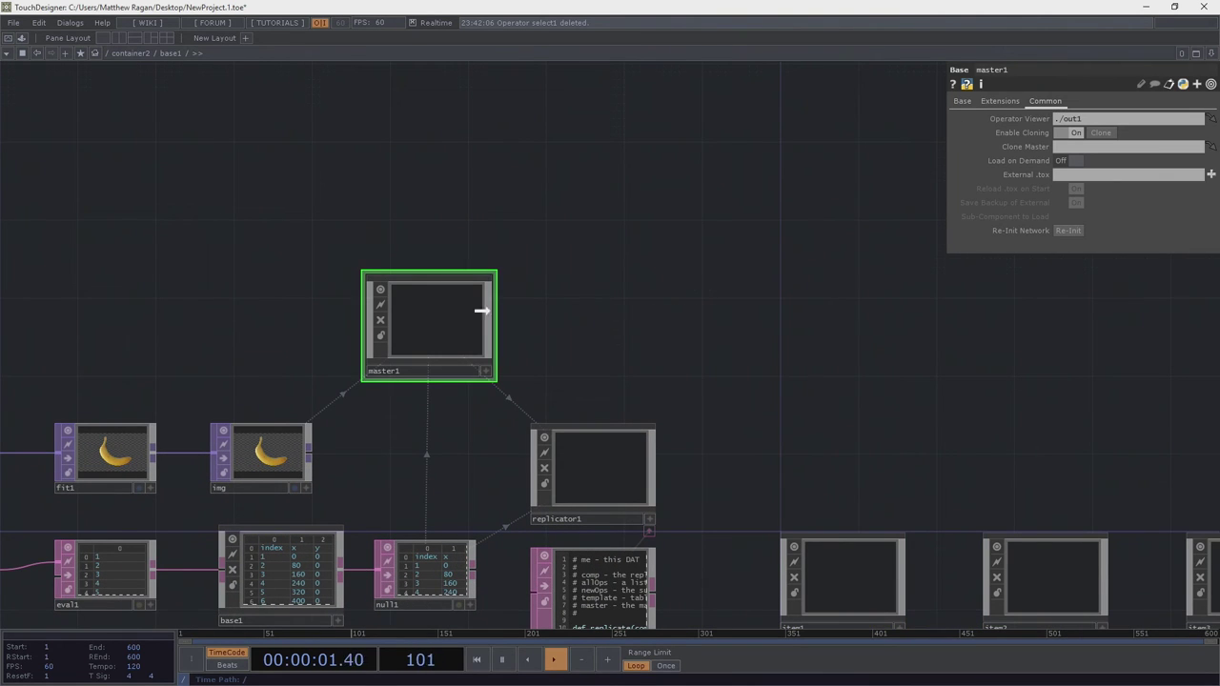
drag(480, 324, 1063, 144)
Recreate all of replicator1's operators from the updated master
drag(607, 389, 593, 386)
click(581, 458)
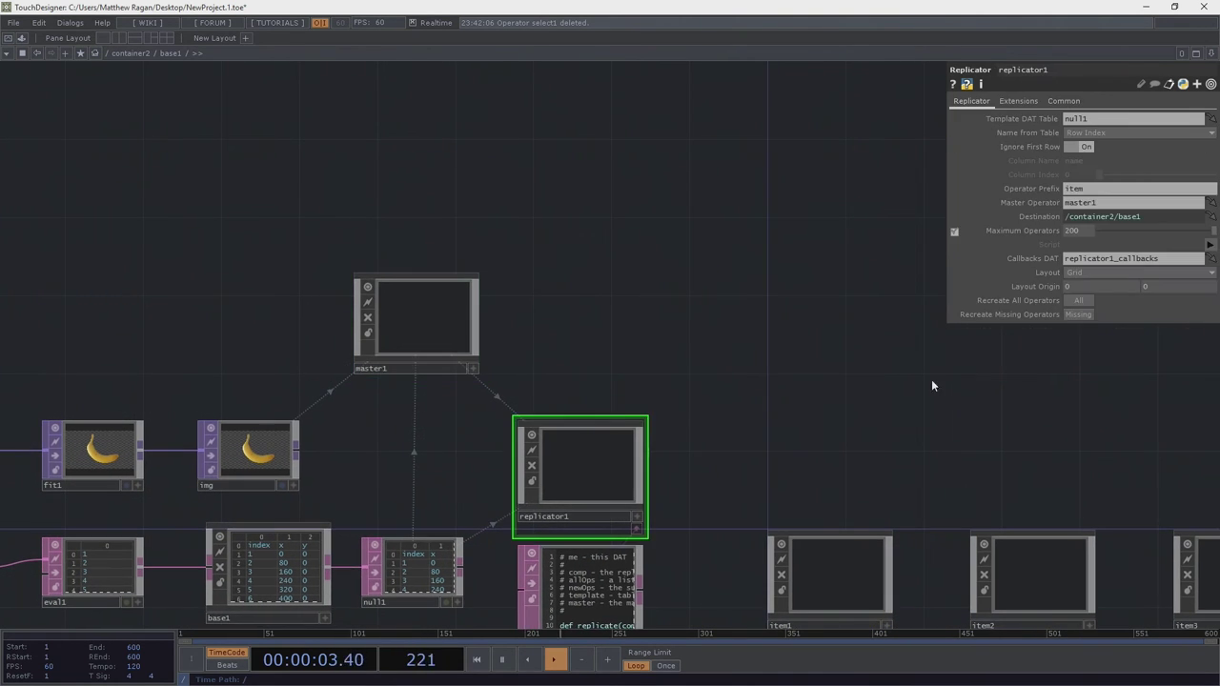
click(1079, 301)
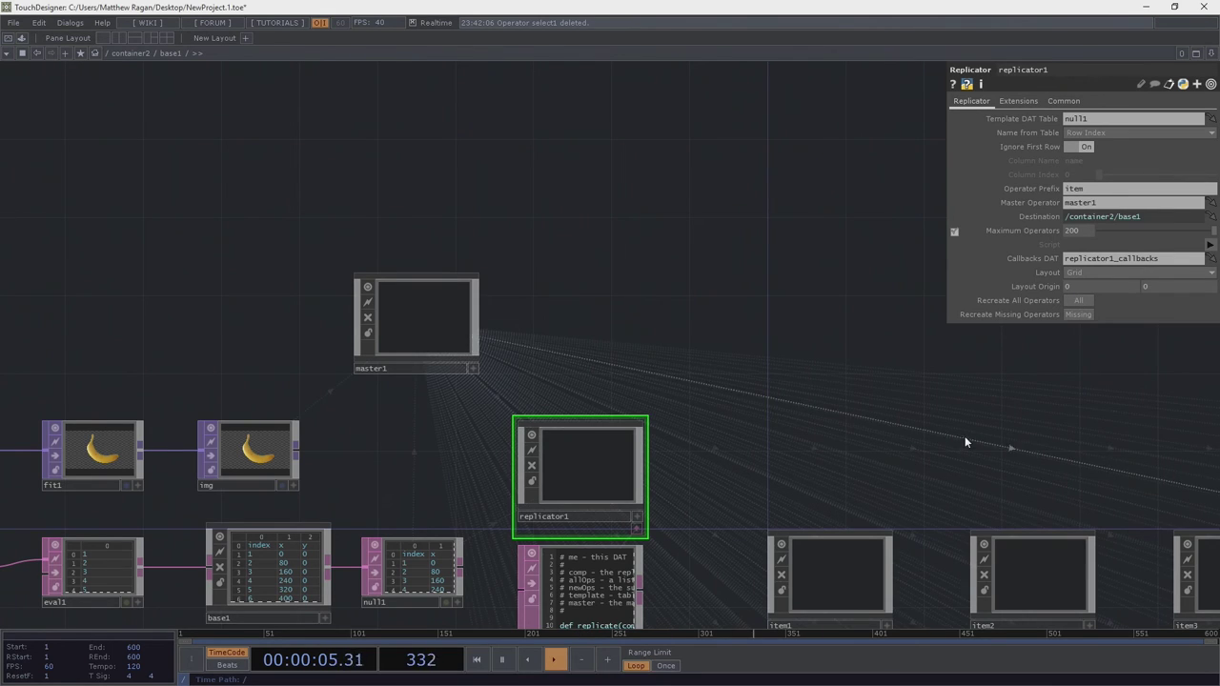
Go up to the container2 network and rename the base1 component as textures
drag(965, 435, 446, 81)
scroll(307, 84, down, 5)
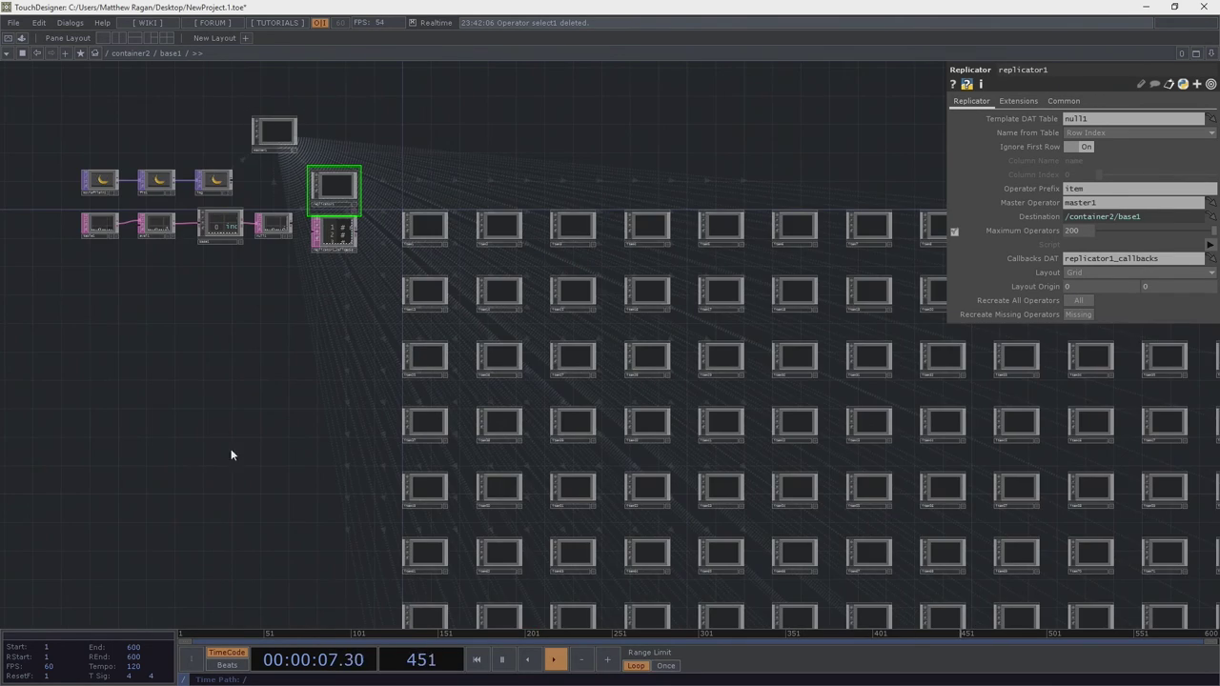
drag(705, 505, 549, 385)
scroll(405, 274, down, 5)
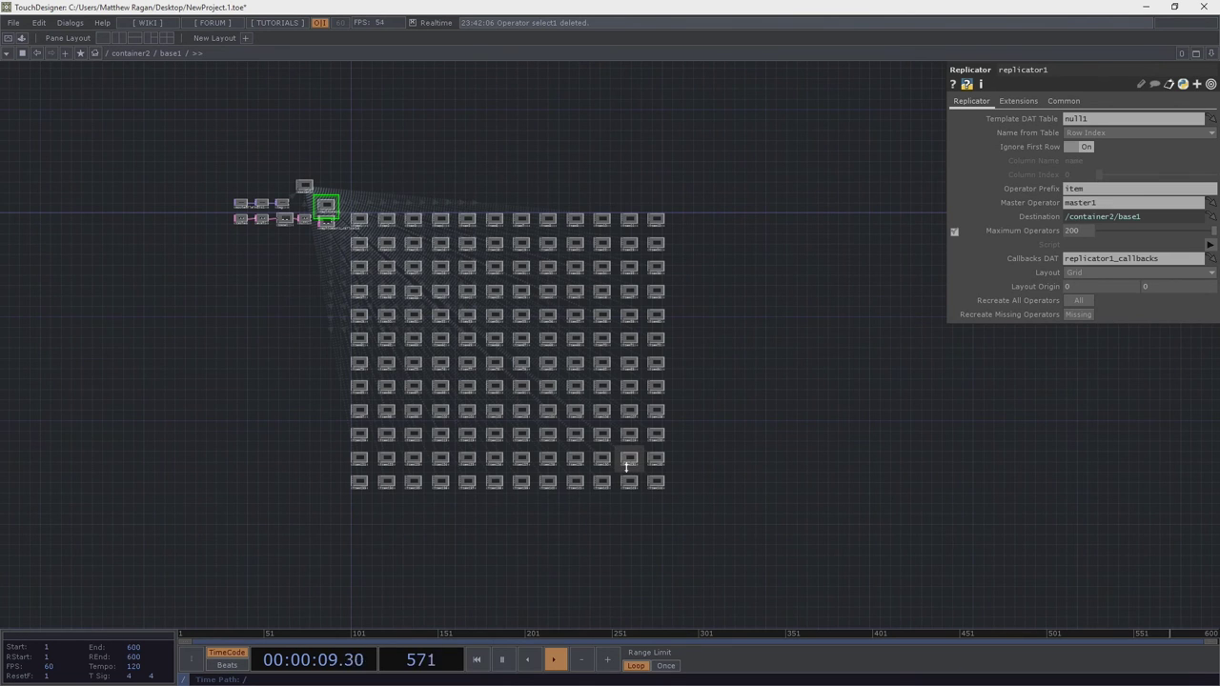
scroll(572, 422, down, 3)
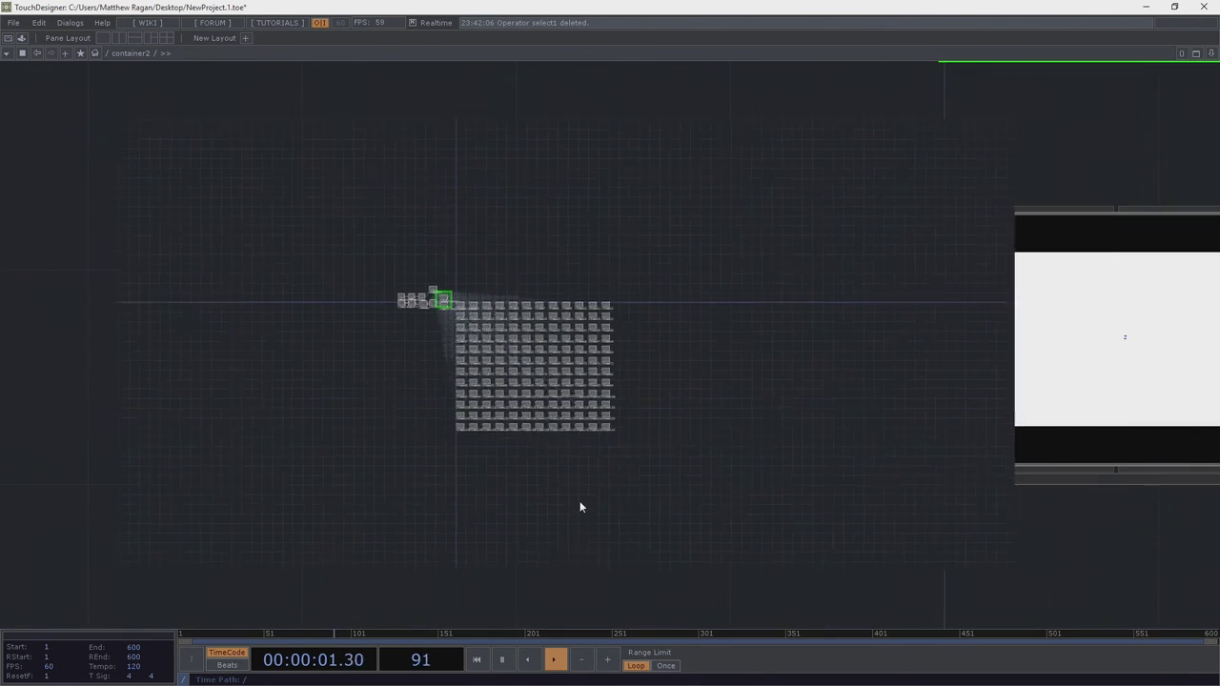
drag(702, 540, 471, 478)
scroll(470, 479, down, 5)
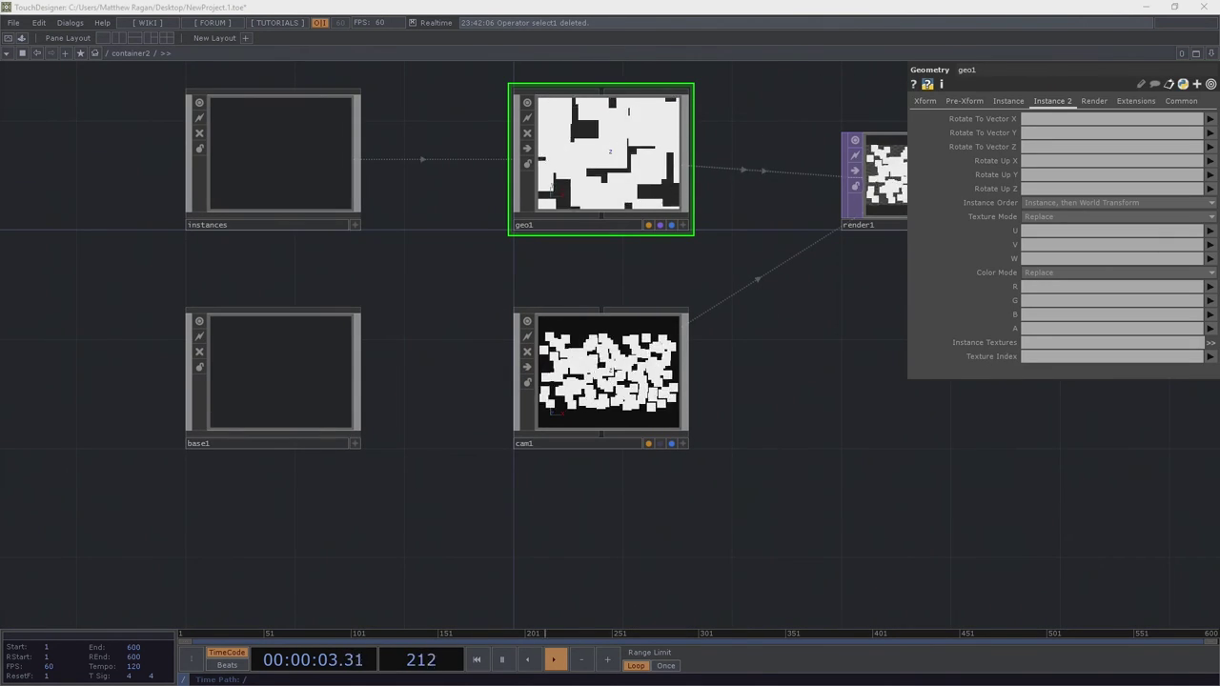
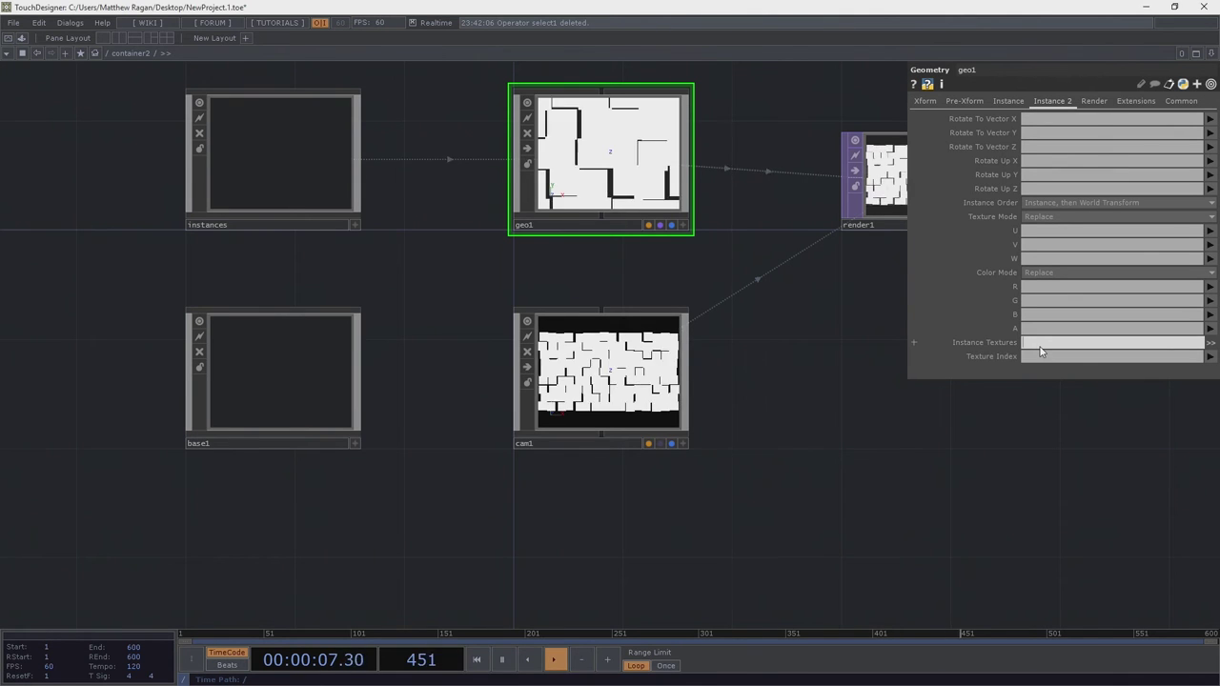
double_click(236, 444)
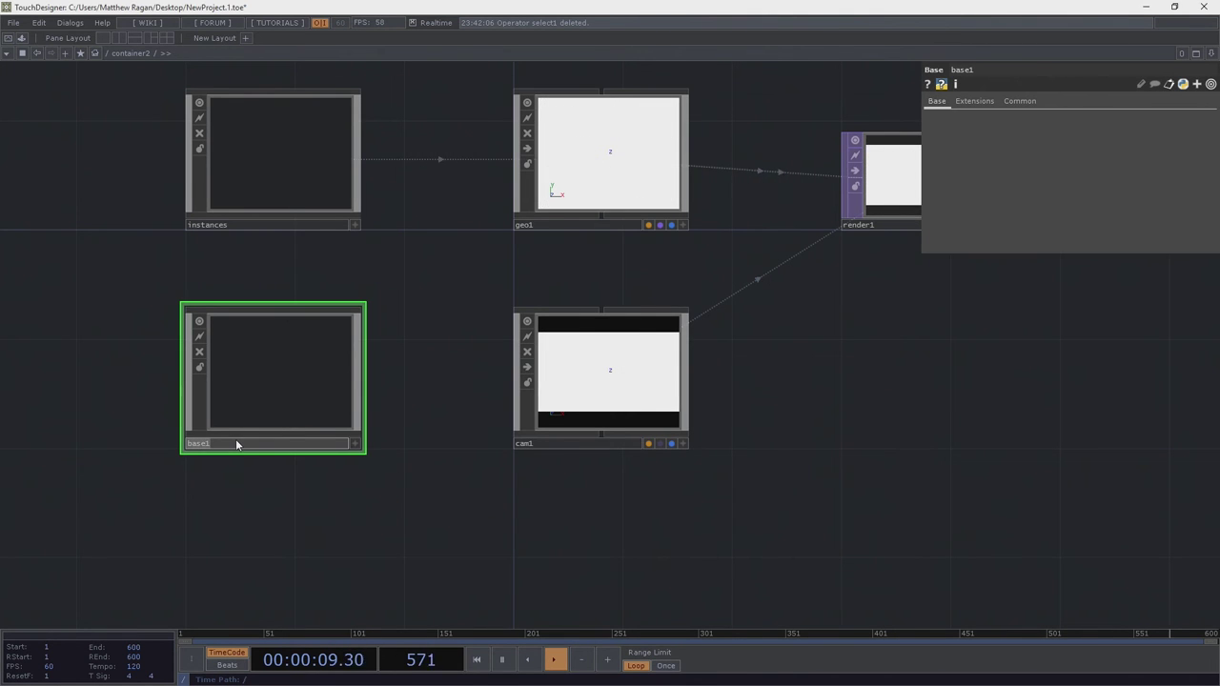
text(textures)
key(Return)
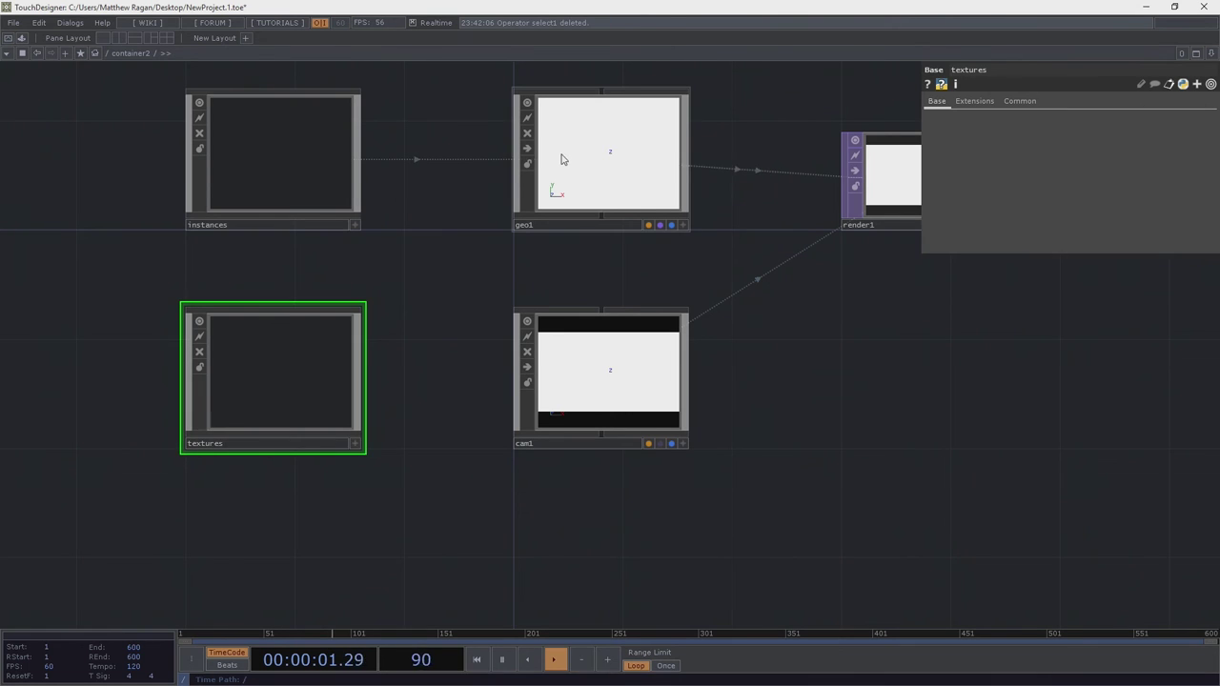
Set geo1's Instance Textures to textures/item*/final
click(600, 157)
click(1052, 342)
text(textures/)
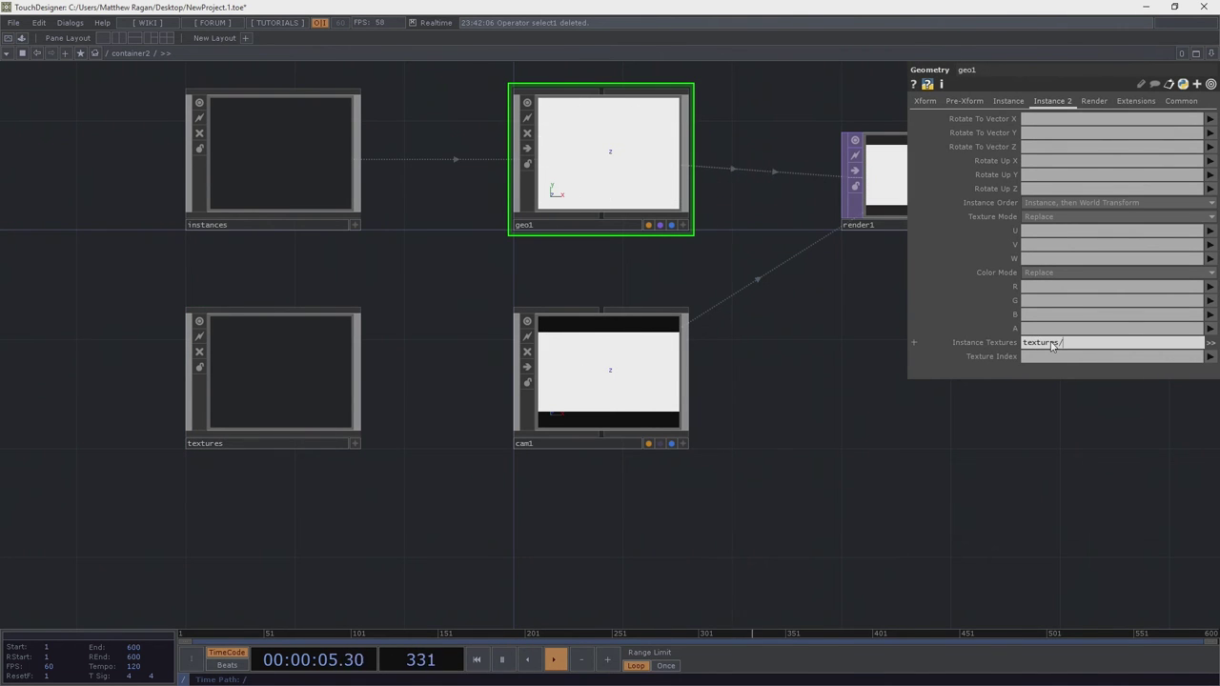
text(item*/final)
key(Return)
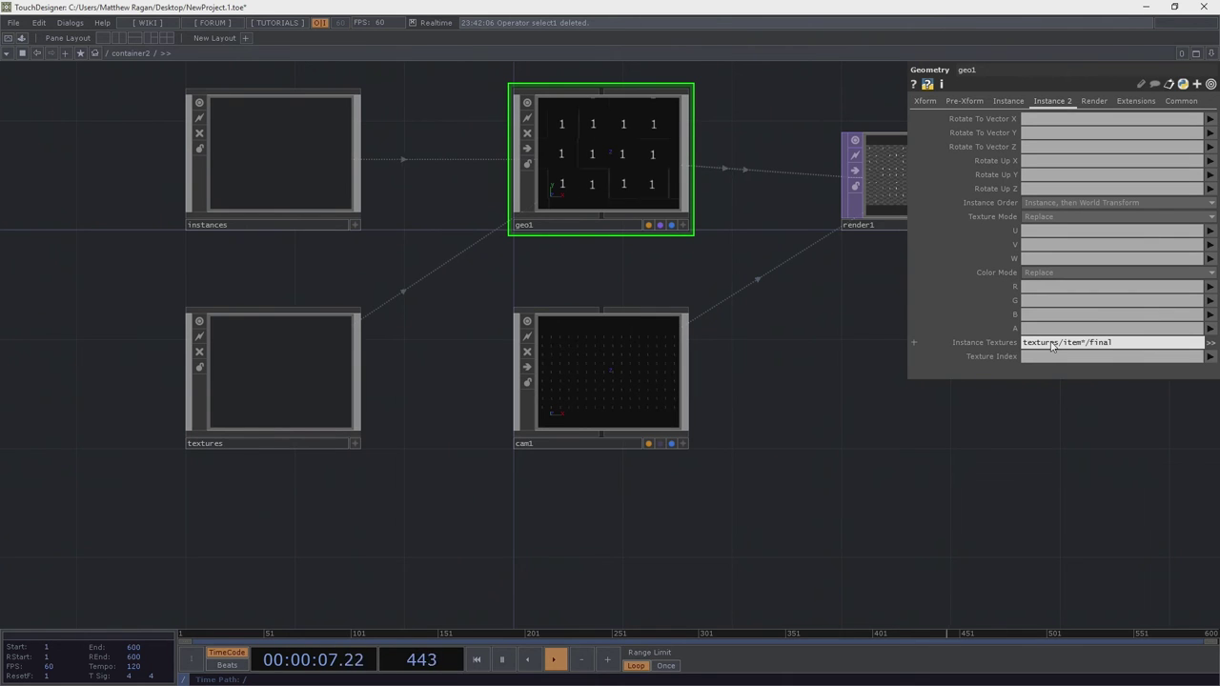
Enter the instances component and add a Wave CHOP below sopto2
drag(891, 352, 622, 397)
scroll(641, 231, up, 7)
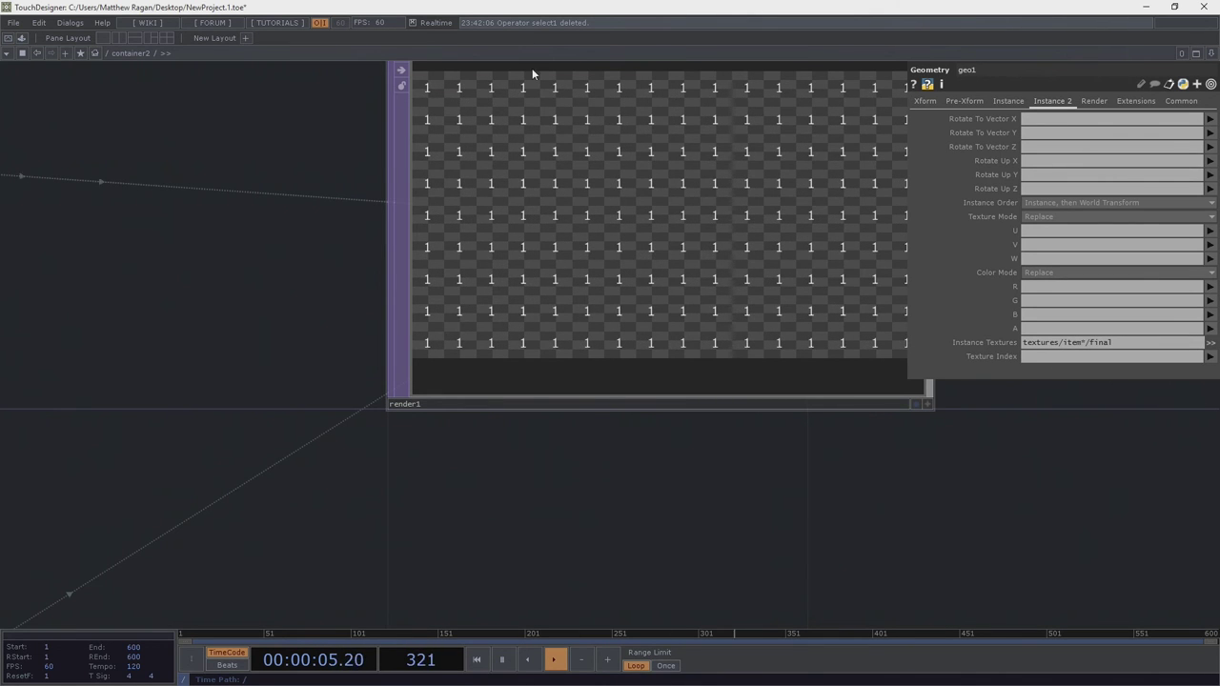
drag(293, 351, 430, 304)
scroll(434, 300, down, 7)
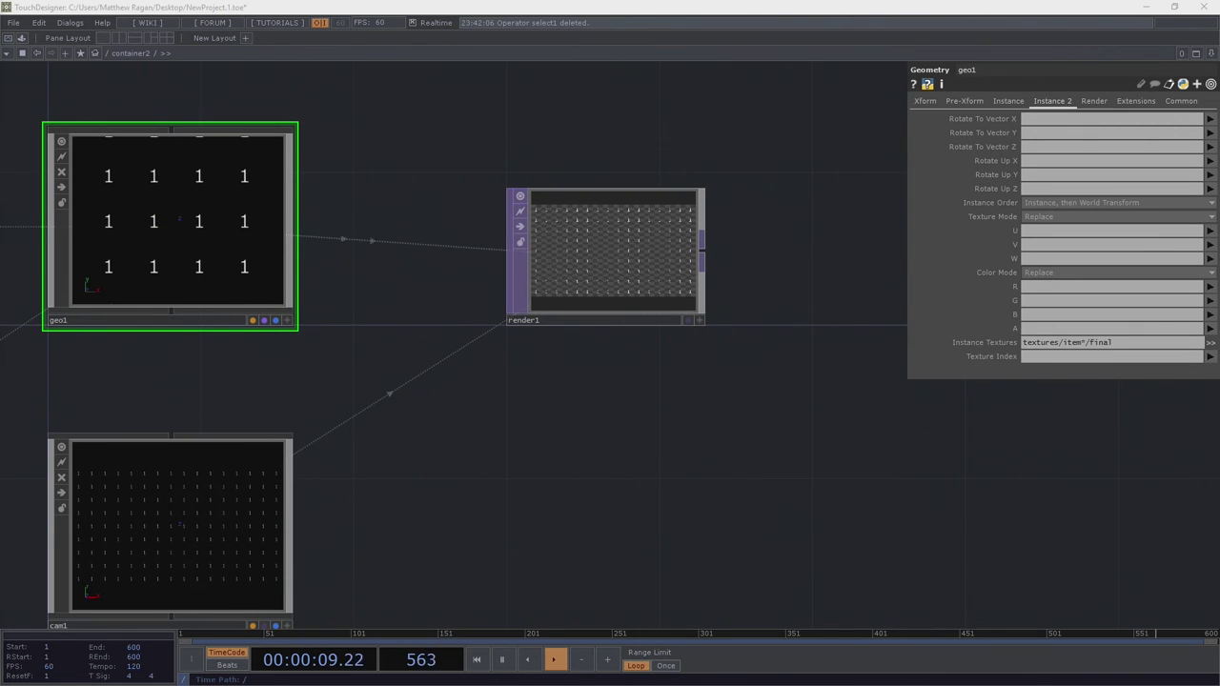
drag(440, 399, 1001, 372)
middle_drag(726, 343, 635, 380)
scroll(634, 380, up, 3)
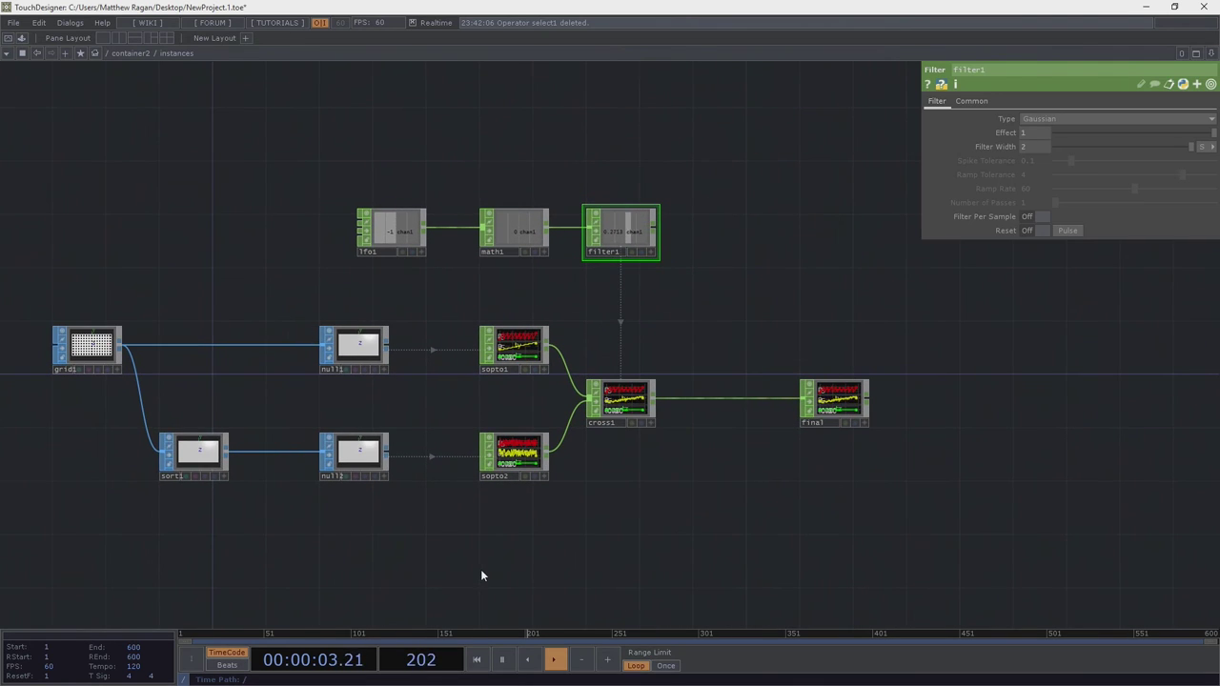
drag(480, 569, 476, 510)
key(Tab)
text(ave)
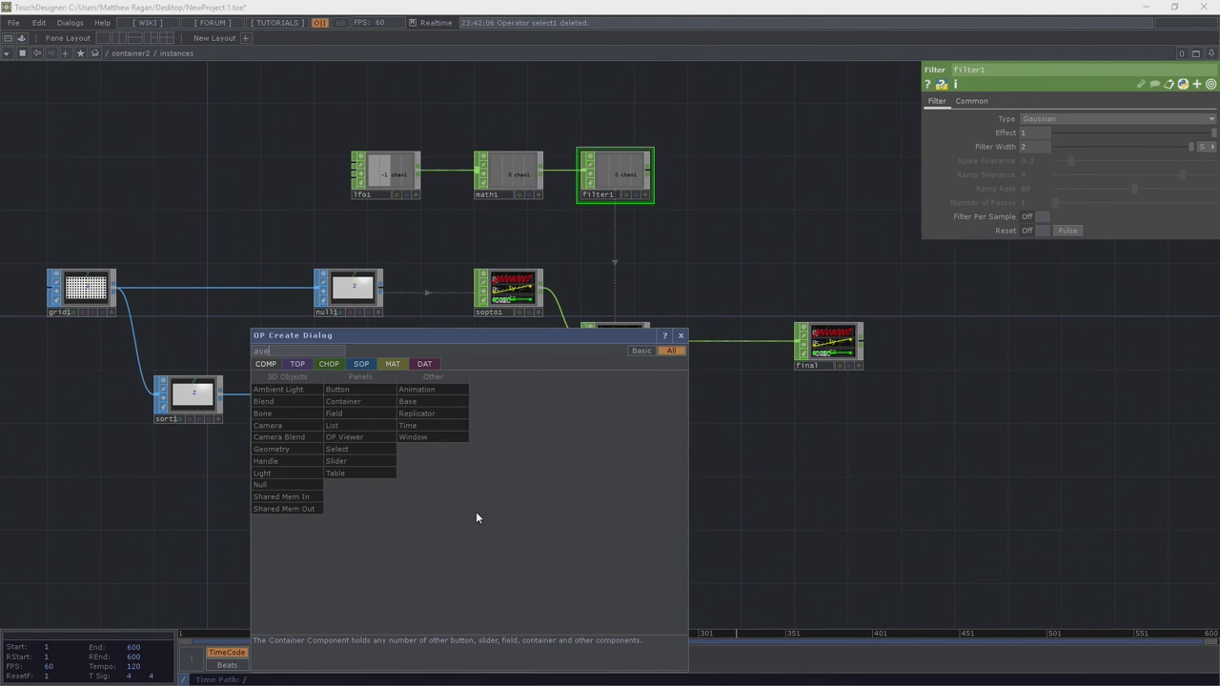
key(Return)
click(476, 511)
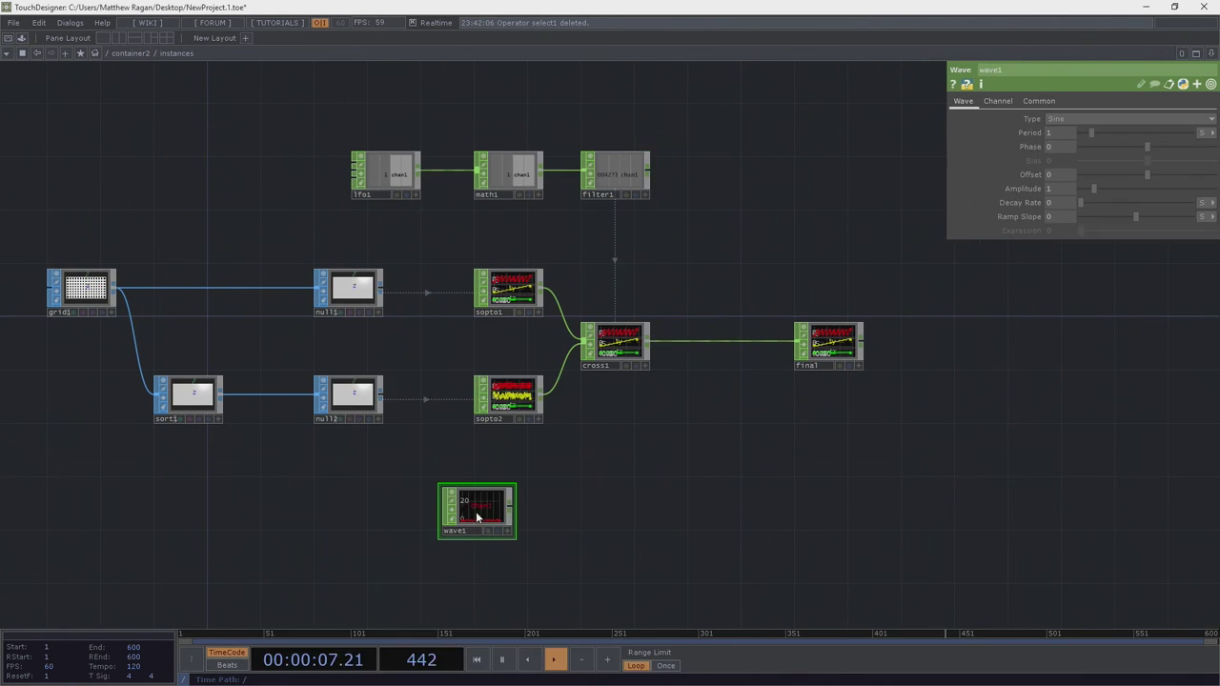
Line up wave1 beneath sopto2 and set its wave type to Ramp
scroll(476, 511, up, 3)
drag(477, 518, 523, 480)
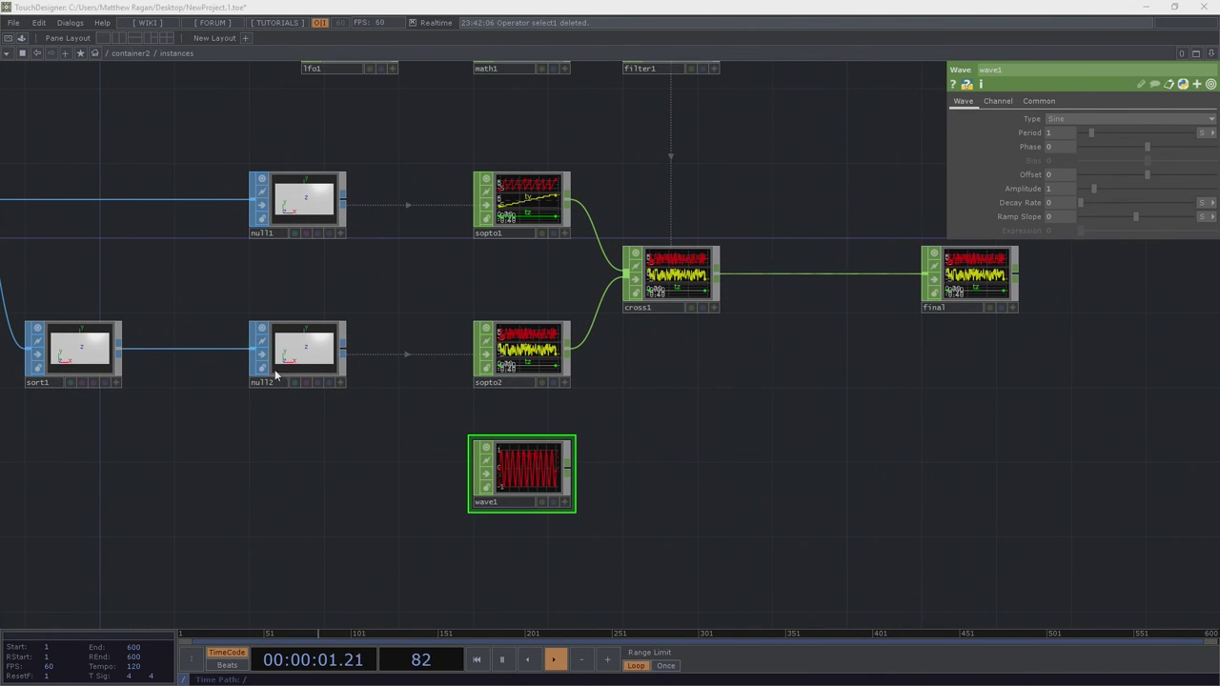
scroll(548, 436, up, 3)
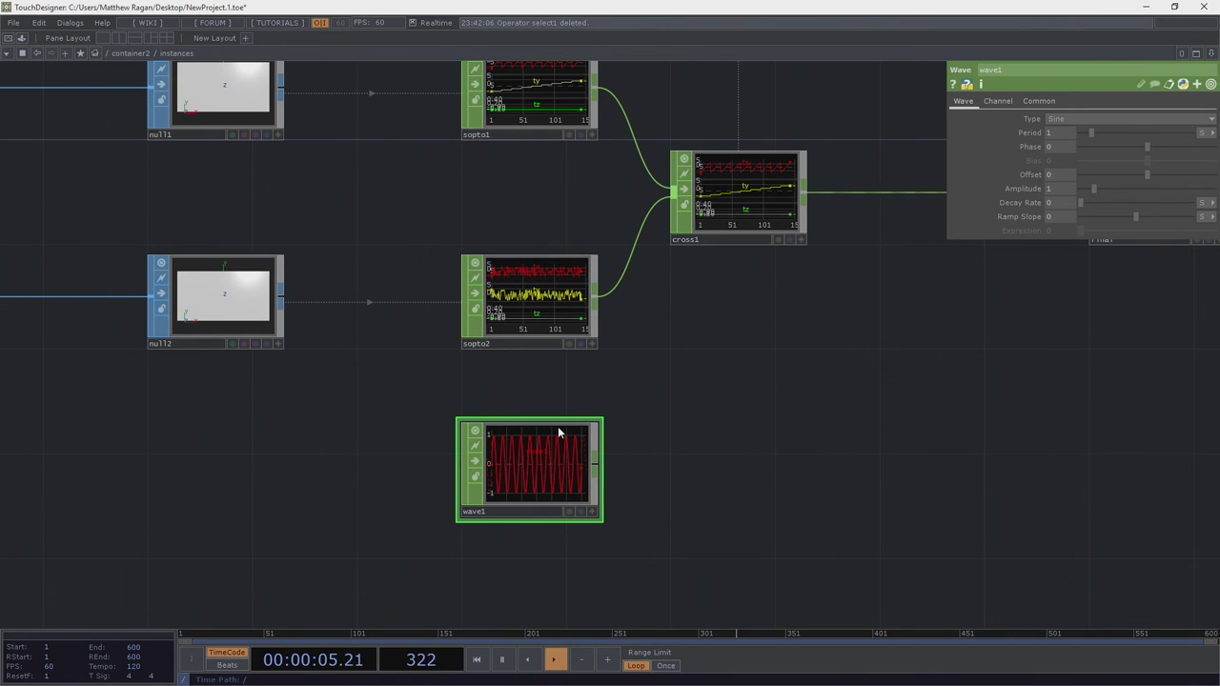
drag(511, 530, 456, 410)
drag(481, 363, 480, 406)
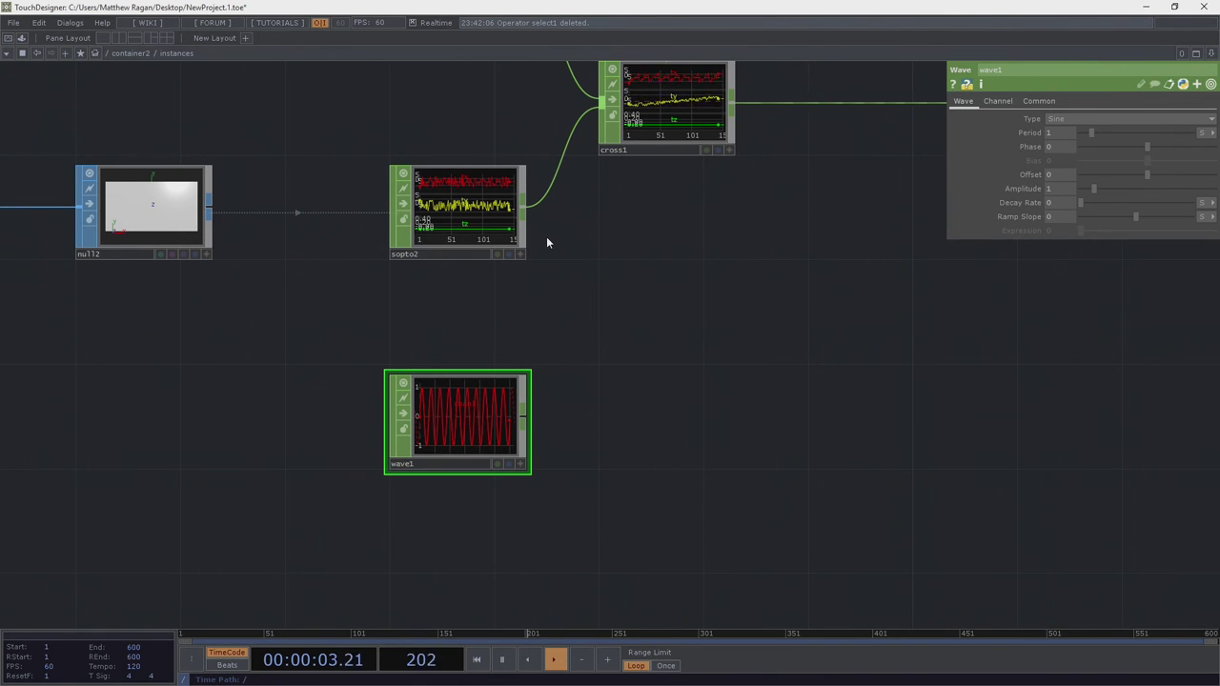
click(1105, 118)
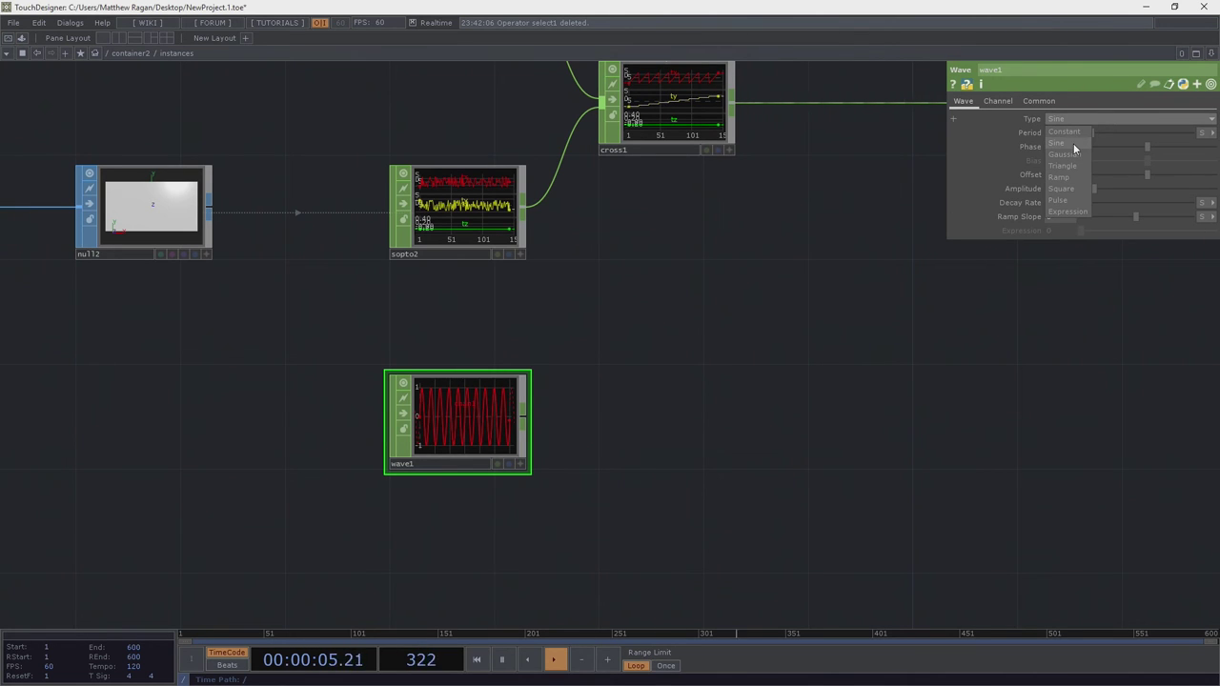
click(1075, 179)
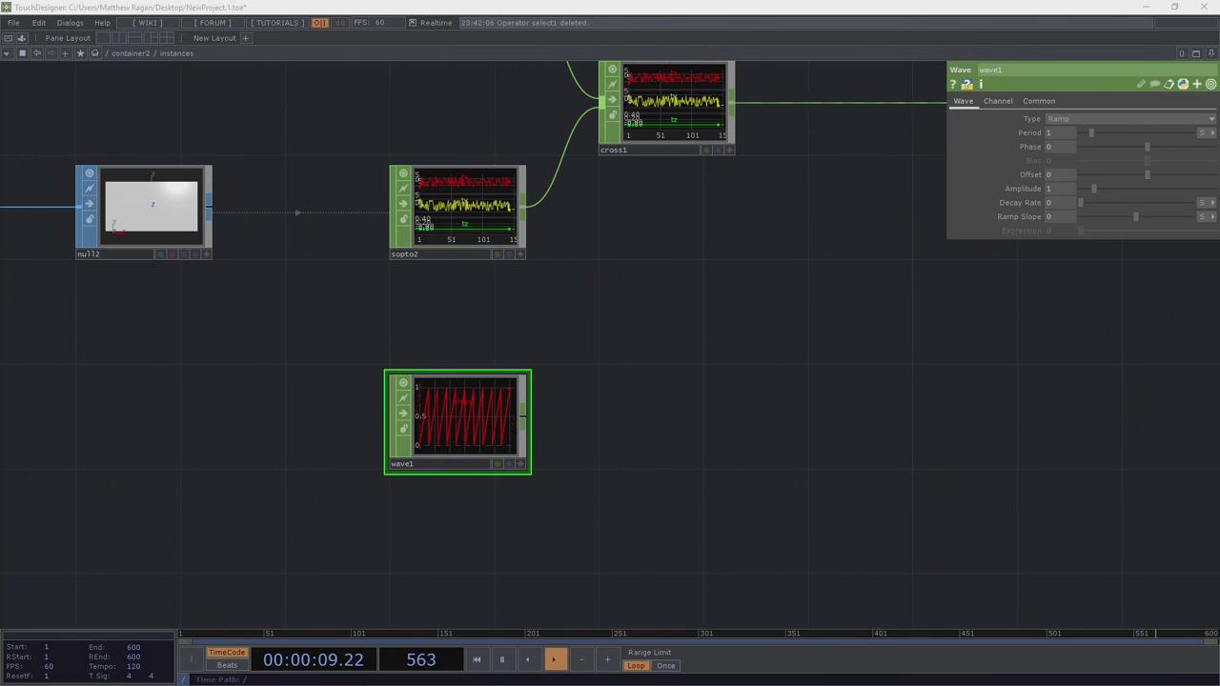
Set wave1's channel End to samples, driven by the expression op( 'null1' ).numPoints - 1
click(1037, 103)
click(996, 102)
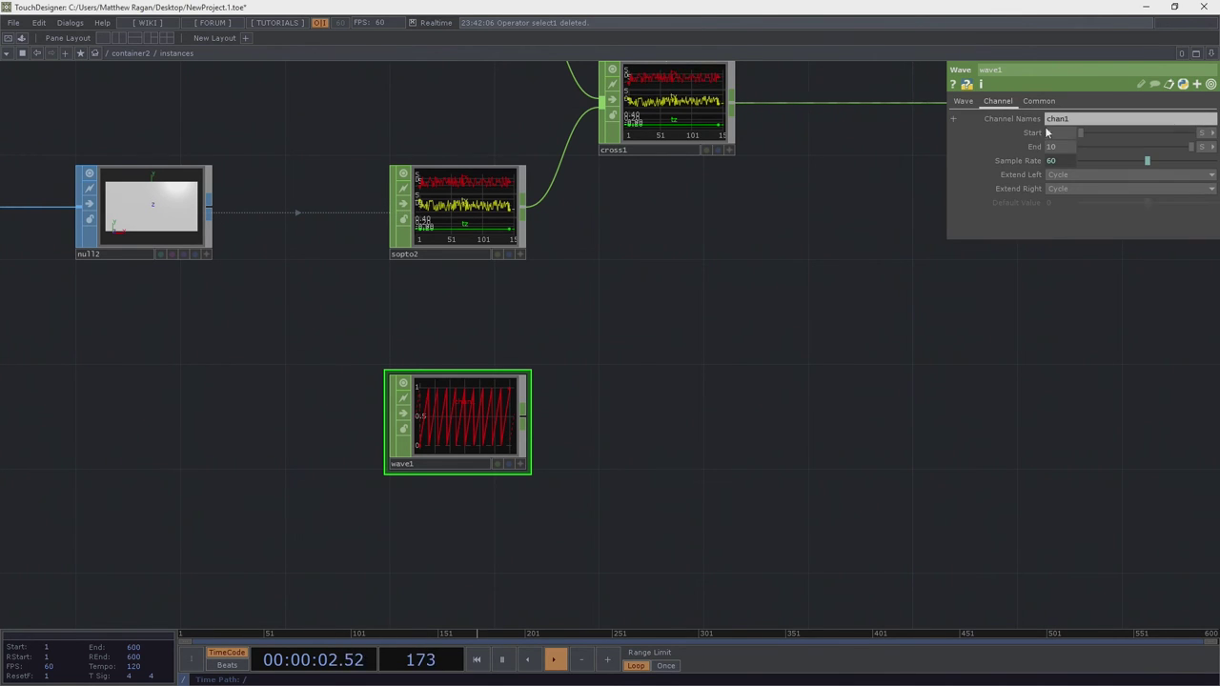
click(1207, 148)
click(1204, 161)
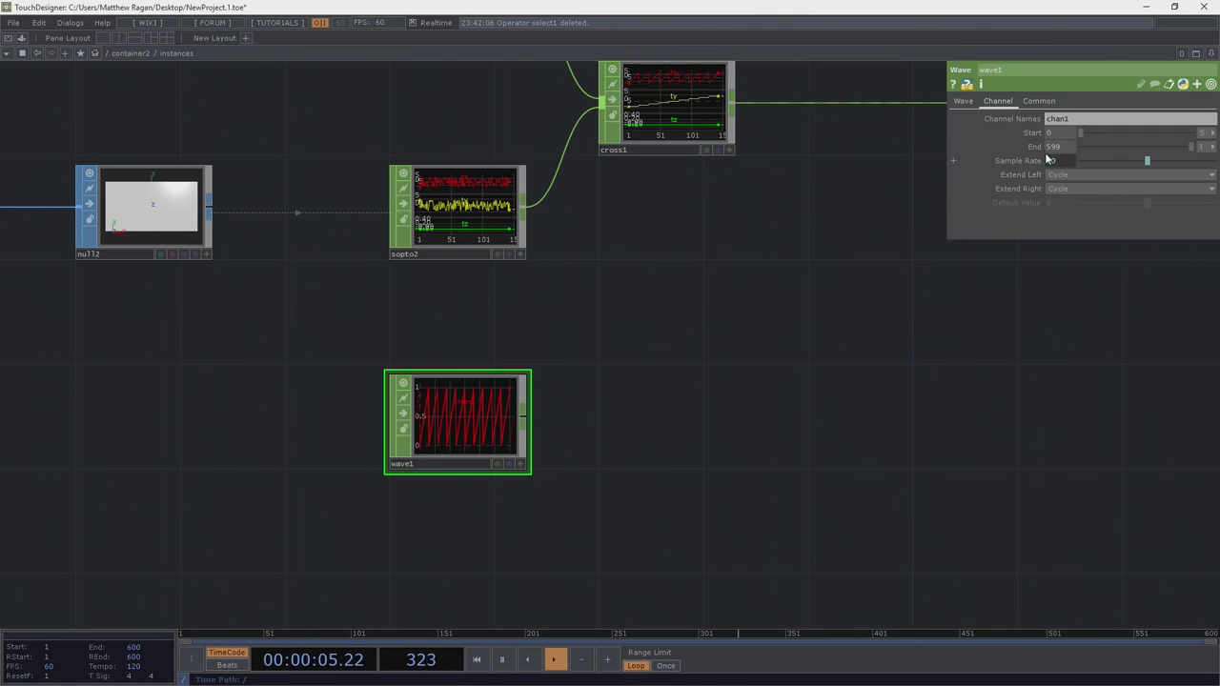
click(1030, 146)
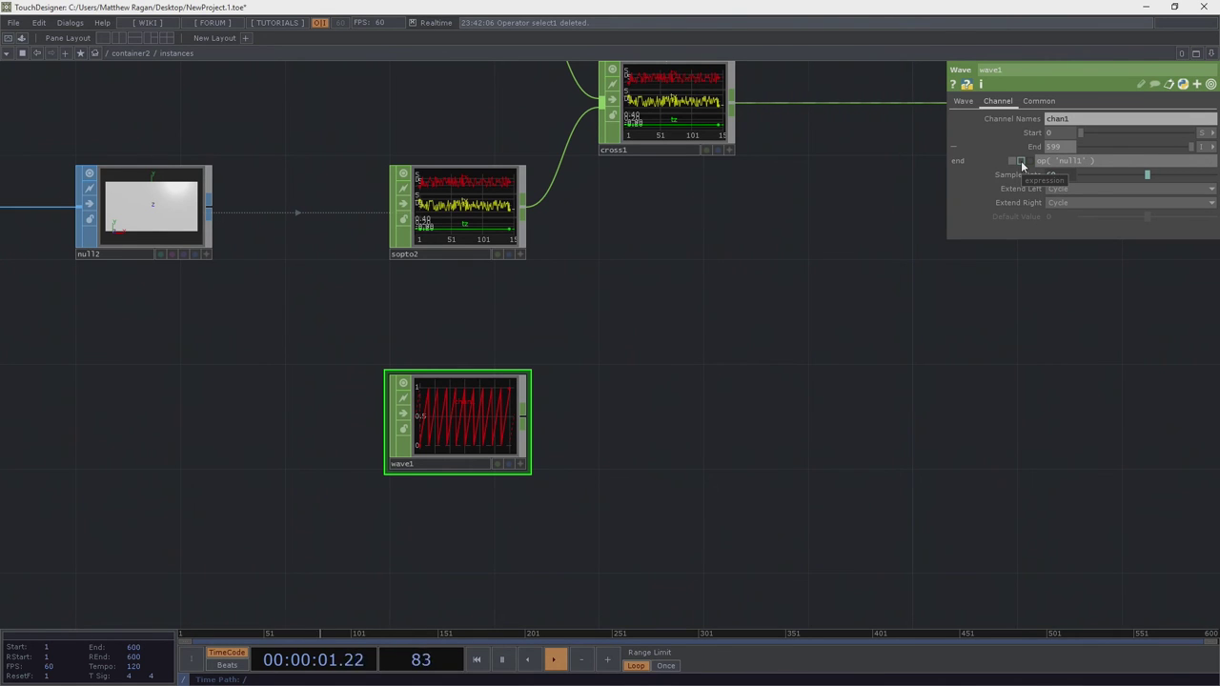
text(.)
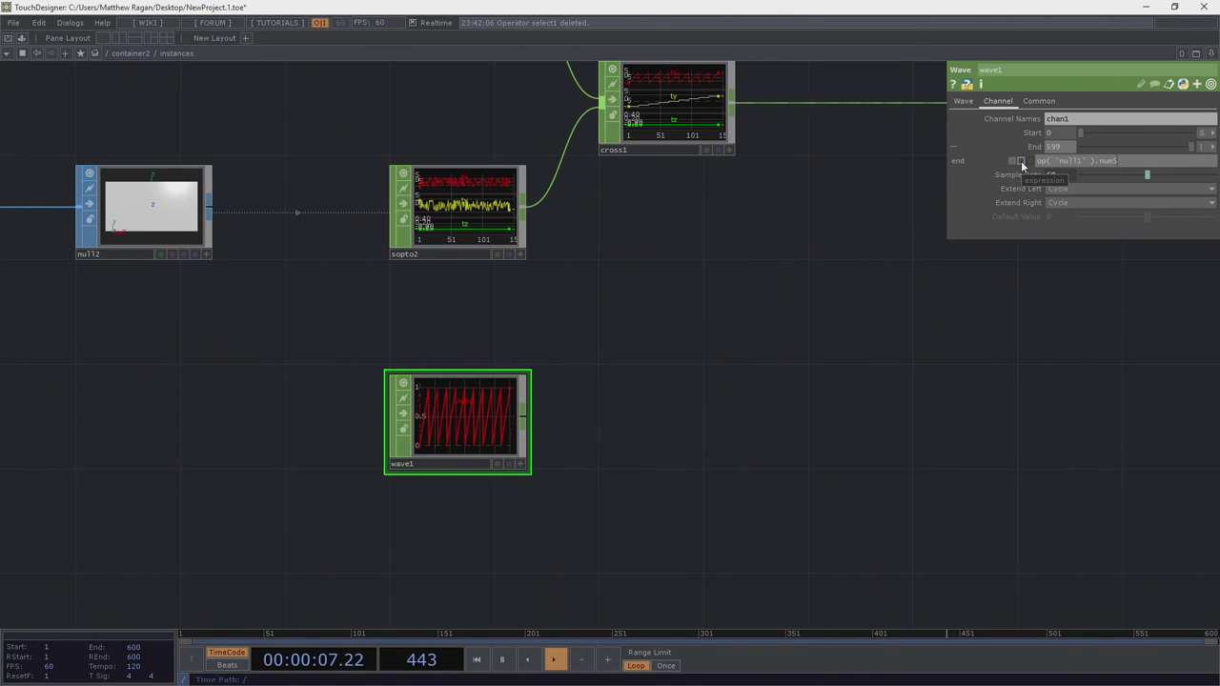
text(numPoints)
key(Return)
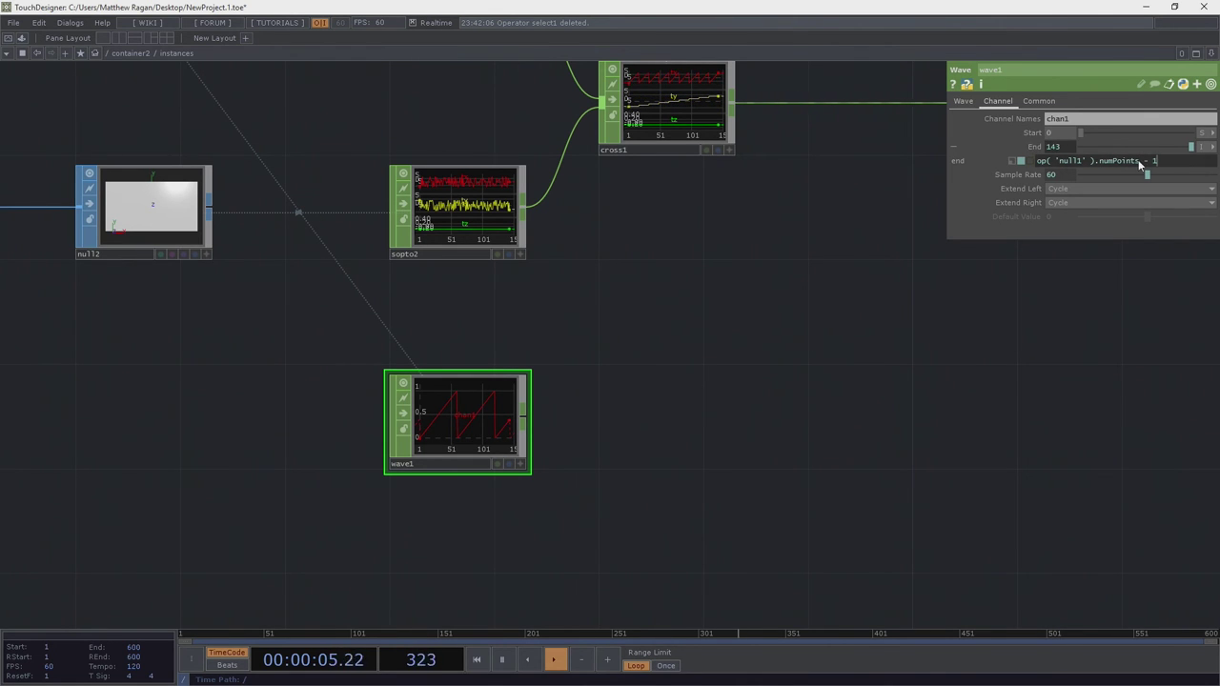
Set wave1's Amplitude to the expression op( 'null1' ).numPoints - 1
click(970, 103)
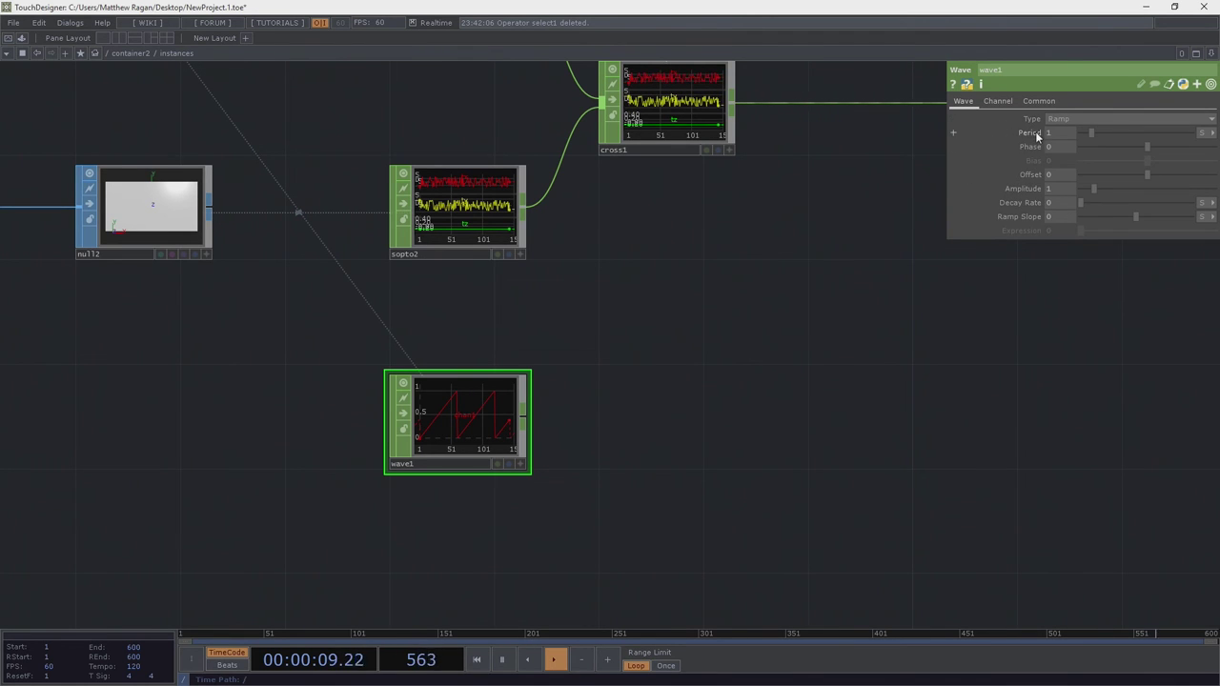
click(1032, 190)
click(1042, 202)
text(op( 'null1' ).numPoints - 1)
click(935, 170)
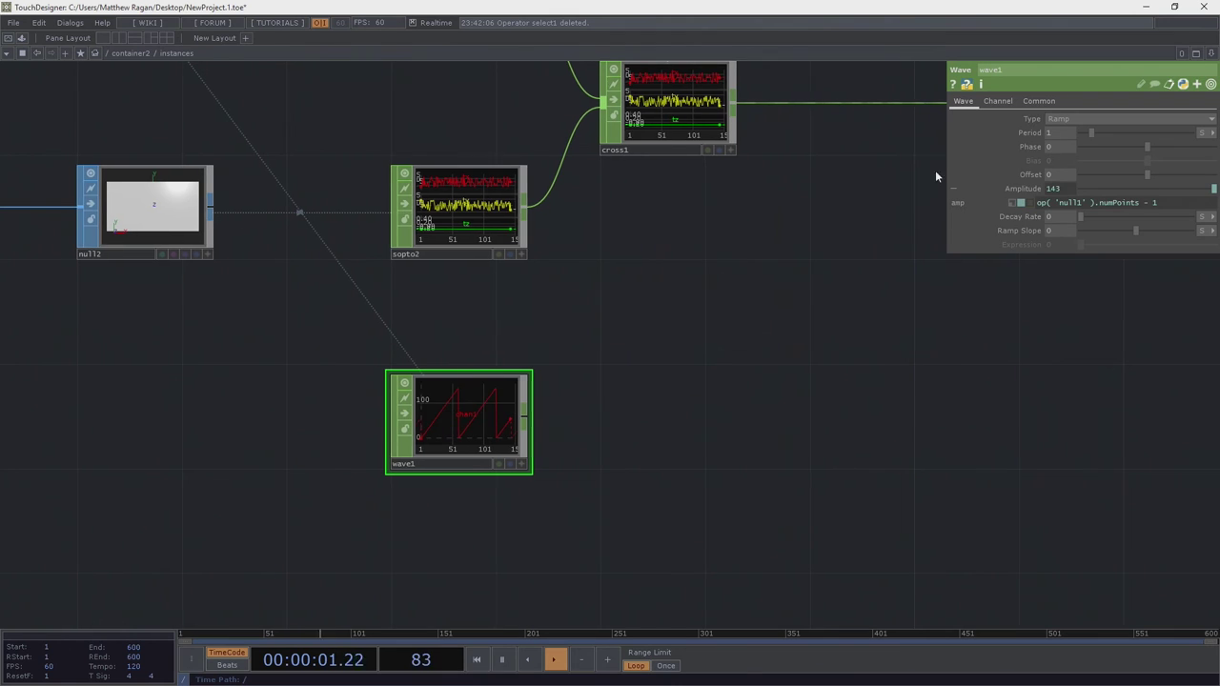
Set wave1's Period to samples with the expression op( 'null1' ).numPoints
click(1034, 132)
click(1211, 134)
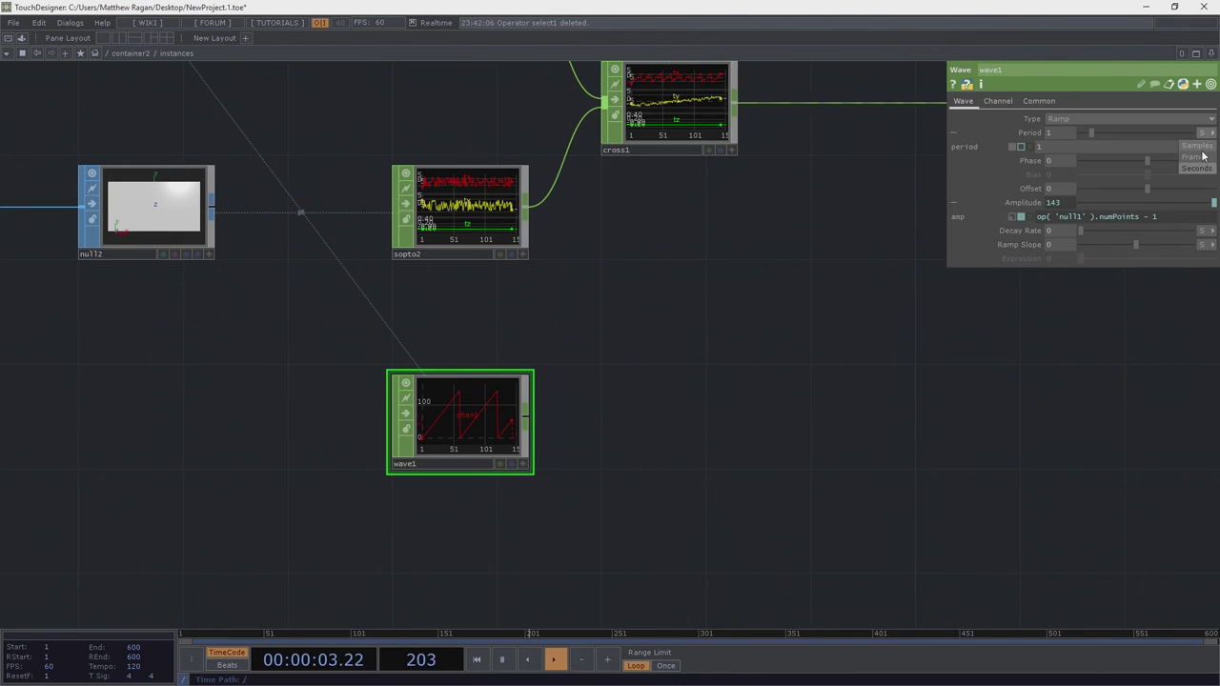
click(1202, 158)
click(1203, 134)
click(1202, 147)
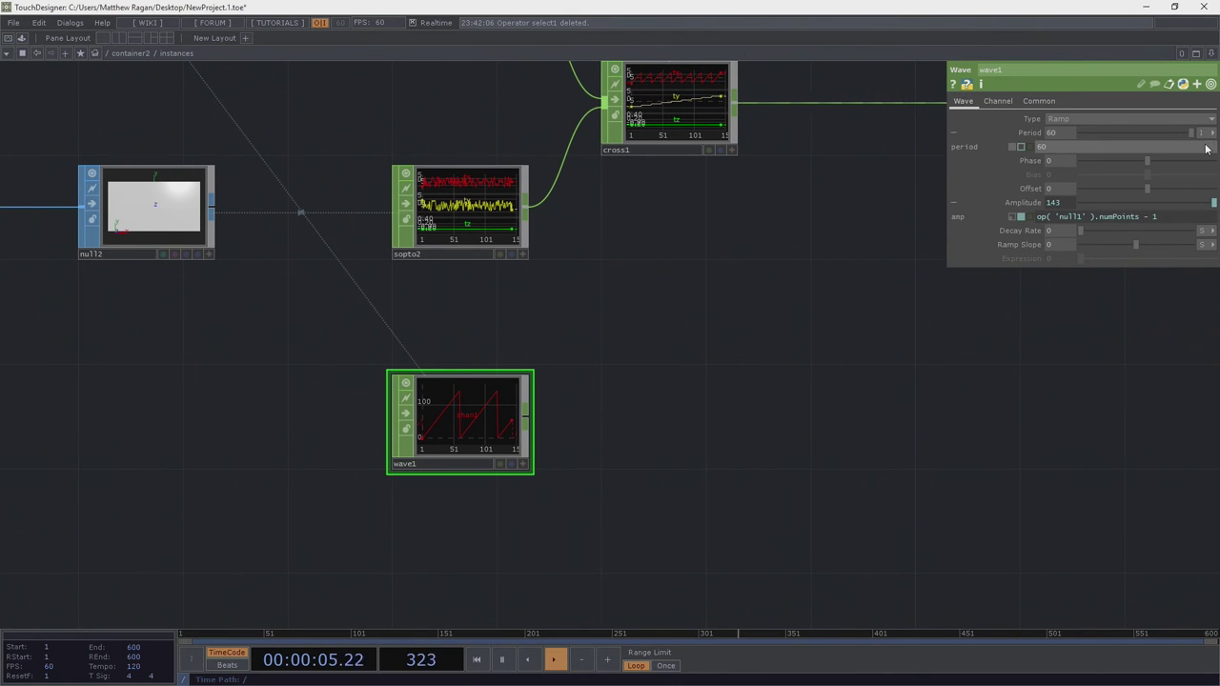
click(1096, 150)
text(op( 'null1' ).numPoints - 1)
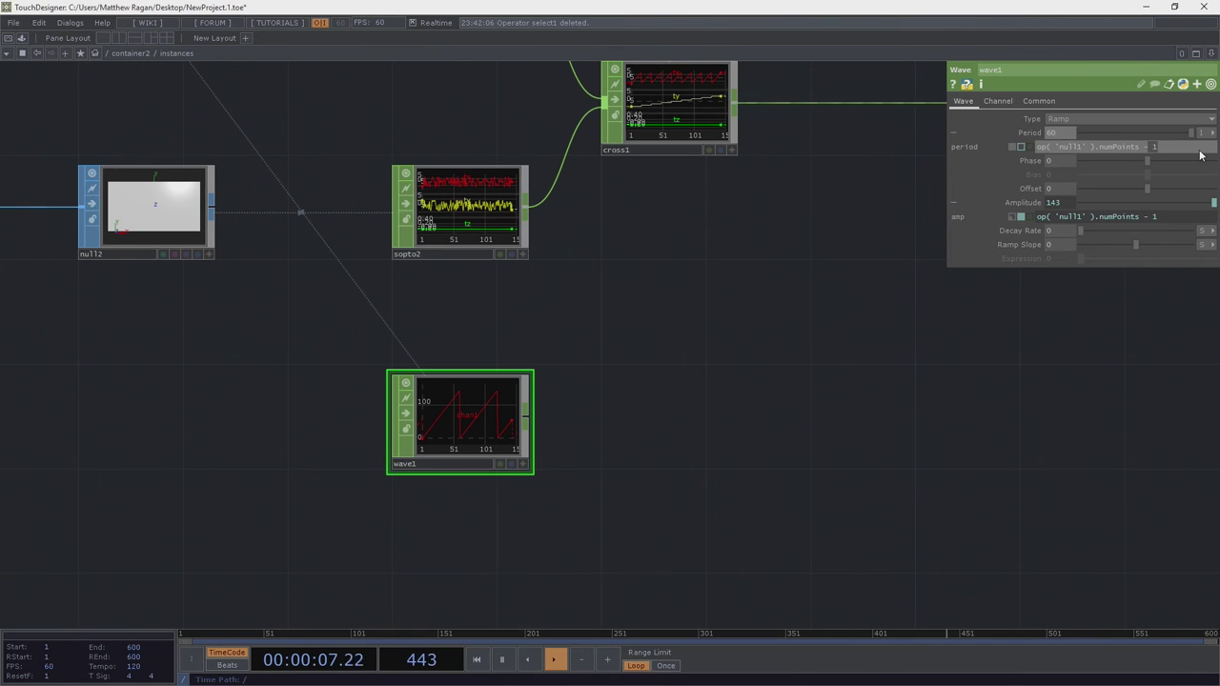
key(BackSpace)
key(BackSpace)
key(BackSpace)
key(BackSpace)
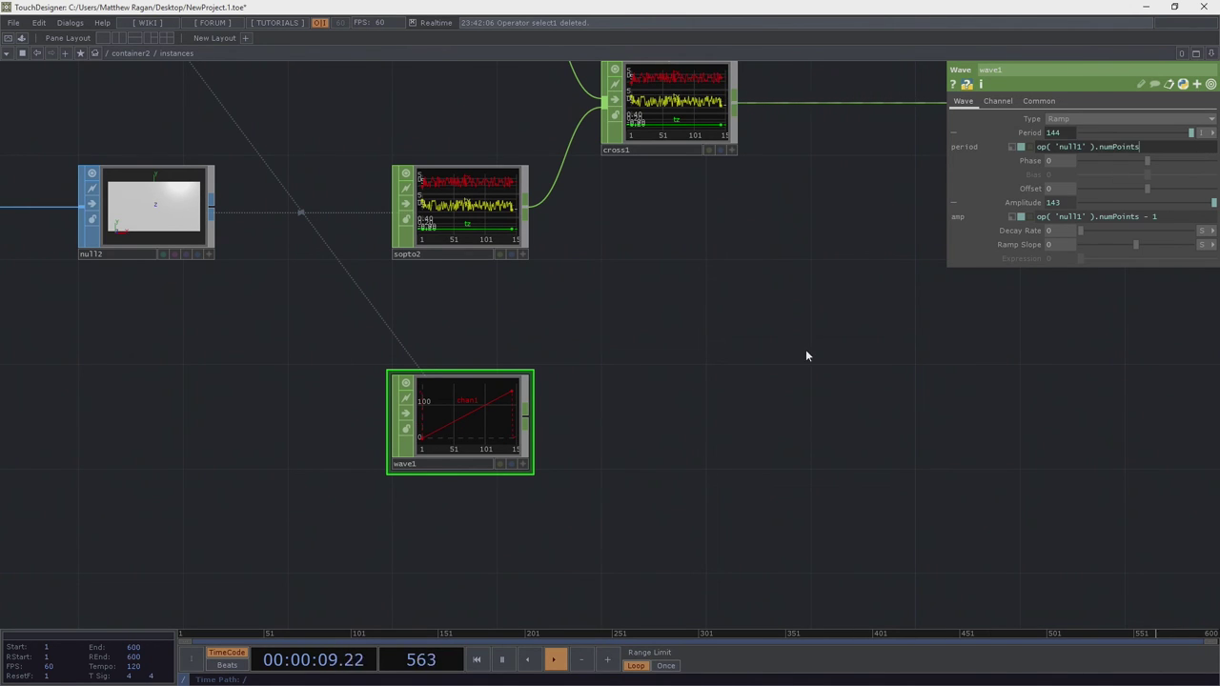
key(Return)
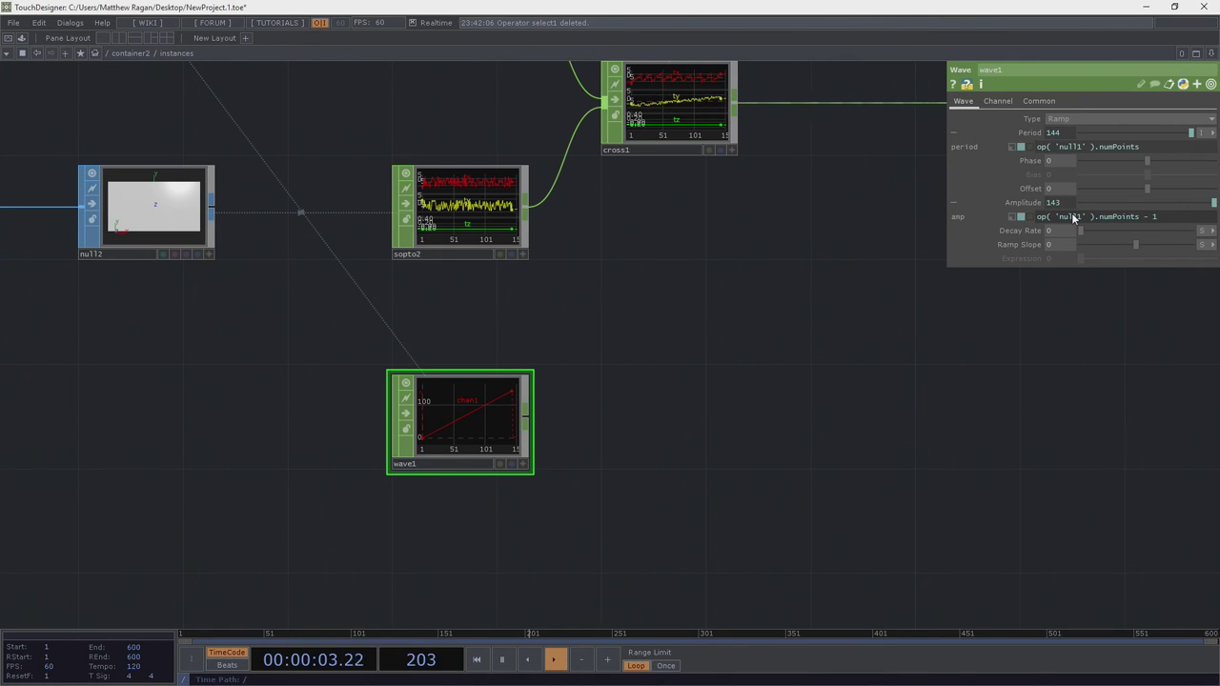
click(998, 101)
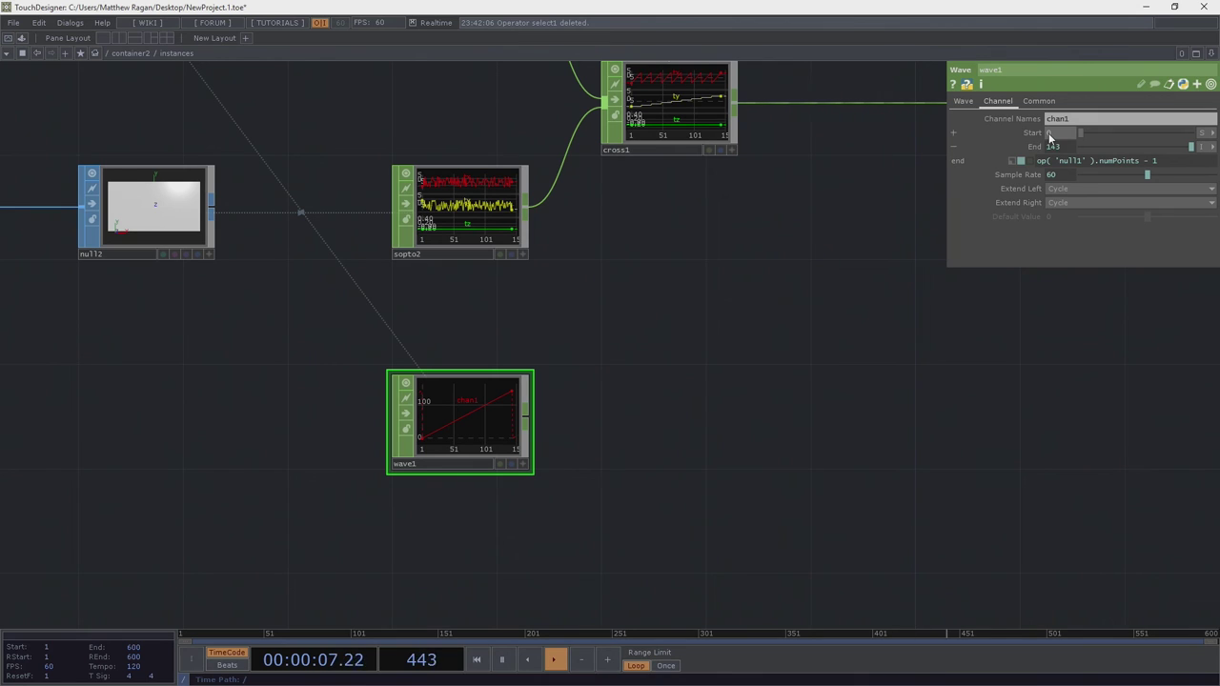
Add a CHOP to DAT from wave1's output and place it beside wave1
scroll(618, 444, up, 5)
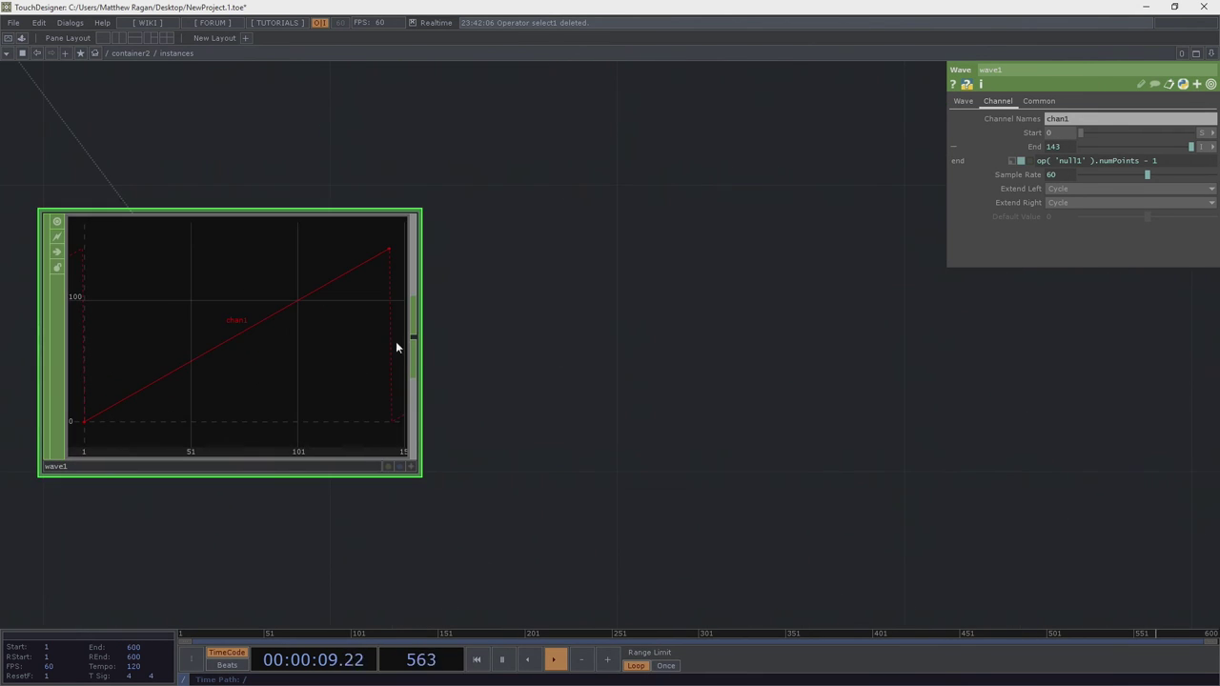
right_click(413, 339)
click(576, 199)
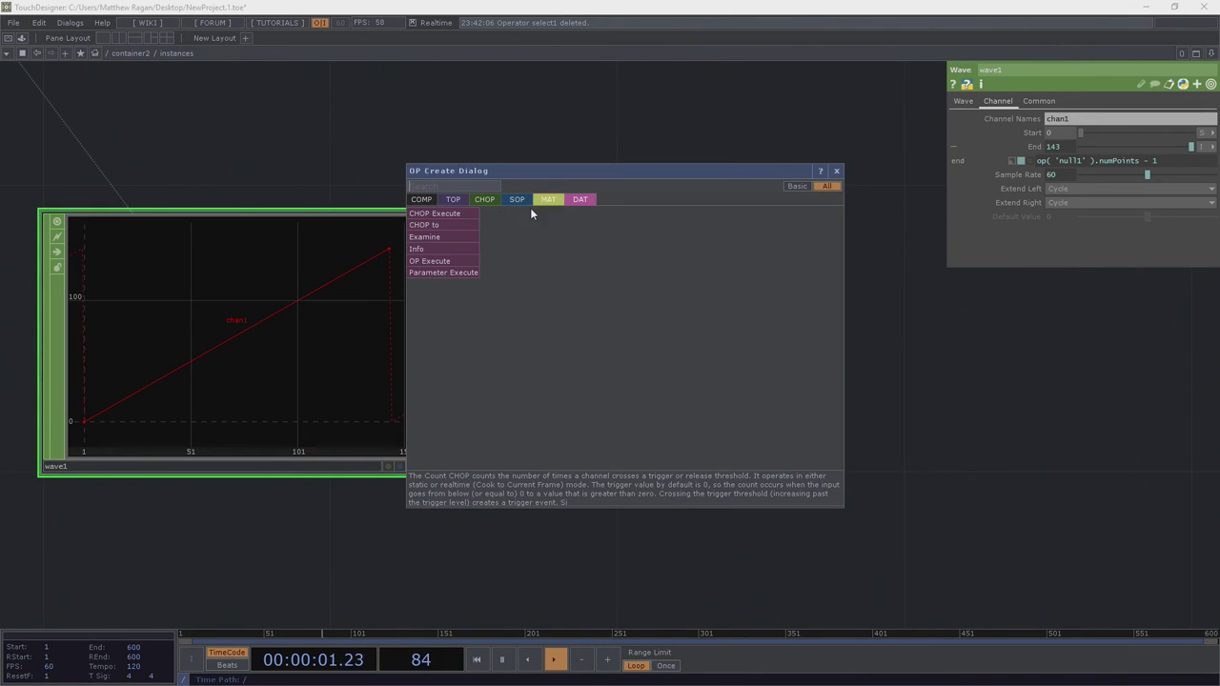
click(445, 224)
click(651, 330)
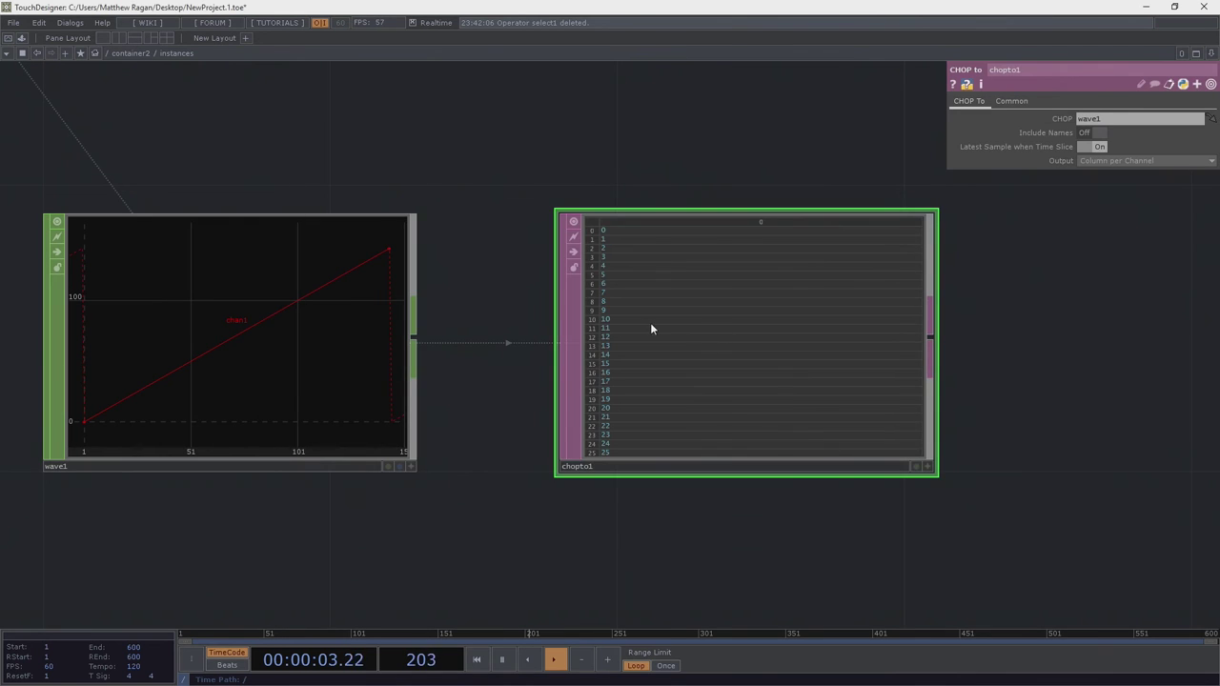
Examine the CHOP to DAT's table of wave1 sample values from the first row to the last
scroll(542, 414, up, 4)
scroll(594, 364, down, 2)
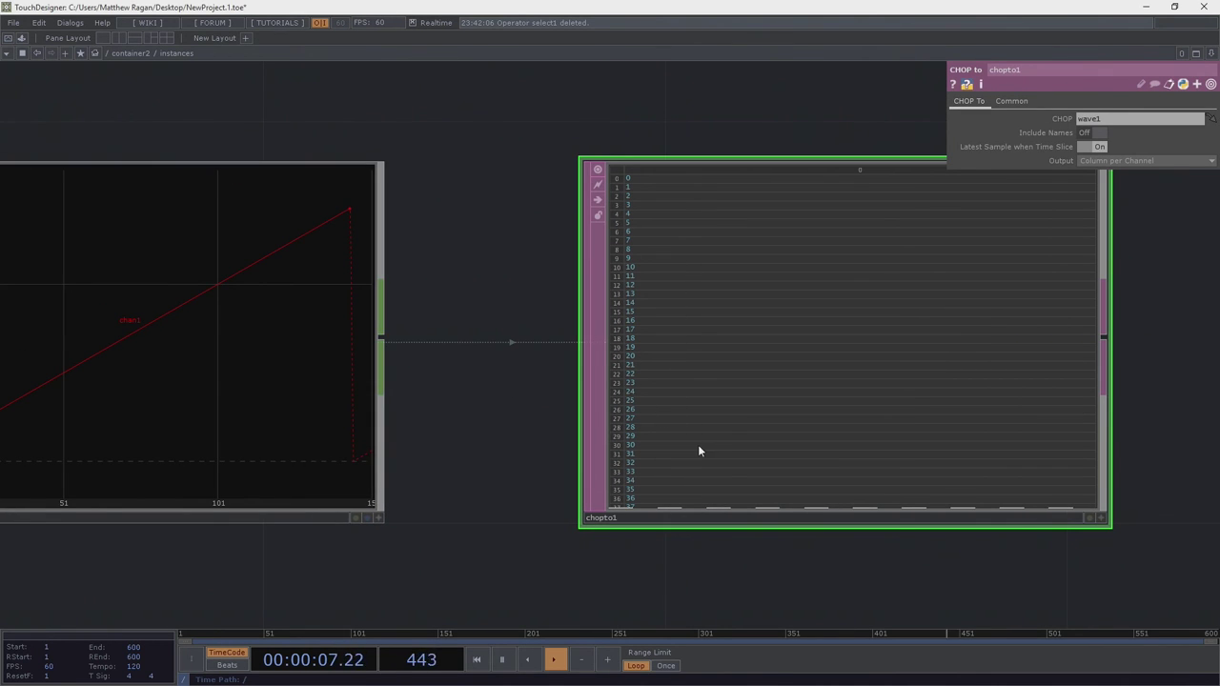
scroll(556, 544, up, 10)
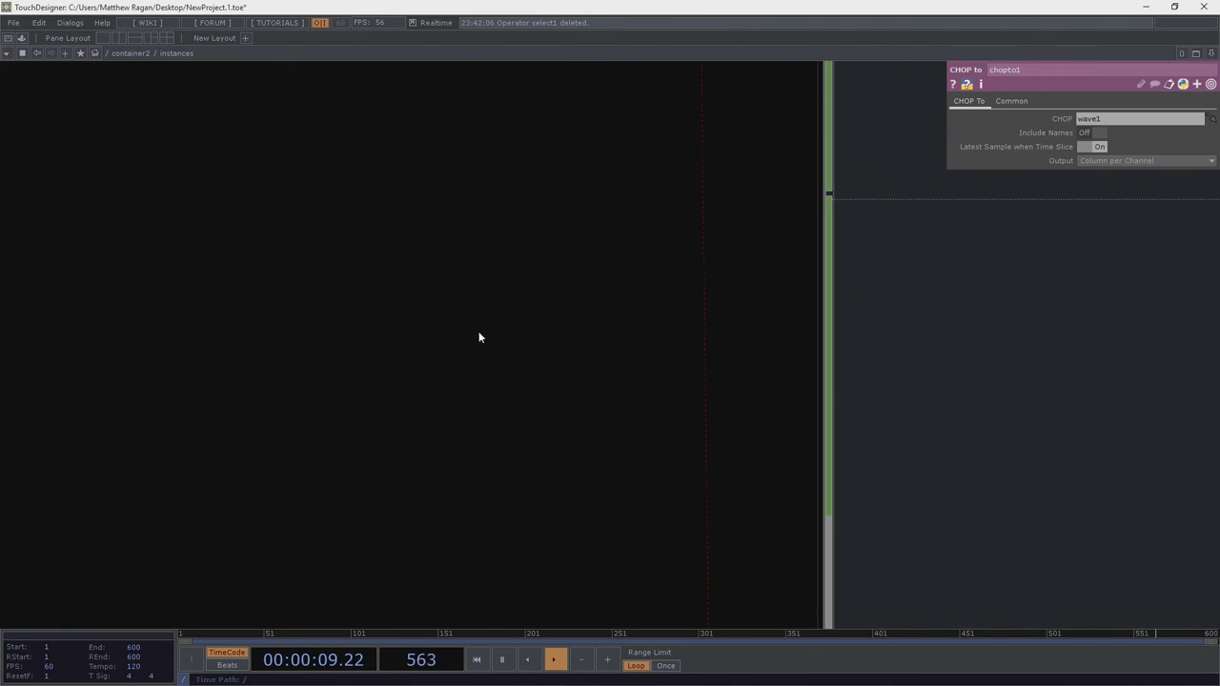
scroll(479, 338, down, 6)
drag(944, 386, 456, 354)
scroll(456, 355, down, 2)
scroll(525, 335, up, 2)
drag(555, 491, 528, 249)
scroll(526, 359, up, 4)
scroll(552, 483, up, 4)
scroll(523, 305, down, 2)
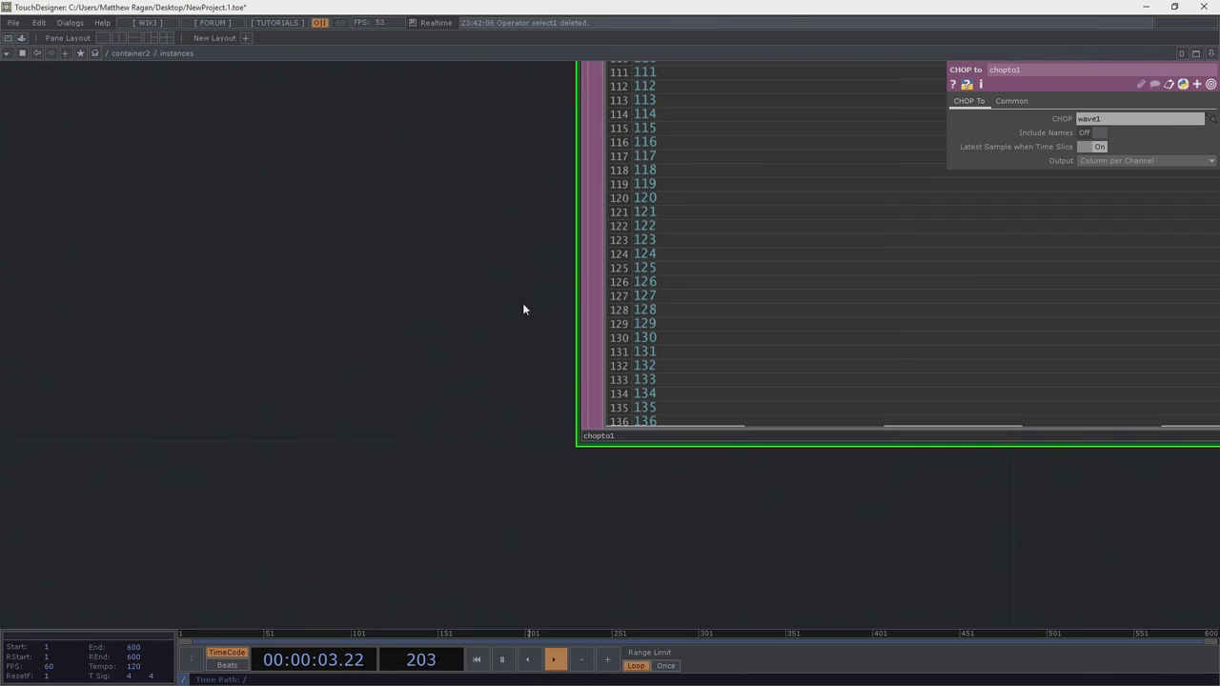
scroll(523, 310, up, 5)
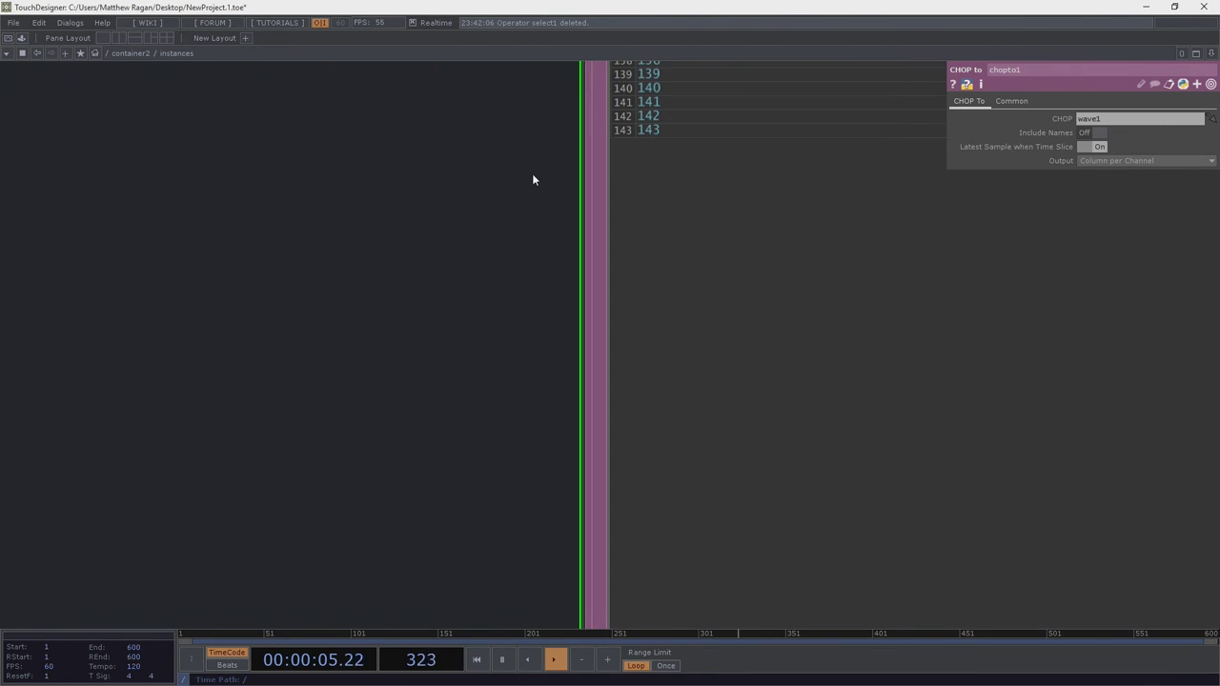
scroll(337, 245, down, 10)
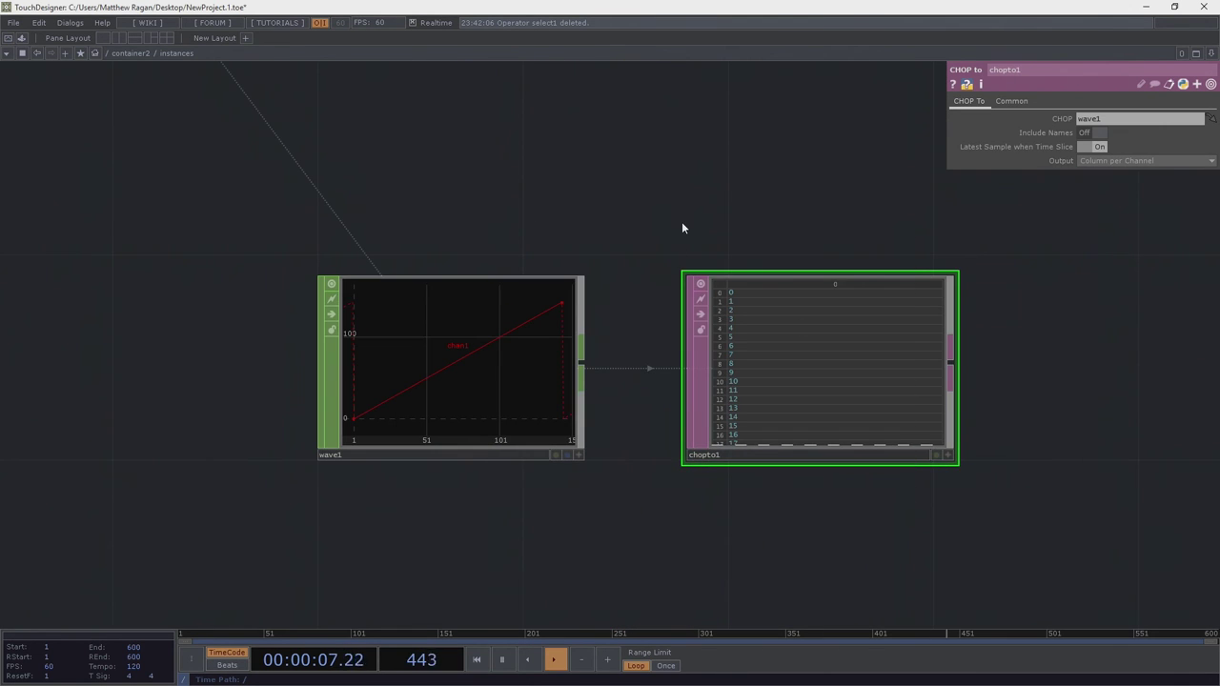
Delete the CHOP to DAT and rename wave1's channel as index
key(Delete)
click(429, 448)
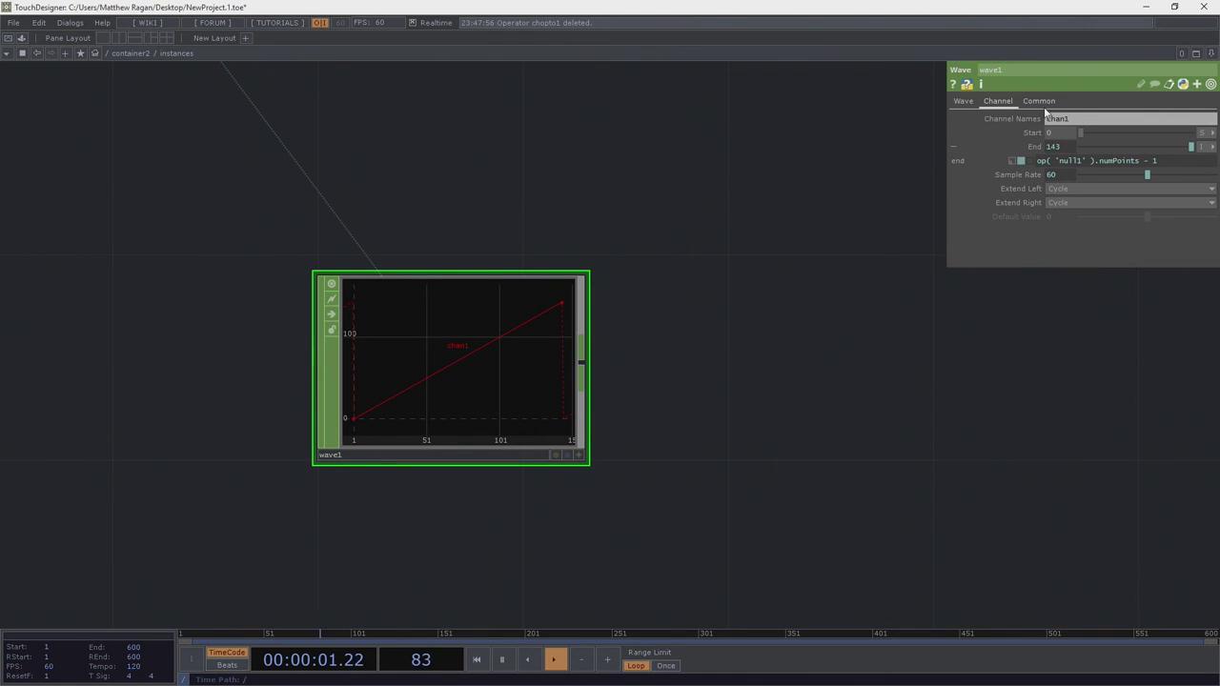
drag(1077, 118, 949, 118)
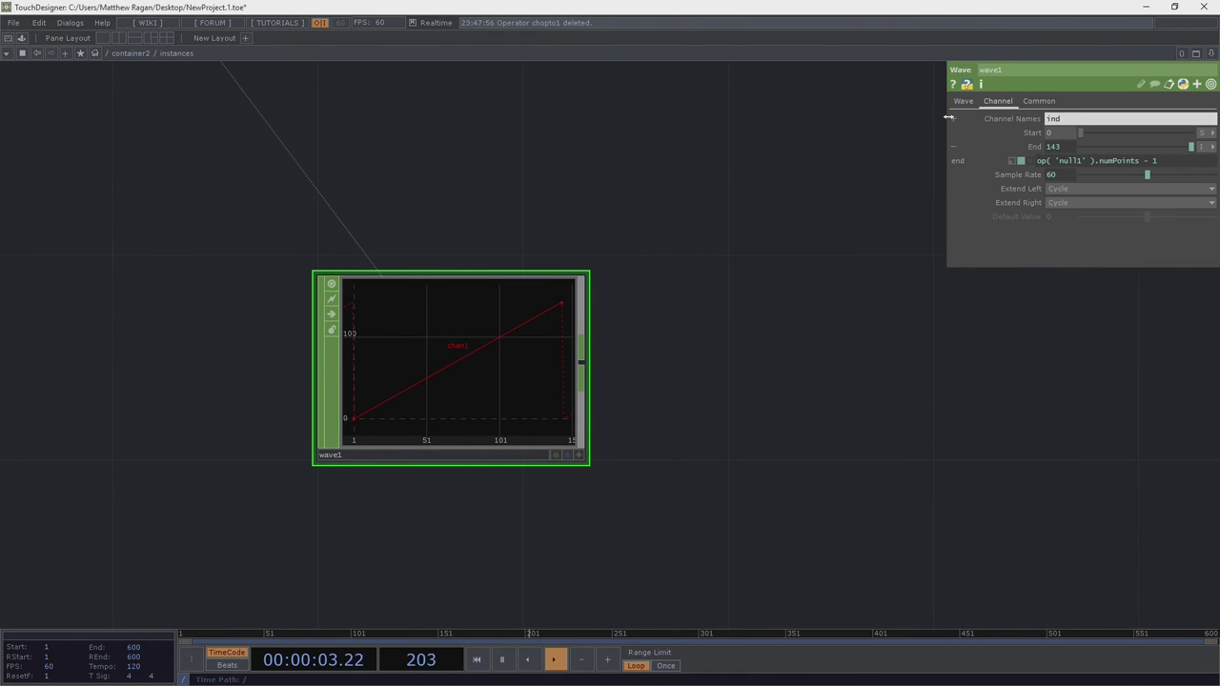
Insert a Merge CHOP between cross1 and final and connect wave1 as its second input
scroll(434, 248, down, 5)
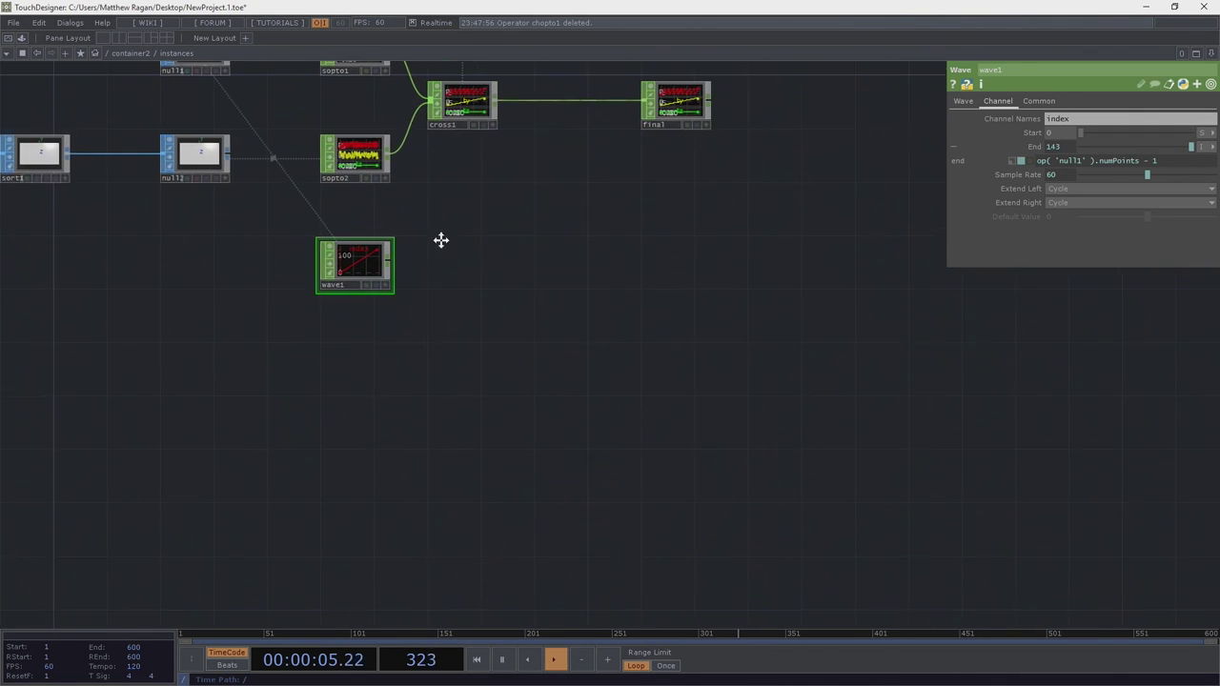
right_click(531, 145)
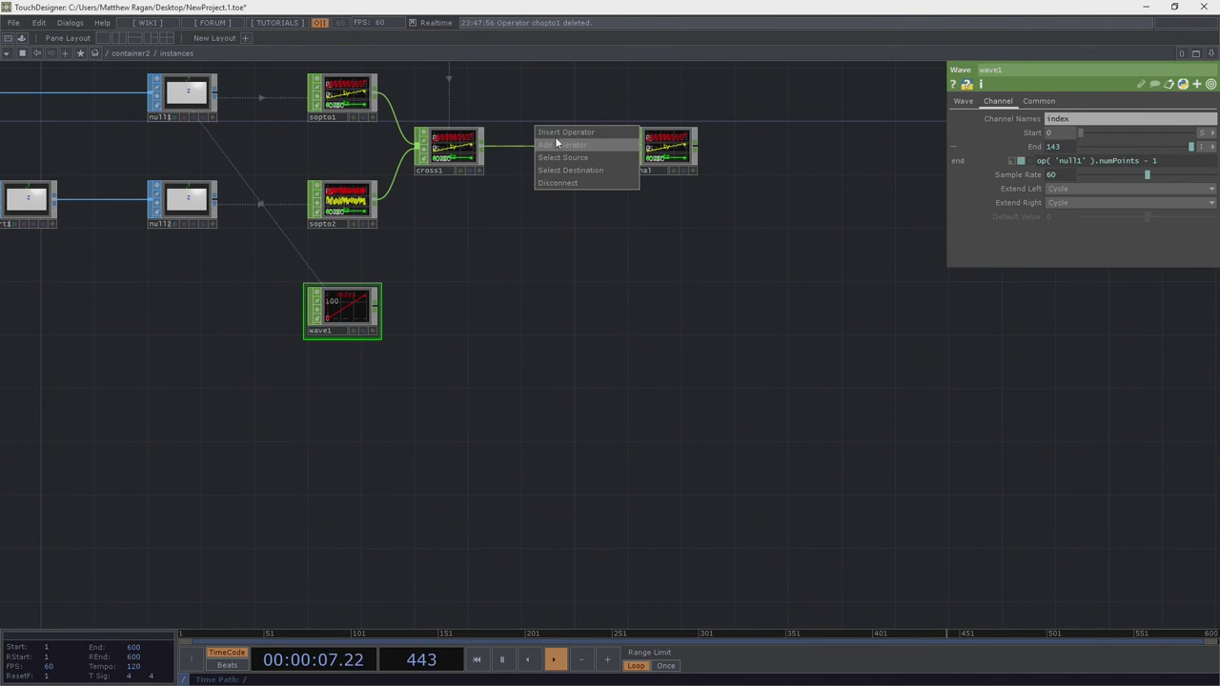
click(557, 135)
text(merge)
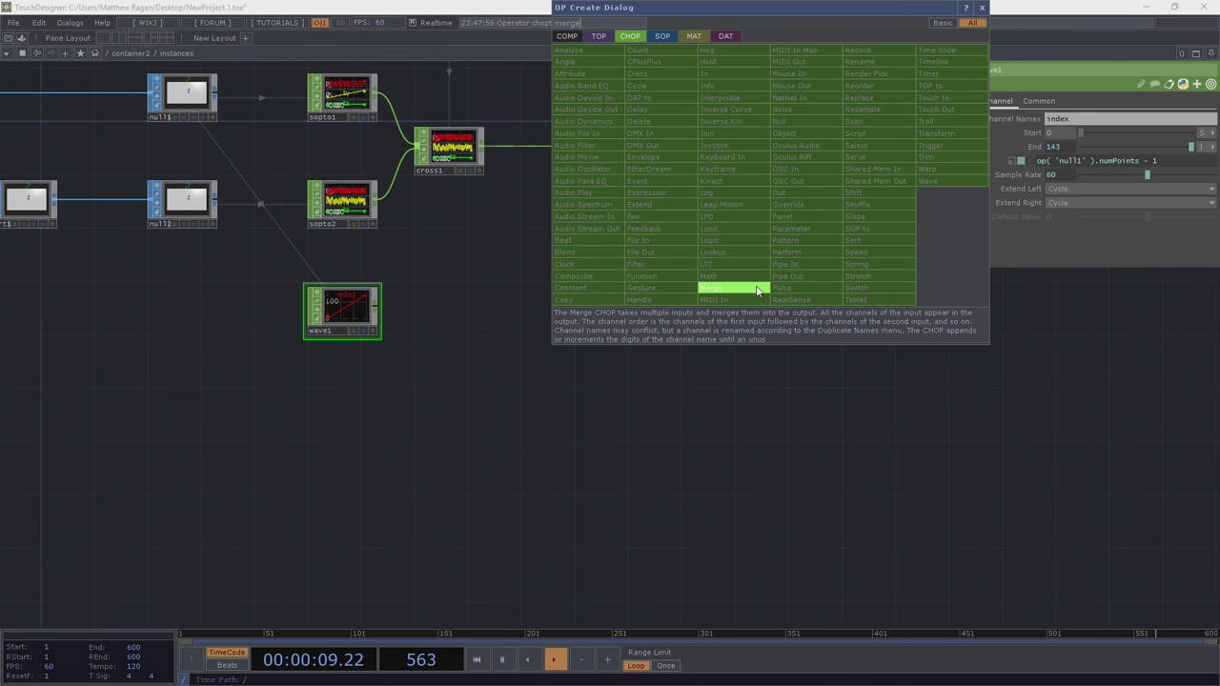
key(Return)
scroll(592, 143, up, 5)
click(577, 148)
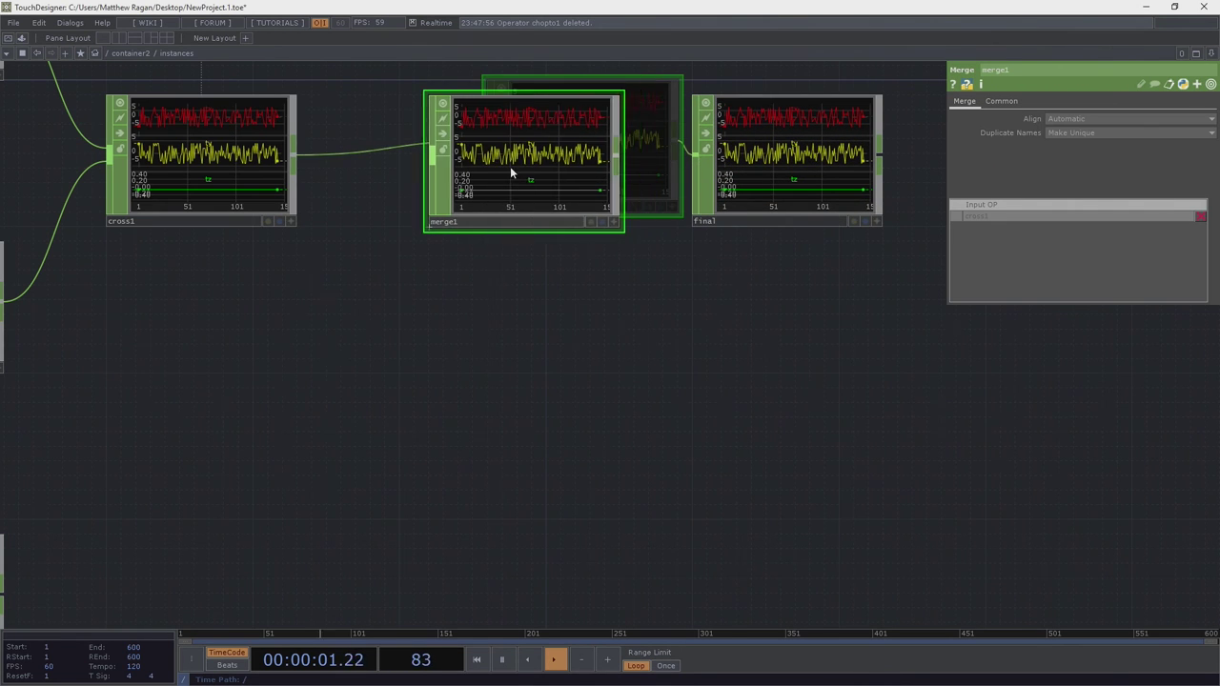
scroll(353, 247, down, 4)
click(431, 169)
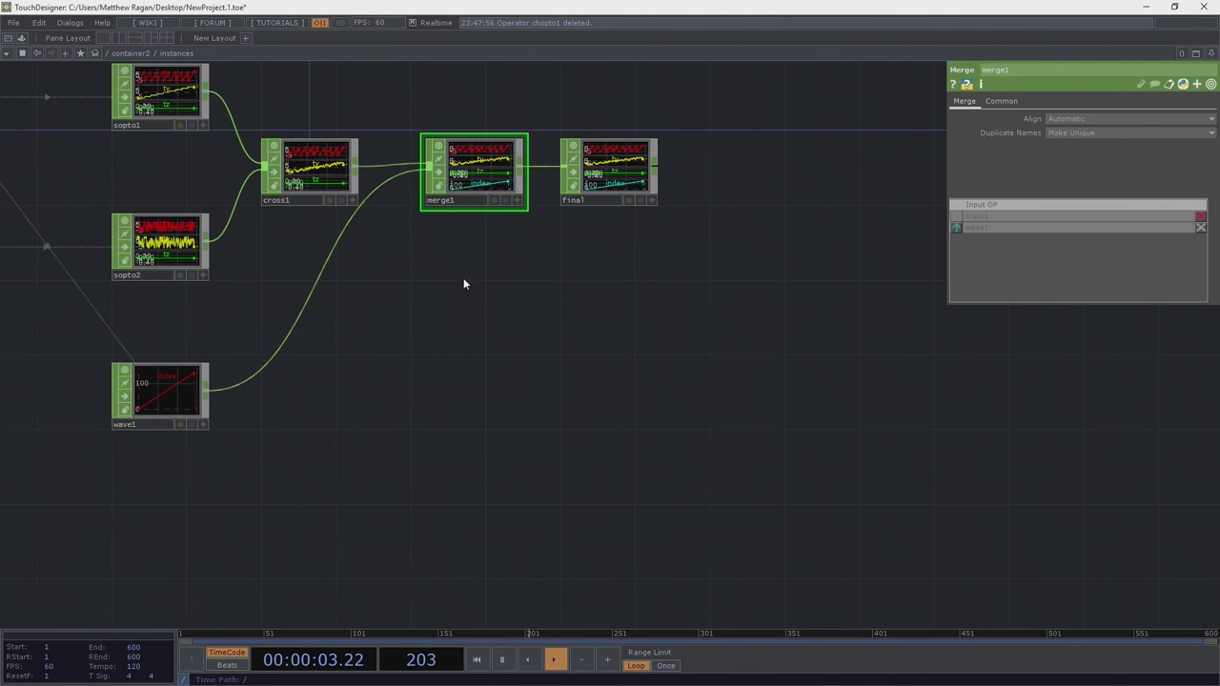
Return to container2 and set geo1's instance Texture Index to the index channel
scroll(463, 278, up, 5)
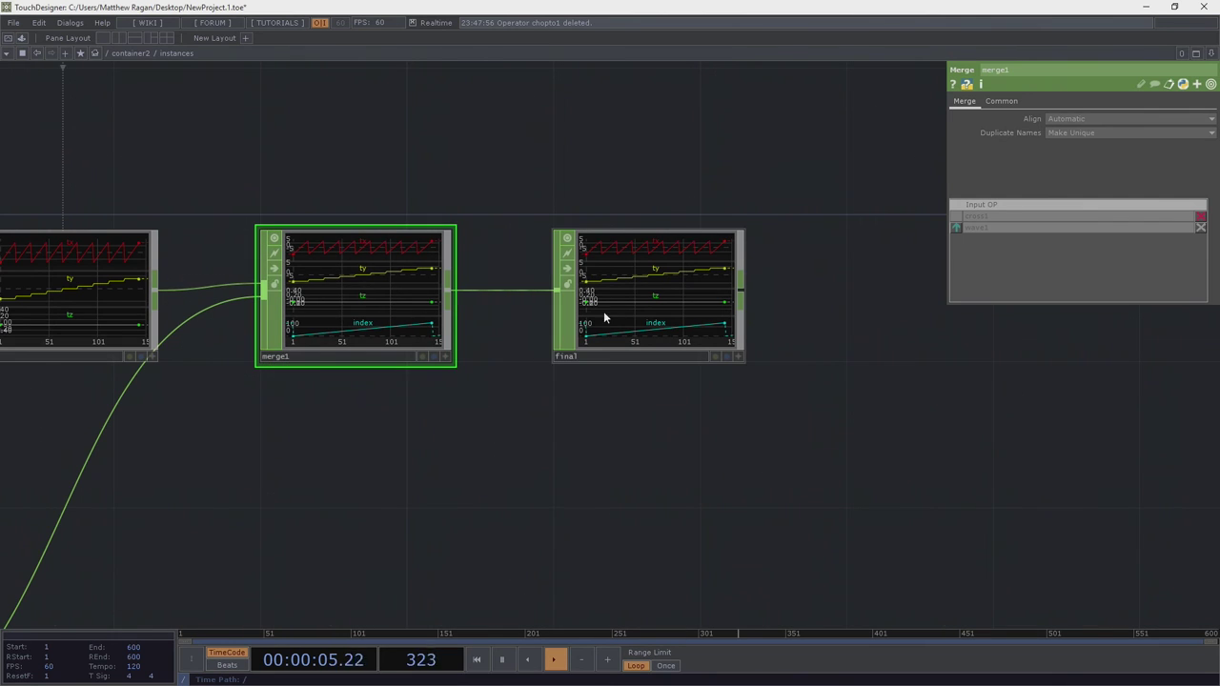
scroll(658, 390, down, 8)
drag(735, 445, 287, 265)
scroll(287, 266, down, 4)
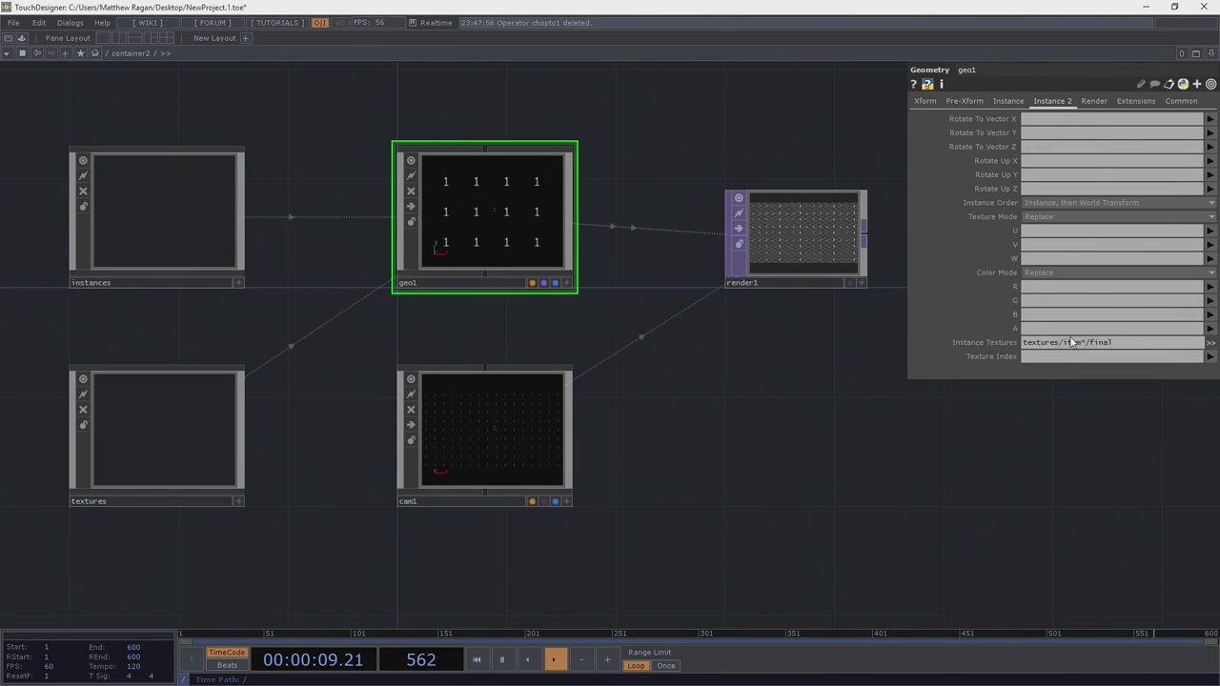
click(1052, 360)
text(ind)
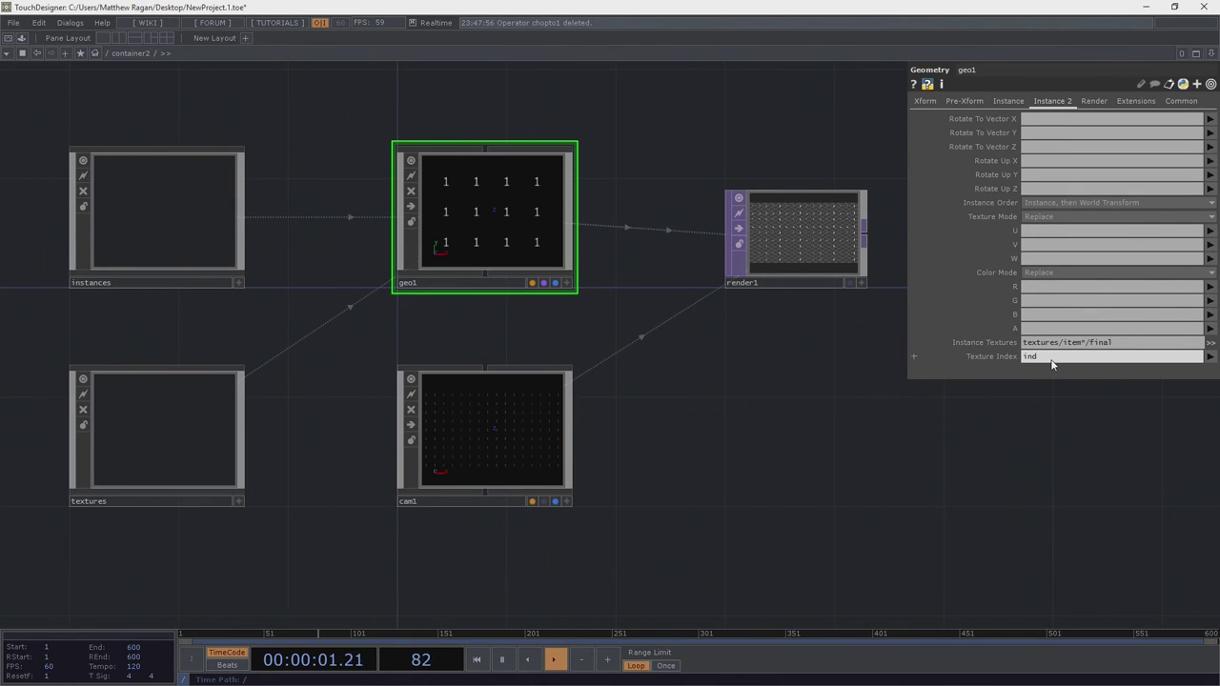
text(ex)
key(Return)
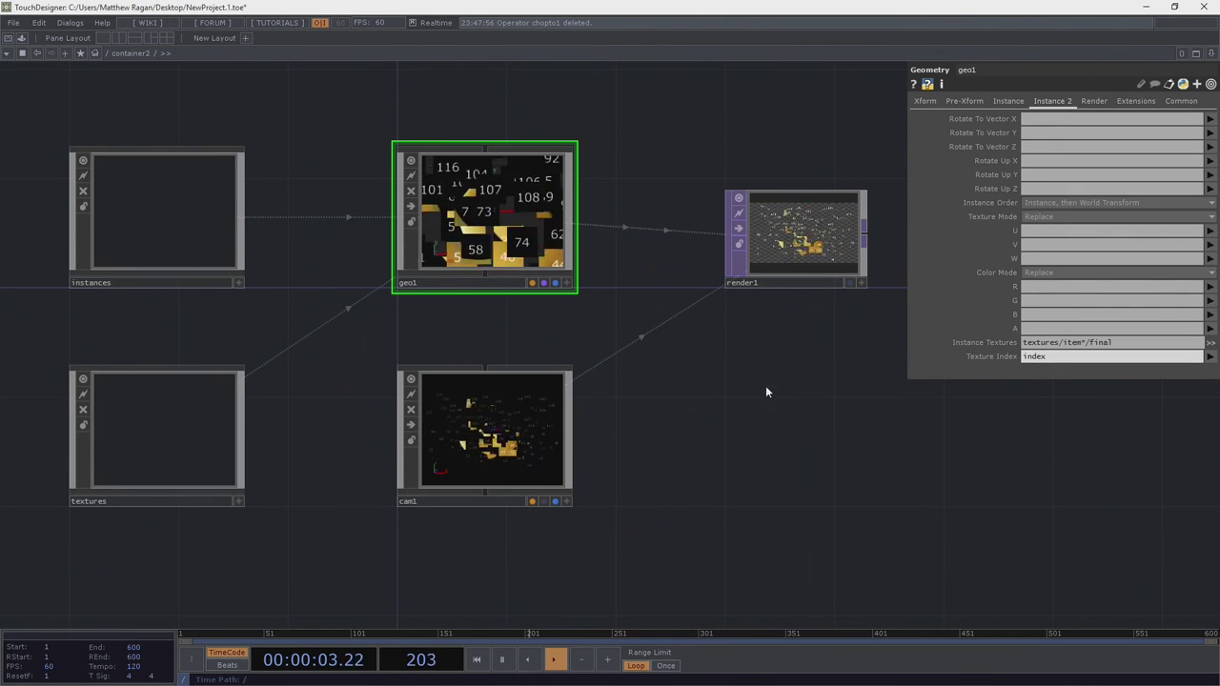
Open render1's output in a separate viewer window, shrink it and move it clear of the network's operators
drag(766, 387, 644, 416)
scroll(667, 267, up, 3)
scroll(699, 288, up, 5)
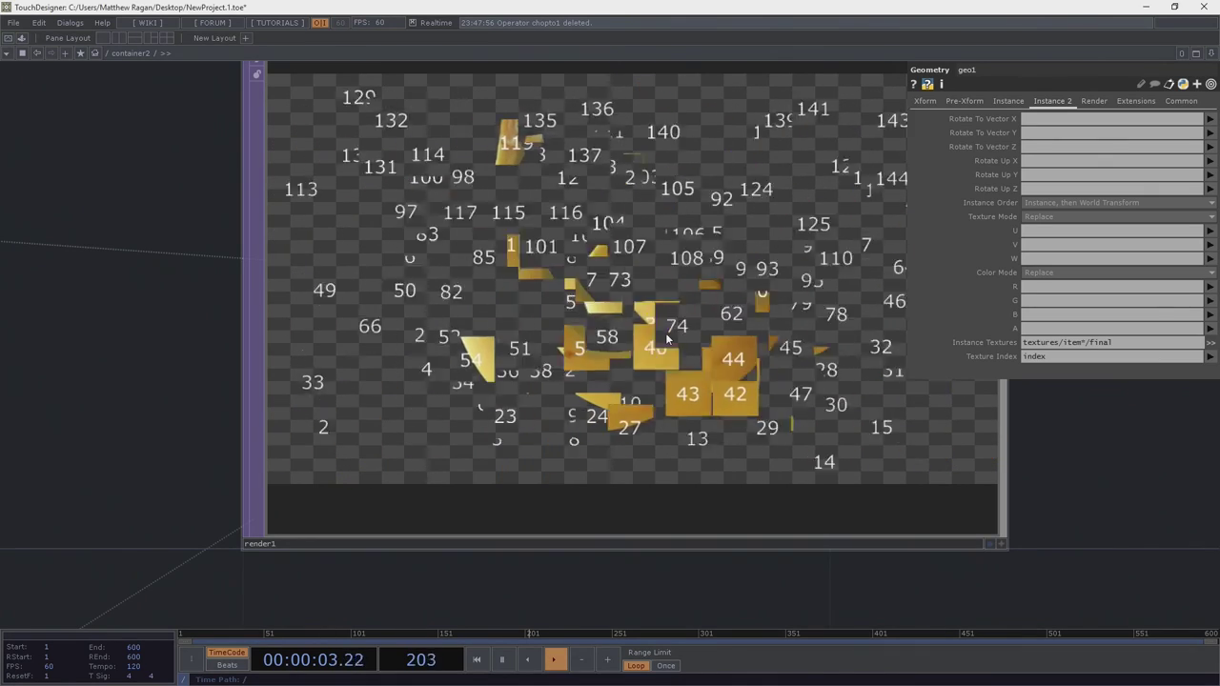
scroll(665, 333, down, 4)
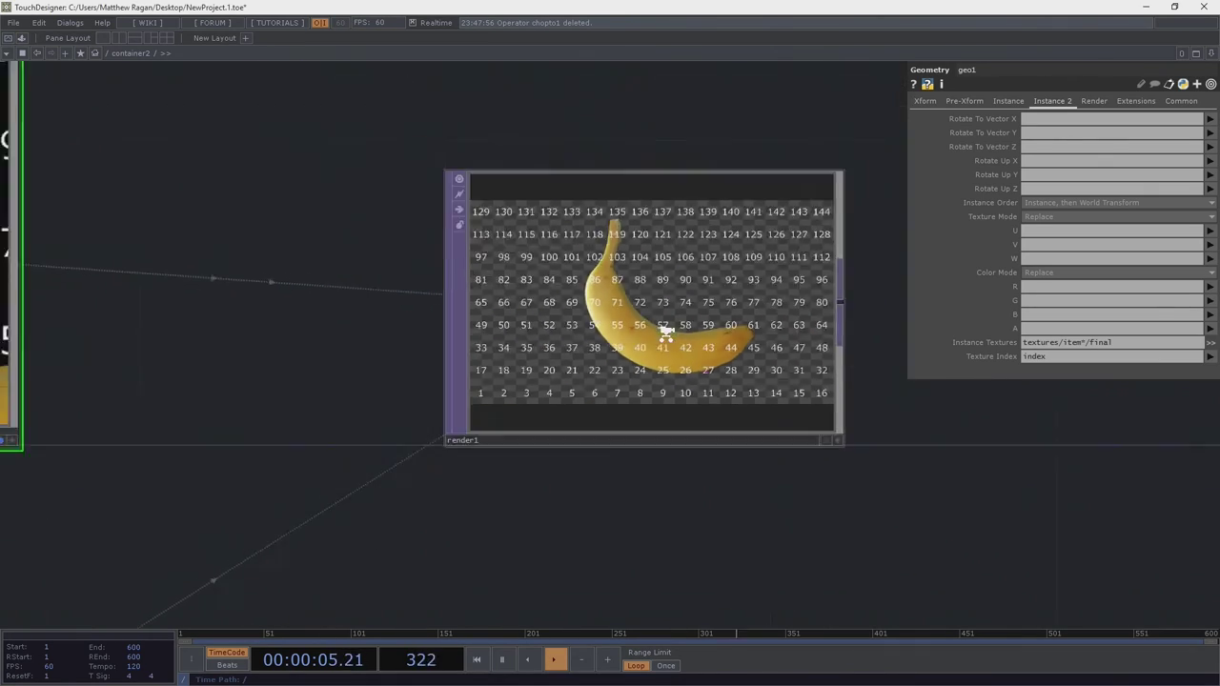
drag(419, 416, 637, 244)
scroll(616, 321, down, 3)
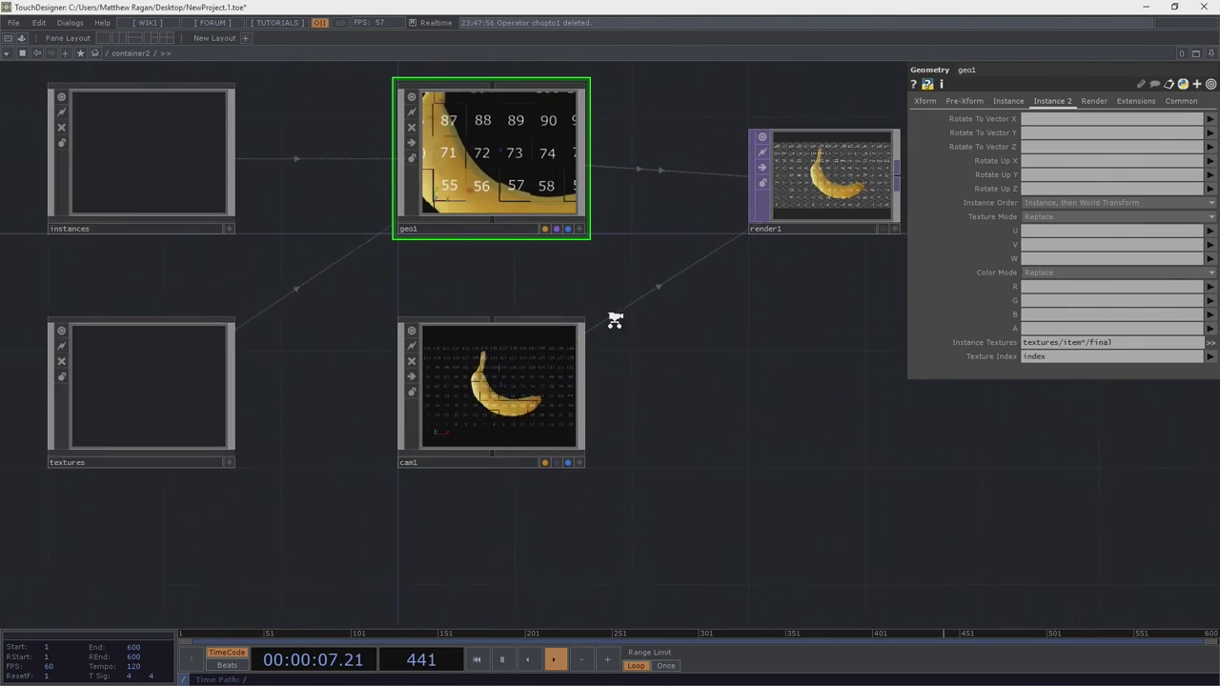
right_click(844, 184)
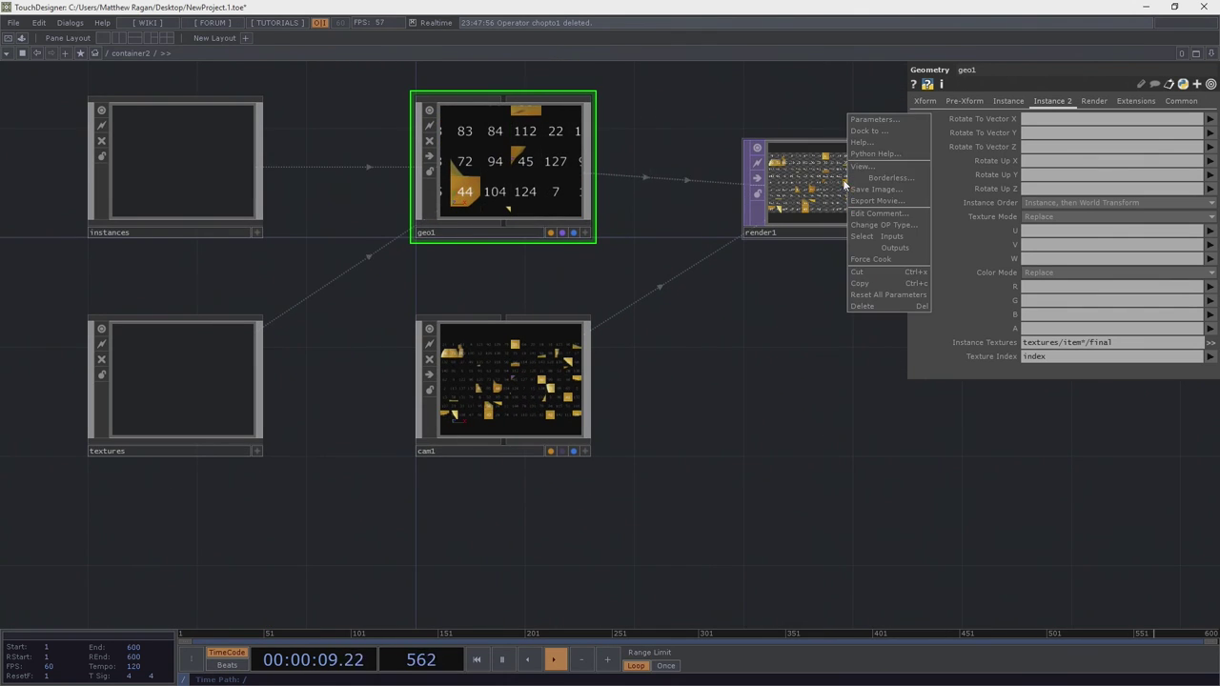
click(860, 167)
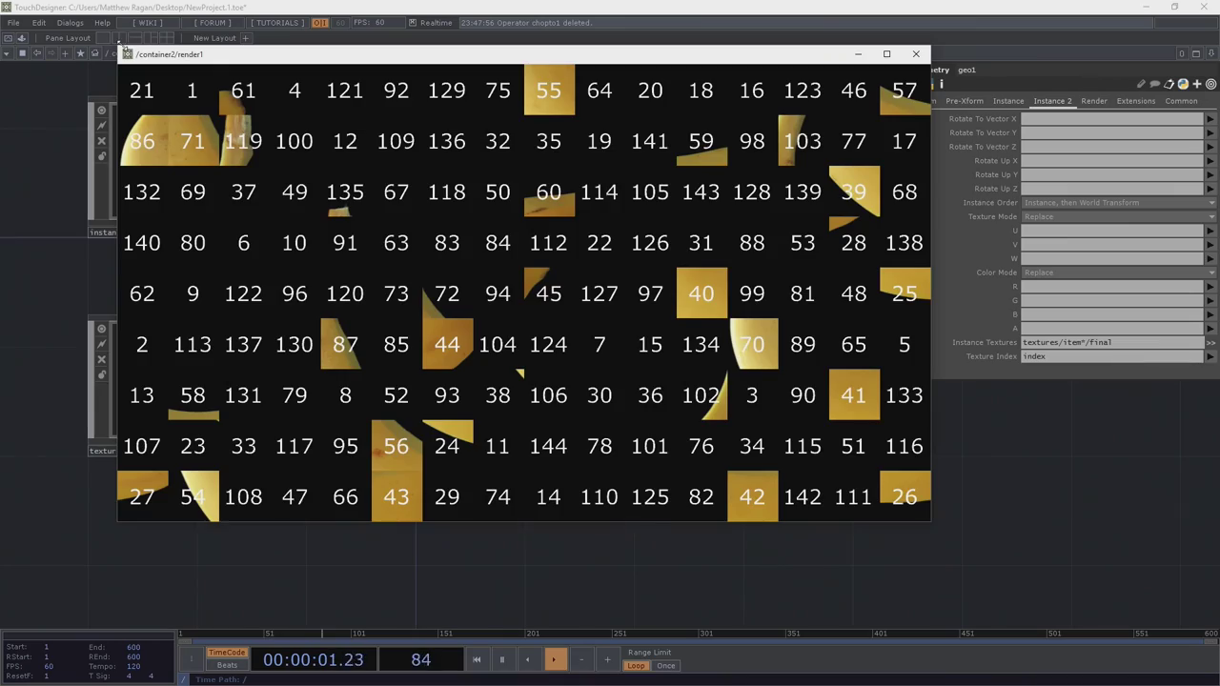
drag(122, 46, 417, 215)
drag(569, 224, 837, 346)
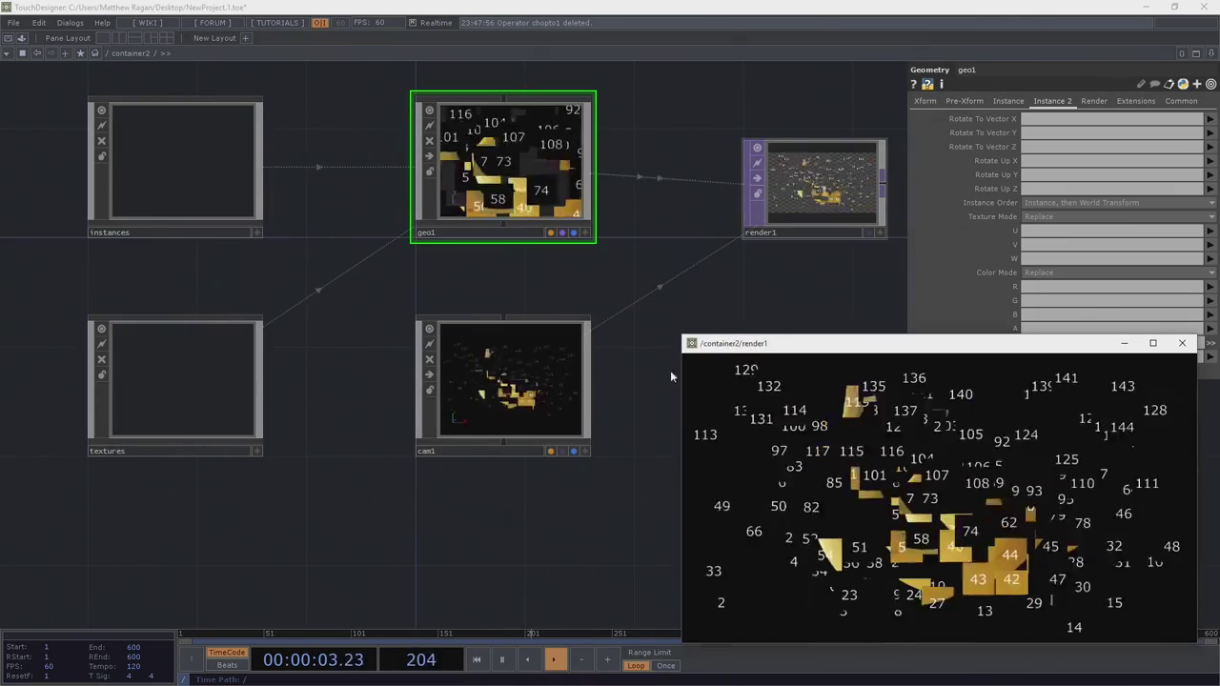
Inside textures, replace moviefilein1's source image with OilDrums.jpg and check the result through fit1 and img
key(i)
drag(341, 370, 207, 347)
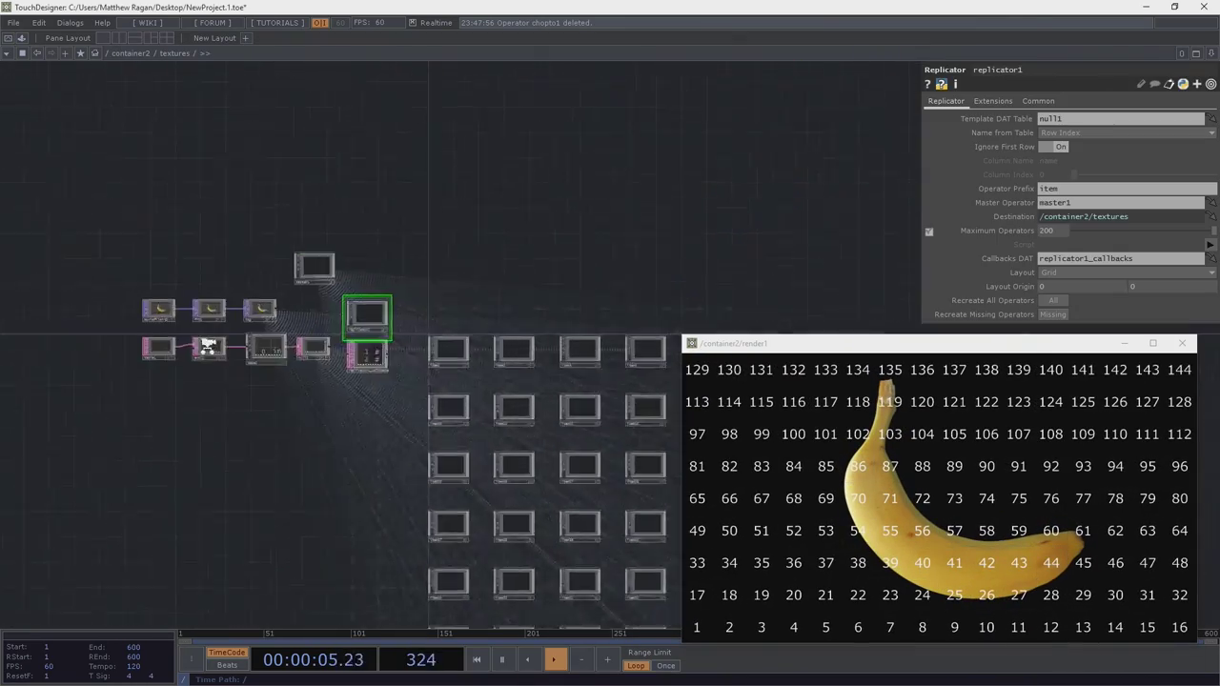
scroll(219, 336, up, 3)
click(107, 286)
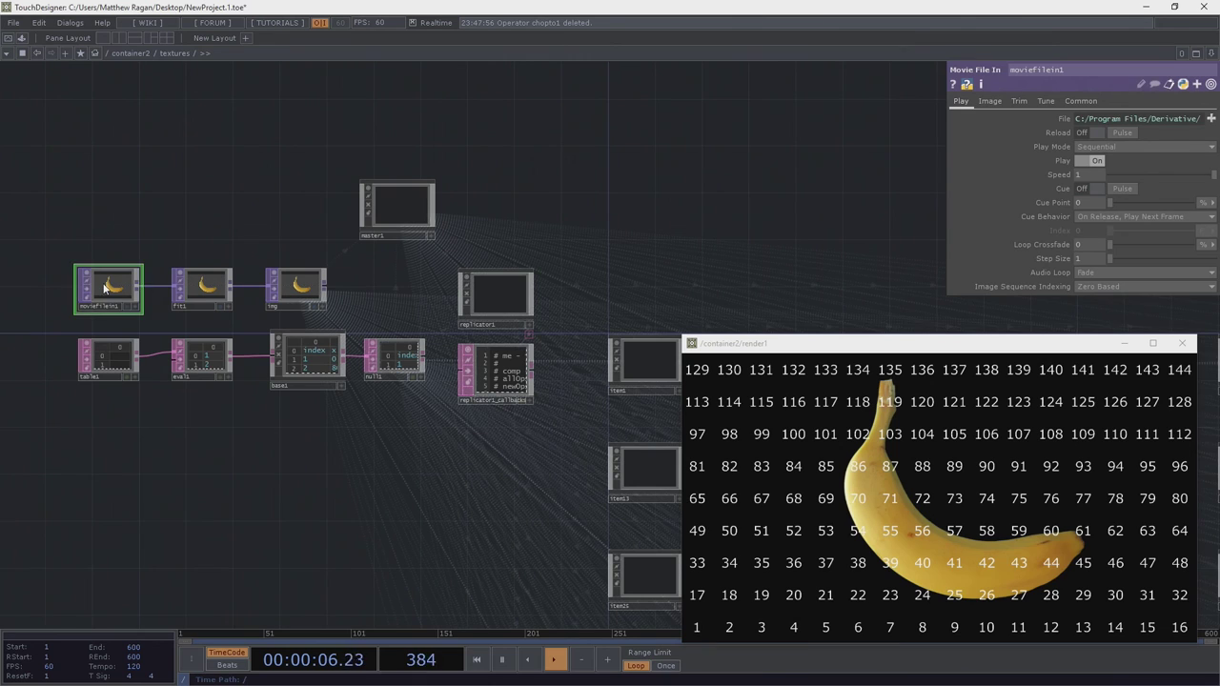
click(1208, 118)
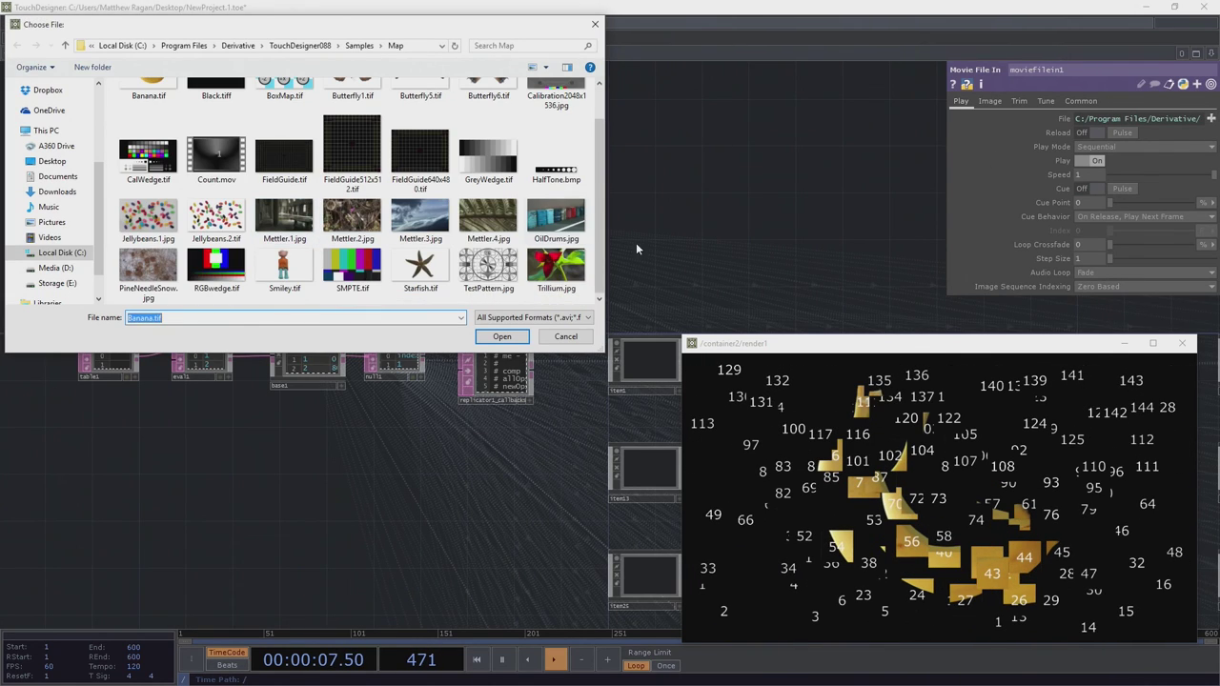
click(558, 219)
click(501, 336)
scroll(201, 291, up, 5)
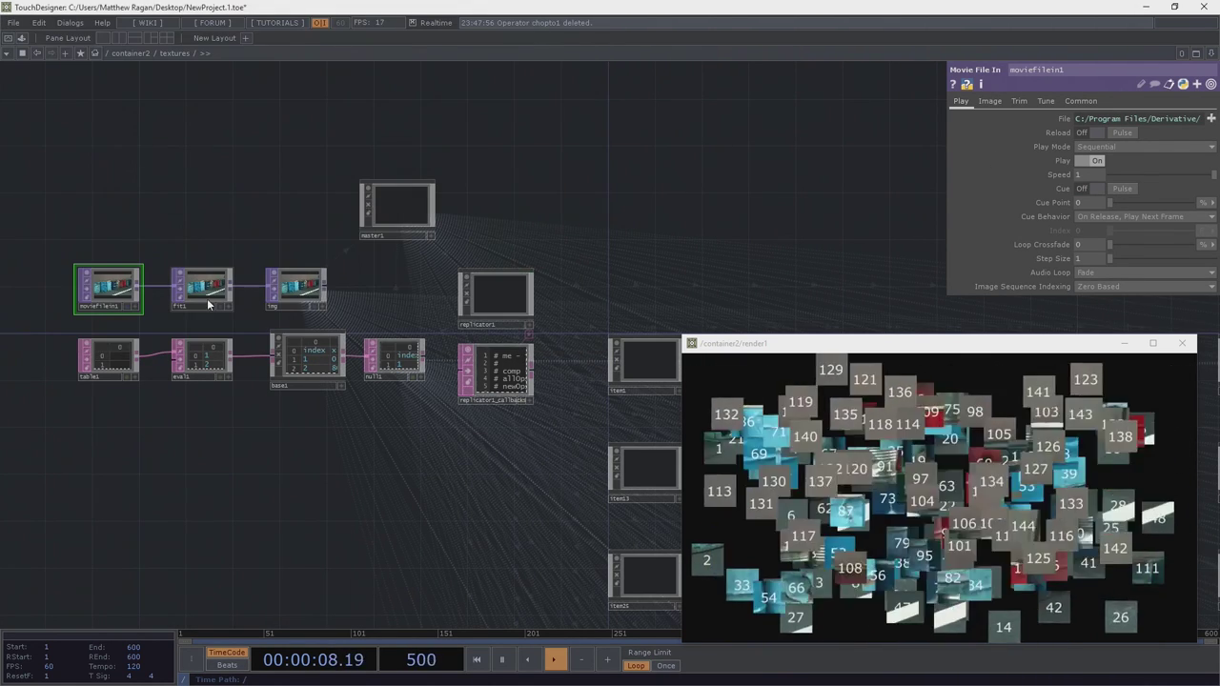
scroll(201, 291, up, 3)
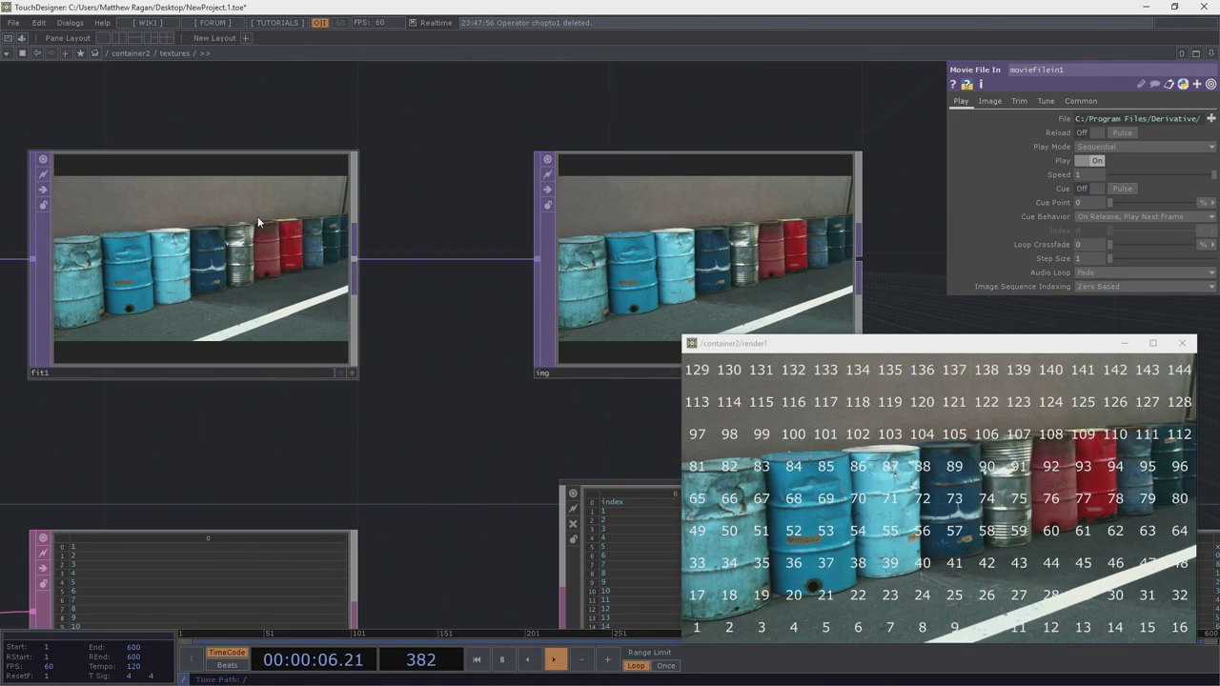
scroll(258, 216, down, 5)
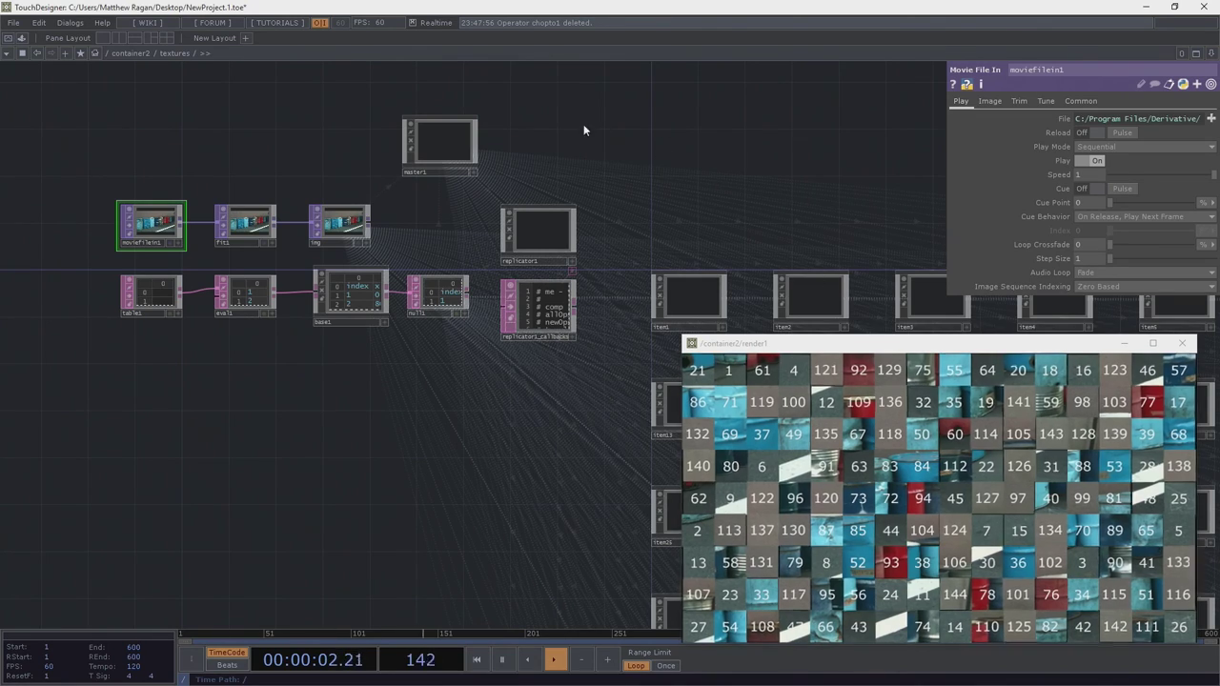
Inside master1, bypass text1 to preview the tiles without numbers, restore it, and briefly pause and resume the timeline
double_click(440, 143)
key(h)
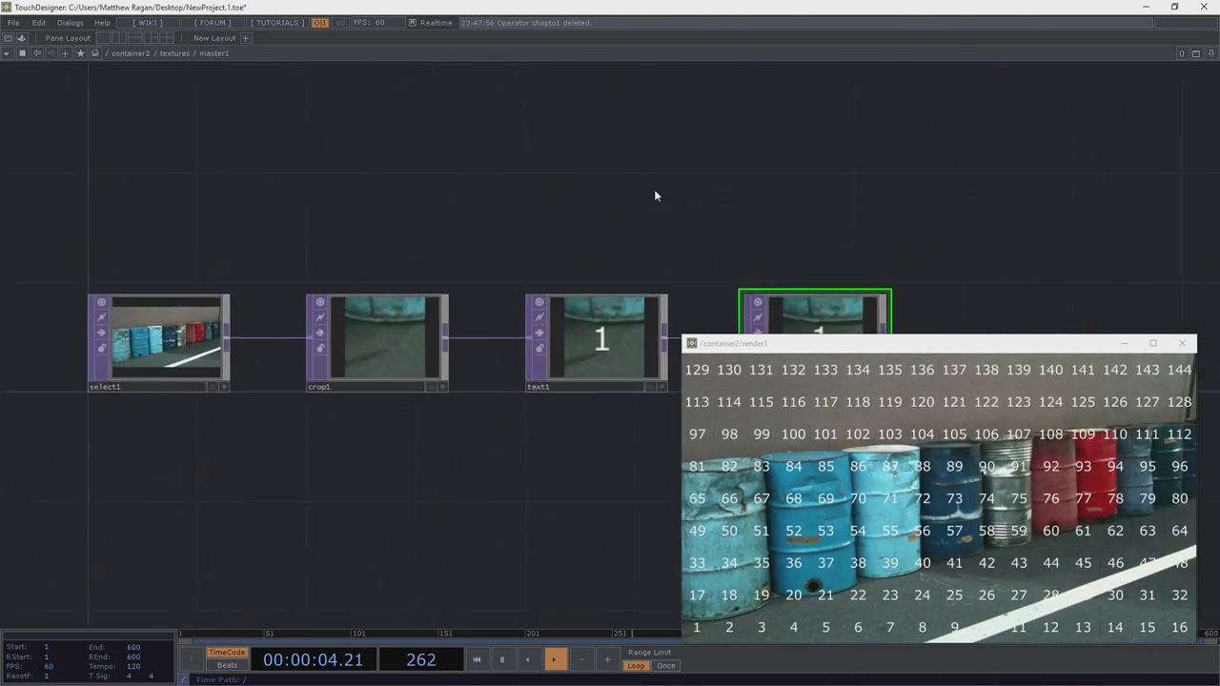
click(610, 339)
key(p)
click(526, 335)
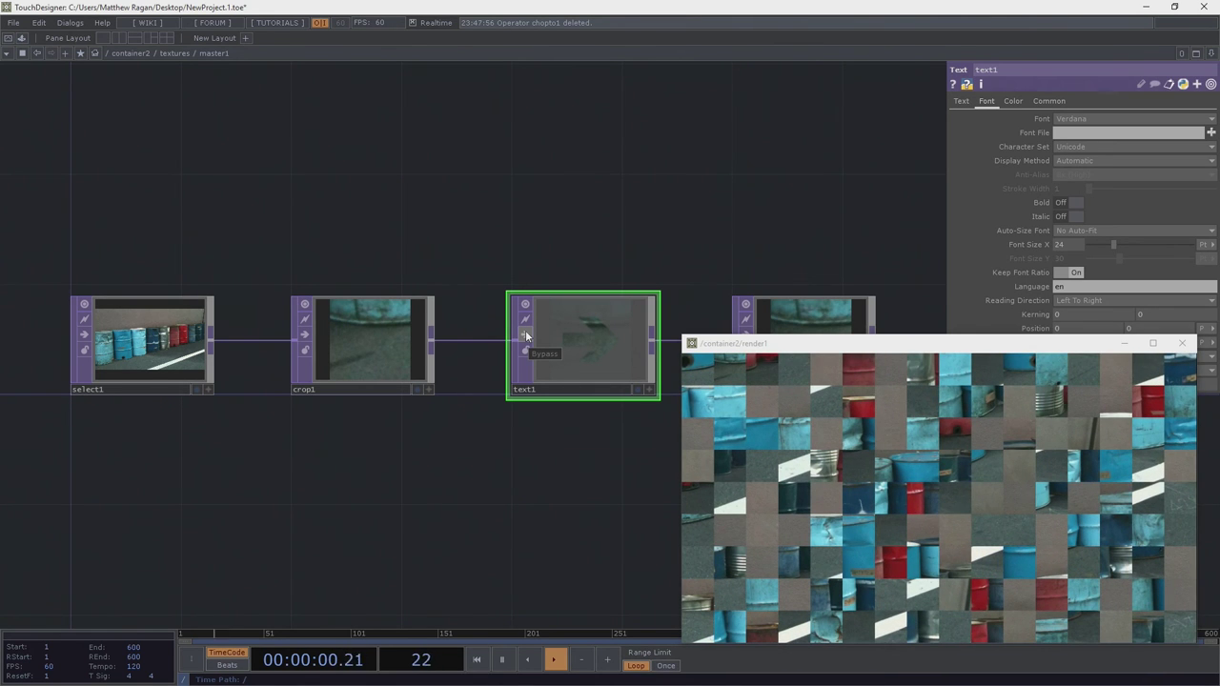
click(525, 335)
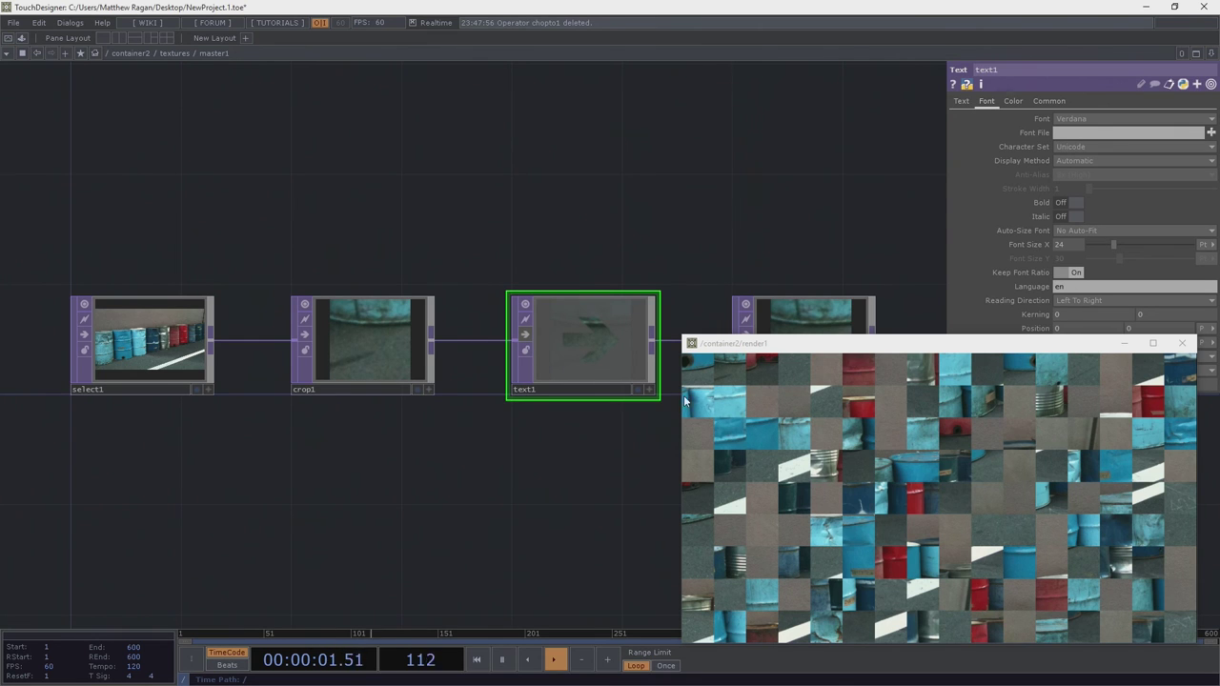
click(527, 338)
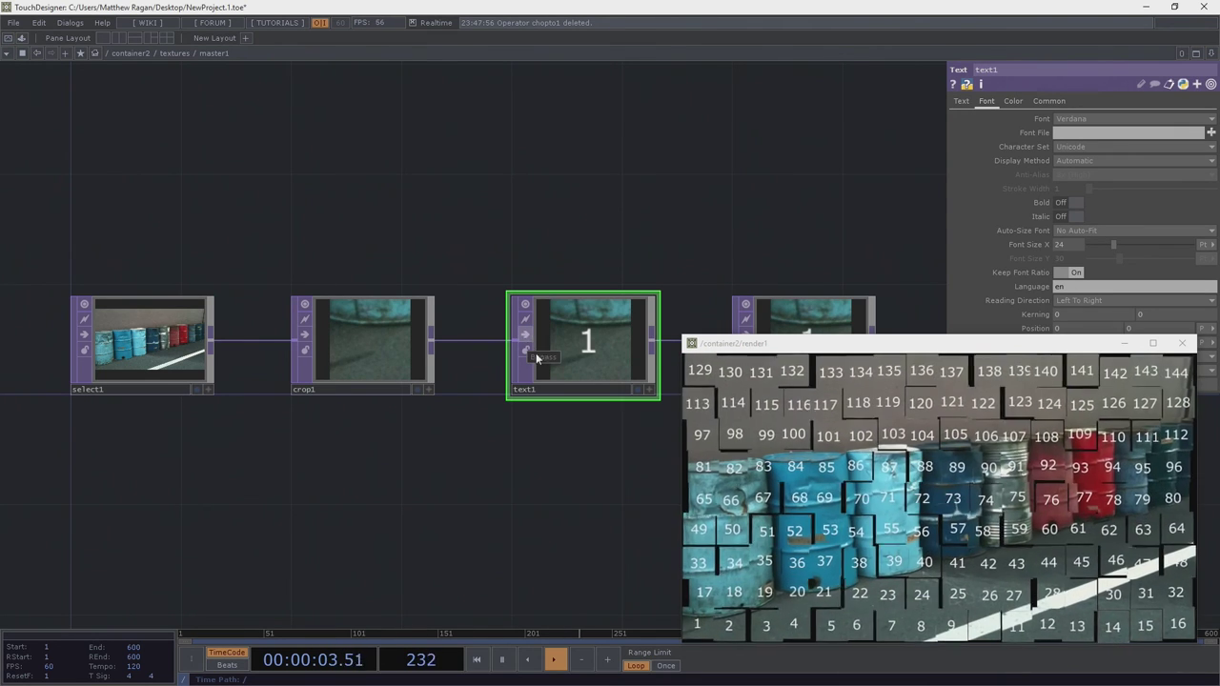
click(503, 660)
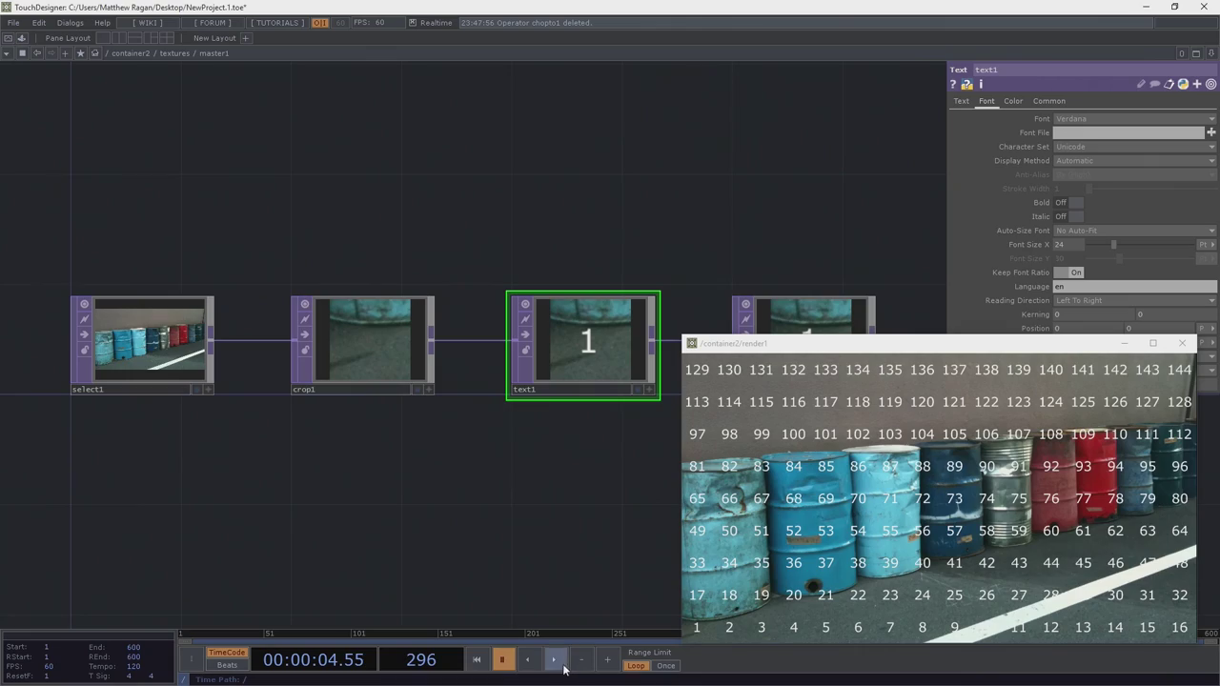
click(562, 664)
Go back to the instances network and examine its operator chains and the Seed parameter of sort1
key(u)
scroll(560, 345, down, 12)
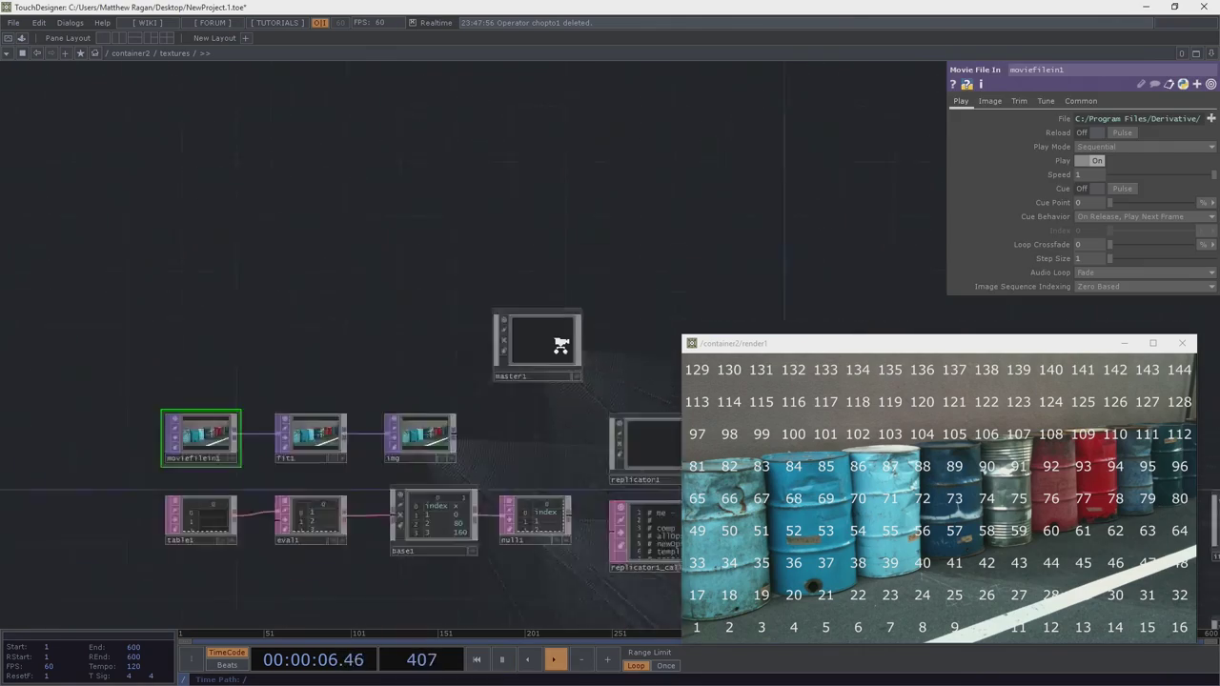
drag(768, 212, 566, 300)
scroll(565, 304, down, 3)
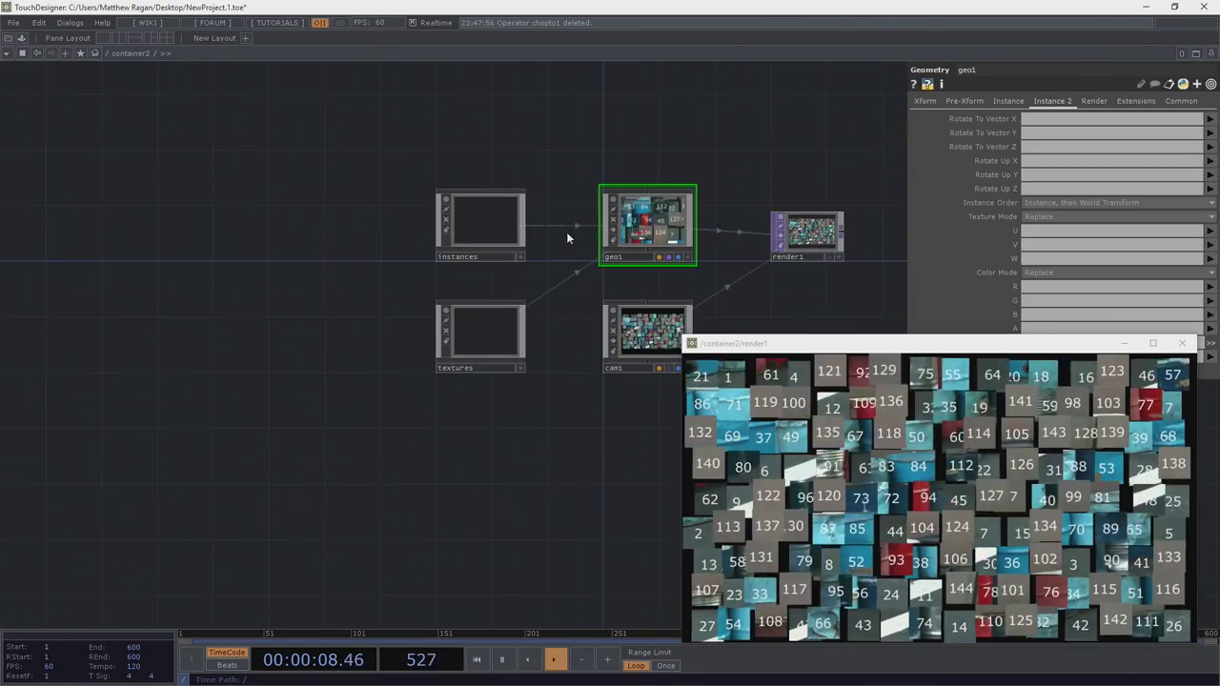
scroll(495, 223, up, 6)
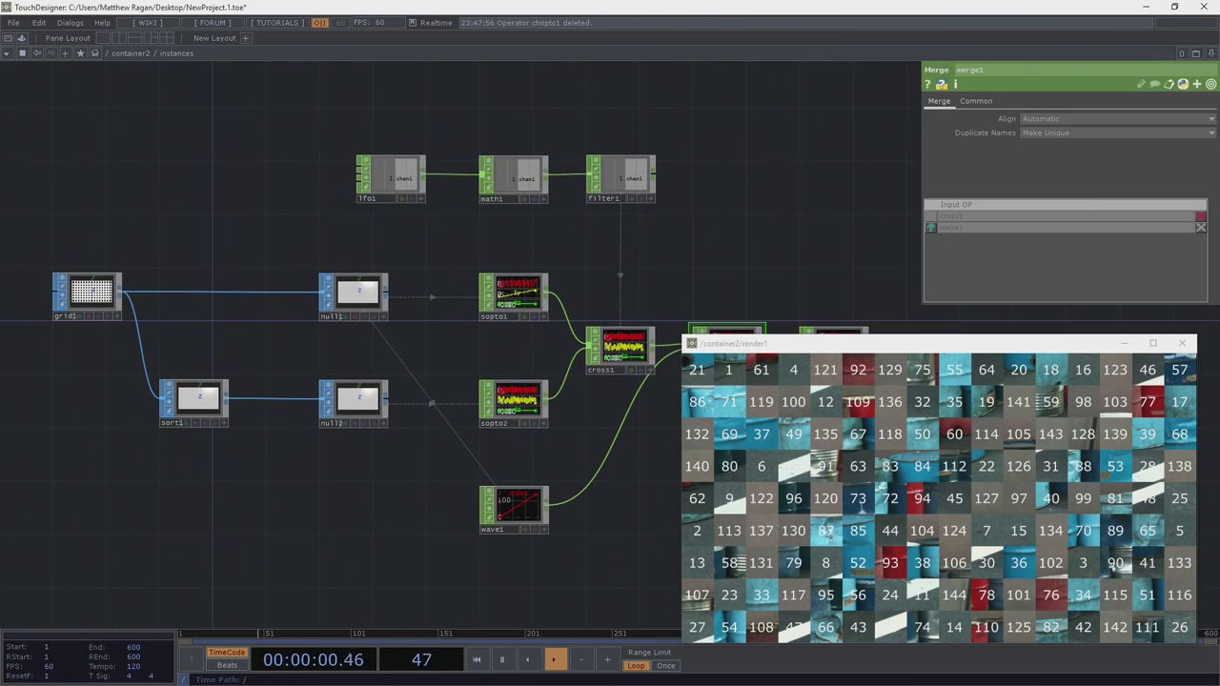
scroll(629, 219, up, 4)
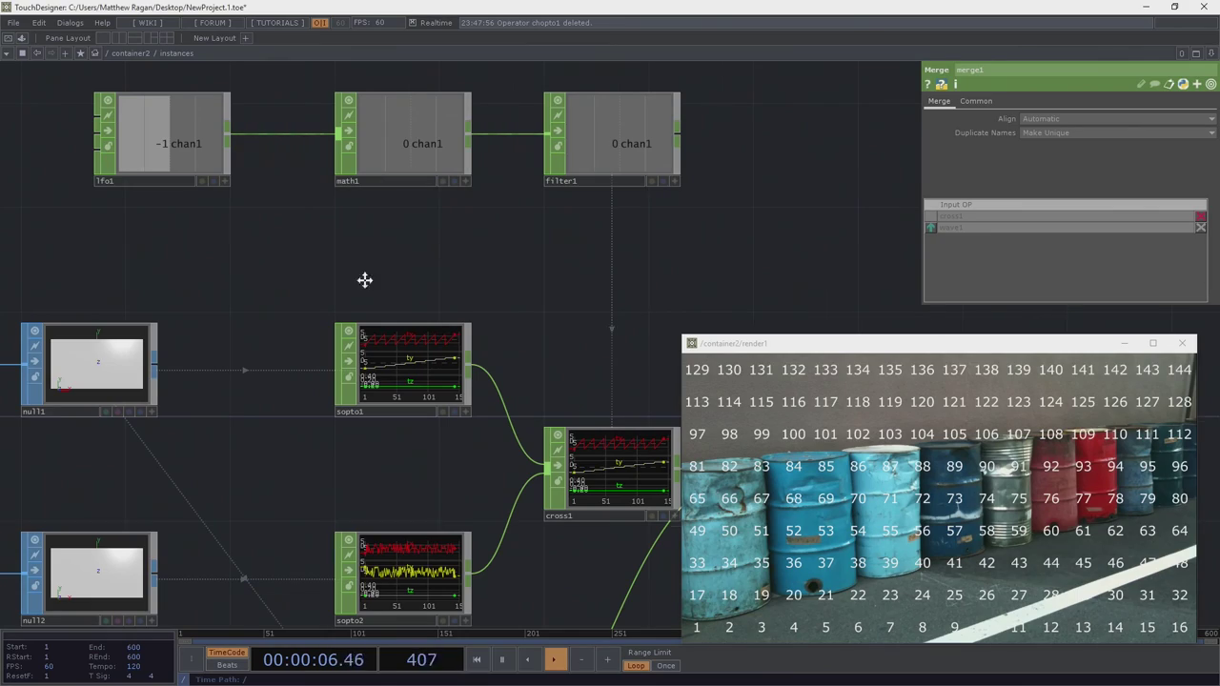
drag(365, 280, 817, 259)
scroll(676, 253, down, 2)
drag(452, 531, 278, 501)
click(234, 413)
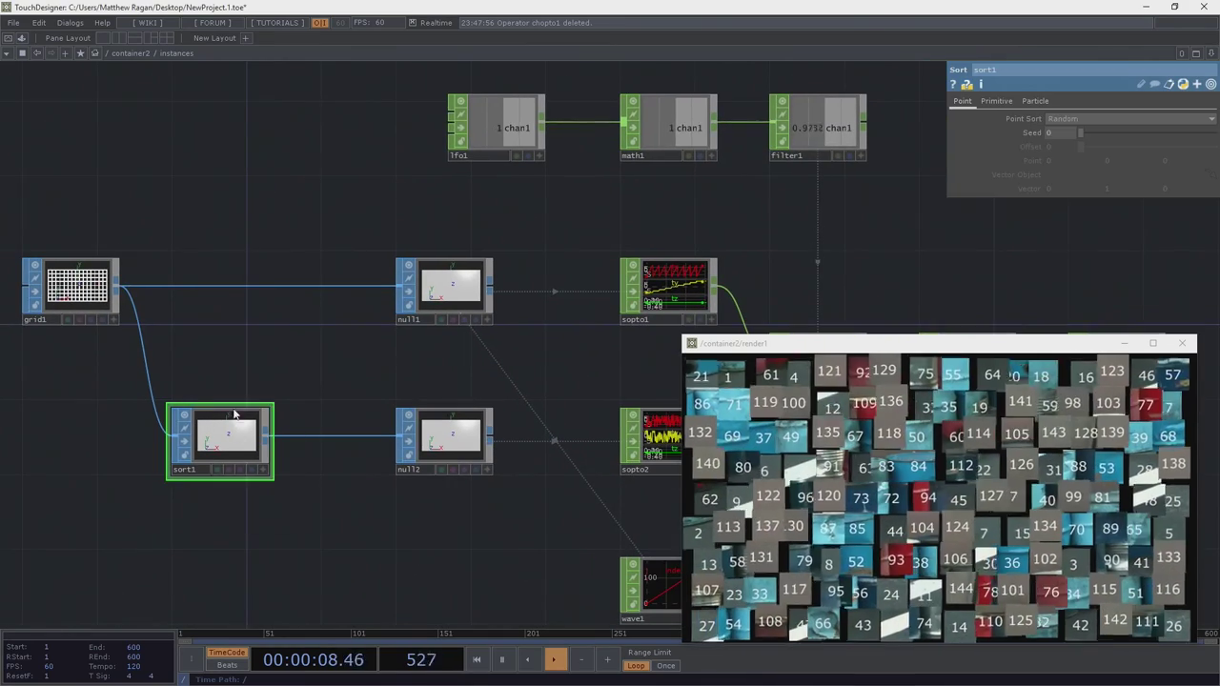
drag(1078, 134, 967, 147)
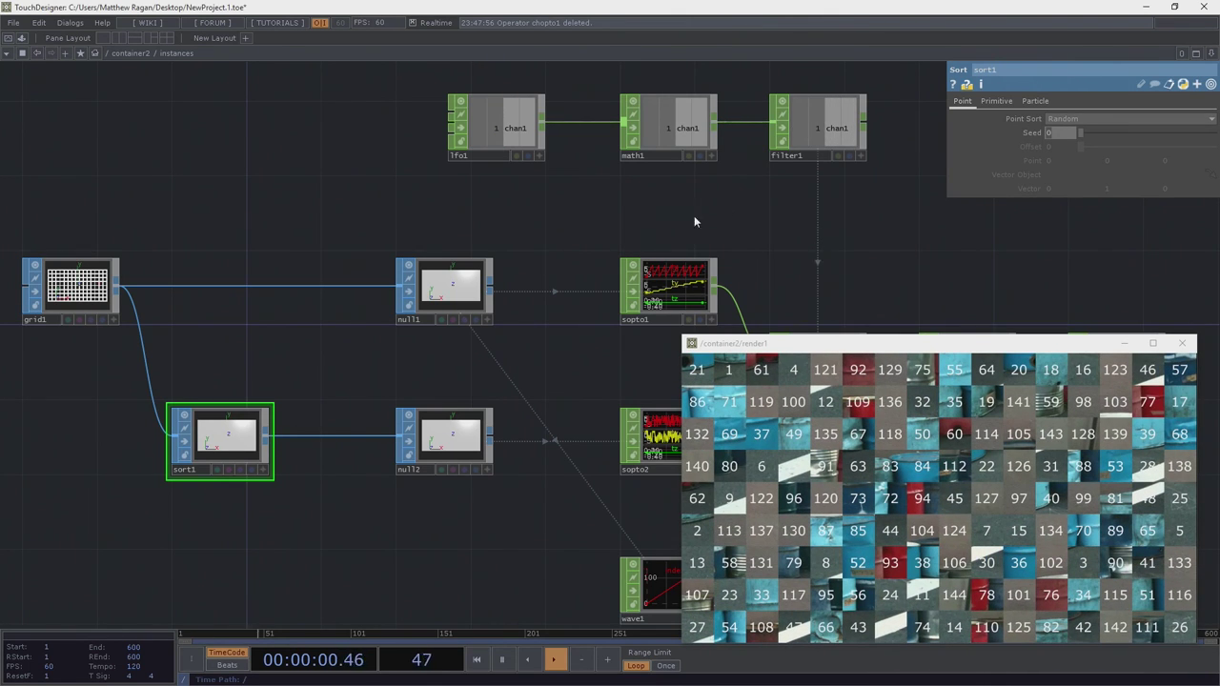
Add a CHOP Execute DAT from filter1's output and place it beside filter1
scroll(717, 195, up, 2)
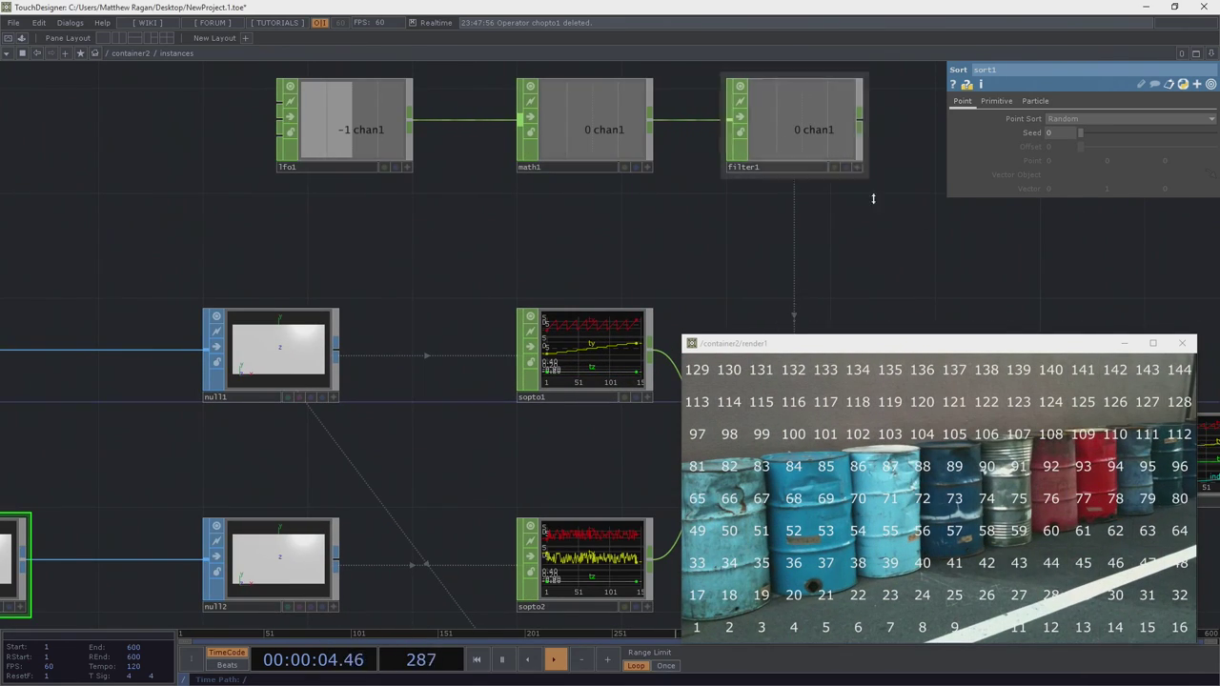
drag(873, 198, 761, 218)
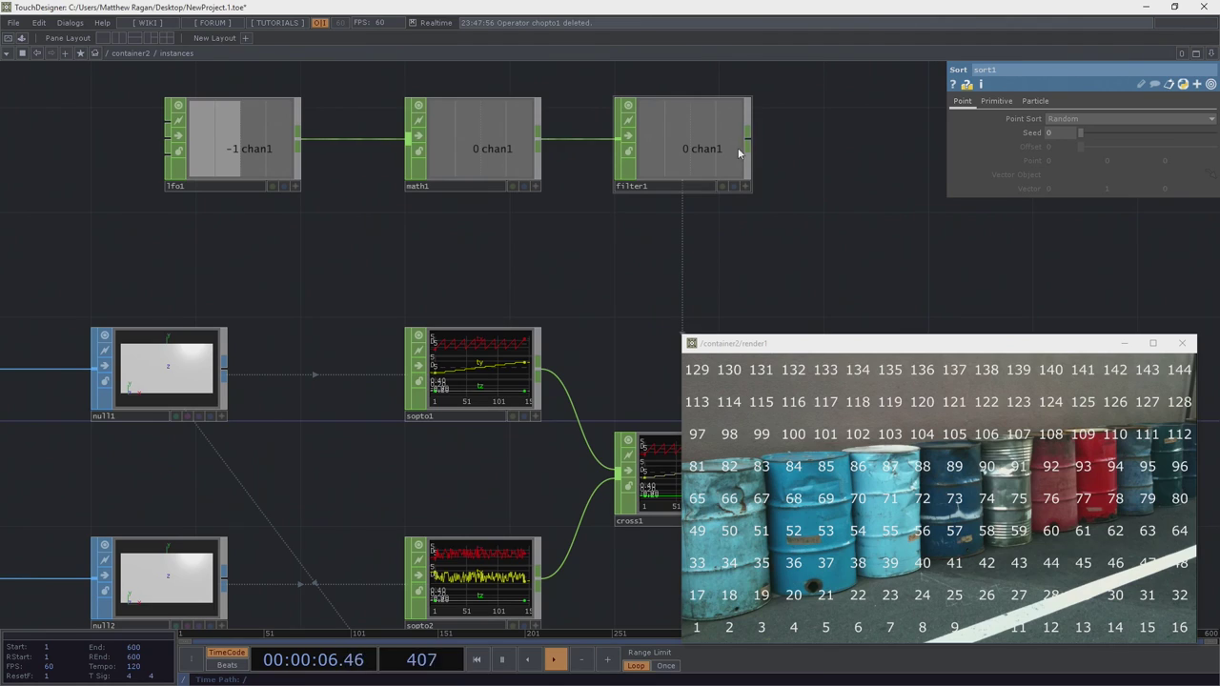
right_click(749, 142)
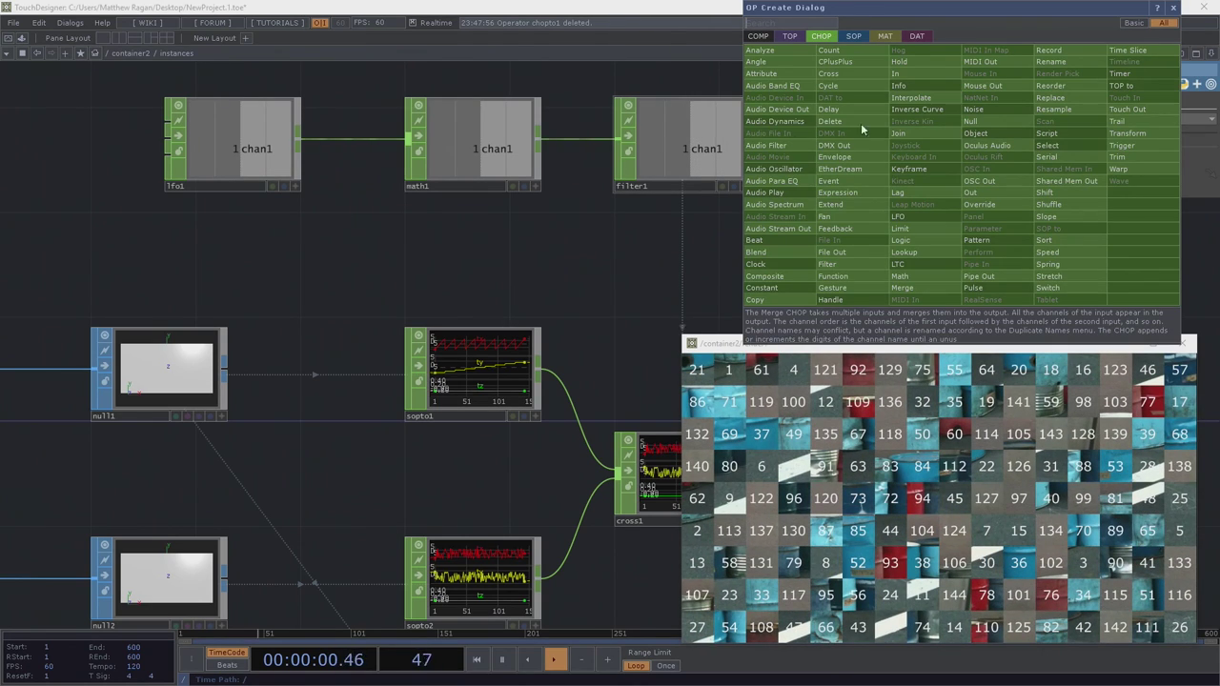
click(917, 36)
click(803, 51)
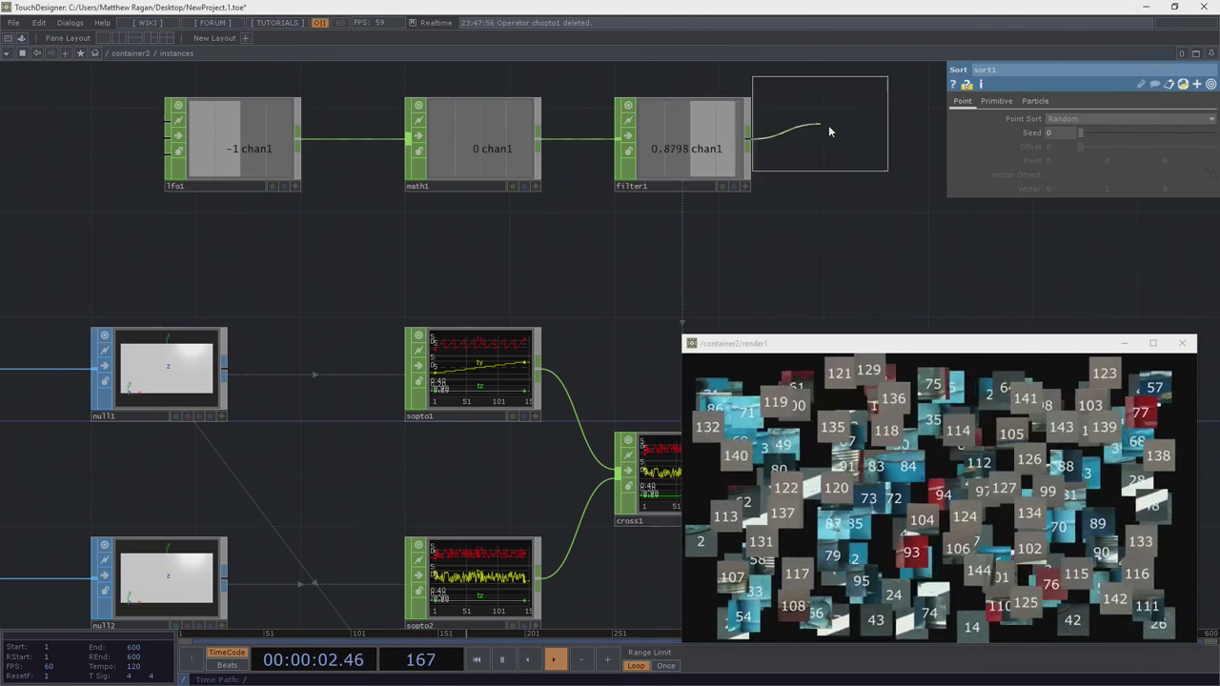
click(828, 124)
Turn on the On to Off callback of chopexec1 and open the Textport
scroll(700, 204, up, 3)
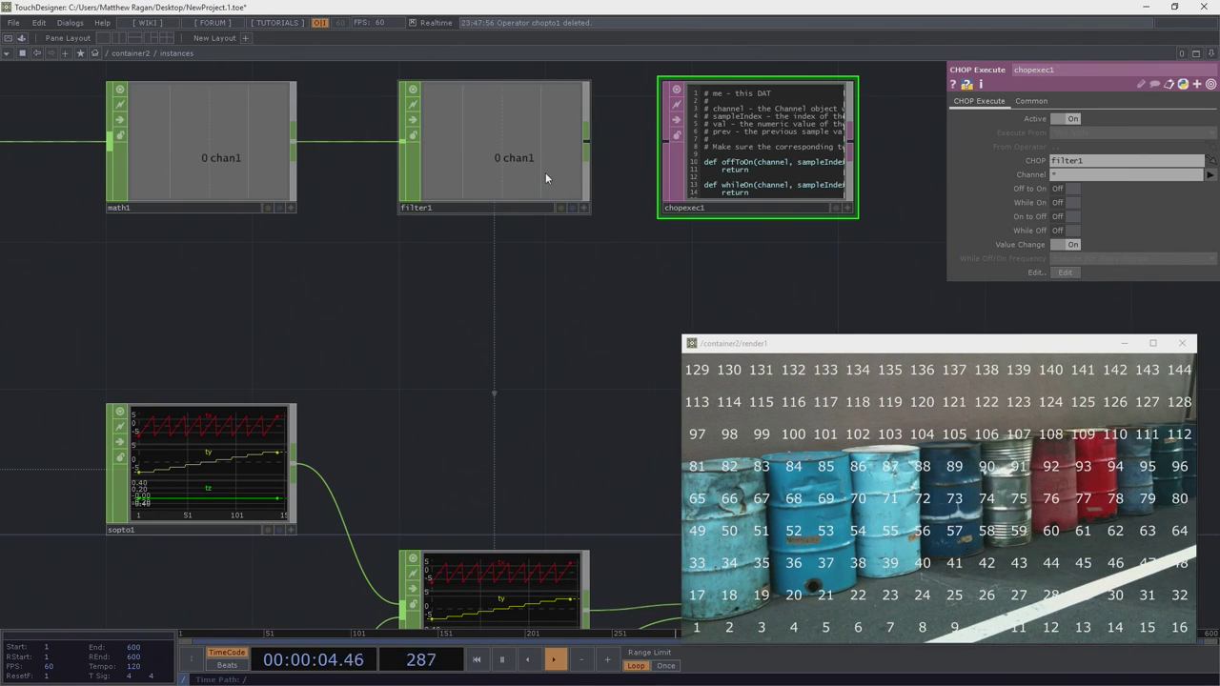
click(1058, 217)
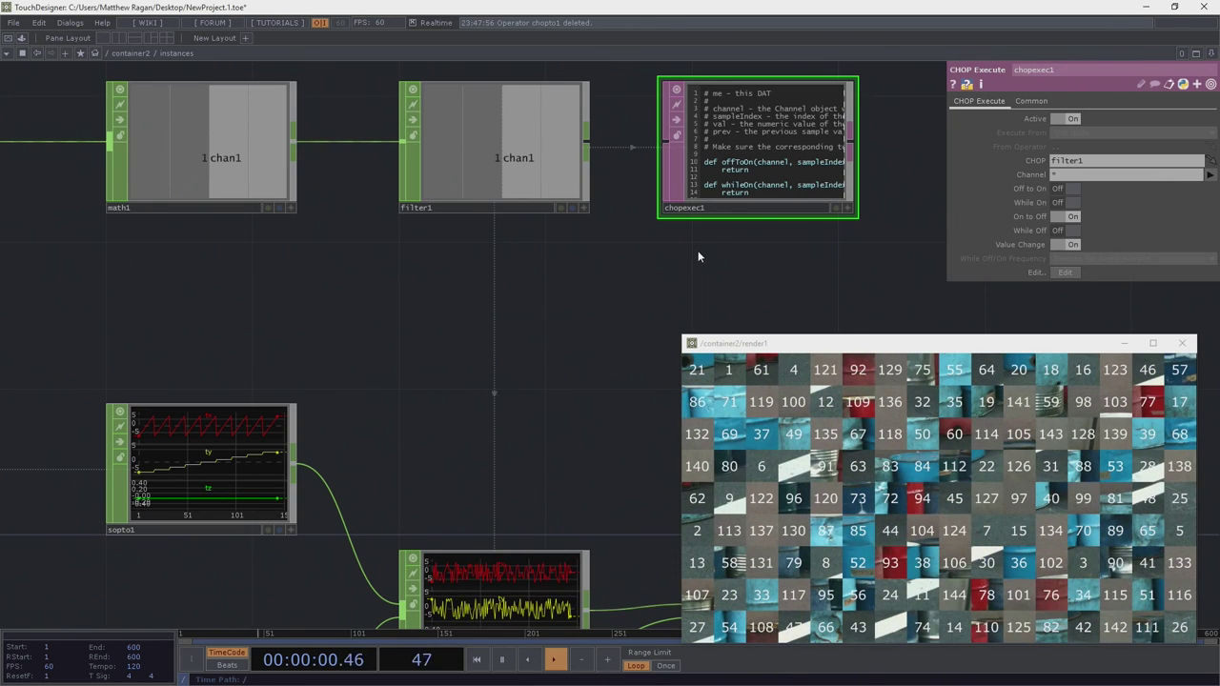
key(alt+t)
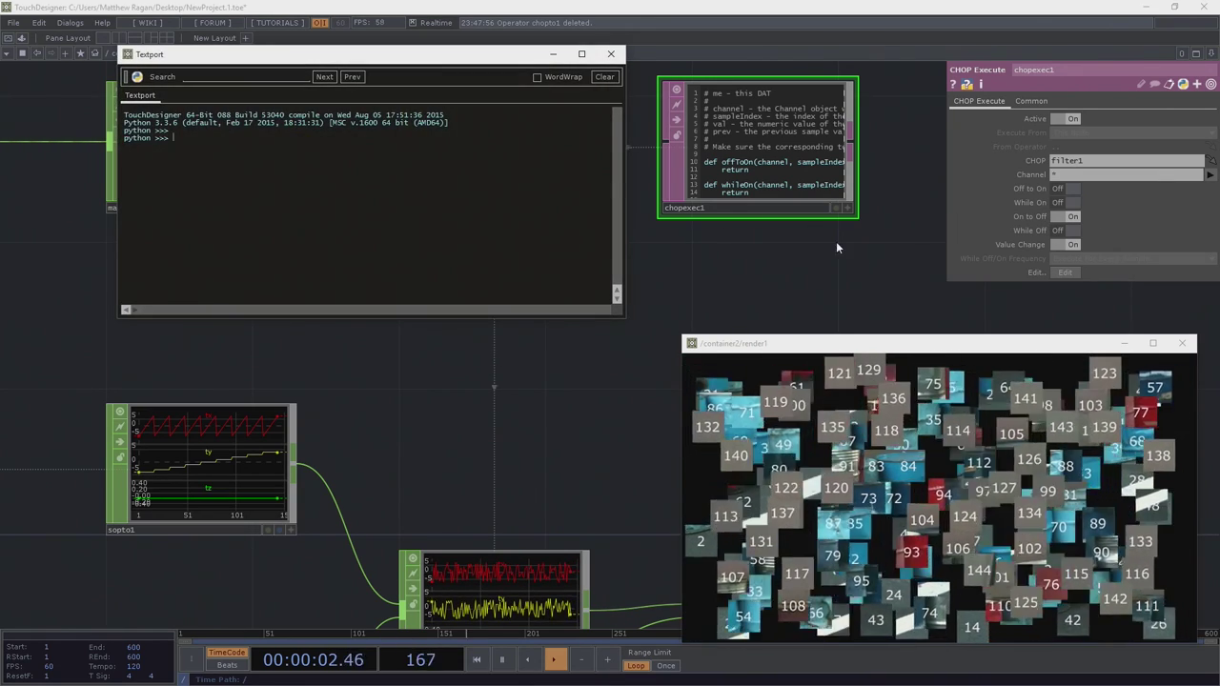
scroll(777, 160, up, 3)
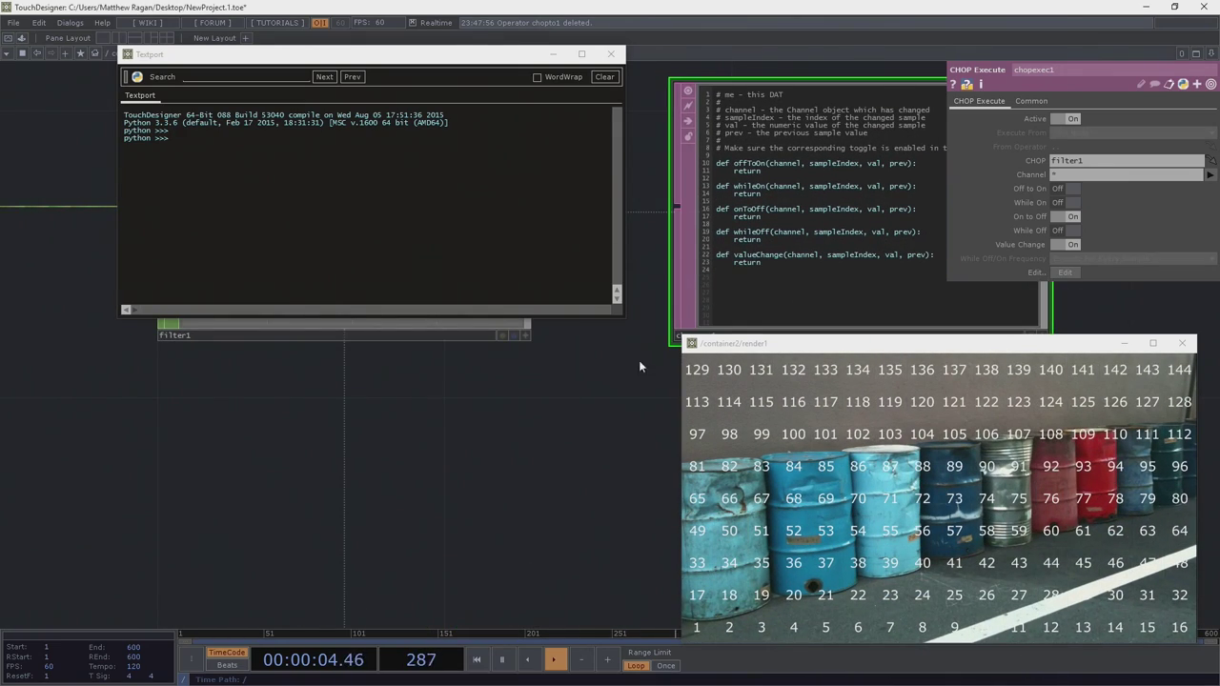
Add print( 'hey there, I am off' ) to the onToOff callback of chopexec1 as a trigger test
key(a)
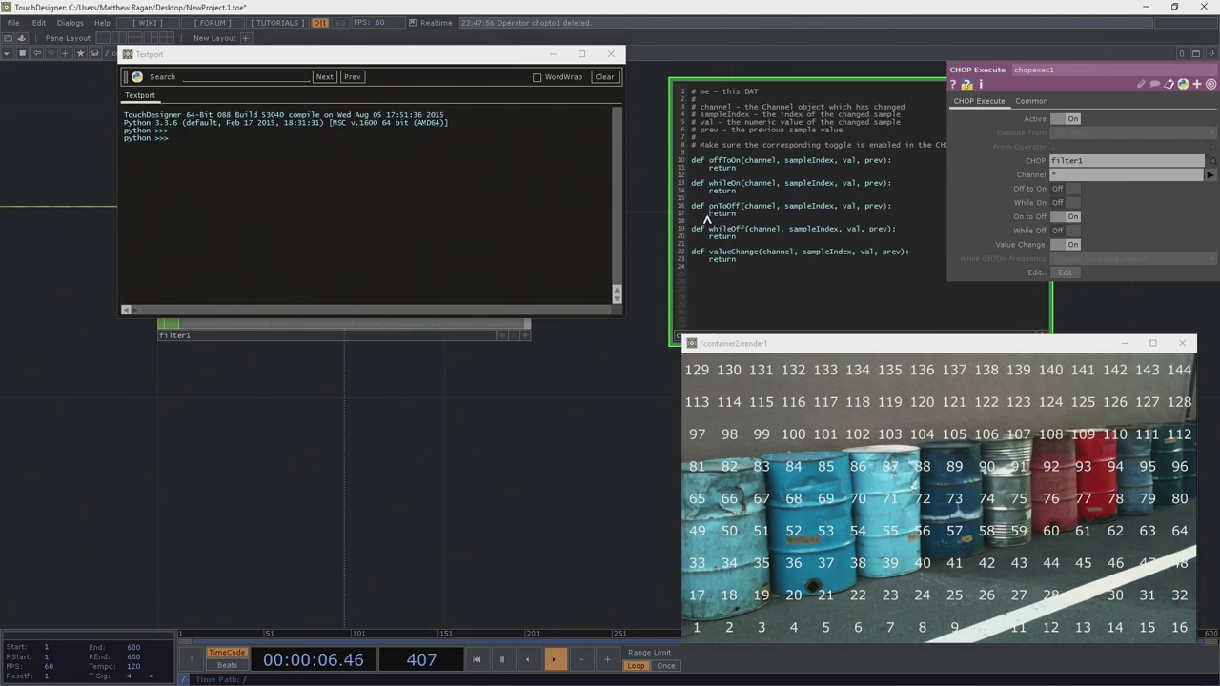
key(Return)
key(Return)
key(Up)
text(print)
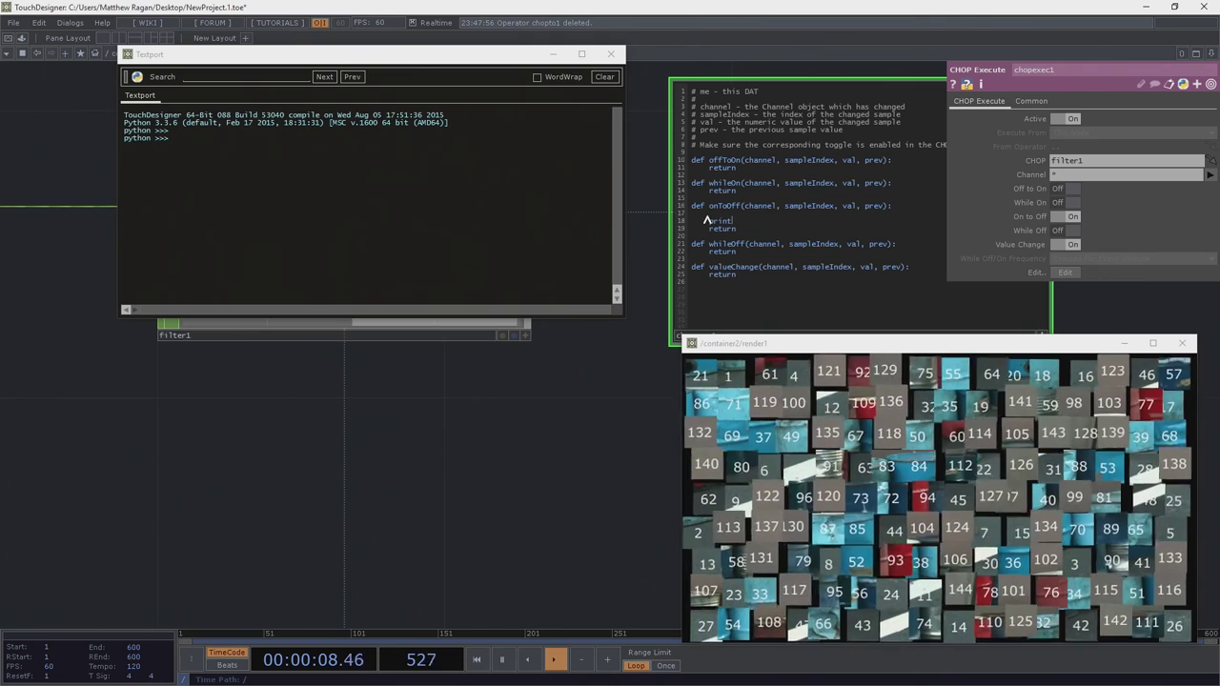
text(())
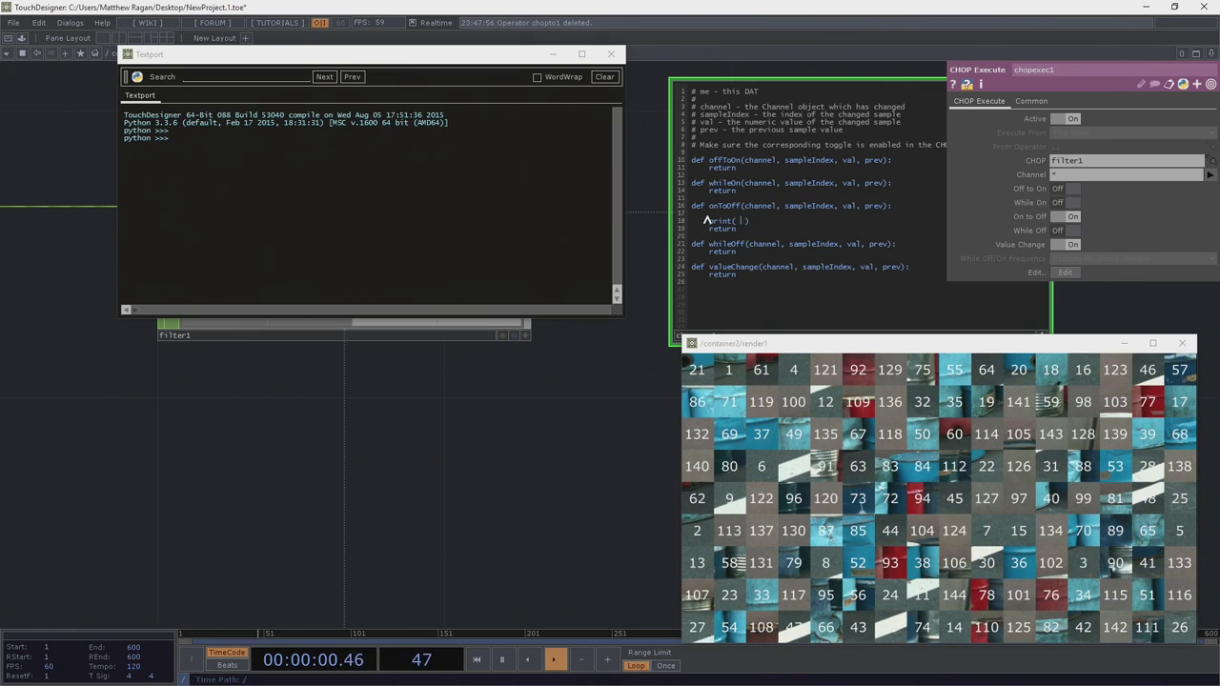
text( there, I'm)
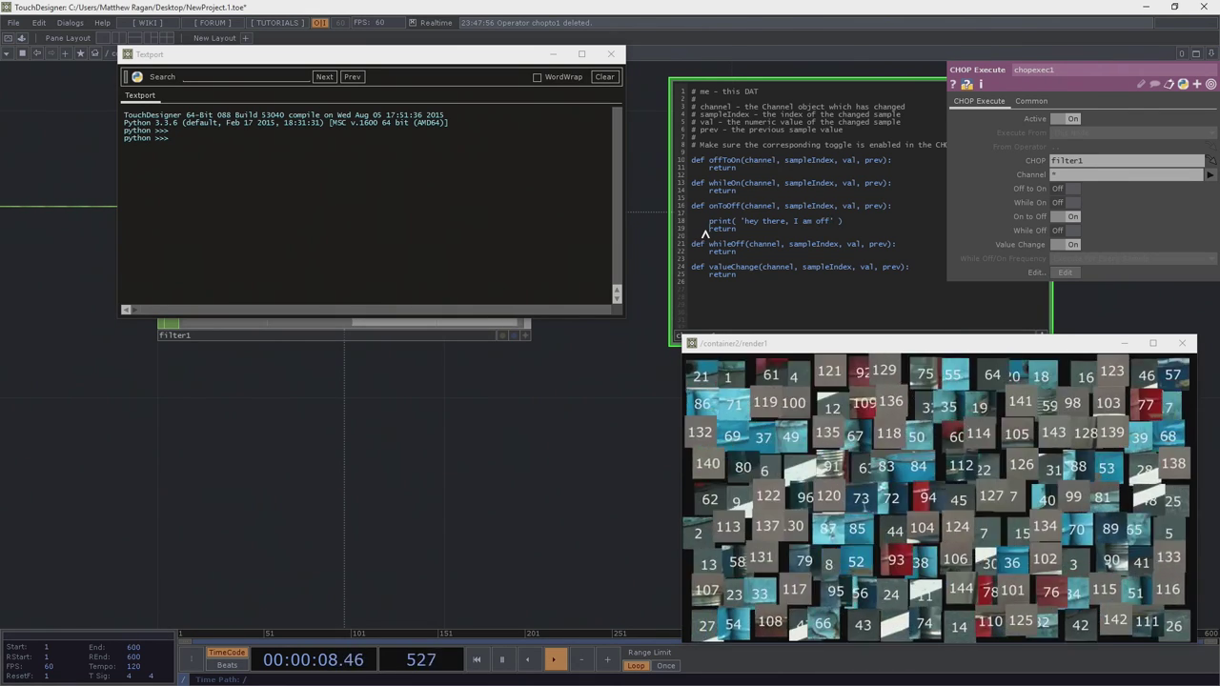
key(Return)
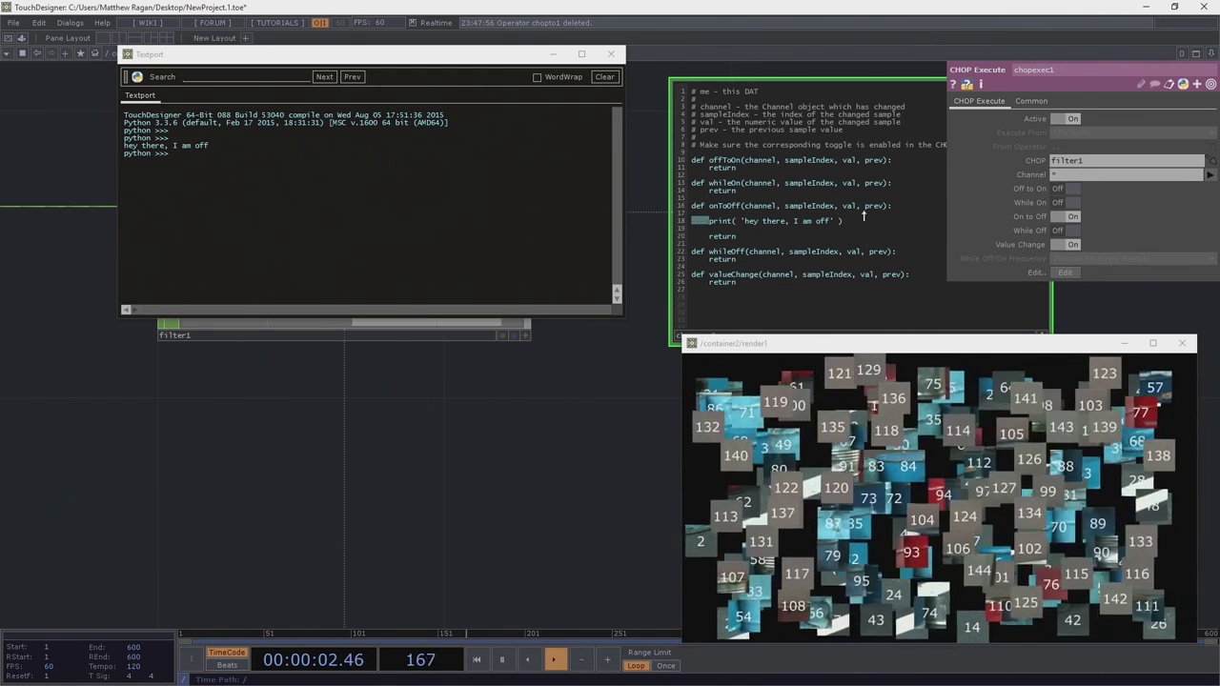
Replace the print line in onToOff with op( 'sort1' ).par.seed = op( 'sort1' ).par.seed + 1
drag(709, 221, 845, 221)
key(BackSpace)
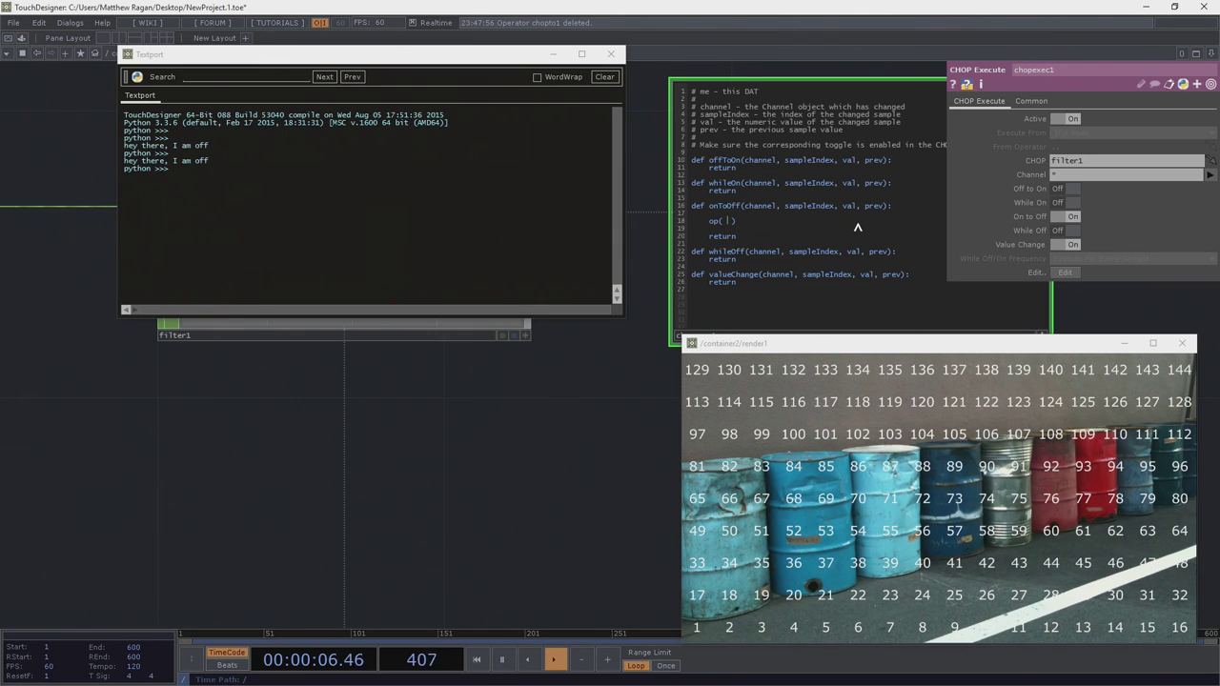
text('sort1' ))
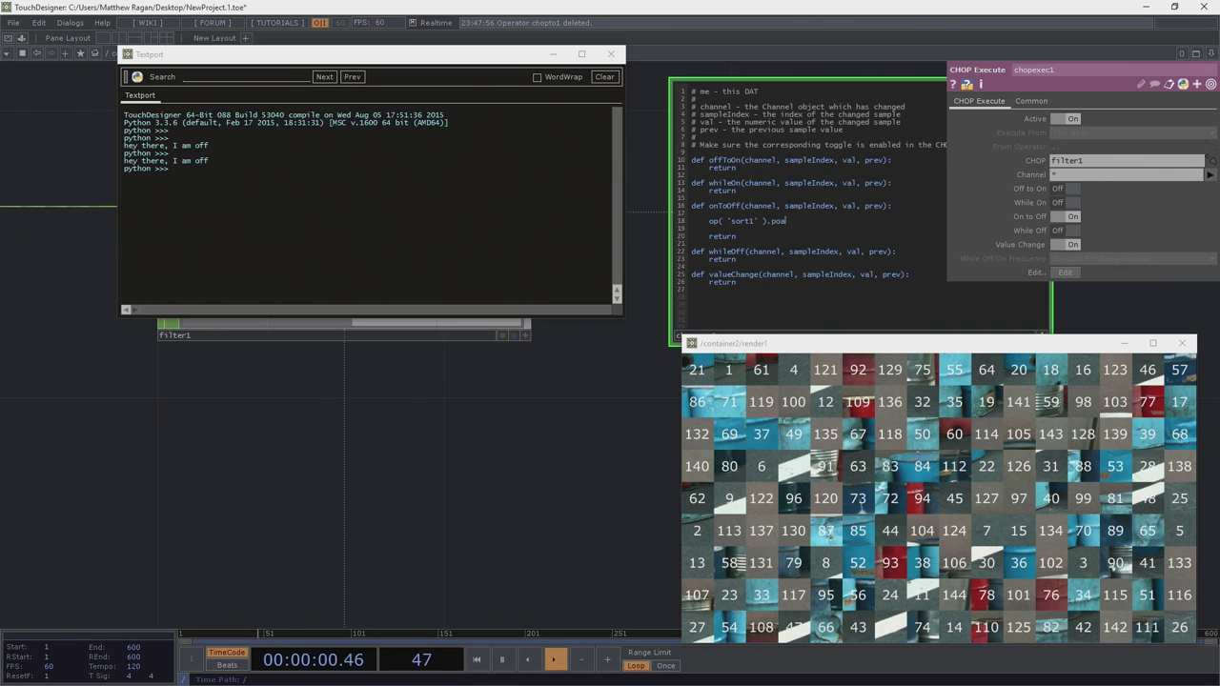
text(.par.seed =)
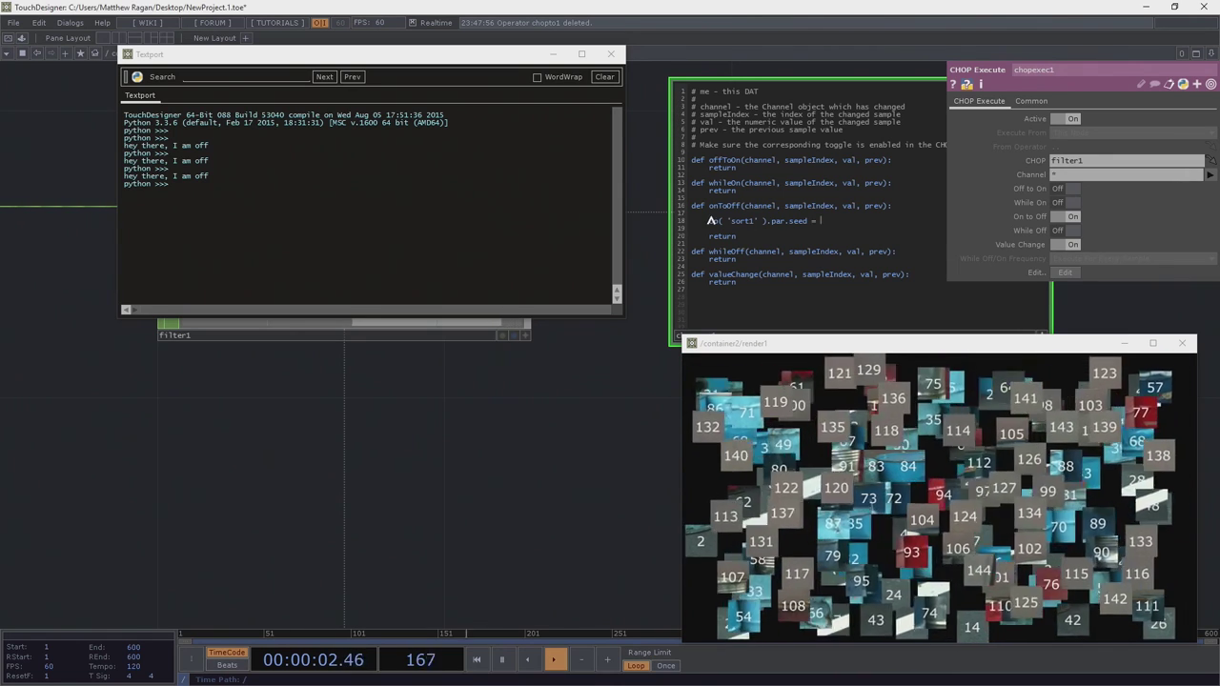
drag(709, 222, 806, 222)
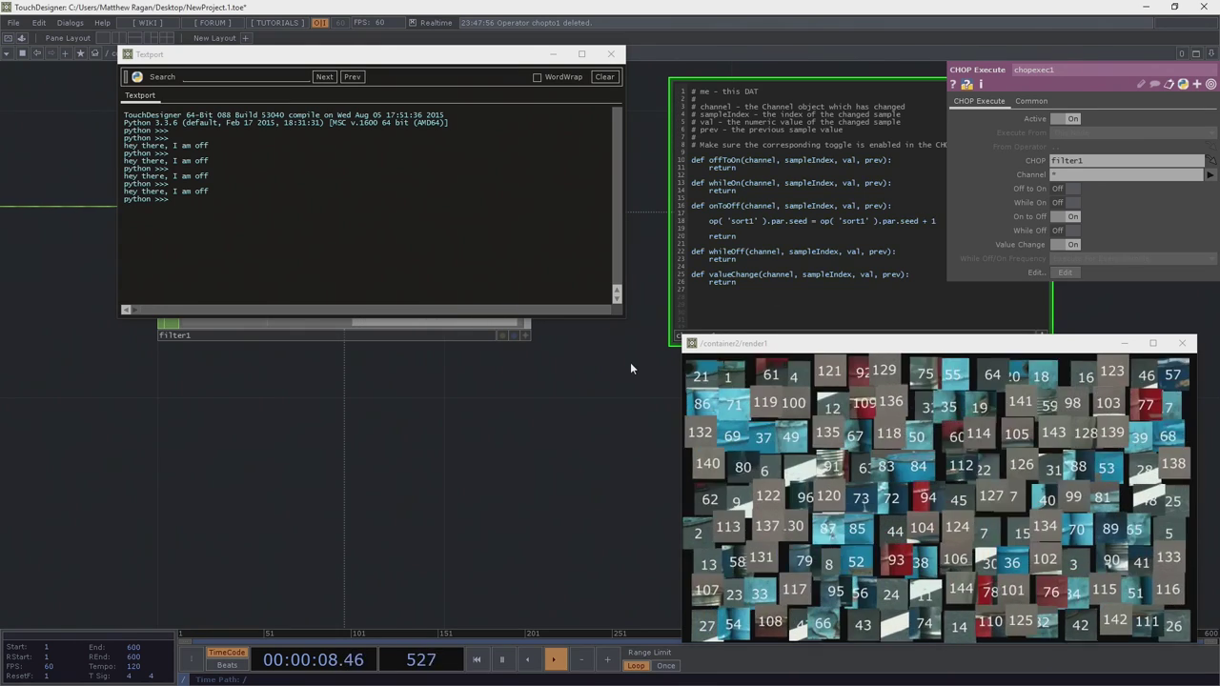
Close the Textport
drag(630, 363, 570, 364)
drag(998, 326, 849, 238)
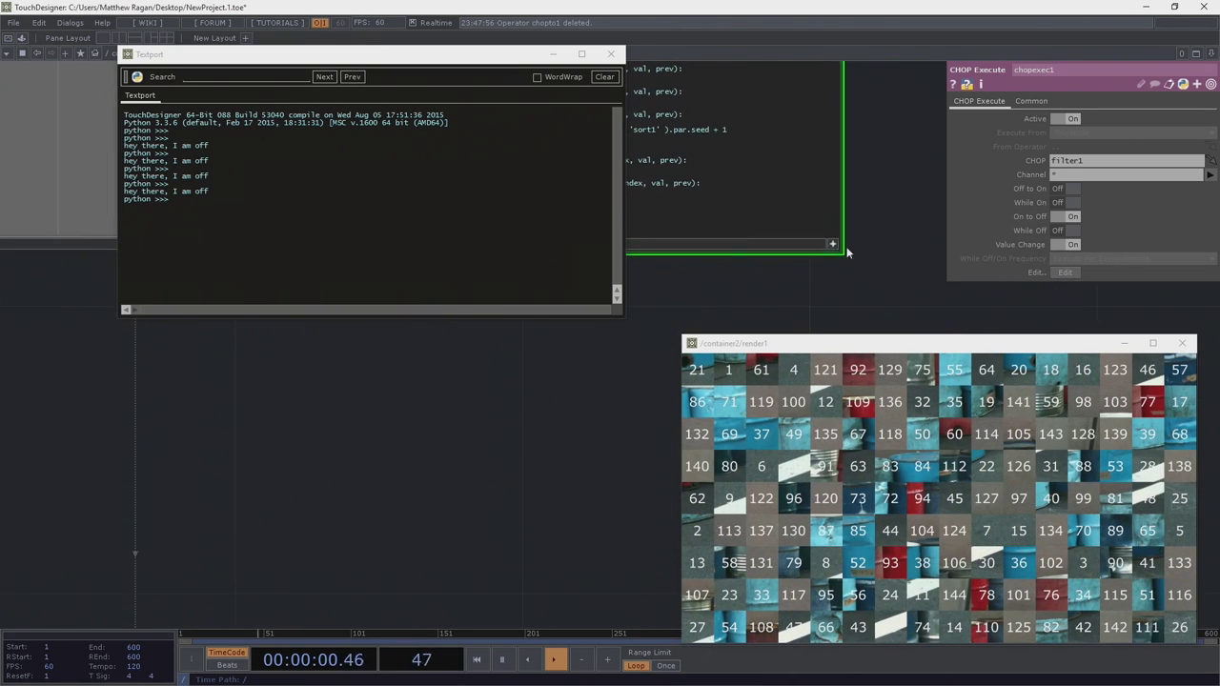
drag(577, 359, 754, 278)
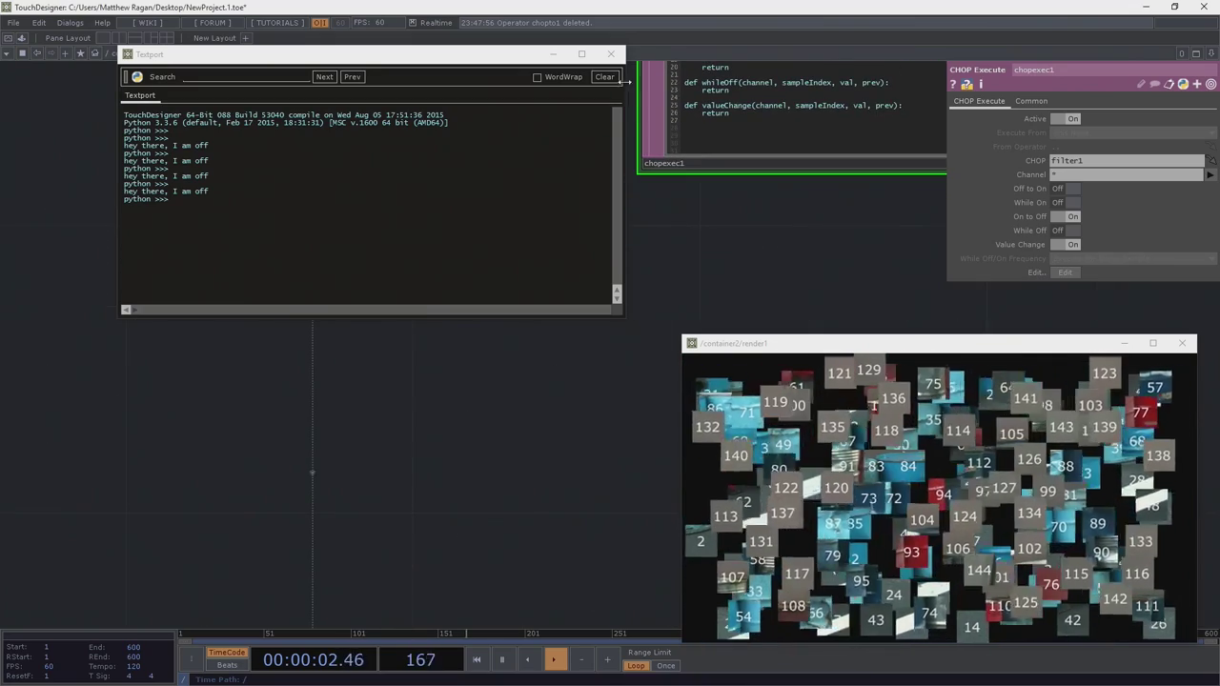
click(611, 54)
Select sort1 and expand its Seed parameter to check the parameter's scripting name
drag(616, 229, 640, 185)
scroll(639, 189, down, 5)
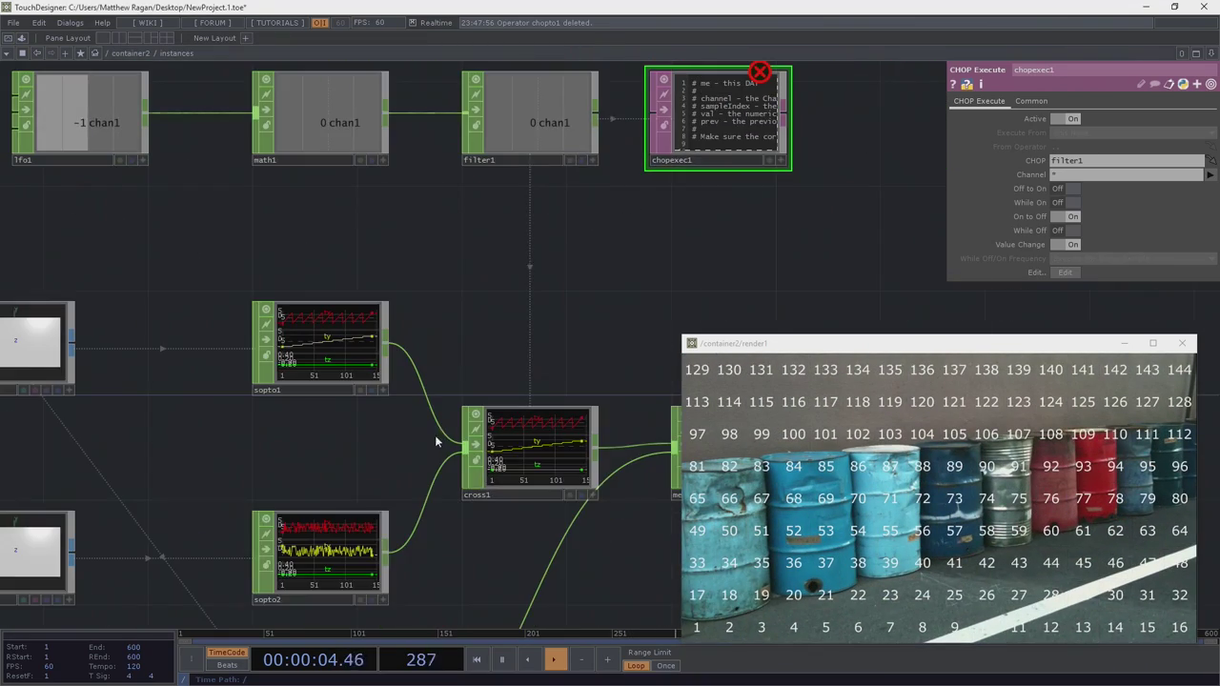
drag(550, 325, 762, 164)
scroll(761, 163, down, 4)
scroll(415, 301, up, 2)
right_drag(395, 375, 270, 208)
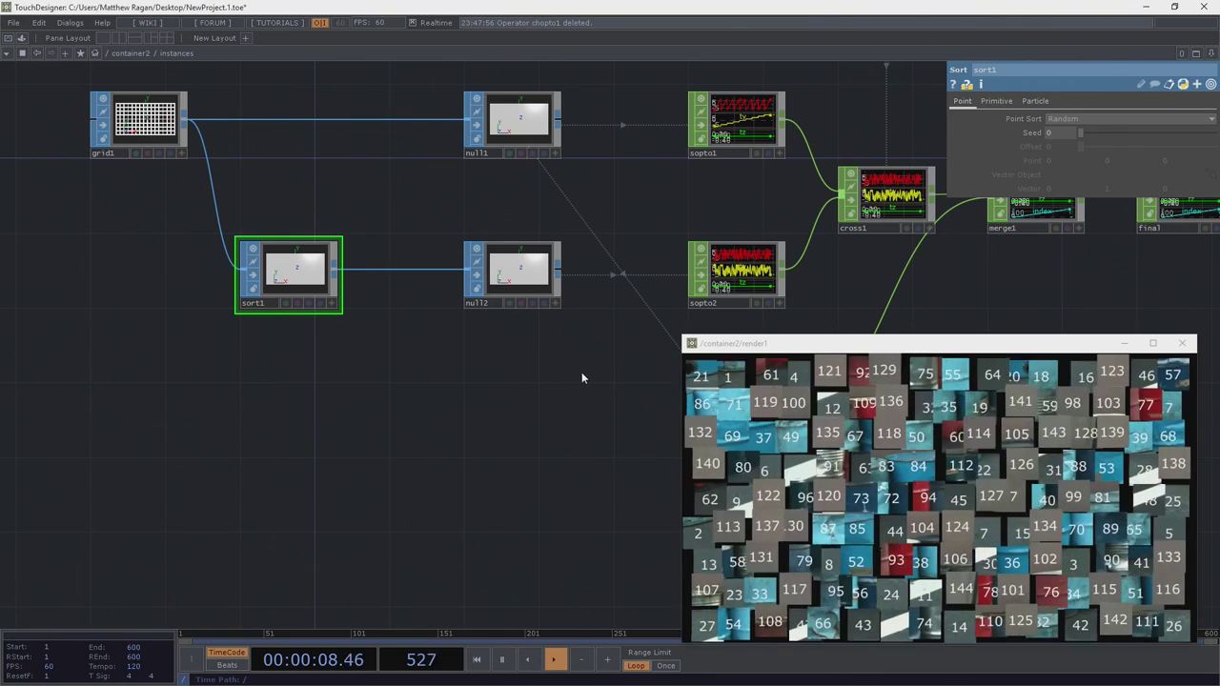
click(1032, 133)
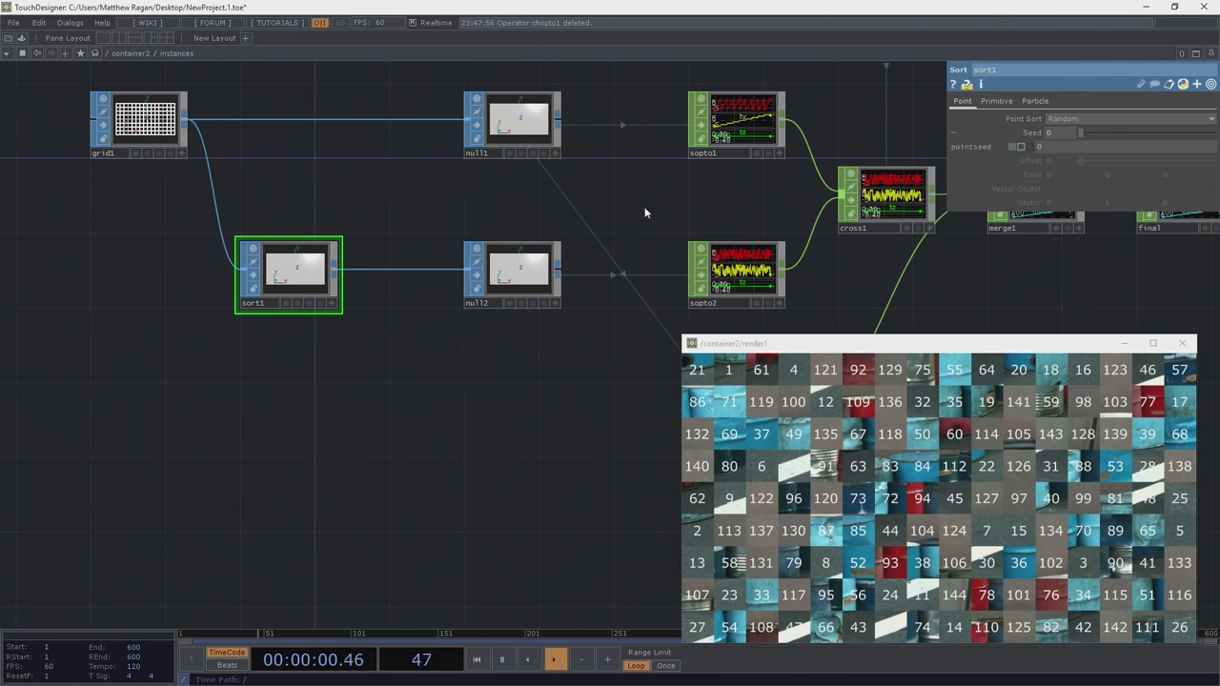
Change both par.seed references in the onToOff callback of chopexec1 to par.pointseed and commit the script
drag(669, 190, 444, 415)
middle_drag(835, 179, 825, 259)
click(798, 184)
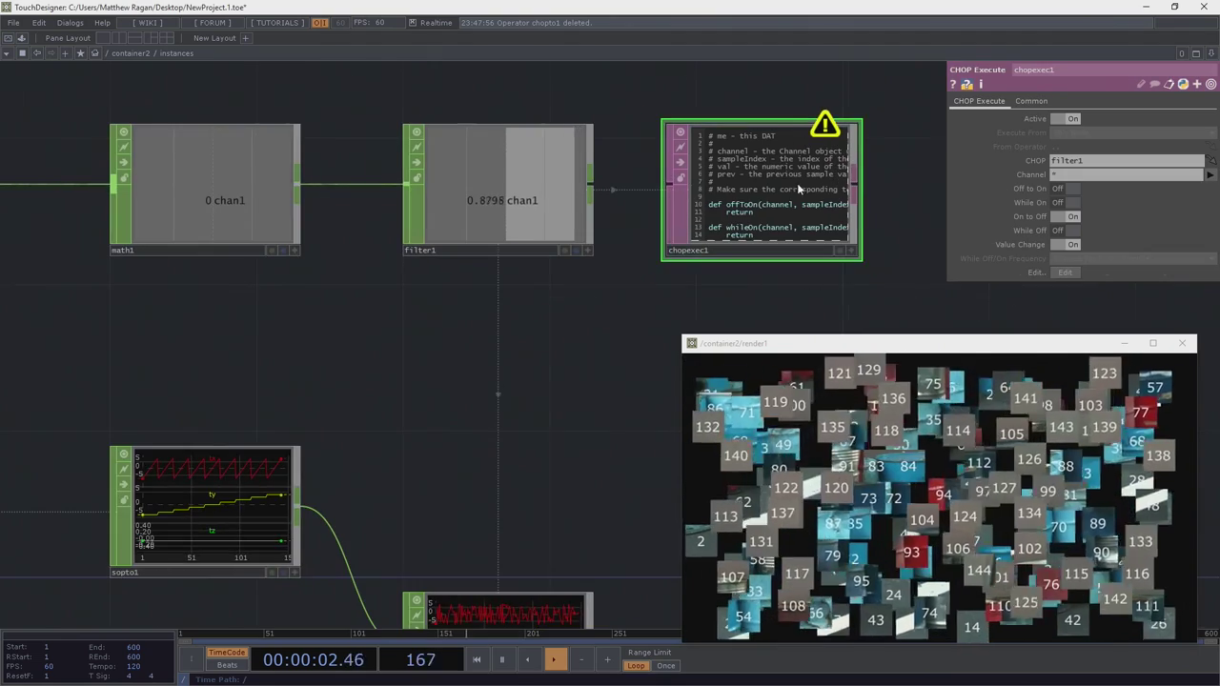
scroll(797, 183, up, 3)
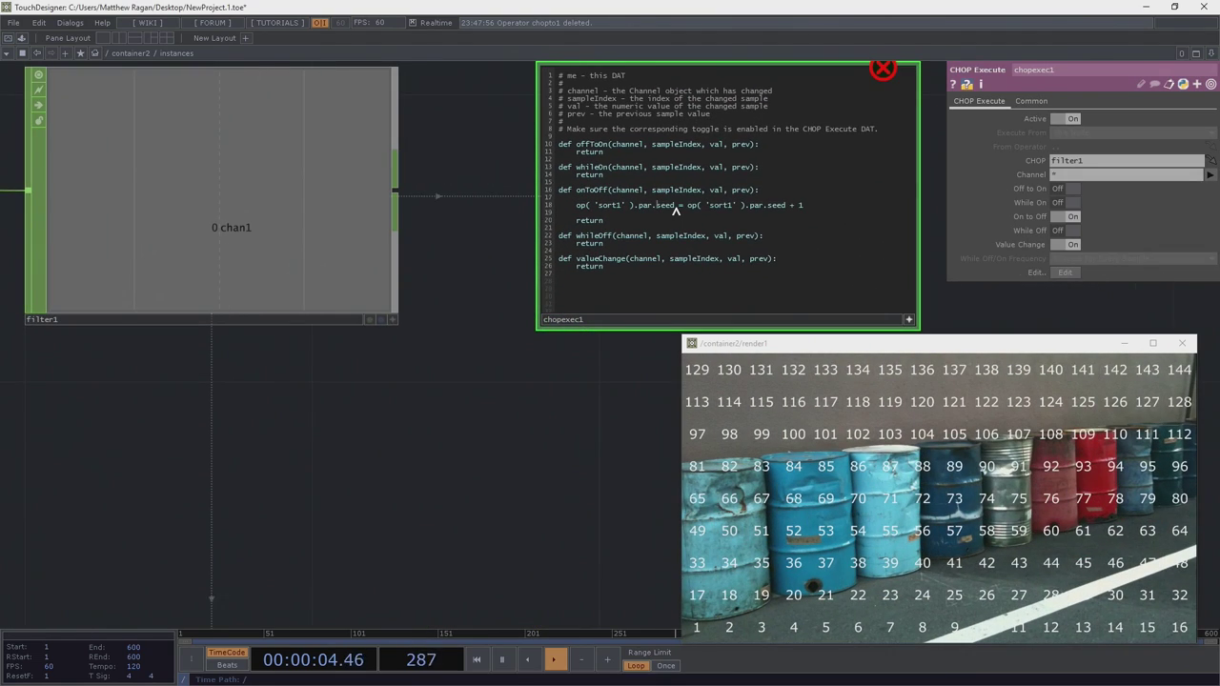
text(point)
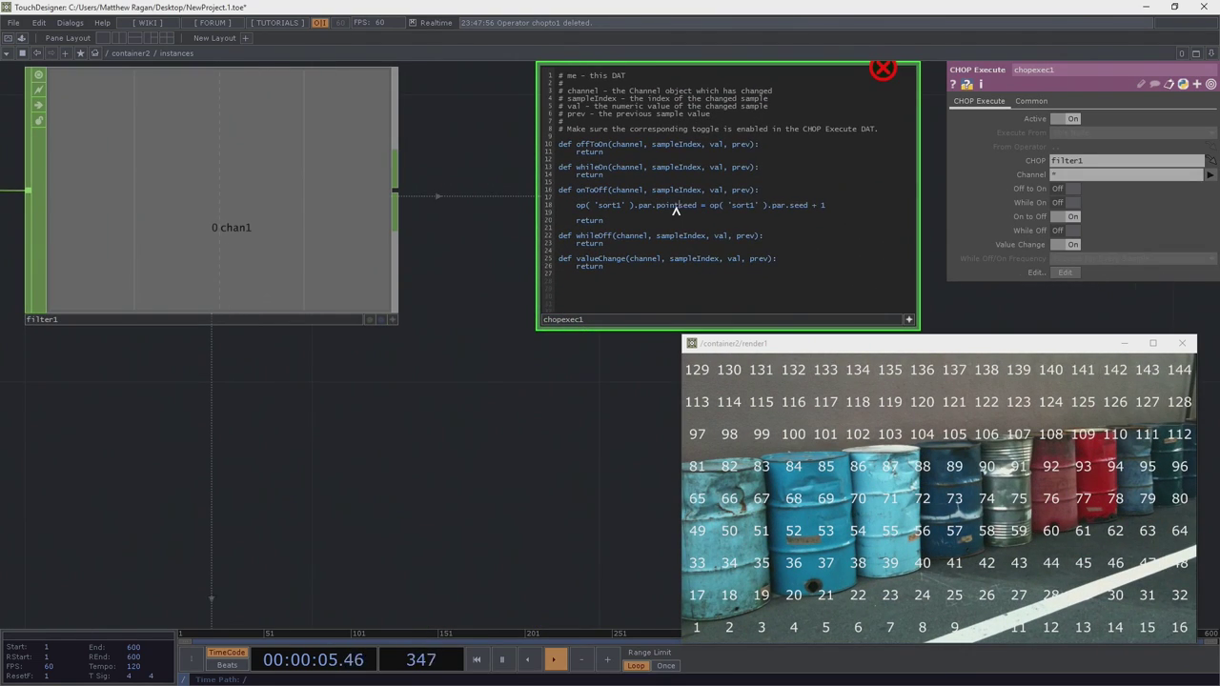
click(773, 207)
text(point)
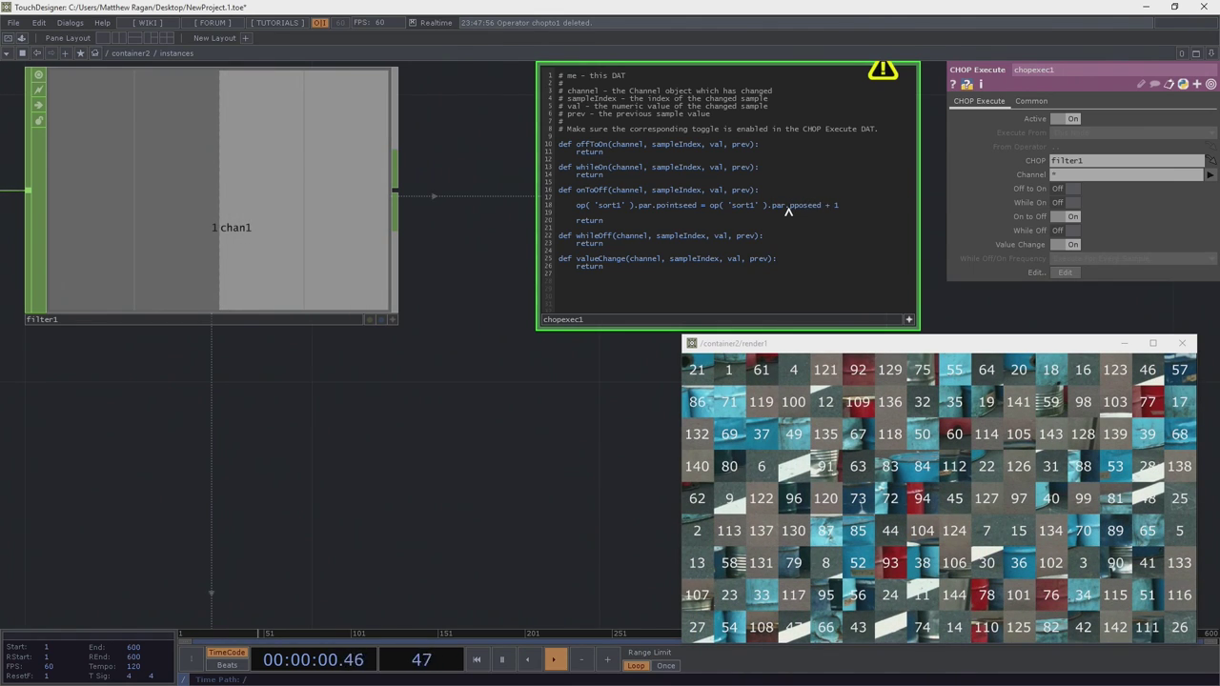
text(int)
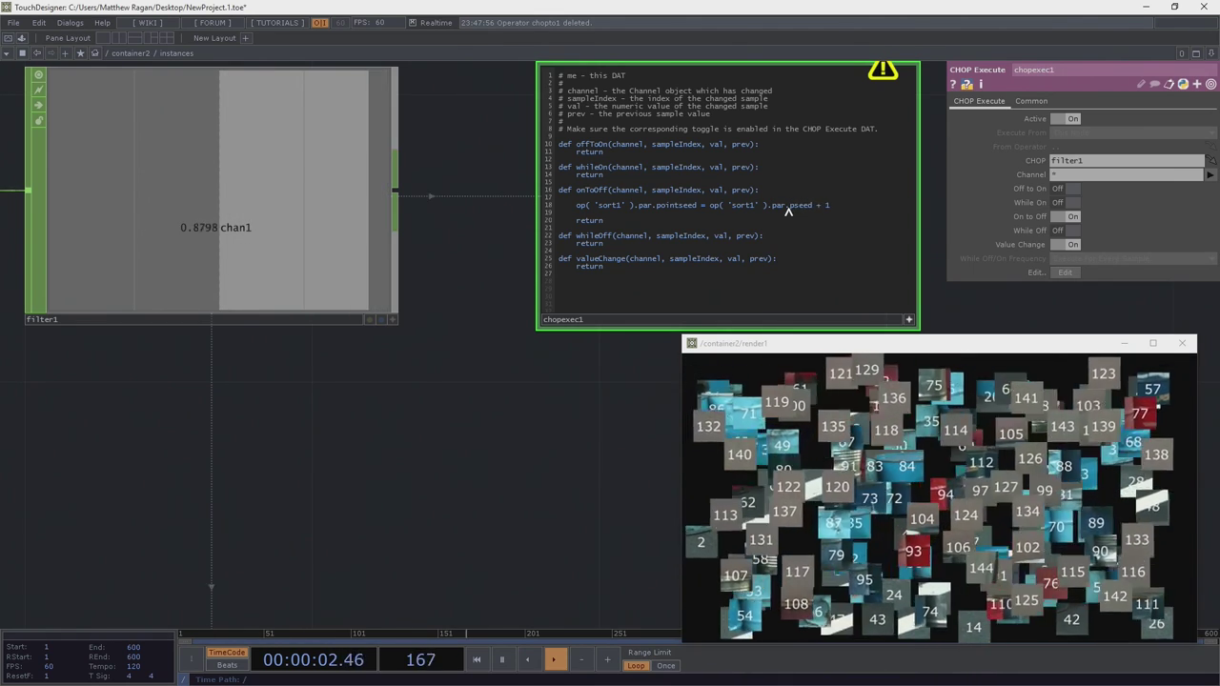
click(549, 370)
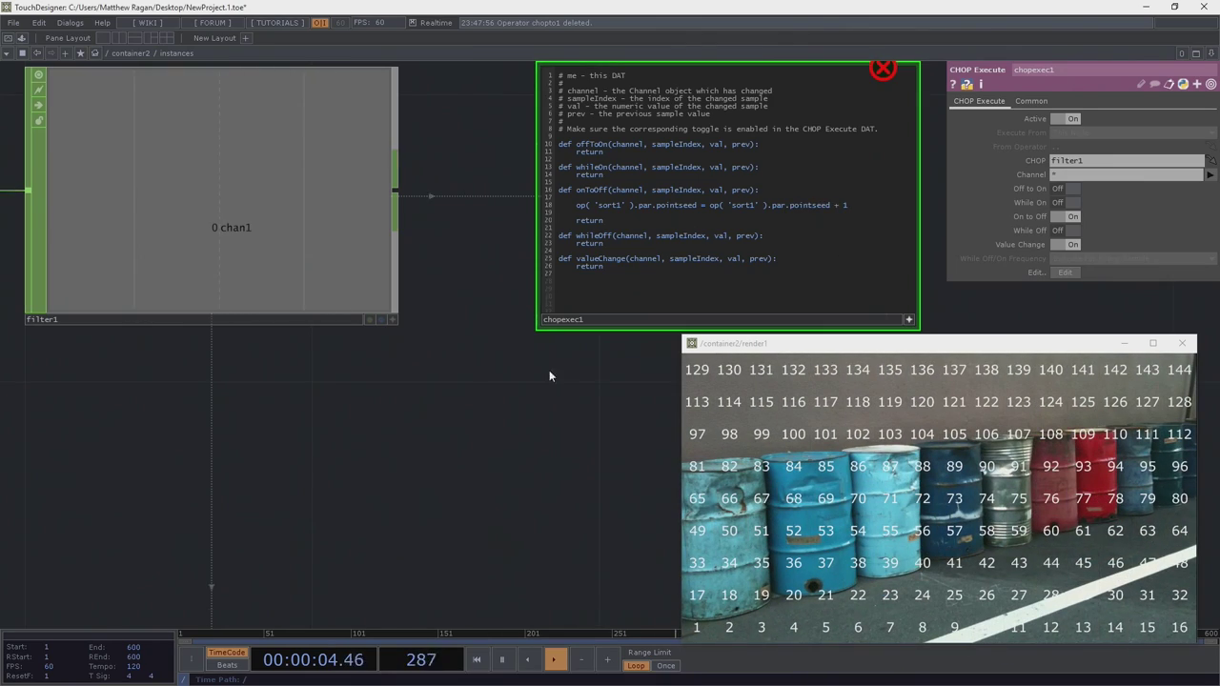
Select sort1 and observe its Seed value while the crossfade loops
drag(476, 372, 473, 248)
scroll(474, 249, down, 5)
drag(147, 495, 450, 391)
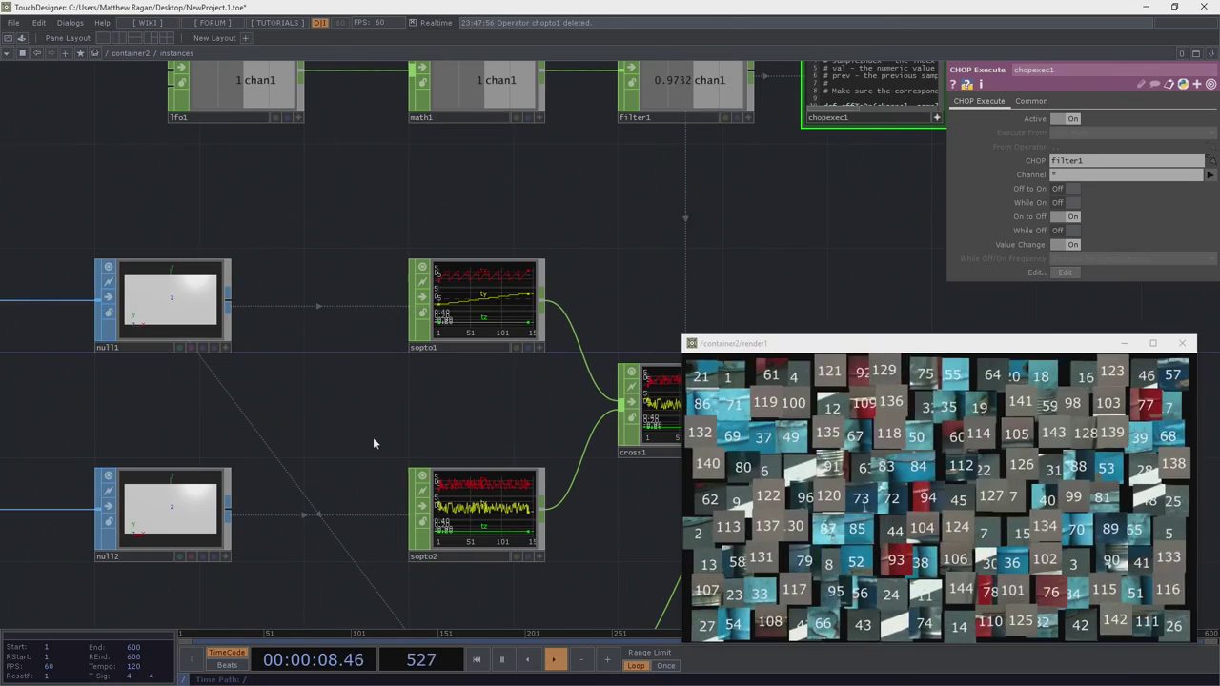
scroll(404, 416, down, 5)
drag(202, 544, 146, 404)
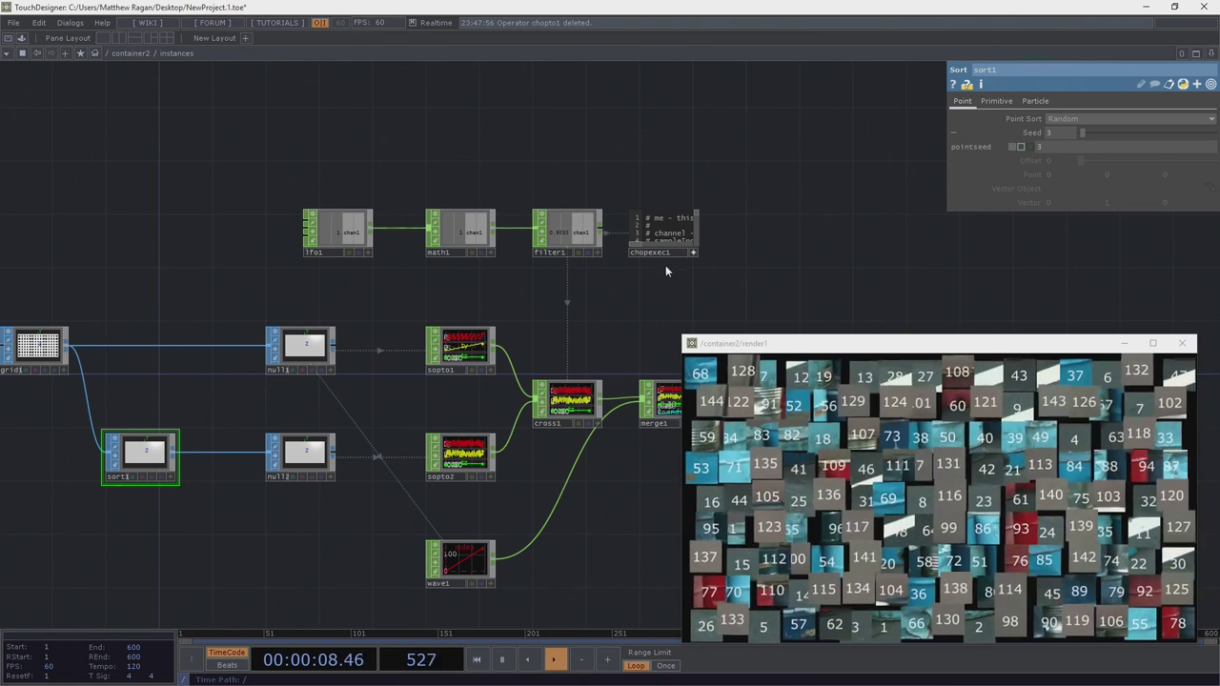
Inside master1 of the textures network, bypass text1 to remove the tile numbers, and return to textures
scroll(645, 266, up, 3)
scroll(630, 312, down, 8)
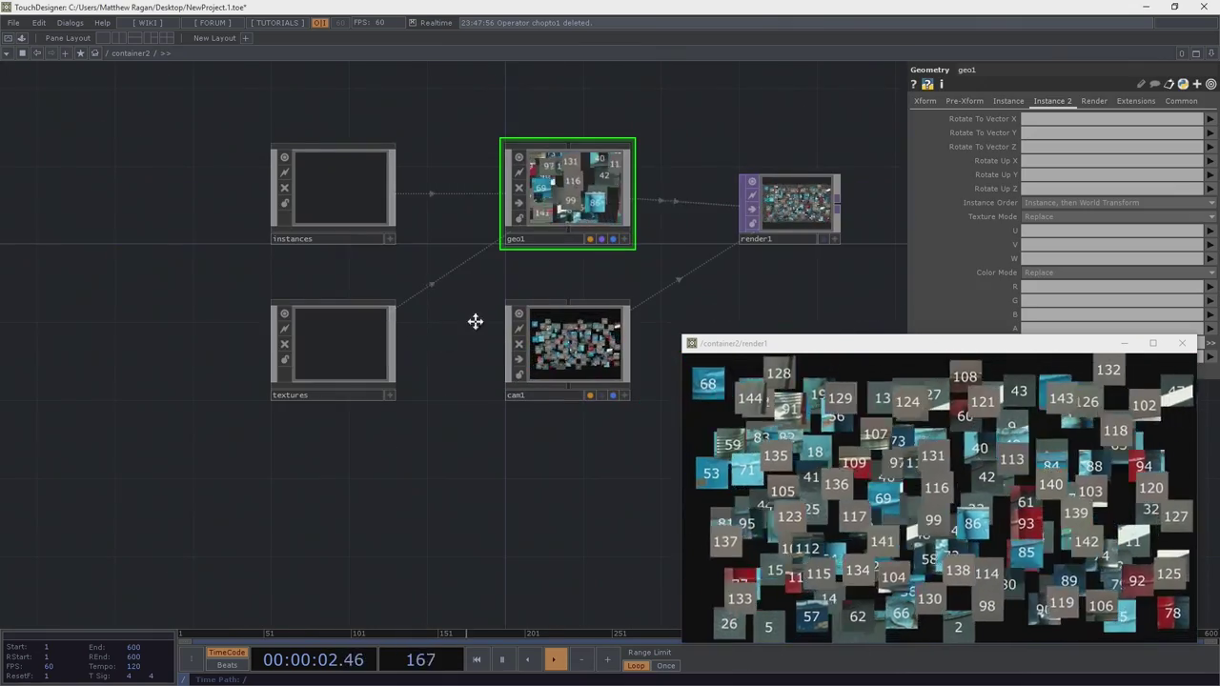
scroll(417, 315, up, 5)
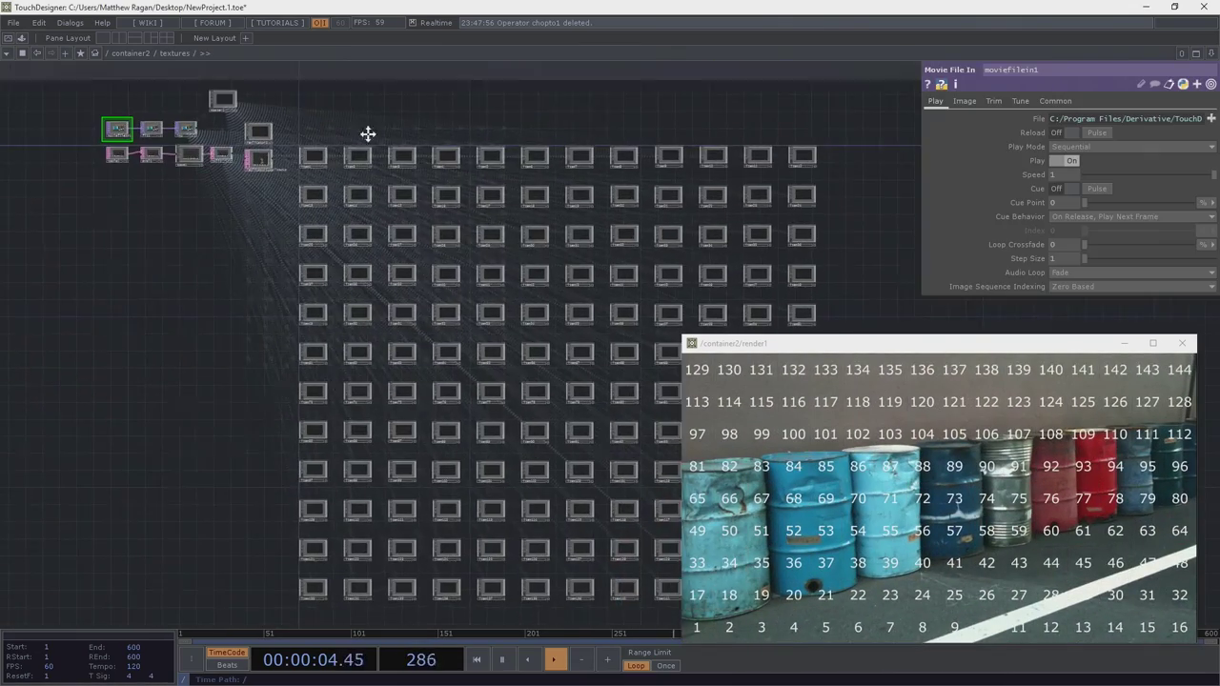
drag(368, 134, 582, 233)
scroll(446, 203, up, 10)
scroll(447, 203, up, 3)
click(558, 341)
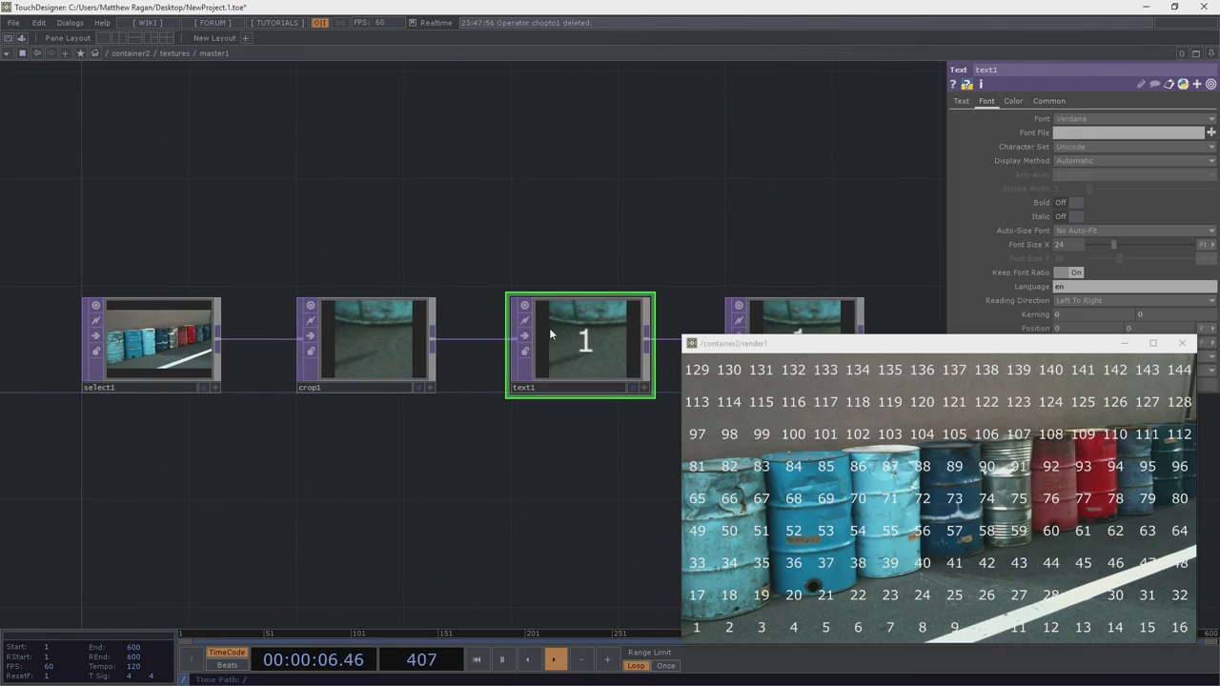
scroll(474, 283, down, 8)
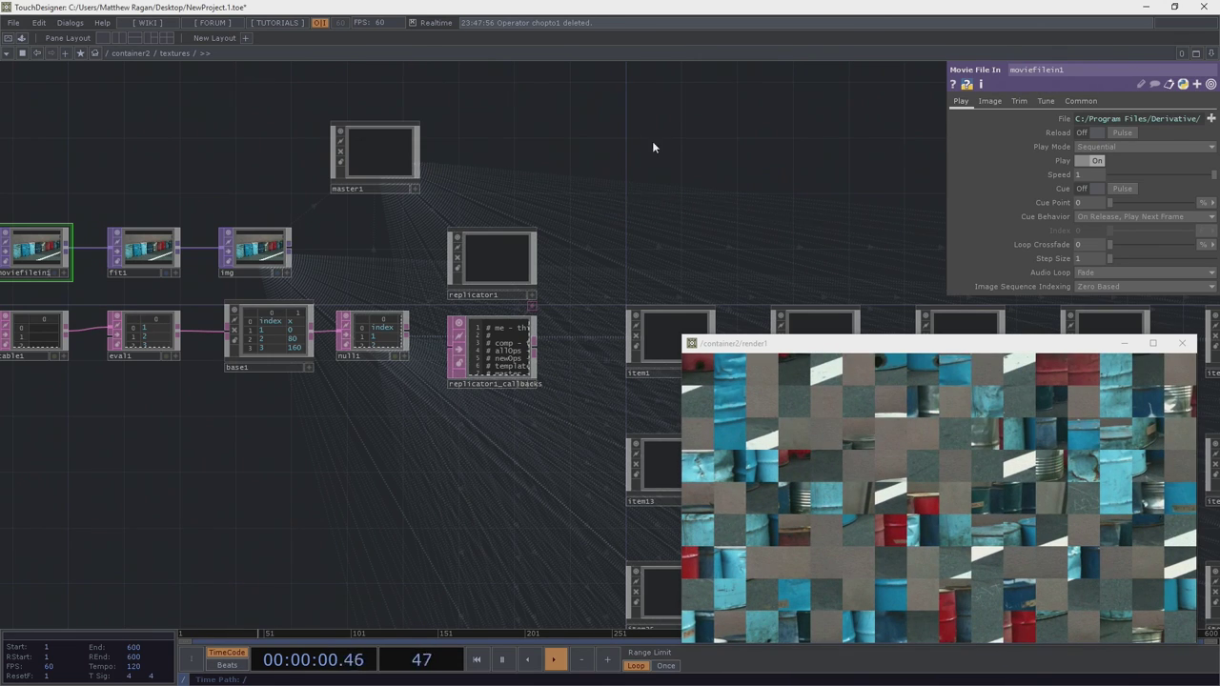
Examine the textures network, including the image chain, the replicator and the grid of replicated items
scroll(444, 156, down, 5)
middle_drag(420, 313, 330, 311)
drag(330, 311, 250, 314)
scroll(394, 229, up, 5)
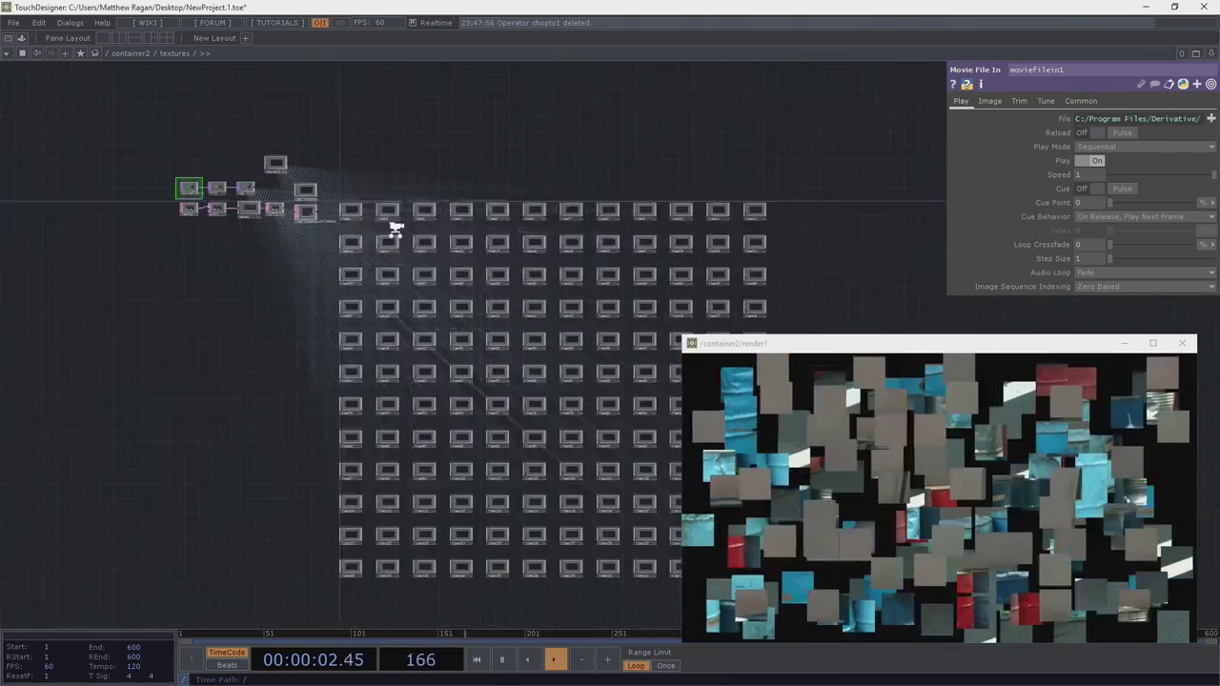
scroll(445, 79, down, 3)
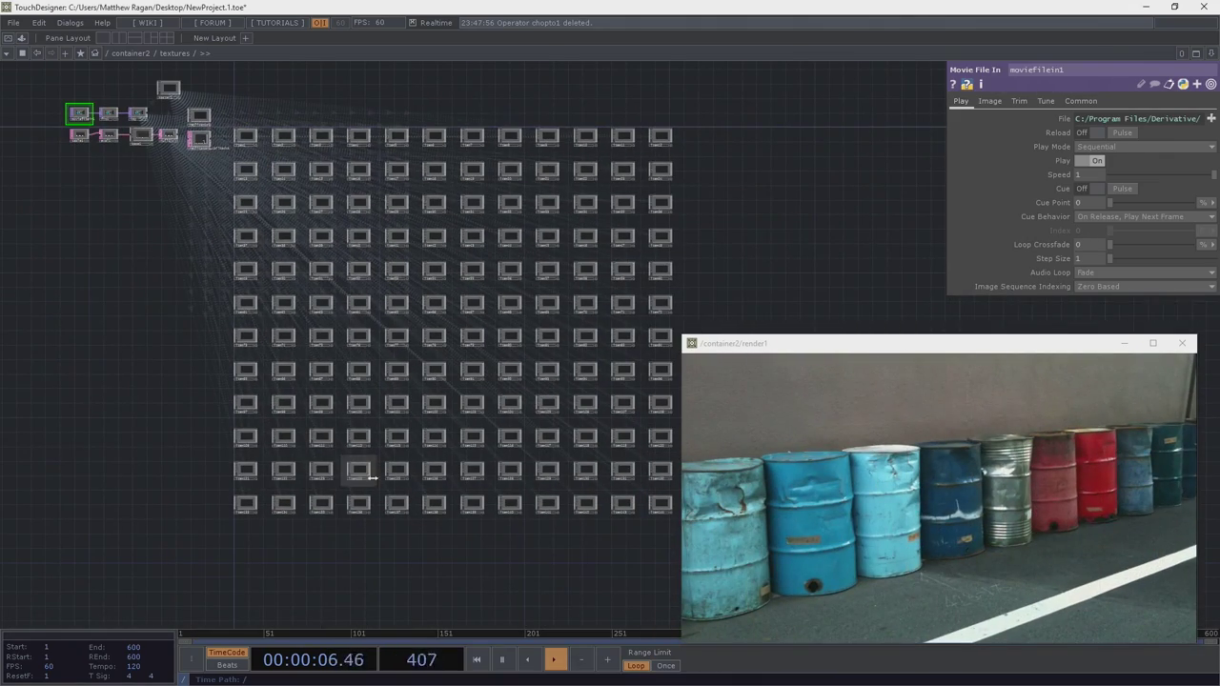
drag(193, 165, 400, 317)
scroll(400, 317, up, 5)
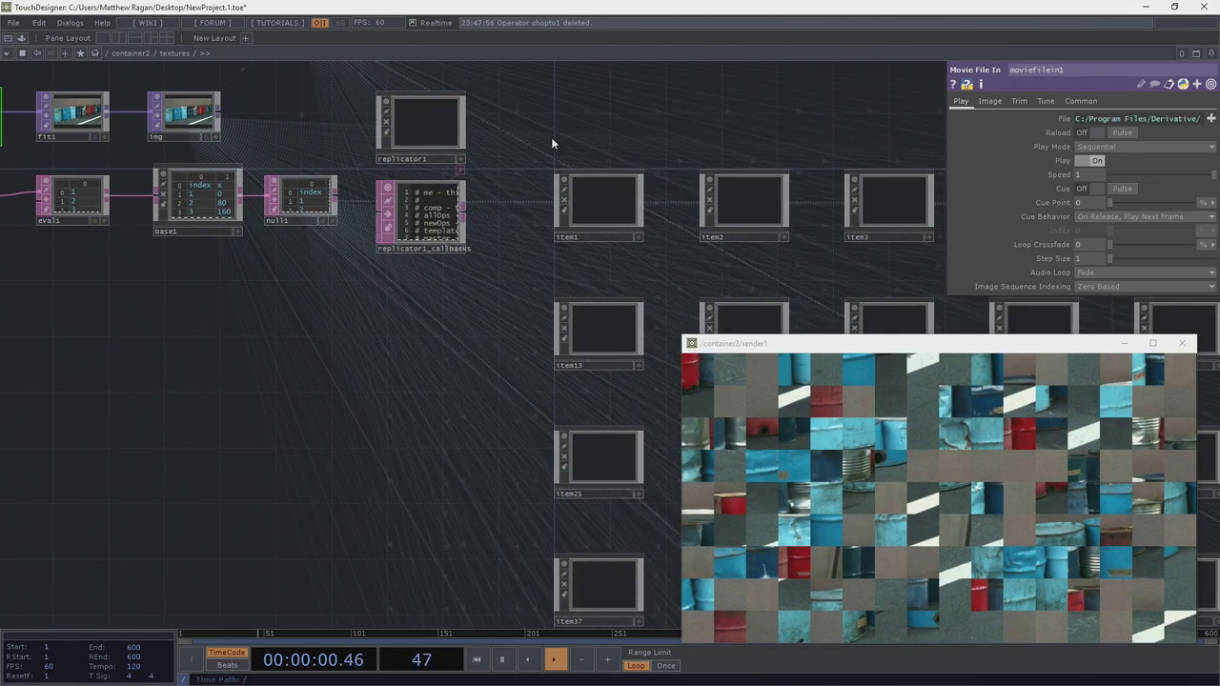
scroll(503, 283, down, 4)
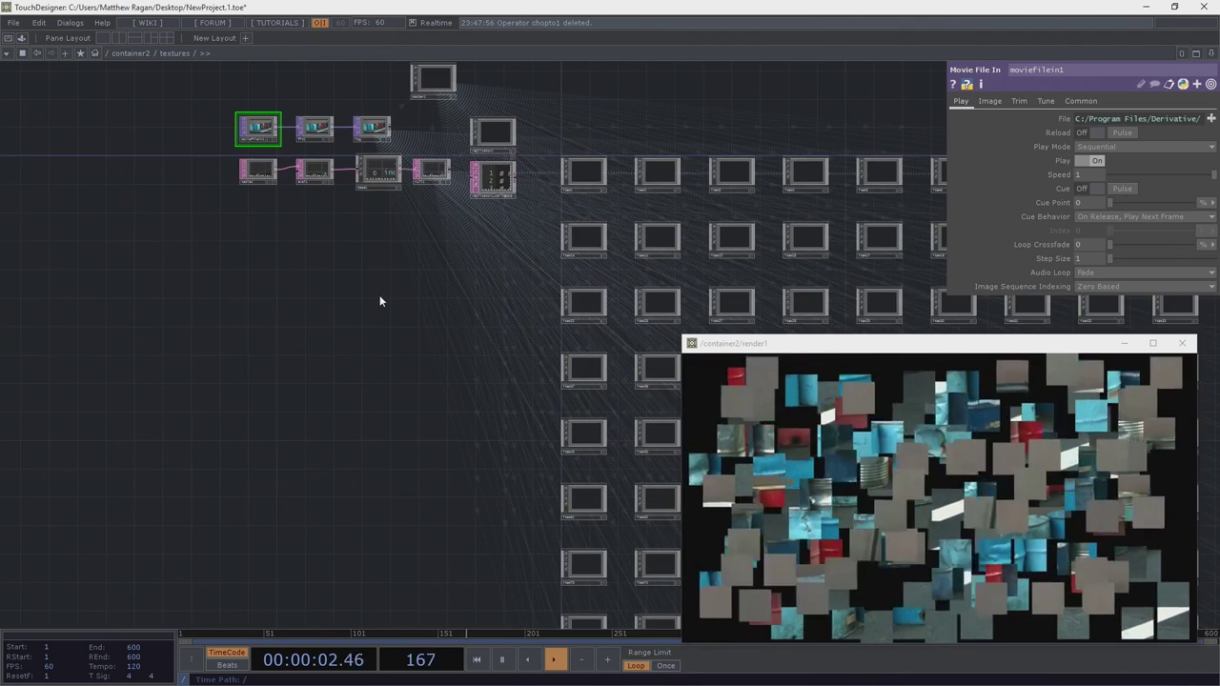